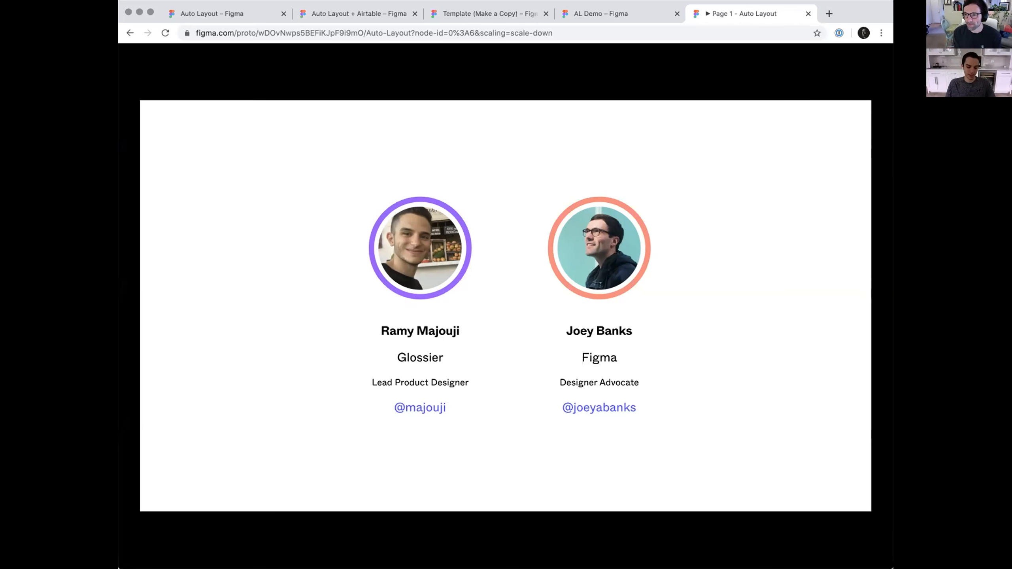
{"action": "left_click", "coordinate": [884, 254]}
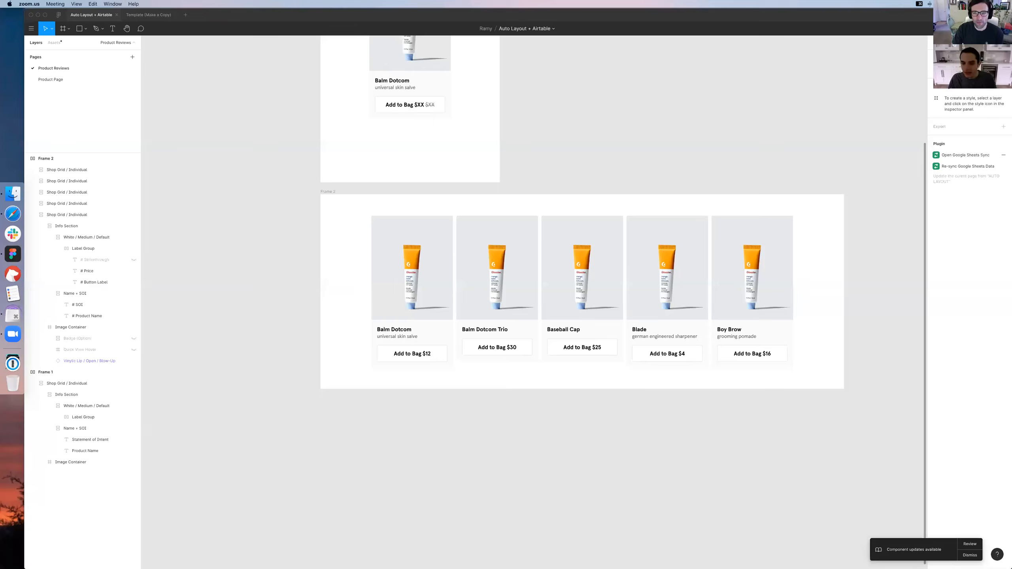
{"action": "left_click_drag", "start_coordinate": [568, 58], "coordinate": [678, 172]}
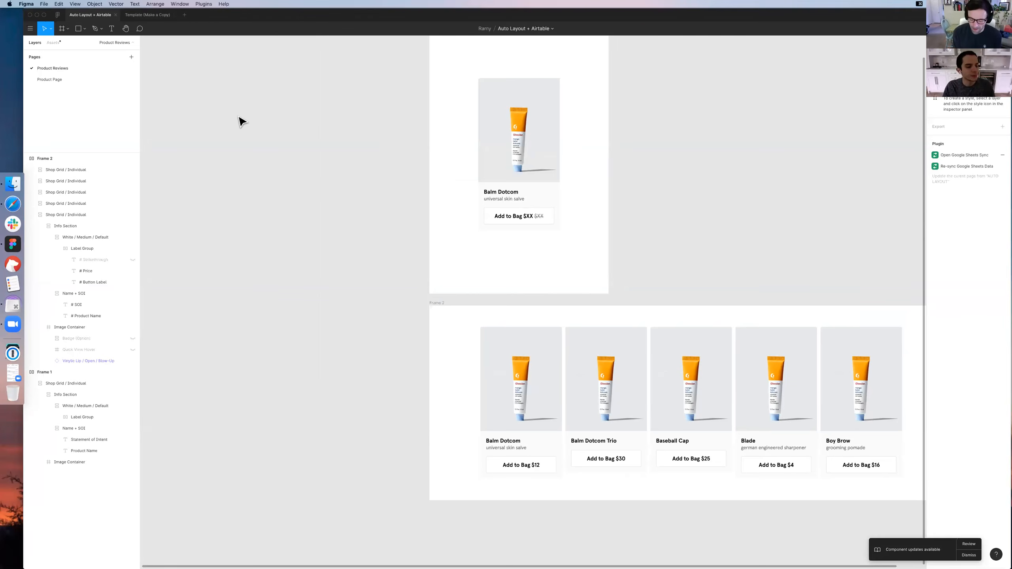
Collapse the Frame 2 and Frame 1 layer trees
{"action": "left_click", "coordinate": [25, 160]}
{"action": "left_click", "coordinate": [25, 168]}
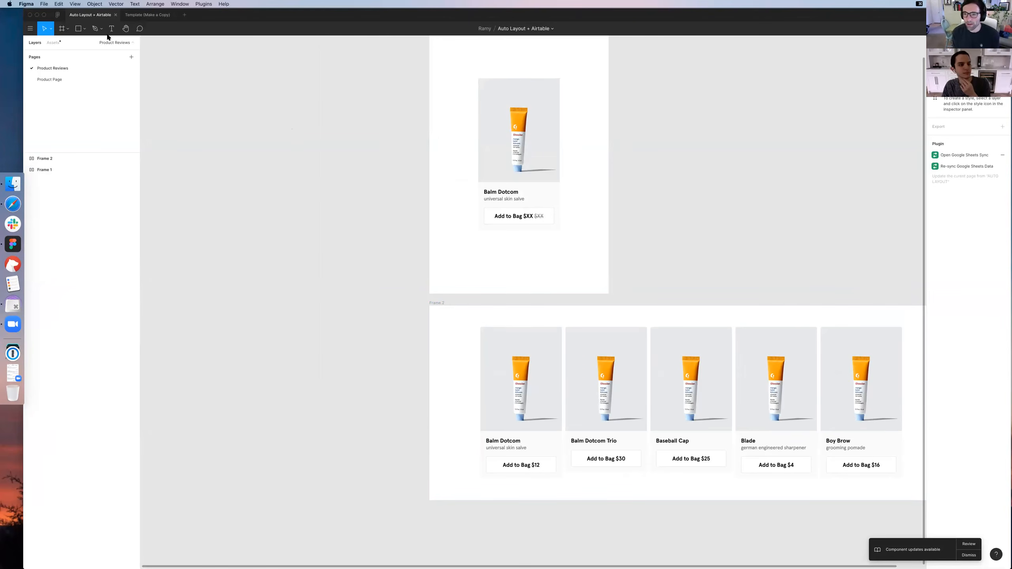
Examine the single product card in Frame 1 and the row of product cards in Frame 2
{"action": "scroll", "coordinate": [409, 168], "scroll_direction": "right", "scroll_amount": 5}
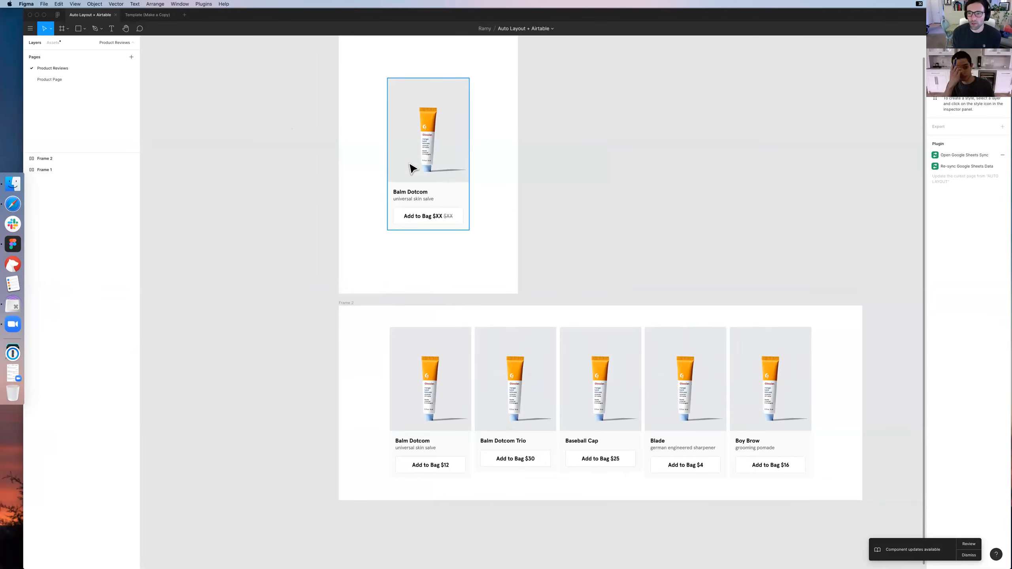
{"action": "scroll", "coordinate": [406, 171], "scroll_direction": "up", "scroll_amount": 2}
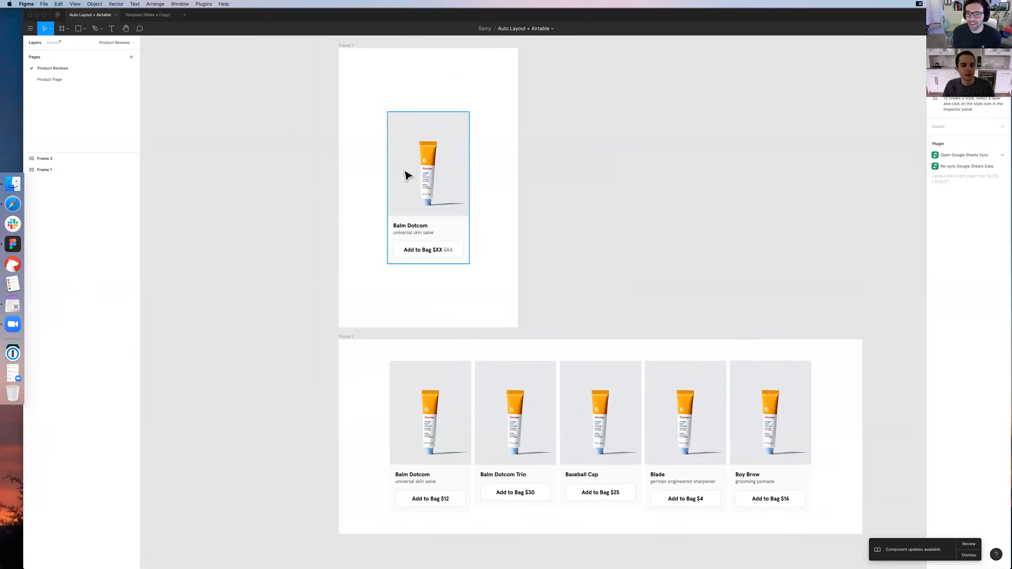
{"action": "scroll", "coordinate": [388, 185], "scroll_direction": "right", "scroll_amount": 3}
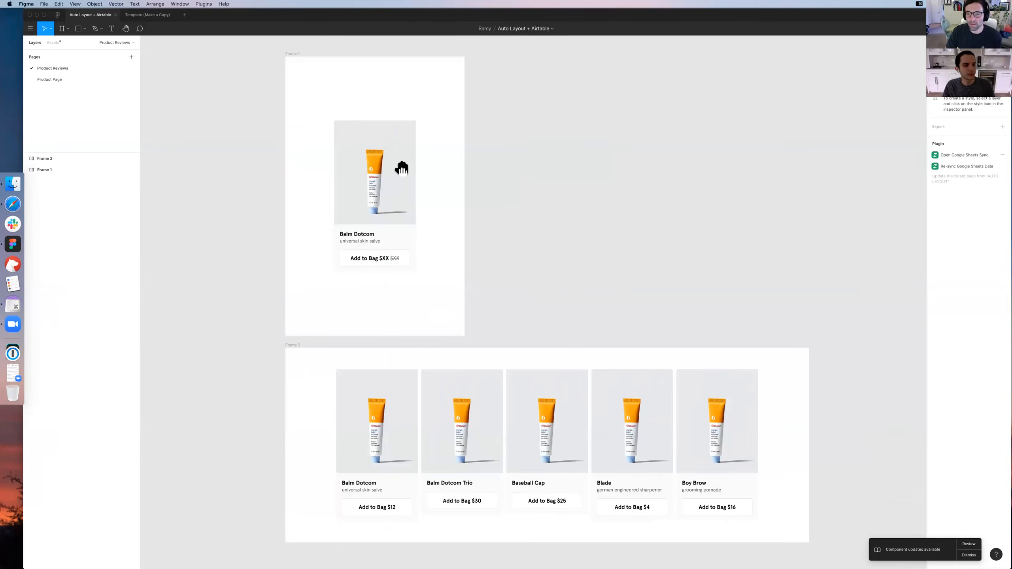
{"action": "scroll", "coordinate": [402, 165], "scroll_direction": "right", "scroll_amount": 7}
{"action": "scroll", "coordinate": [279, 87], "scroll_direction": "right", "scroll_amount": 4}
{"action": "scroll", "coordinate": [279, 87], "scroll_direction": "down", "scroll_amount": 3}
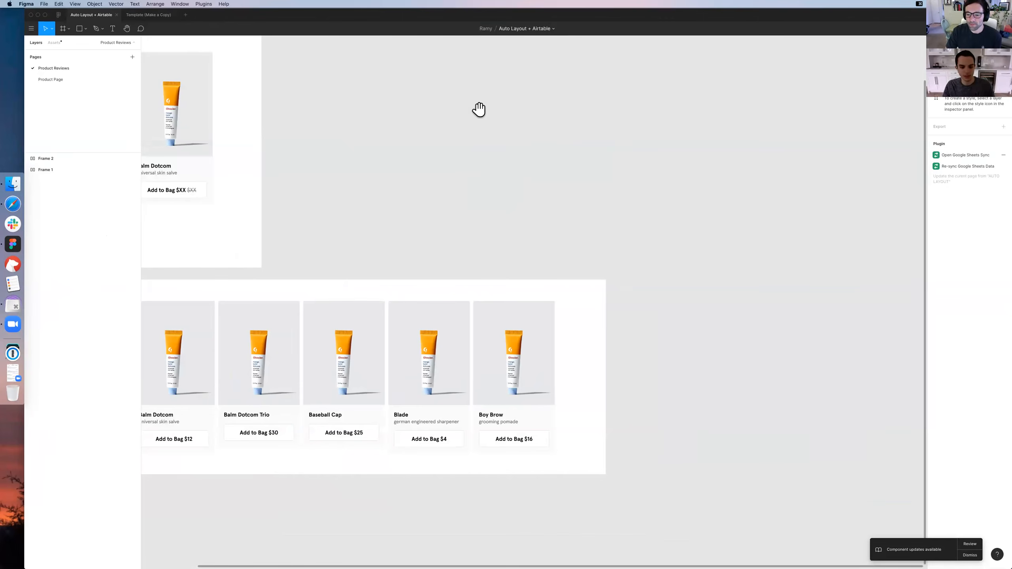
{"action": "scroll", "coordinate": [498, 209], "scroll_direction": "right", "scroll_amount": 7}
{"action": "scroll", "coordinate": [498, 208], "scroll_direction": "down", "scroll_amount": 2}
{"action": "scroll", "coordinate": [447, 209], "scroll_direction": "left", "scroll_amount": 3}
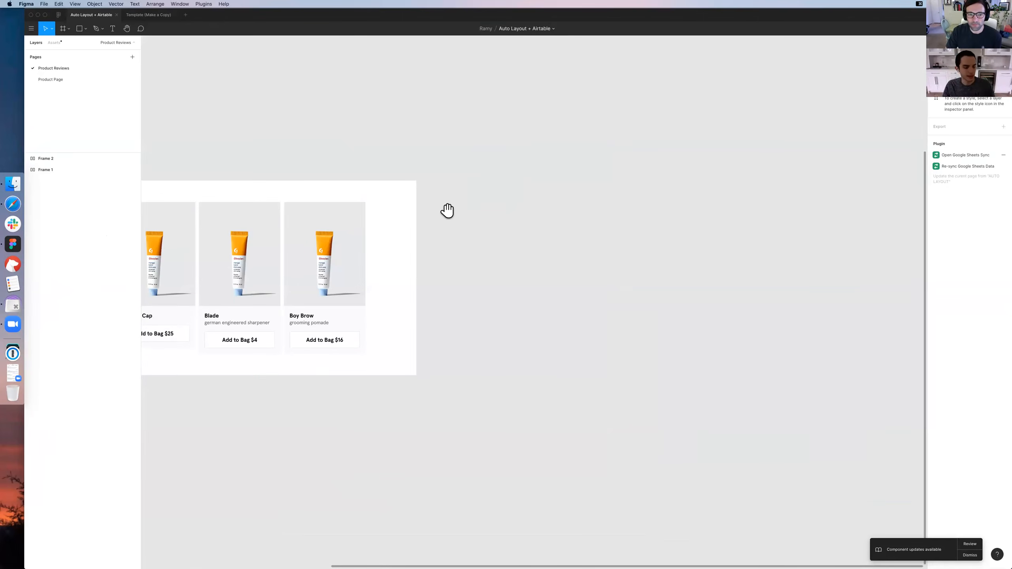
{"action": "scroll", "coordinate": [578, 210], "scroll_direction": "left", "scroll_amount": 8}
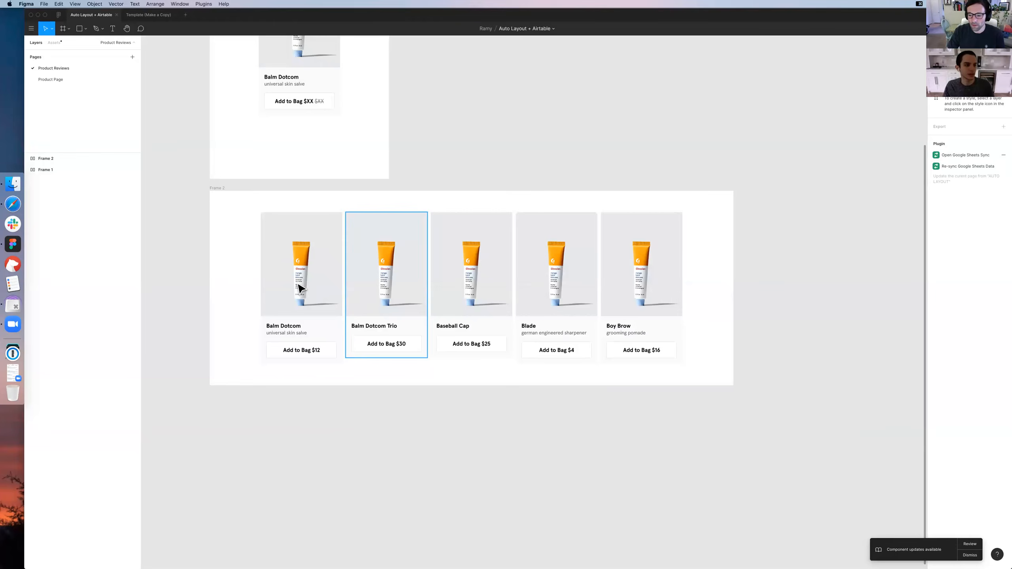
{"action": "scroll", "coordinate": [300, 288], "scroll_direction": "right", "scroll_amount": 2}
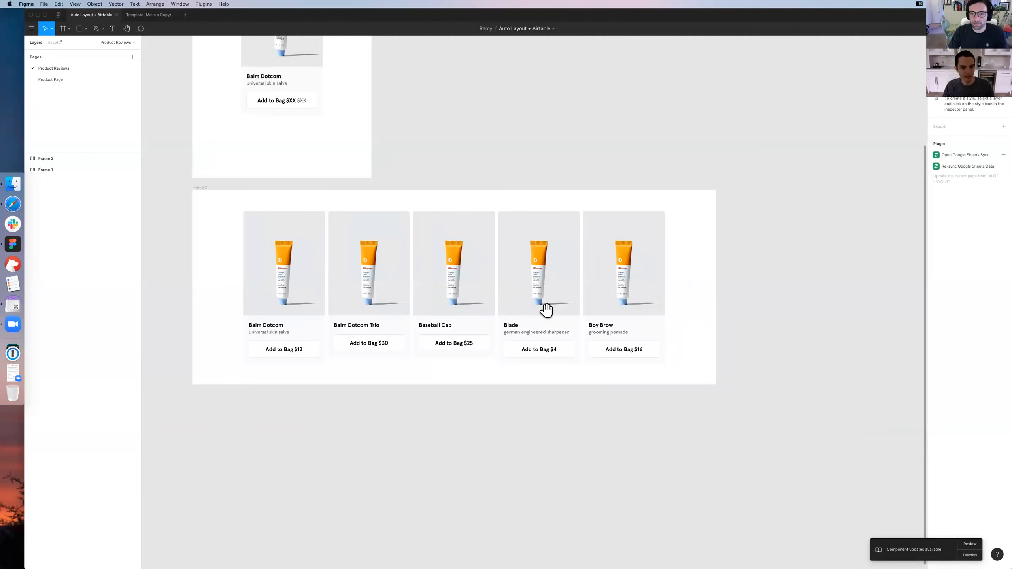
{"action": "scroll", "coordinate": [518, 253], "scroll_direction": "right", "scroll_amount": 2}
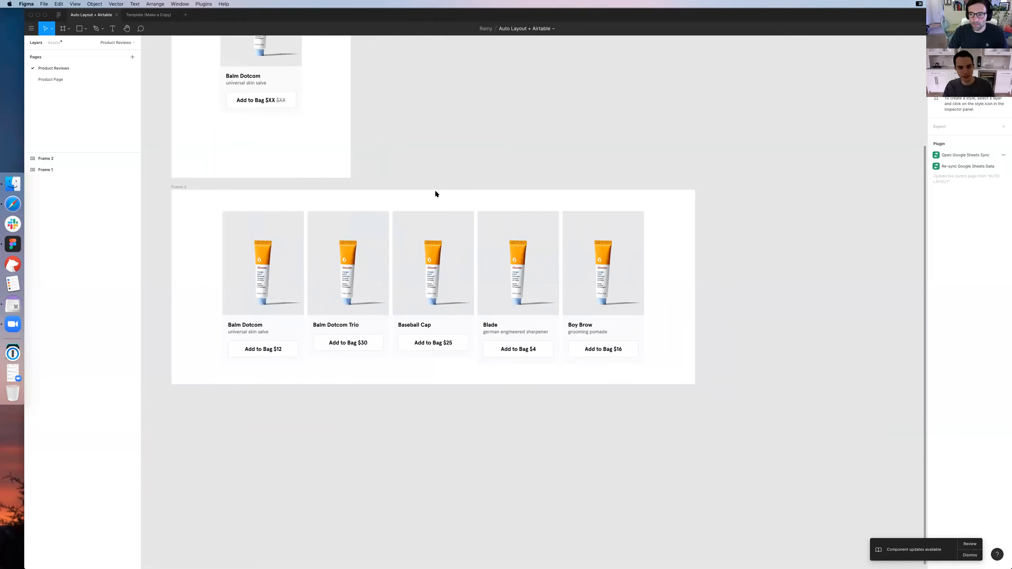
Draw an empty frame about 610 px wide beside the product card row, matching the row frame's height
{"action": "scroll", "coordinate": [435, 193], "scroll_direction": "right", "scroll_amount": 10}
{"action": "key", "text": "f"}
{"action": "left_click_drag", "start_coordinate": [436, 192], "coordinate": [650, 387]}
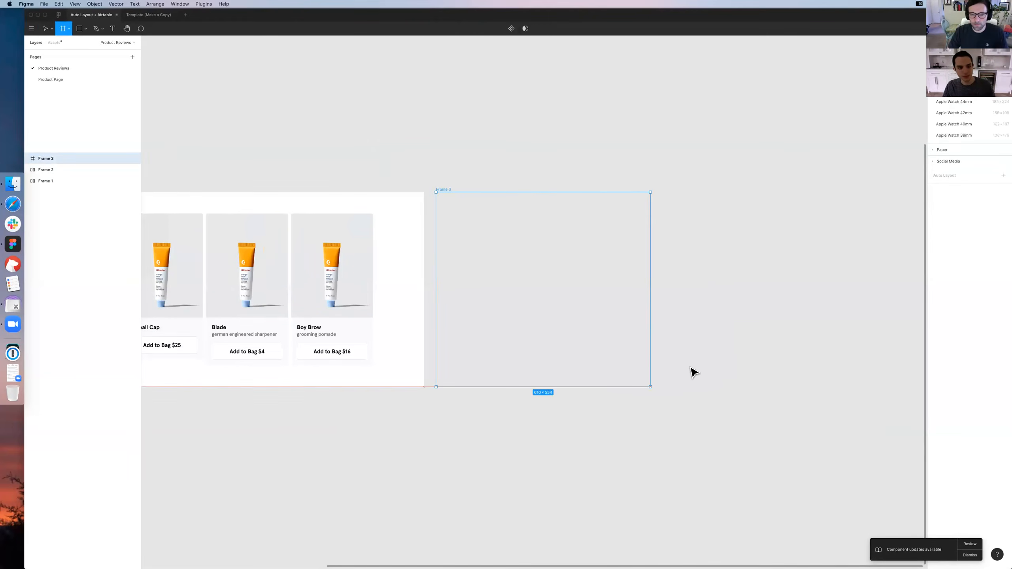
{"action": "left_click", "coordinate": [681, 368]}
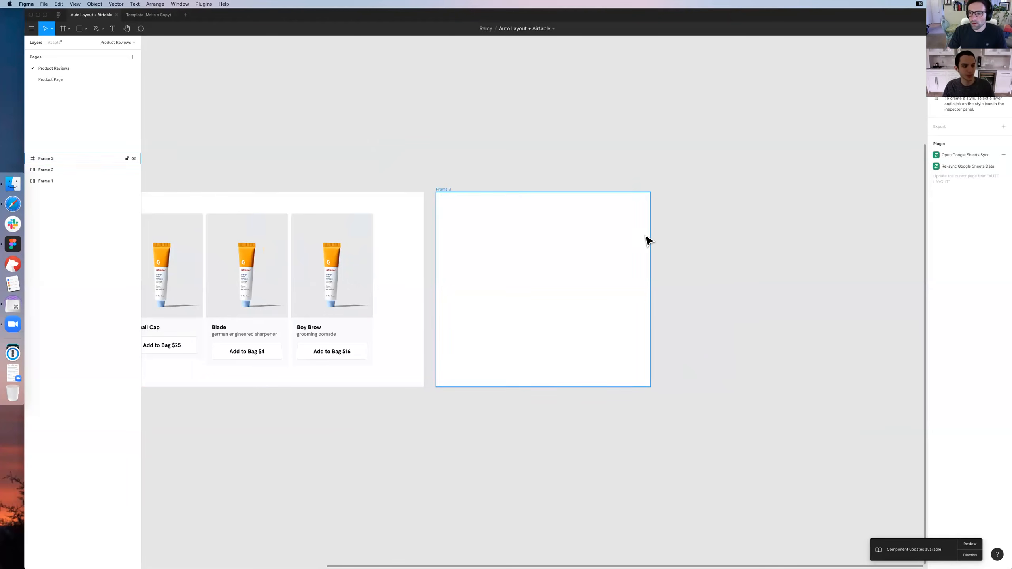
{"action": "left_click_drag", "start_coordinate": [681, 263], "coordinate": [658, 271]}
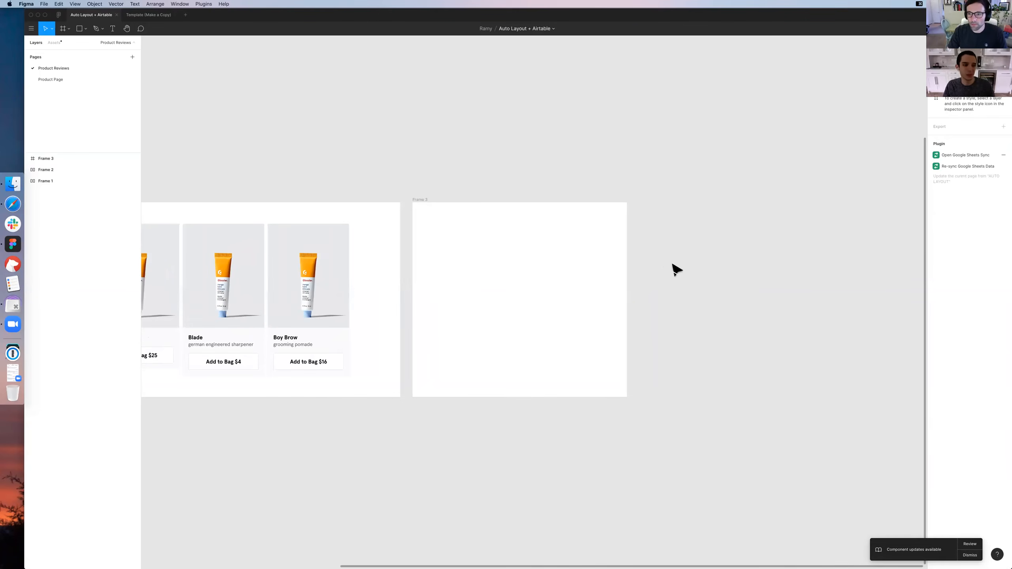
Draw a button frame about 277 by 59 px inside the new frame and fill it with the green Content / Valid style
{"action": "key", "text": "f"}
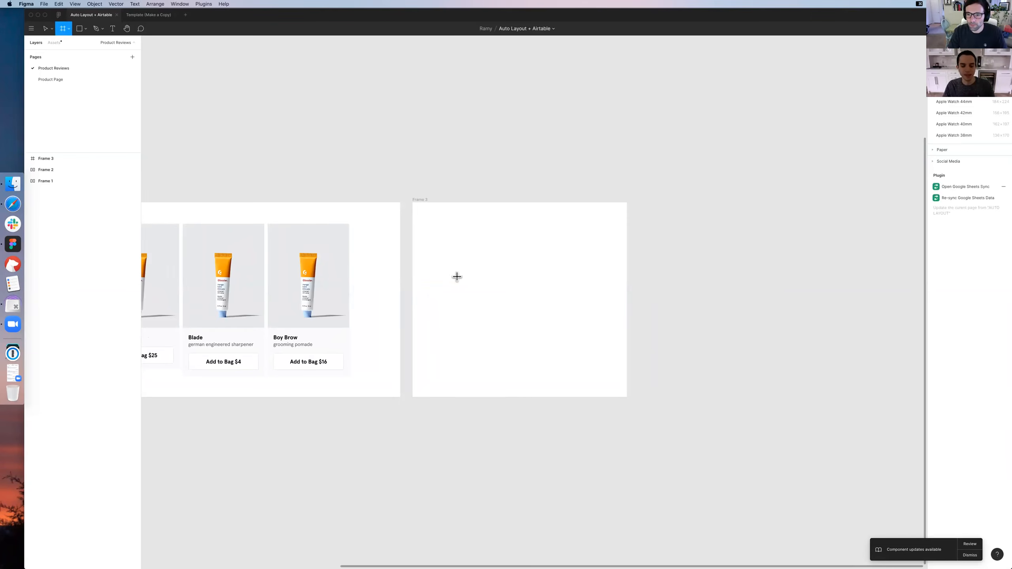
{"action": "mouse_move", "coordinate": [461, 279]}
{"action": "left_mouse_down"}
{"action": "mouse_move", "coordinate": [558, 298]}
{"action": "mouse_move", "coordinate": [518, 296]}
{"action": "left_mouse_up"}
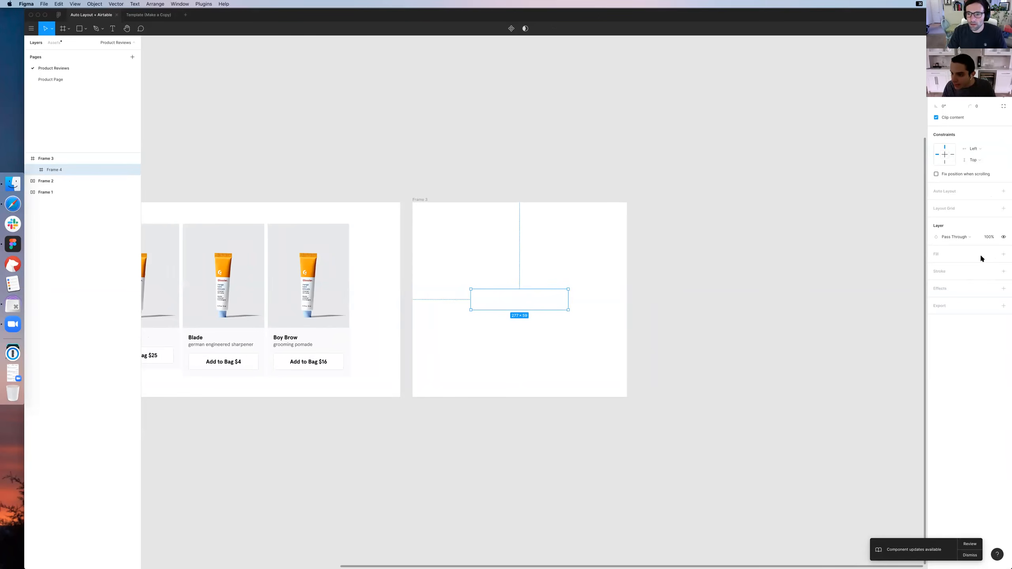
{"action": "scroll", "coordinate": [964, 325], "scroll_direction": "down", "scroll_amount": 1}
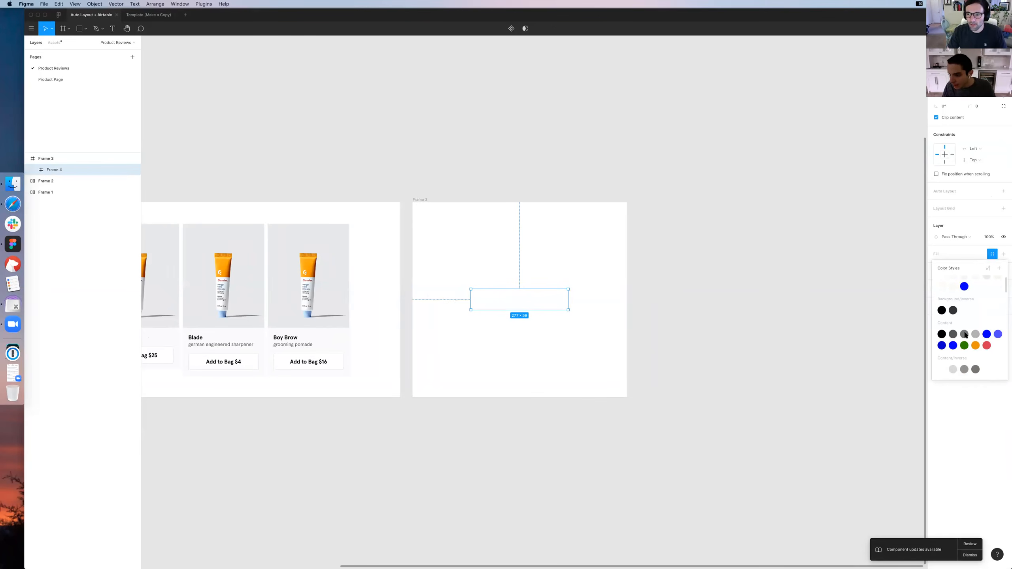
{"action": "left_click", "coordinate": [964, 345]}
{"action": "left_click", "coordinate": [766, 203]}
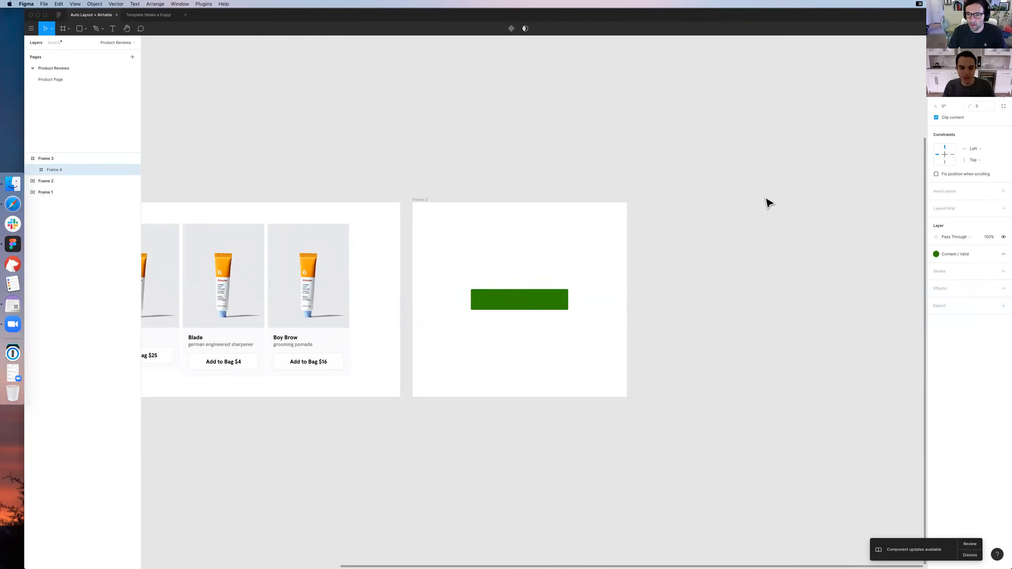
Add a "Shop Now" text label inside the green button and center it horizontally
{"action": "key", "text": "t"}
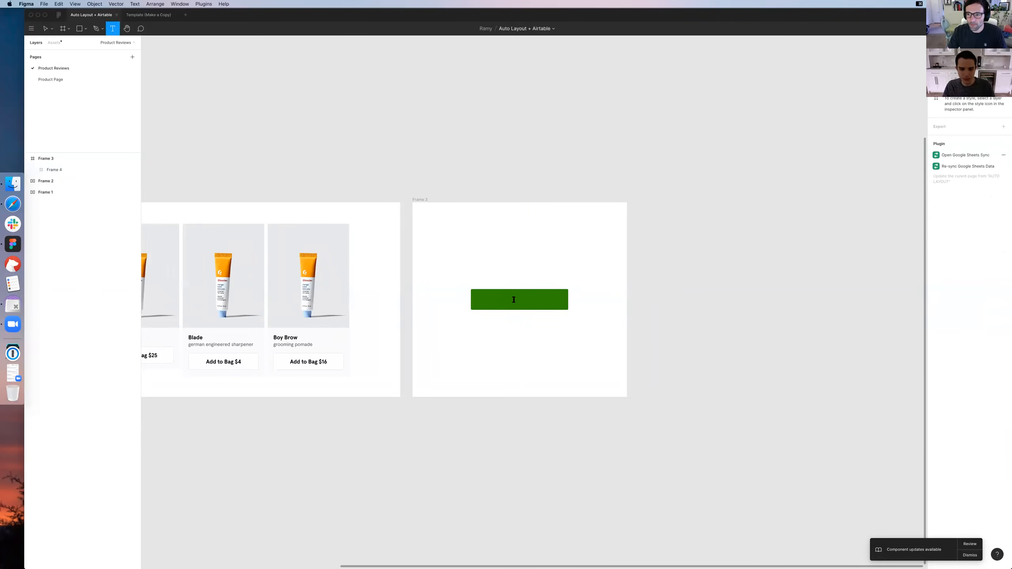
{"action": "left_click", "coordinate": [584, 316]}
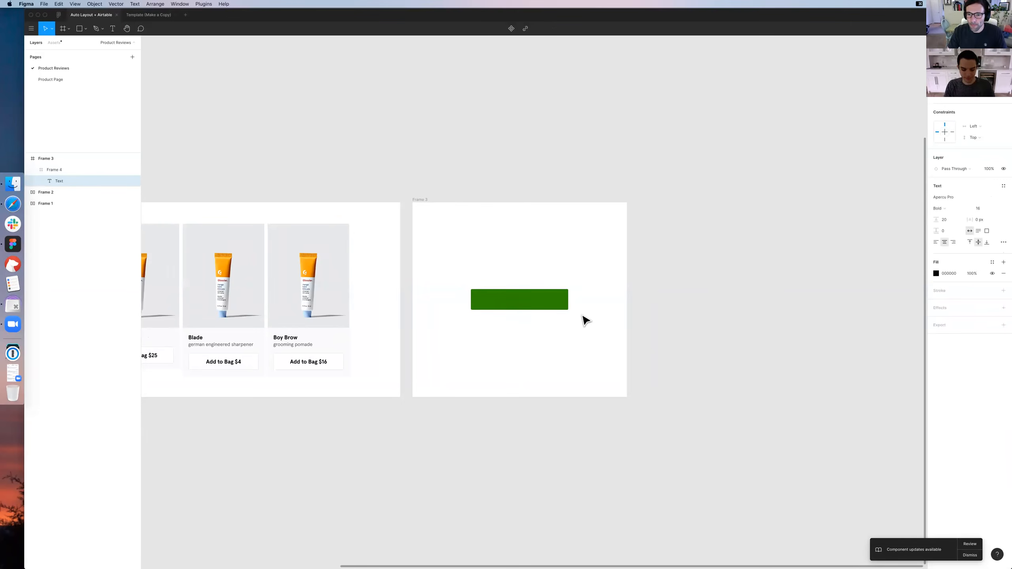
{"action": "type", "text": "Shop Now"}
{"action": "key", "text": "Escape"}
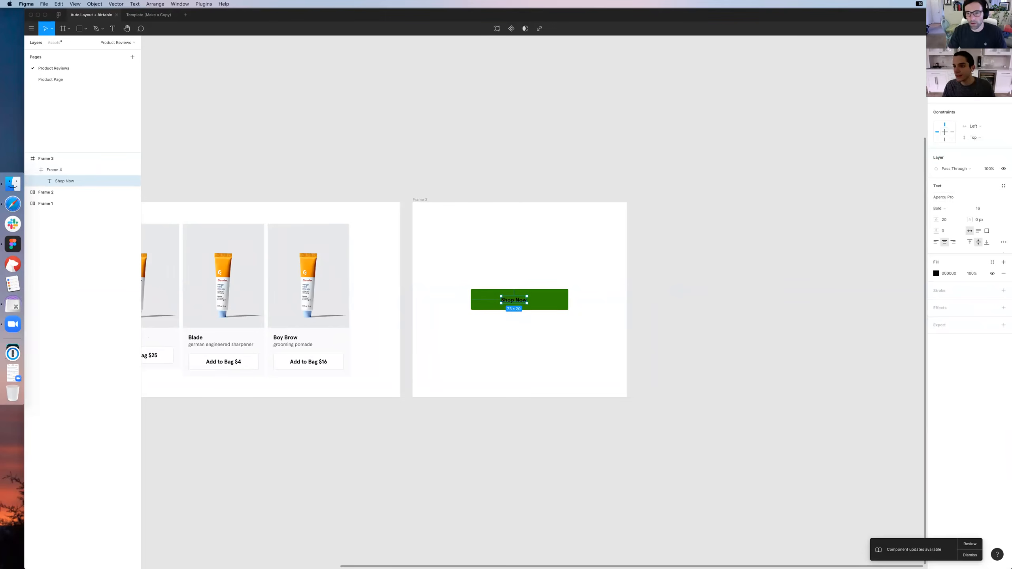
{"action": "key", "text": "alt+h"}
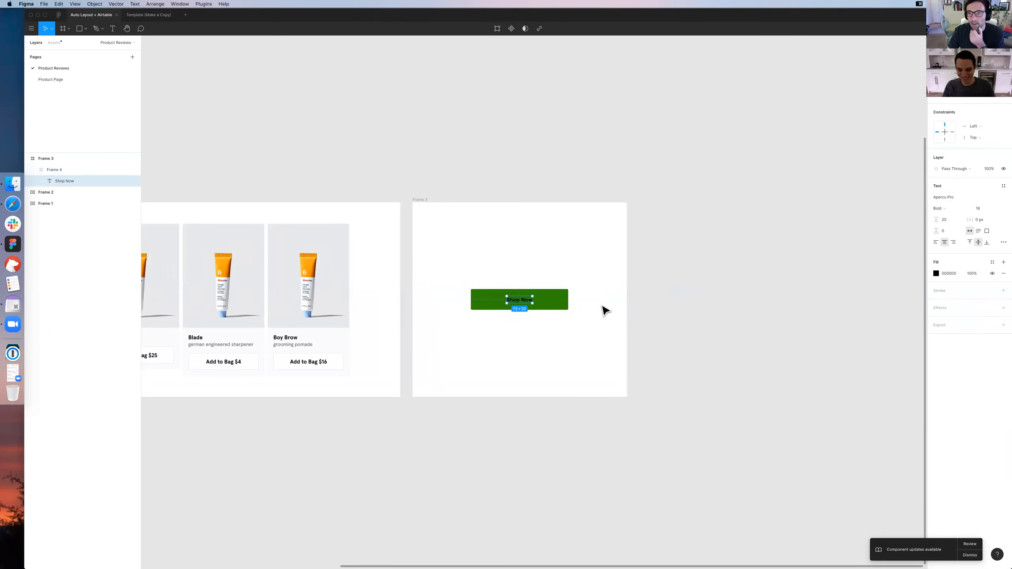
Set the Shop Now label's fill color to FFFFFF
{"action": "left_click", "coordinate": [950, 273]}
{"action": "type", "text": "fff"}
{"action": "key", "text": "Return"}
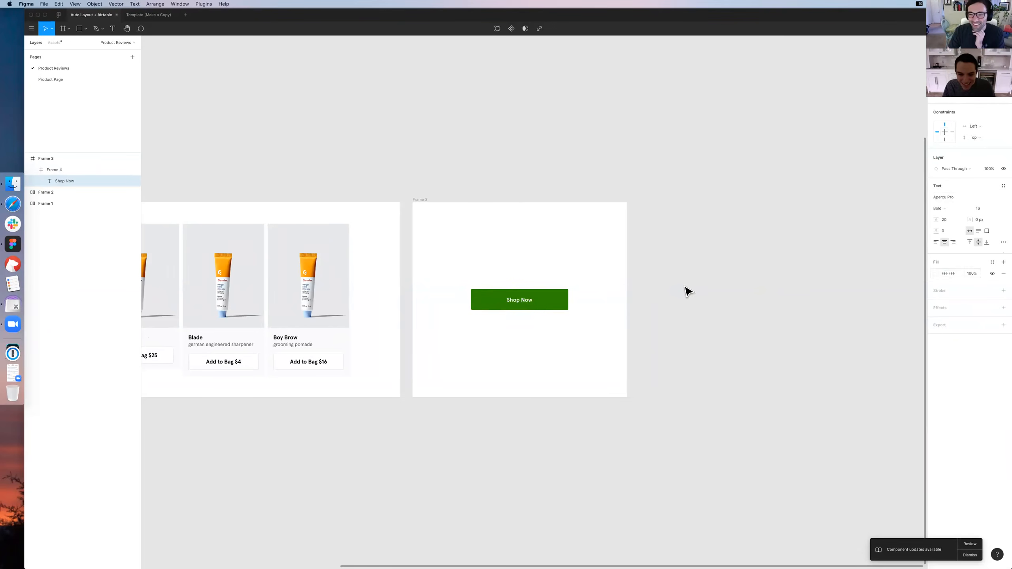
{"action": "key", "text": "Escape"}
Increase the Shop Now label's font size to 20
{"action": "left_click", "coordinate": [520, 299], "text": "super"}
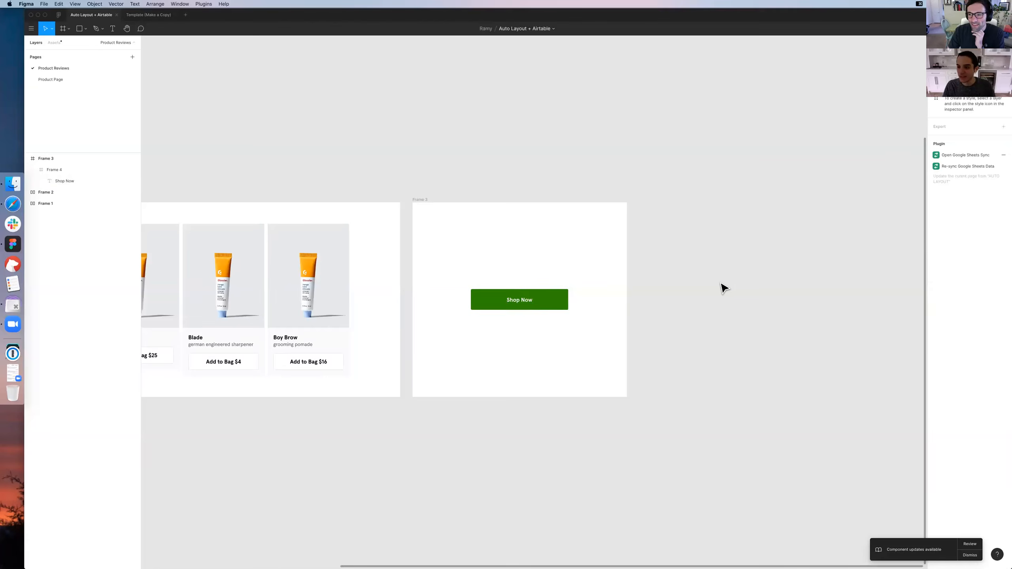
{"action": "left_click", "coordinate": [980, 208]}
{"action": "key", "text": "Up"}
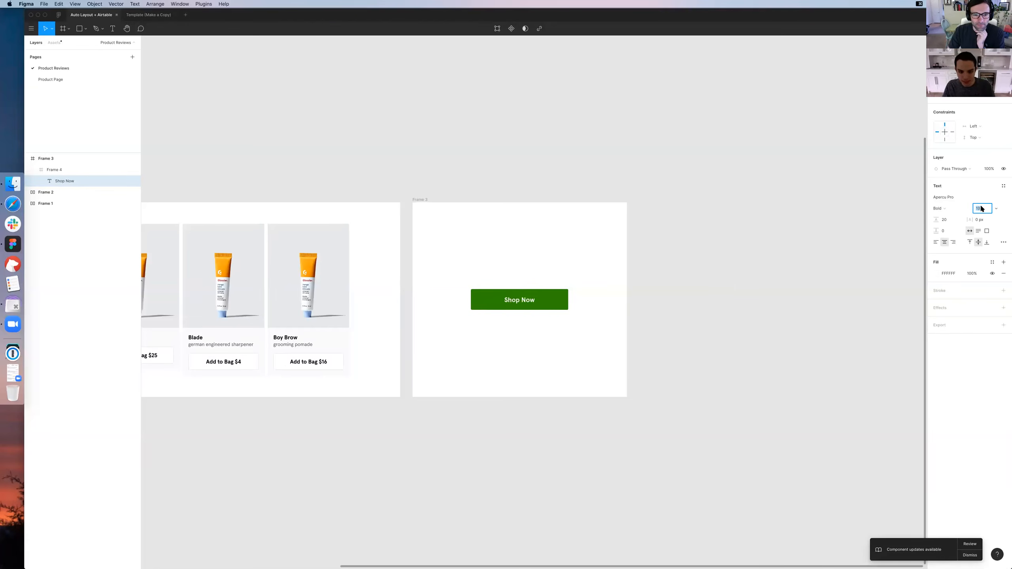
{"action": "left_click", "coordinate": [655, 307]}
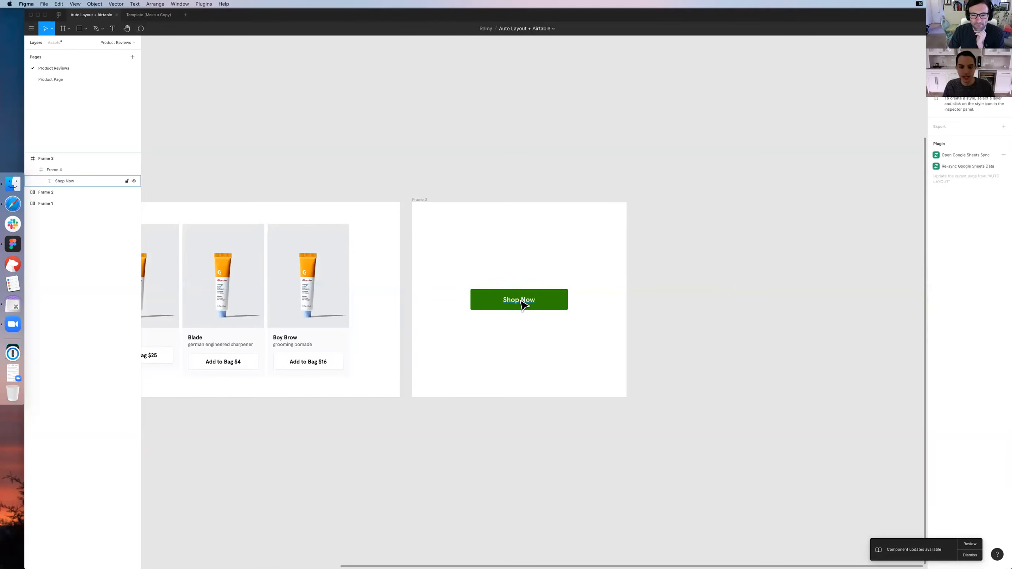
{"action": "left_click", "coordinate": [521, 302], "text": "super"}
{"action": "scroll", "coordinate": [575, 293], "scroll_direction": "down", "scroll_amount": 1}
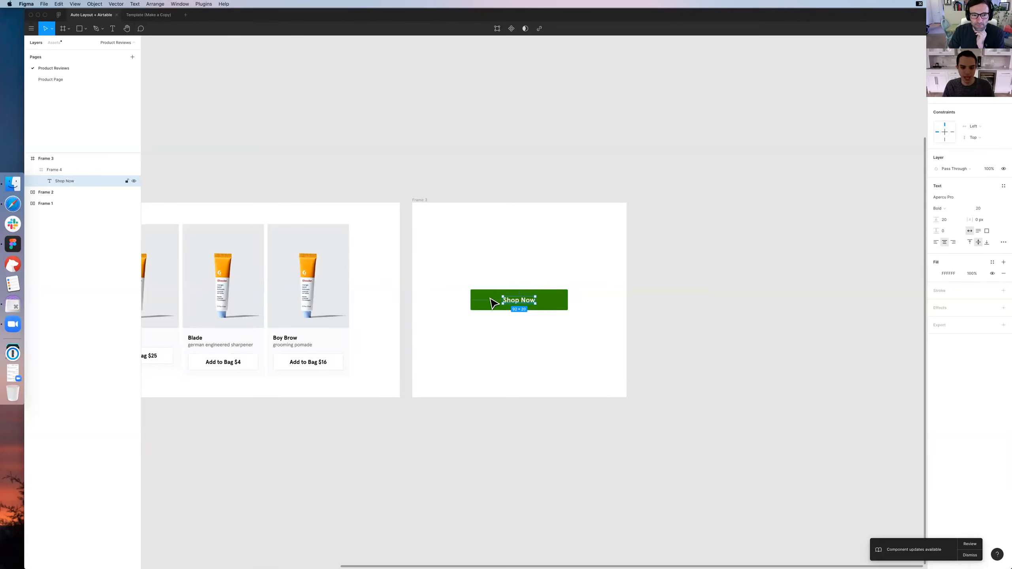
Duplicate the green Shop Now button just above the original and ungroup the copy, leaving only its label
{"action": "left_click", "coordinate": [503, 281]}
{"action": "left_click_drag", "start_coordinate": [522, 299], "coordinate": [527, 267]}
{"action": "left_click", "coordinate": [663, 260]}
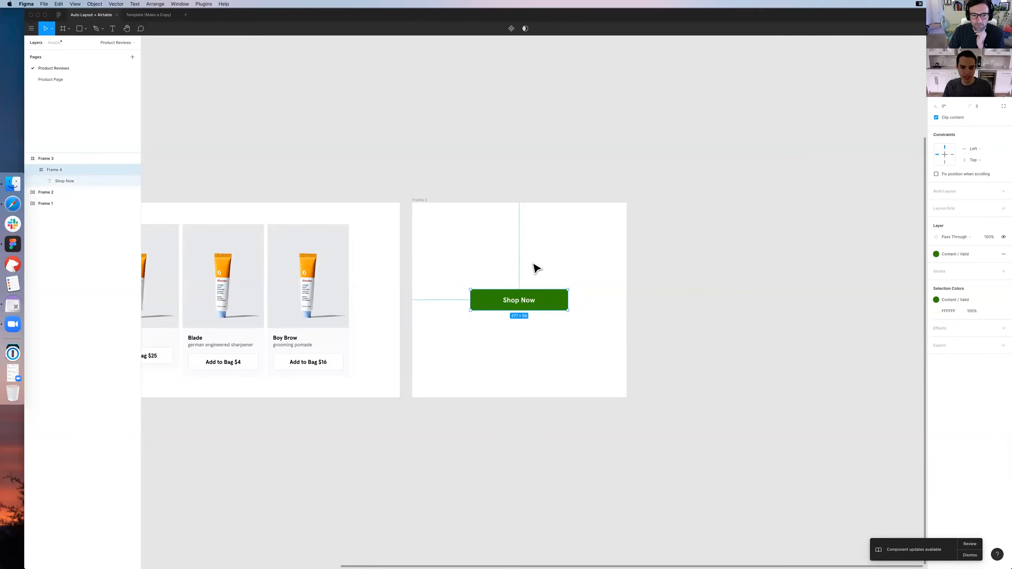
{"action": "right_click", "coordinate": [496, 262]}
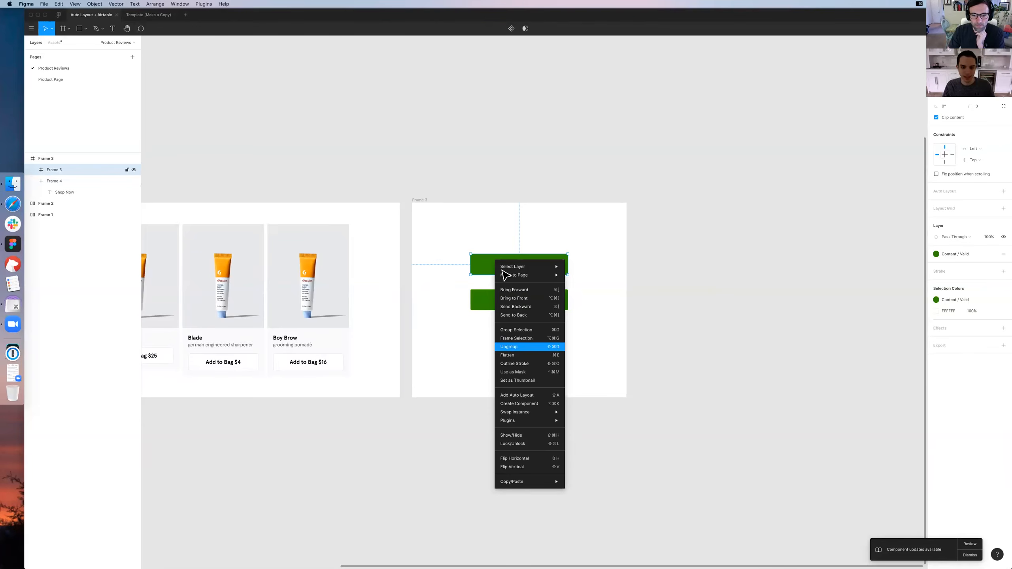
{"action": "key", "text": "super+shift+g"}
Draw a rectangle about 273 by 57 px around the loose label and place it beneath the label in the layer order
{"action": "key", "text": "r"}
{"action": "left_click_drag", "start_coordinate": [471, 250], "coordinate": [567, 271]}
{"action": "mouse_move", "coordinate": [57, 181]}
{"action": "left_mouse_down"}
{"action": "mouse_move", "coordinate": [57, 162]}
{"action": "mouse_move", "coordinate": [66, 179]}
{"action": "mouse_move", "coordinate": [69, 170]}
{"action": "left_mouse_up"}
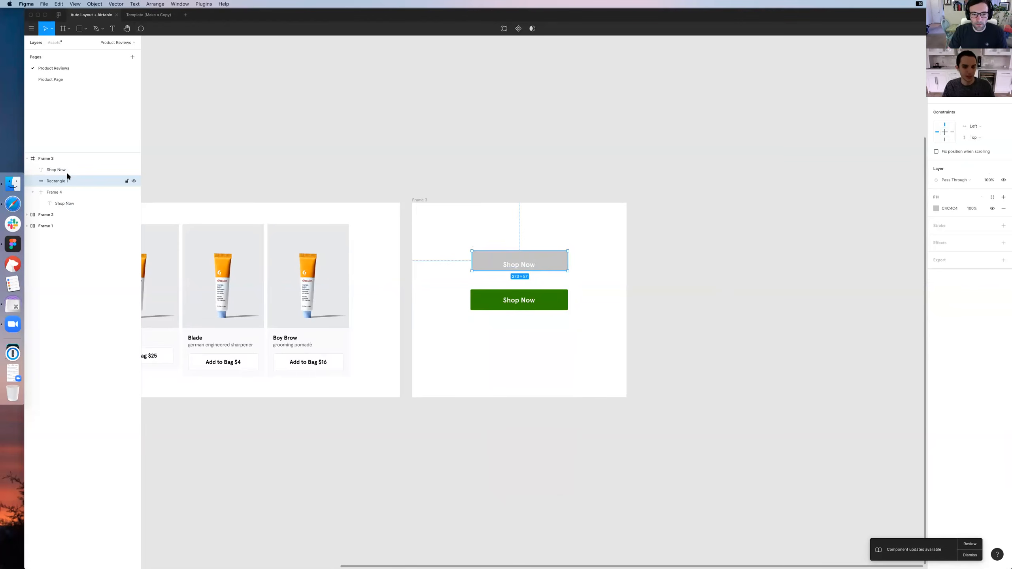
Align the copied label vertically with the grey rectangle and wrap both in a frame
{"action": "left_click_drag", "start_coordinate": [518, 270], "coordinate": [520, 271]}
{"action": "key", "text": "alt+h"}
{"action": "key", "text": "alt+v"}
{"action": "key", "text": "super+z"}
{"action": "left_click", "coordinate": [560, 266], "text": "shift"}
{"action": "key", "text": "super+alt+g"}
{"action": "left_click", "coordinate": [33, 170]}
Nudge the Shop Now label in the grey button slightly to the right to center it on the rectangle
{"action": "double_click", "coordinate": [557, 267]}
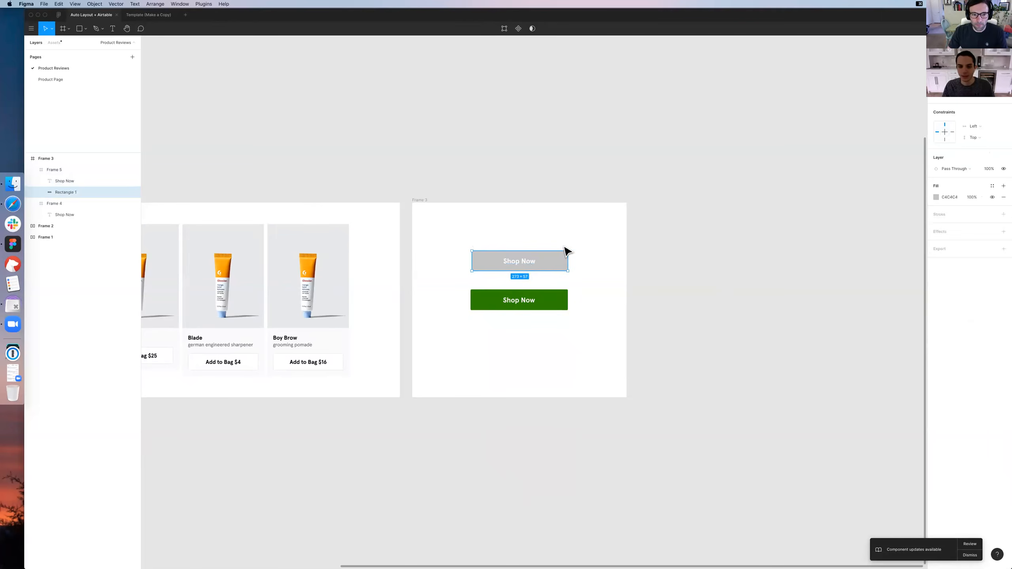
{"action": "left_click", "coordinate": [519, 262]}
{"action": "key", "text": "Right"}
{"action": "key", "text": "Right"}
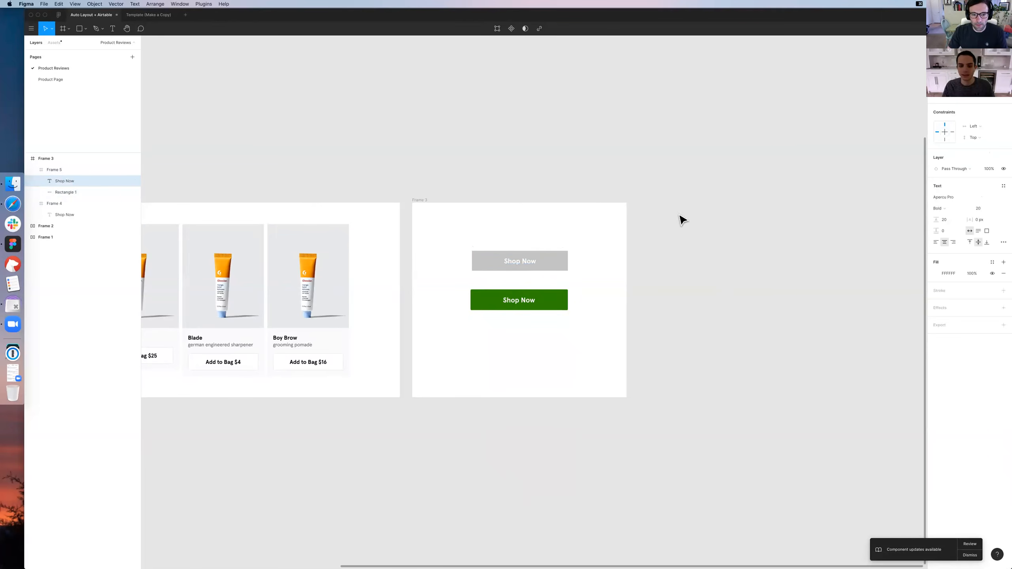
{"action": "left_click", "coordinate": [545, 265]}
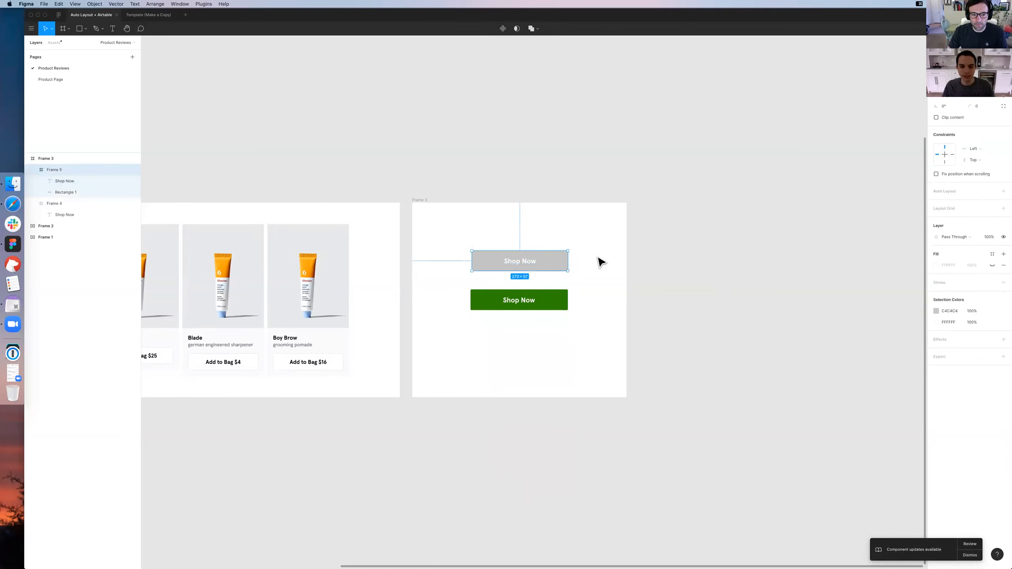
{"action": "left_click", "coordinate": [601, 262]}
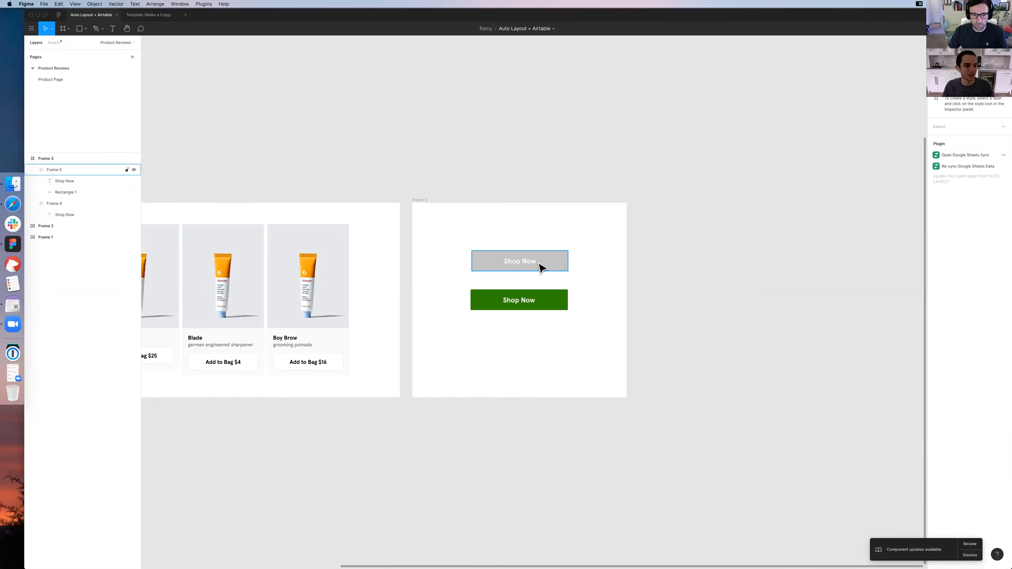
{"action": "left_click", "coordinate": [63, 192]}
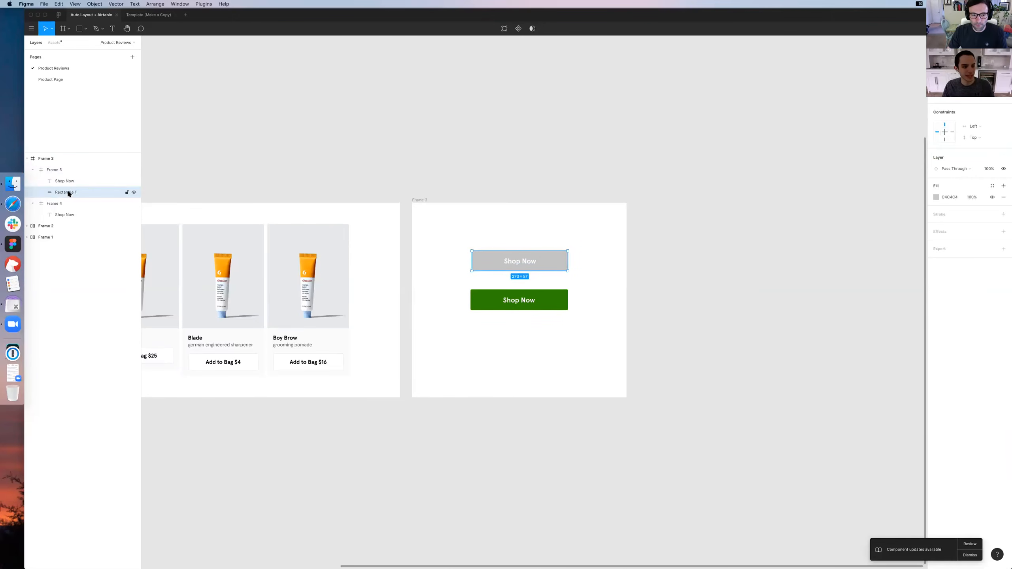
{"action": "left_click", "coordinate": [571, 264]}
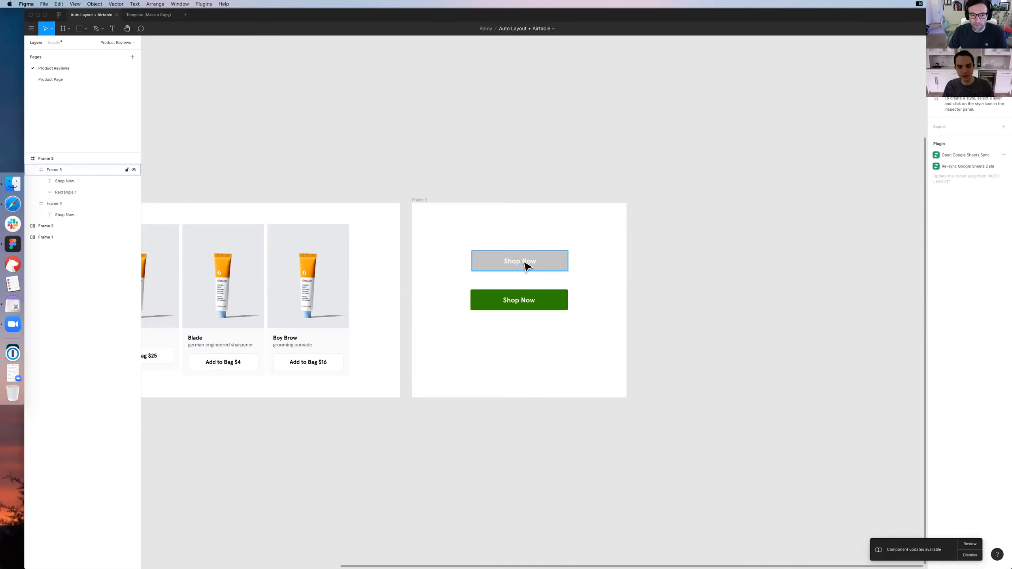
Extend the grey button's Shop Now label with the filler text "alsd ssakd apod dkaadsao j"
{"action": "double_click", "coordinate": [523, 260]}
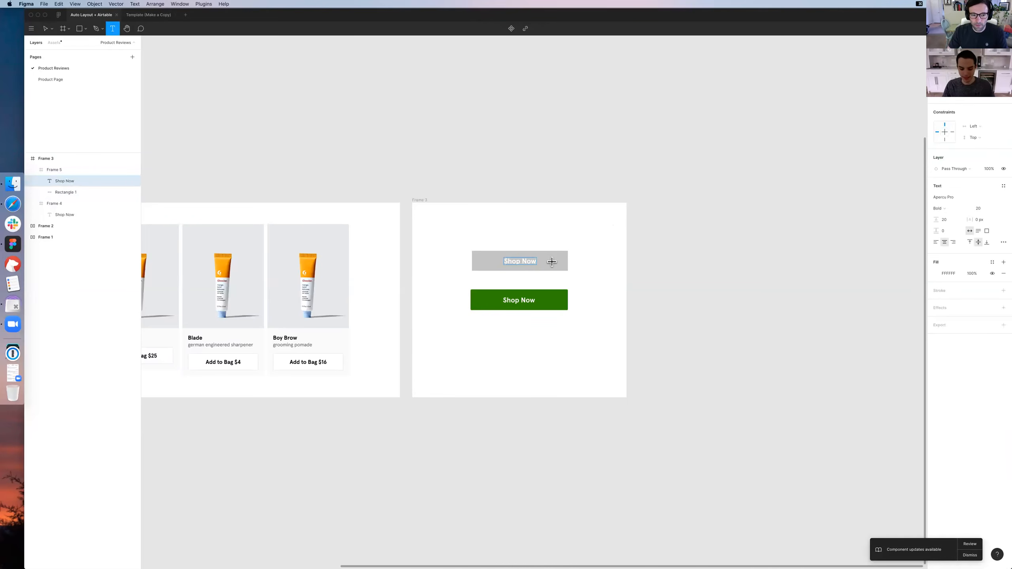
{"action": "left_click", "coordinate": [551, 262]}
{"action": "type", "text": "alsd ssakd apod"}
{"action": "key", "text": "super+a"}
{"action": "type", "text": "dka"}
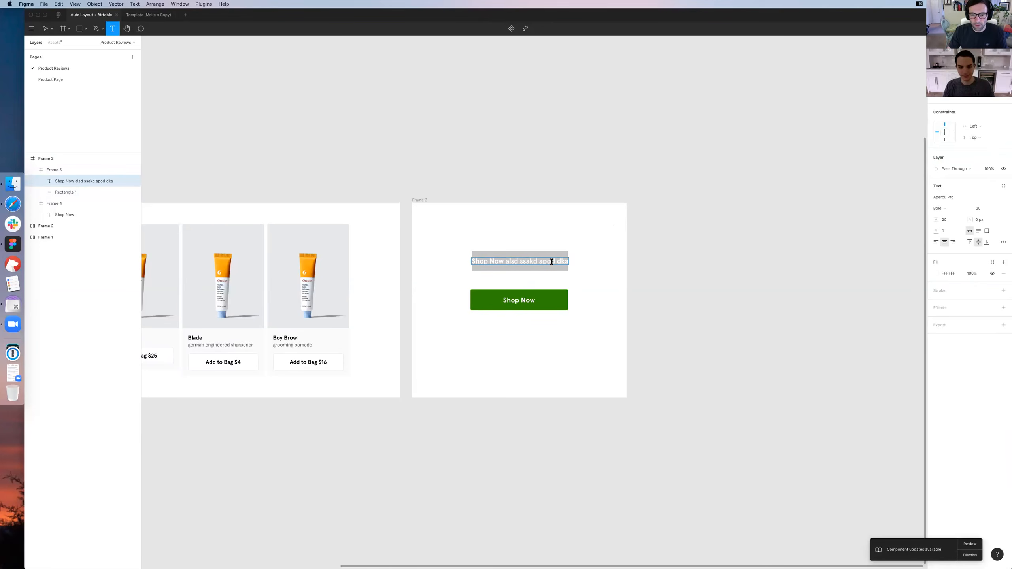
{"action": "type", "text": "adsao j"}
{"action": "key", "text": "Escape"}
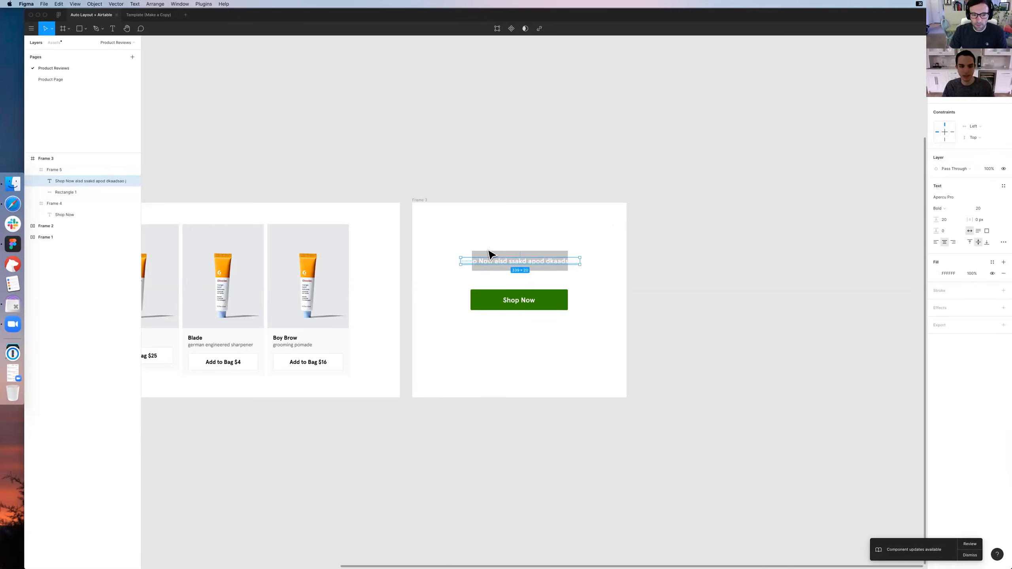
{"action": "key", "text": "Escape"}
Widen the grey button's frame to about 353 px and its rectangle to about 387 px, with the label centered horizontally in the frame
{"action": "left_click", "coordinate": [468, 259]}
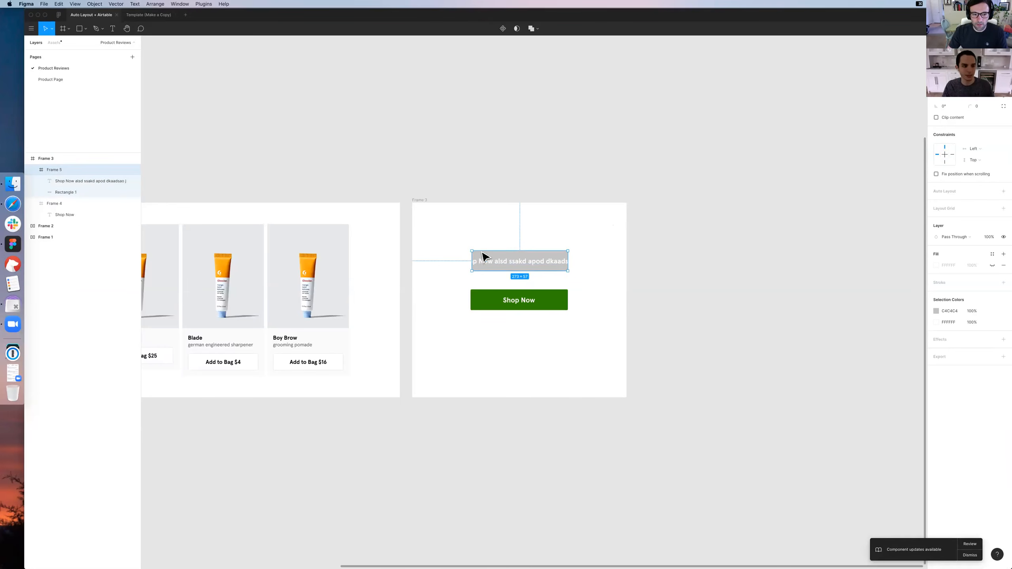
{"action": "mouse_move", "coordinate": [470, 260]}
{"action": "left_mouse_down"}
{"action": "mouse_move", "coordinate": [445, 260]}
{"action": "mouse_move", "coordinate": [457, 260]}
{"action": "left_mouse_up"}
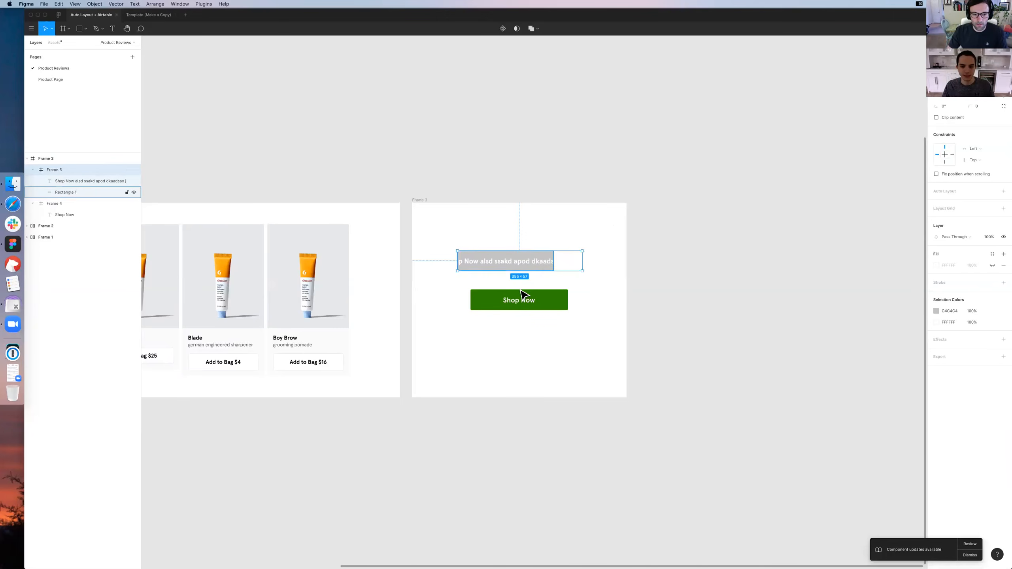
{"action": "left_click", "coordinate": [66, 192]}
{"action": "left_click_drag", "start_coordinate": [581, 262], "coordinate": [594, 262]}
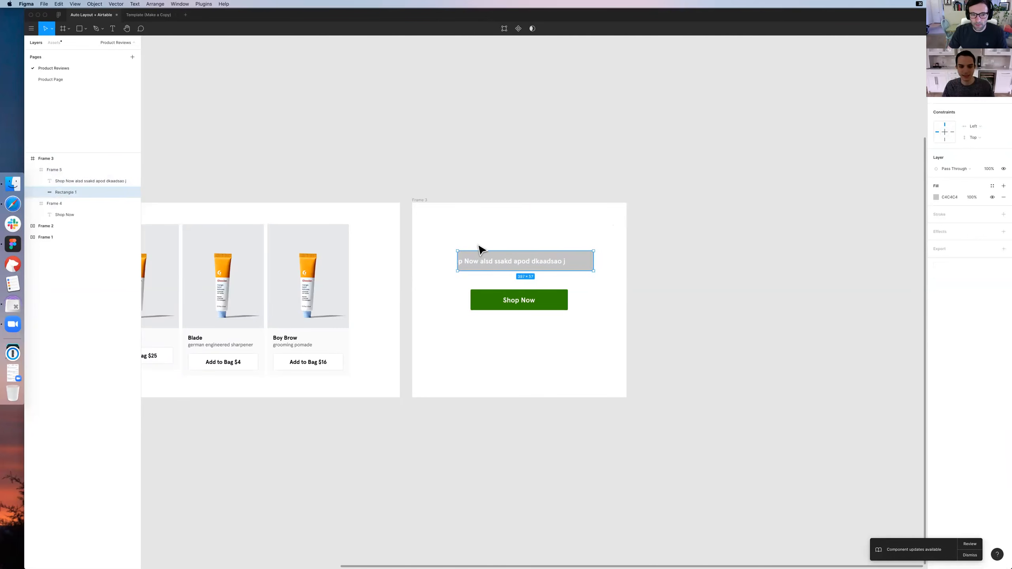
{"action": "left_click", "coordinate": [501, 263]}
{"action": "left_click", "coordinate": [948, 57]}
Move the green Shop Now button straight down to leave a wider gap below the grey button
{"action": "left_click", "coordinate": [661, 235]}
{"action": "left_click_drag", "start_coordinate": [525, 298], "coordinate": [524, 341]}
{"action": "left_click", "coordinate": [524, 312]}
{"action": "key", "text": "super+equal"}
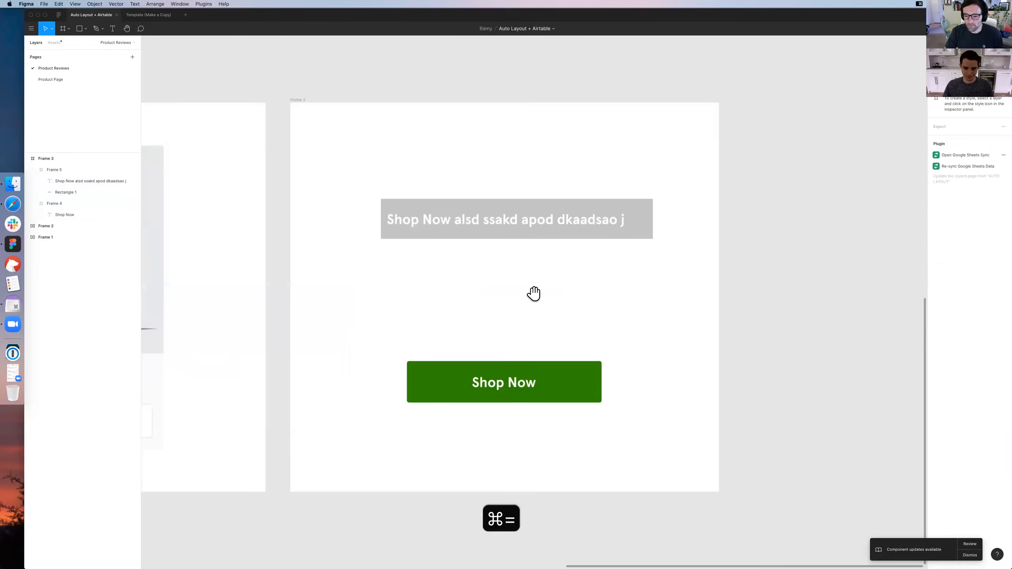
{"action": "left_click_drag", "start_coordinate": [544, 249], "coordinate": [574, 259]}
Constrain the grey rectangle to Left & Right and narrow the button's frame to about 260 px
{"action": "left_click", "coordinate": [664, 230]}
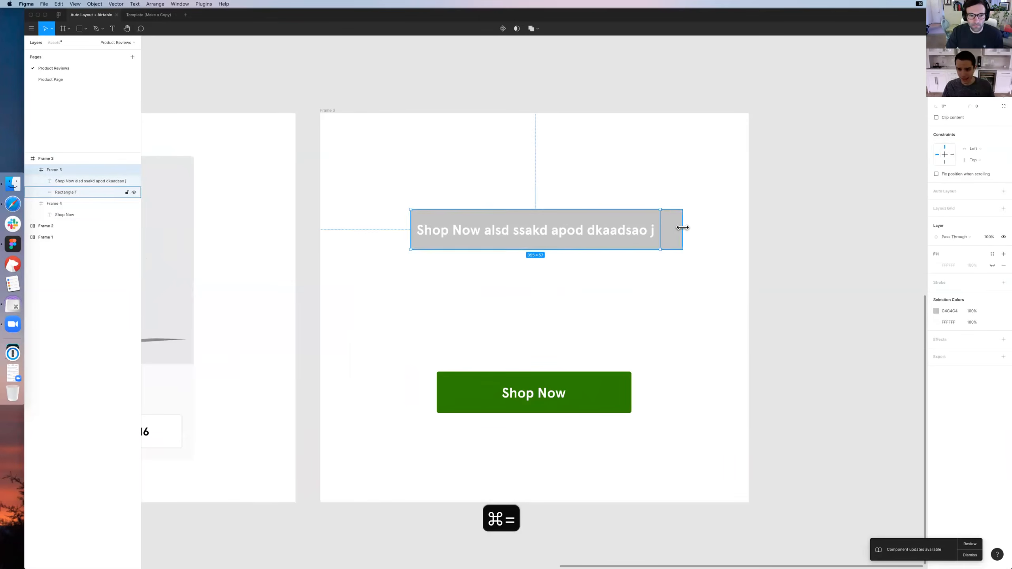
{"action": "left_click_drag", "start_coordinate": [682, 228], "coordinate": [682, 228]}
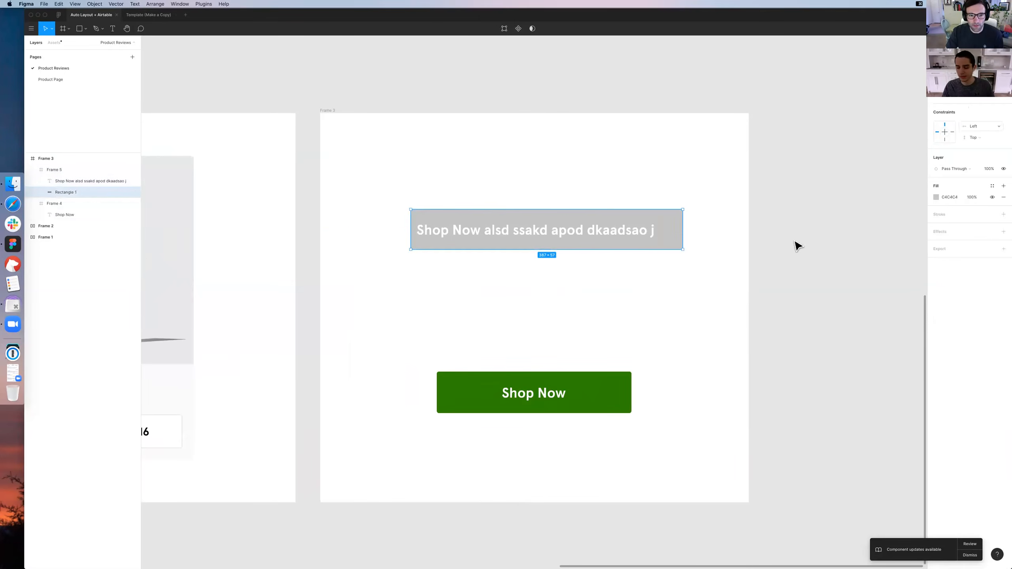
{"action": "left_click", "coordinate": [696, 280]}
{"action": "left_click", "coordinate": [679, 223]}
{"action": "left_click_drag", "start_coordinate": [683, 224], "coordinate": [594, 225]}
Duplicate the grey button and place the copy beside the original with a small gap between them
{"action": "left_click_drag", "start_coordinate": [499, 231], "coordinate": [610, 233]}
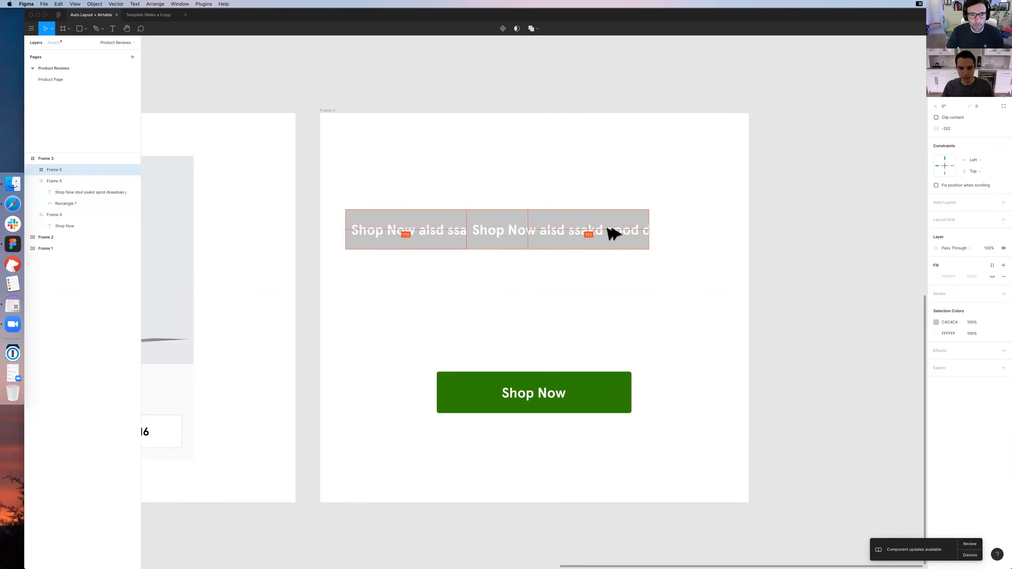
{"action": "left_click", "coordinate": [614, 253]}
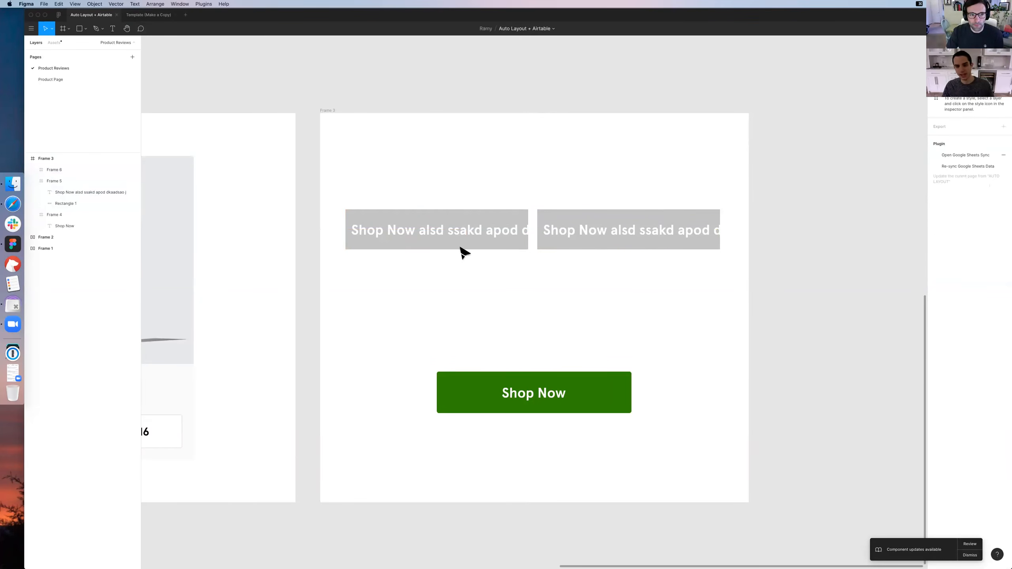
{"action": "double_click", "coordinate": [474, 246]}
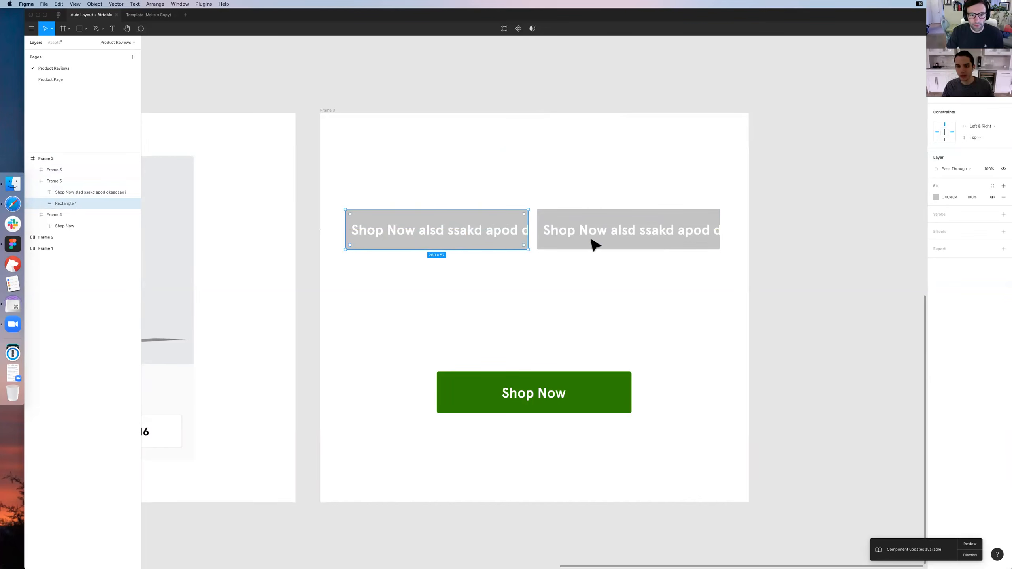
{"action": "left_click_drag", "start_coordinate": [595, 244], "coordinate": [597, 244]}
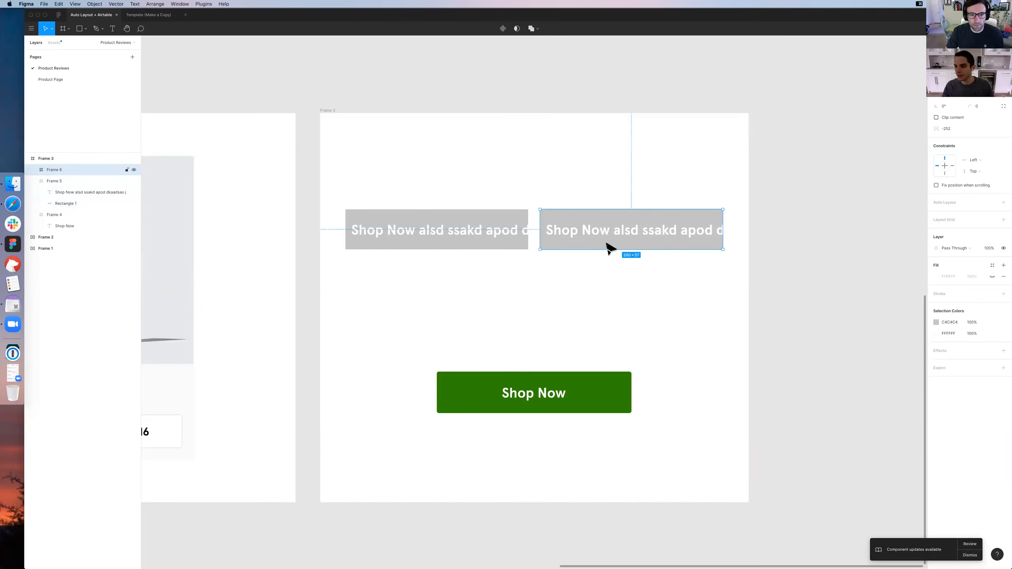
Apply the green Content / Valid color style to the rectangle of the copied button
{"action": "double_click", "coordinate": [714, 249]}
{"action": "left_click", "coordinate": [993, 186]}
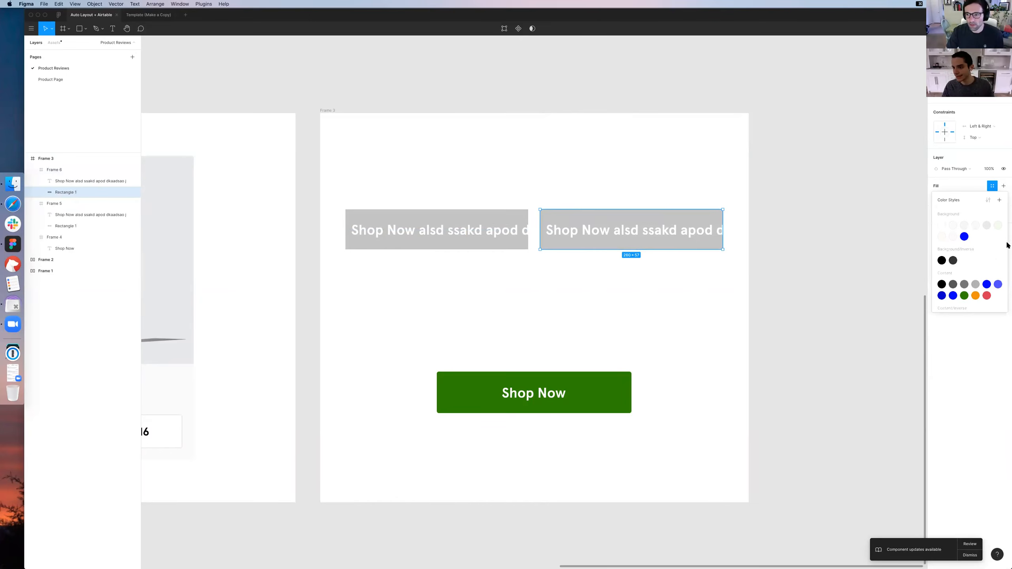
{"action": "left_click", "coordinate": [964, 290]}
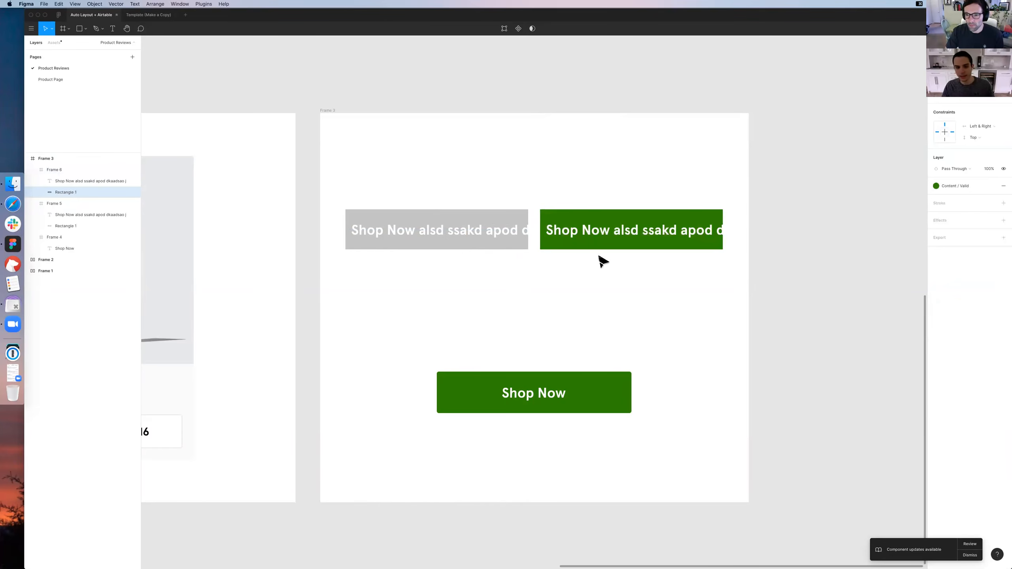
Give the original grey button's rectangle a white FFFFFF fill and a Border / Primary stroke
{"action": "left_click", "coordinate": [506, 247], "text": "super"}
{"action": "left_click", "coordinate": [946, 198]}
{"action": "type", "text": "ff"}
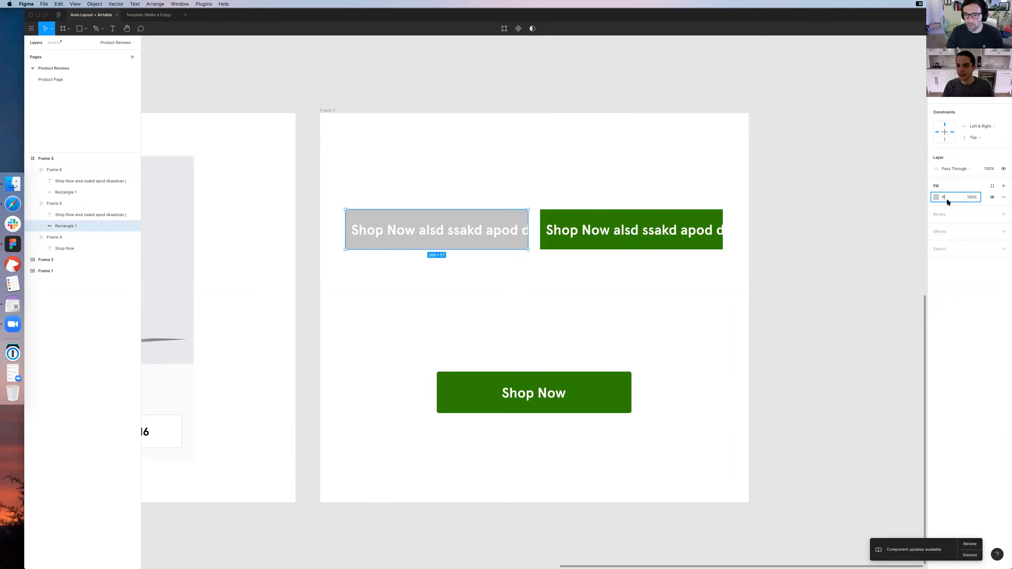
{"action": "key", "text": "Return"}
{"action": "left_click", "coordinate": [992, 214]}
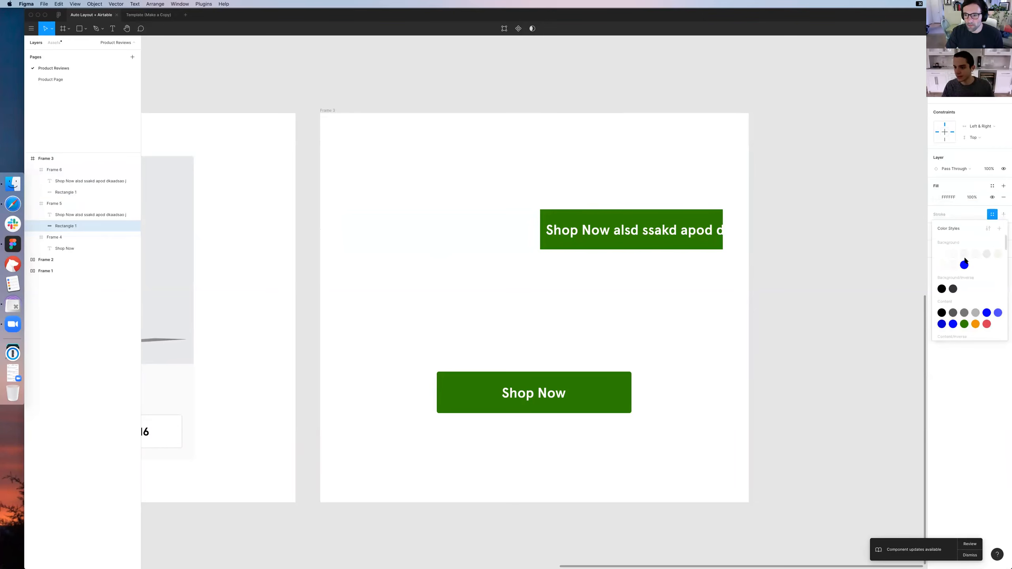
{"action": "scroll", "coordinate": [947, 300], "scroll_direction": "down", "scroll_amount": 3}
{"action": "left_click", "coordinate": [941, 299]}
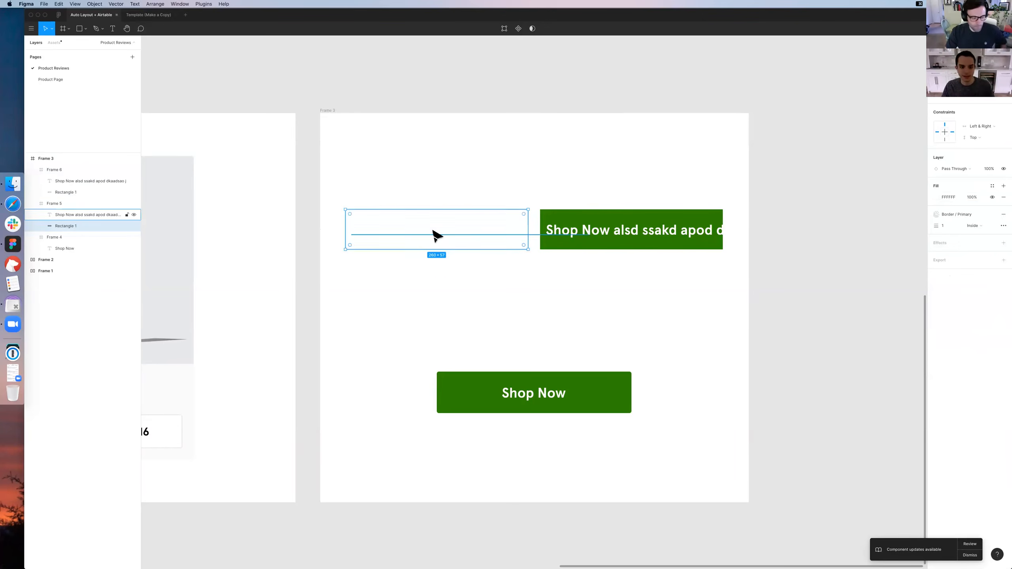
Apply the Content / Primary color style to the outlined button's label and shift the label left over the rectangle
{"action": "left_click", "coordinate": [584, 230]}
{"action": "left_click", "coordinate": [993, 262]}
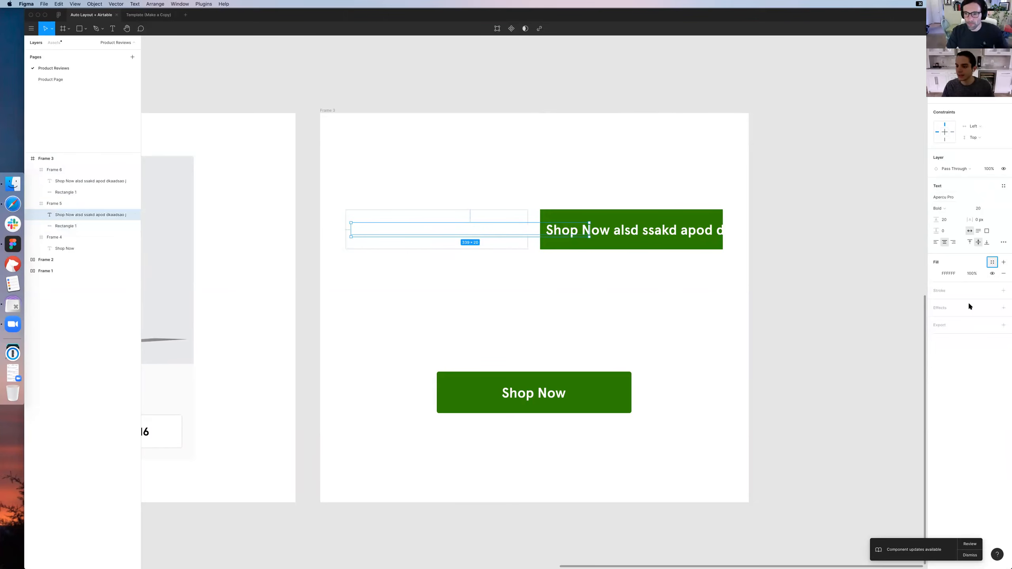
{"action": "scroll", "coordinate": [967, 306], "scroll_direction": "down", "scroll_amount": 3}
{"action": "left_click", "coordinate": [942, 310]}
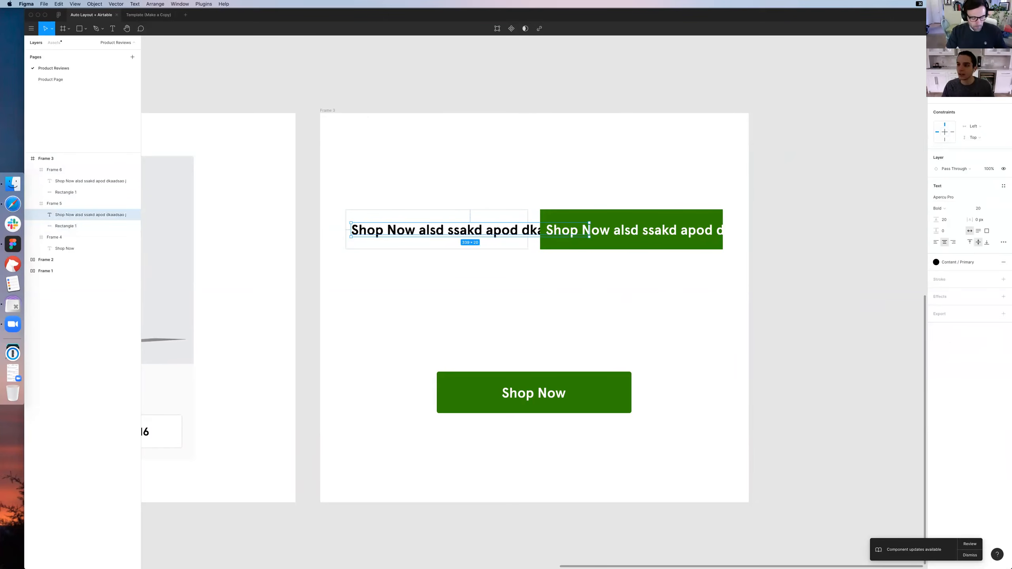
{"action": "left_click_drag", "start_coordinate": [473, 232], "coordinate": [444, 232]}
{"action": "left_click", "coordinate": [533, 246]}
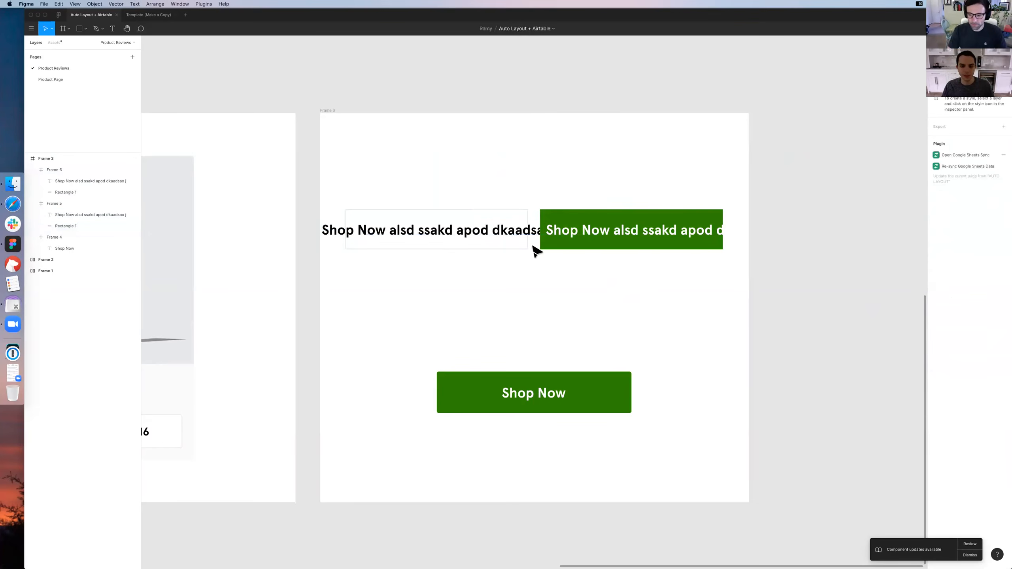
Replace the outlined button's label text with "My Buttont"
{"action": "double_click", "coordinate": [437, 240]}
{"action": "double_click", "coordinate": [433, 236]}
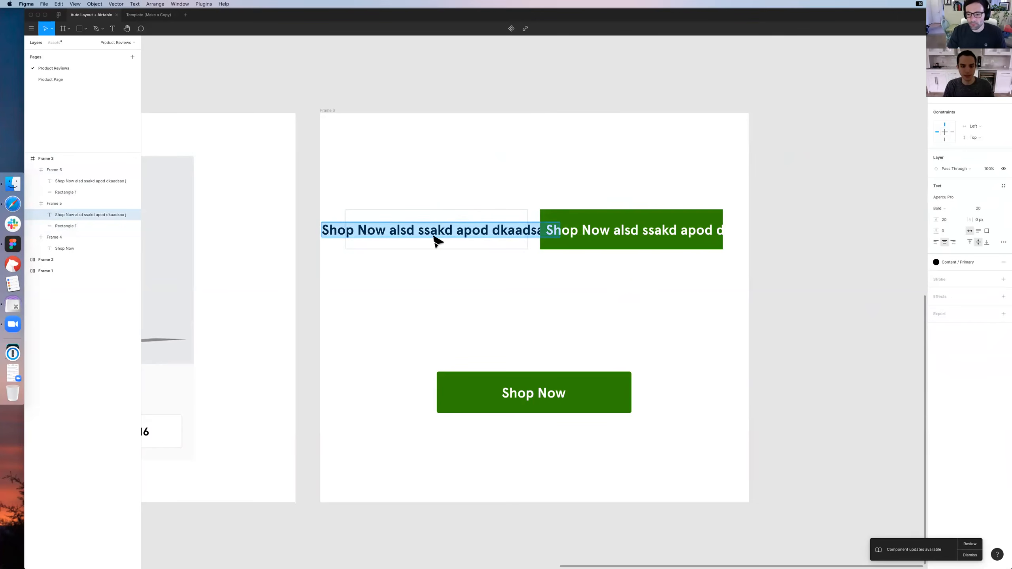
{"action": "type", "text": "My Button"}
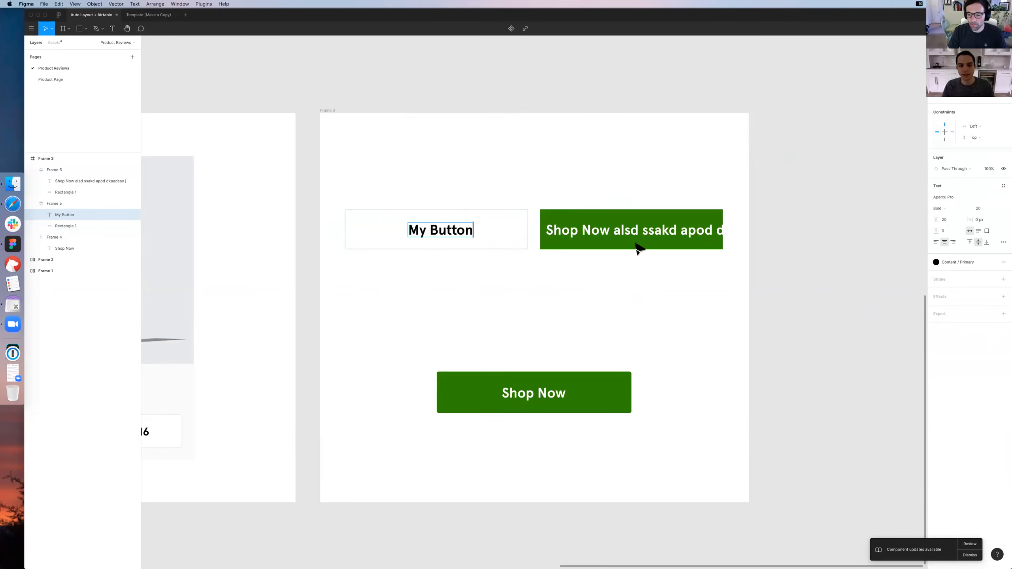
{"action": "type", "text": "t"}
Replace the copied green button's label with "My Button" and center the label on its rectangle
{"action": "double_click", "coordinate": [635, 242]}
{"action": "key", "text": "super+a"}
{"action": "type", "text": "BMy Button"}
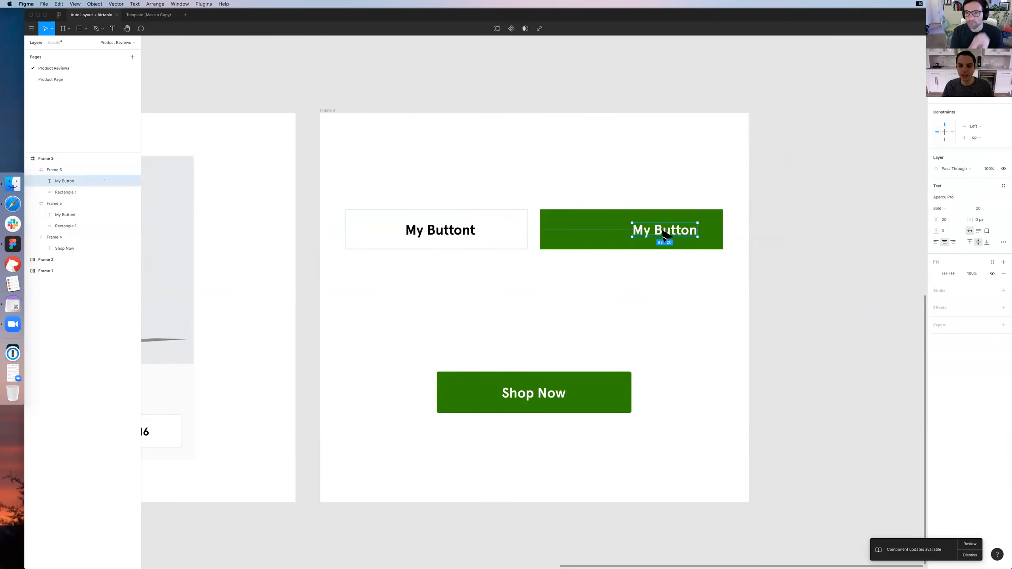
{"action": "key", "text": "Escape"}
{"action": "left_click_drag", "start_coordinate": [660, 238], "coordinate": [625, 240]}
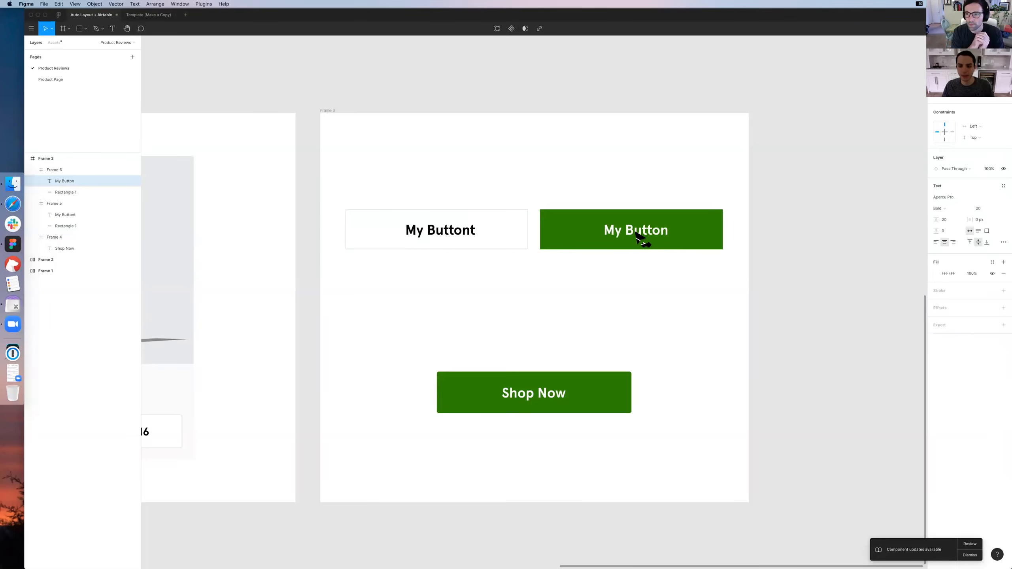
{"action": "left_click", "coordinate": [629, 276]}
Narrow the green My Button frame to about 154 px from both sides and nudge its label back to the center
{"action": "left_click", "coordinate": [545, 228]}
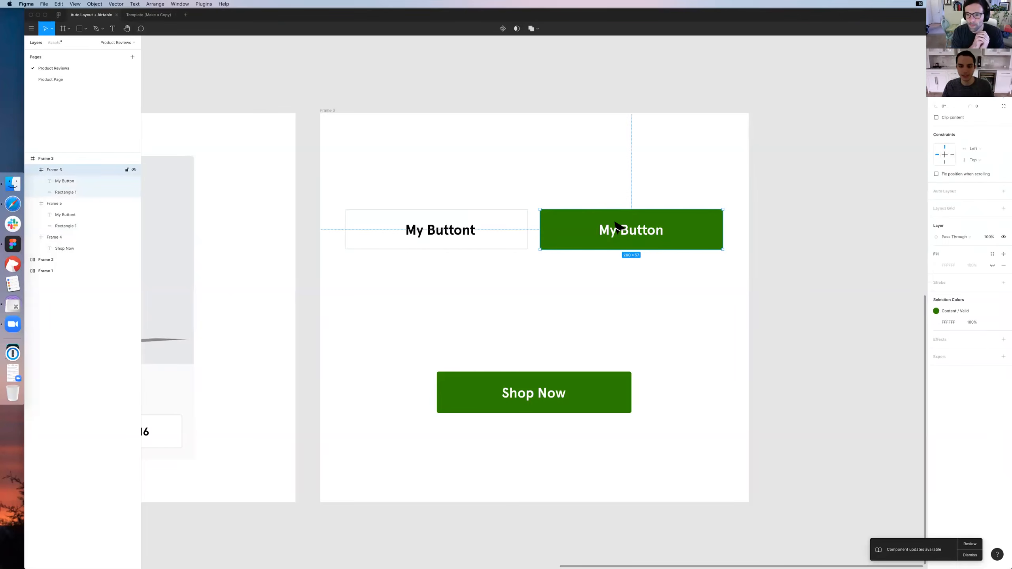
{"action": "left_click_drag", "start_coordinate": [544, 226], "coordinate": [578, 227]}
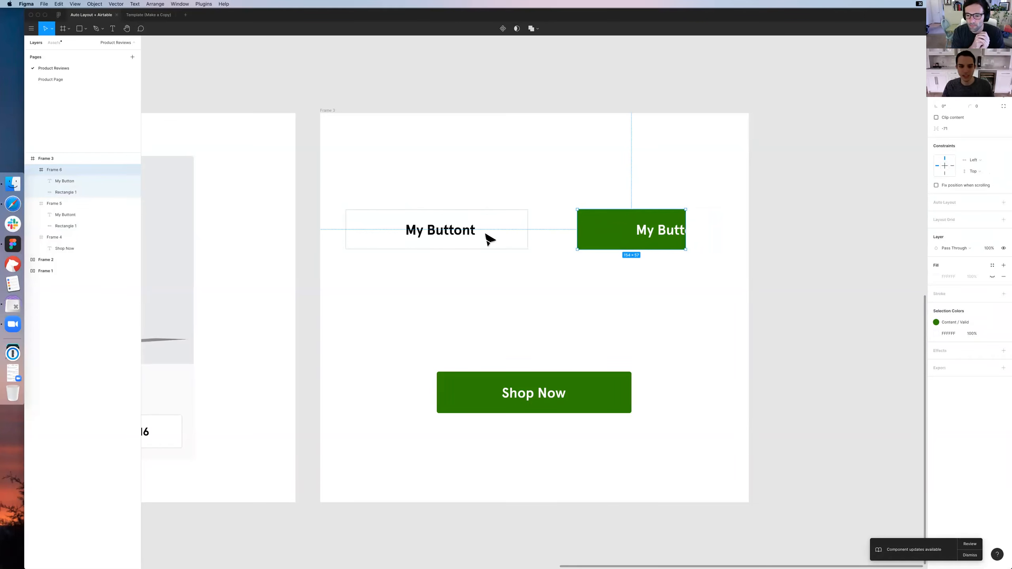
{"action": "left_click", "coordinate": [666, 231]}
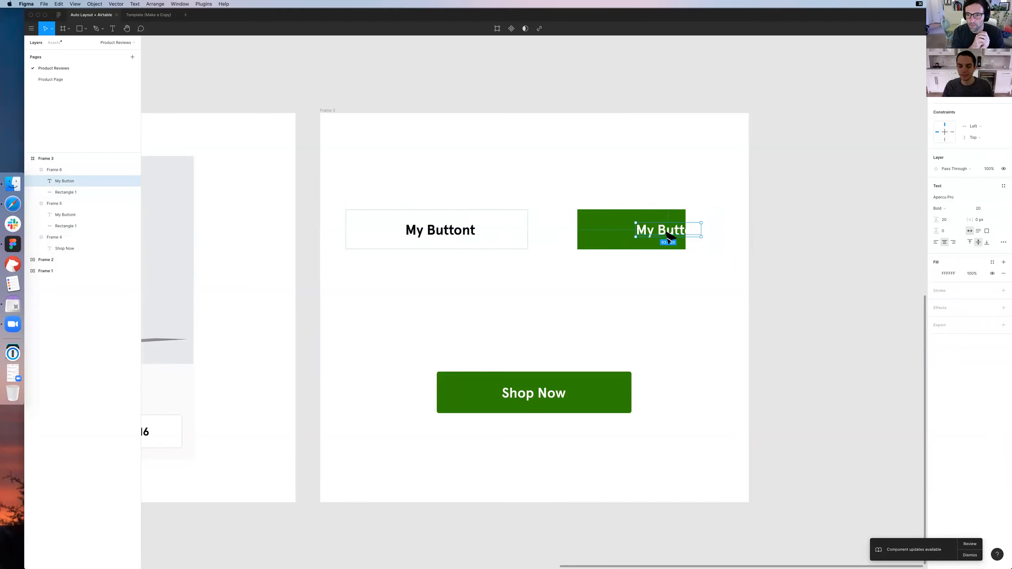
{"action": "key", "text": "shift+Left"}
{"action": "key", "text": "shift+Left"}
{"action": "key", "text": "shift+Left"}
{"action": "key", "text": "shift+Left"}
{"action": "key", "text": "shift+Left"}
{"action": "key", "text": "shift+Left"}
{"action": "key", "text": "shift+Right"}
{"action": "left_click", "coordinate": [654, 275]}
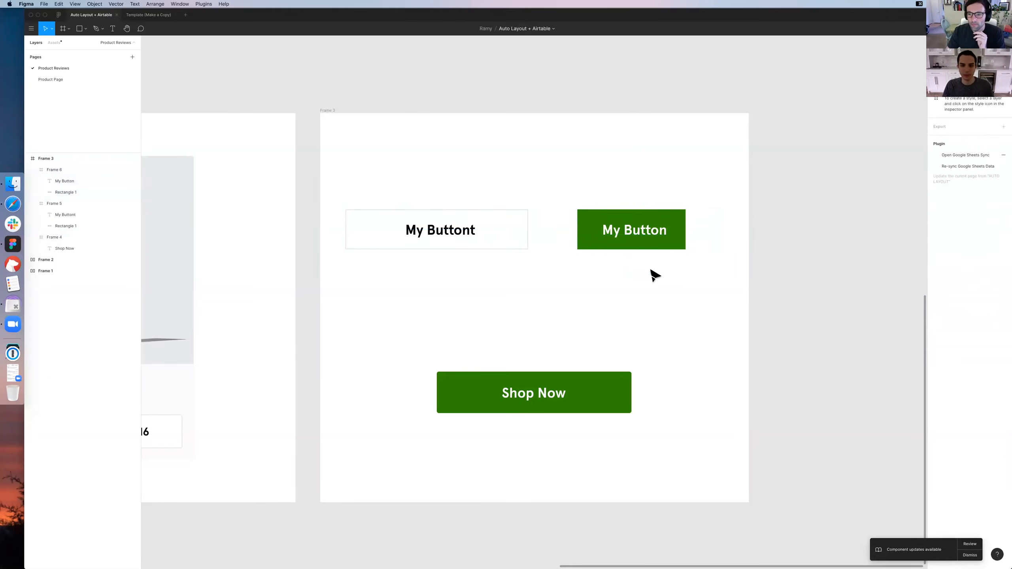
Move the outlined My Buttont button right until it sits beside the green My Button with a small gap and level edges
{"action": "key", "text": "super+equal"}
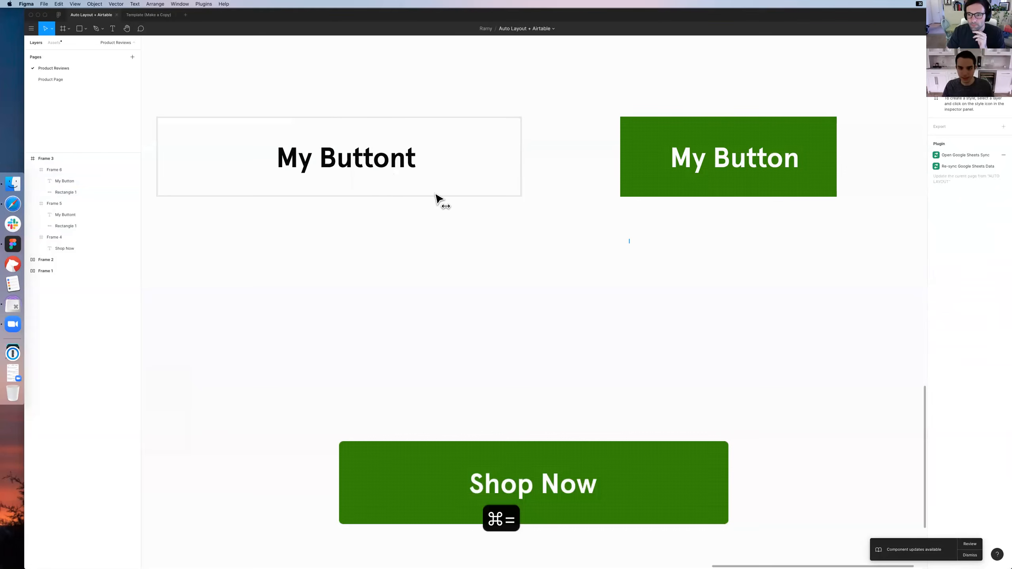
{"action": "scroll", "coordinate": [443, 196], "scroll_direction": "up", "scroll_amount": 1}
{"action": "left_click_drag", "start_coordinate": [451, 195], "coordinate": [540, 195]}
{"action": "key", "text": "Right"}
{"action": "key", "text": "Right"}
{"action": "key", "text": "Right"}
{"action": "key", "text": "Right"}
{"action": "key", "text": "Right"}
{"action": "key", "text": "Right"}
{"action": "key", "text": "Right"}
{"action": "key", "text": "Right"}
{"action": "left_click_drag", "start_coordinate": [548, 156], "coordinate": [493, 205]}
{"action": "key", "text": "super+equal"}
{"action": "key", "text": "super+equal"}
{"action": "key", "text": "shift+Left"}
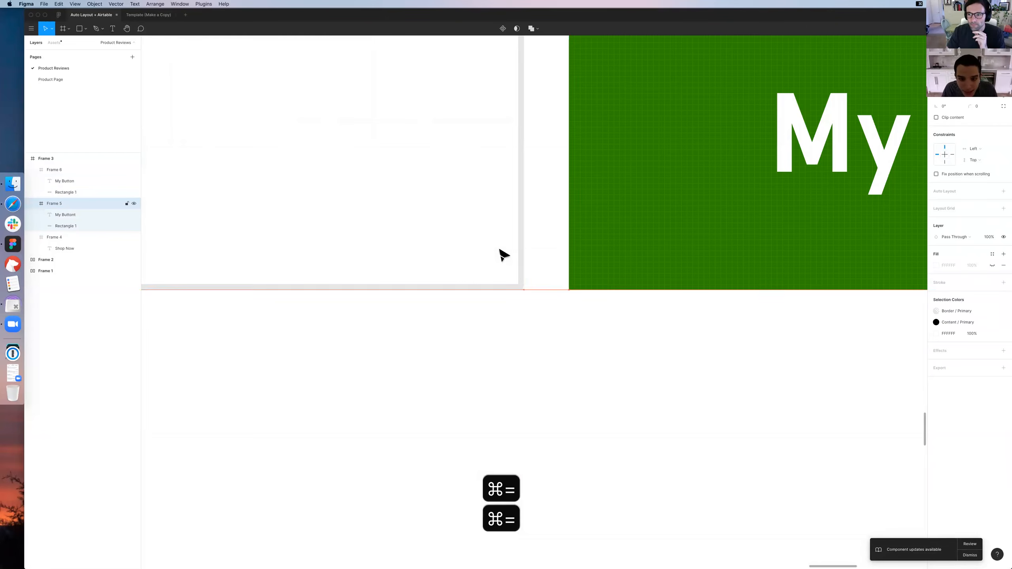
{"action": "left_click_drag", "start_coordinate": [532, 119], "coordinate": [656, 212]}
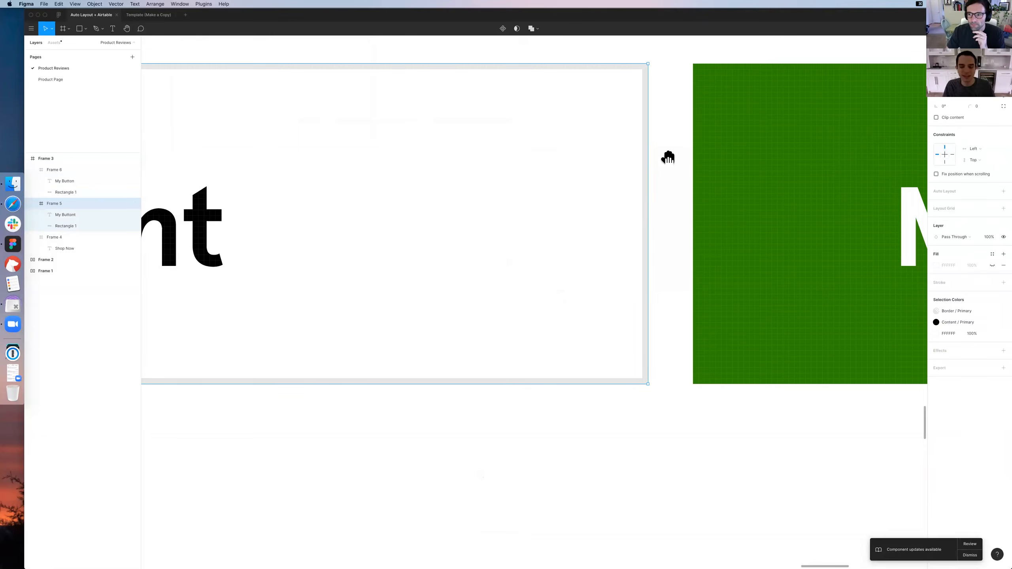
{"action": "key", "text": "super+minus"}
{"action": "key", "text": "super+minus"}
{"action": "key", "text": "super+minus"}
{"action": "scroll", "coordinate": [529, 203], "scroll_direction": "down", "scroll_amount": 3}
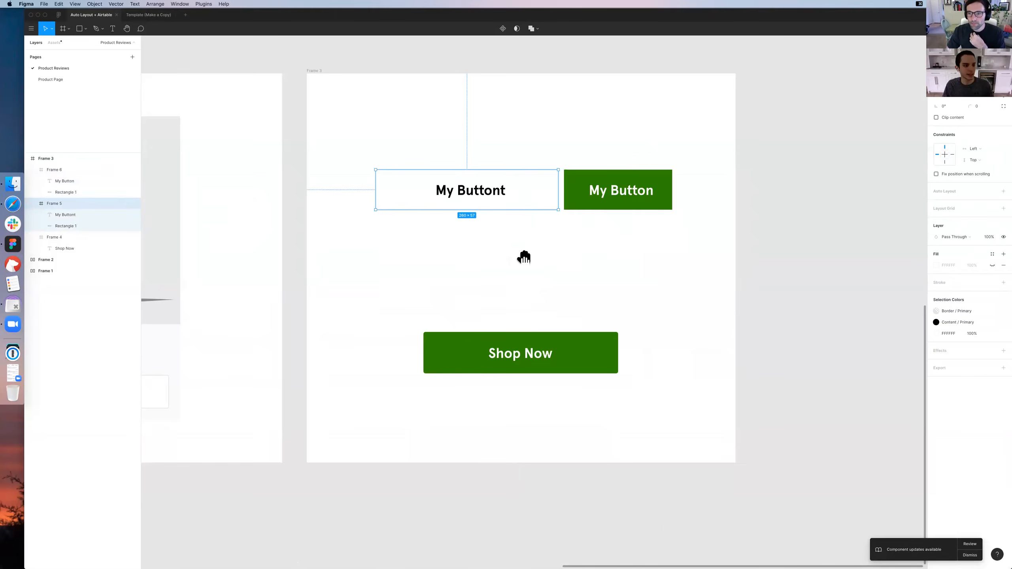
Compare the Shop Now button's frame and label layers with the outlined button's frame and rectangle layers
{"action": "scroll", "coordinate": [530, 297], "scroll_direction": "down", "scroll_amount": 3}
{"action": "double_click", "coordinate": [530, 301]}
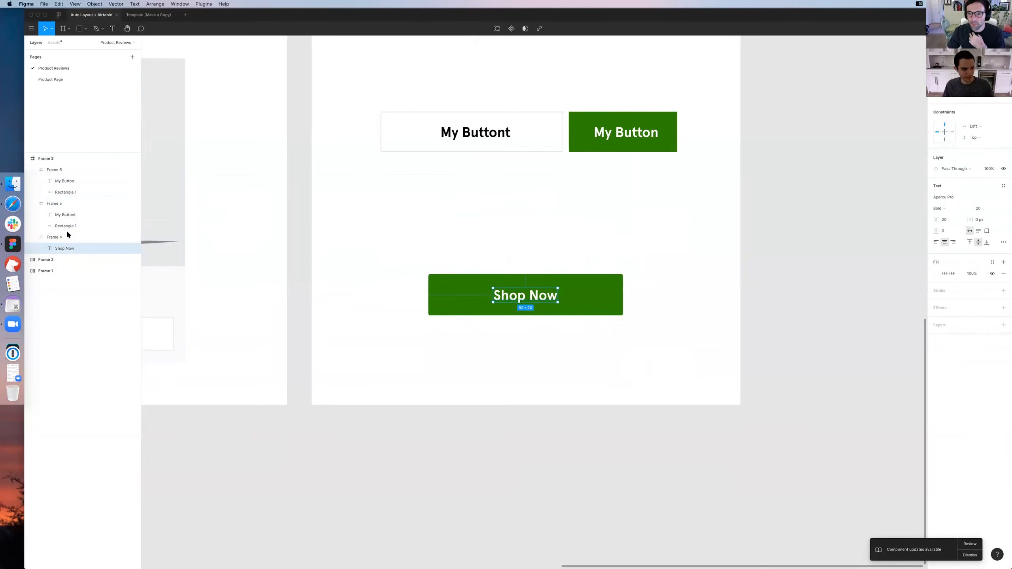
{"action": "left_click", "coordinate": [56, 235]}
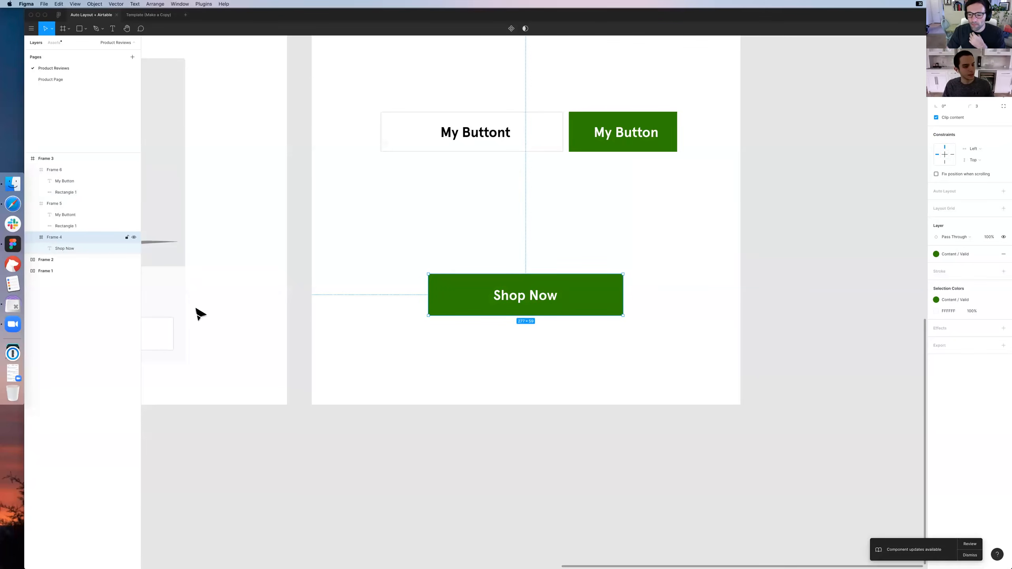
{"action": "left_click", "coordinate": [60, 247]}
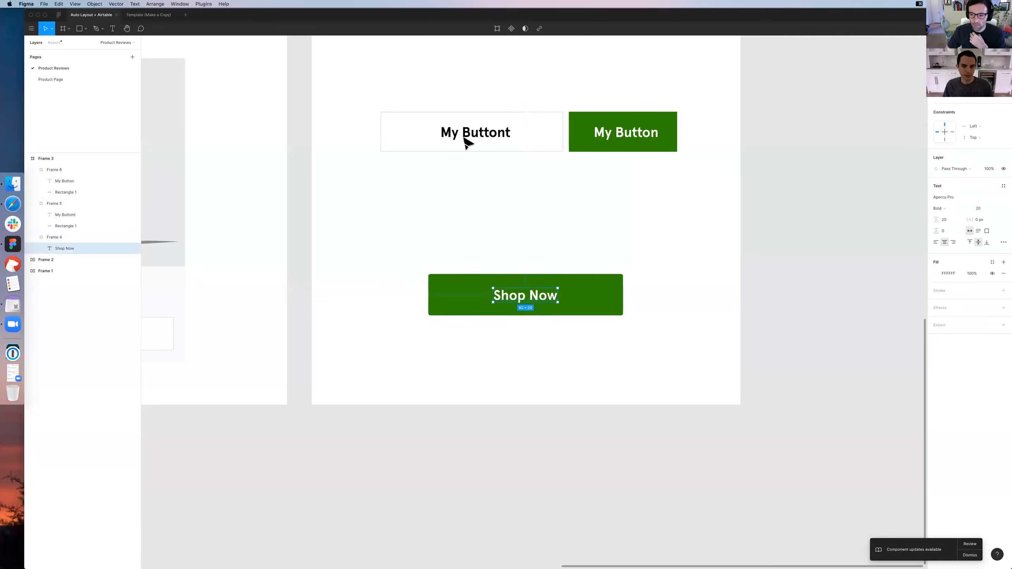
{"action": "left_click", "coordinate": [430, 138]}
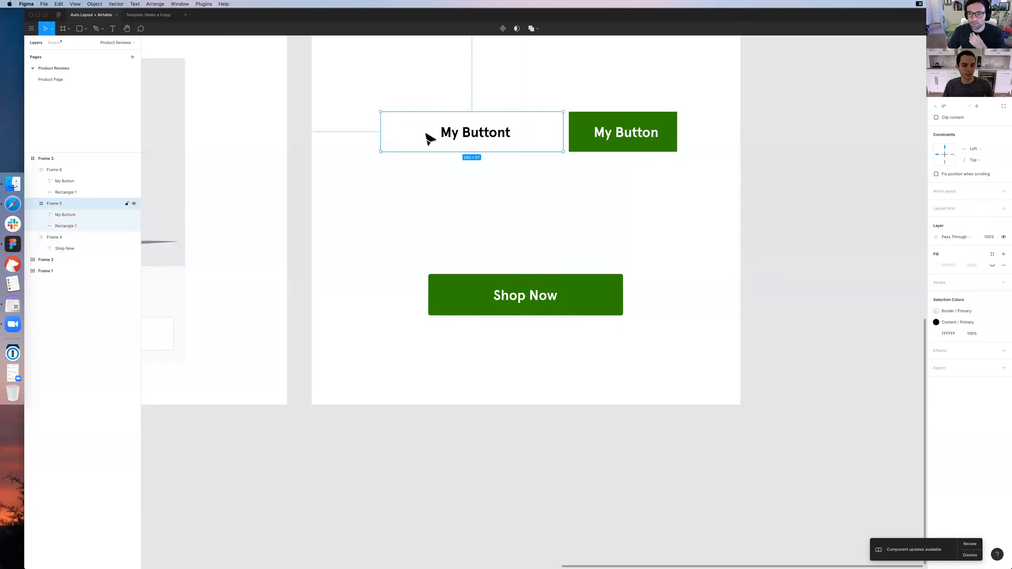
{"action": "left_click", "coordinate": [62, 226]}
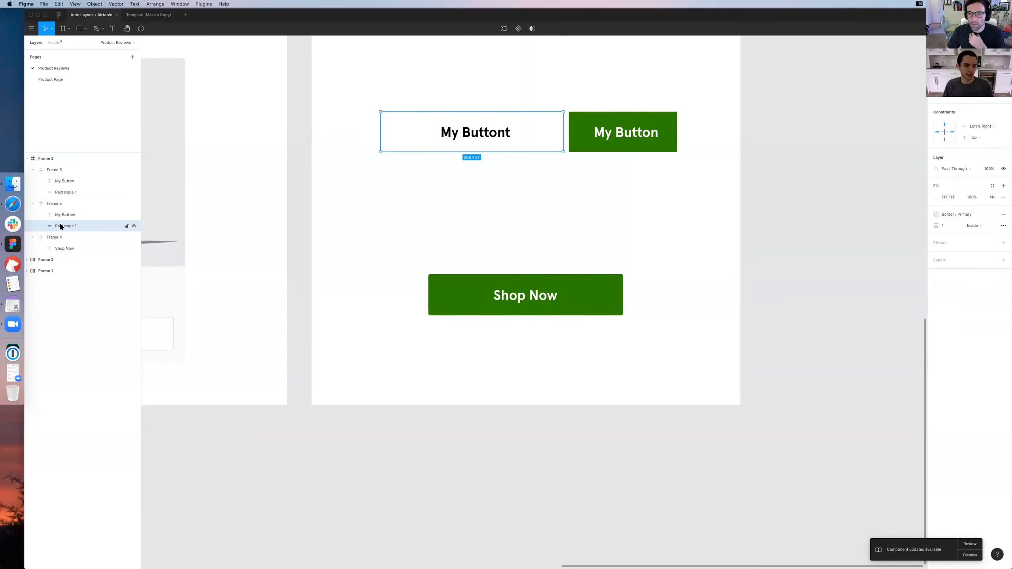
{"action": "left_click", "coordinate": [67, 204]}
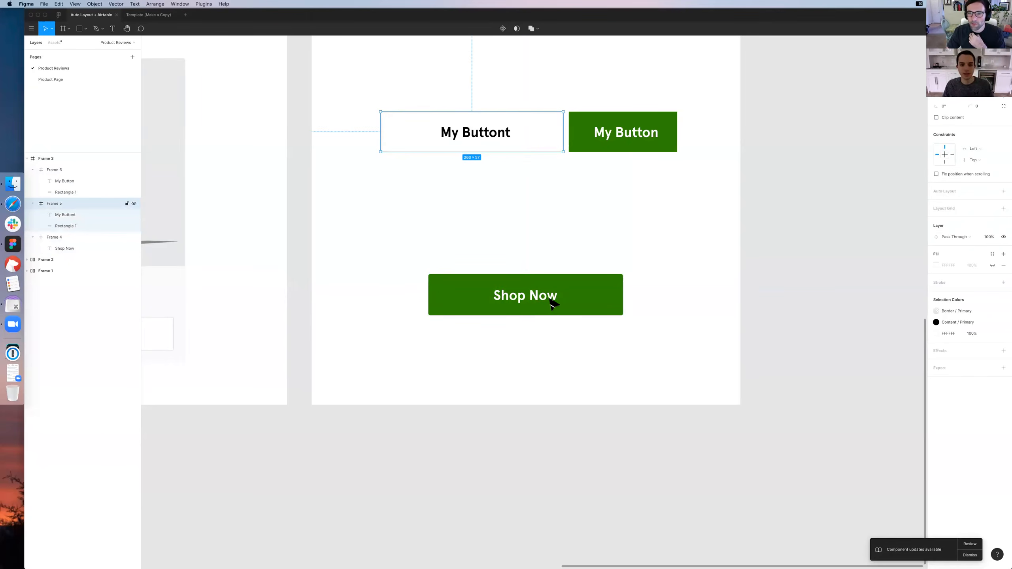
{"action": "left_click", "coordinate": [549, 305]}
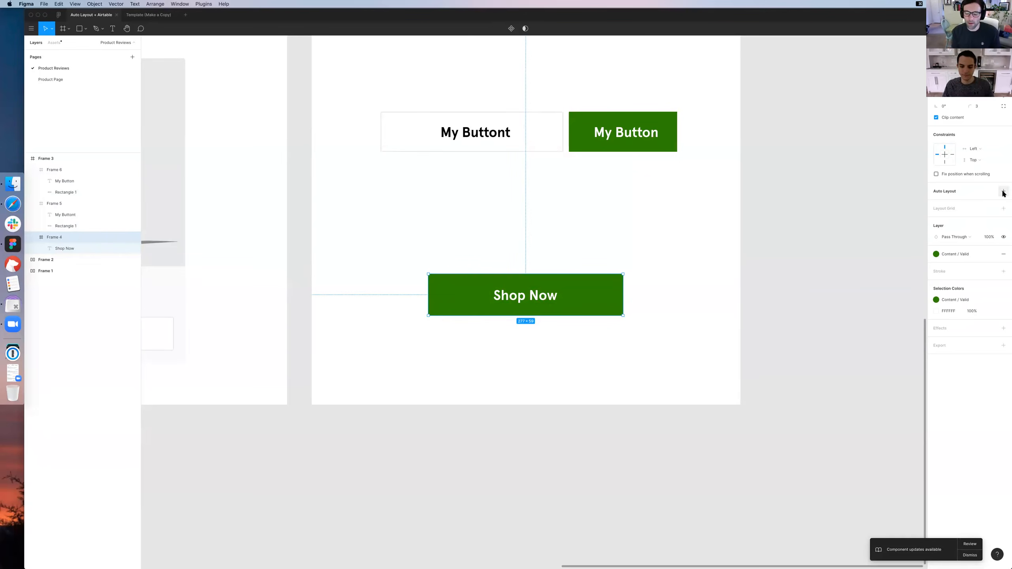
{"action": "left_click", "coordinate": [784, 220]}
{"action": "left_click_drag", "start_coordinate": [781, 217], "coordinate": [805, 287]}
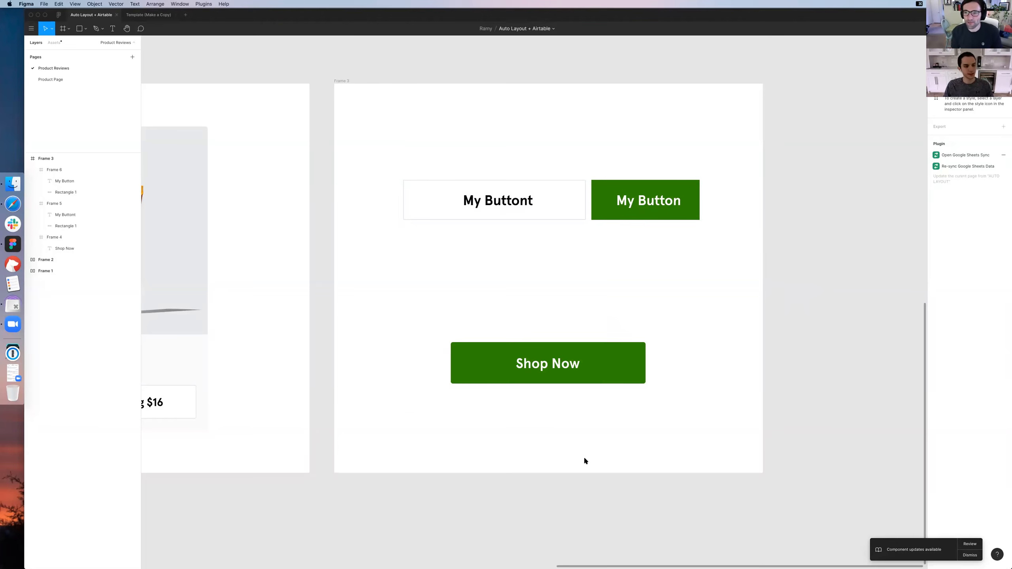
Inspect the green My Button's frame and rectangle layers against the Shop Now frame that holds only a label
{"action": "left_click", "coordinate": [64, 192]}
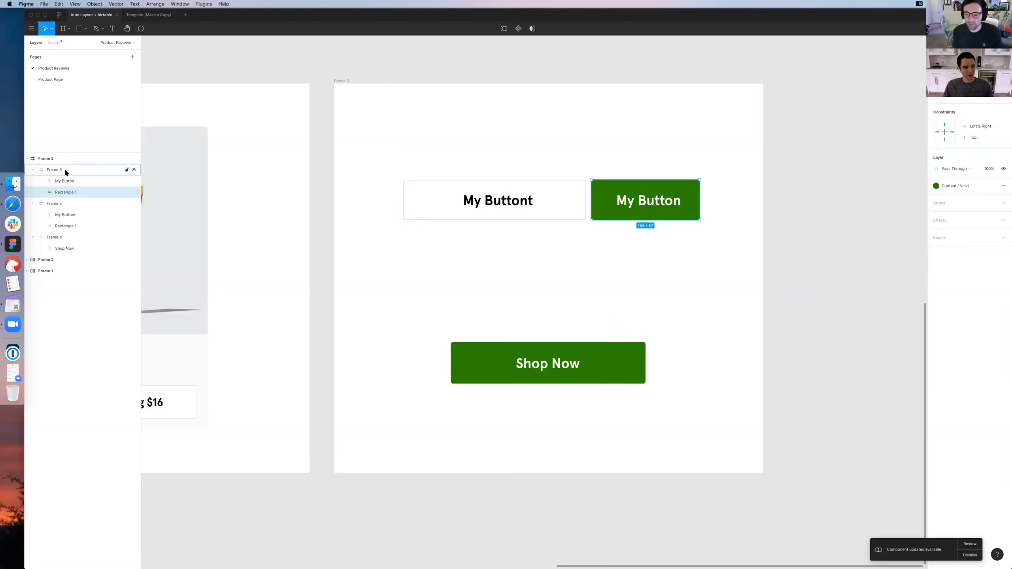
{"action": "left_click", "coordinate": [68, 171]}
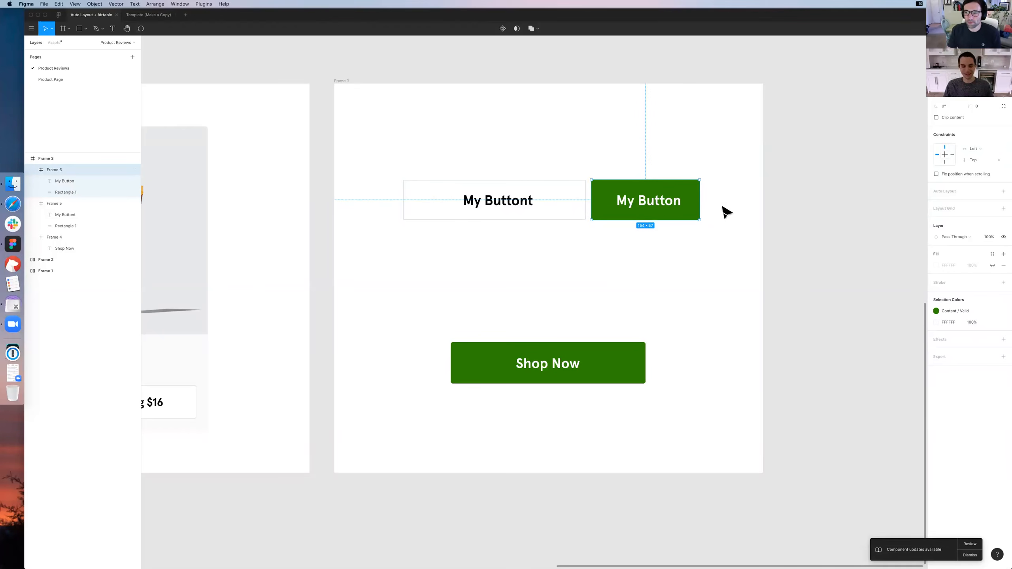
{"action": "left_click", "coordinate": [68, 192]}
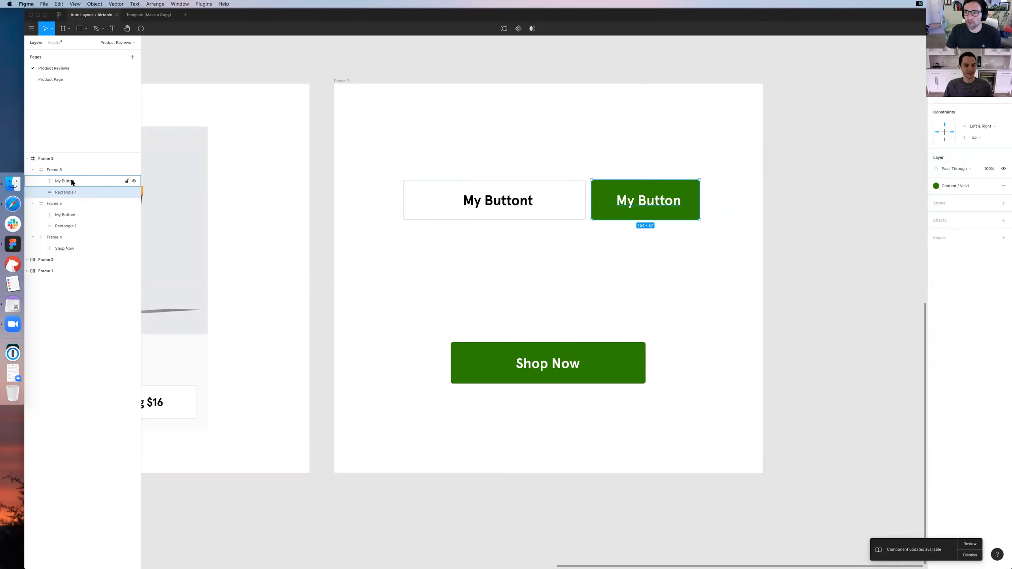
{"action": "left_click", "coordinate": [542, 321]}
{"action": "scroll", "coordinate": [542, 339], "scroll_direction": "down", "scroll_amount": 1}
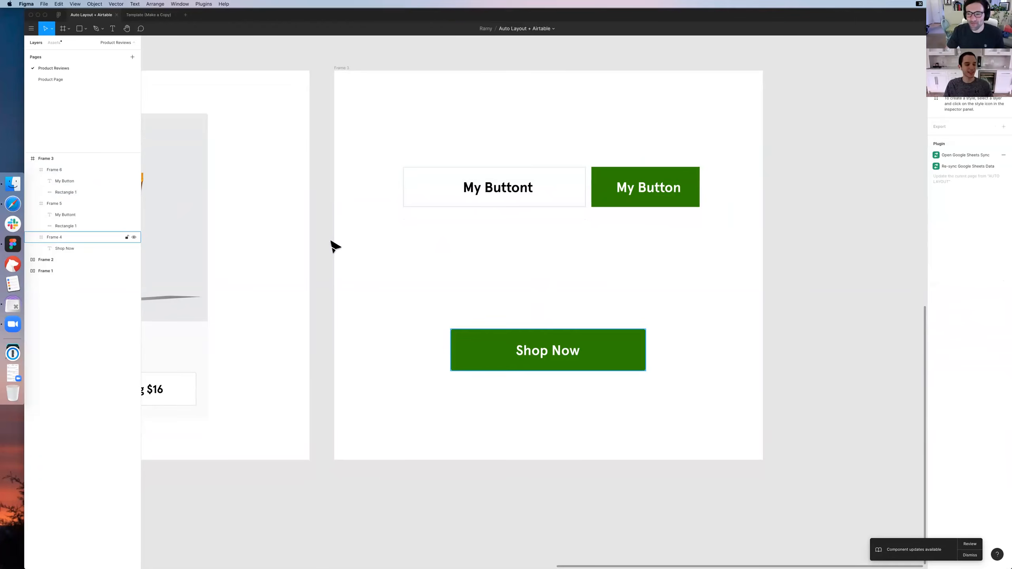
{"action": "left_click", "coordinate": [40, 245]}
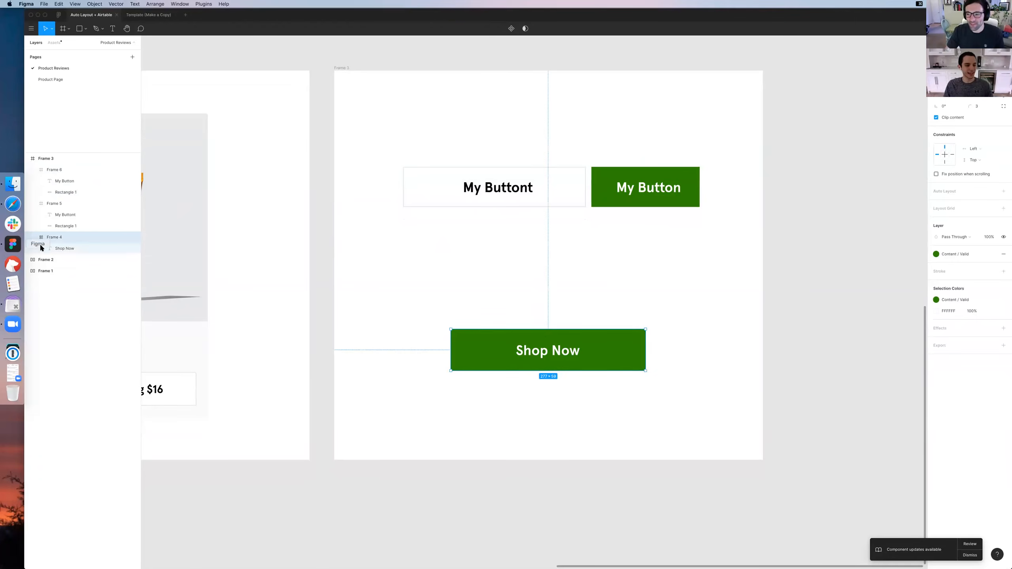
{"action": "left_click", "coordinate": [66, 248]}
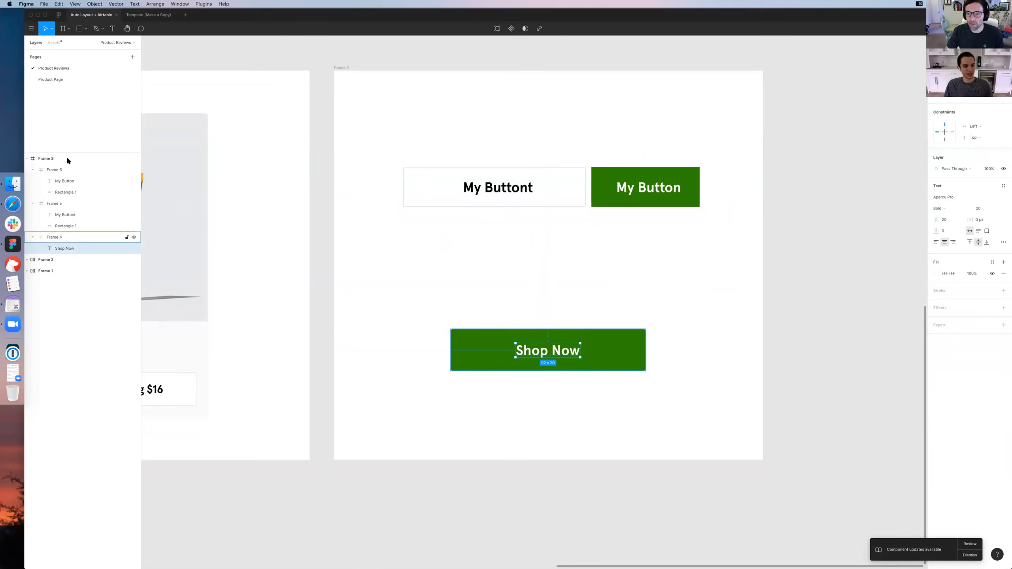
{"action": "left_click", "coordinate": [441, 254]}
{"action": "left_click", "coordinate": [86, 233]}
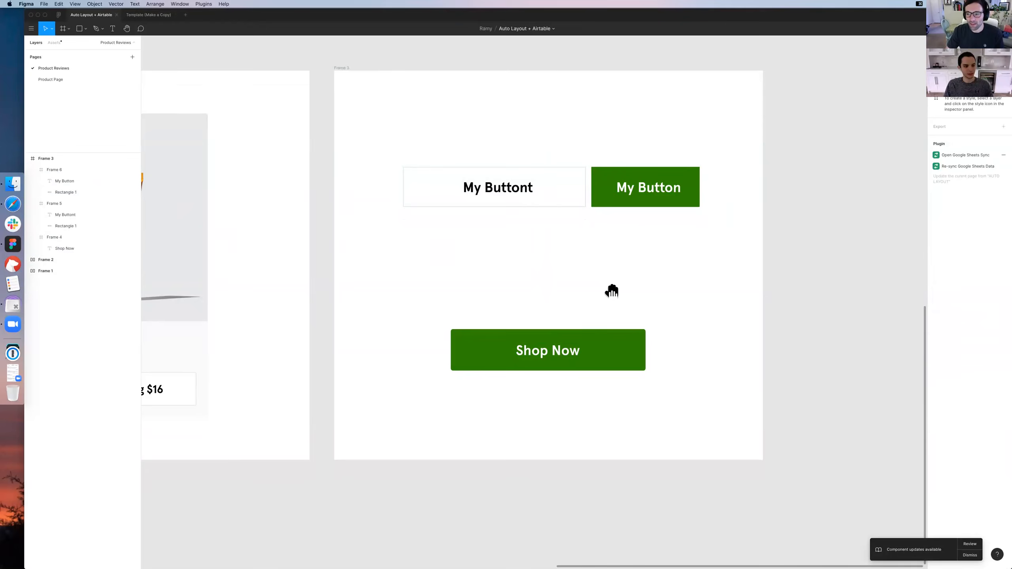
{"action": "scroll", "coordinate": [611, 291], "scroll_direction": "down", "scroll_amount": 1}
Add horizontal Auto Layout to the Shop Now button's frame and review its frame and label layers
{"action": "left_click", "coordinate": [592, 347]}
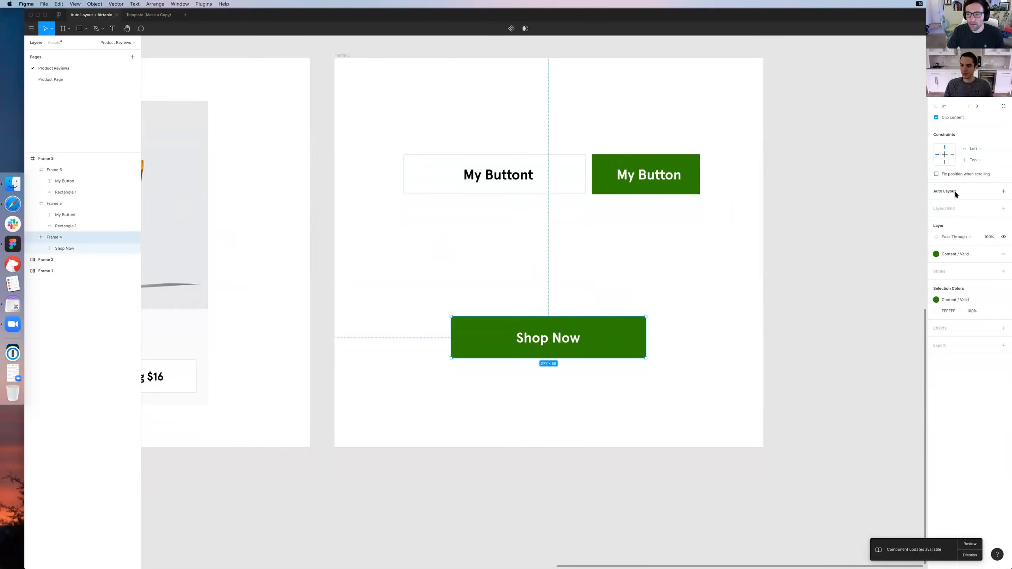
{"action": "left_click", "coordinate": [1004, 192]}
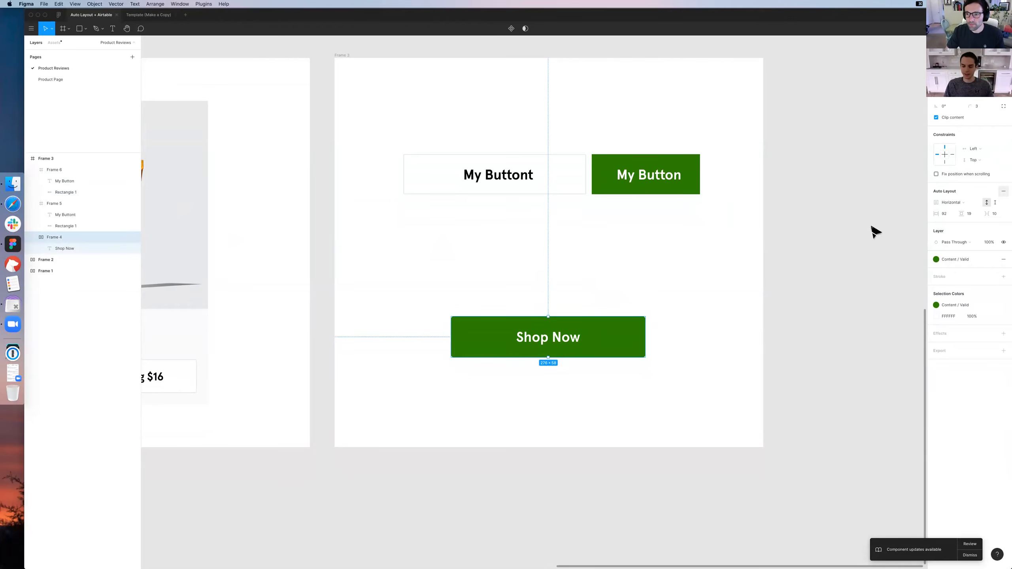
{"action": "double_click", "coordinate": [559, 338]}
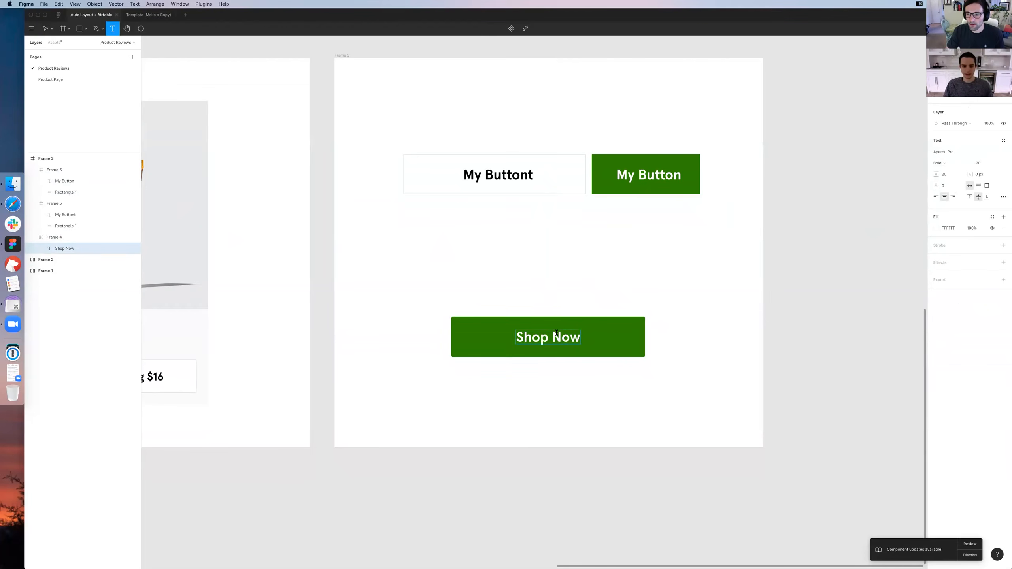
{"action": "left_click", "coordinate": [70, 248]}
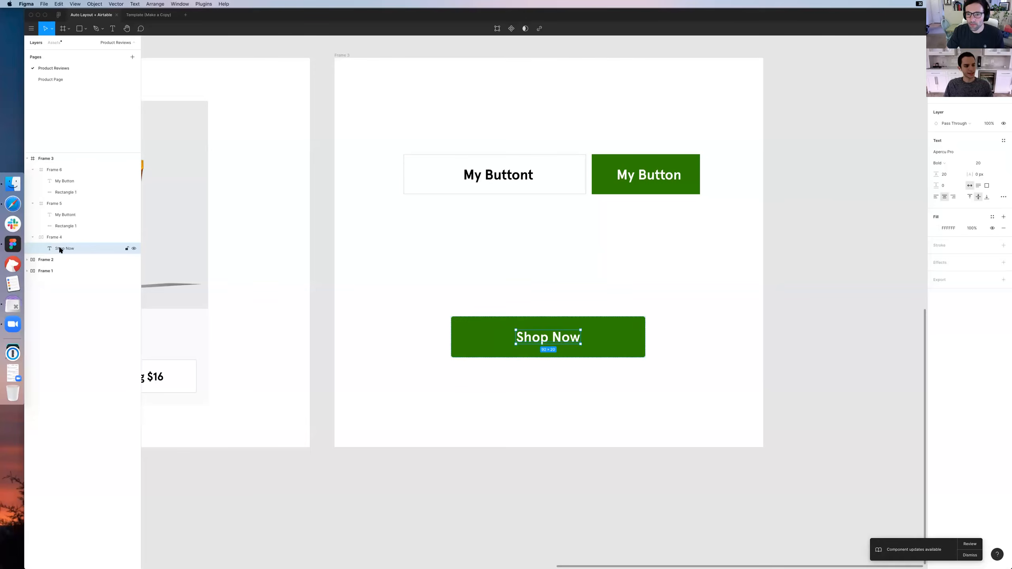
{"action": "left_click", "coordinate": [44, 237]}
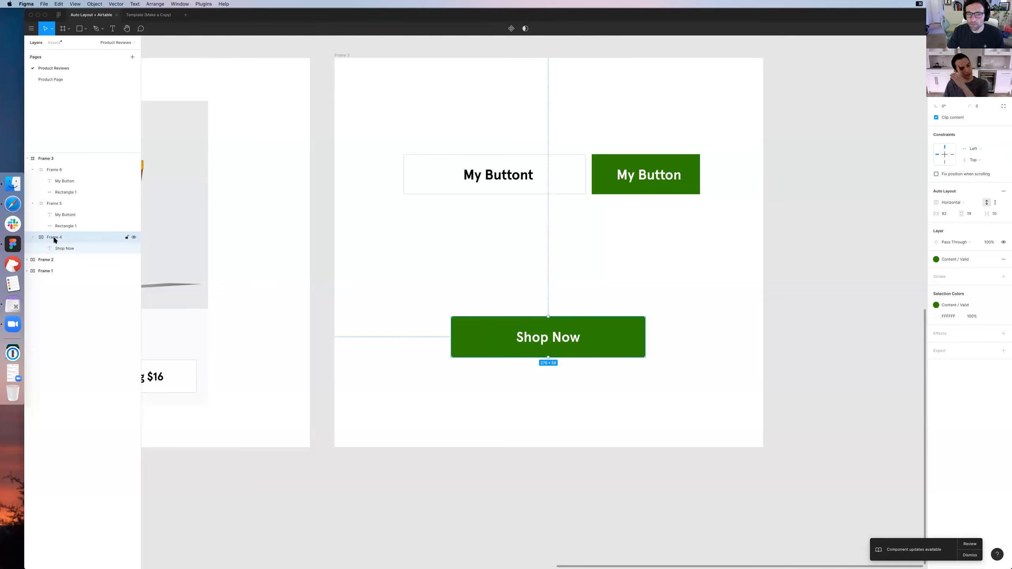
{"action": "left_click", "coordinate": [66, 249]}
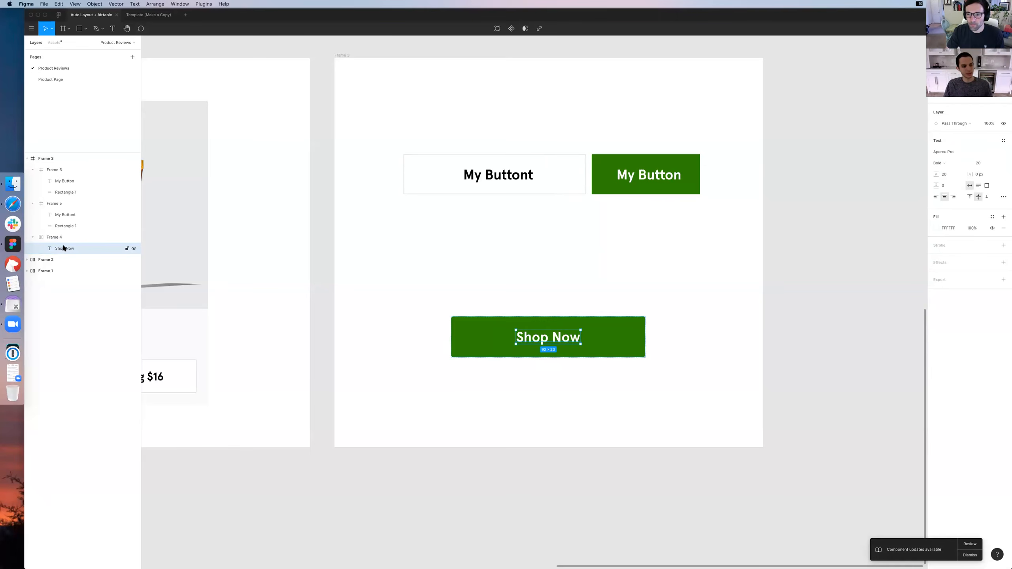
{"action": "left_click", "coordinate": [67, 238]}
{"action": "left_click", "coordinate": [60, 248]}
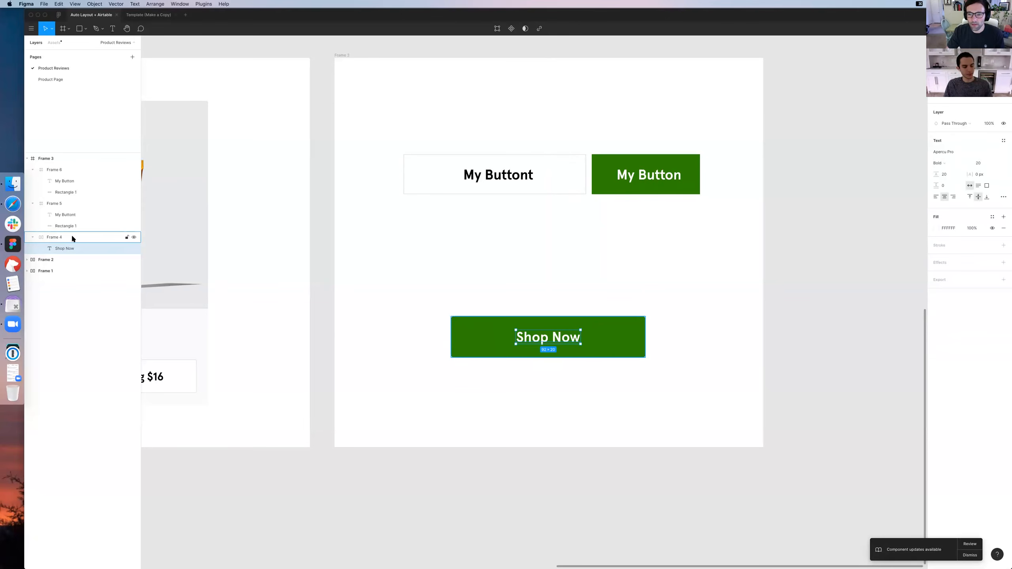
Extend the Shop Now label to "Shop Now Alsla La ojdajda" and shift the button left toward the middle of the artboard
{"action": "double_click", "coordinate": [546, 332]}
{"action": "key", "text": "Right"}
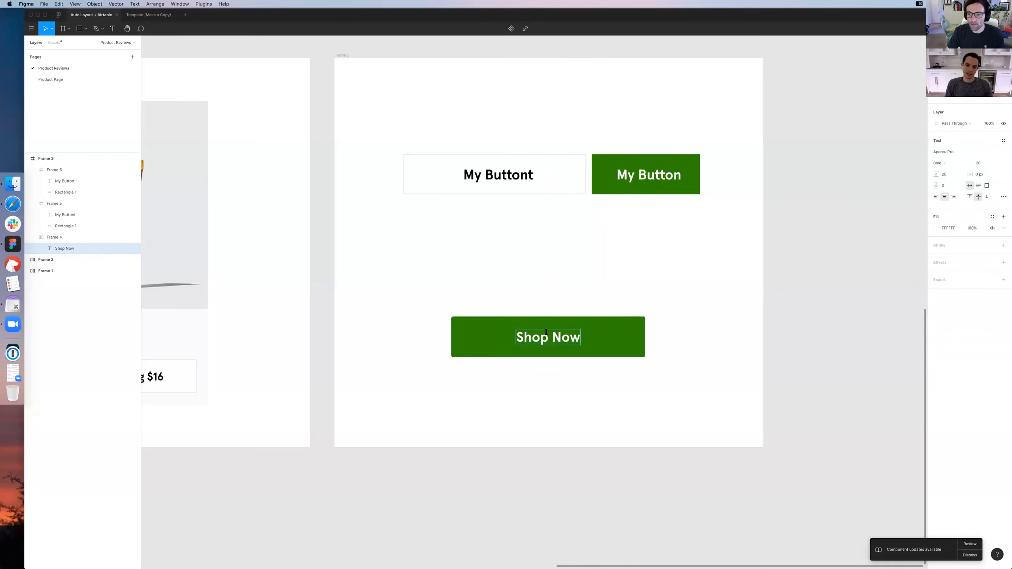
{"action": "type", "text": "AIsla"}
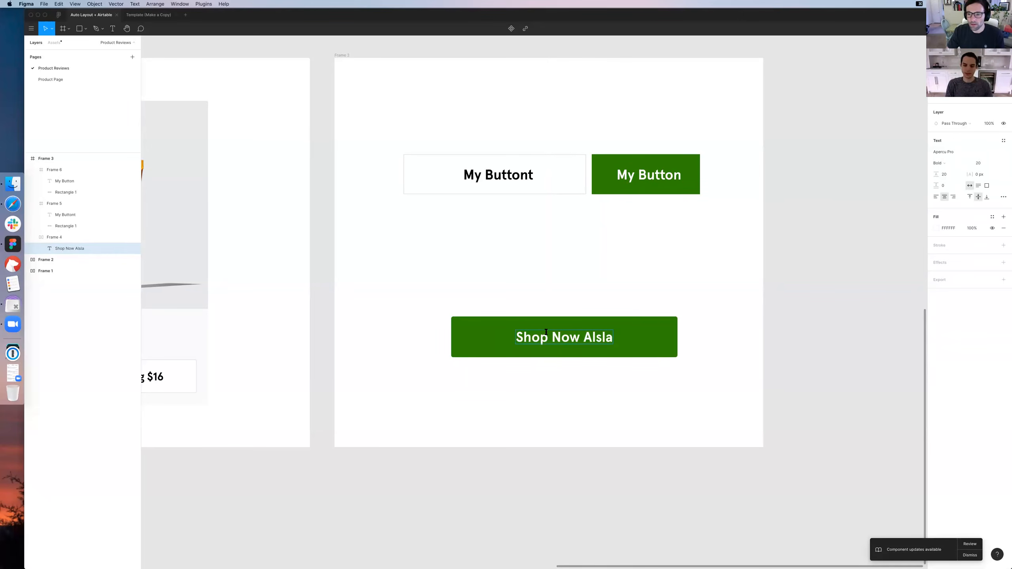
{"action": "type", "text": " La ojdajda"}
{"action": "key", "text": "Escape"}
{"action": "key", "text": "Escape"}
{"action": "left_click_drag", "start_coordinate": [515, 346], "coordinate": [440, 352]}
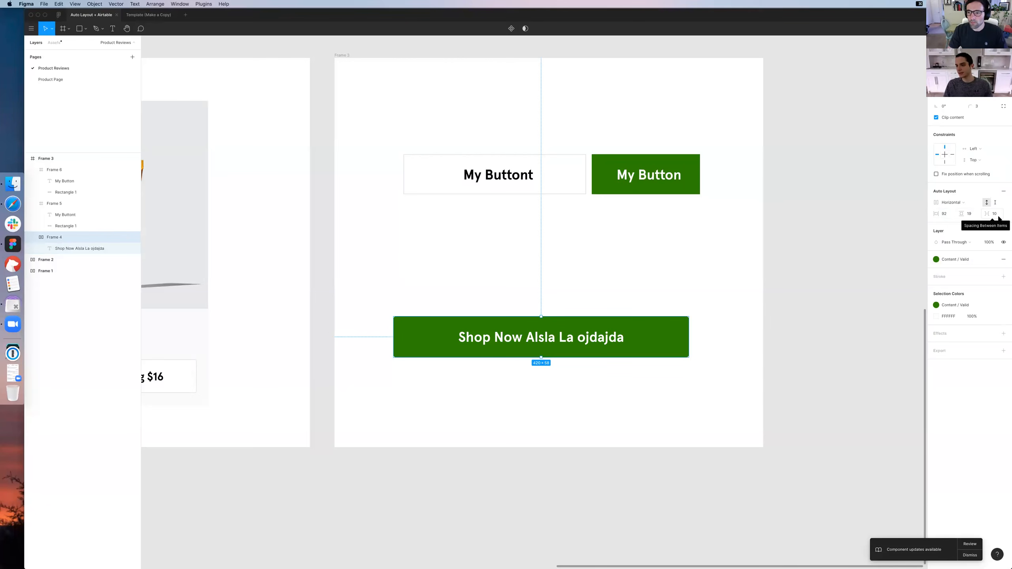
Set the Auto Layout spacing between items of the Shop Now button's frame to 0
{"action": "left_click", "coordinate": [996, 216]}
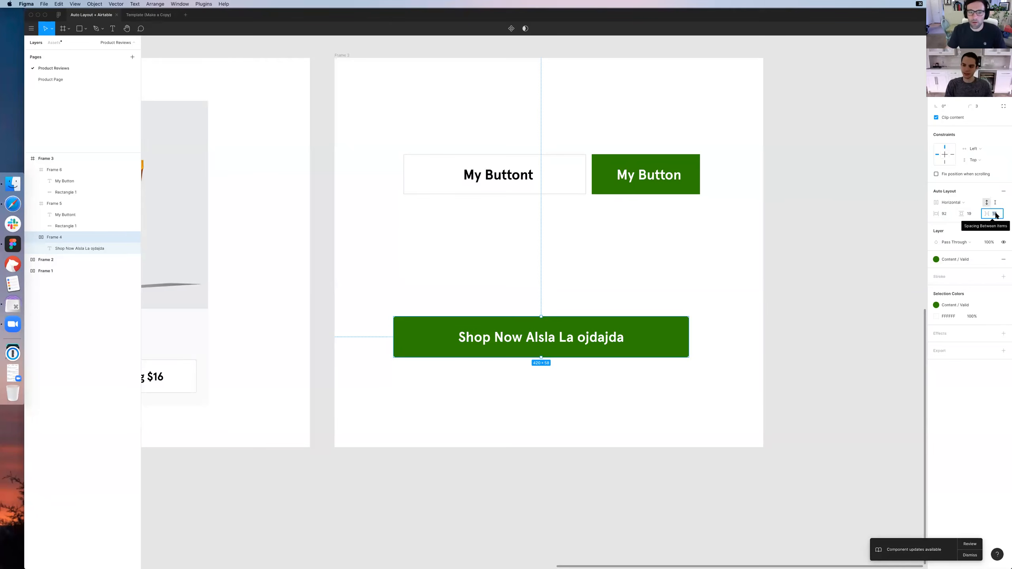
{"action": "type", "text": "0"}
{"action": "key", "text": "Return"}
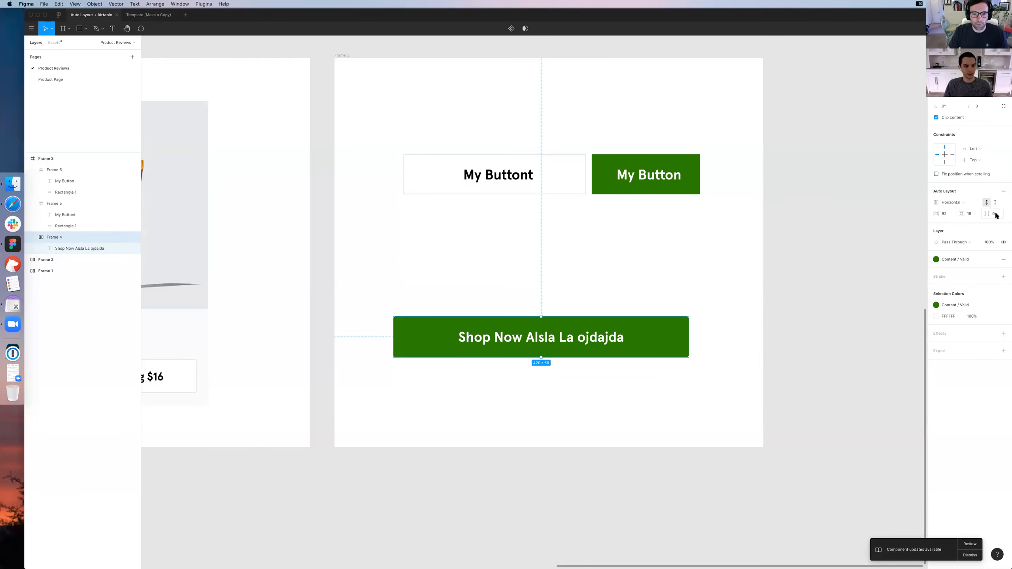
Examine the Shop Now button's vertical and horizontal padding settings and the space around its label up close
{"action": "left_click", "coordinate": [968, 214]}
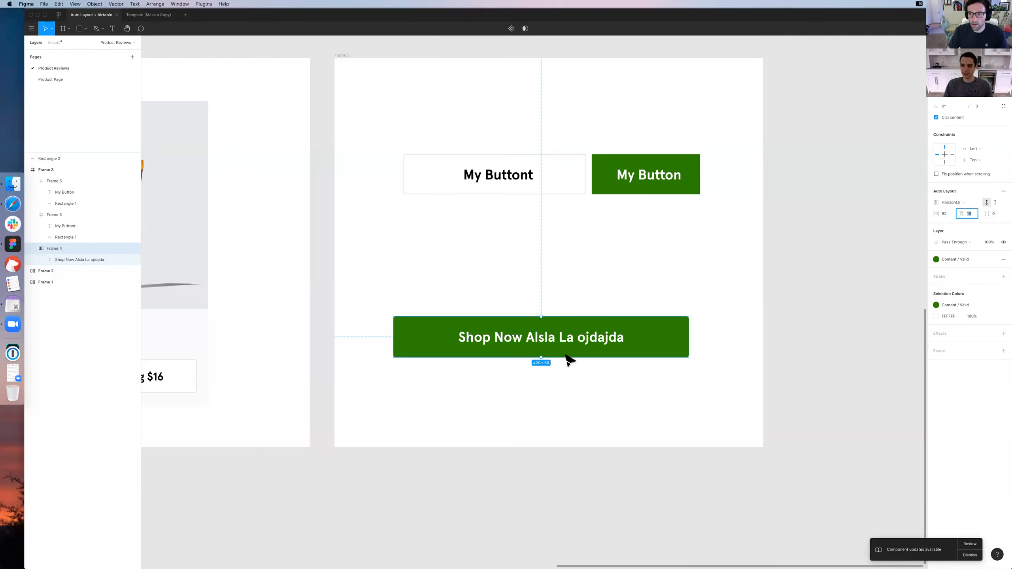
{"action": "left_click", "coordinate": [944, 214]}
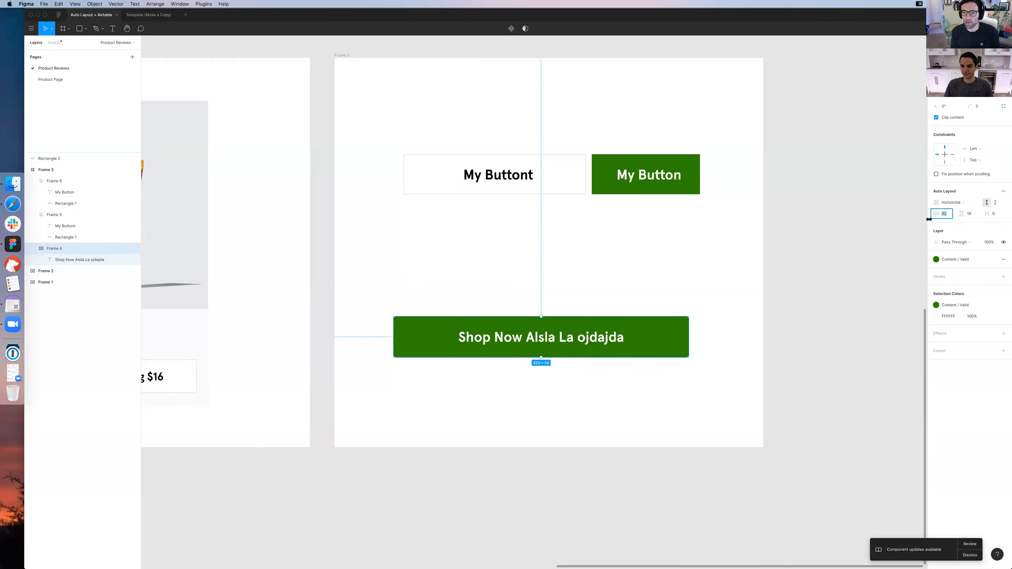
{"action": "key", "text": "super+equal"}
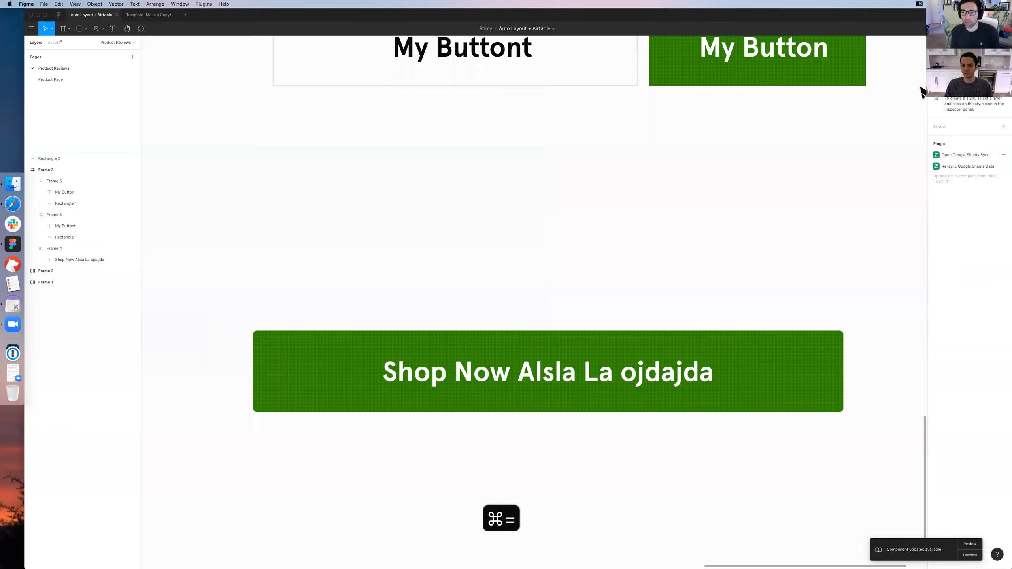
{"action": "left_click_drag", "start_coordinate": [820, 249], "coordinate": [797, 216]}
{"action": "scroll", "coordinate": [818, 191], "scroll_direction": "down", "scroll_amount": 1}
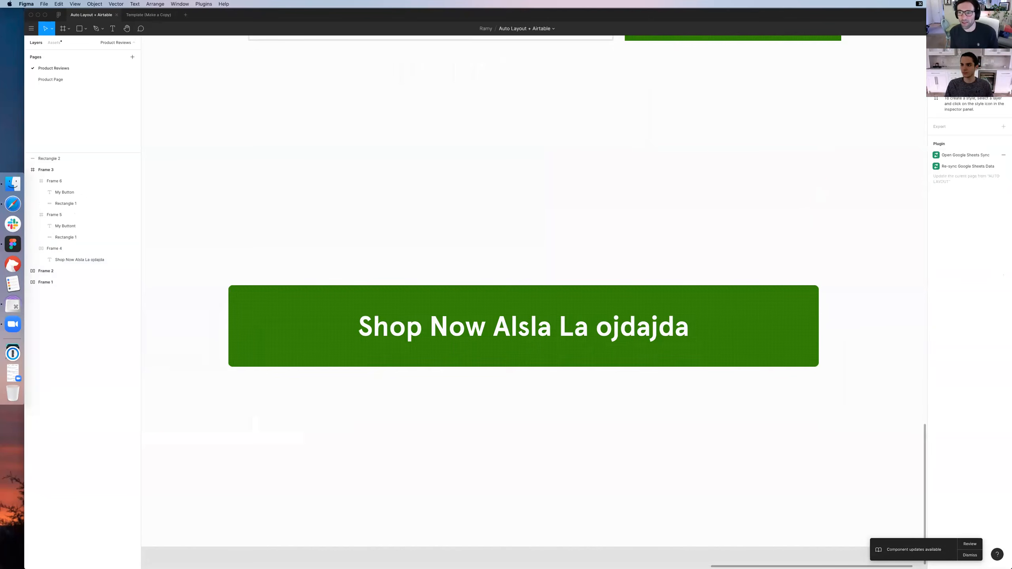
Set the Shop Now button's horizontal Auto Layout padding to 24 and shift the button slightly right and up
{"action": "scroll", "coordinate": [638, 205], "scroll_direction": "down", "scroll_amount": 1}
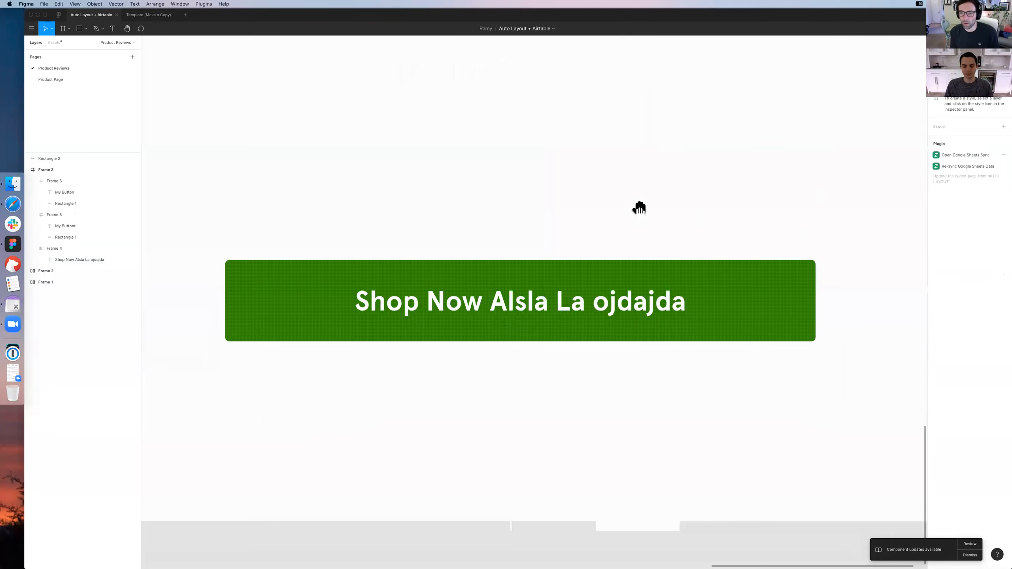
{"action": "scroll", "coordinate": [642, 211], "scroll_direction": "down", "scroll_amount": 1}
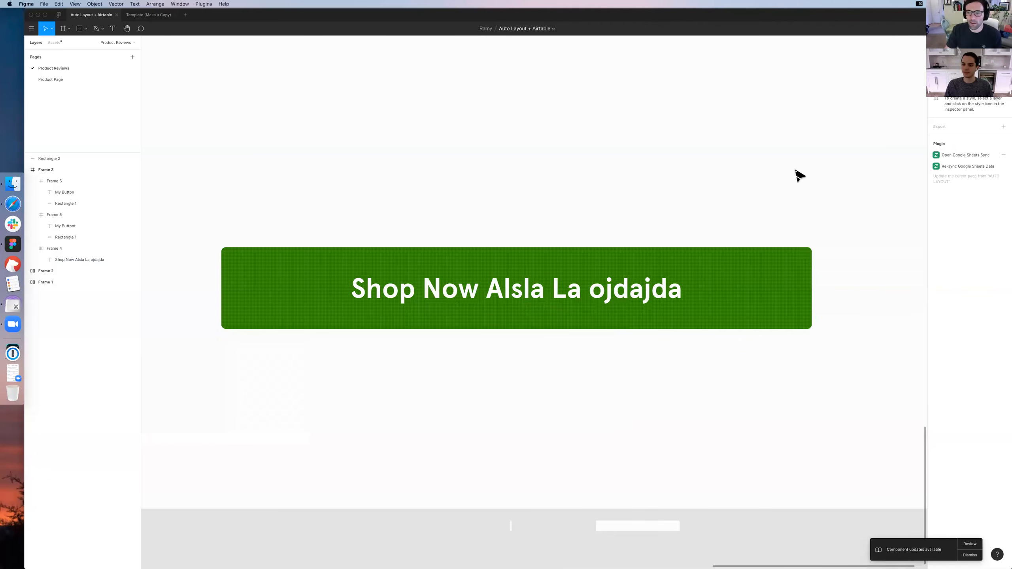
{"action": "left_click", "coordinate": [669, 297]}
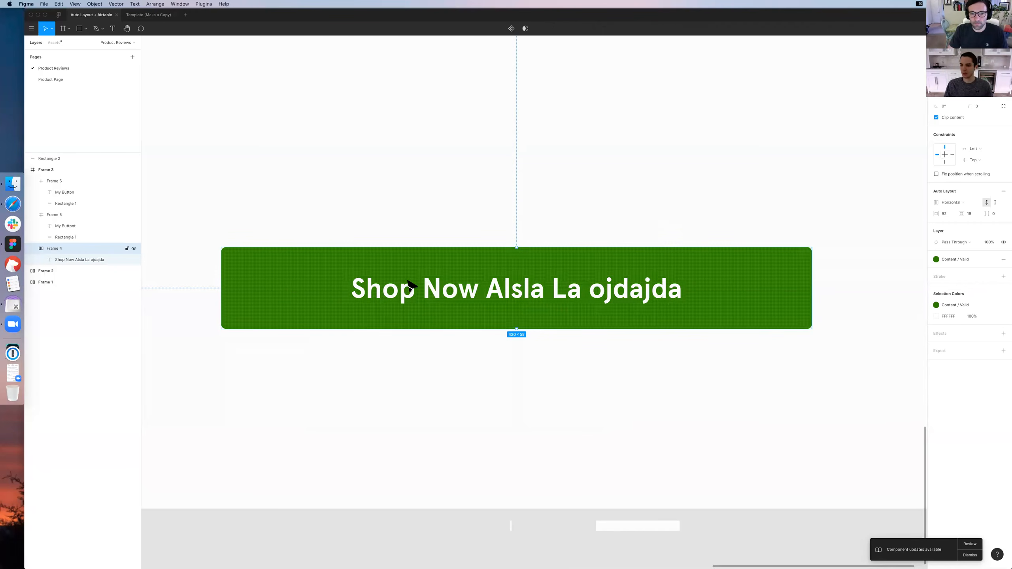
{"action": "left_click", "coordinate": [948, 216]}
{"action": "type", "text": "24"}
{"action": "key", "text": "Return"}
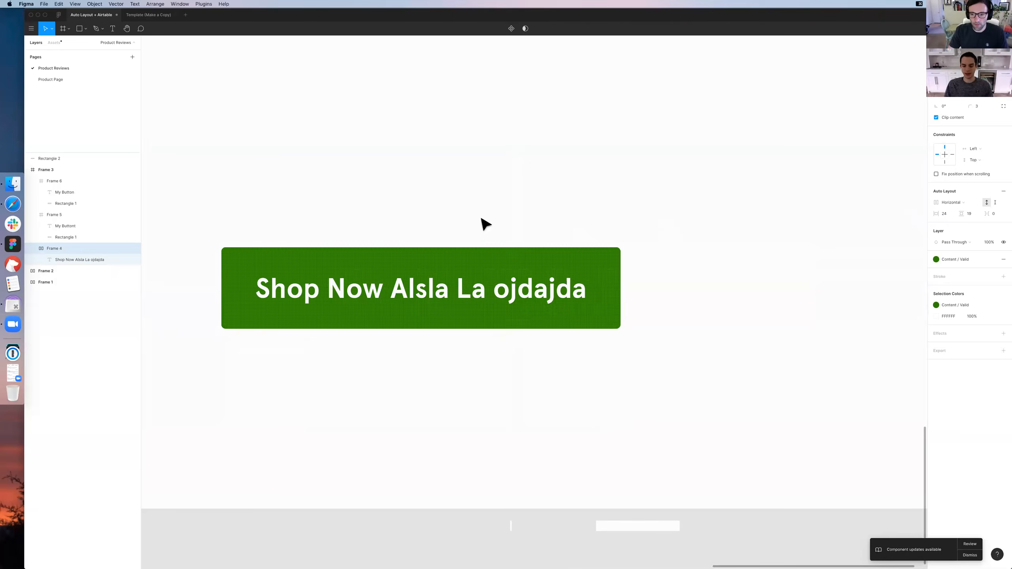
{"action": "left_click_drag", "start_coordinate": [406, 242], "coordinate": [455, 229]}
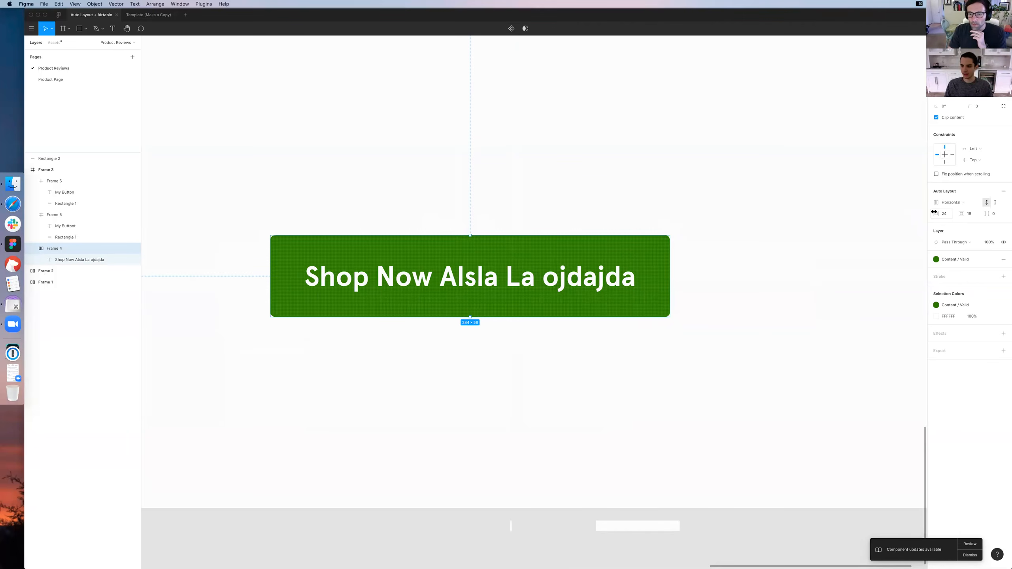
Increase the Shop Now button's horizontal Auto Layout padding to 30
{"action": "mouse_move", "coordinate": [936, 213]}
{"action": "left_mouse_down"}
{"action": "mouse_move", "coordinate": [952, 213]}
{"action": "mouse_move", "coordinate": [939, 214]}
{"action": "left_mouse_up"}
{"action": "left_click", "coordinate": [703, 283]}
{"action": "left_click", "coordinate": [530, 279]}
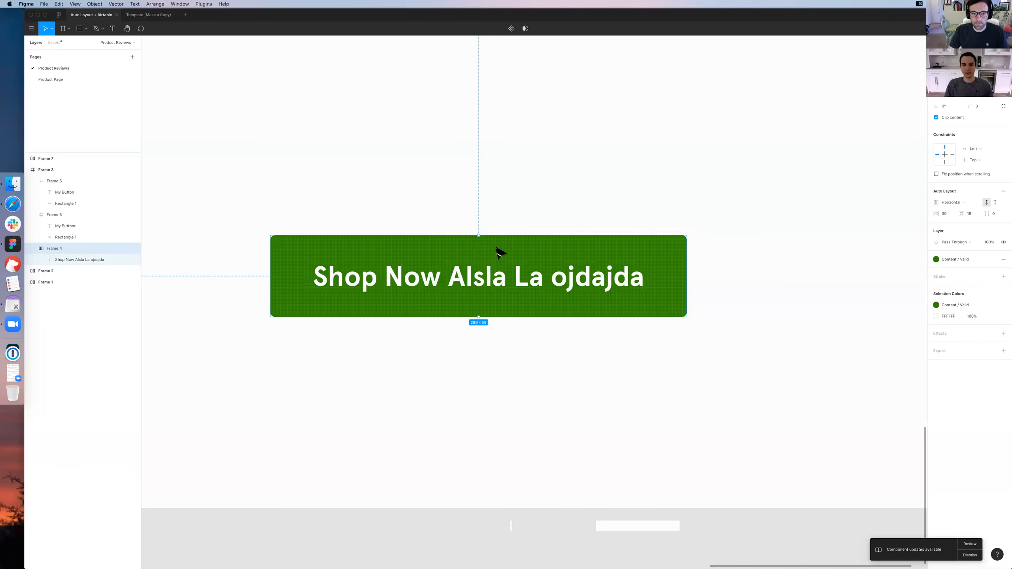
Duplicate the Shop Now button and place the copy directly beside the original on its right
{"action": "key", "text": "super+minus"}
{"action": "left_click_drag", "start_coordinate": [506, 299], "coordinate": [628, 293]}
{"action": "left_click", "coordinate": [575, 291], "text": "shift"}
{"action": "key", "text": "shift+a"}
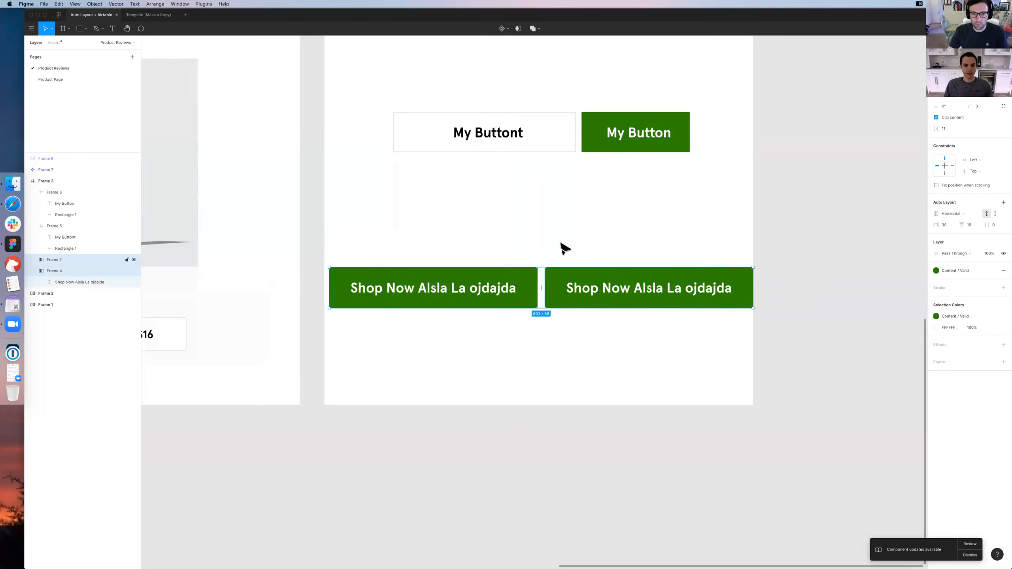
Change the duplicated button's label to "My Label"
{"action": "double_click", "coordinate": [604, 285]}
{"action": "key", "text": "super+a"}
{"action": "type", "text": "My Label"}
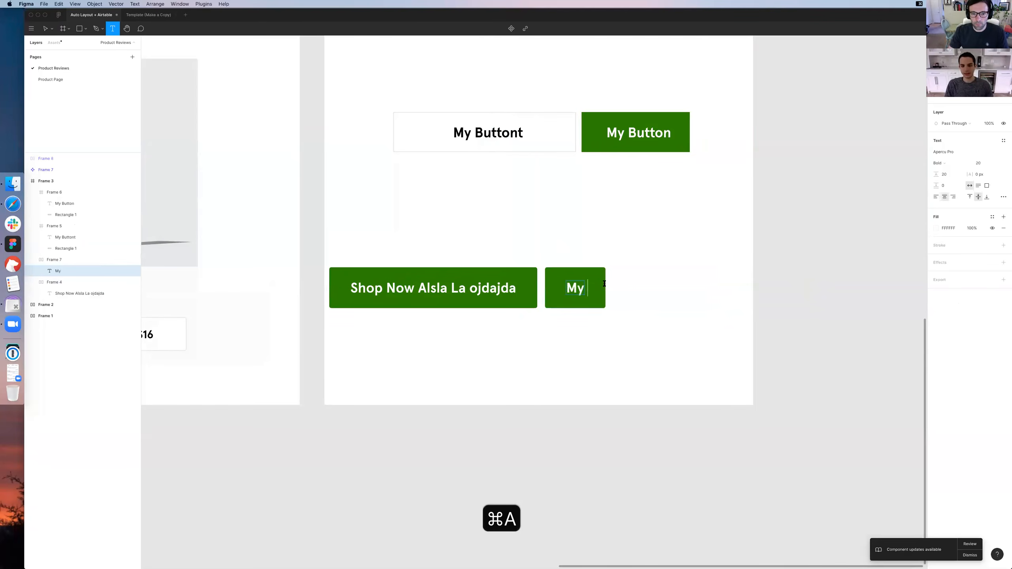
Change the original button's label to "My Other Button" and move it right, closer to the My Label button
{"action": "double_click", "coordinate": [446, 285]}
{"action": "key", "text": "super+a"}
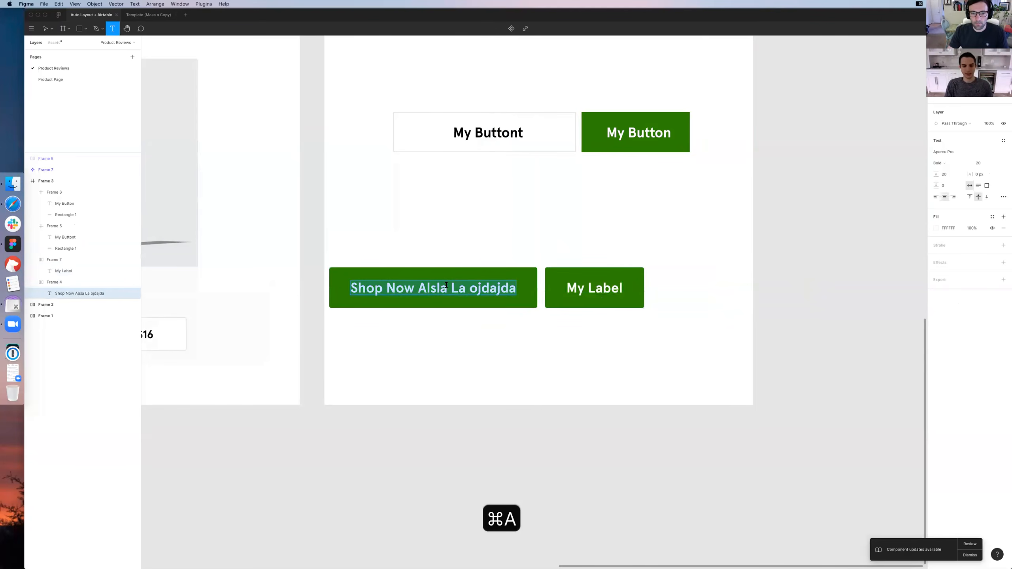
{"action": "type", "text": "My Other Button"}
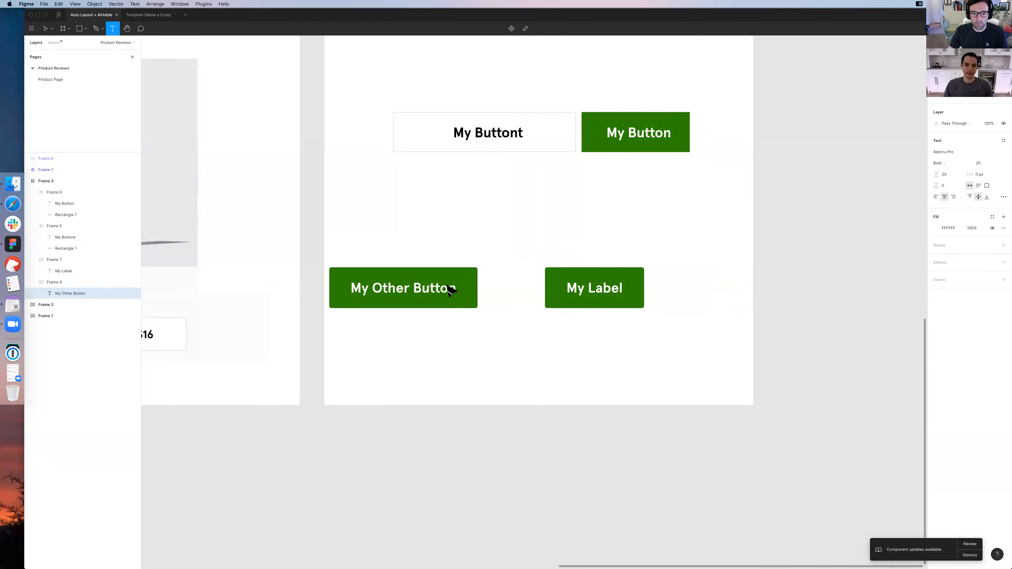
{"action": "key", "text": "Escape"}
{"action": "key", "text": "Escape"}
{"action": "left_click_drag", "start_coordinate": [379, 291], "coordinate": [435, 295]}
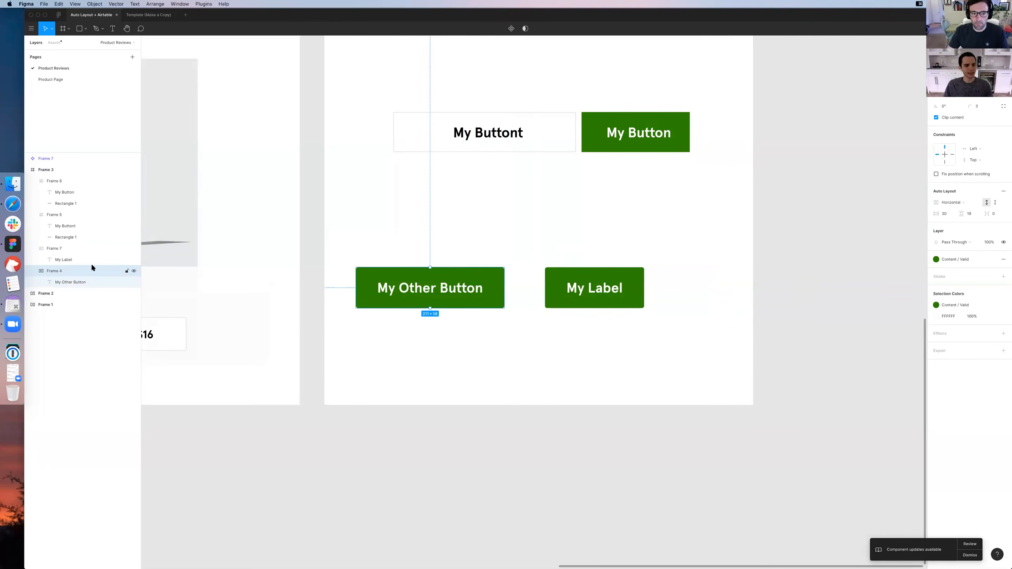
Rename the frames of the My Other Button and My Label buttons to "Button" and collapse both layers
{"action": "scroll", "coordinate": [44, 264], "scroll_direction": "down", "scroll_amount": 1}
{"action": "double_click", "coordinate": [54, 259]}
{"action": "type", "text": "Button"}
{"action": "key", "text": "Return"}
{"action": "double_click", "coordinate": [54, 238]}
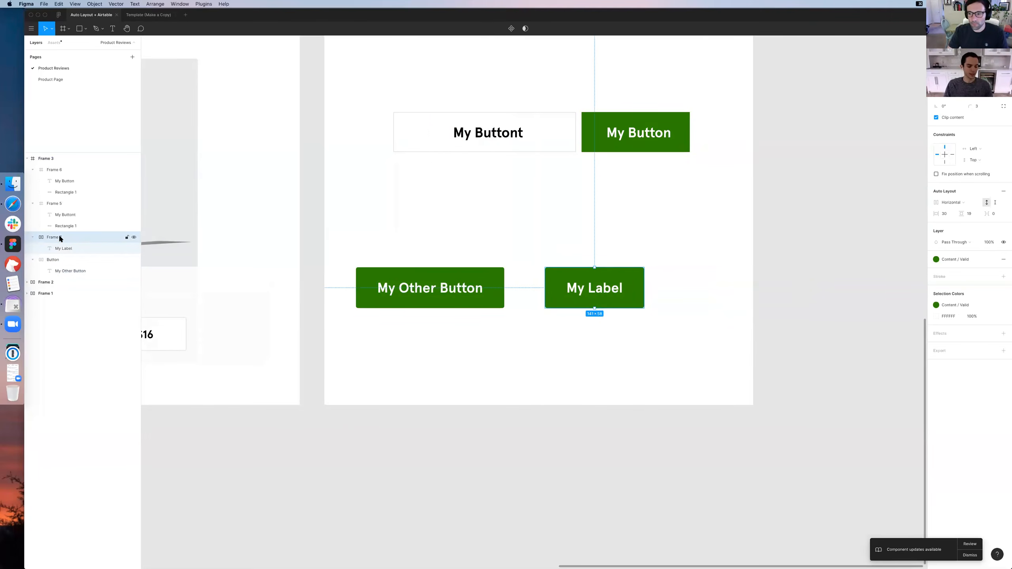
{"action": "type", "text": "Button"}
{"action": "key", "text": "Return"}
{"action": "left_click", "coordinate": [33, 237]}
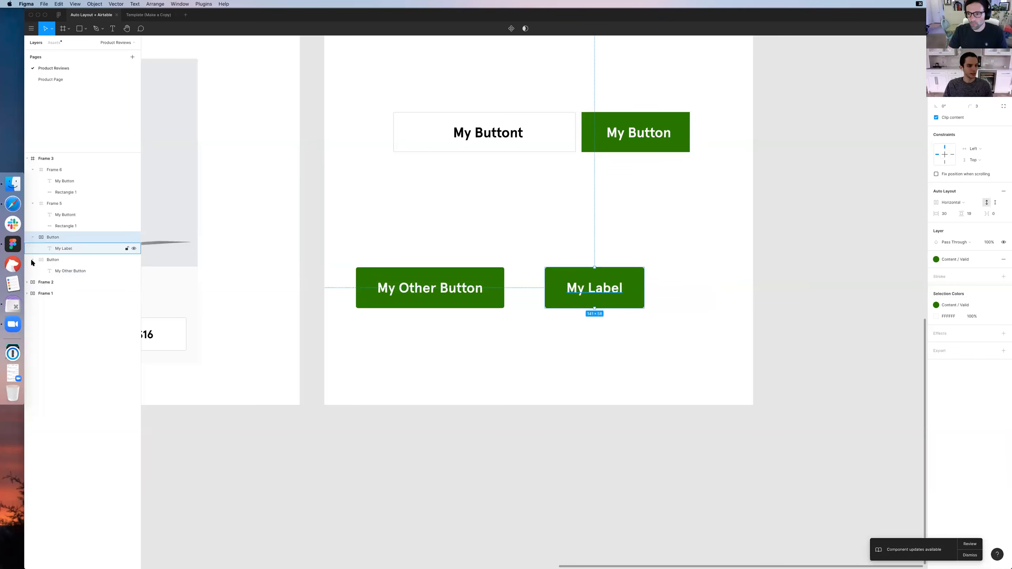
{"action": "left_click", "coordinate": [32, 248]}
{"action": "left_click", "coordinate": [63, 250]}
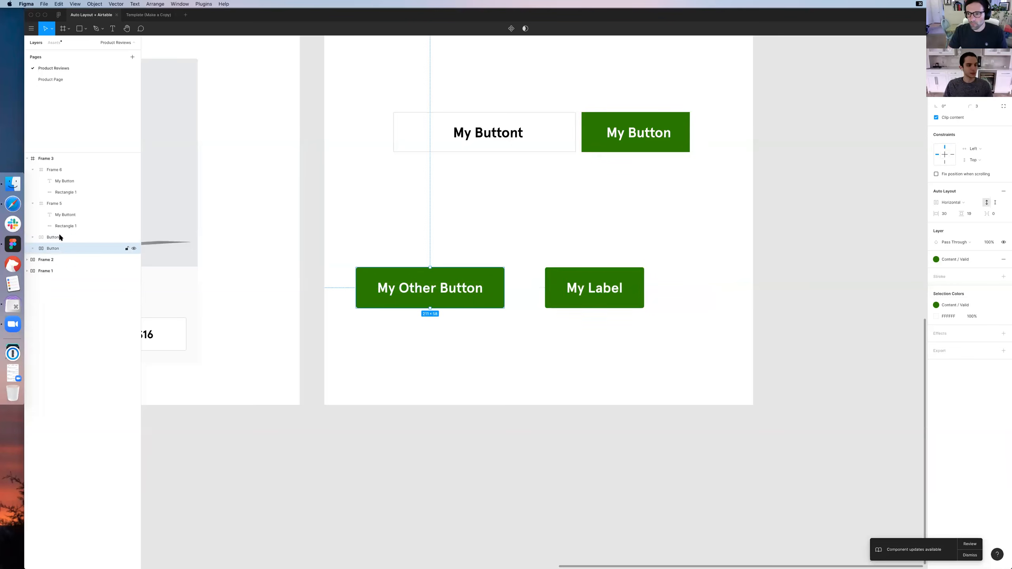
Try wrapping both Button frames in a shared horizontal Auto Layout frame and expanding its layers, then undo it
{"action": "left_click", "coordinate": [59, 237], "text": "shift"}
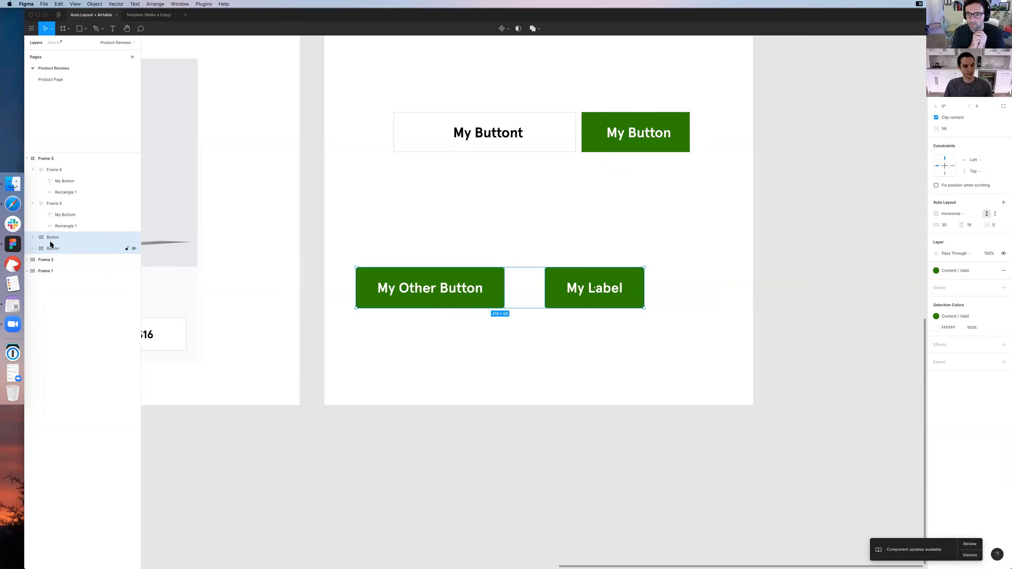
{"action": "key", "text": "shift+a"}
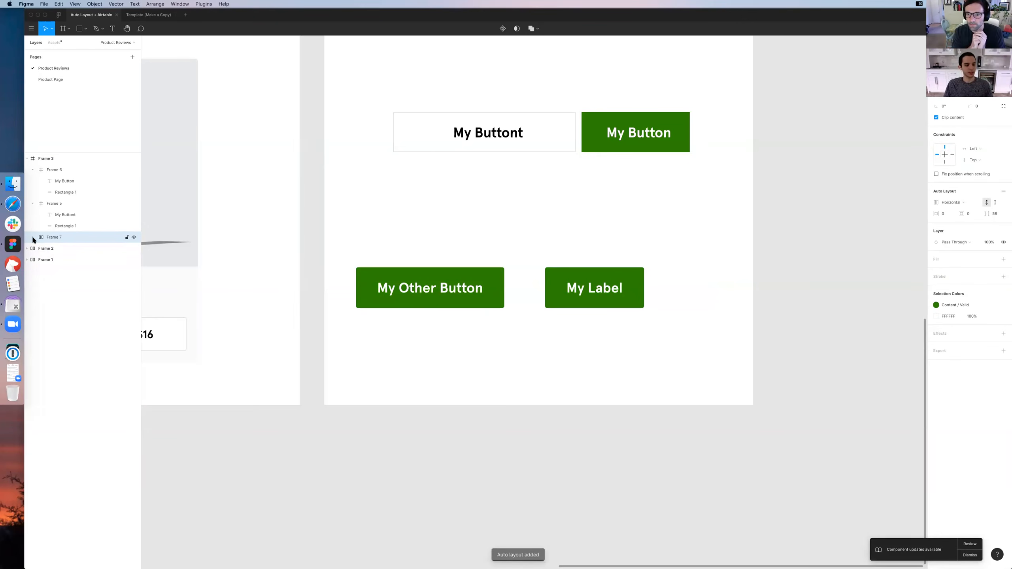
{"action": "left_click", "coordinate": [33, 238]}
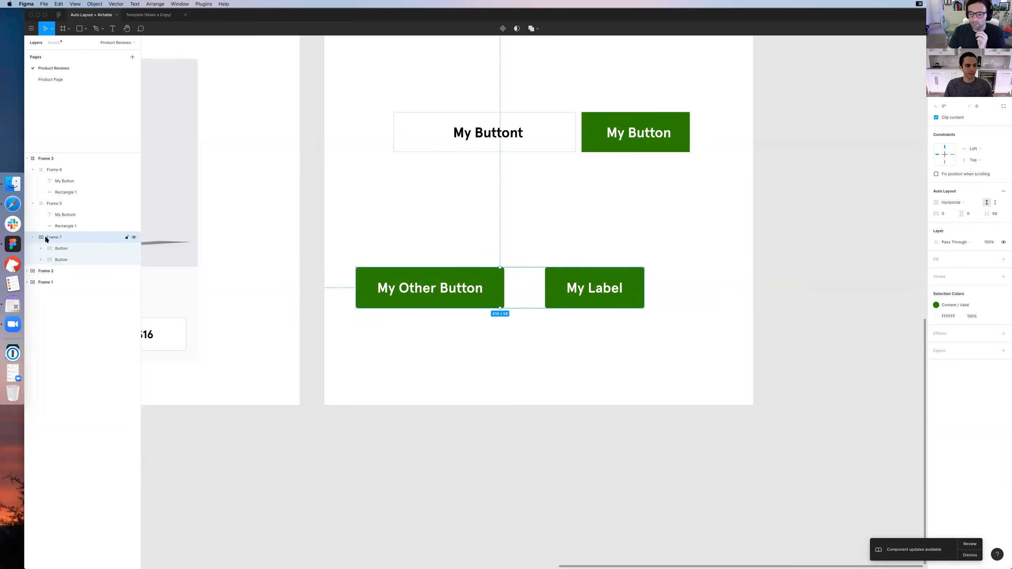
{"action": "key", "text": "super+z"}
{"action": "key", "text": "super+z"}
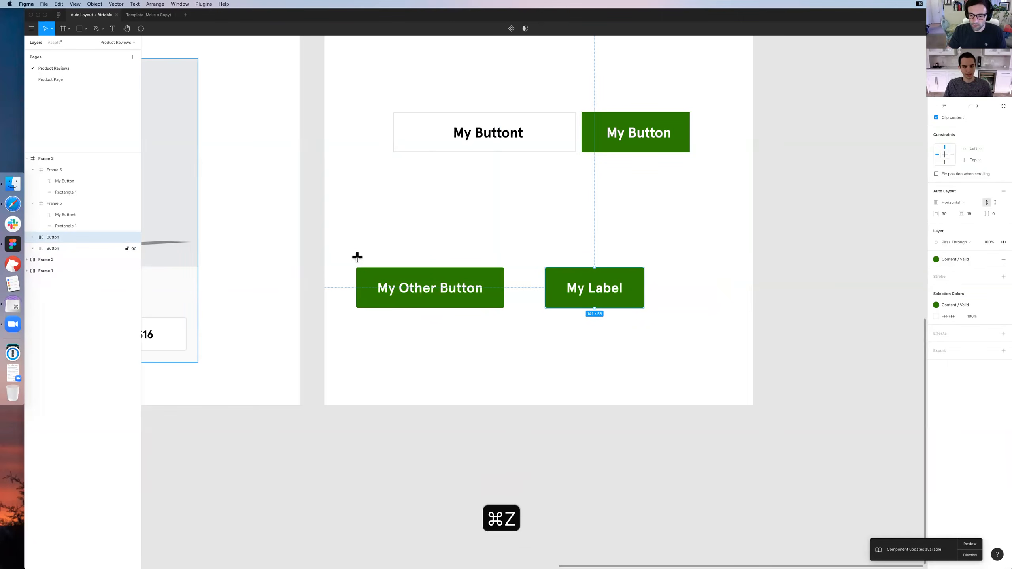
Try enclosing both buttons in a manually drawn frame, then undo it
{"action": "key", "text": "f"}
{"action": "mouse_move", "coordinate": [351, 257]}
{"action": "left_mouse_down"}
{"action": "mouse_move", "coordinate": [662, 311]}
{"action": "mouse_move", "coordinate": [652, 319]}
{"action": "mouse_move", "coordinate": [657, 308]}
{"action": "left_mouse_up"}
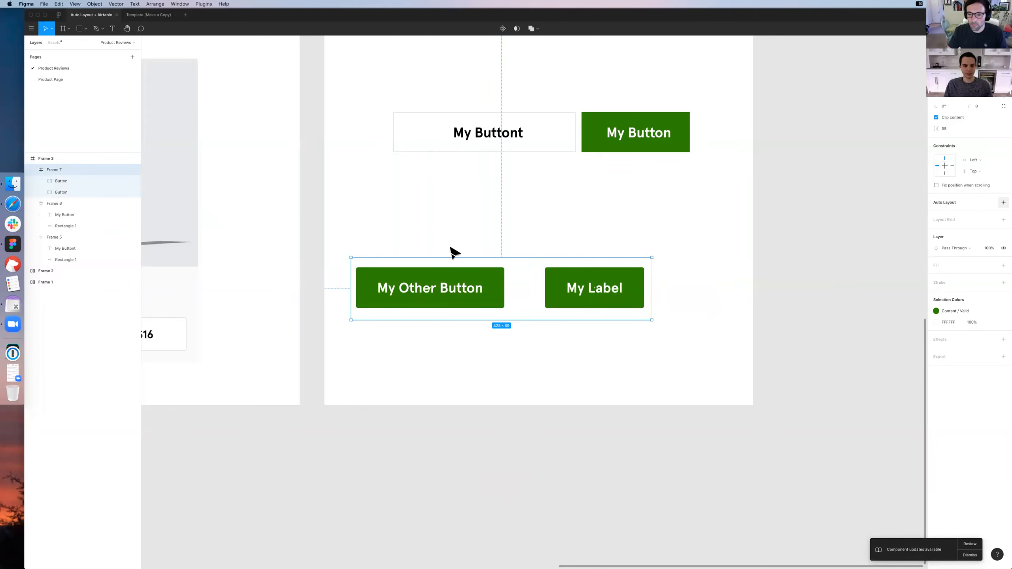
{"action": "key", "text": "super+z"}
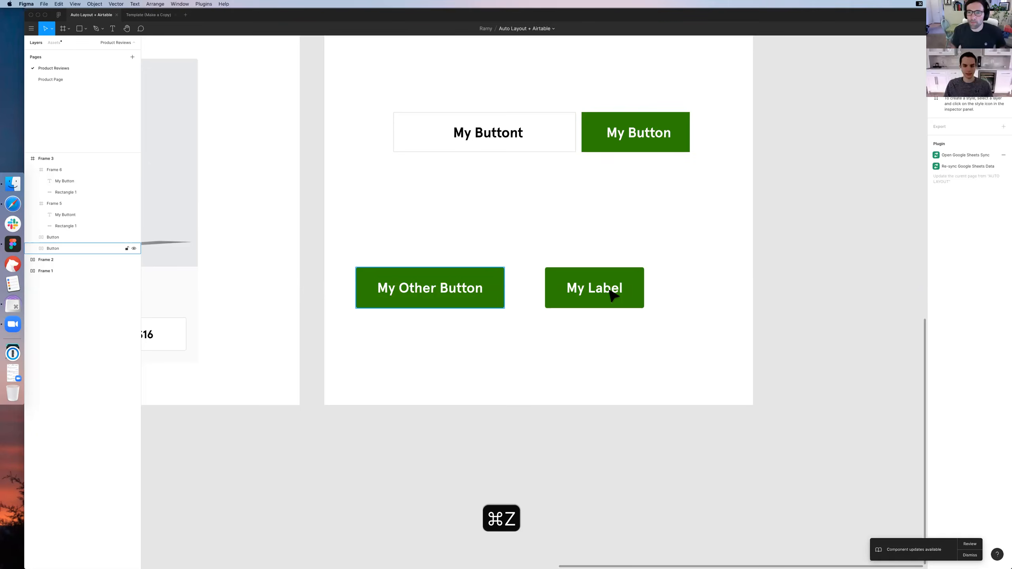
{"action": "key", "text": "super+z"}
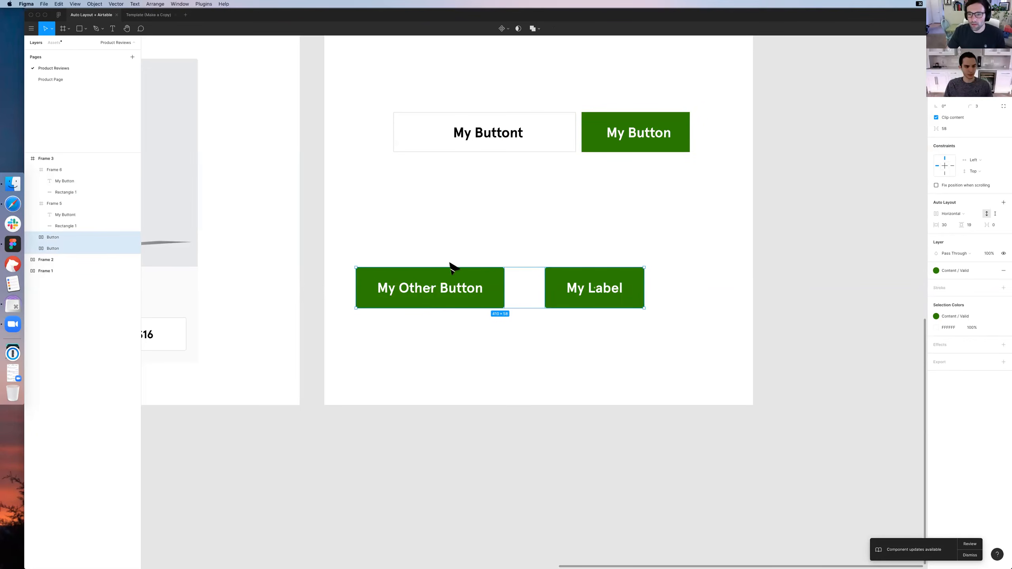
Wrap the two Button frames in one horizontal Auto Layout frame and expand its layers, leaving its name unedited
{"action": "key", "text": "shift+a"}
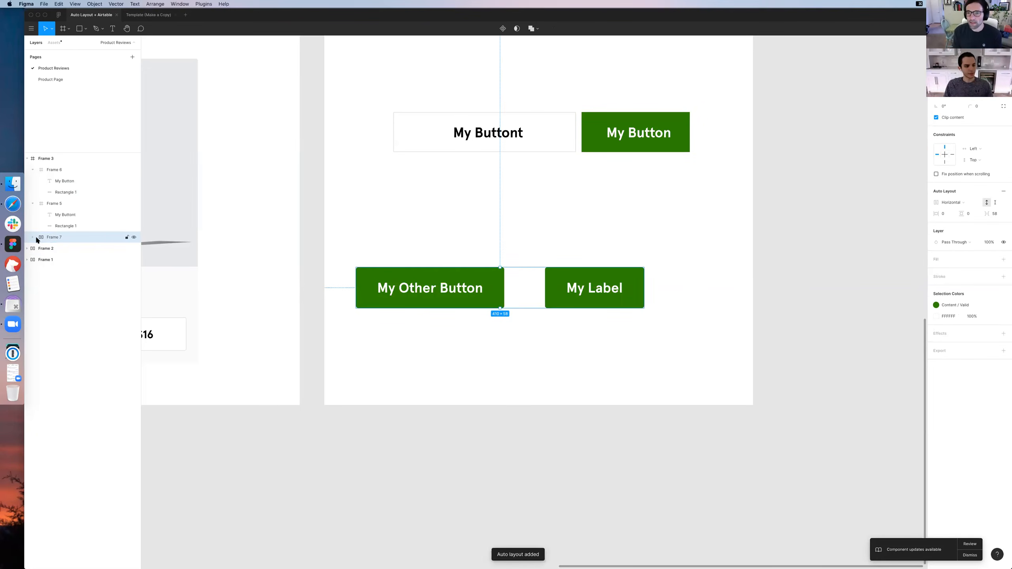
{"action": "left_click", "coordinate": [33, 238]}
{"action": "double_click", "coordinate": [55, 237]}
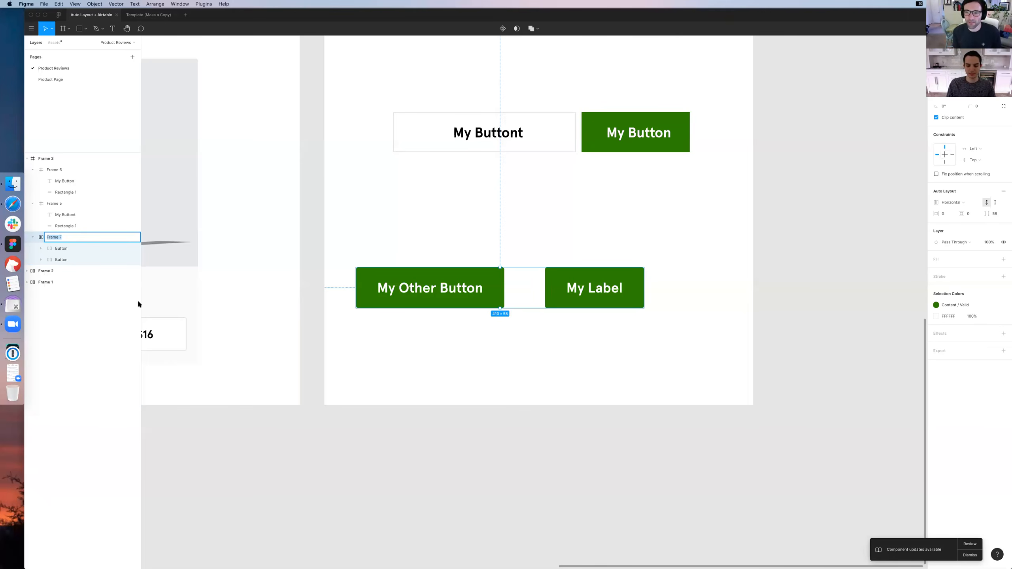
{"action": "scroll", "coordinate": [187, 302], "scroll_direction": "left", "scroll_amount": 5}
{"action": "scroll", "coordinate": [187, 303], "scroll_direction": "up", "scroll_amount": 2}
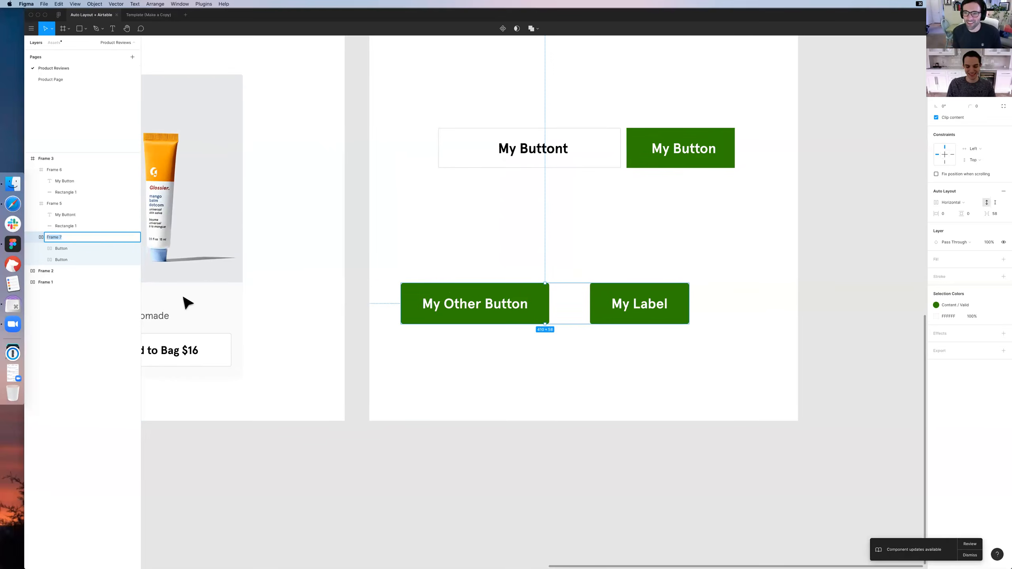
{"action": "left_click", "coordinate": [307, 306]}
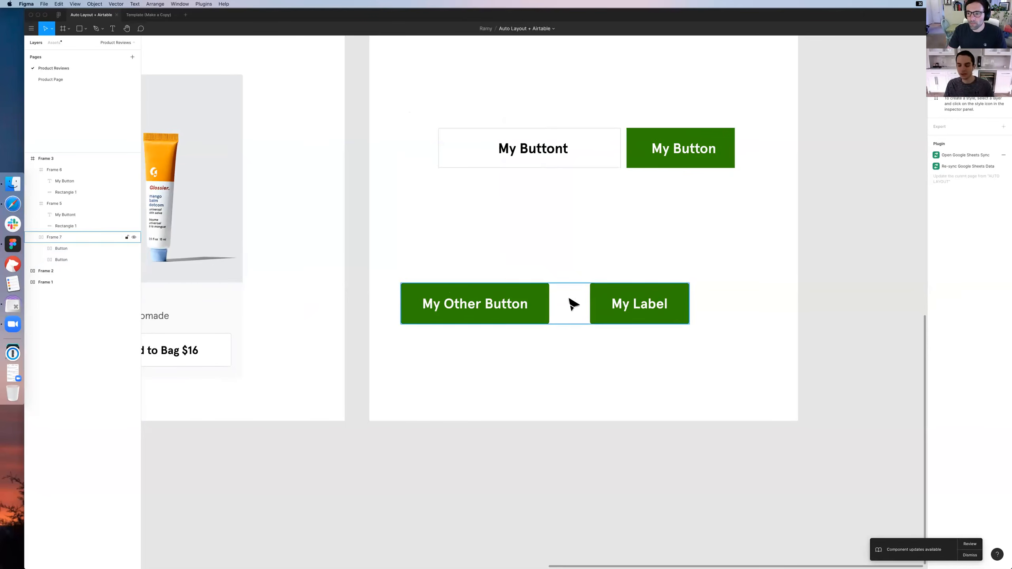
Examine the nested layers of the My Label button, from the shared frame down to its label text
{"action": "left_click", "coordinate": [645, 319]}
{"action": "double_click", "coordinate": [643, 308]}
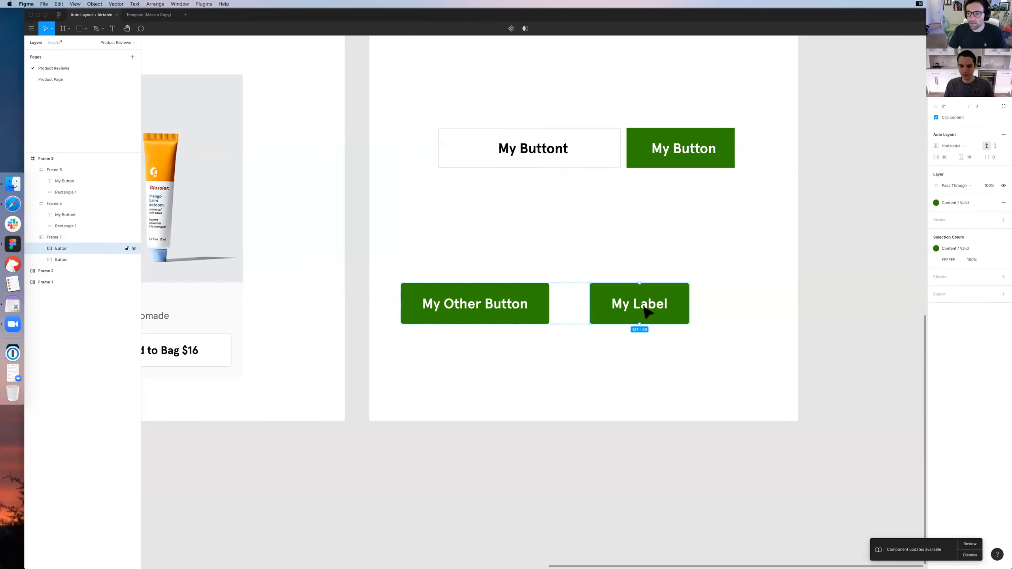
{"action": "double_click", "coordinate": [649, 297]}
{"action": "key", "text": "Escape"}
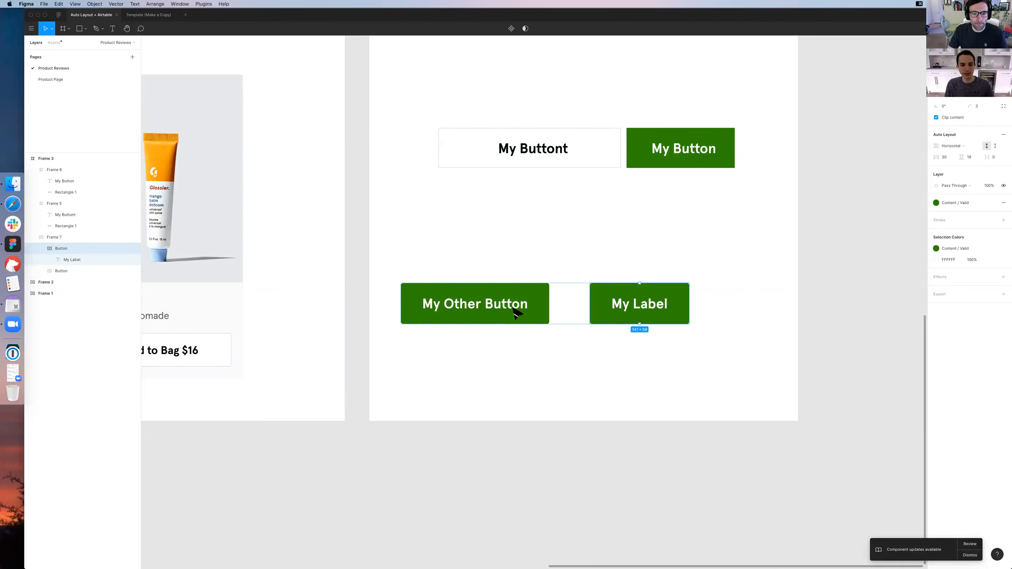
{"action": "key", "text": "Escape"}
Move the shared Auto Layout frame with both buttons slightly right on the artboard
{"action": "left_click_drag", "start_coordinate": [469, 305], "coordinate": [499, 307]}
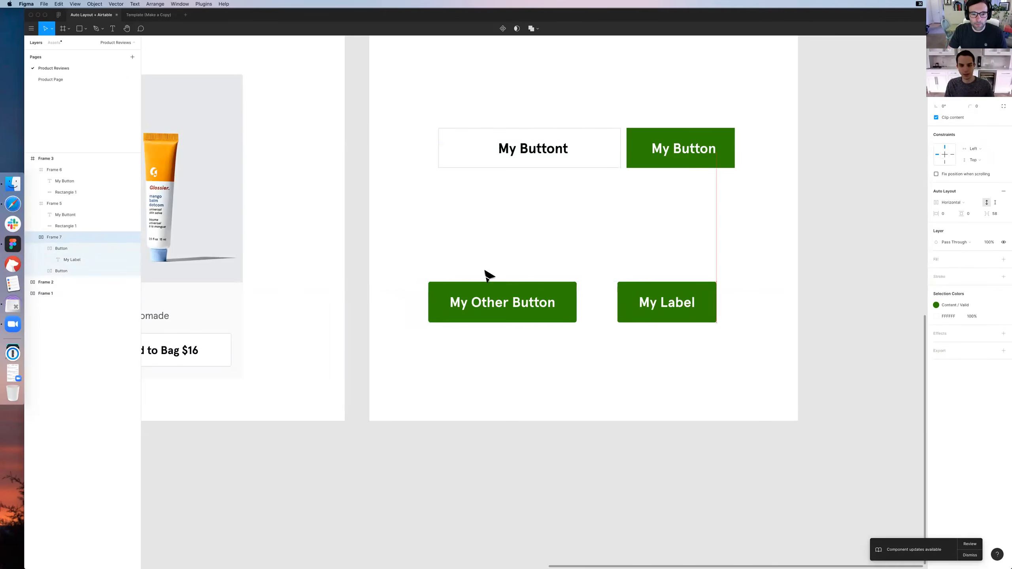
{"action": "left_click", "coordinate": [490, 273]}
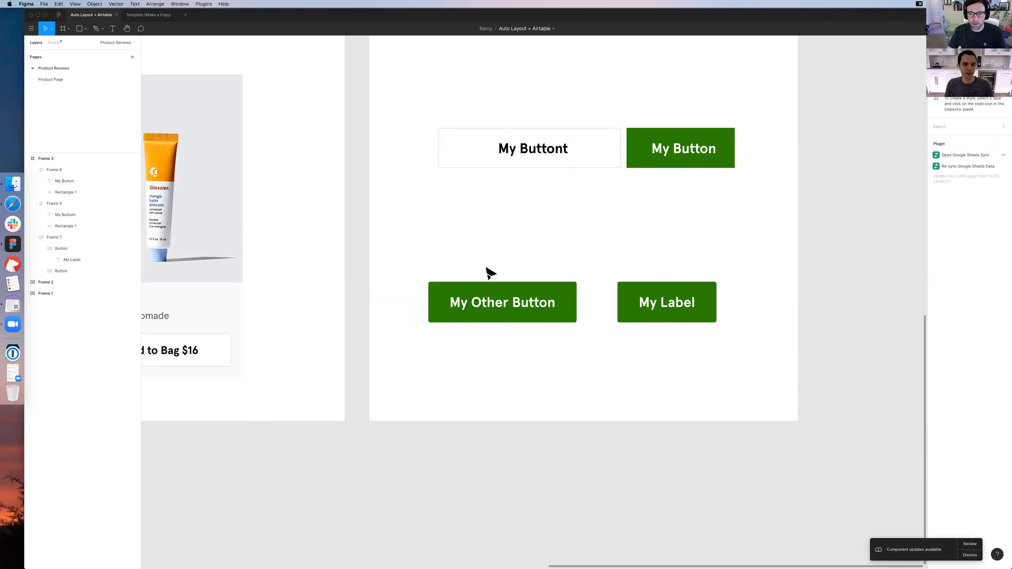
{"action": "left_click", "coordinate": [514, 306]}
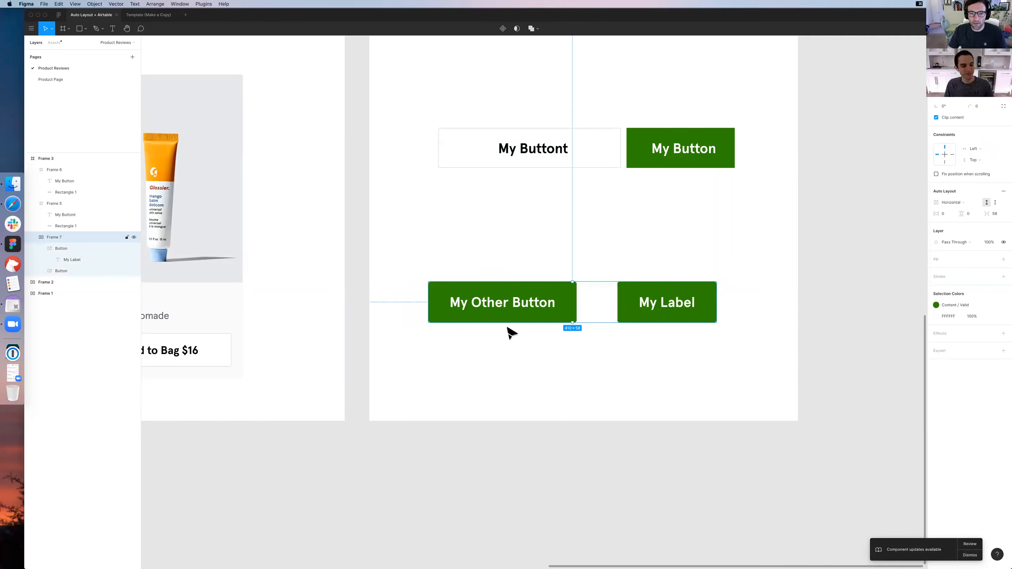
{"action": "left_click", "coordinate": [506, 393]}
Set the spacing between the two buttons in their shared Auto Layout frame to 16
{"action": "left_click", "coordinate": [64, 237]}
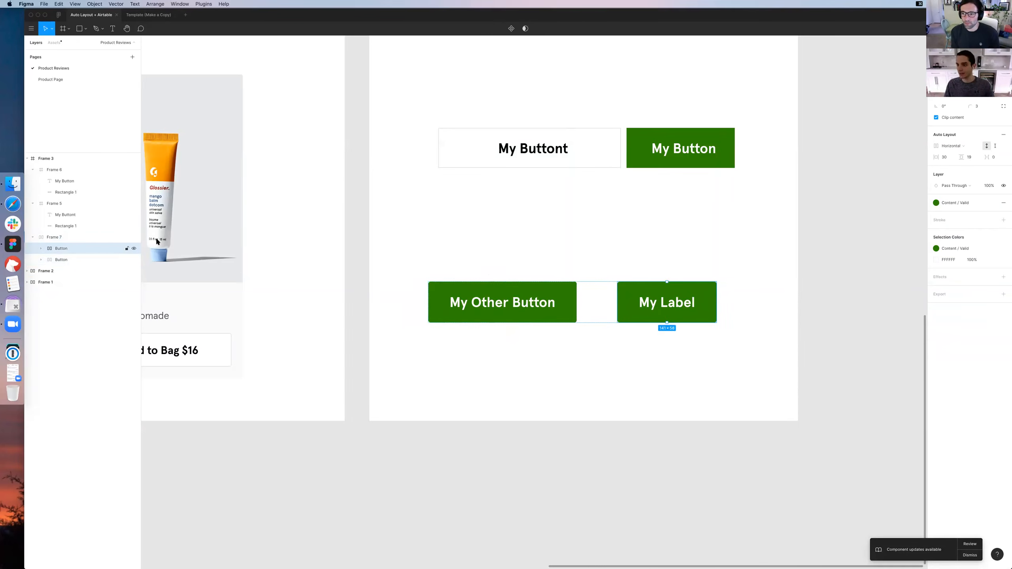
{"action": "left_click", "coordinate": [988, 218]}
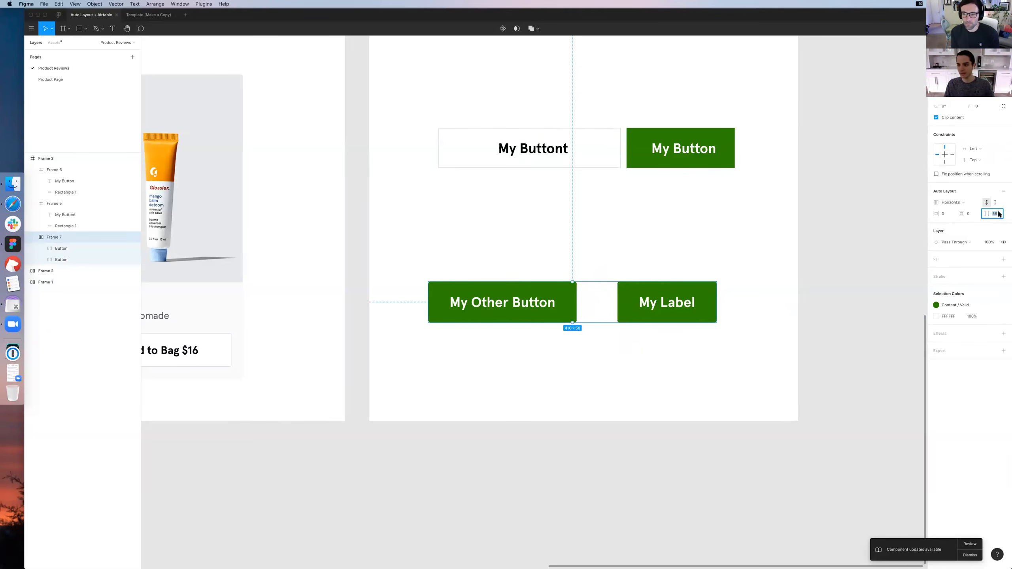
{"action": "left_click_drag", "start_coordinate": [990, 214], "coordinate": [1008, 219]}
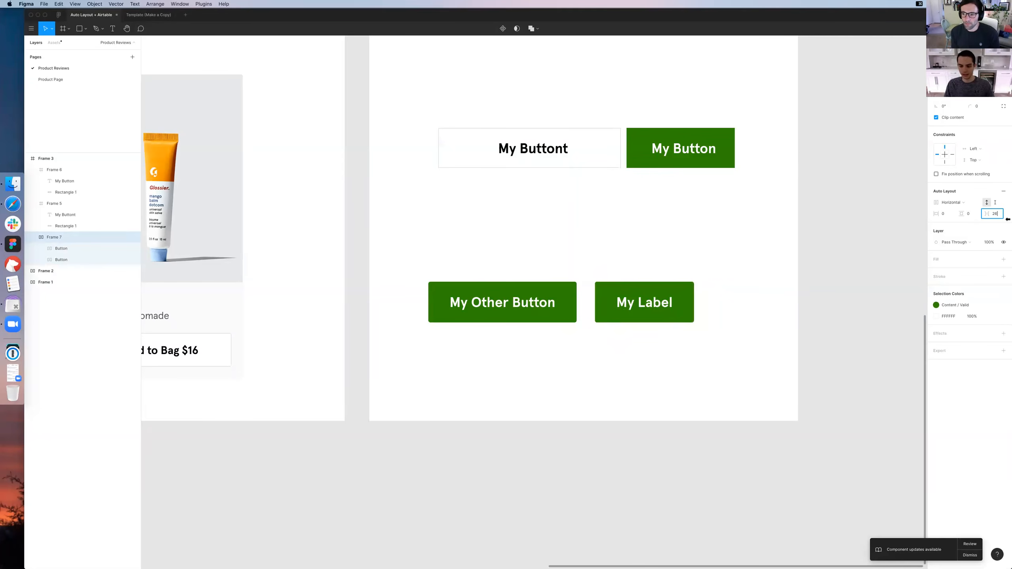
{"action": "type", "text": "16"}
{"action": "key", "text": "Return"}
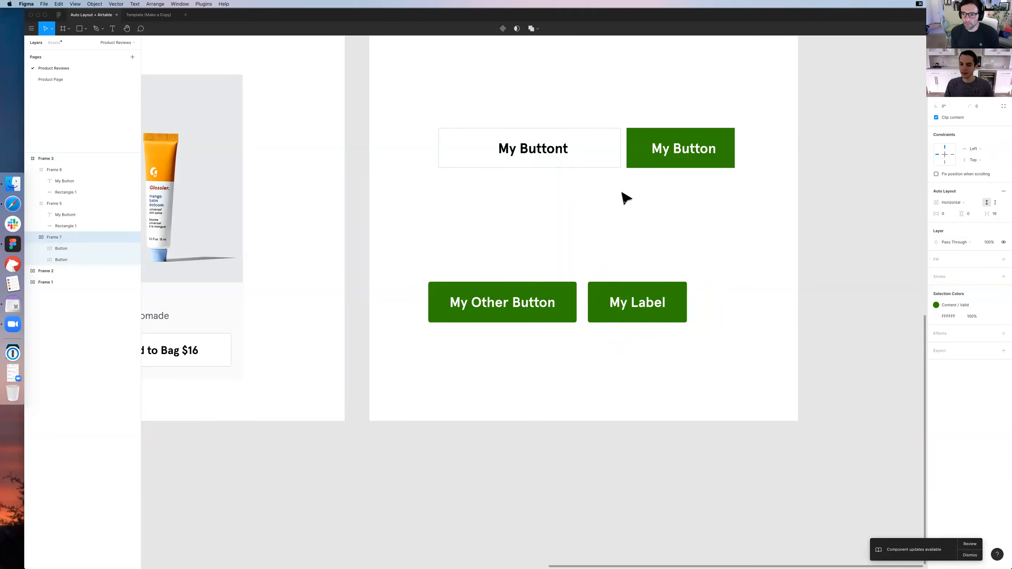
Move the two-button Auto Layout frame slightly up and right, closer to the manually built buttons
{"action": "left_click", "coordinate": [648, 278]}
{"action": "left_click", "coordinate": [651, 286]}
{"action": "key", "text": "super+z"}
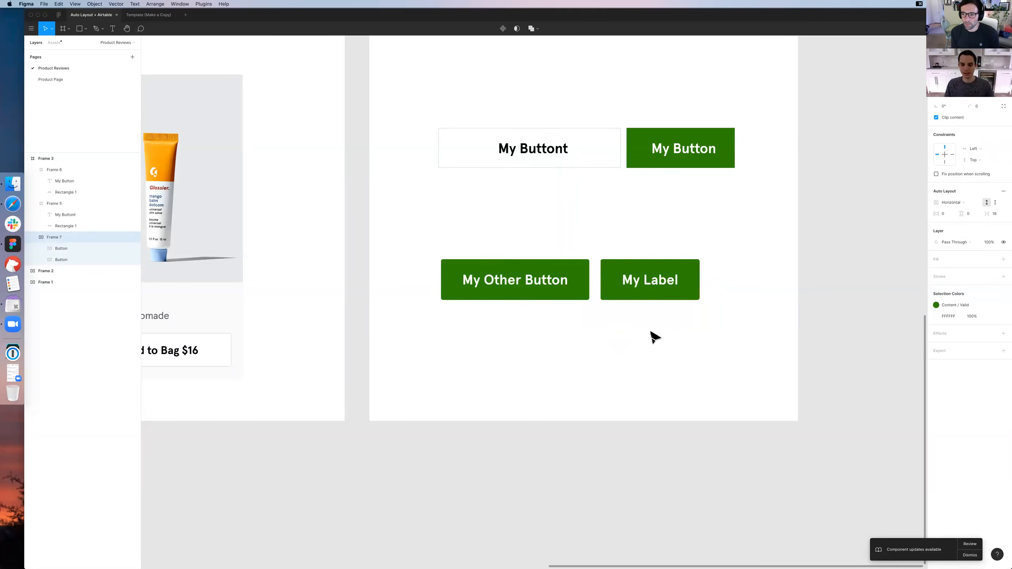
Undo the last position changes of the two-button Auto Layout frame
{"action": "left_click", "coordinate": [652, 333]}
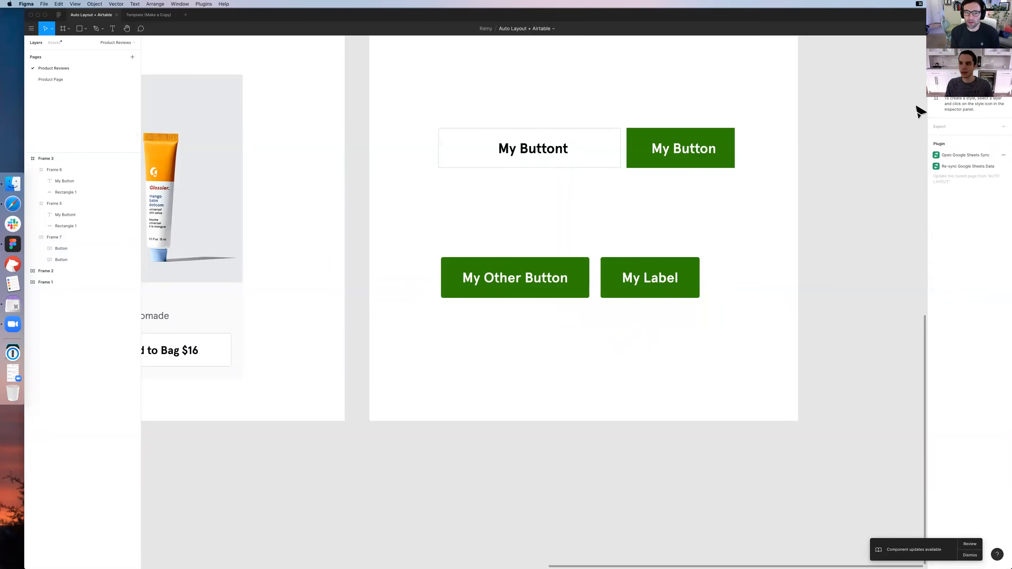
{"action": "key", "text": "super+z"}
{"action": "key", "text": "super+z"}
{"action": "key", "text": "super+z"}
{"action": "left_click", "coordinate": [54, 249]}
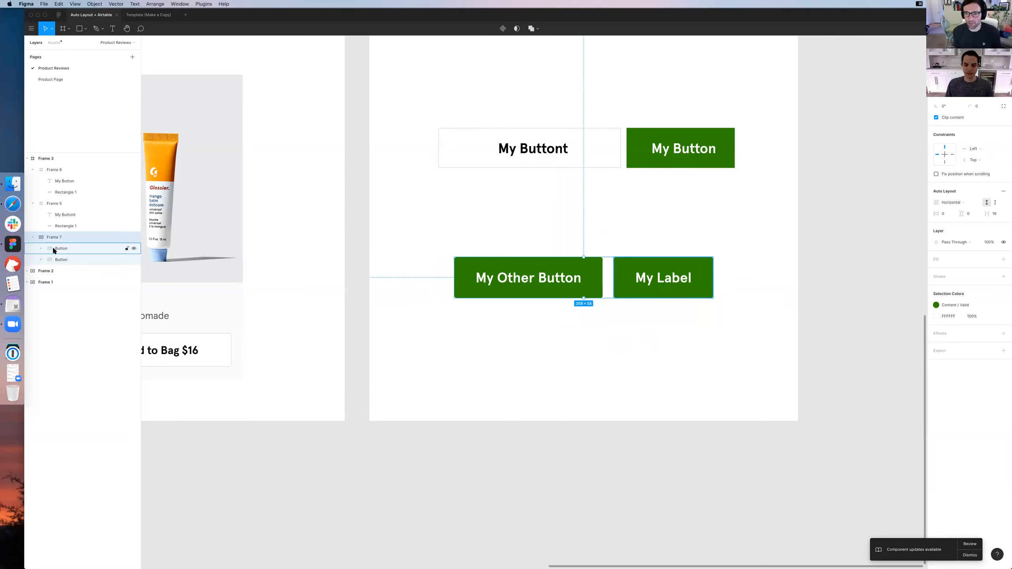
{"action": "left_click", "coordinate": [547, 193]}
{"action": "scroll", "coordinate": [638, 279], "scroll_direction": "down", "scroll_amount": 1}
Ungroup the two-button Auto Layout frame and move the My Label button away from My Other Button, up and to the right
{"action": "left_click", "coordinate": [615, 255]}
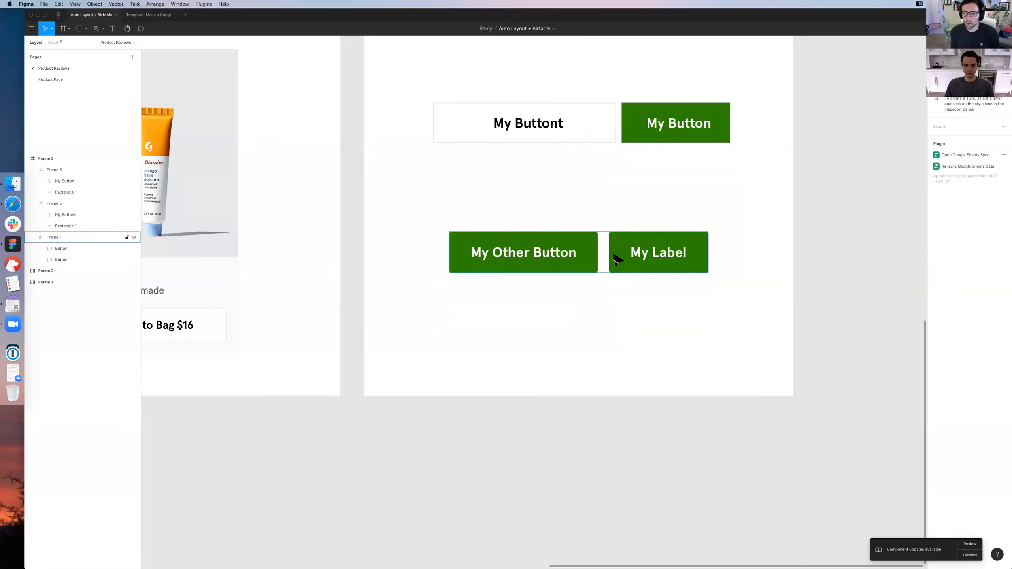
{"action": "right_click", "coordinate": [617, 255]}
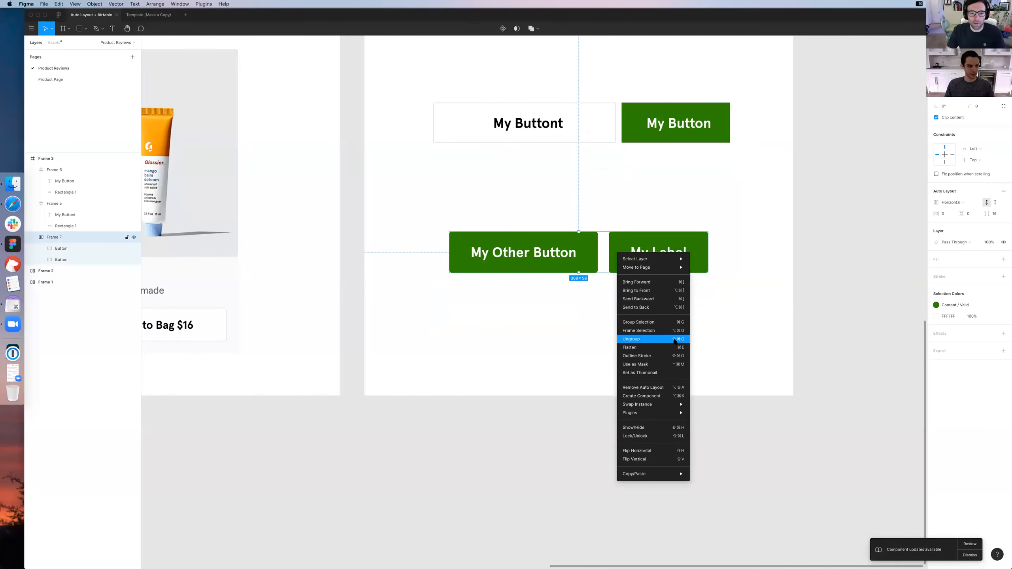
{"action": "left_click", "coordinate": [634, 339]}
{"action": "left_click_drag", "start_coordinate": [663, 265], "coordinate": [713, 257]}
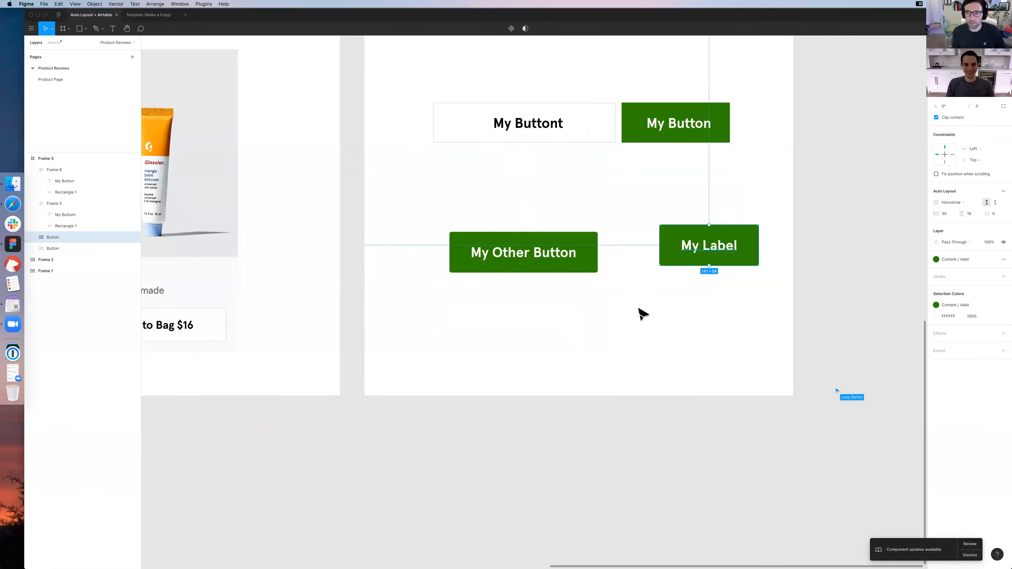
Examine the My Other Button frame up close and select the label text nested inside it
{"action": "key", "text": "super+equal"}
{"action": "key", "text": "super+equal"}
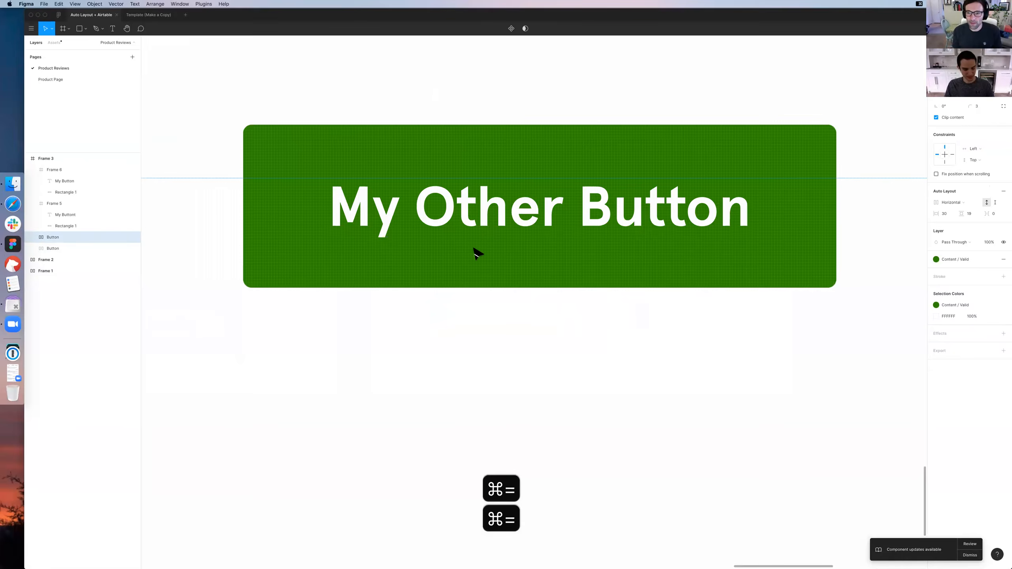
{"action": "key", "text": "super+minus"}
{"action": "left_click", "coordinate": [402, 244]}
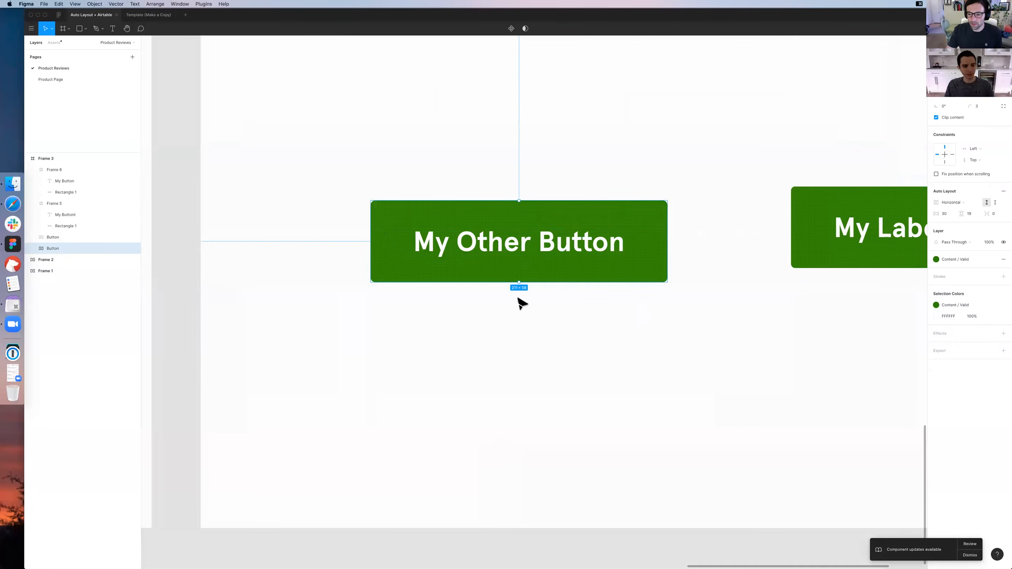
{"action": "left_click", "coordinate": [34, 248]}
{"action": "left_click", "coordinate": [80, 258]}
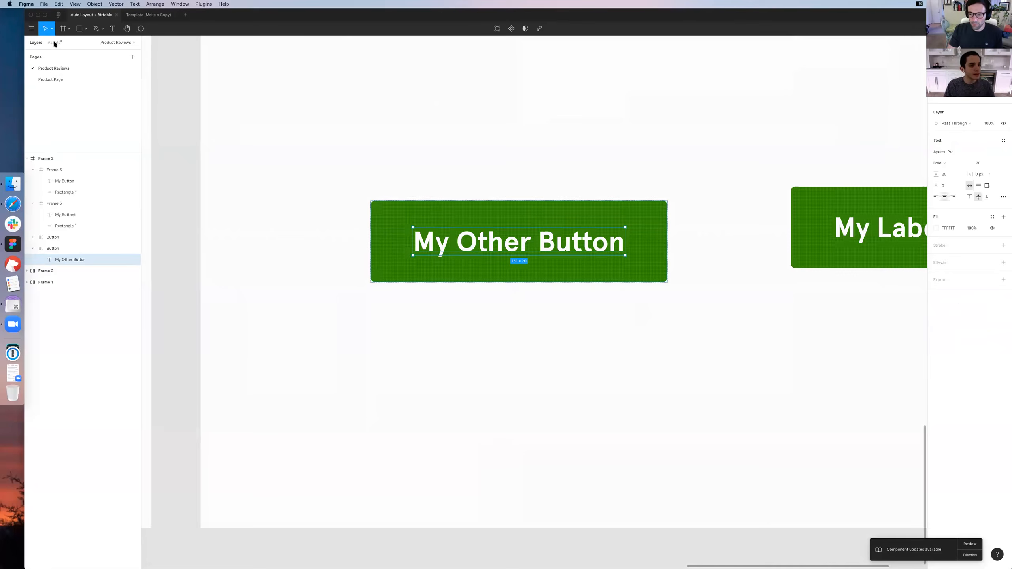
Find the 16px icons among the assets and place the full star icon on the artboard above My Other Button
{"action": "left_click", "coordinate": [54, 43]}
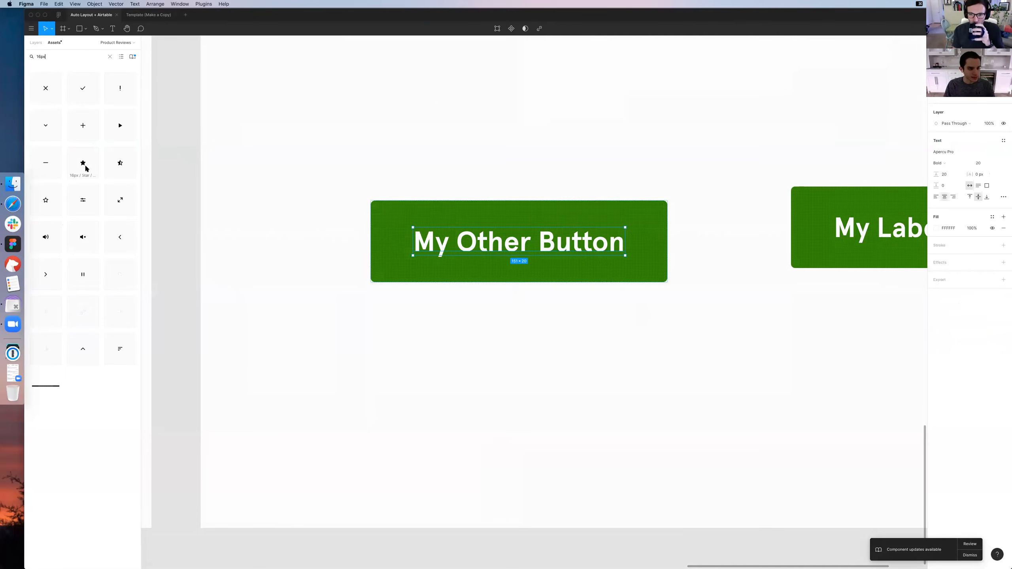
{"action": "left_click", "coordinate": [517, 152]}
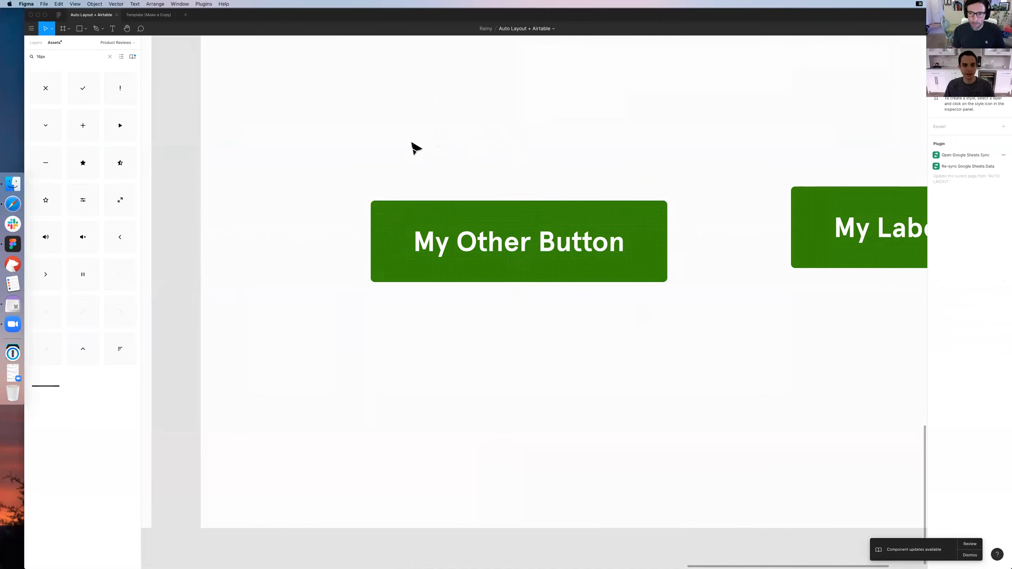
{"action": "left_click", "coordinate": [462, 251]}
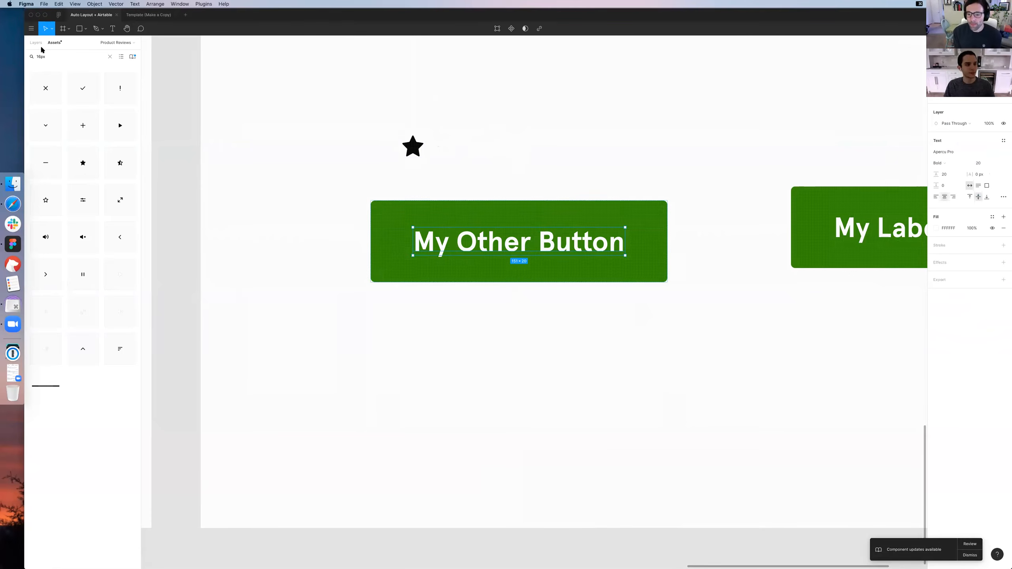
{"action": "key", "text": "alt+1"}
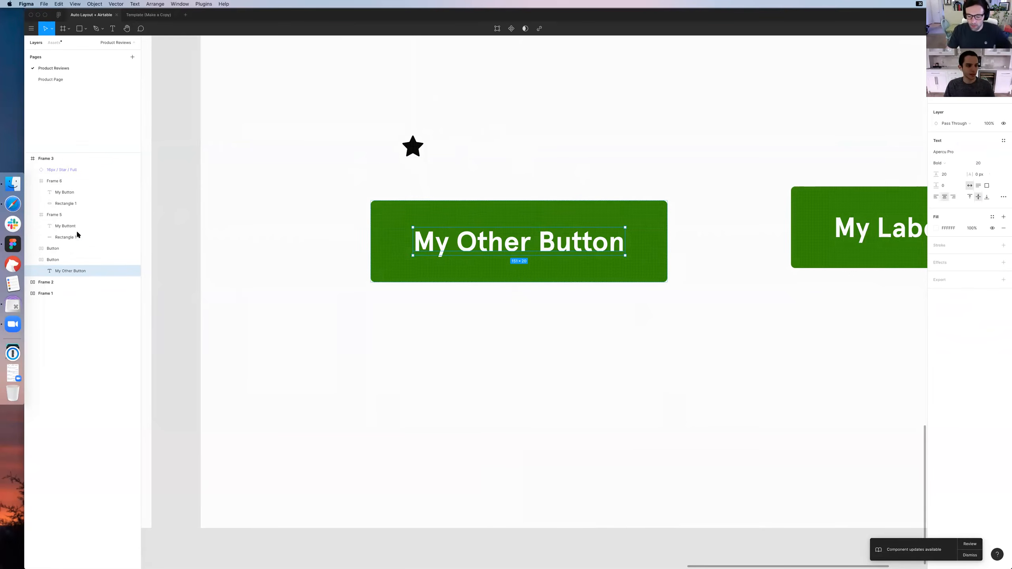
Move the star icon into My Other Button after its label, and check the button's nested layers
{"action": "left_click_drag", "start_coordinate": [446, 151], "coordinate": [629, 244]}
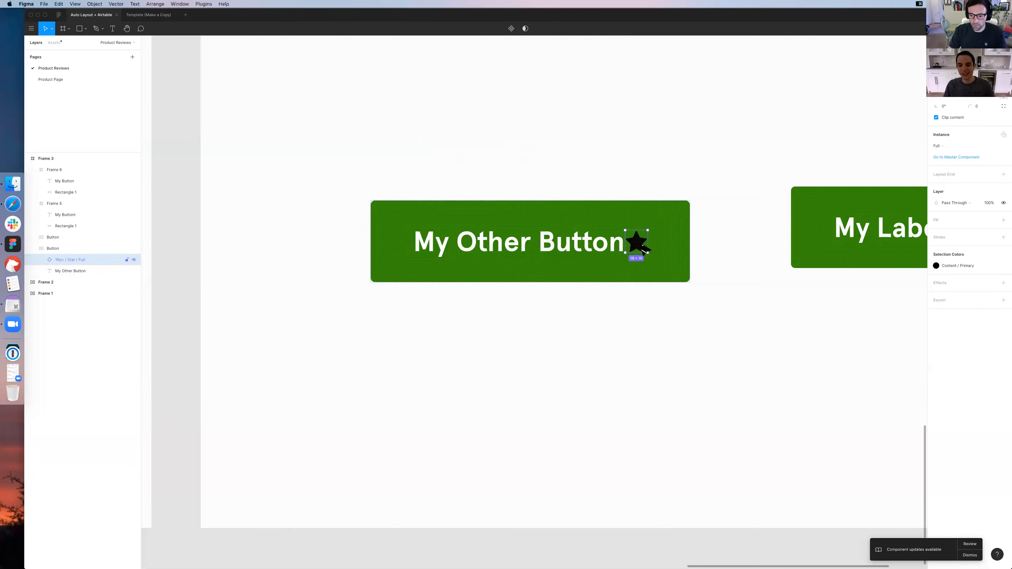
{"action": "key", "text": "Escape"}
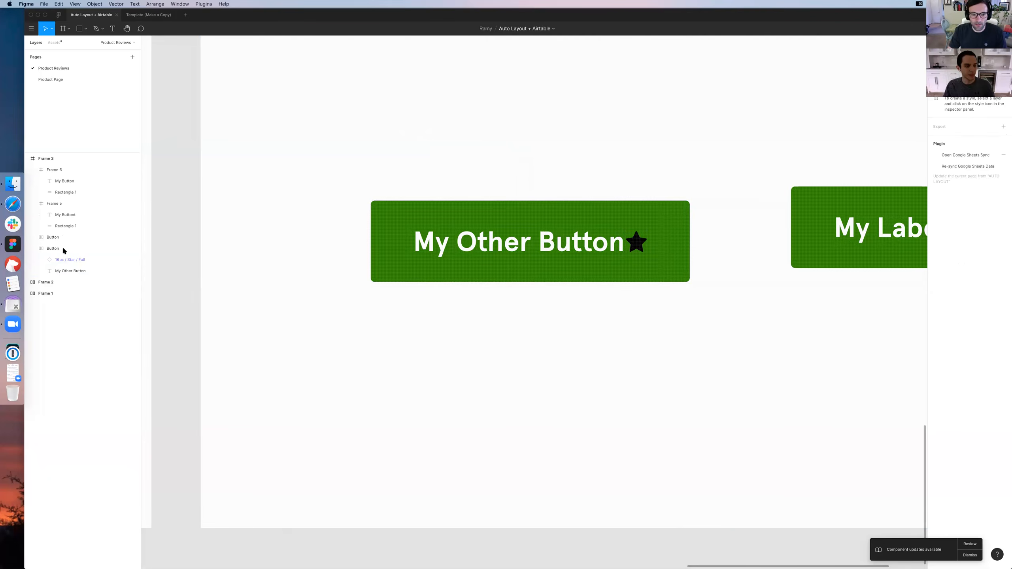
{"action": "left_click", "coordinate": [61, 248]}
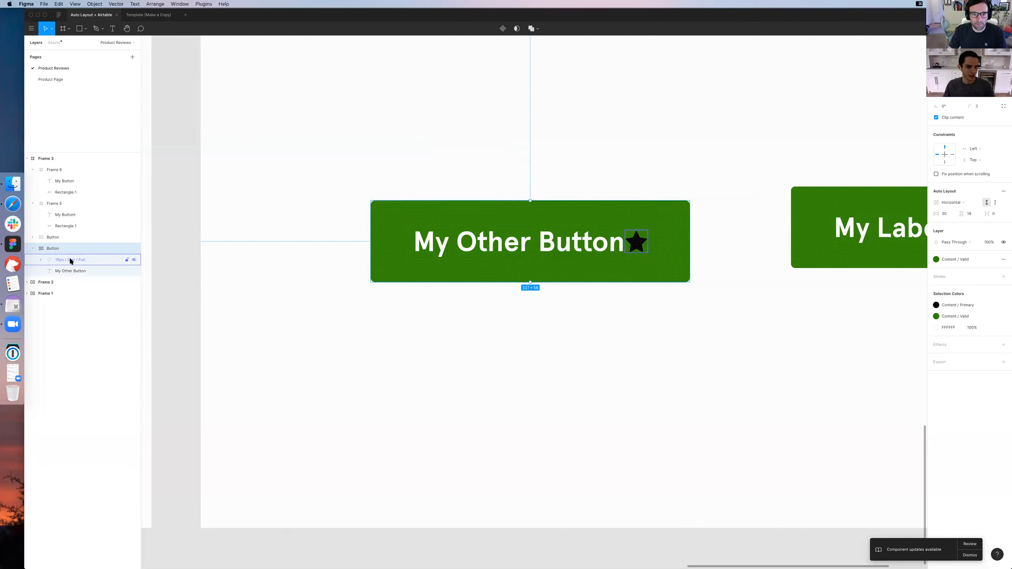
{"action": "left_click", "coordinate": [70, 270]}
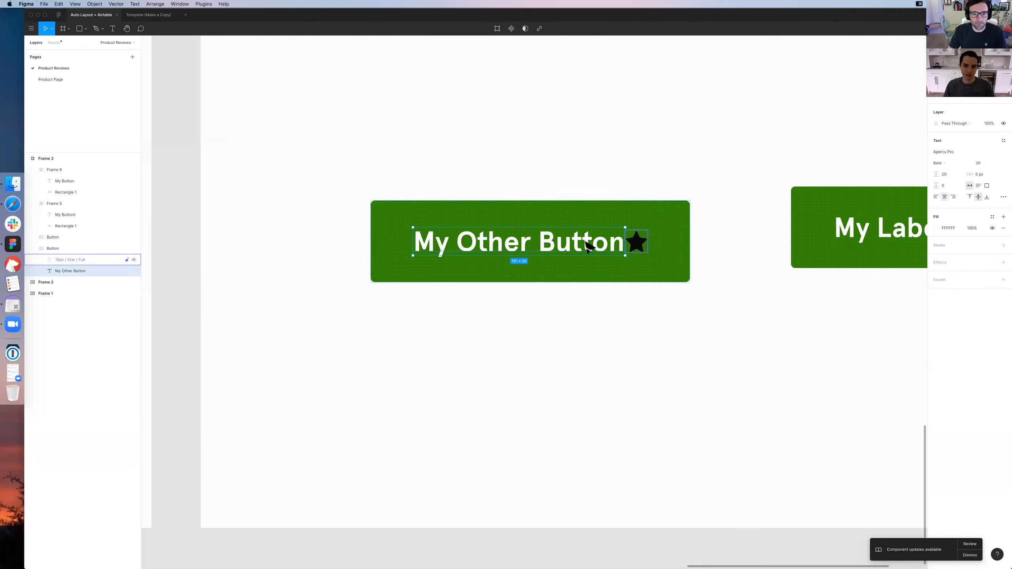
Recolor the star icon in My Other Button with the white Background / Primary color style
{"action": "left_click", "coordinate": [87, 260]}
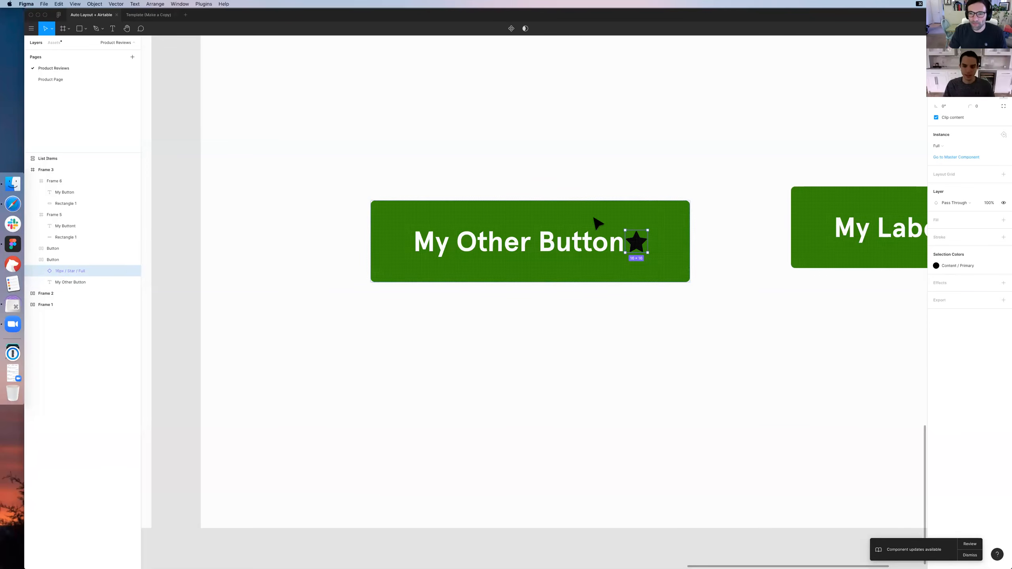
{"action": "left_click", "coordinate": [955, 266]}
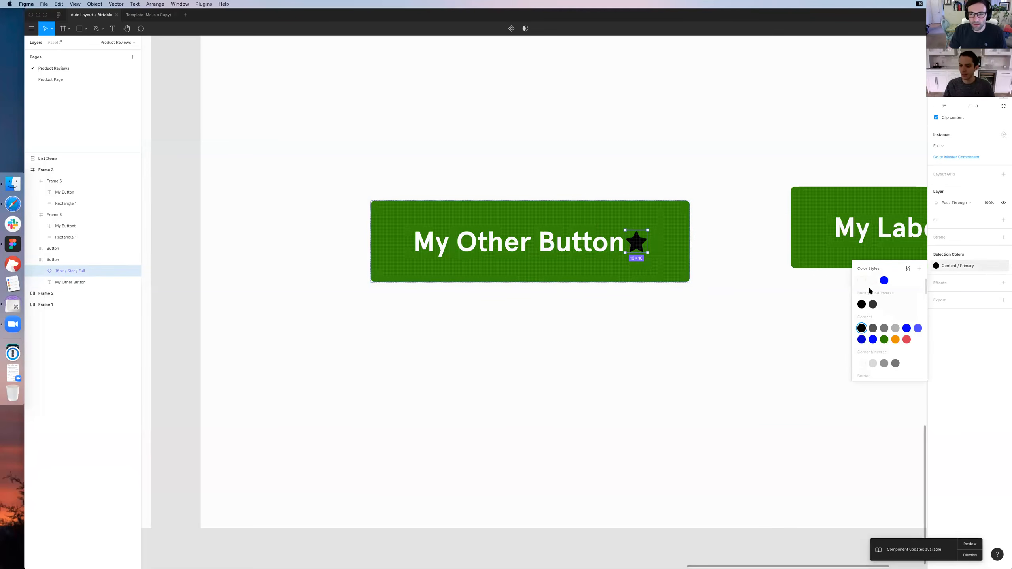
{"action": "scroll", "coordinate": [862, 293], "scroll_direction": "up", "scroll_amount": 1}
{"action": "left_click", "coordinate": [862, 294]}
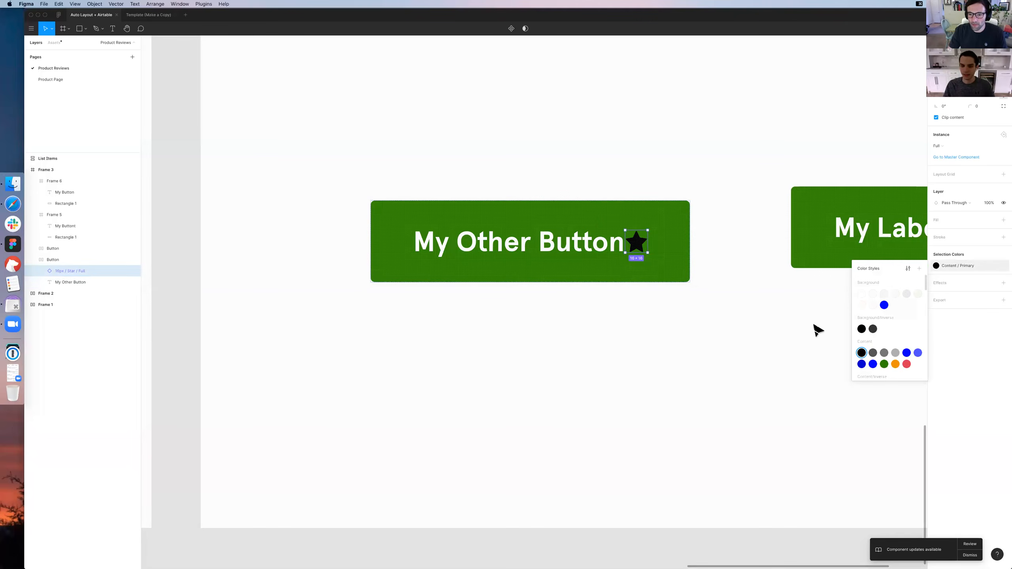
{"action": "left_click", "coordinate": [748, 343]}
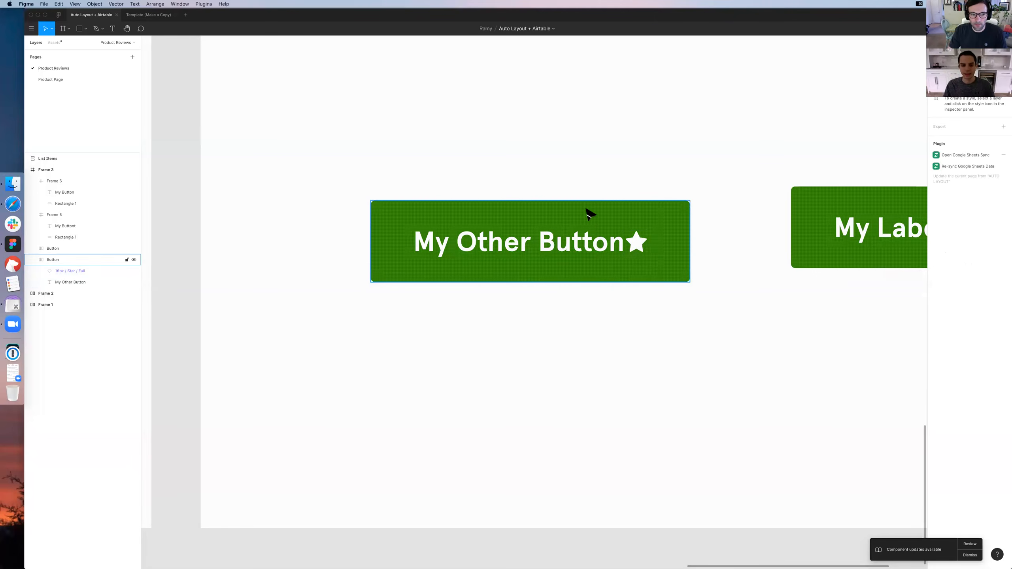
Move My Other Button beside My Label and wrap both buttons in a new horizontal Auto Layout frame
{"action": "left_click", "coordinate": [592, 219]}
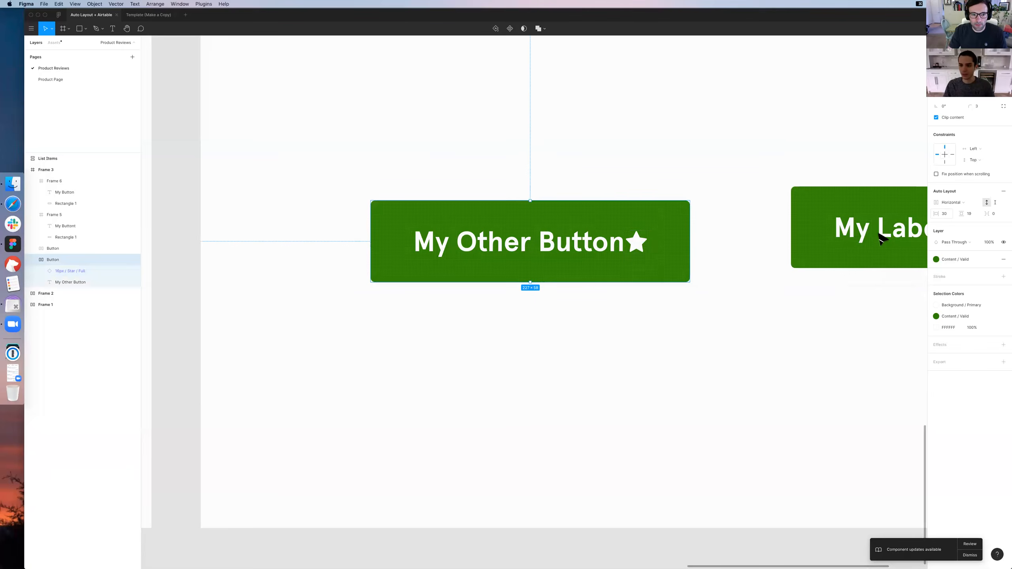
{"action": "scroll", "coordinate": [753, 230], "scroll_direction": "right", "scroll_amount": 4}
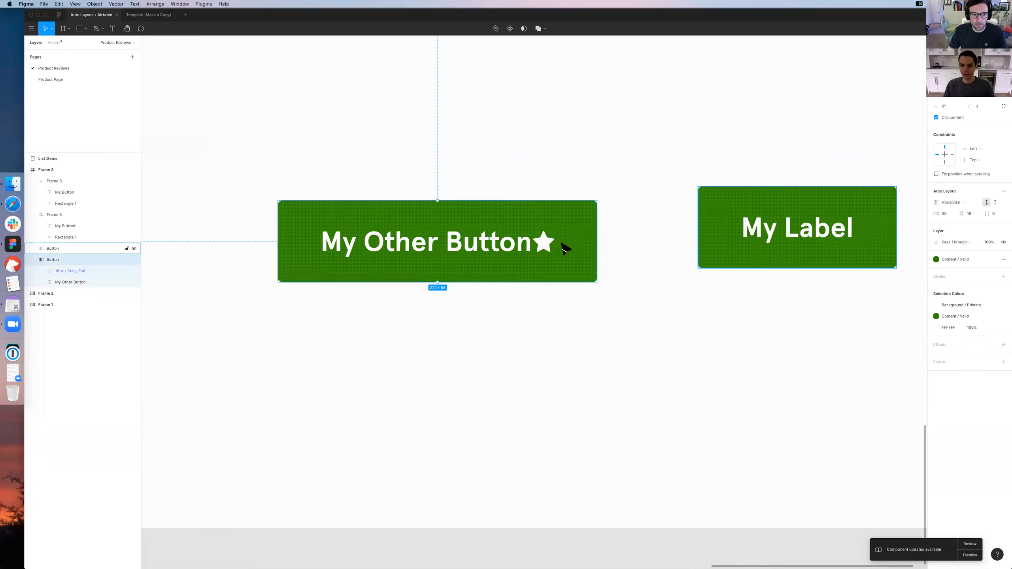
{"action": "left_click", "coordinate": [756, 227]}
{"action": "left_click_drag", "start_coordinate": [570, 254], "coordinate": [652, 240]}
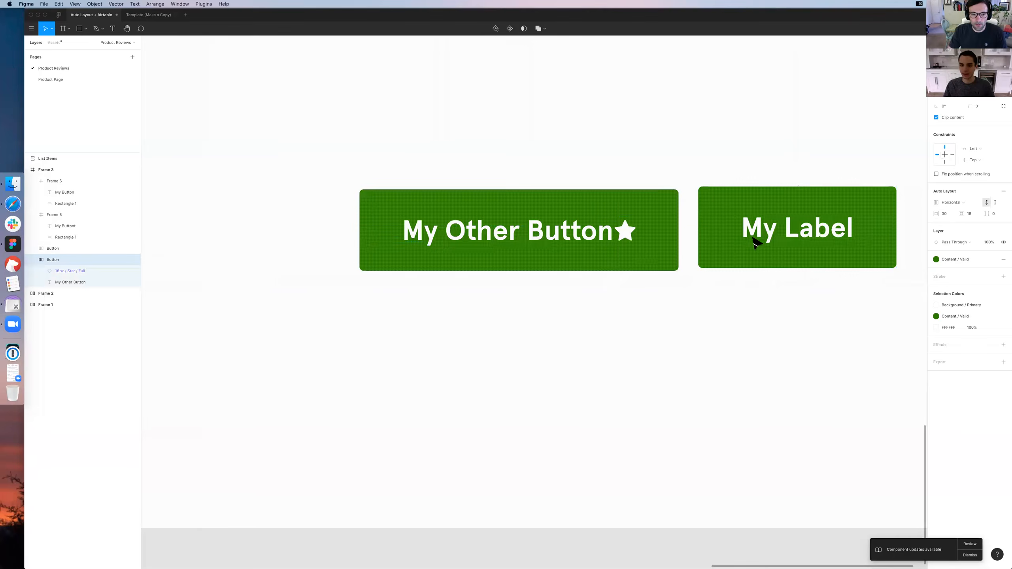
{"action": "left_click", "coordinate": [747, 241], "text": "shift"}
{"action": "key", "text": "shift+a"}
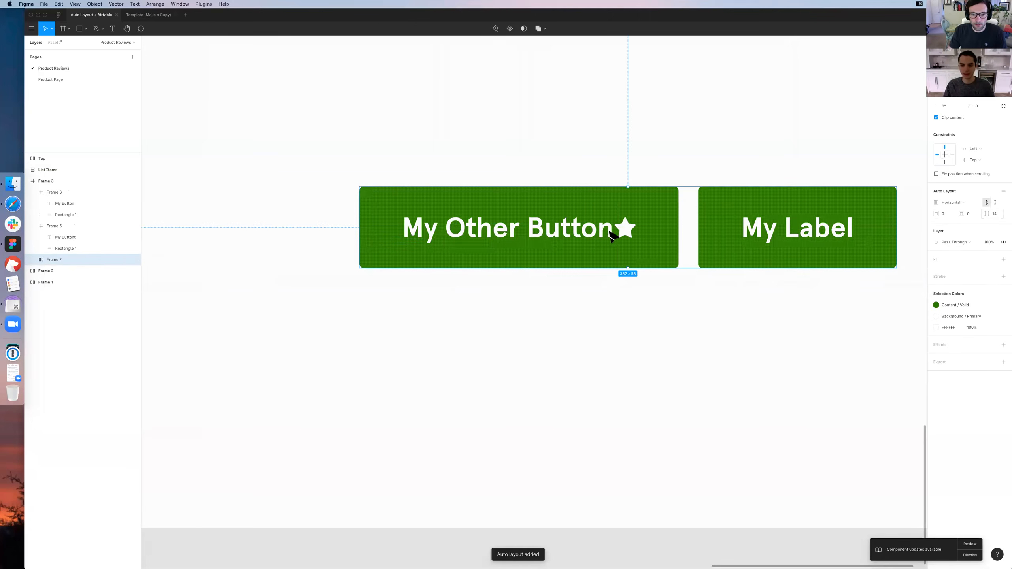
Set the spacing between the label and the star icon inside My Other Button to 8
{"action": "left_click", "coordinate": [563, 204]}
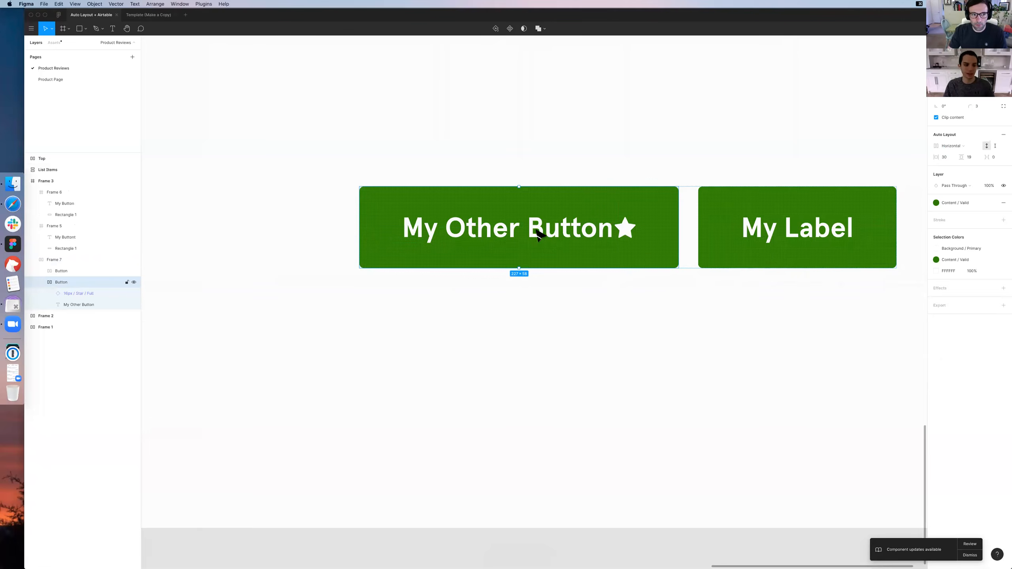
{"action": "scroll", "coordinate": [62, 284], "scroll_direction": "up", "scroll_amount": 1}
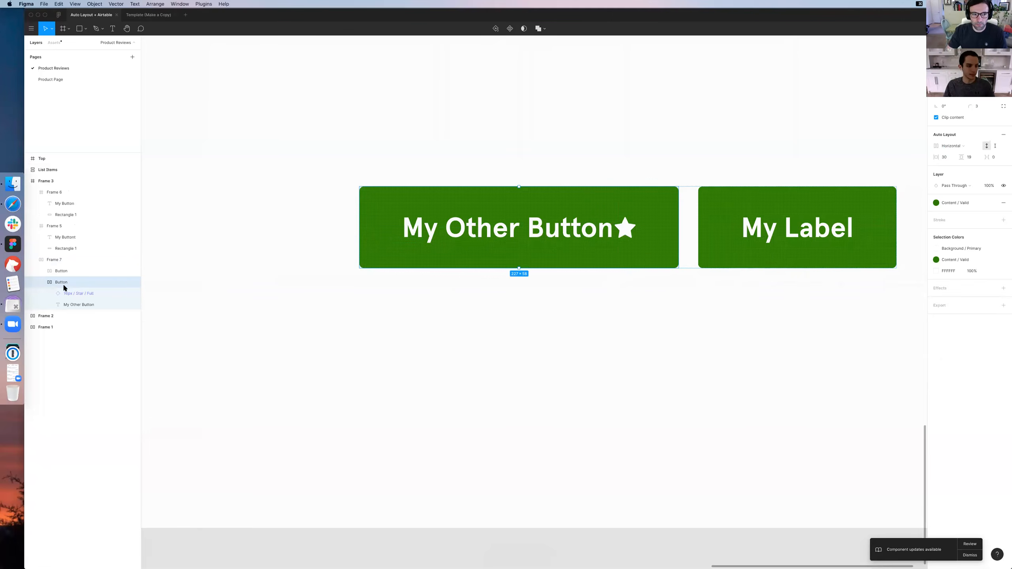
{"action": "left_click", "coordinate": [68, 281]}
{"action": "left_click", "coordinate": [73, 294]}
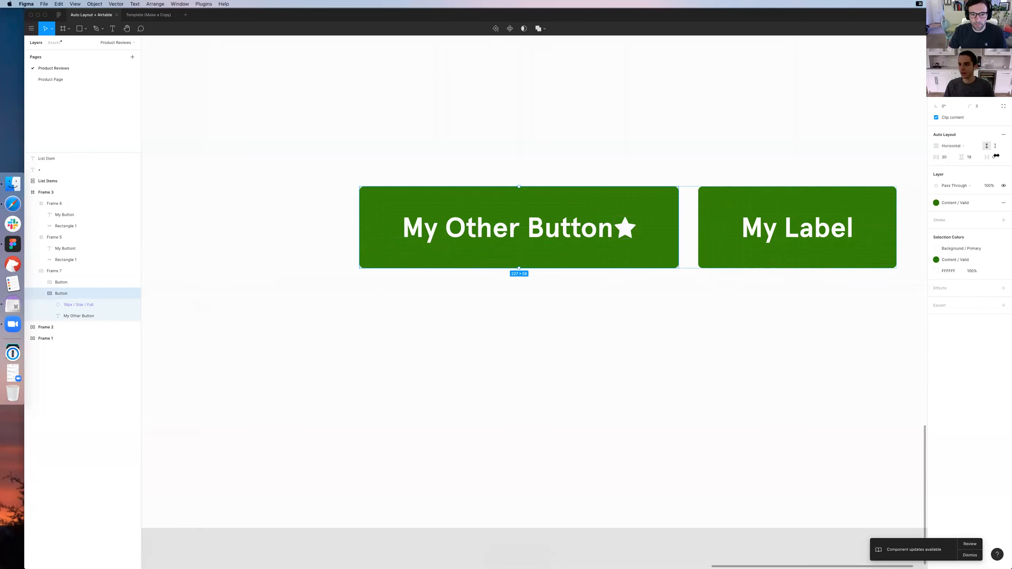
{"action": "left_click_drag", "start_coordinate": [989, 157], "coordinate": [993, 160]}
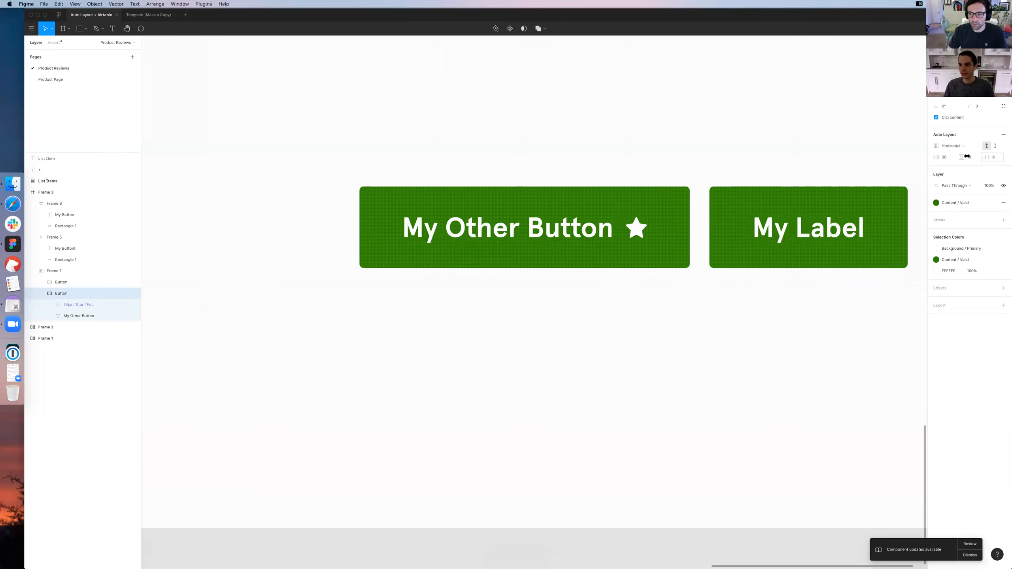
{"action": "left_click", "coordinate": [622, 304]}
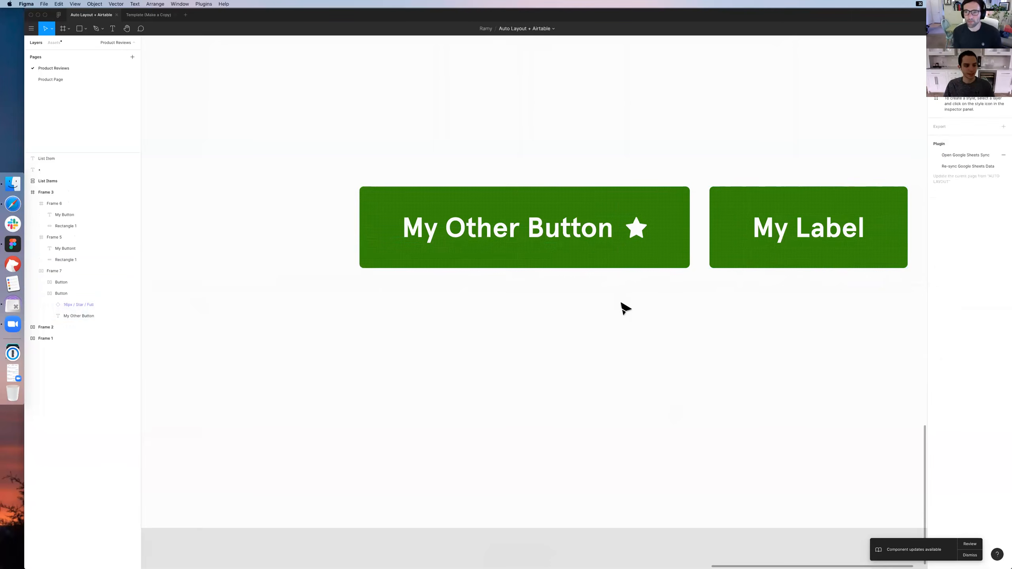
Place a copy of My Other Button above the Auto Layout frame and turn the copy into a component
{"action": "scroll", "coordinate": [622, 304], "scroll_direction": "right", "scroll_amount": 3}
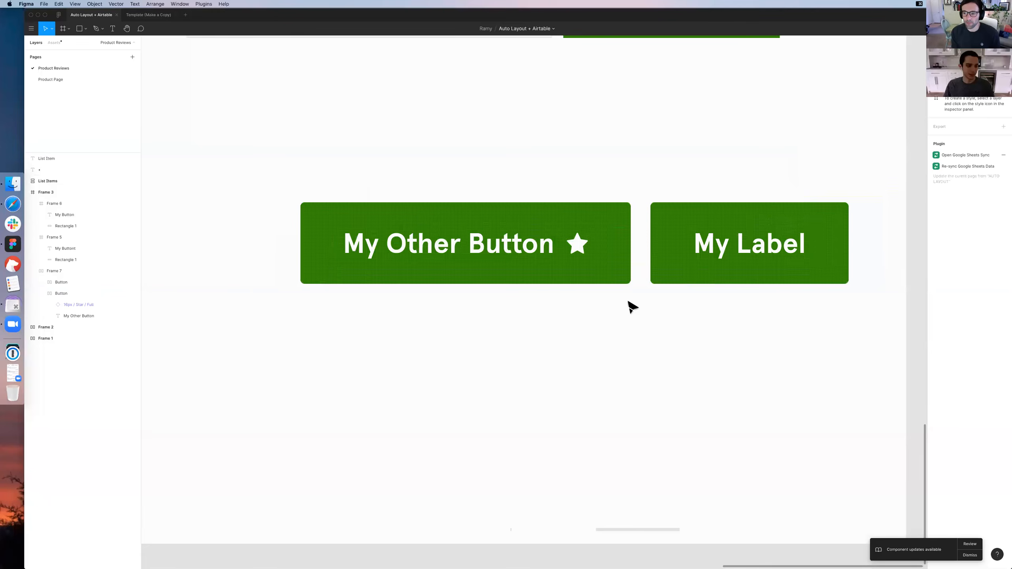
{"action": "left_click", "coordinate": [41, 293]}
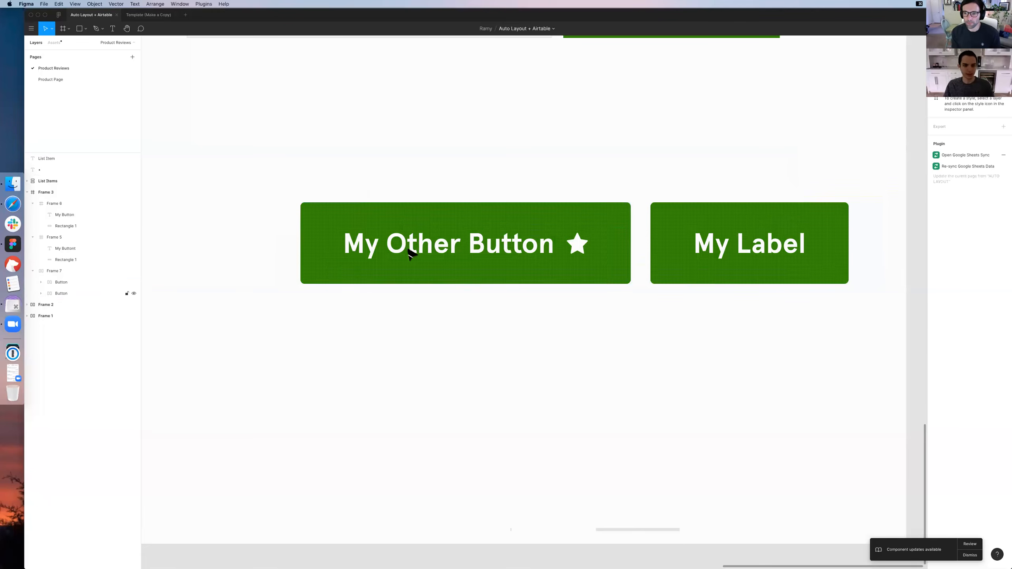
{"action": "double_click", "coordinate": [474, 251]}
{"action": "left_click_drag", "start_coordinate": [496, 250], "coordinate": [502, 120]}
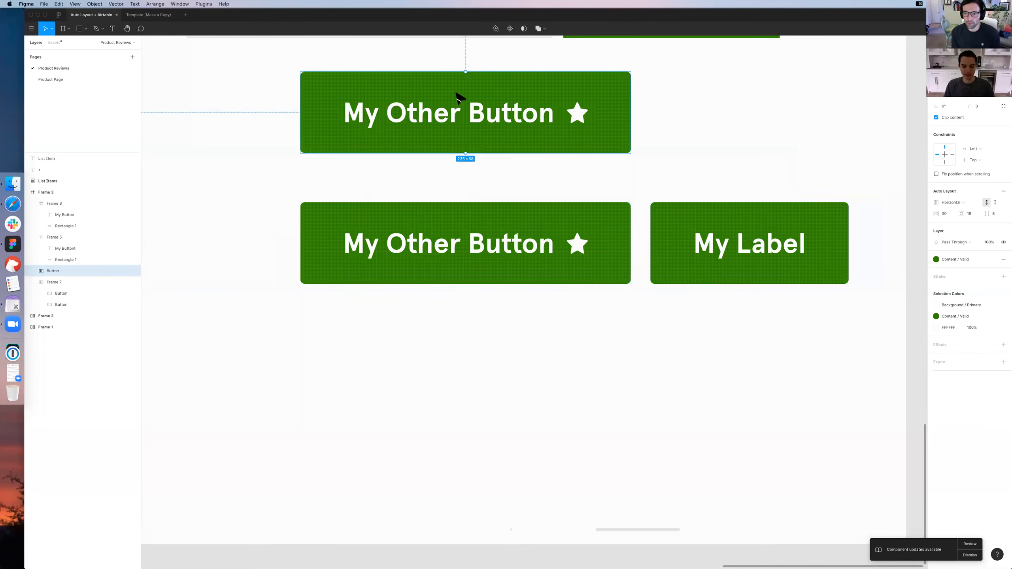
{"action": "key", "text": "alt+super+k"}
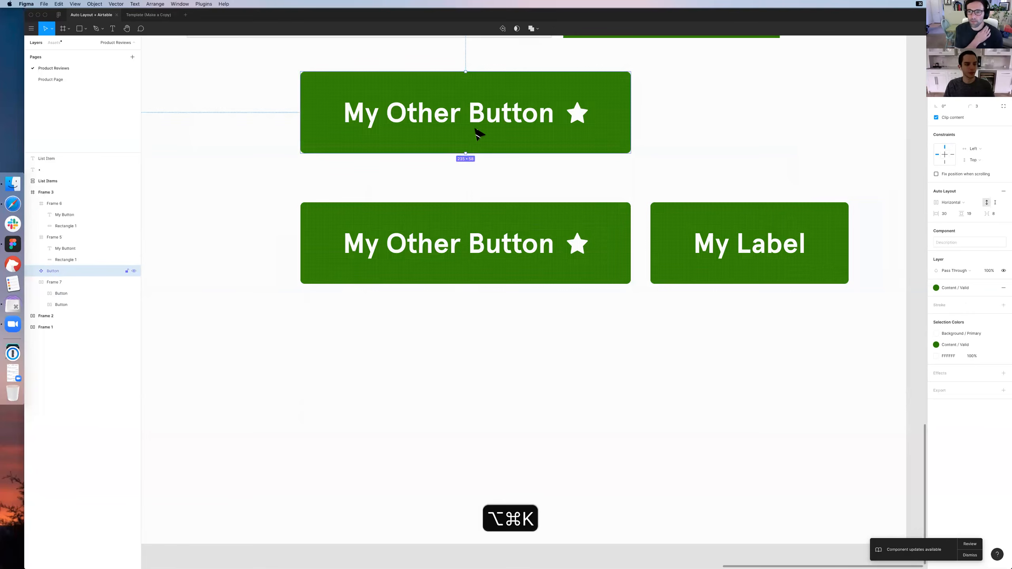
Insert an instance of the new button component into the Auto Layout frame, between My Other Button and My Label
{"action": "left_click", "coordinate": [32, 282]}
{"action": "left_click", "coordinate": [33, 271]}
{"action": "left_click", "coordinate": [33, 305]}
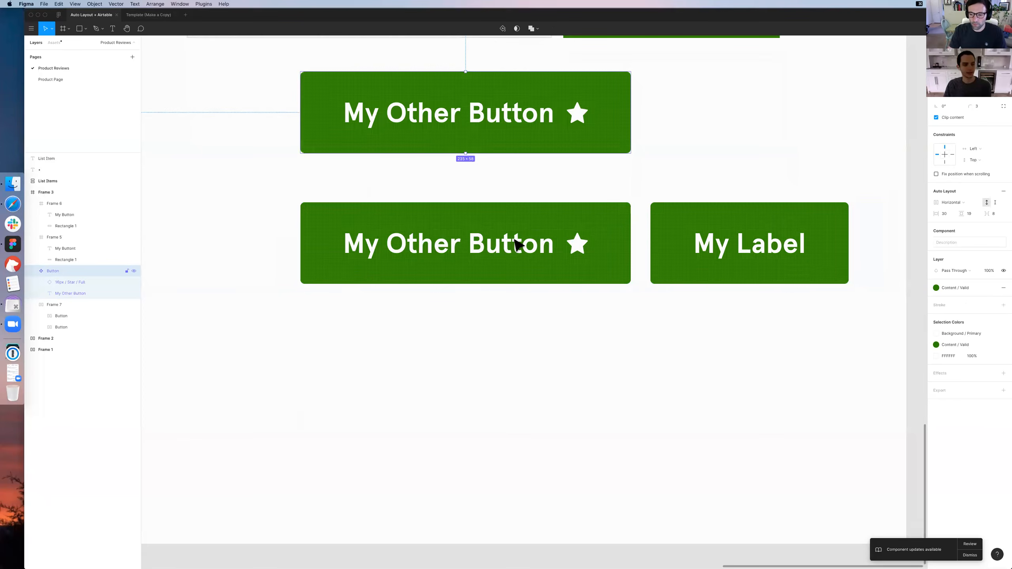
{"action": "left_click_drag", "start_coordinate": [513, 109], "coordinate": [514, 240]}
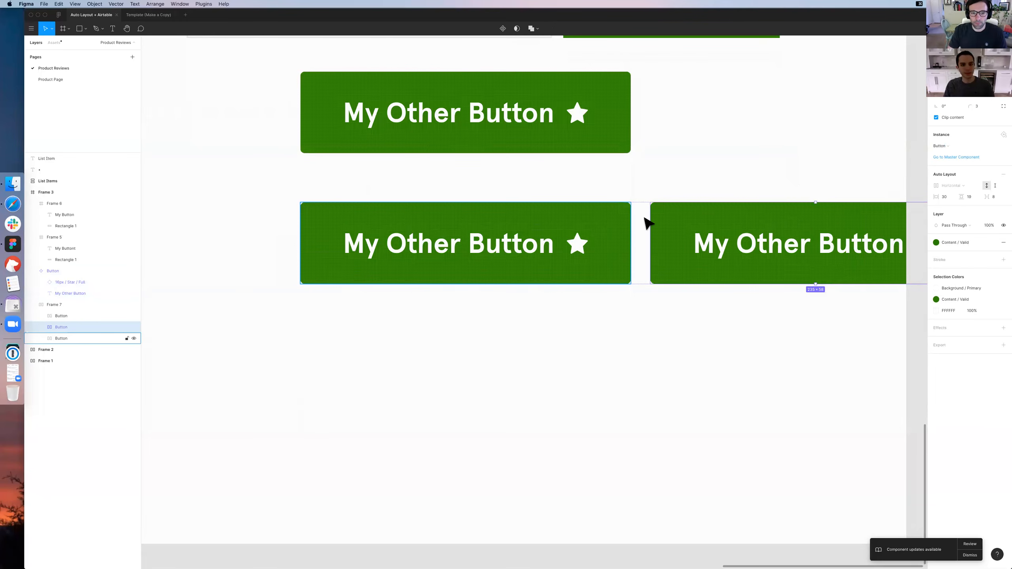
Remove the standalone My Other Button from the Auto Layout frame, leaving the component instance beside My Label
{"action": "left_click", "coordinate": [626, 213]}
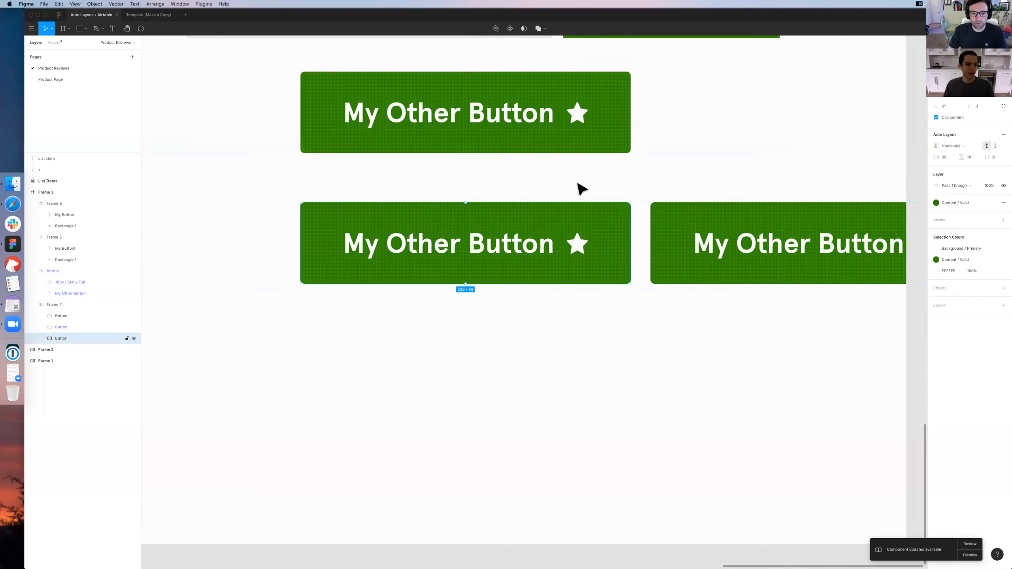
{"action": "key", "text": "super+z"}
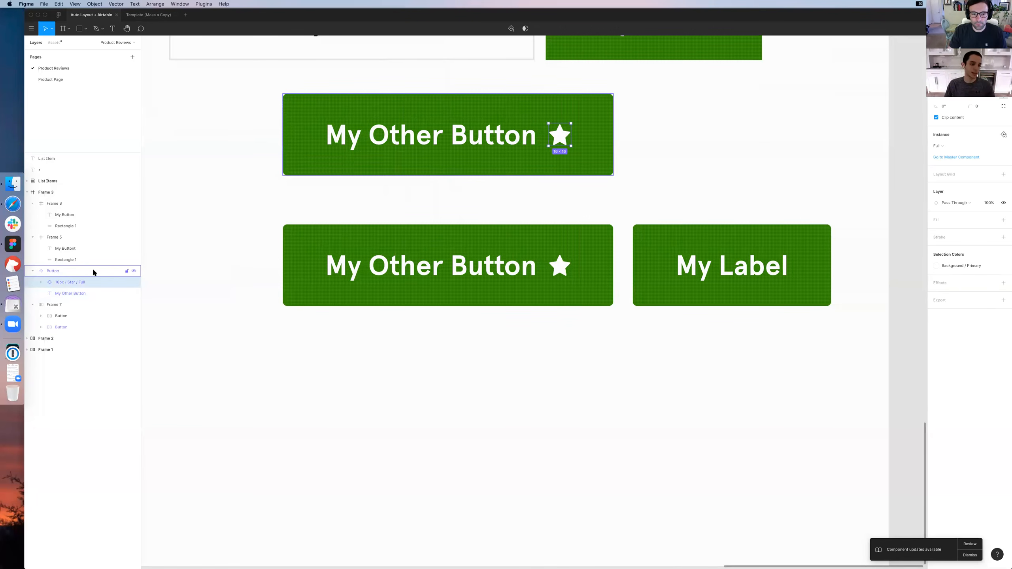
{"action": "left_click", "coordinate": [66, 271]}
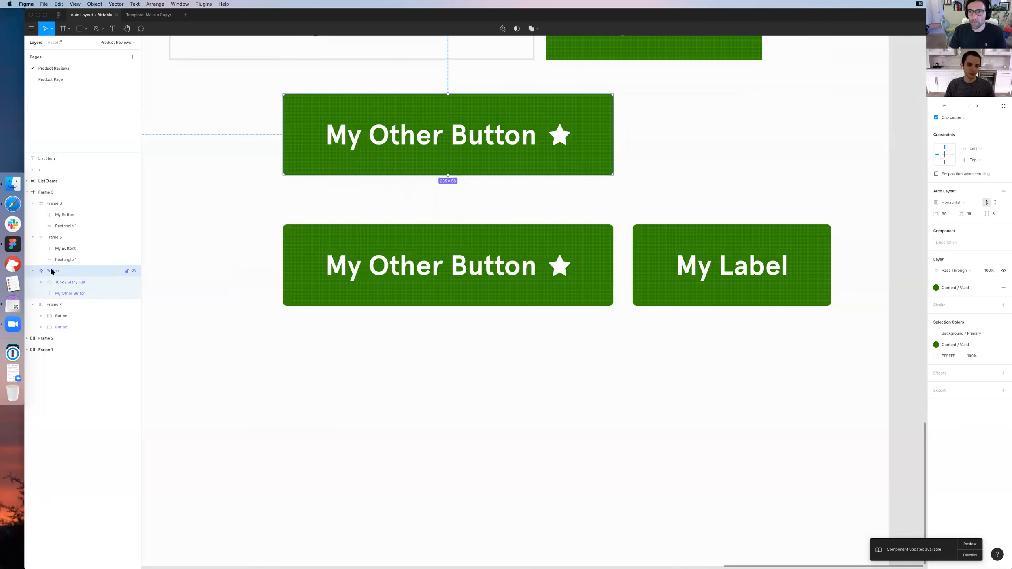
Hide the star icon inside the button instance in the Auto Layout frame
{"action": "left_click", "coordinate": [487, 271]}
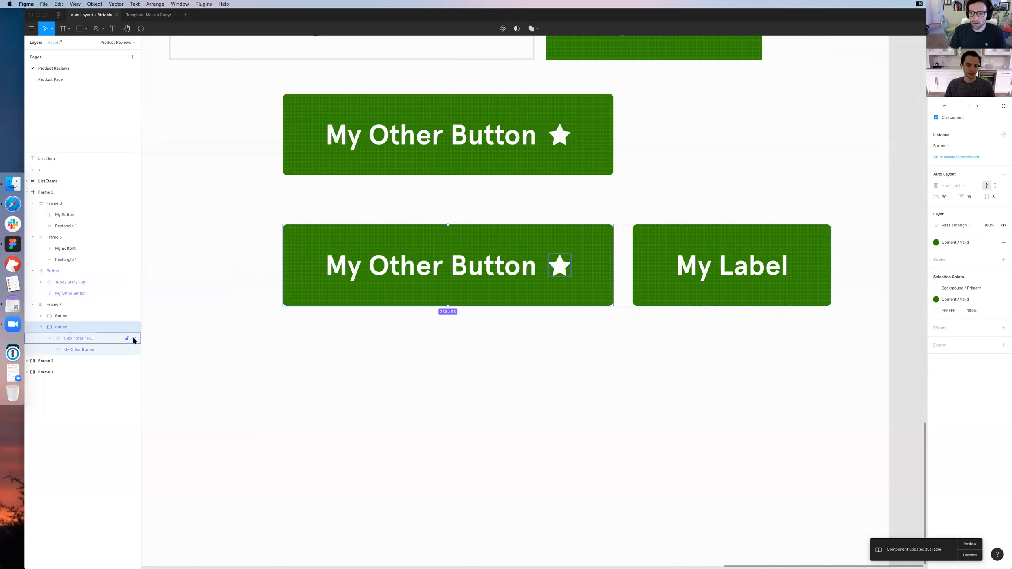
{"action": "left_click", "coordinate": [134, 338]}
{"action": "left_click", "coordinate": [133, 338]}
{"action": "left_click", "coordinate": [134, 338]}
{"action": "left_click", "coordinate": [71, 338]}
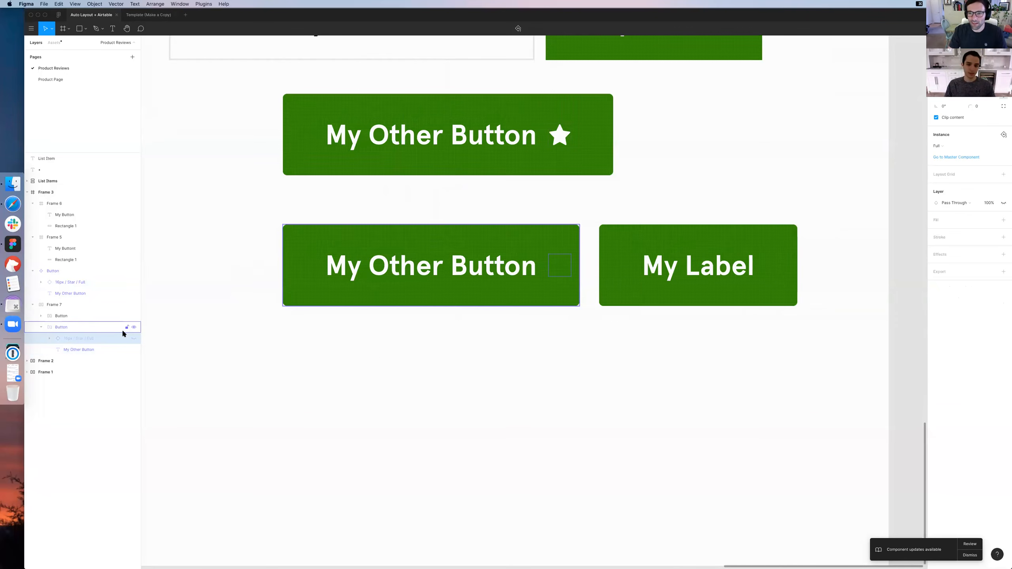
{"action": "left_click", "coordinate": [384, 363]}
{"action": "left_click", "coordinate": [508, 158]}
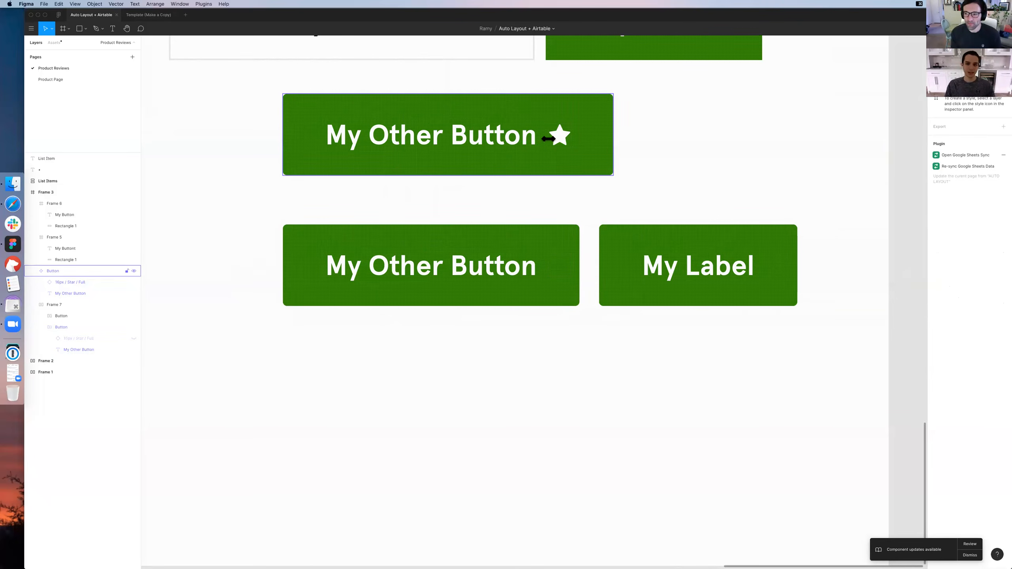
Hide the star icon layer inside the main My Other Button component
{"action": "double_click", "coordinate": [561, 139]}
{"action": "key", "text": "Escape"}
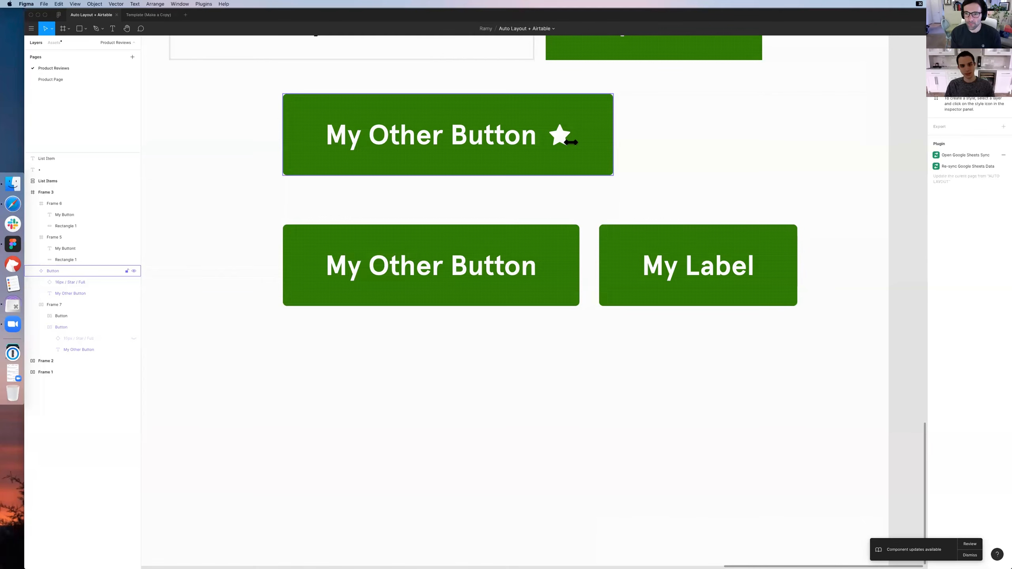
{"action": "left_click", "coordinate": [94, 281]}
{"action": "key", "text": "shift+super+h"}
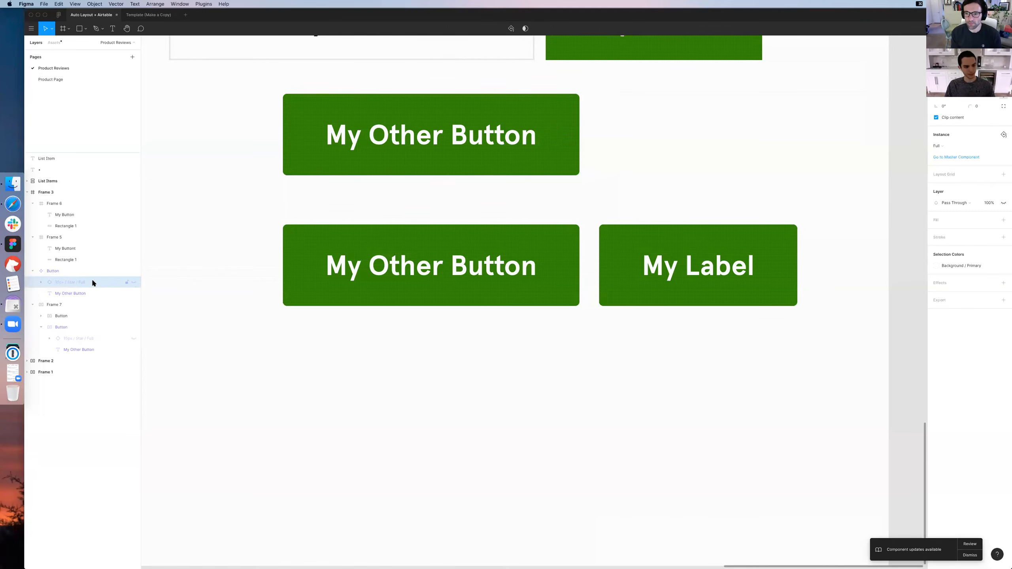
Rename the hidden star layer in the main button component to a generic Icon name
{"action": "double_click", "coordinate": [111, 280]}
{"action": "type", "text": "Ic"}
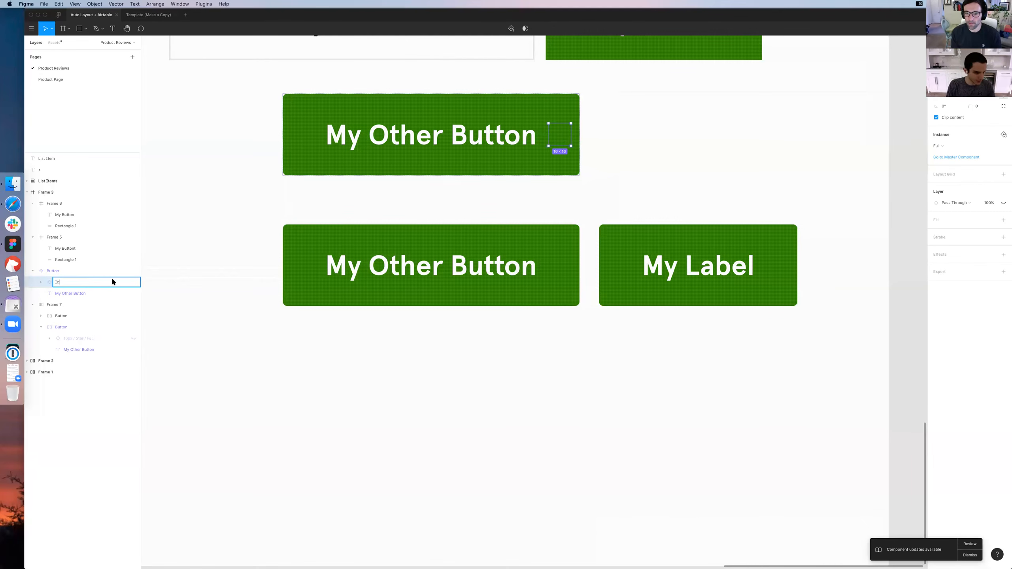
{"action": "type", "text": "on (Option"}
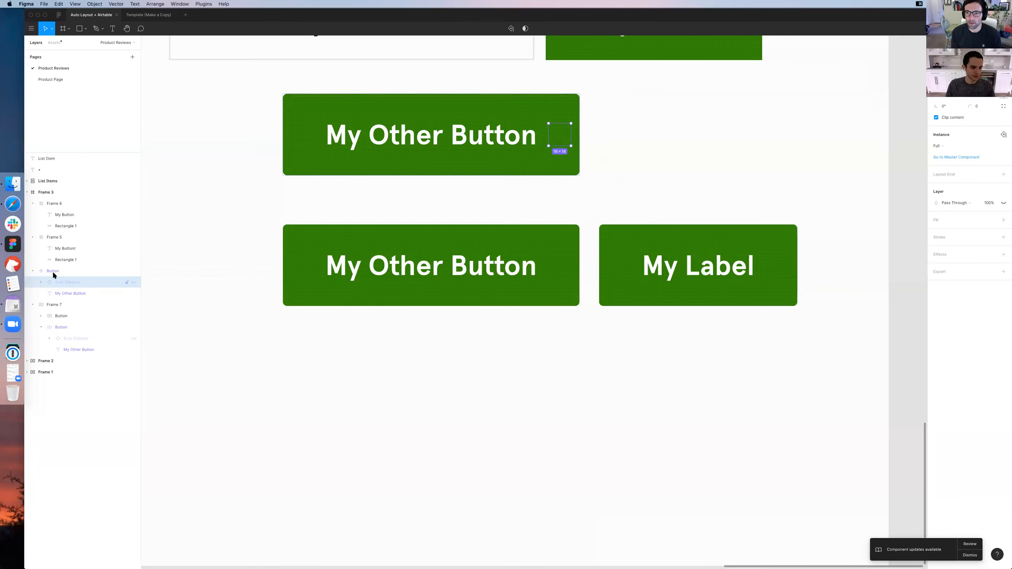
{"action": "key", "text": "Tab"}
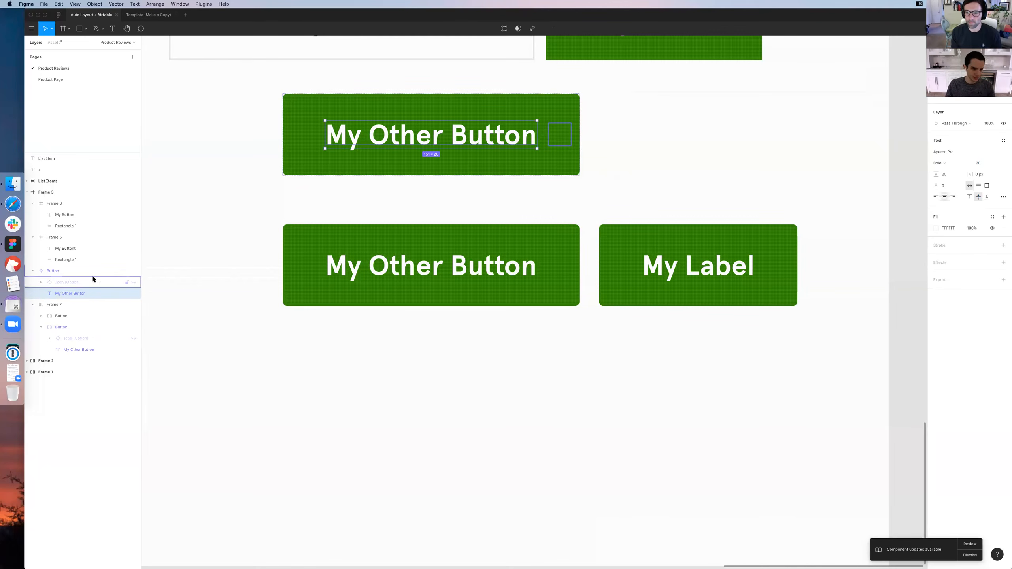
Reset the button instance in the Auto Layout frame and show its icon layer
{"action": "left_click", "coordinate": [413, 373]}
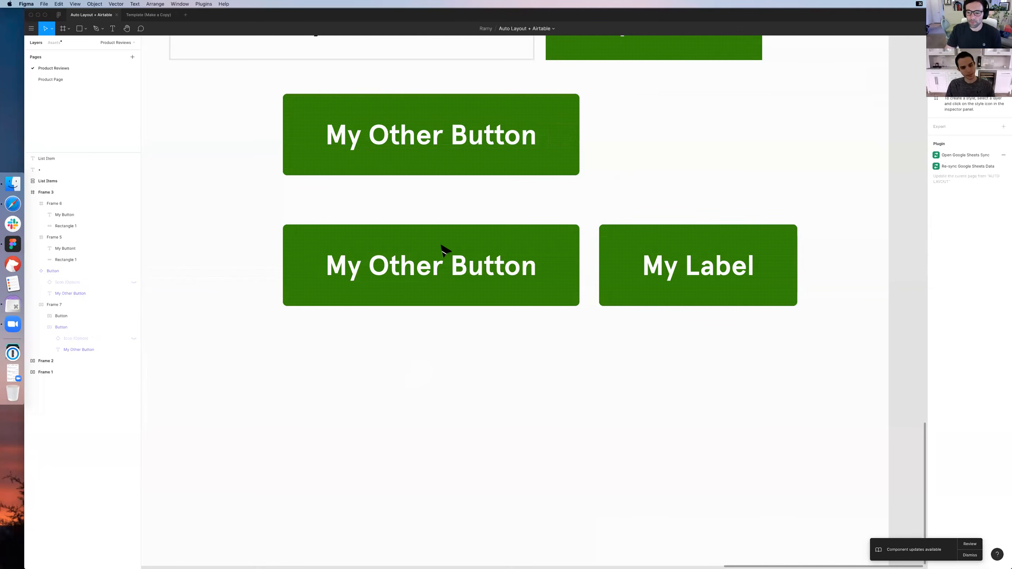
{"action": "left_click", "coordinate": [399, 249]}
{"action": "right_click", "coordinate": [399, 244]}
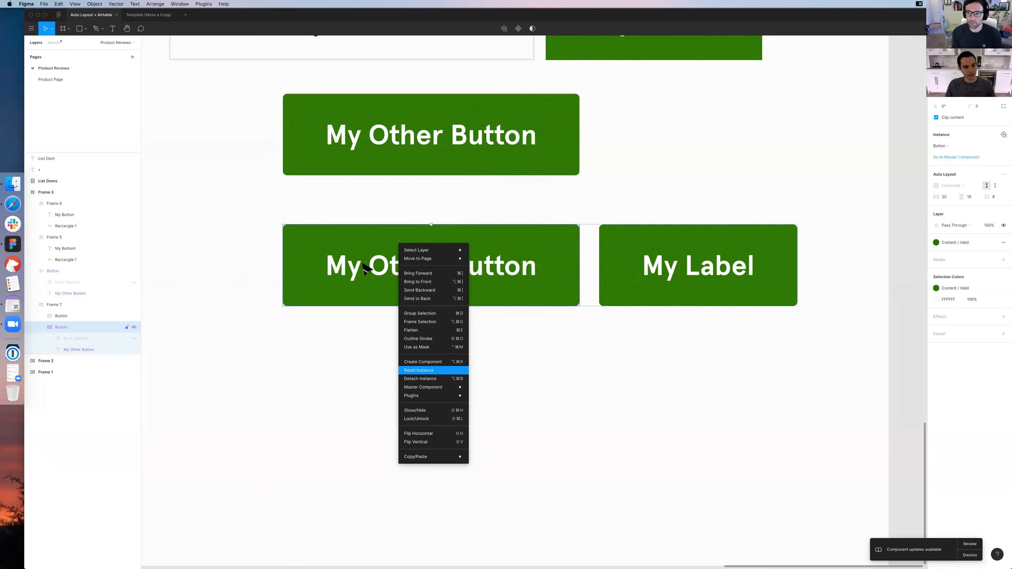
{"action": "key", "text": "Return"}
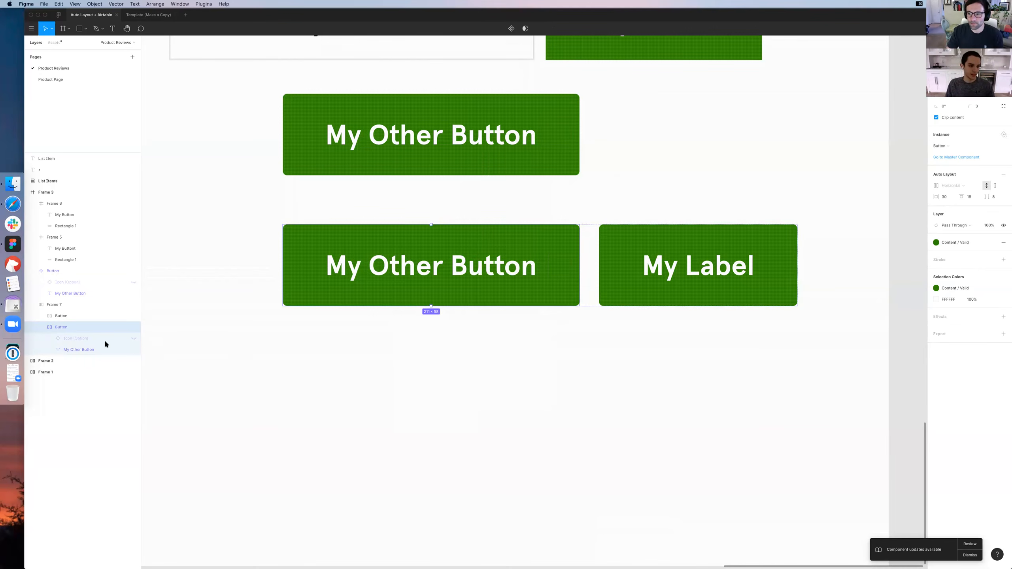
{"action": "left_click", "coordinate": [133, 338]}
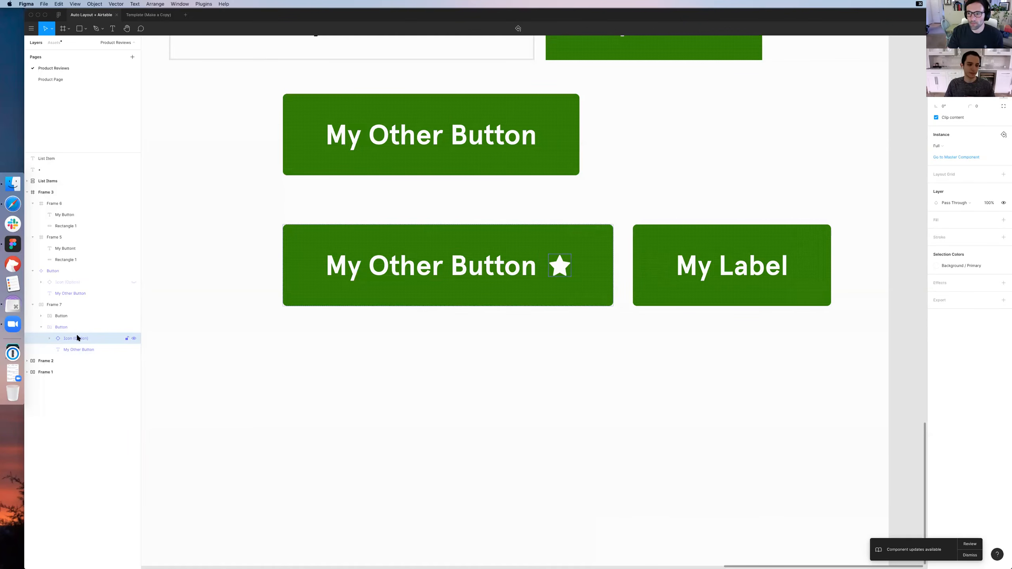
Swap the star in the button instance for the 16px Checkmark icon from the Global Components library
{"action": "left_click", "coordinate": [62, 43]}
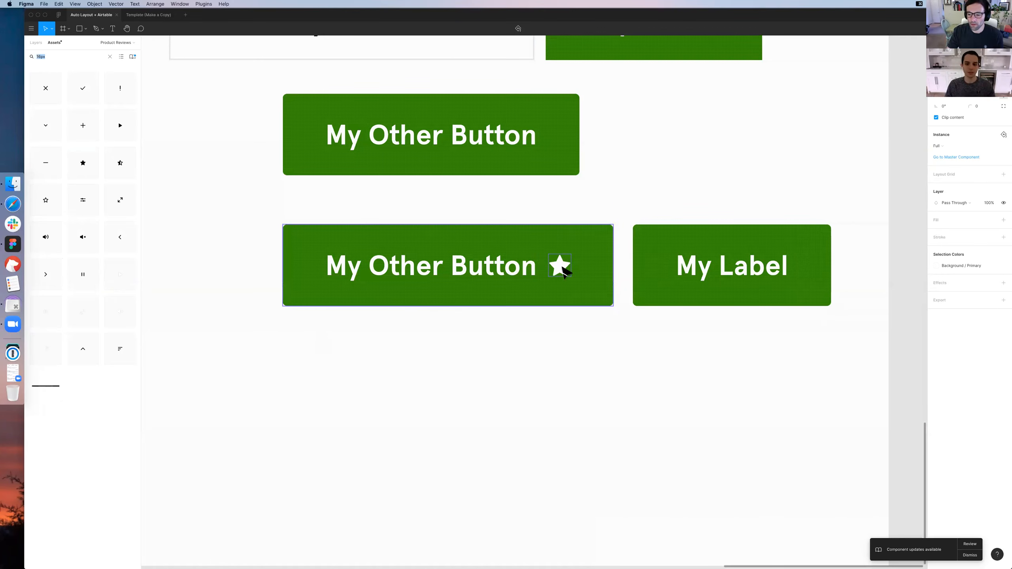
{"action": "double_click", "coordinate": [560, 266]}
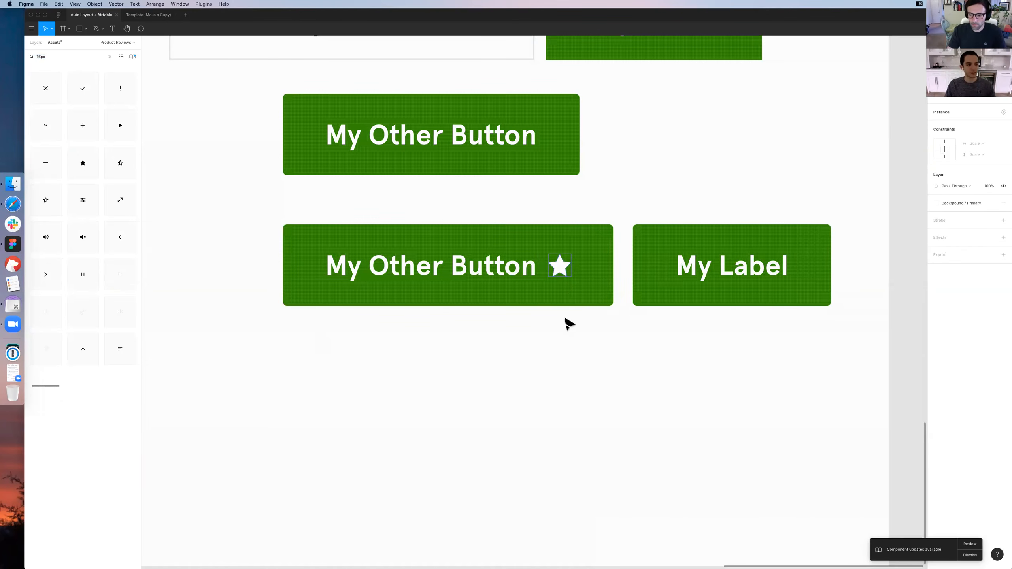
{"action": "left_click", "coordinate": [563, 327]}
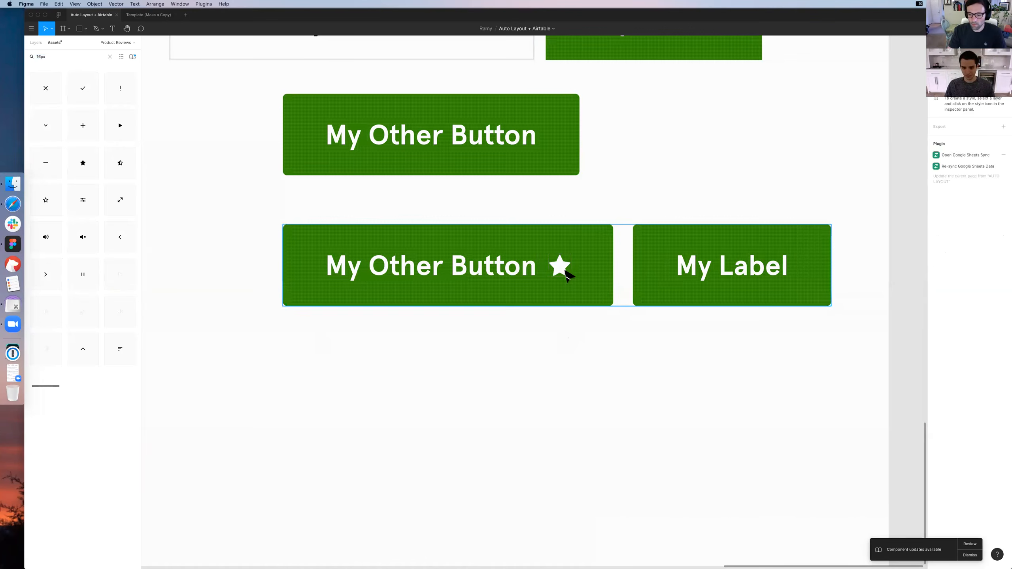
{"action": "double_click", "coordinate": [568, 271]}
{"action": "double_click", "coordinate": [568, 271]}
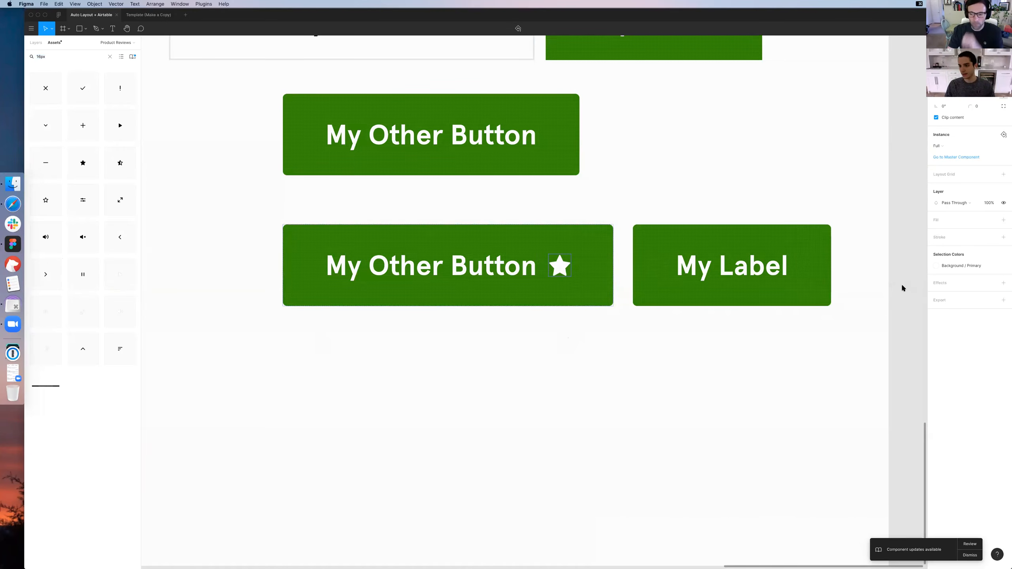
{"action": "left_click", "coordinate": [938, 146]}
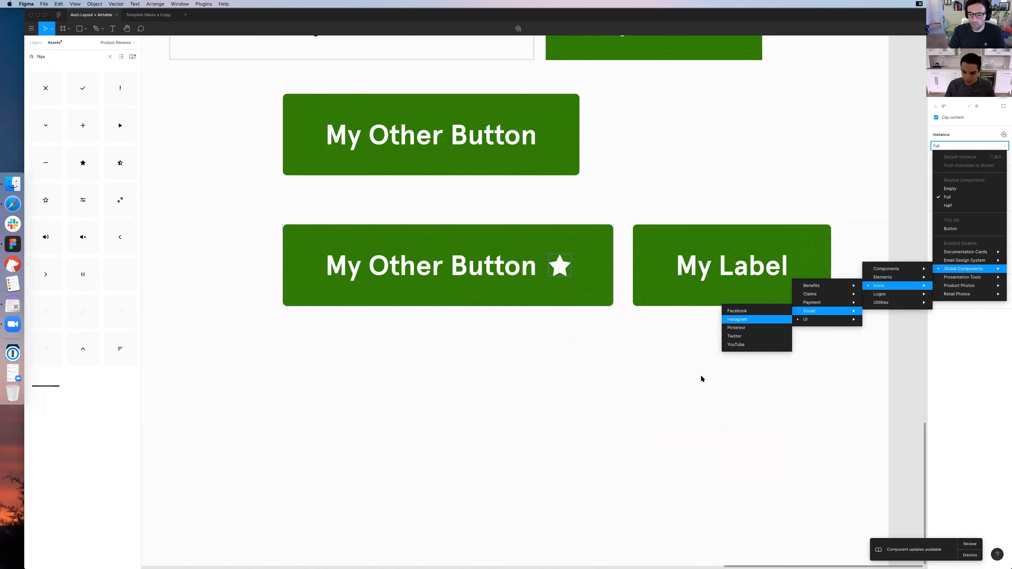
{"action": "mouse_move", "coordinate": [806, 319]}
{"action": "mouse_move", "coordinate": [738, 328]}
{"action": "left_click", "coordinate": [707, 338]}
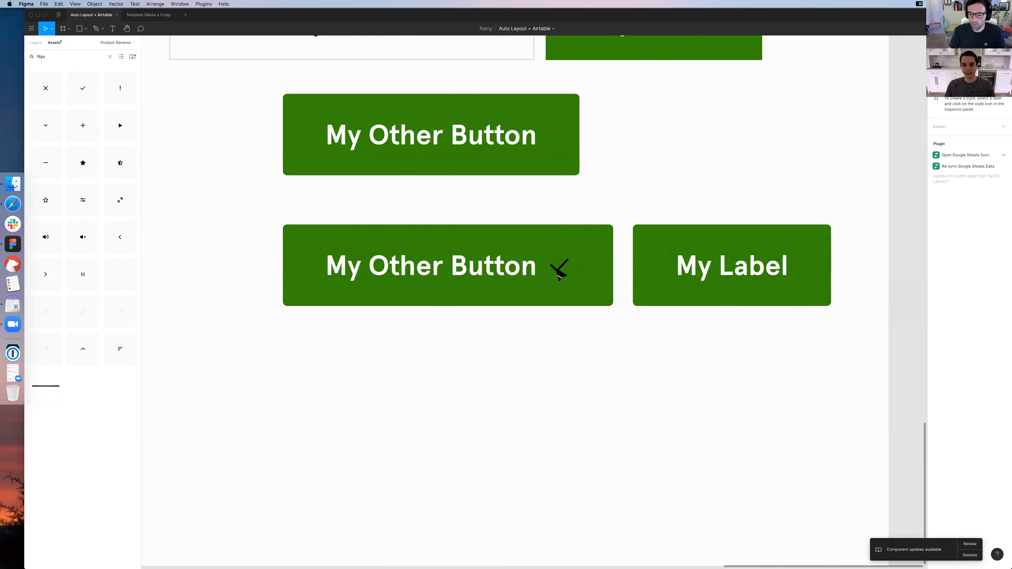
Apply a white color style to the checkmark icon's stroke in the button instance
{"action": "left_click", "coordinate": [953, 285]}
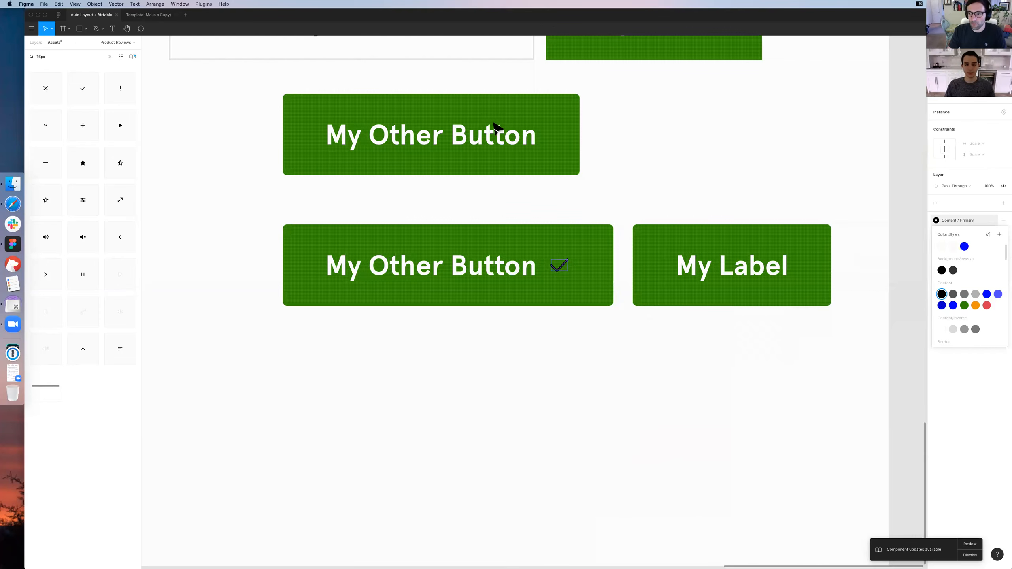
{"action": "left_click", "coordinate": [845, 144]}
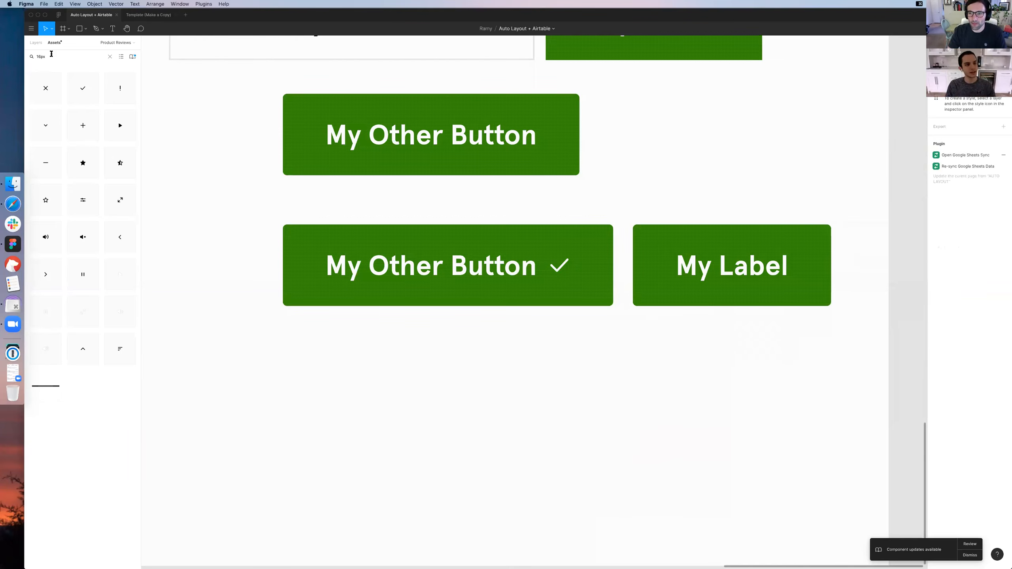
{"action": "left_click", "coordinate": [36, 42]}
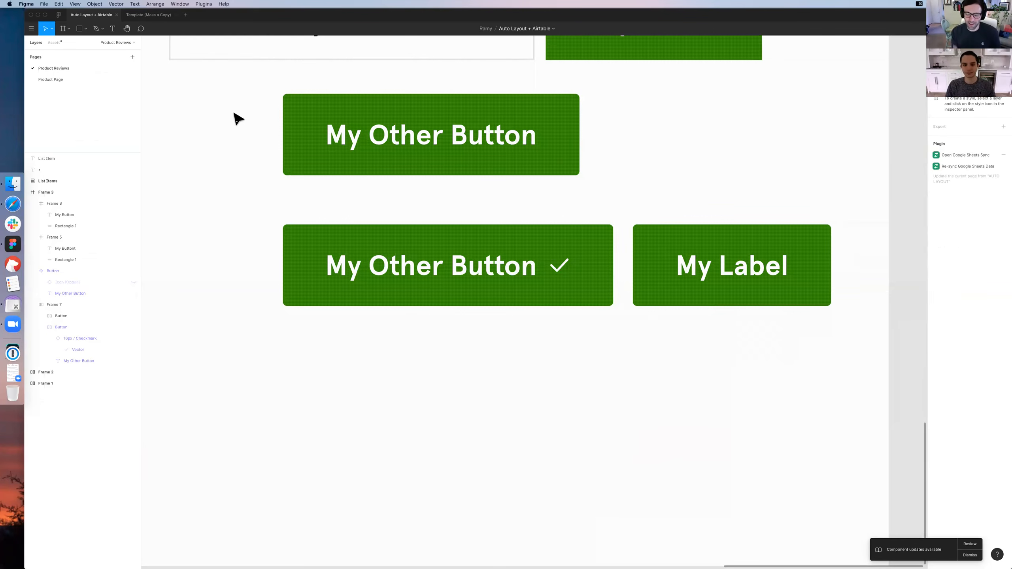
Correct the label of the outlined button in Frame 3 to "My Button"
{"action": "key", "text": "super+minus"}
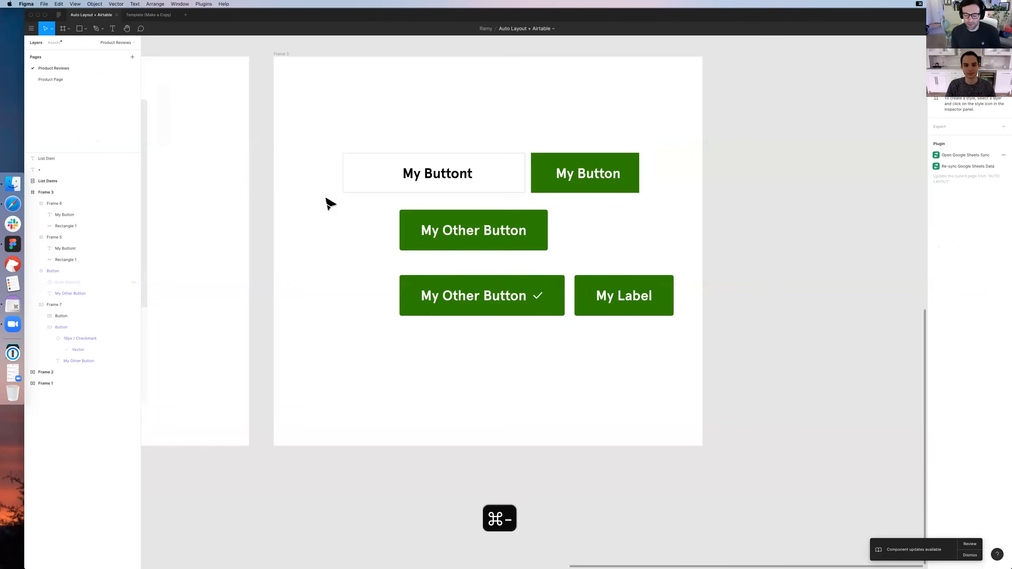
{"action": "double_click", "coordinate": [472, 172]}
{"action": "key", "text": "BackSpace"}
{"action": "left_click", "coordinate": [561, 134]}
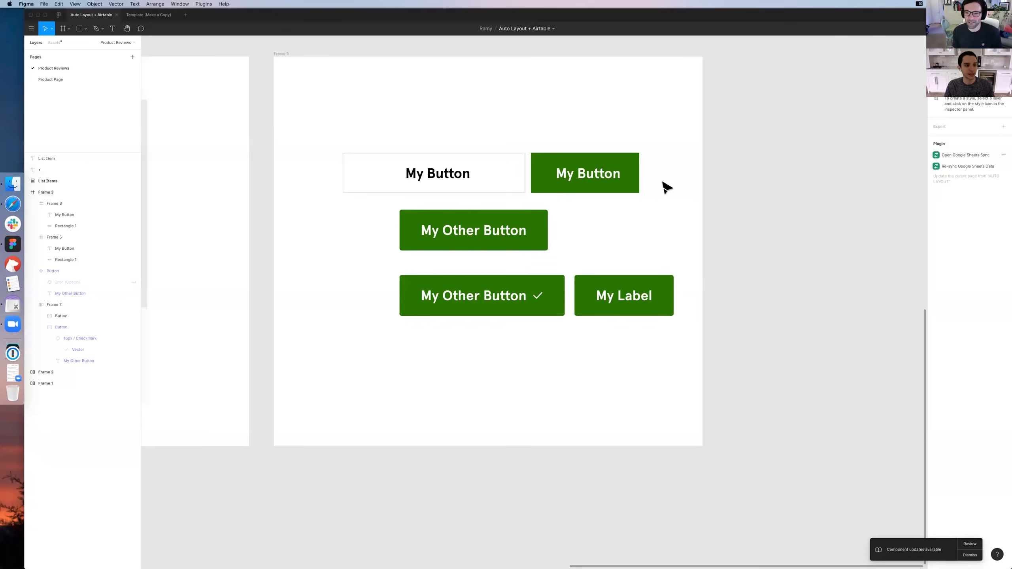
Search the component assets for "modal"
{"action": "left_click_drag", "start_coordinate": [786, 231], "coordinate": [735, 235]}
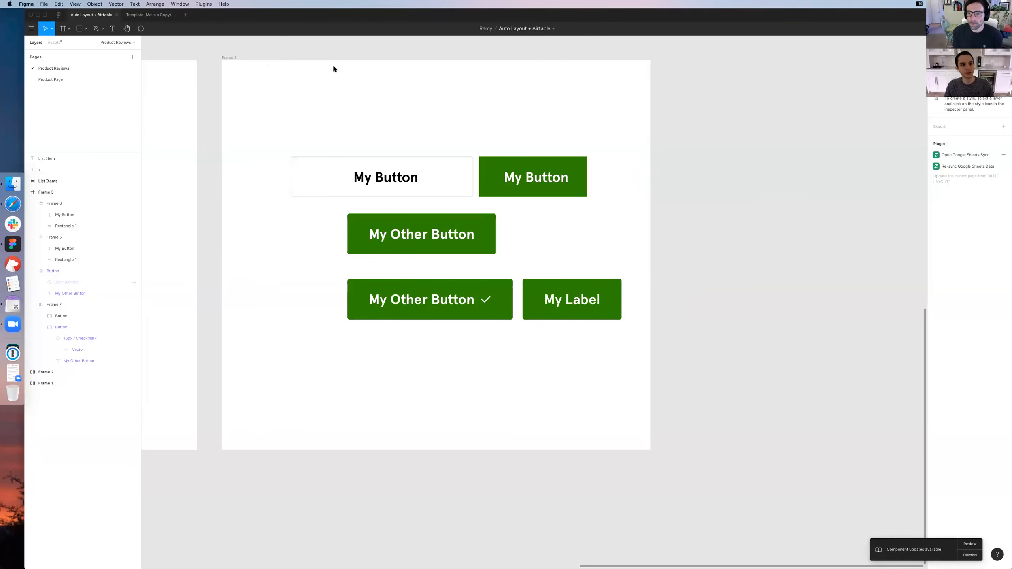
{"action": "left_click", "coordinate": [52, 43]}
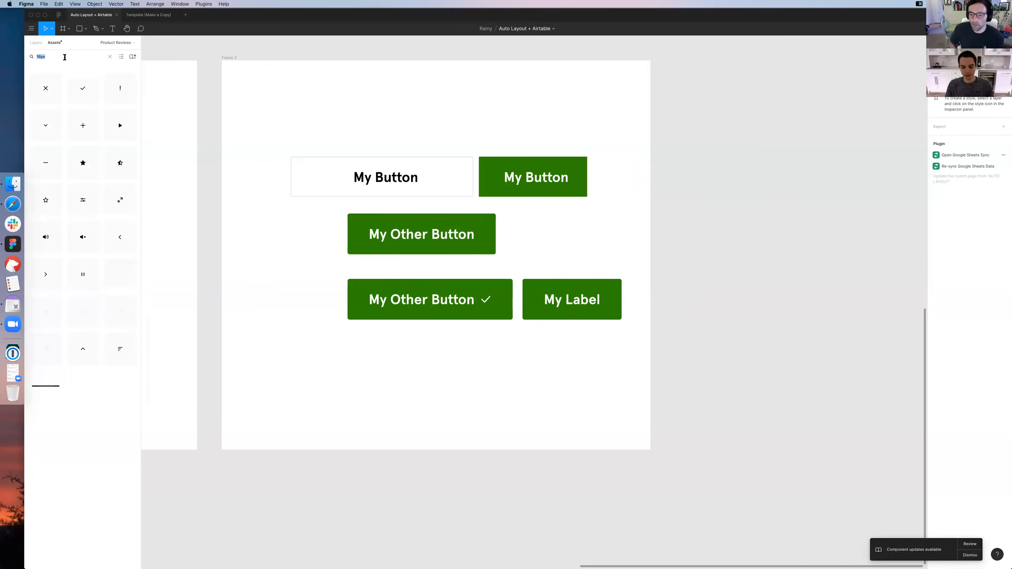
{"action": "type", "text": "moda"}
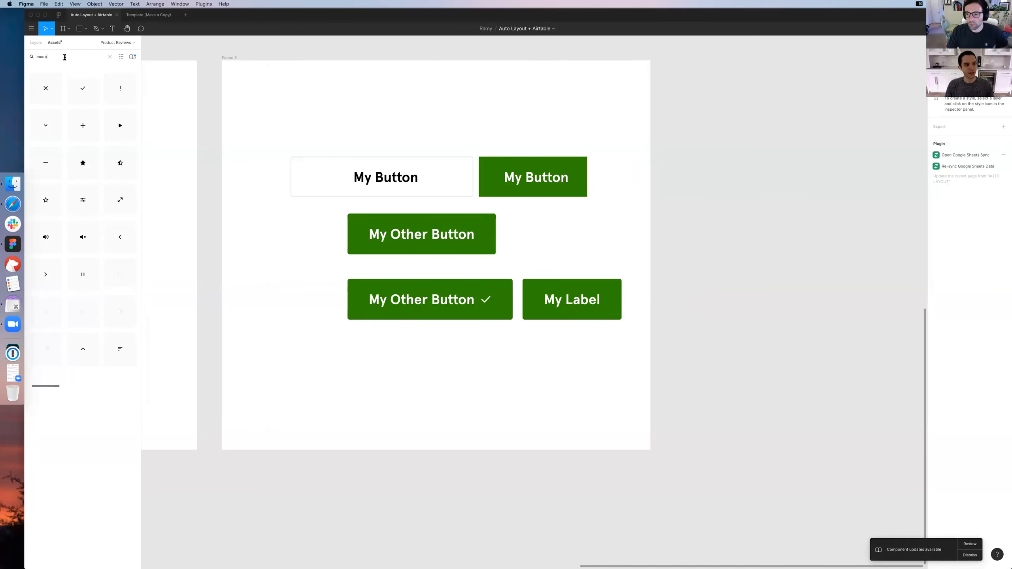
{"action": "type", "text": "l"}
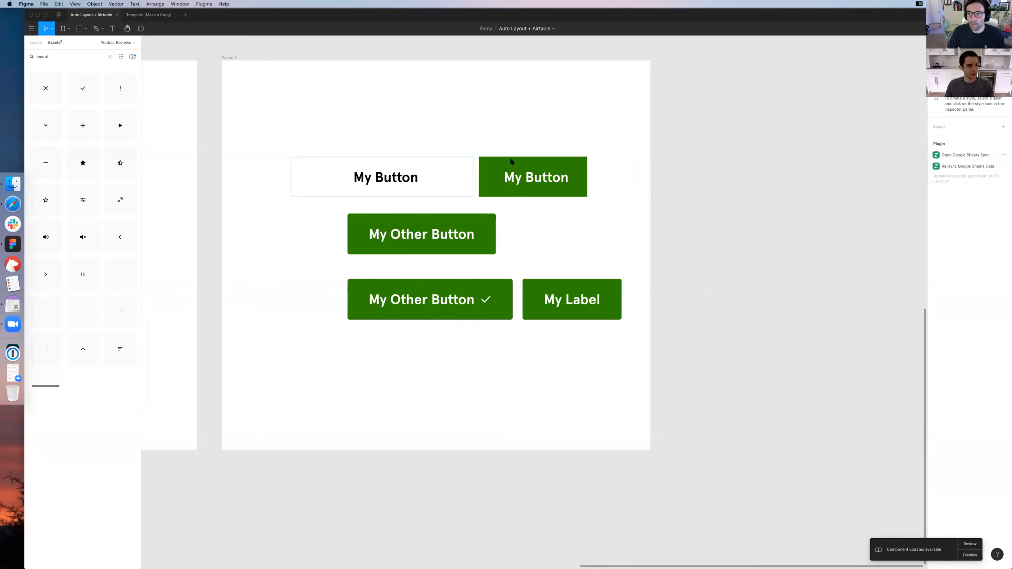
Look through the list of team libraries and which ones are enabled for this file
{"action": "left_click", "coordinate": [133, 57]}
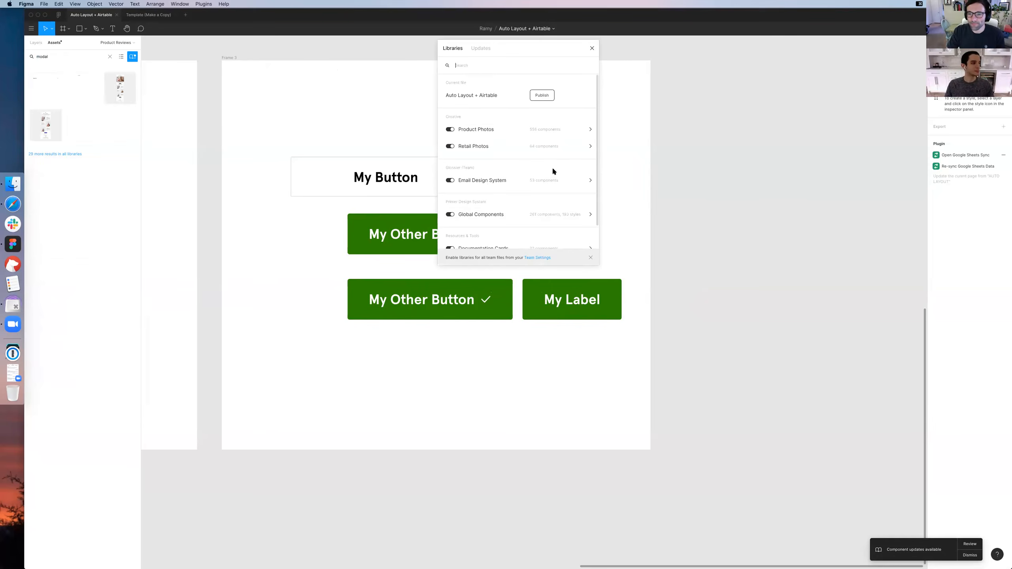
{"action": "scroll", "coordinate": [553, 170], "scroll_direction": "down", "scroll_amount": 3}
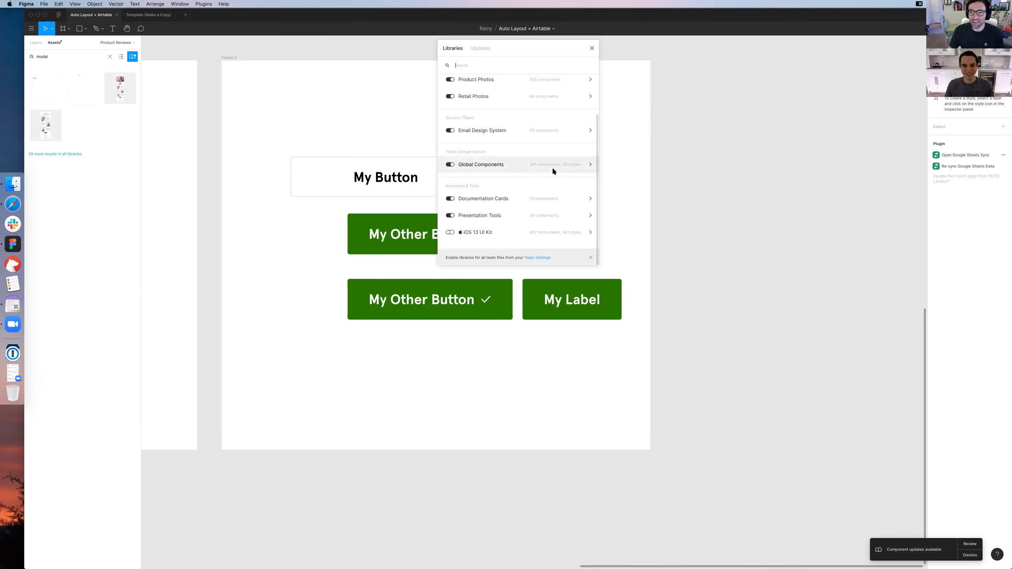
{"action": "scroll", "coordinate": [551, 171], "scroll_direction": "up", "scroll_amount": 3}
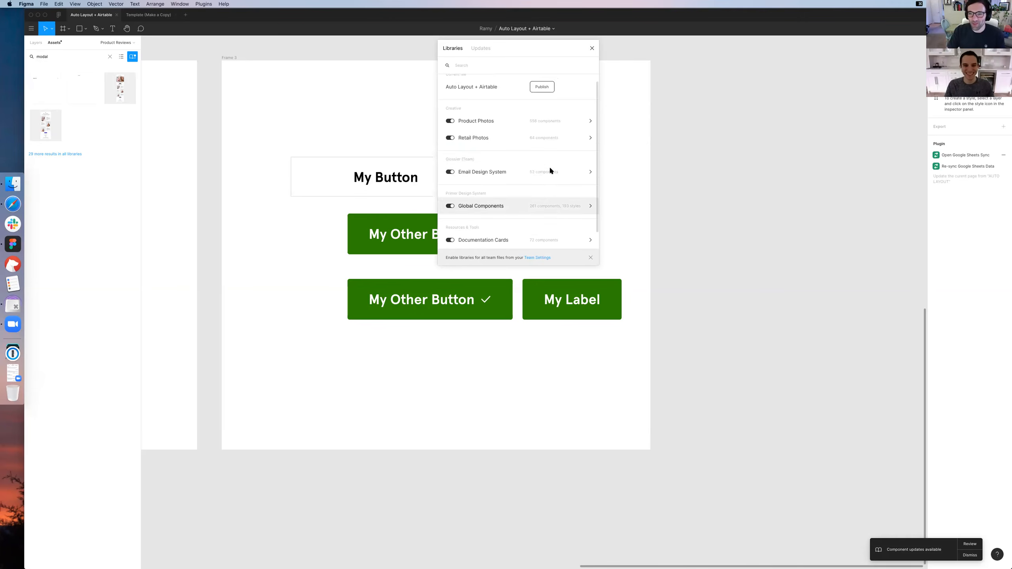
{"action": "scroll", "coordinate": [551, 171], "scroll_direction": "down", "scroll_amount": 3}
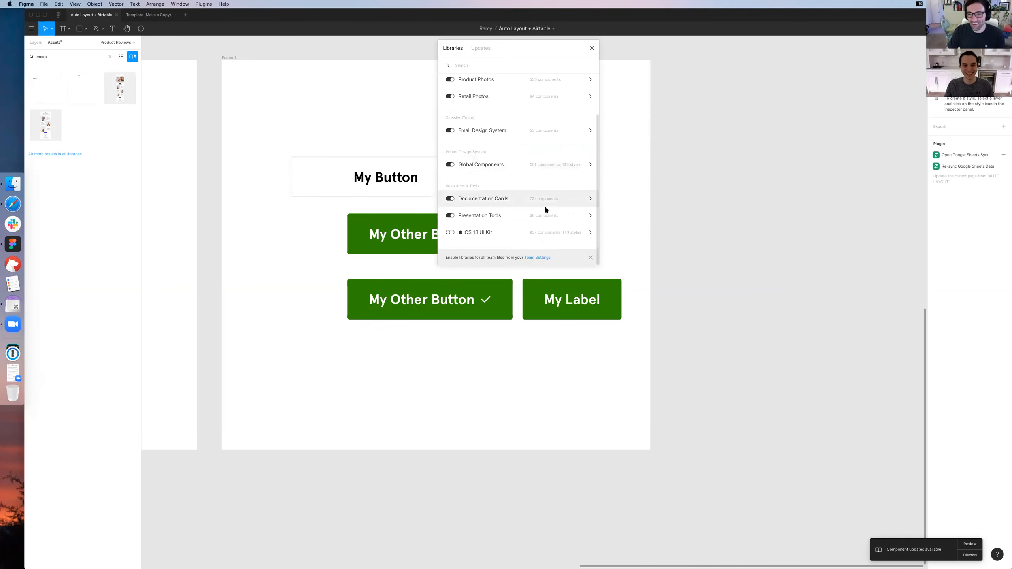
{"action": "left_click", "coordinate": [75, 64]}
Place an instance of the Desktop modal component on the canvas beside the buttons in Frame 3
{"action": "left_click_drag", "start_coordinate": [36, 86], "coordinate": [742, 196]}
{"action": "key", "text": "space"}
{"action": "left_click_drag", "start_coordinate": [722, 189], "coordinate": [383, 219]}
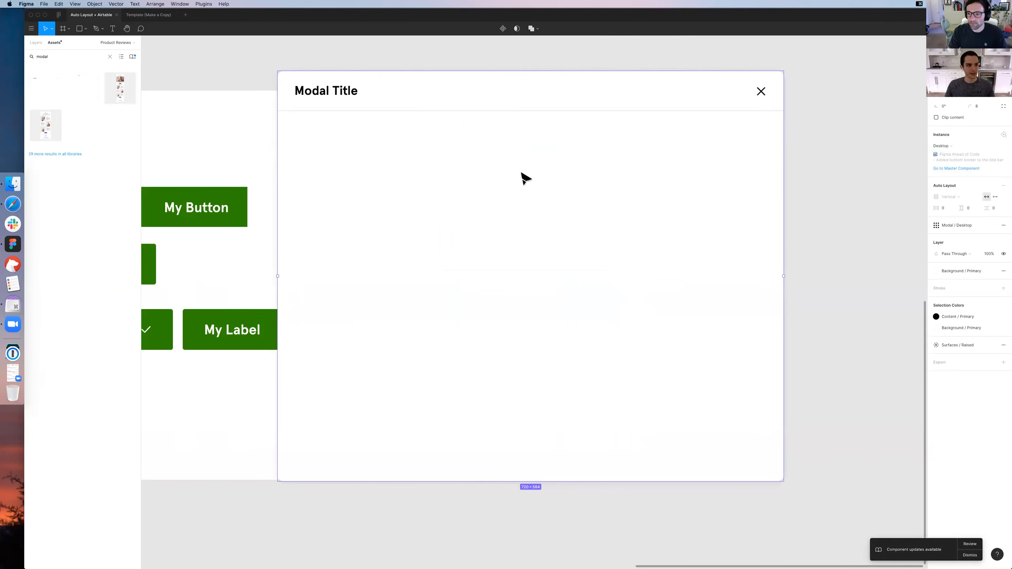
Move the Desktop modal instance clear of Frame 3 and expand its layers to select the hidden Sample Text frame
{"action": "left_click_drag", "start_coordinate": [297, 130], "coordinate": [522, 174]}
{"action": "left_click", "coordinate": [31, 43]}
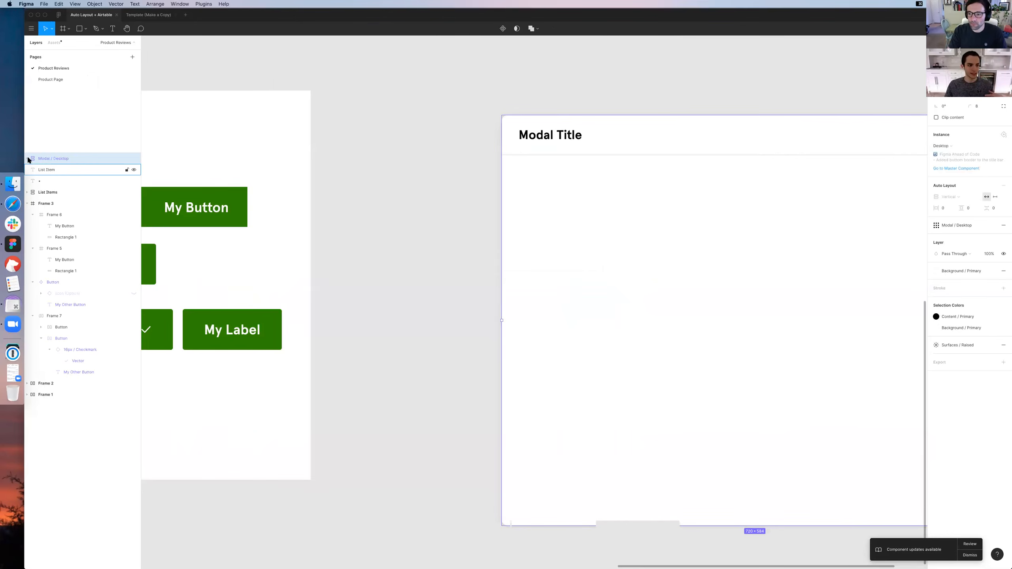
{"action": "left_click", "coordinate": [28, 158]}
{"action": "left_click", "coordinate": [33, 170]}
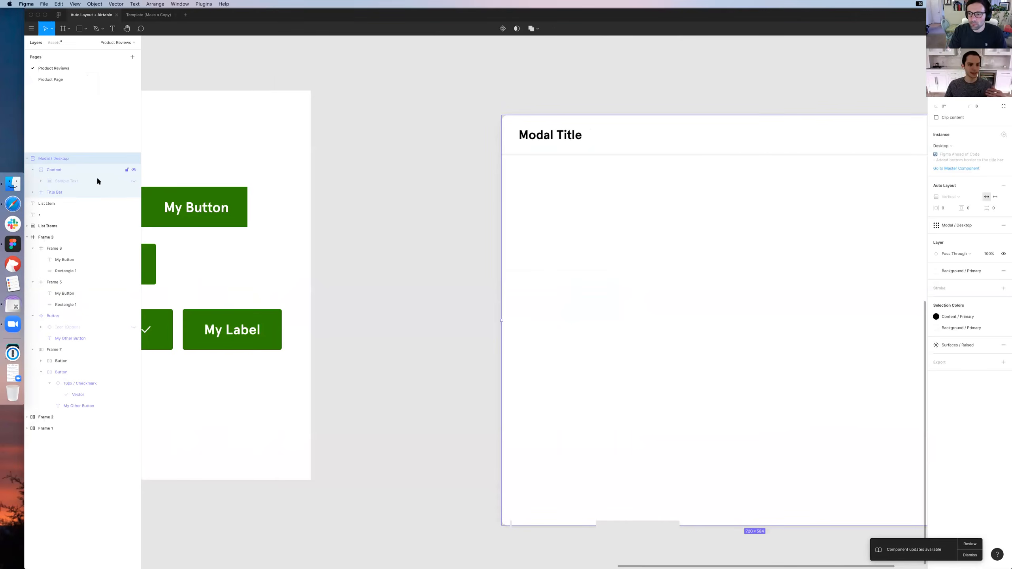
{"action": "left_click", "coordinate": [99, 179]}
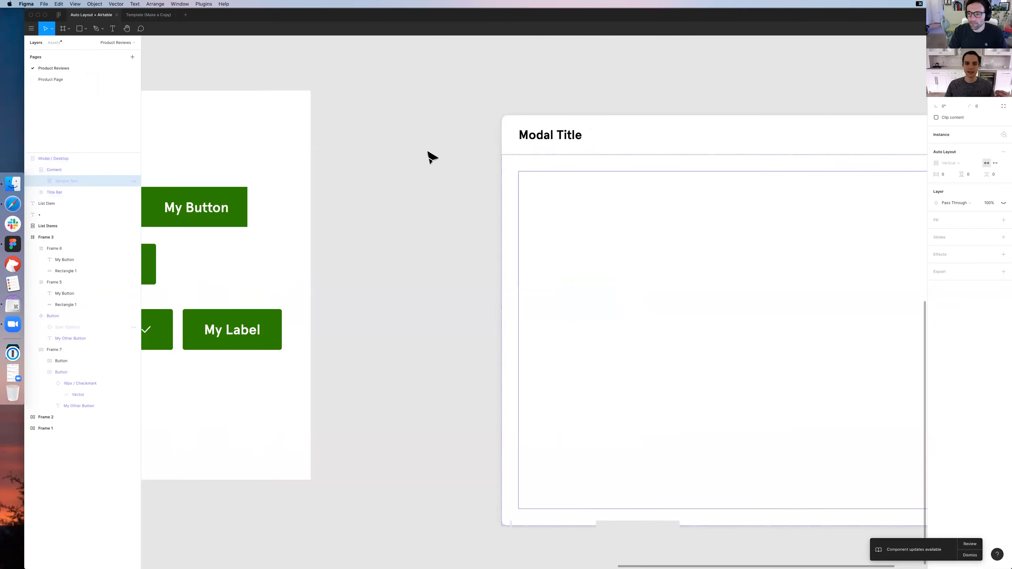
Make the hidden Sample Text layer in the modal's Content frame visible and check the frames' Auto Layout settings
{"action": "scroll", "coordinate": [428, 152], "scroll_direction": "right", "scroll_amount": 7}
{"action": "scroll", "coordinate": [429, 151], "scroll_direction": "left", "scroll_amount": 2}
{"action": "scroll", "coordinate": [429, 151], "scroll_direction": "down", "scroll_amount": 1}
{"action": "scroll", "coordinate": [432, 155], "scroll_direction": "left", "scroll_amount": 2}
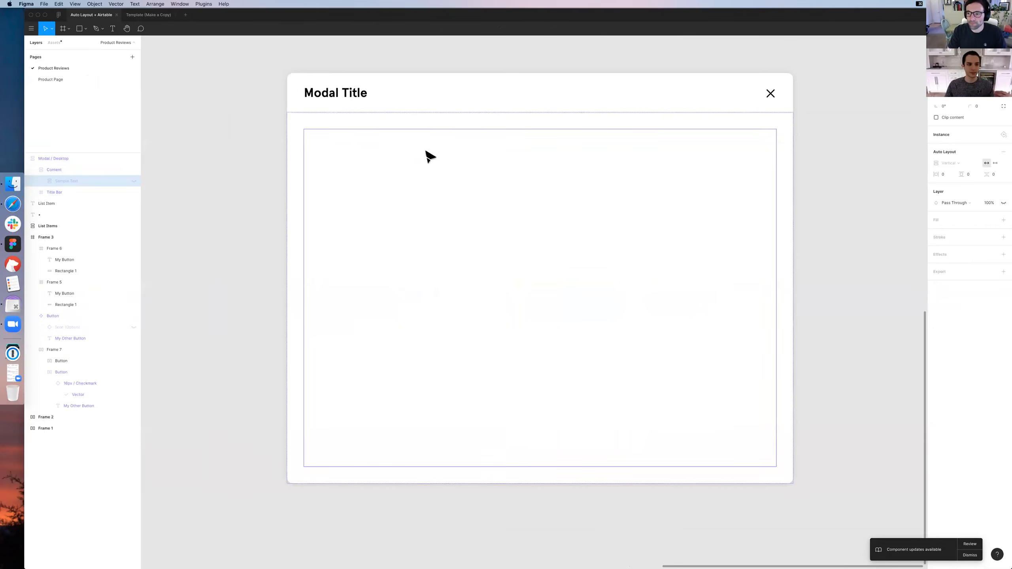
{"action": "left_click", "coordinate": [417, 154]}
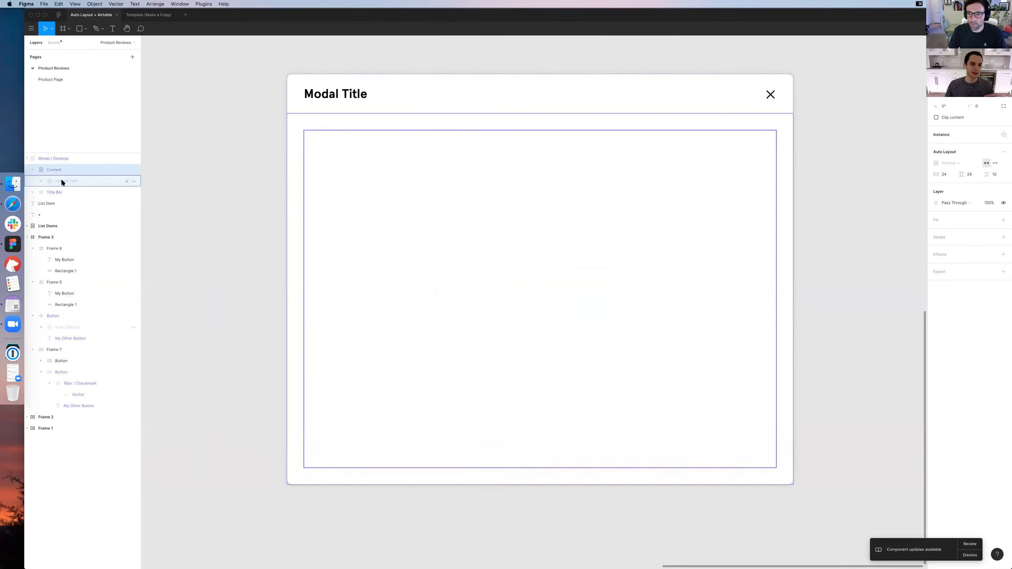
{"action": "left_click", "coordinate": [40, 181]}
{"action": "left_click", "coordinate": [40, 181]}
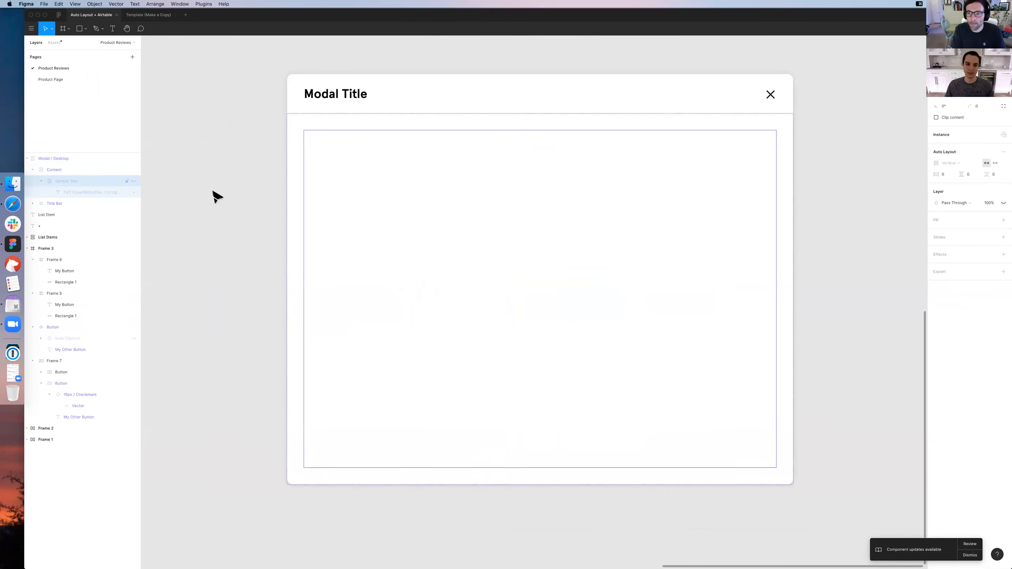
{"action": "key", "text": "super+shift+h"}
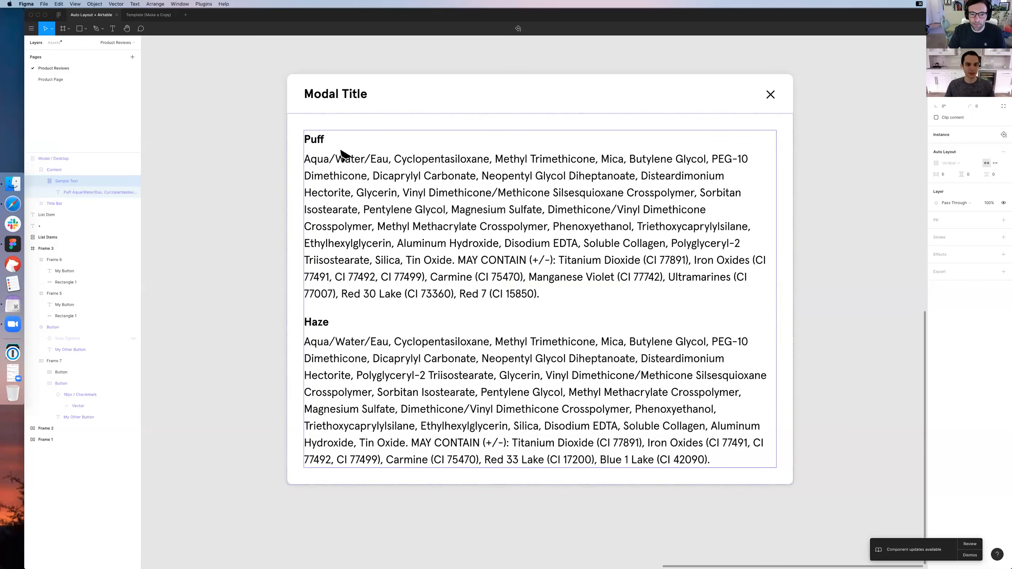
{"action": "left_click", "coordinate": [72, 169]}
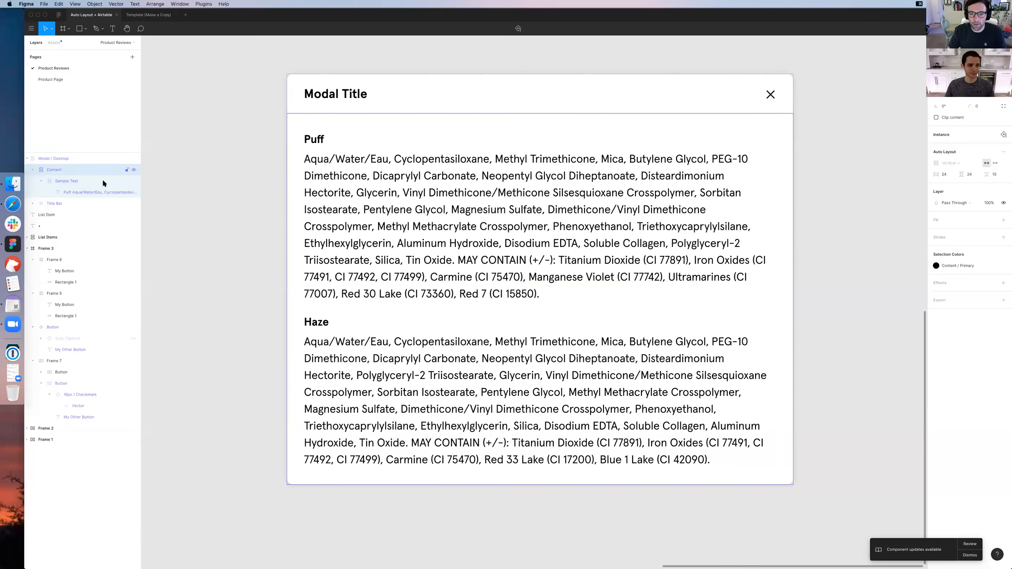
{"action": "left_click", "coordinate": [103, 181]}
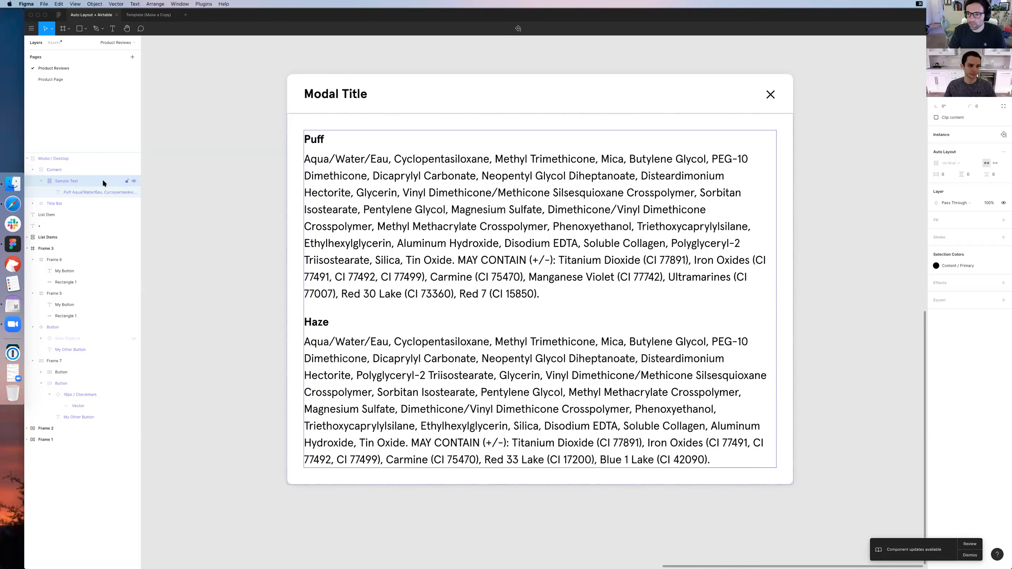
{"action": "left_click", "coordinate": [64, 177]}
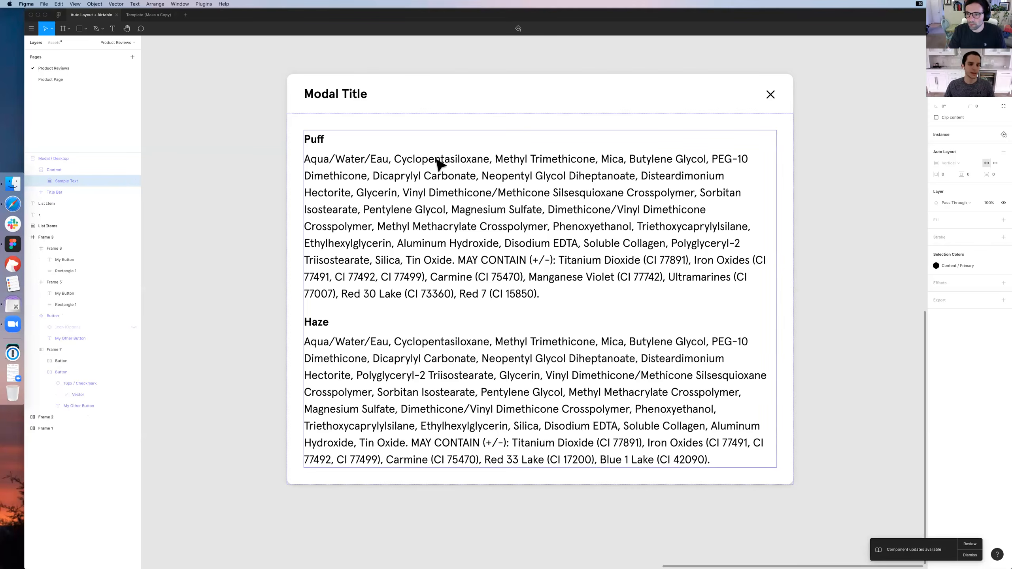
Delete the Desktop modal instance from the canvas
{"action": "key", "text": "Escape"}
{"action": "left_click", "coordinate": [328, 151]}
{"action": "key", "text": "Delete"}
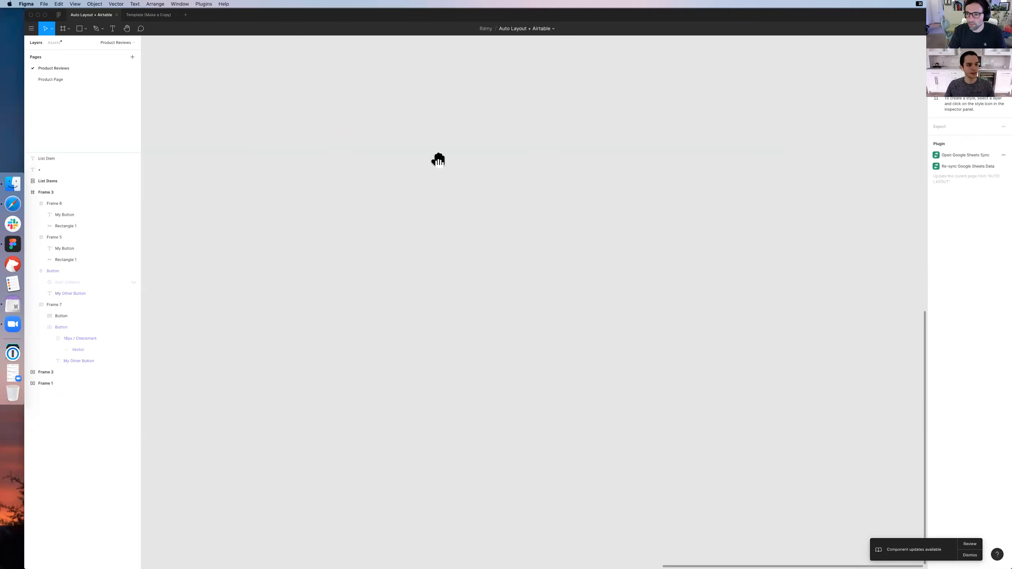
{"action": "left_click_drag", "start_coordinate": [305, 154], "coordinate": [677, 147]}
{"action": "left_click_drag", "start_coordinate": [519, 156], "coordinate": [554, 162]}
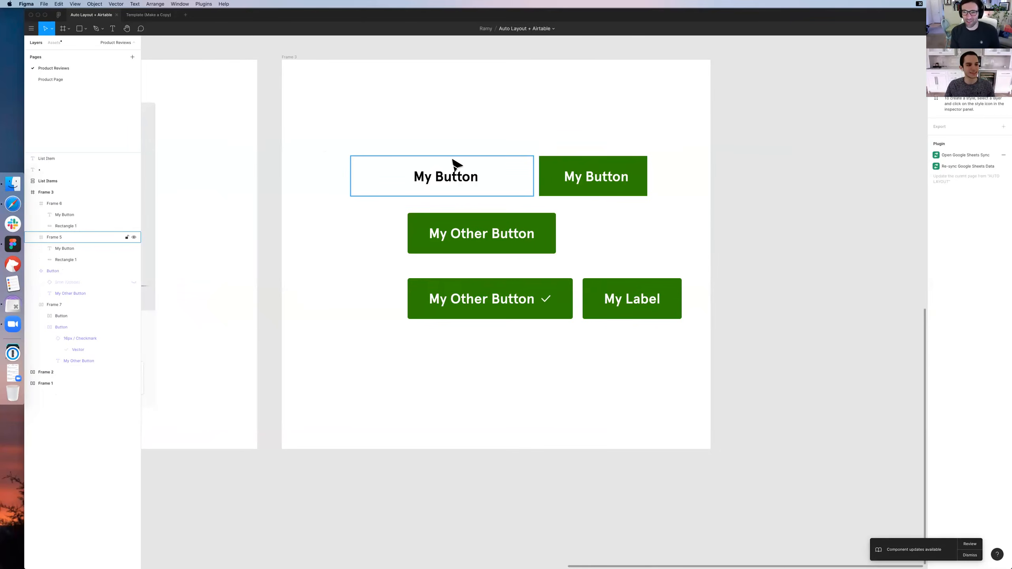
{"action": "scroll", "coordinate": [490, 190], "scroll_direction": "up", "scroll_amount": 3}
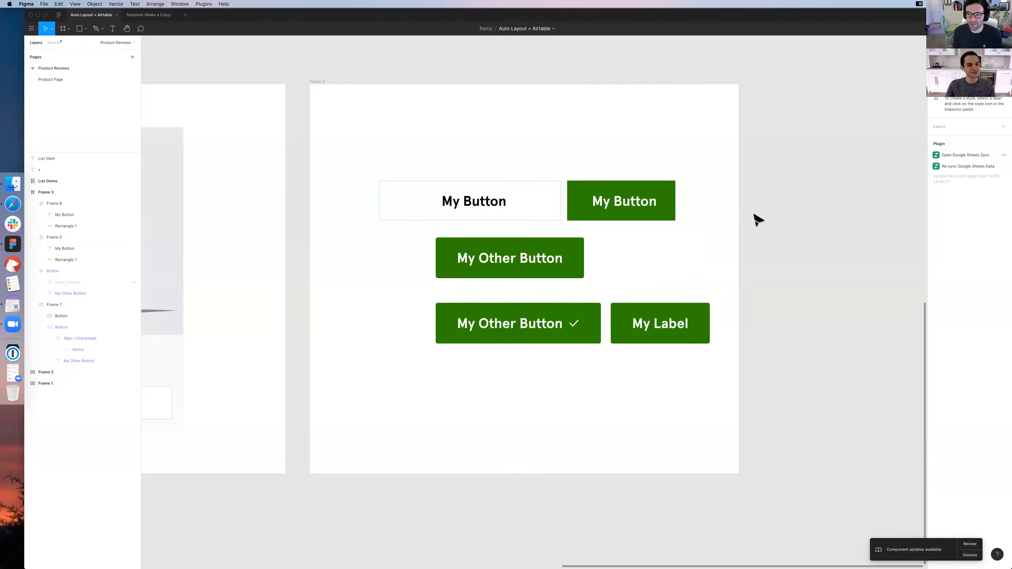
{"action": "left_click_drag", "start_coordinate": [752, 220], "coordinate": [742, 235]}
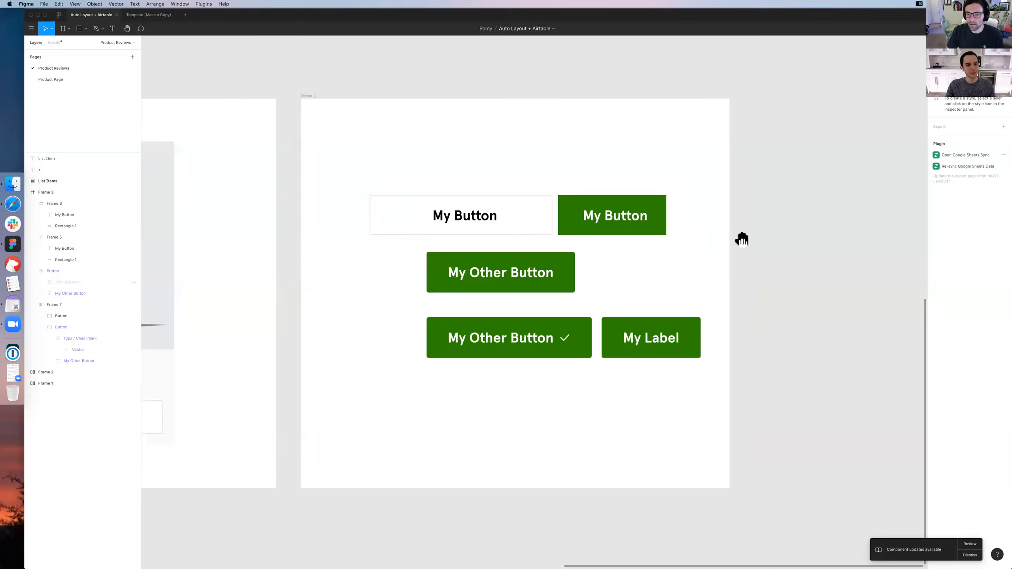
{"action": "left_click_drag", "start_coordinate": [742, 238], "coordinate": [743, 214]}
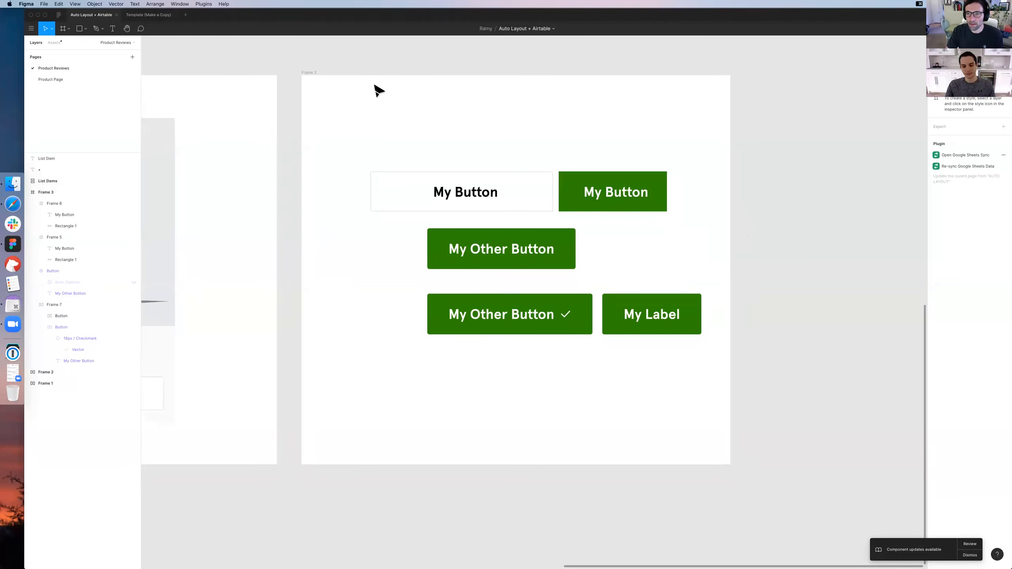
{"action": "scroll", "coordinate": [379, 91], "scroll_direction": "up", "scroll_amount": 2}
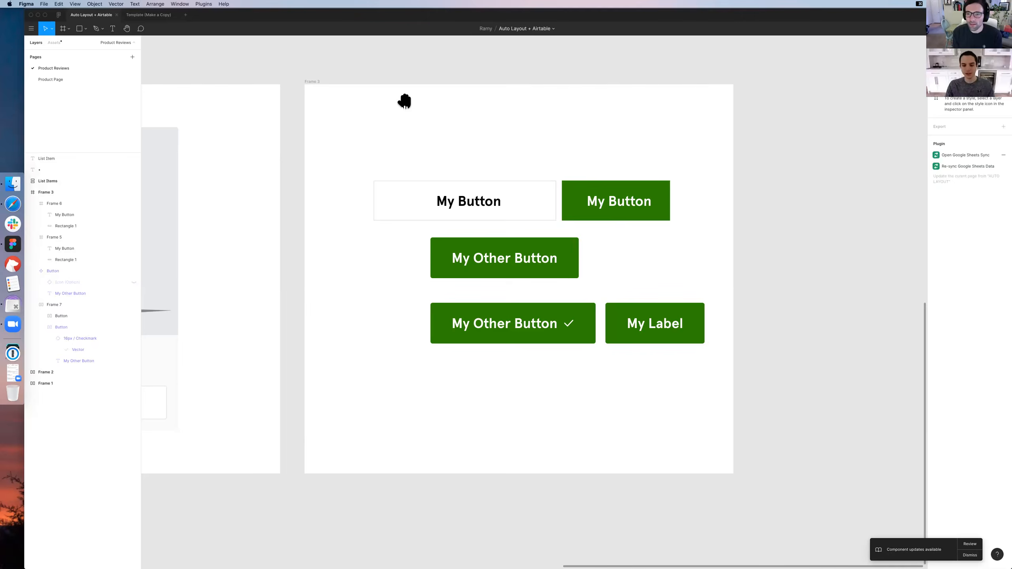
{"action": "scroll", "coordinate": [408, 91], "scroll_direction": "down", "scroll_amount": 2}
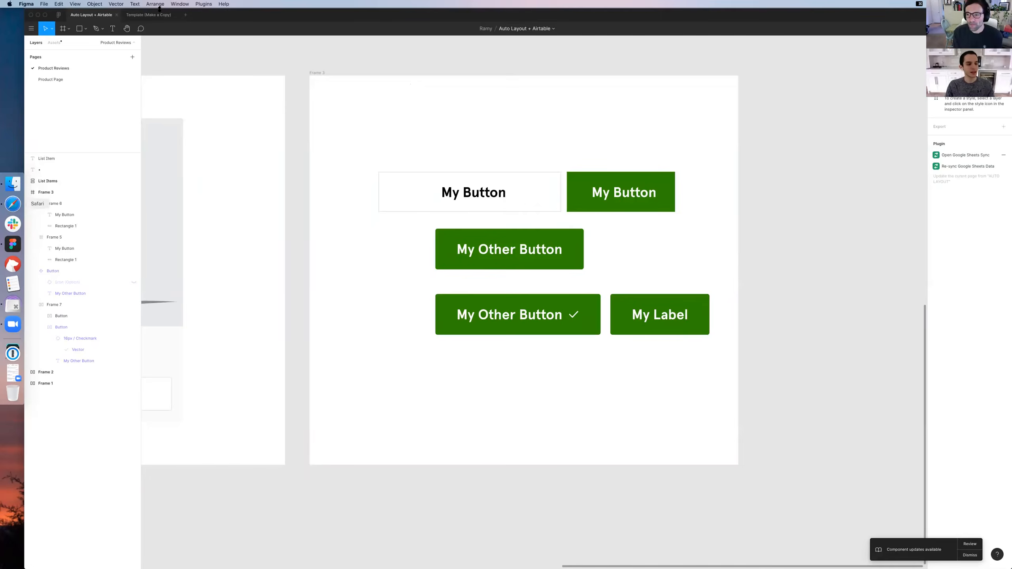
{"action": "left_click_drag", "start_coordinate": [546, 171], "coordinate": [230, 172]}
{"action": "scroll", "coordinate": [424, 150], "scroll_direction": "left", "scroll_amount": 3}
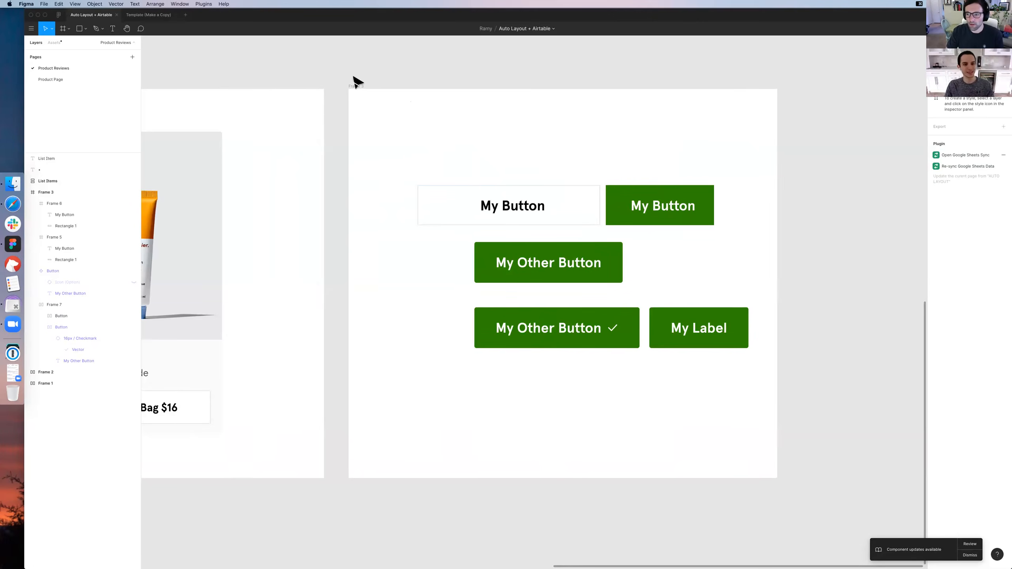
{"action": "left_click_drag", "start_coordinate": [353, 77], "coordinate": [367, 76]}
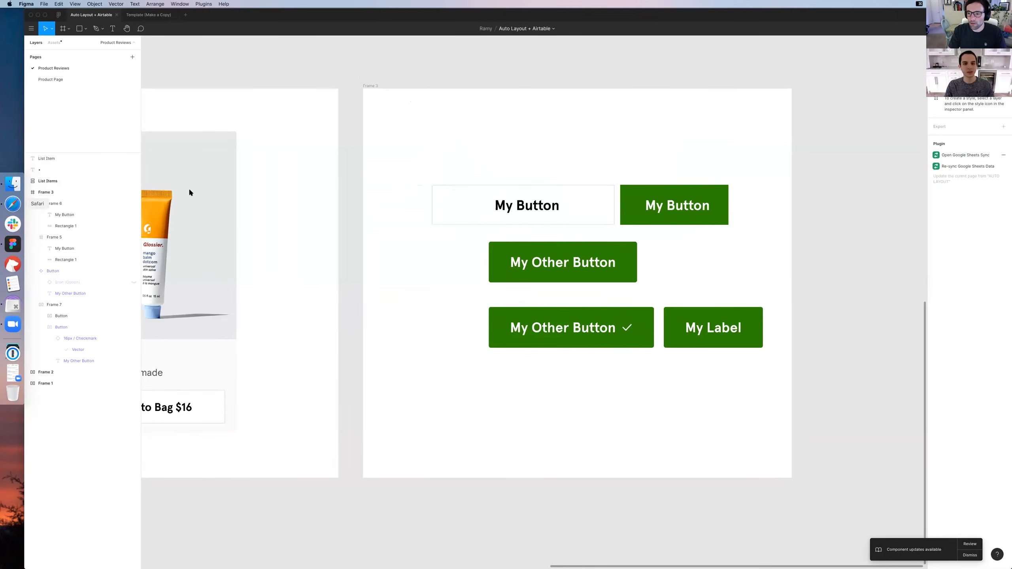
{"action": "left_click", "coordinate": [13, 203]}
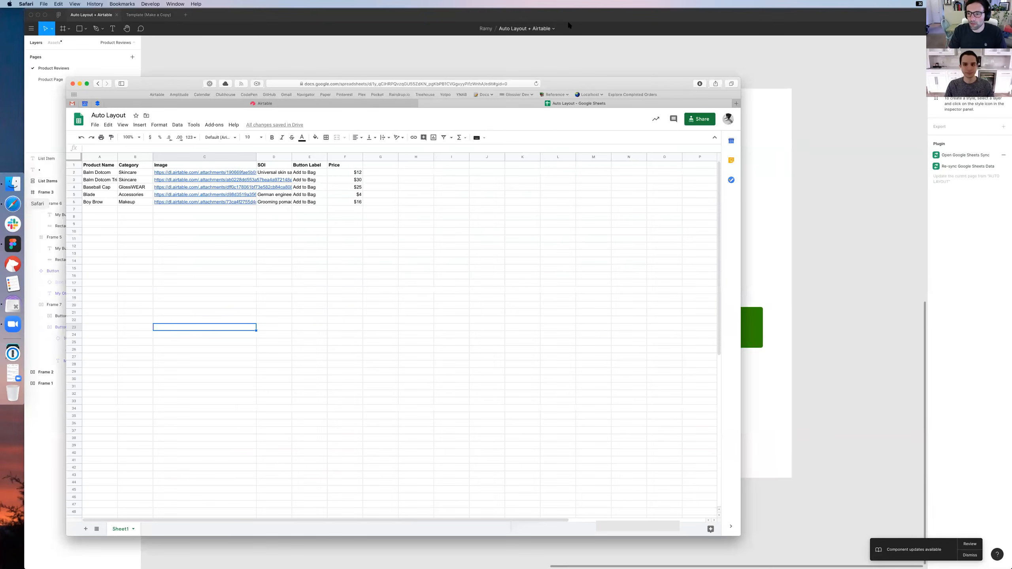
{"action": "key", "text": "super+t"}
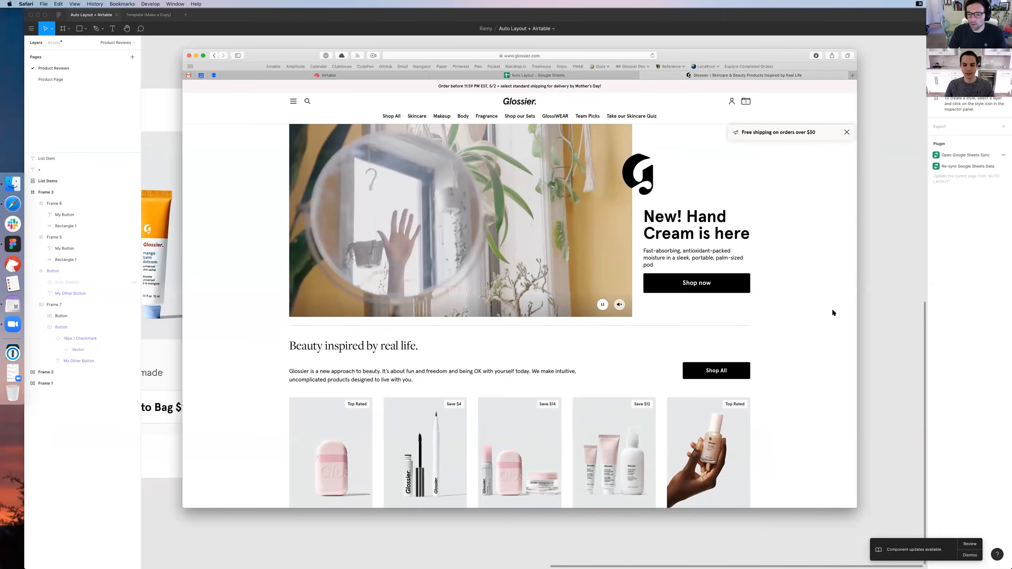
Dismiss the free-shipping notice and look through the product cards on the Glossier home page
{"action": "scroll", "coordinate": [834, 311], "scroll_direction": "down", "scroll_amount": 3}
{"action": "scroll", "coordinate": [833, 309], "scroll_direction": "down", "scroll_amount": 1}
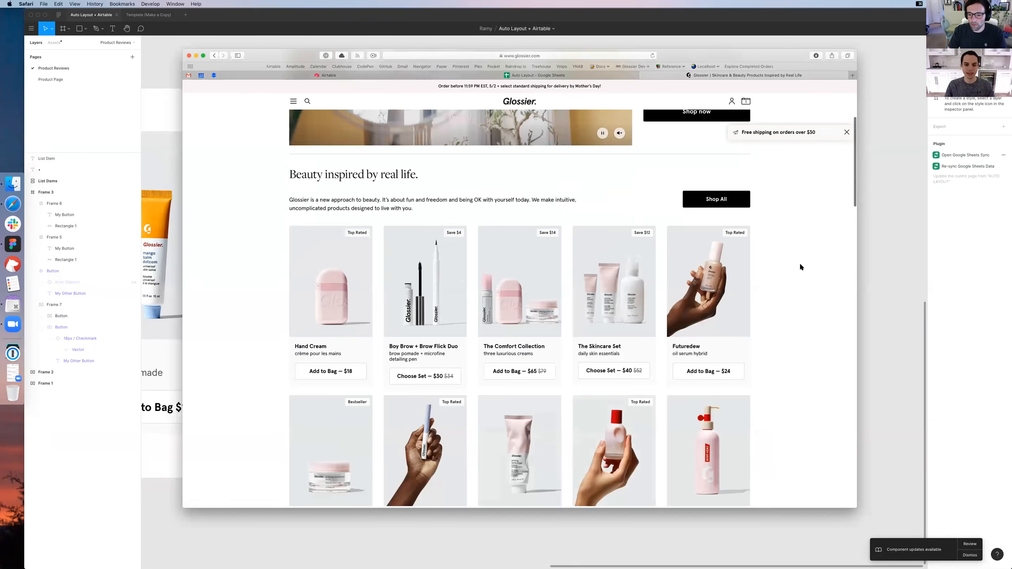
{"action": "left_click", "coordinate": [847, 132]}
{"action": "scroll", "coordinate": [809, 180], "scroll_direction": "down", "scroll_amount": 1}
{"action": "scroll", "coordinate": [813, 255], "scroll_direction": "up", "scroll_amount": 5}
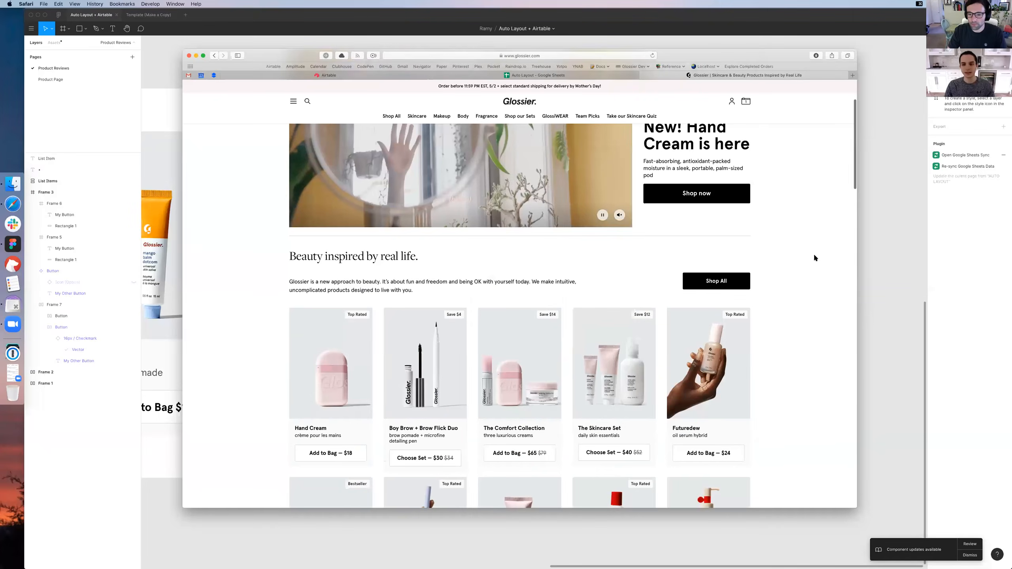
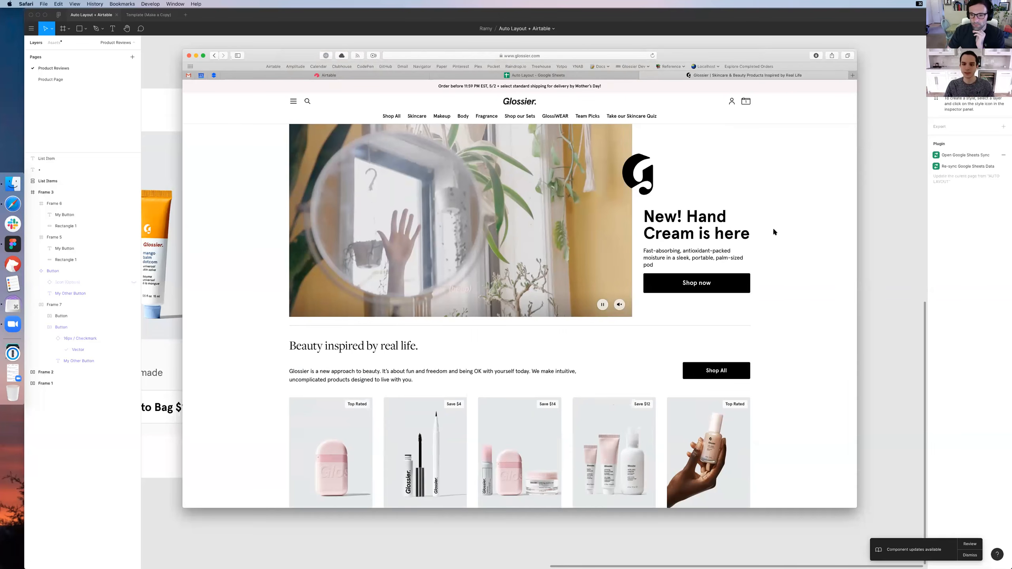
Examine the hand cream hero's headline, description and button above the product cards on the Glossier home page
{"action": "scroll", "coordinate": [774, 231], "scroll_direction": "down", "scroll_amount": 1}
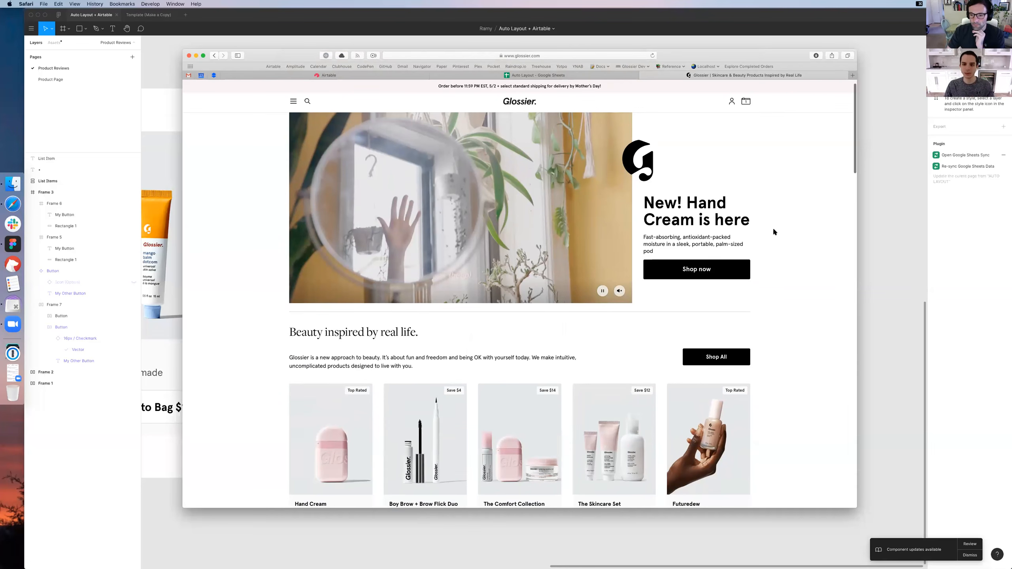
{"action": "scroll", "coordinate": [772, 229], "scroll_direction": "up", "scroll_amount": 1}
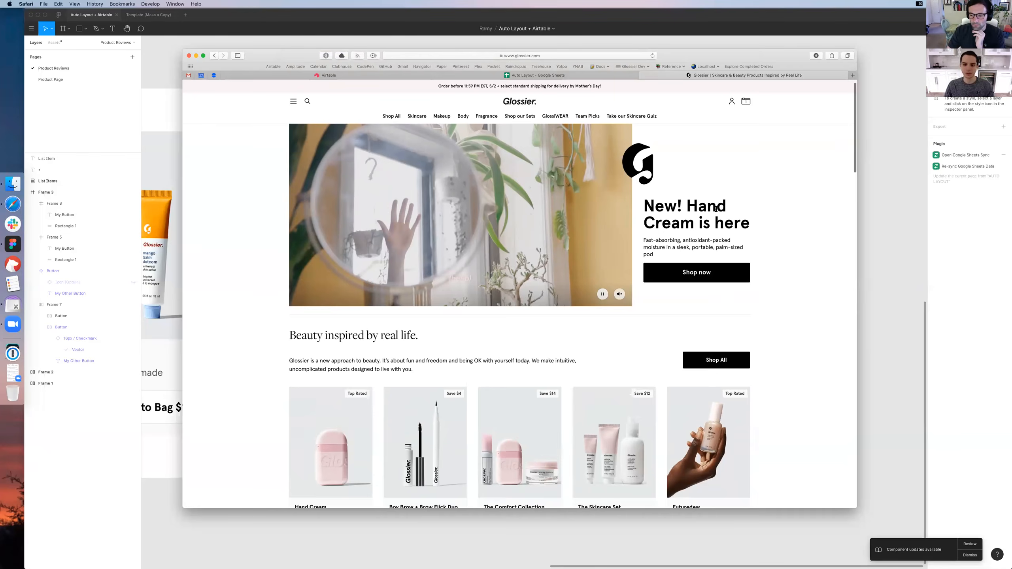
{"action": "scroll", "coordinate": [715, 208], "scroll_direction": "up", "scroll_amount": 1}
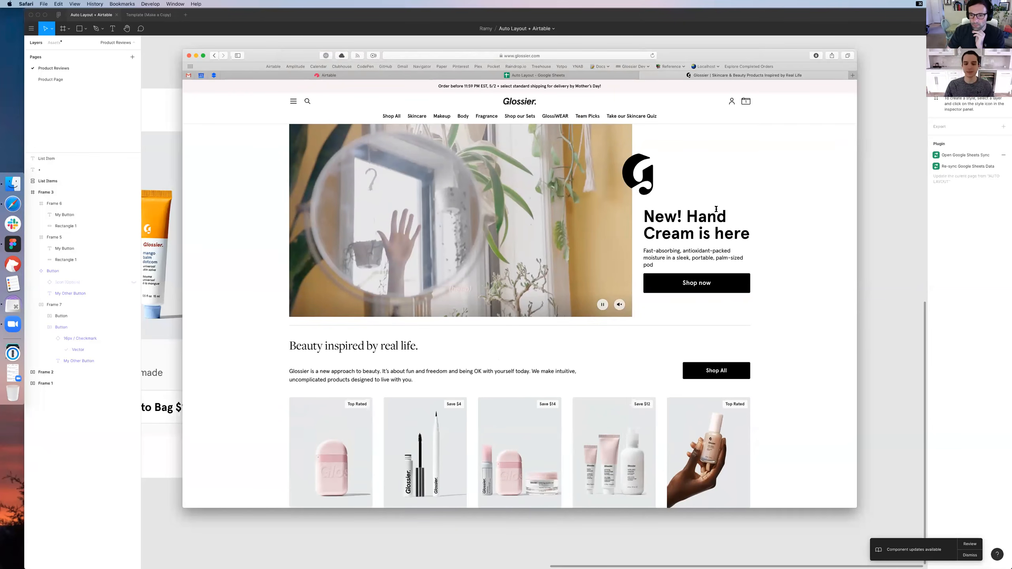
{"action": "left_click_drag", "start_coordinate": [644, 213], "coordinate": [744, 236]}
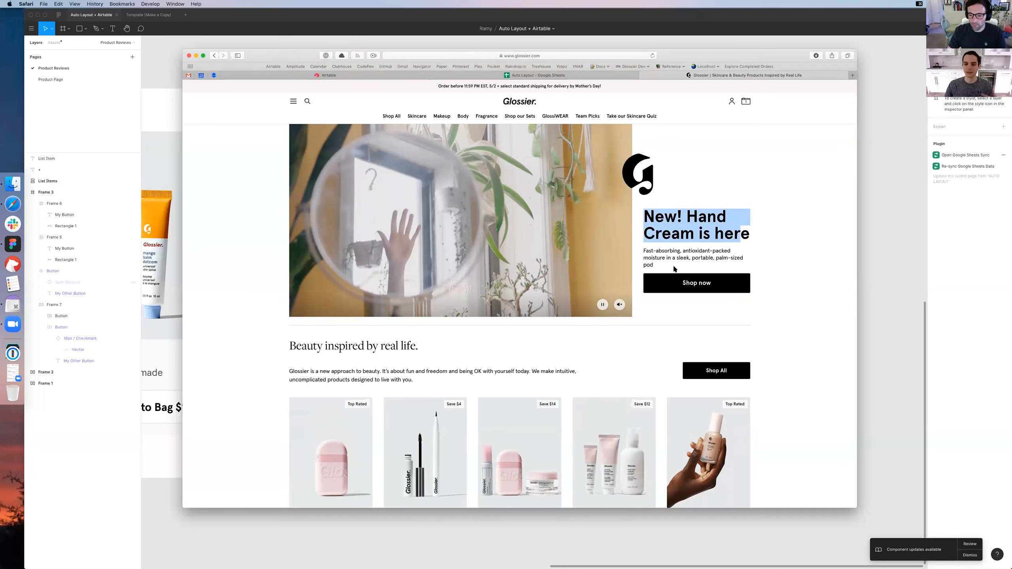
{"action": "triple_click", "coordinate": [656, 253]}
{"action": "left_click", "coordinate": [655, 253]}
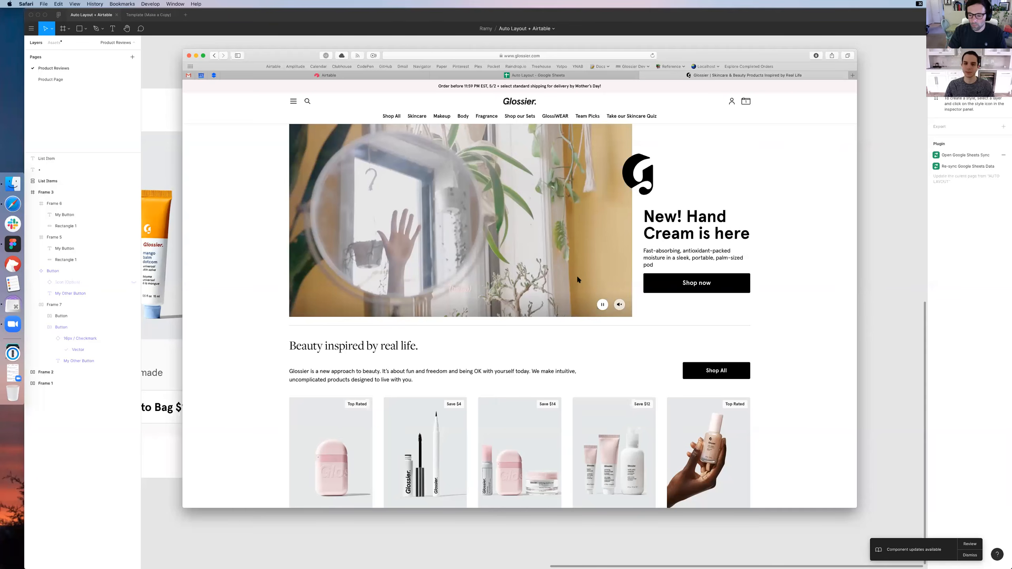
{"action": "scroll", "coordinate": [551, 231], "scroll_direction": "down", "scroll_amount": 1}
{"action": "scroll", "coordinate": [552, 233], "scroll_direction": "up", "scroll_amount": 1}
{"action": "scroll", "coordinate": [551, 234], "scroll_direction": "down", "scroll_amount": 1}
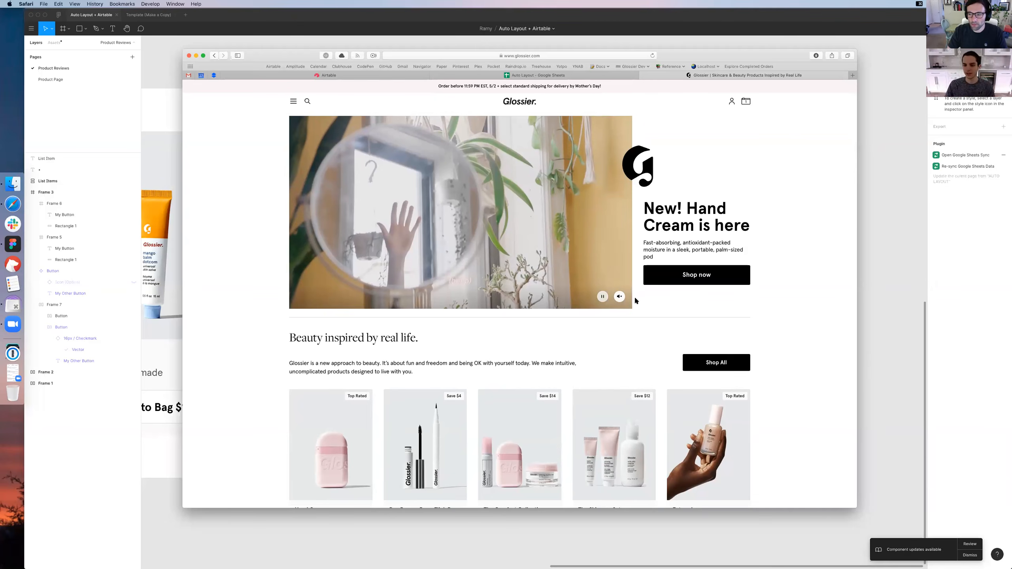
{"action": "scroll", "coordinate": [665, 257], "scroll_direction": "down", "scroll_amount": 1}
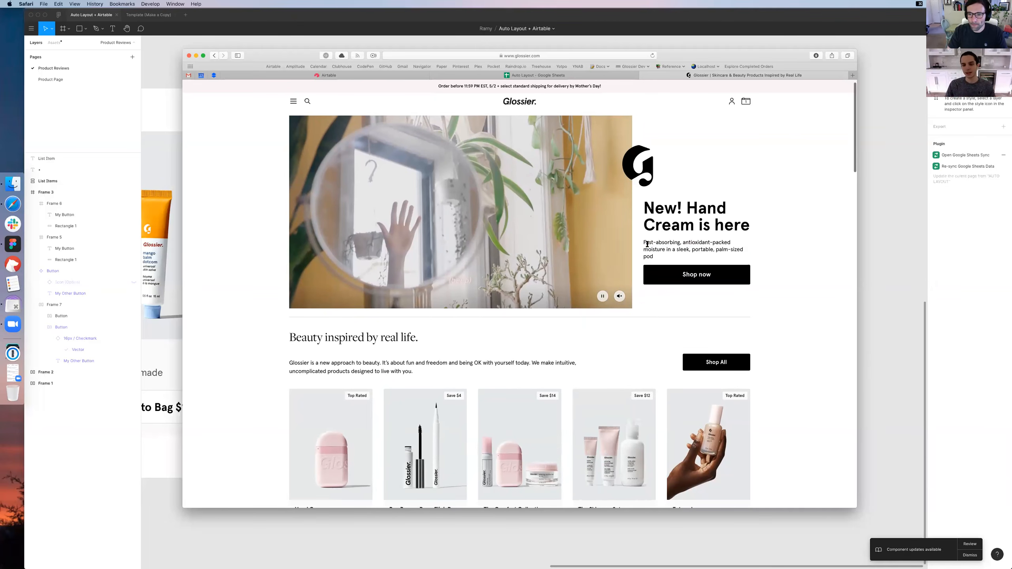
{"action": "triple_click", "coordinate": [716, 208]}
{"action": "left_click", "coordinate": [657, 200]}
Switch to Figma, open the Template (Make a Copy) file and look over its artwork components and live previews
{"action": "left_click", "coordinate": [132, 20]}
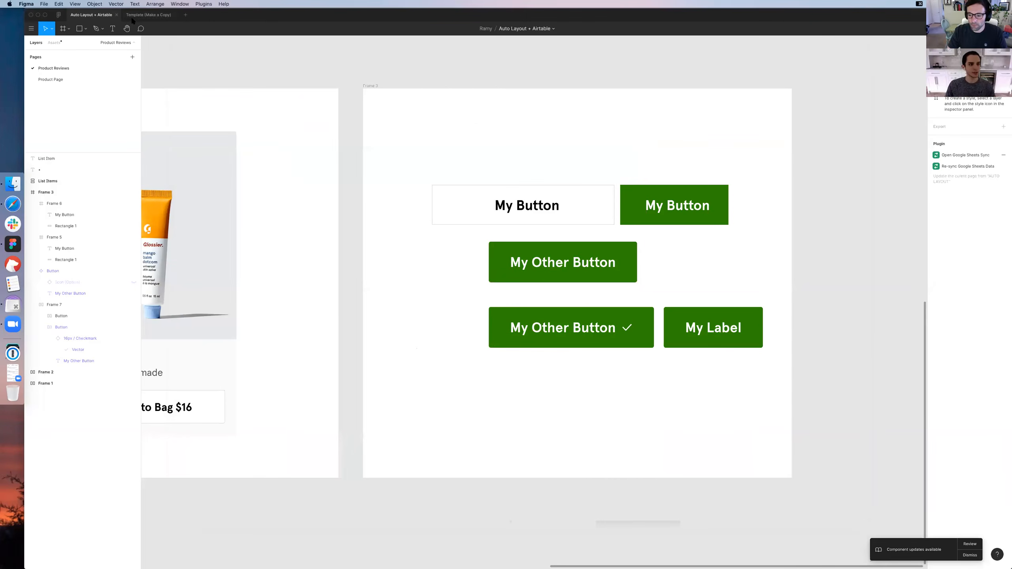
{"action": "left_click", "coordinate": [141, 17]}
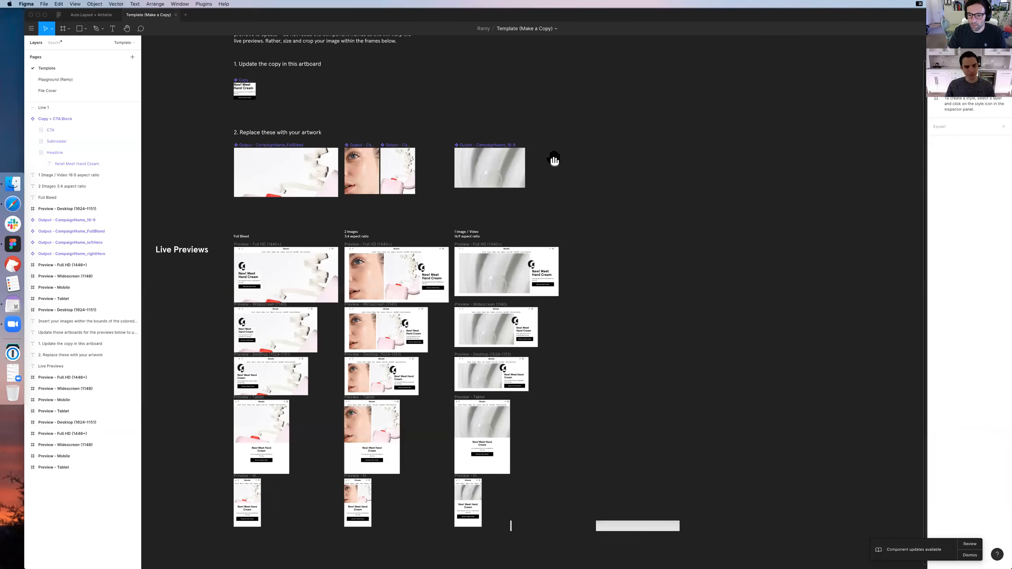
{"action": "scroll", "coordinate": [609, 145], "scroll_direction": "left", "scroll_amount": 5}
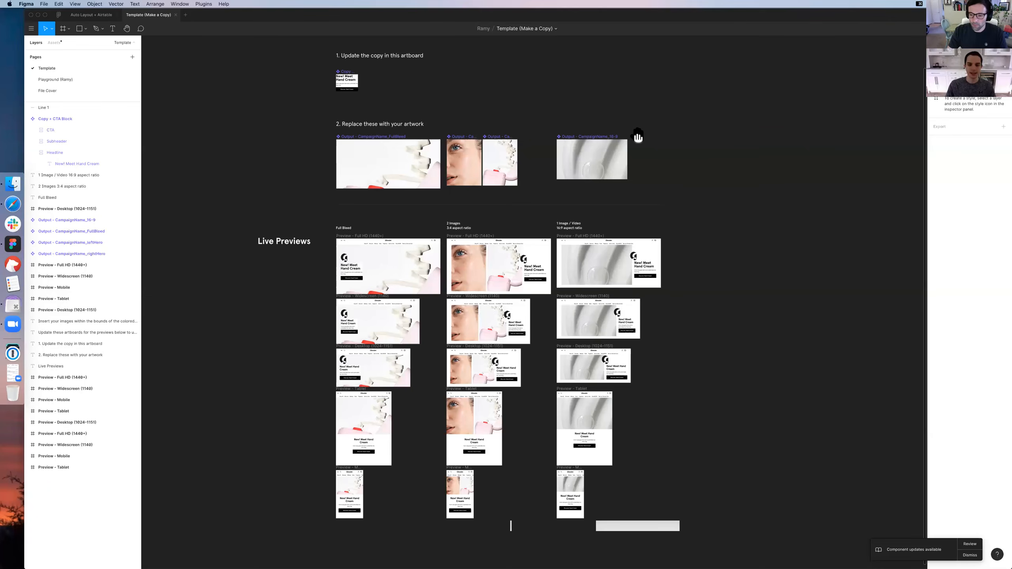
{"action": "scroll", "coordinate": [600, 125], "scroll_direction": "down", "scroll_amount": 3}
{"action": "scroll", "coordinate": [600, 124], "scroll_direction": "left", "scroll_amount": 1}
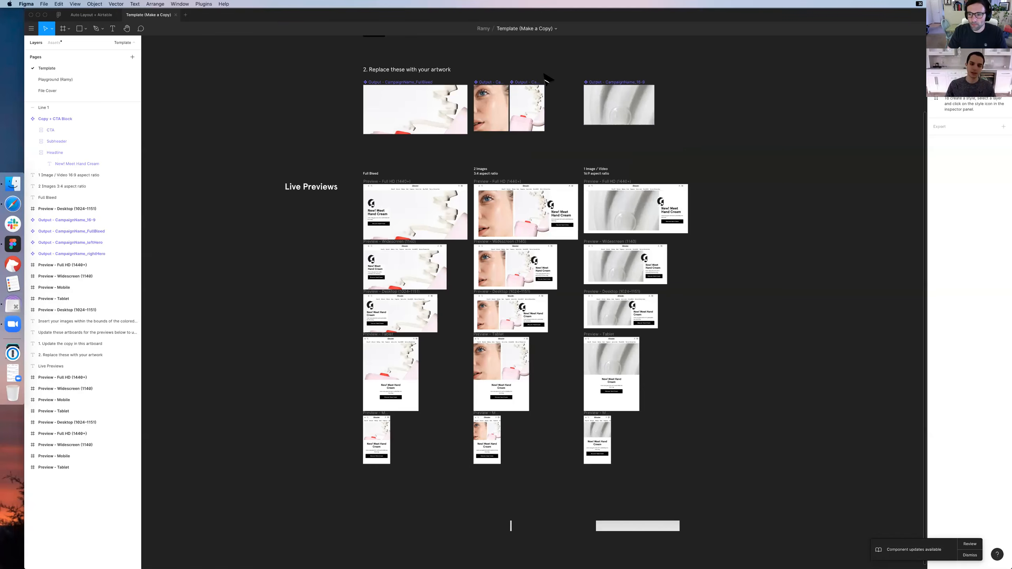
{"action": "scroll", "coordinate": [546, 79], "scroll_direction": "up", "scroll_amount": 3}
{"action": "scroll", "coordinate": [546, 79], "scroll_direction": "left", "scroll_amount": 1}
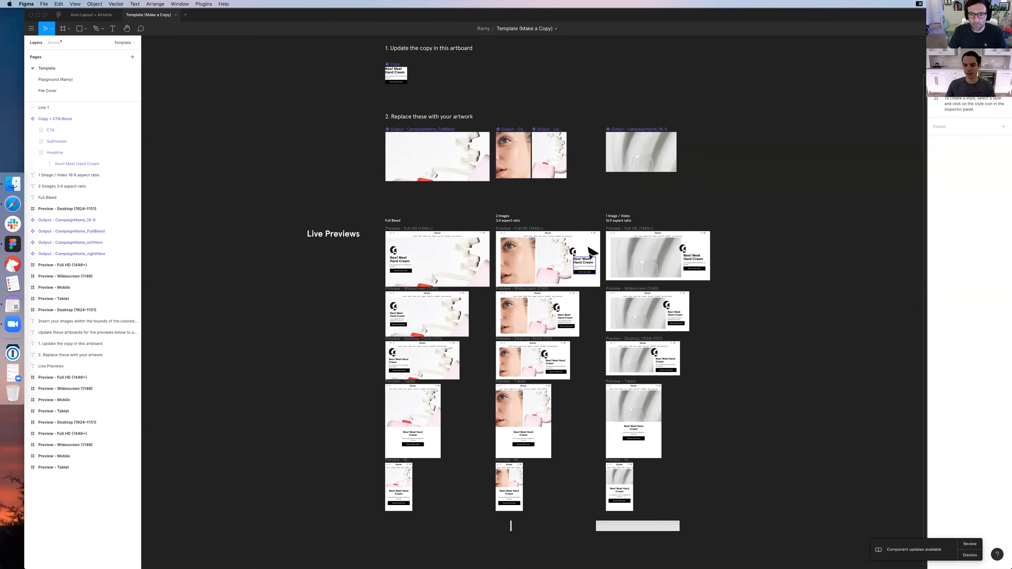
{"action": "scroll", "coordinate": [590, 255], "scroll_direction": "down", "scroll_amount": 1}
{"action": "key", "text": "super+equal"}
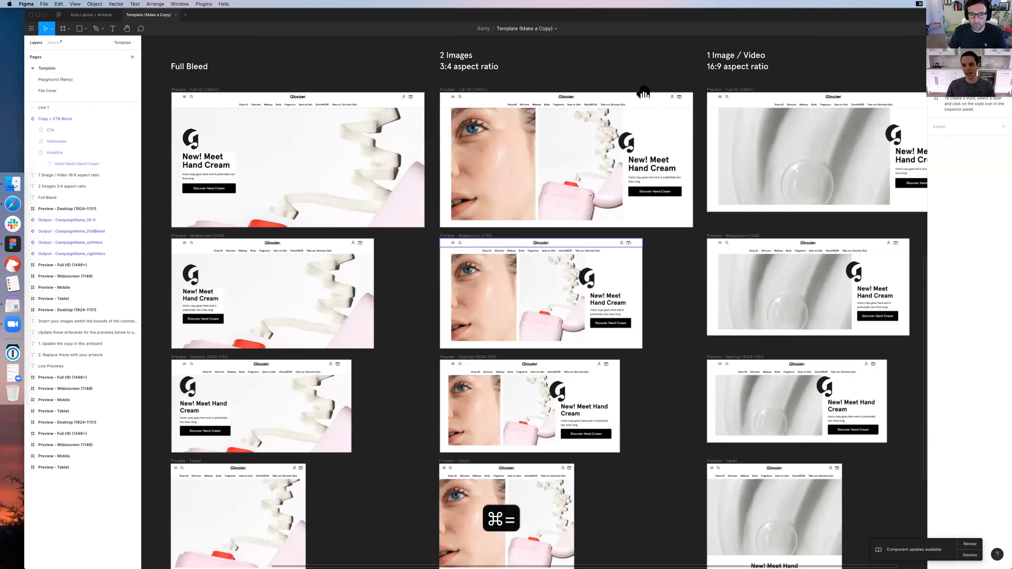
Select the Copy + CTA Block instances in the Full HD, Widescreen and Desktop previews of the Full Bleed column
{"action": "scroll", "coordinate": [399, 99], "scroll_direction": "up", "scroll_amount": 1}
{"action": "scroll", "coordinate": [399, 100], "scroll_direction": "right", "scroll_amount": 1}
{"action": "left_click", "coordinate": [182, 180]}
{"action": "left_click", "coordinate": [188, 315], "text": "shift"}
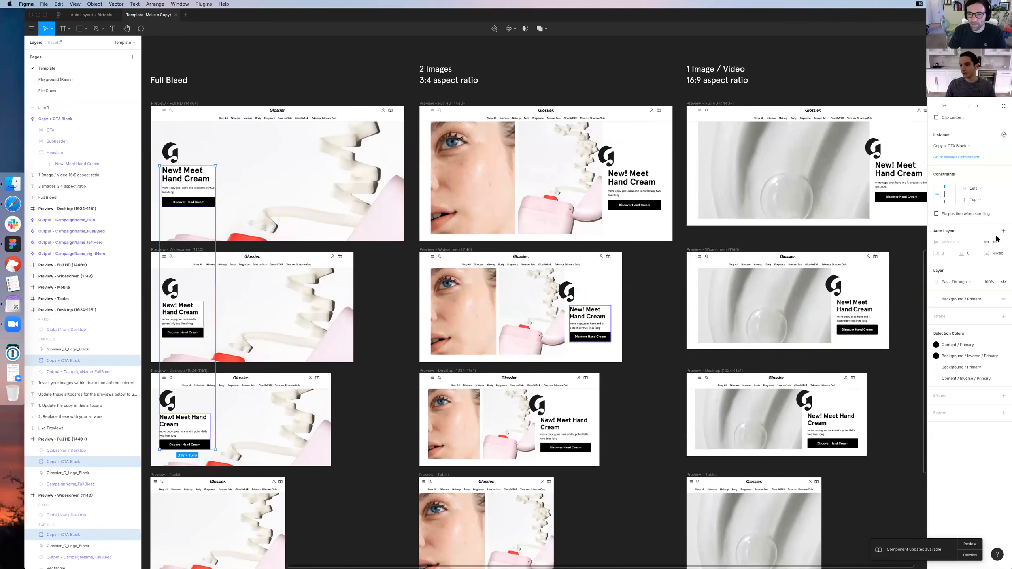
Try extra letters in the Copy + CTA Block headline, check the previews with the interface hidden, and undo the edit
{"action": "key", "text": "super+z"}
{"action": "key", "text": "shift+super+z"}
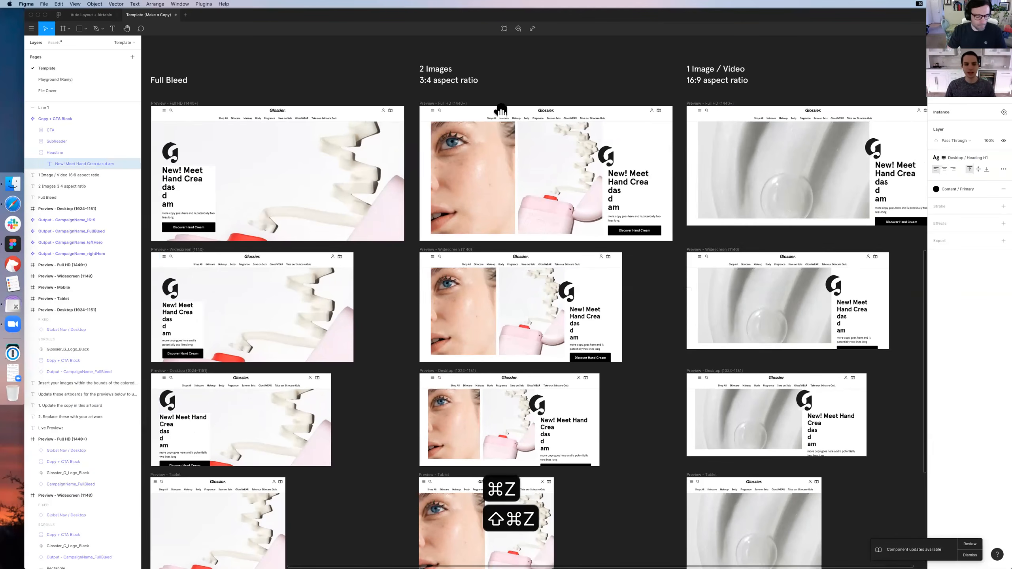
{"action": "key", "text": "super+backslash"}
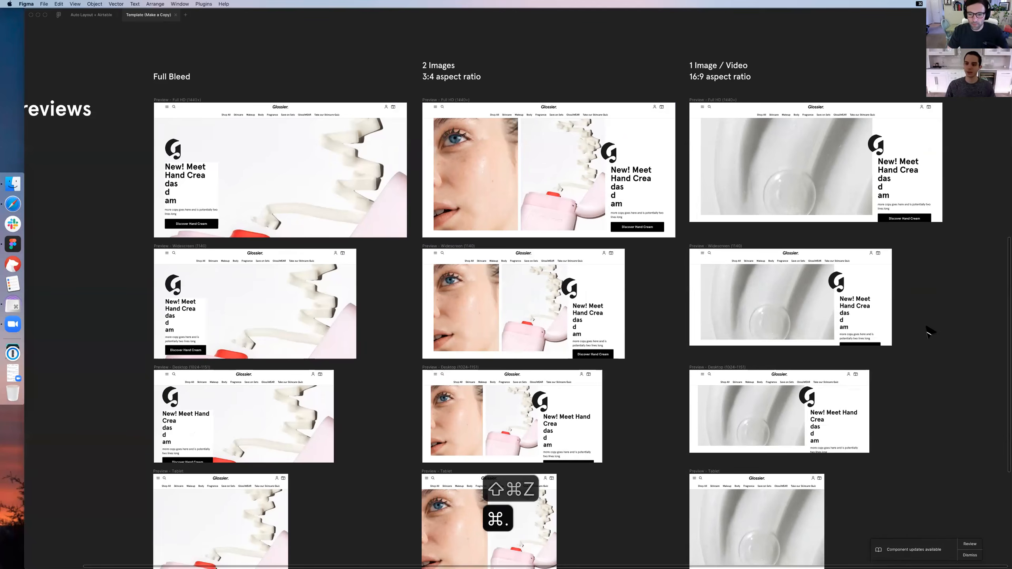
{"action": "scroll", "coordinate": [930, 331], "scroll_direction": "down", "scroll_amount": 2}
{"action": "scroll", "coordinate": [930, 331], "scroll_direction": "right", "scroll_amount": 1}
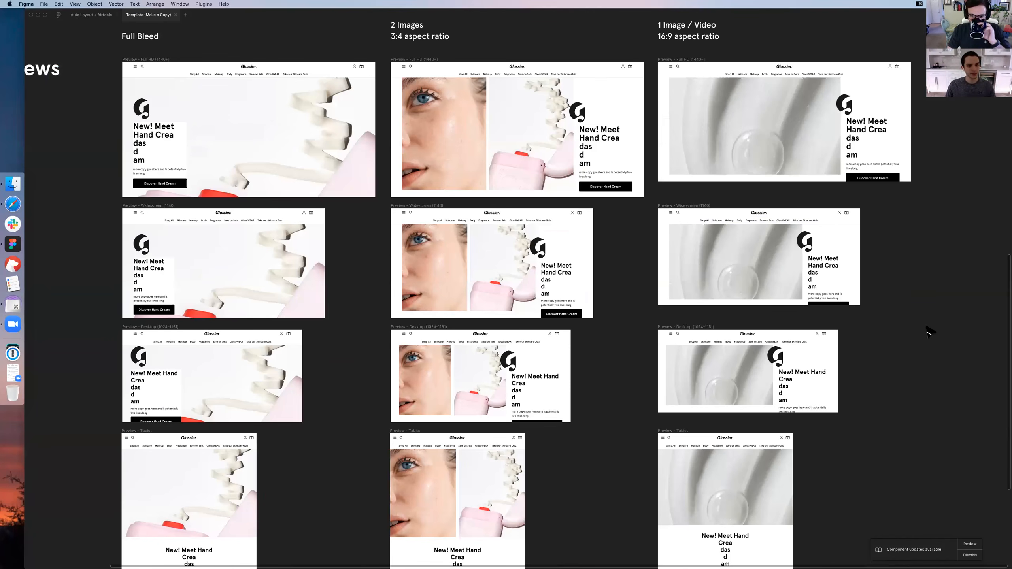
{"action": "key", "text": "super+z"}
{"action": "key", "text": "super+z"}
{"action": "key", "text": "super+z"}
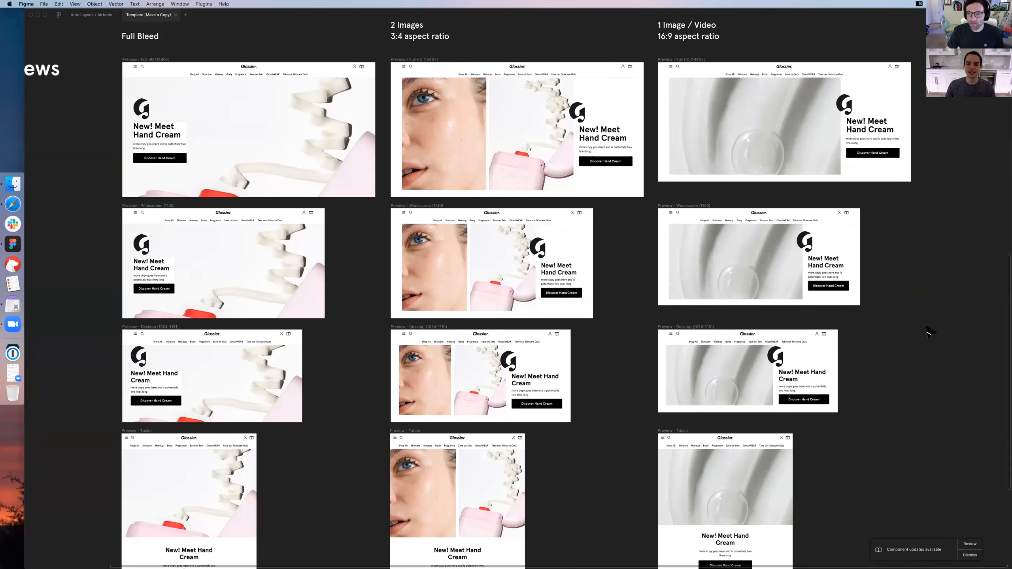
Compare the Full Bleed, 2 Images and 1 Image / Video live previews across the screen sizes
{"action": "scroll", "coordinate": [928, 331], "scroll_direction": "up", "scroll_amount": 3}
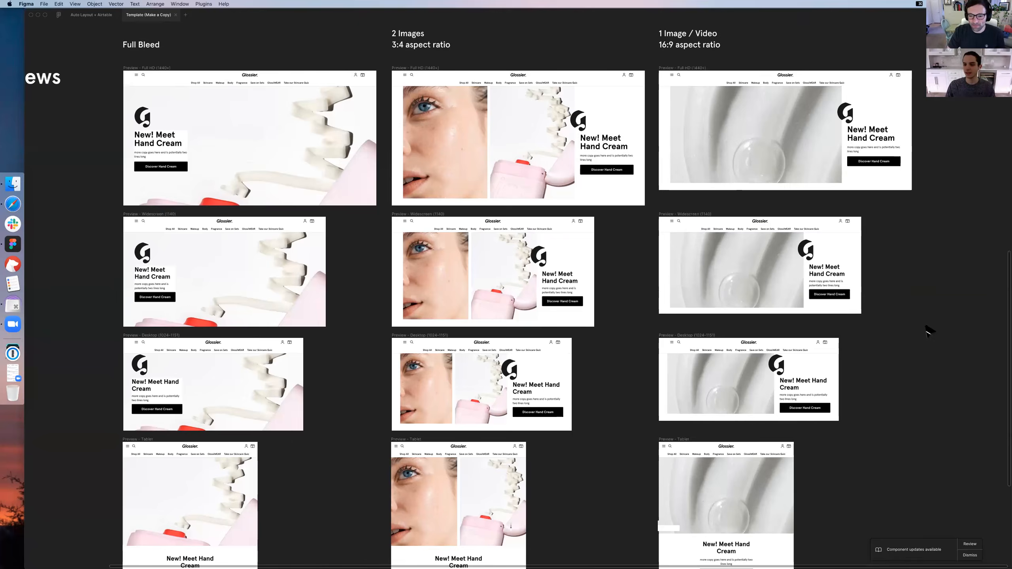
{"action": "scroll", "coordinate": [928, 330], "scroll_direction": "right", "scroll_amount": 2}
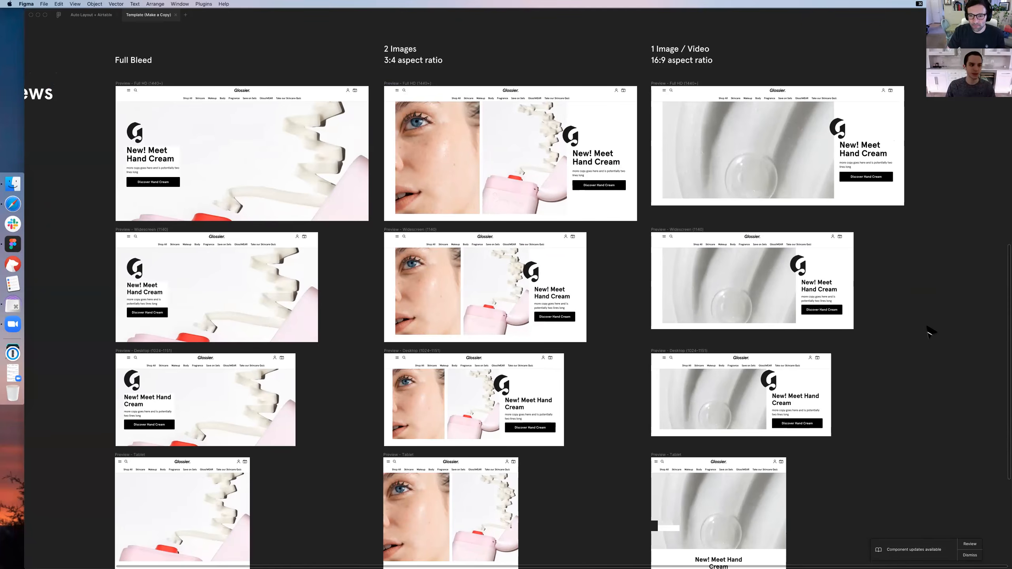
{"action": "scroll", "coordinate": [928, 331], "scroll_direction": "left", "scroll_amount": 3}
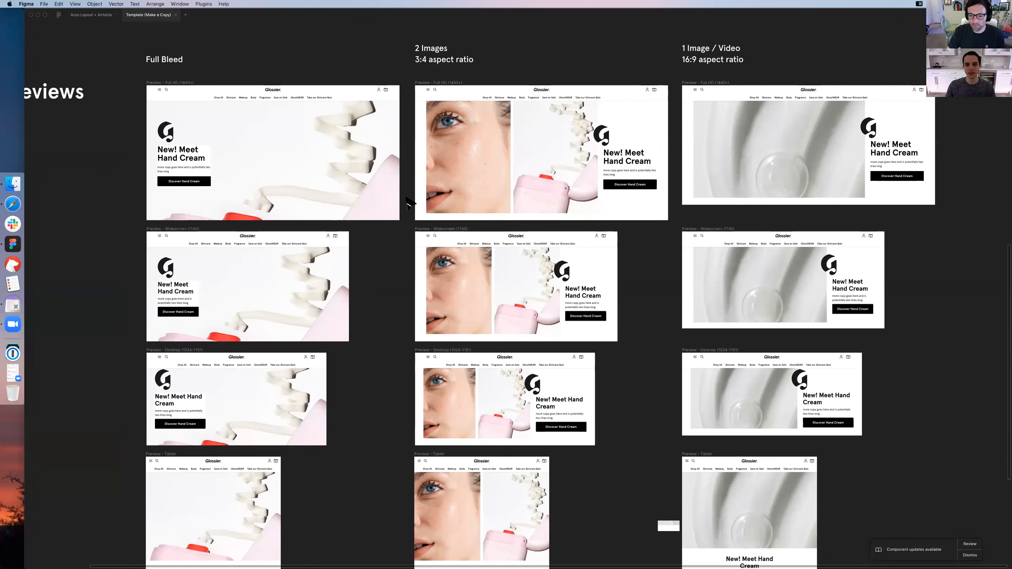
{"action": "scroll", "coordinate": [470, 169], "scroll_direction": "right", "scroll_amount": 1}
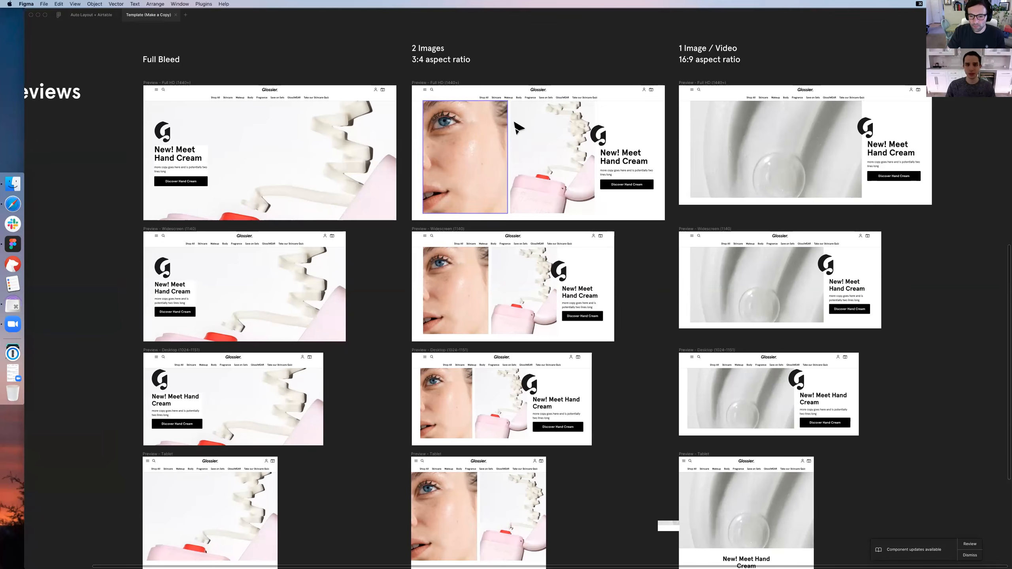
{"action": "scroll", "coordinate": [494, 131], "scroll_direction": "right", "scroll_amount": 2}
{"action": "scroll", "coordinate": [638, 151], "scroll_direction": "right", "scroll_amount": 10}
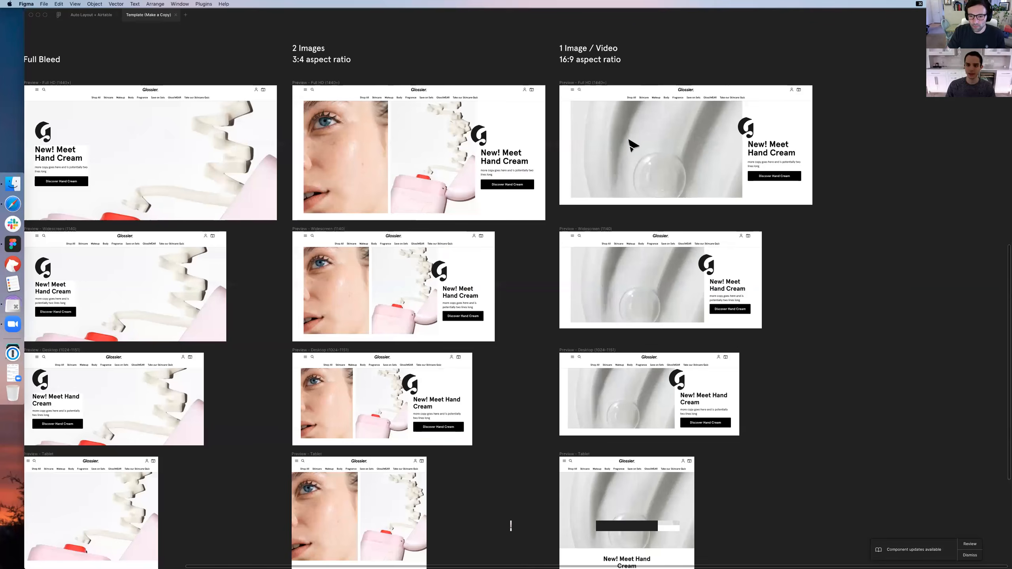
{"action": "scroll", "coordinate": [633, 145], "scroll_direction": "right", "scroll_amount": 2}
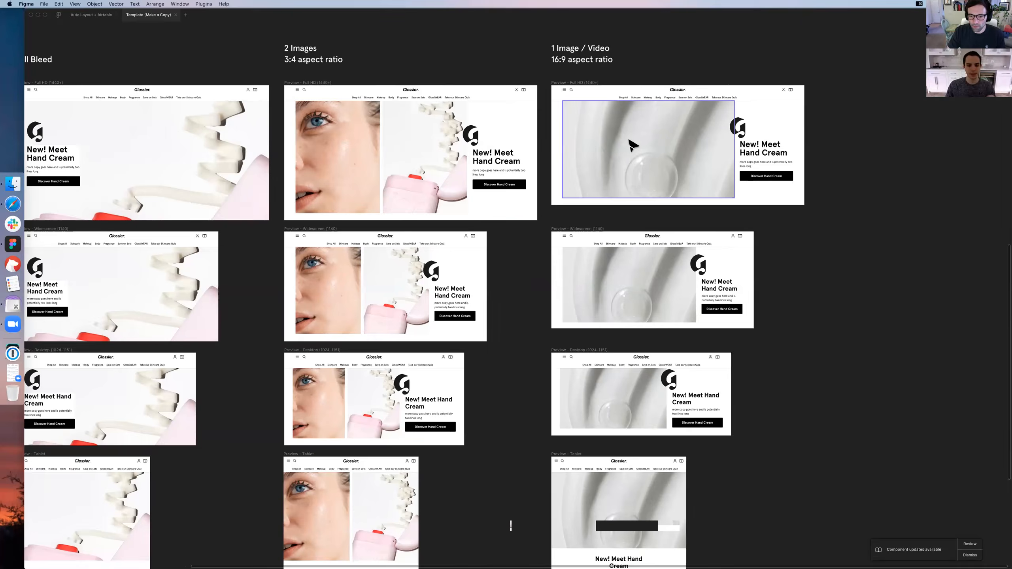
{"action": "scroll", "coordinate": [632, 145], "scroll_direction": "left", "scroll_amount": 3}
{"action": "scroll", "coordinate": [631, 145], "scroll_direction": "down", "scroll_amount": 1}
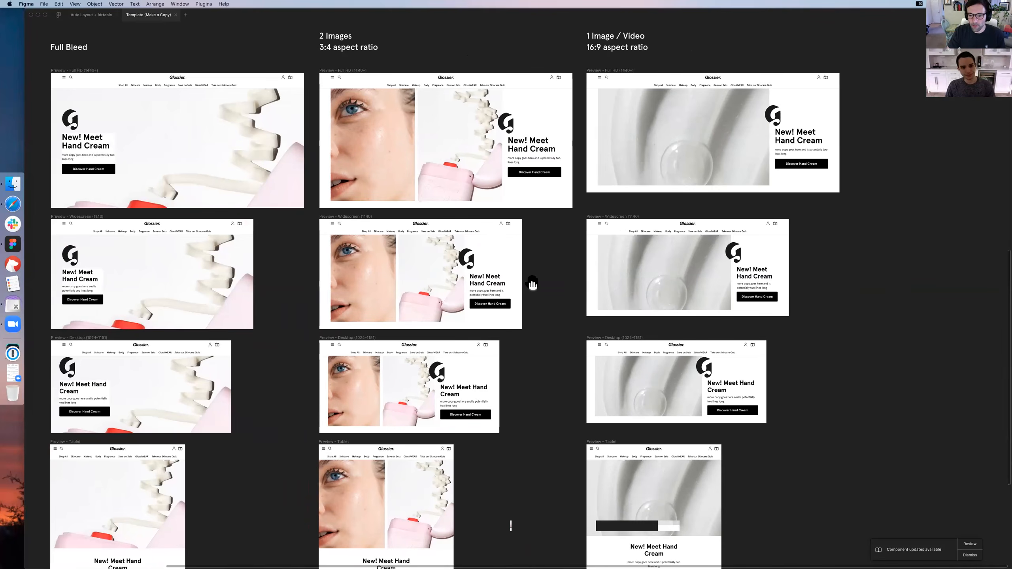
Examine the template's instructions, the Copy + CTA Block component and the artwork components that feed the previews
{"action": "scroll", "coordinate": [535, 284], "scroll_direction": "up", "scroll_amount": 9}
{"action": "scroll", "coordinate": [535, 284], "scroll_direction": "left", "scroll_amount": 1}
{"action": "scroll", "coordinate": [149, 215], "scroll_direction": "up", "scroll_amount": 4}
{"action": "scroll", "coordinate": [150, 216], "scroll_direction": "left", "scroll_amount": 1}
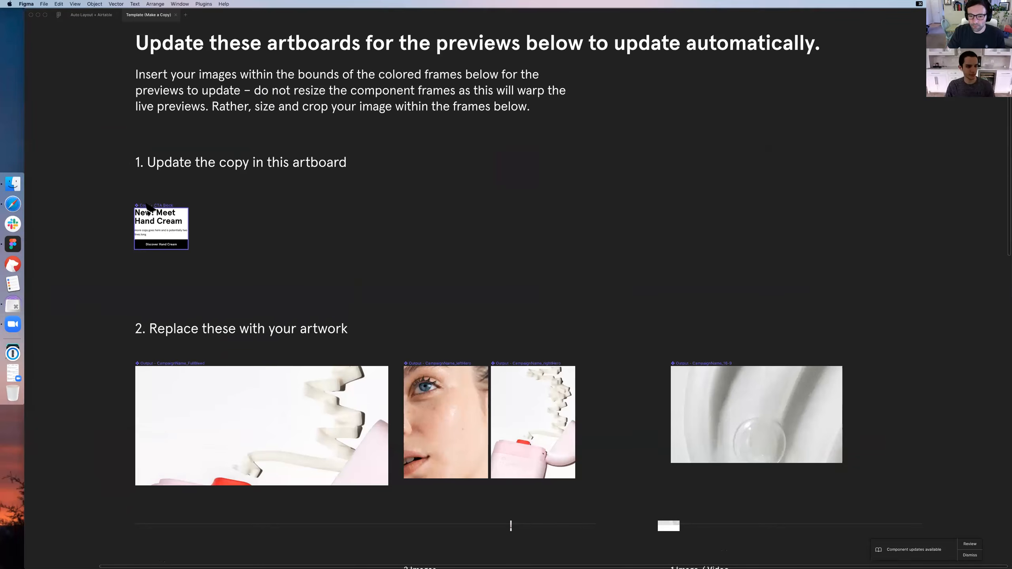
{"action": "scroll", "coordinate": [199, 207], "scroll_direction": "down", "scroll_amount": 1}
{"action": "scroll", "coordinate": [199, 207], "scroll_direction": "left", "scroll_amount": 1}
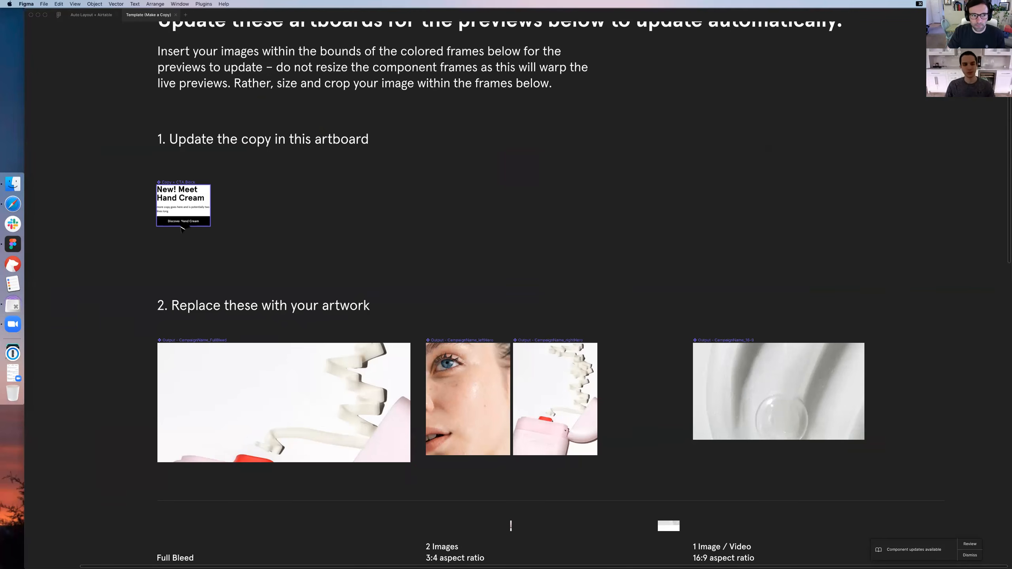
{"action": "scroll", "coordinate": [402, 260], "scroll_direction": "left", "scroll_amount": 6}
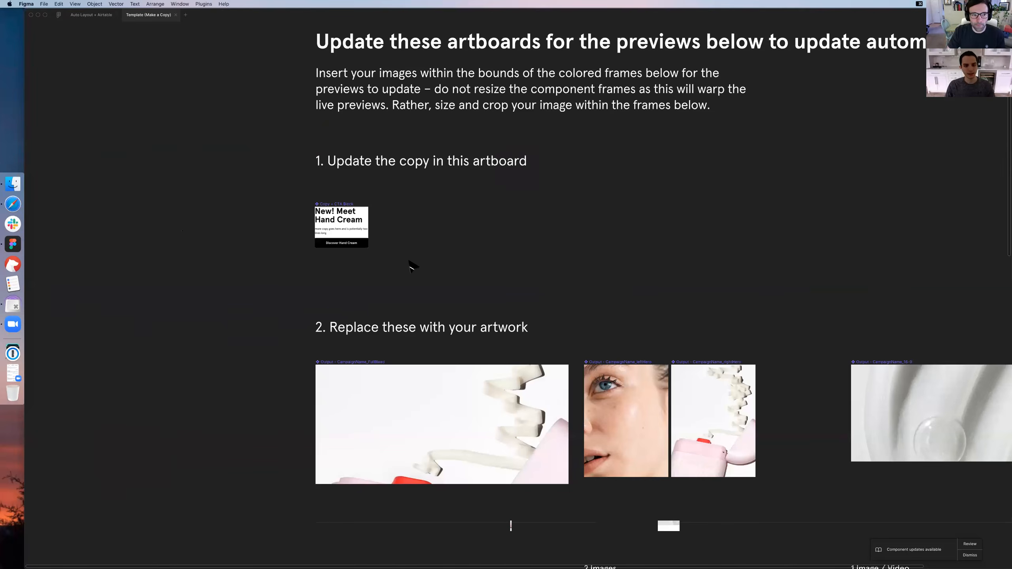
Change the Copy + CTA Block's button label to "Shop Now" and add an "a" to the end of its headline
{"action": "key", "text": "super+equal"}
{"action": "key", "text": "super+equal"}
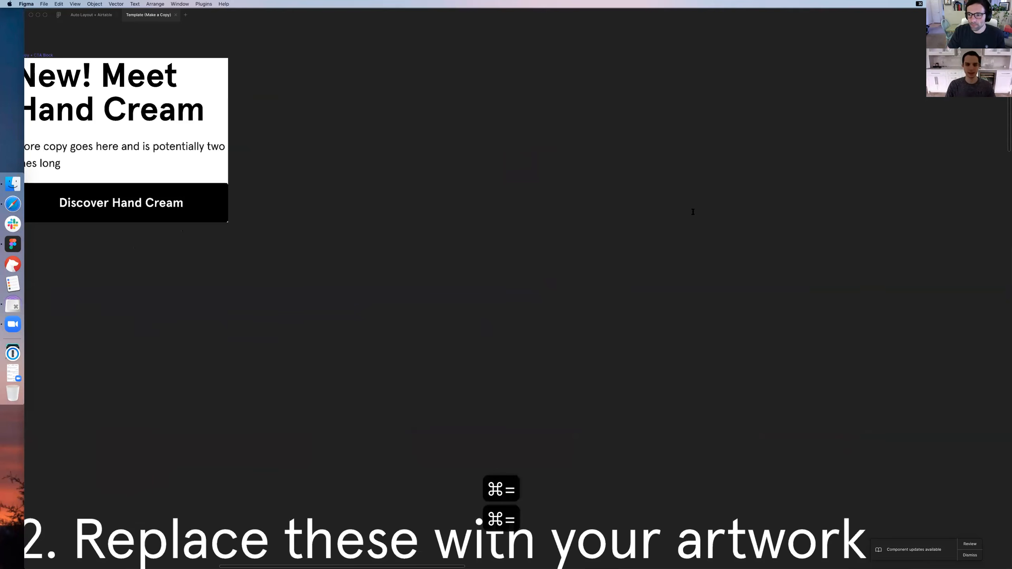
{"action": "key", "text": "super+equal"}
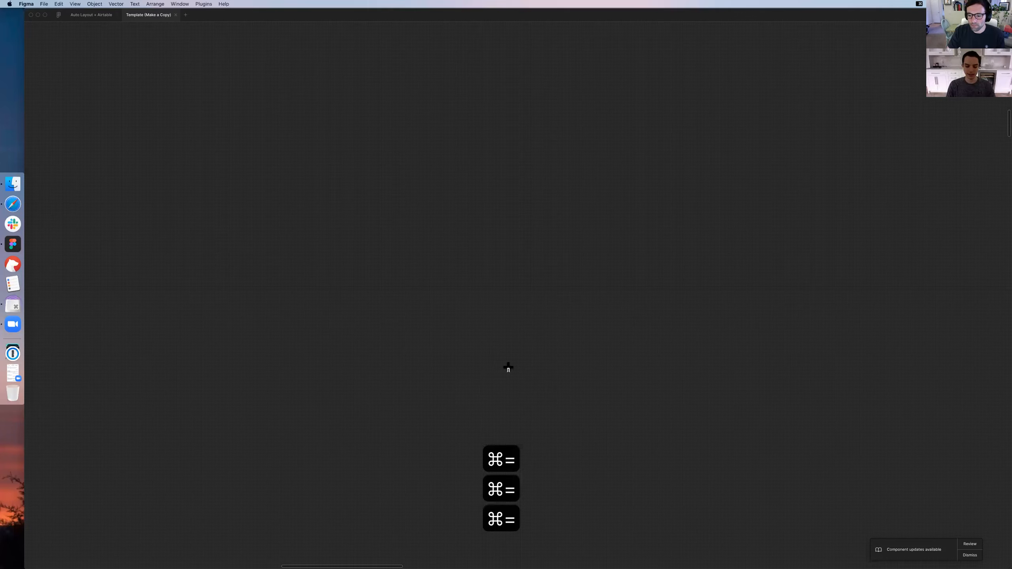
{"action": "type", "text": "and Creama"}
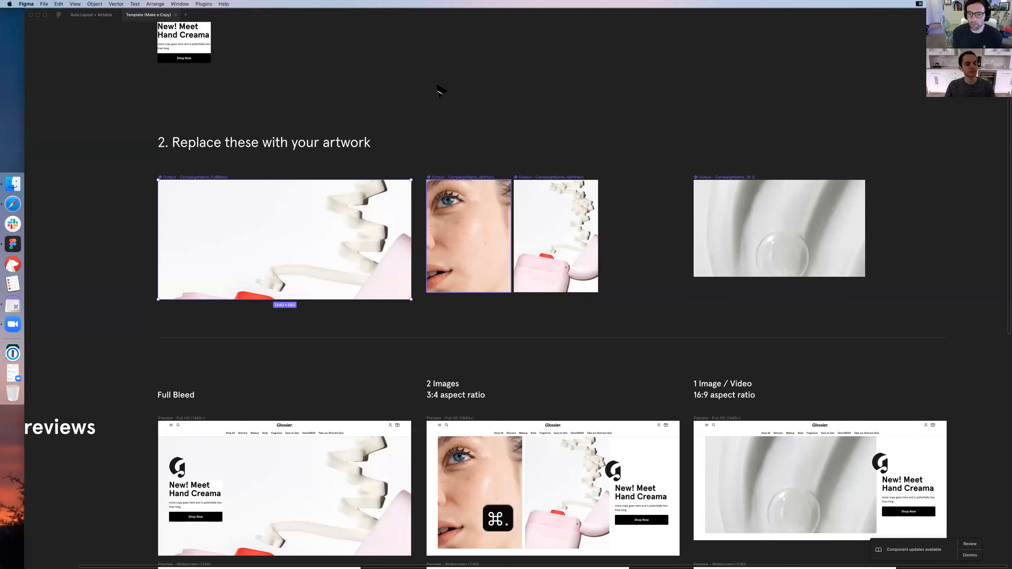
Show the interface again and correct the Copy + CTA Block headline to "New! Meet Hand Cream", discarding the stray text layer
{"action": "key", "text": "super+period"}
{"action": "scroll", "coordinate": [437, 93], "scroll_direction": "up", "scroll_amount": 2}
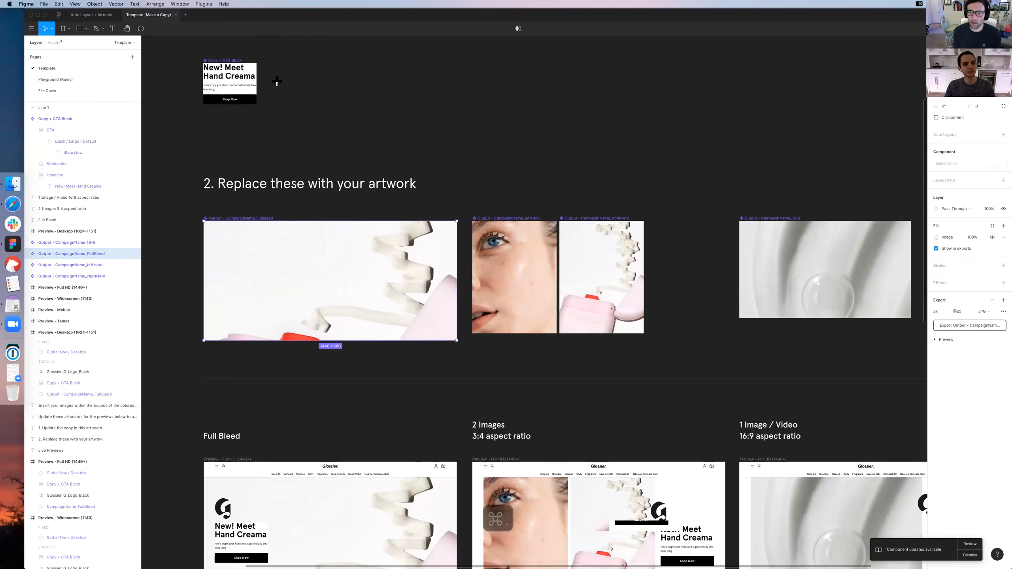
{"action": "key", "text": "t"}
{"action": "left_click_drag", "start_coordinate": [251, 76], "coordinate": [349, 107]}
{"action": "key", "text": "BackSpace"}
{"action": "key", "text": "Escape"}
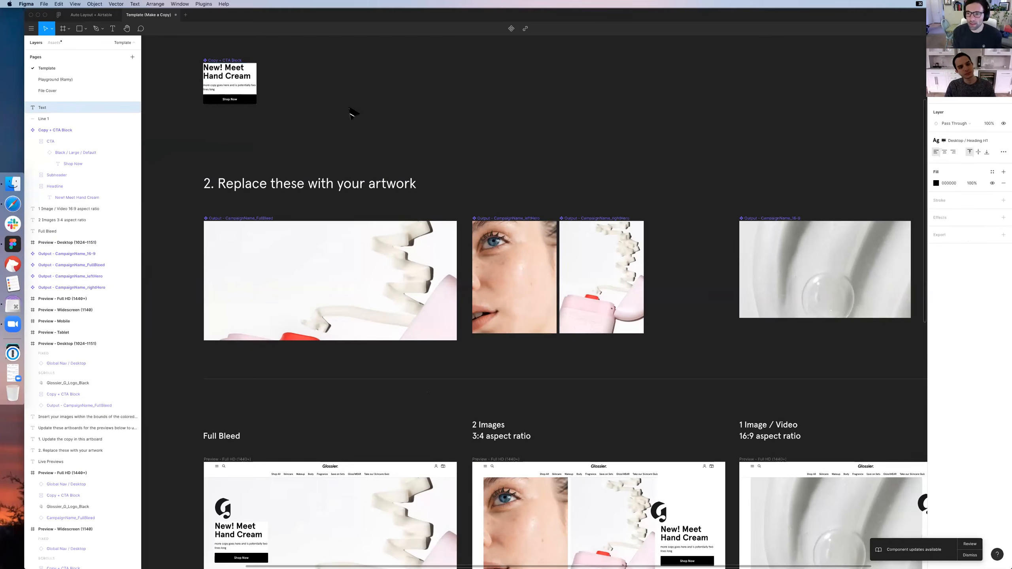
{"action": "key", "text": "Escape"}
Examine the Copy + CTA Block component's headline, description and button up close
{"action": "scroll", "coordinate": [497, 241], "scroll_direction": "up", "scroll_amount": 4}
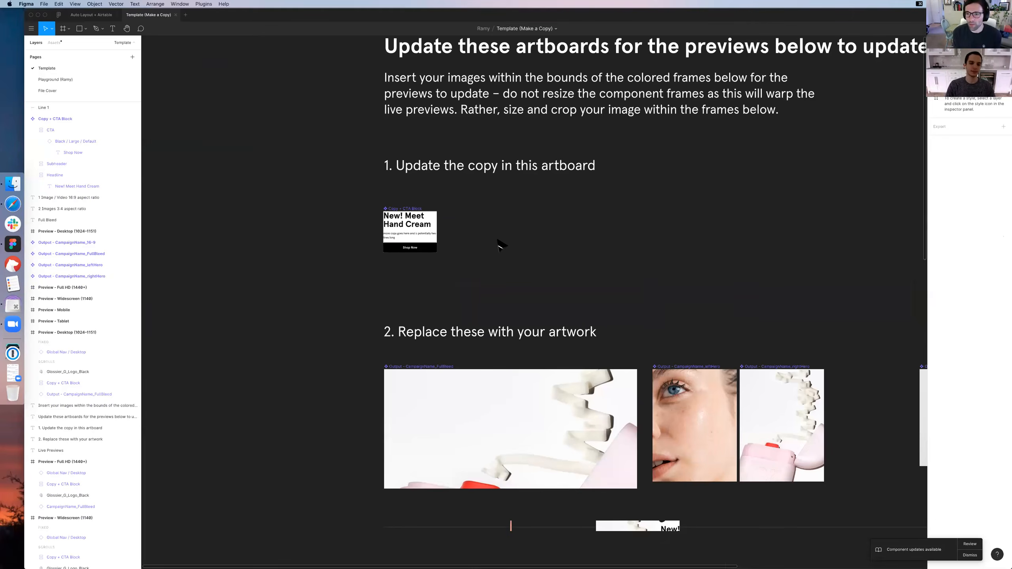
{"action": "key", "text": "super+equal"}
{"action": "key", "text": "super+equal"}
{"action": "left_click_drag", "start_coordinate": [219, 63], "coordinate": [658, 244]}
{"action": "left_click_drag", "start_coordinate": [653, 132], "coordinate": [655, 136]}
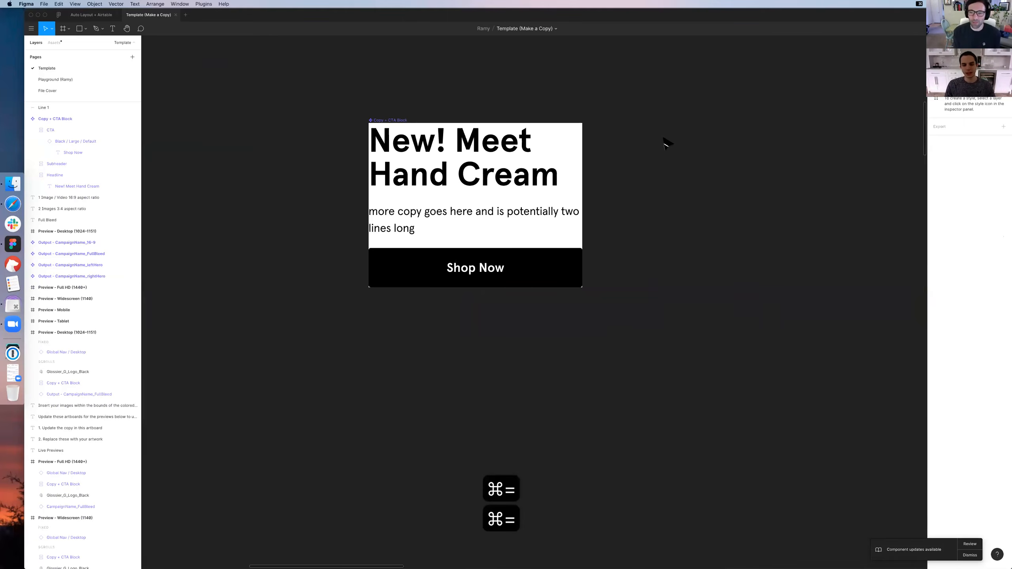
Examine the Copy + CTA Block's CTA instance and its Auto Layout settings
{"action": "left_click_drag", "start_coordinate": [641, 172], "coordinate": [628, 167]}
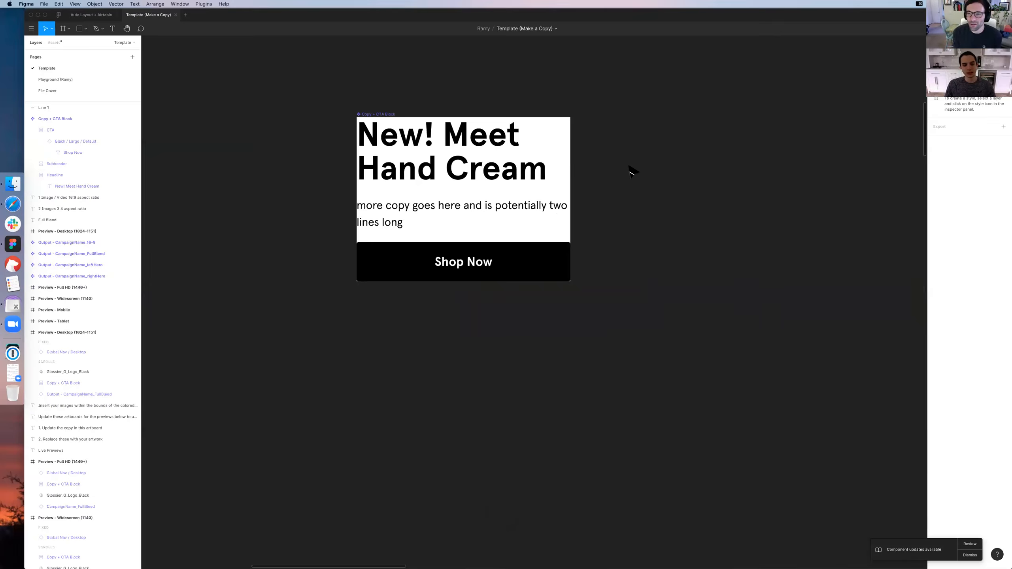
{"action": "double_click", "coordinate": [468, 257]}
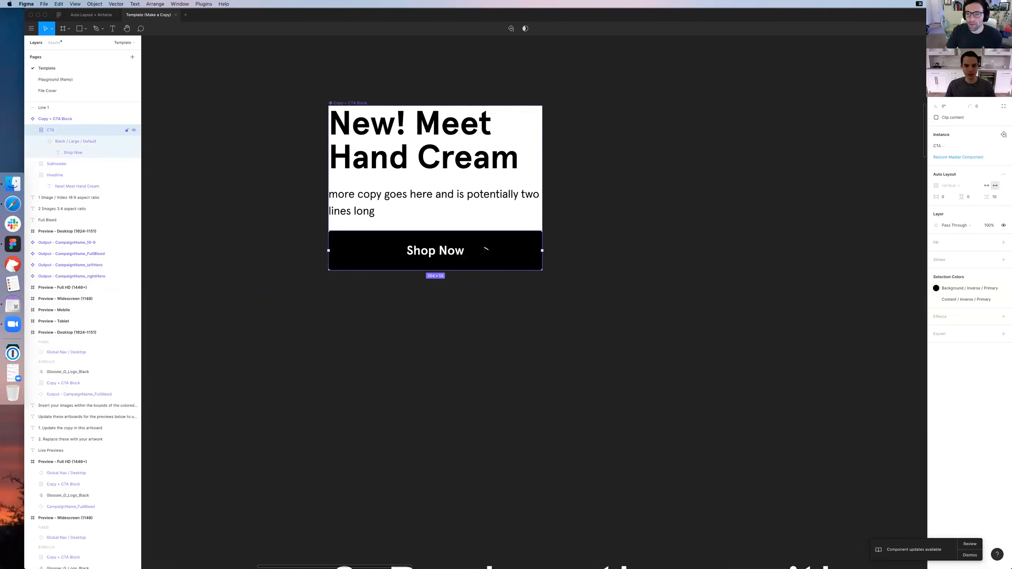
{"action": "left_click", "coordinate": [624, 238]}
{"action": "left_click_drag", "start_coordinate": [632, 227], "coordinate": [610, 235]}
{"action": "left_click", "coordinate": [396, 257]}
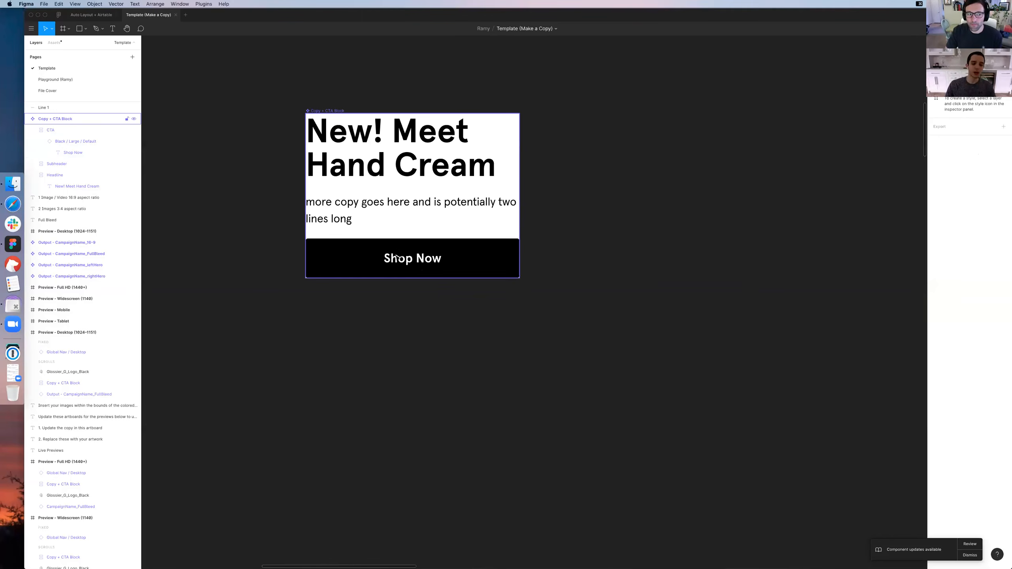
{"action": "left_click", "coordinate": [397, 257]}
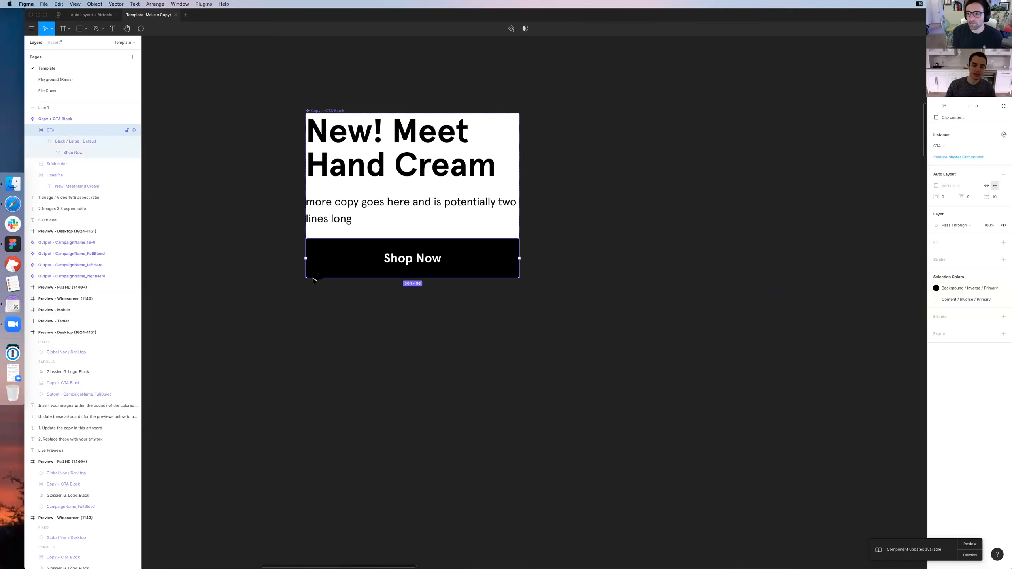
{"action": "scroll", "coordinate": [404, 259], "scroll_direction": "right", "scroll_amount": 2}
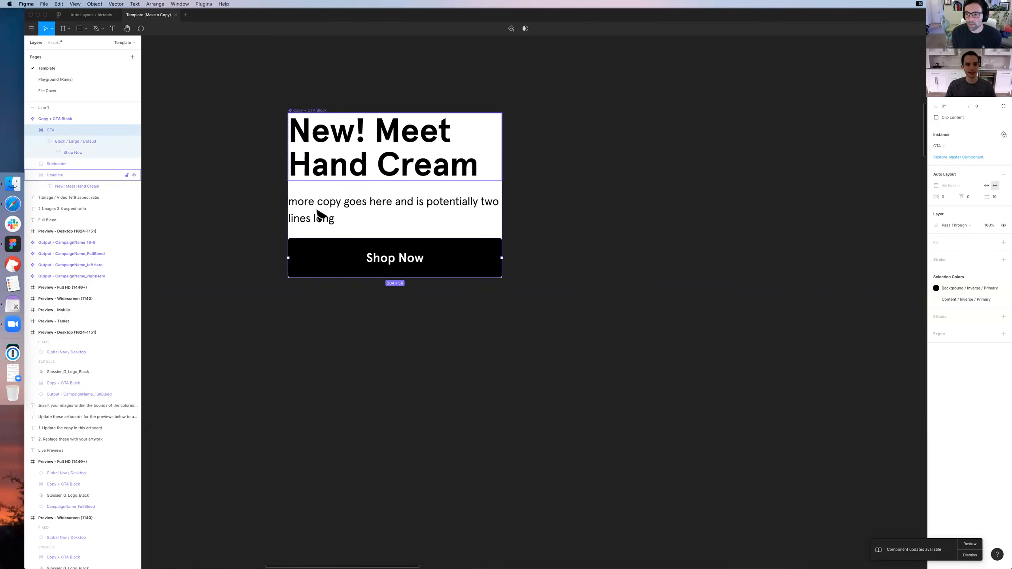
{"action": "key", "text": "Escape"}
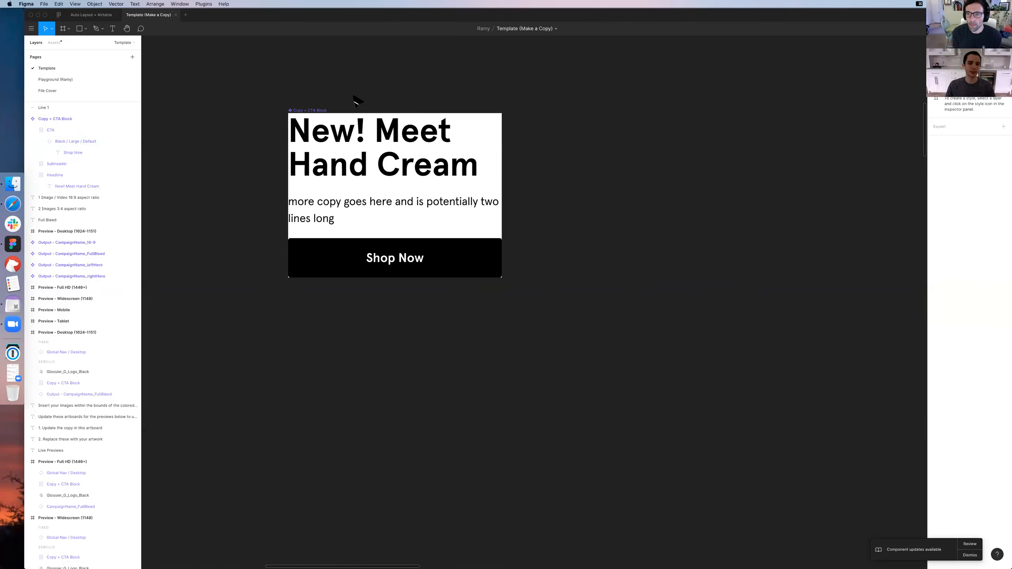
Draw a new white frame beside the Copy + CTA Block and widen it to about 309 × 234
{"action": "scroll", "coordinate": [371, 106], "scroll_direction": "right", "scroll_amount": 5}
{"action": "key", "text": "f"}
{"action": "left_click_drag", "start_coordinate": [390, 113], "coordinate": [598, 277]}
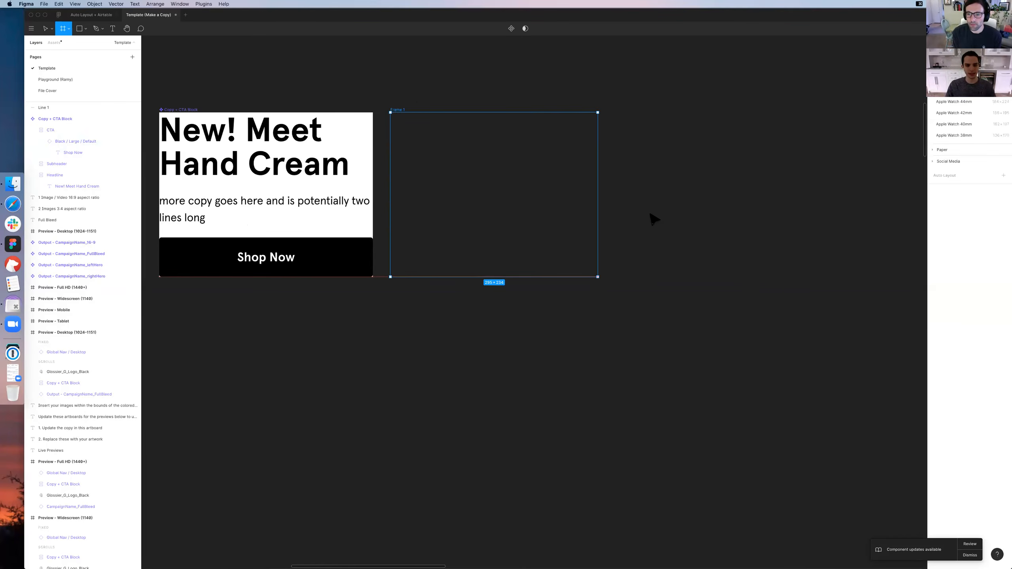
{"action": "left_click", "coordinate": [411, 110]}
{"action": "scroll", "coordinate": [412, 111], "scroll_direction": "left", "scroll_amount": 1}
{"action": "left_click", "coordinate": [421, 110]}
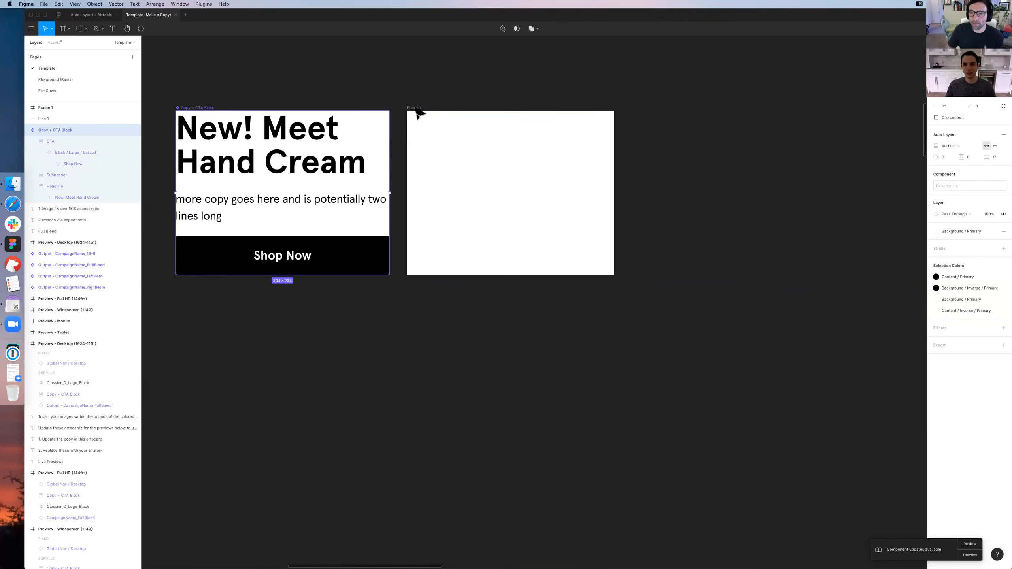
{"action": "left_click_drag", "start_coordinate": [615, 173], "coordinate": [625, 172]}
{"action": "left_click", "coordinate": [644, 163]}
{"action": "left_click_drag", "start_coordinate": [643, 162], "coordinate": [681, 179]}
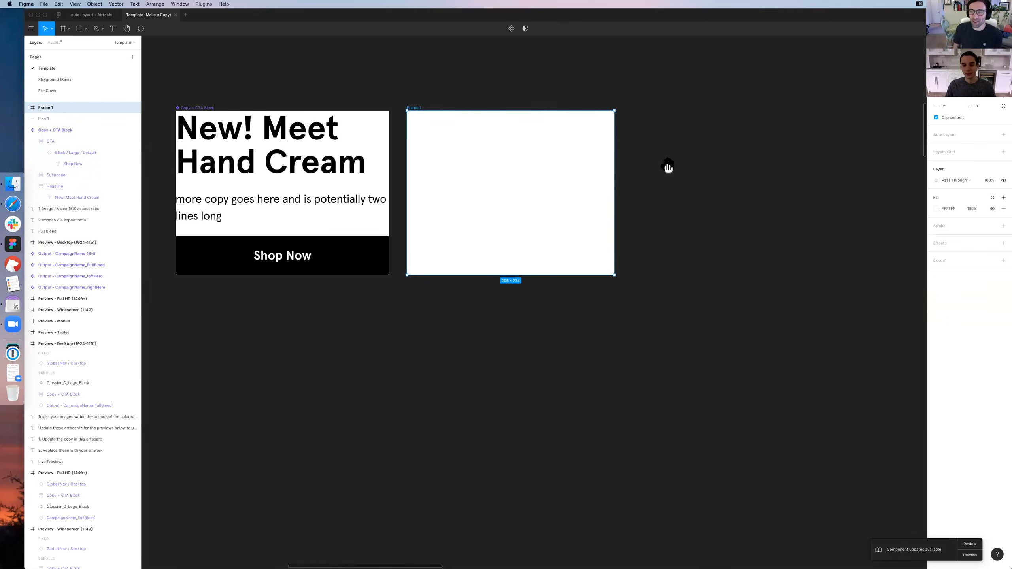
{"action": "left_click", "coordinate": [311, 279]}
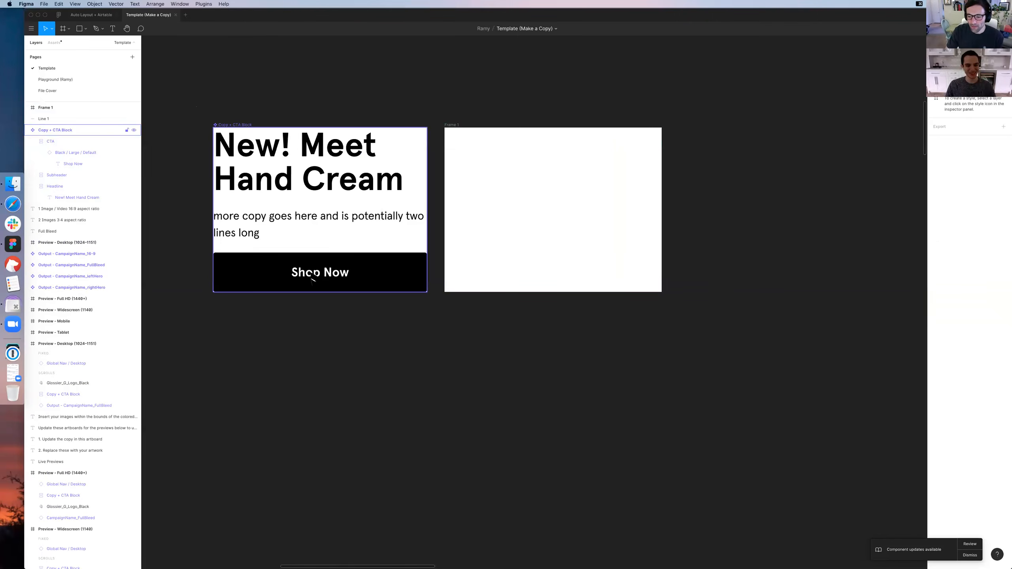
Draw a nested full-width button frame about 58 high along the base of the new frame
{"action": "left_click", "coordinate": [312, 279]}
{"action": "left_click", "coordinate": [455, 256]}
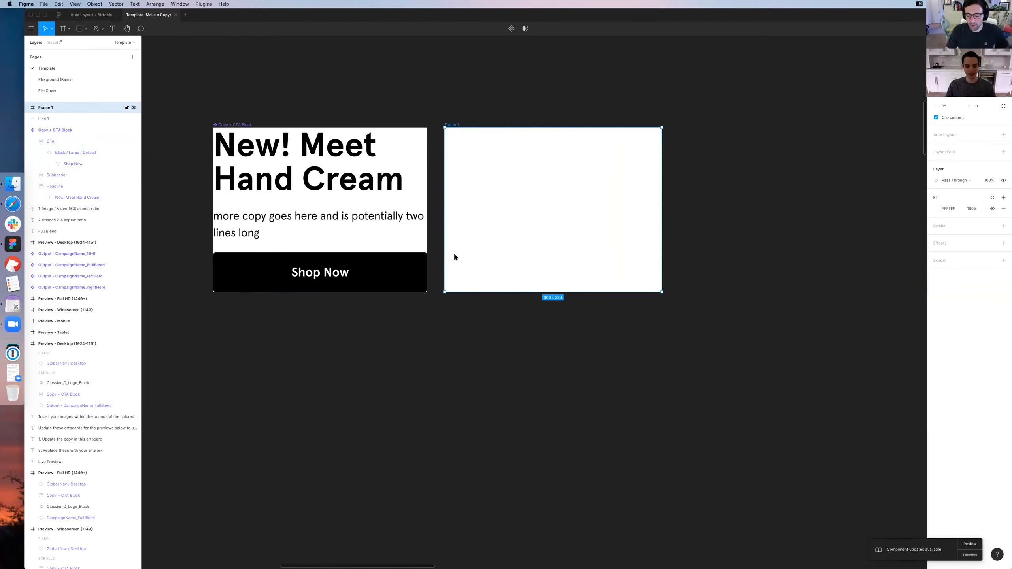
{"action": "key", "text": "f"}
{"action": "left_click_drag", "start_coordinate": [445, 251], "coordinate": [662, 292]}
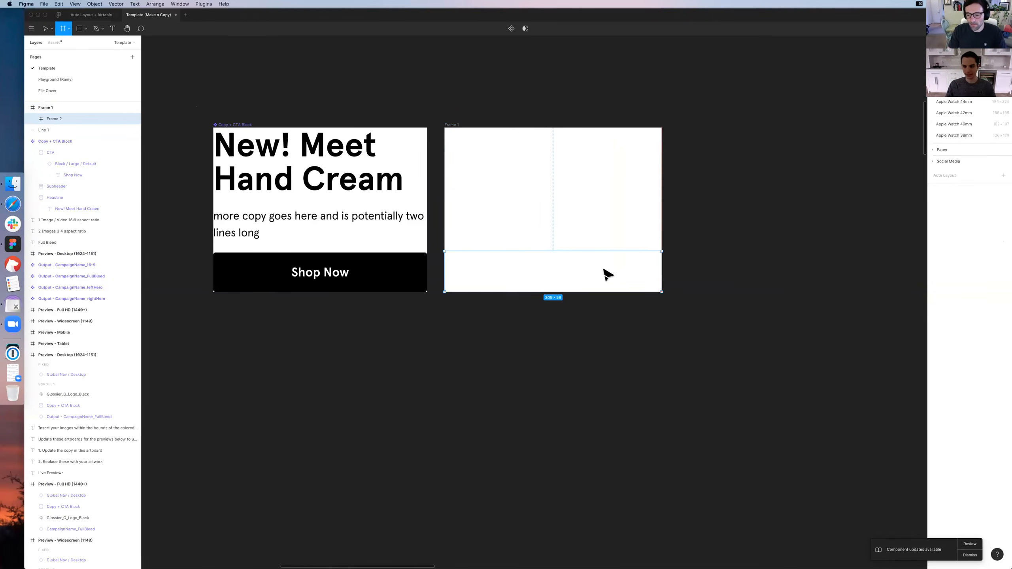
Add a "Shop Now" text label inside the nested button frame
{"action": "key", "text": "t"}
{"action": "left_click", "coordinate": [567, 271]}
{"action": "type", "text": "Shop Now"}
{"action": "key", "text": "Escape"}
{"action": "key", "text": "Escape"}
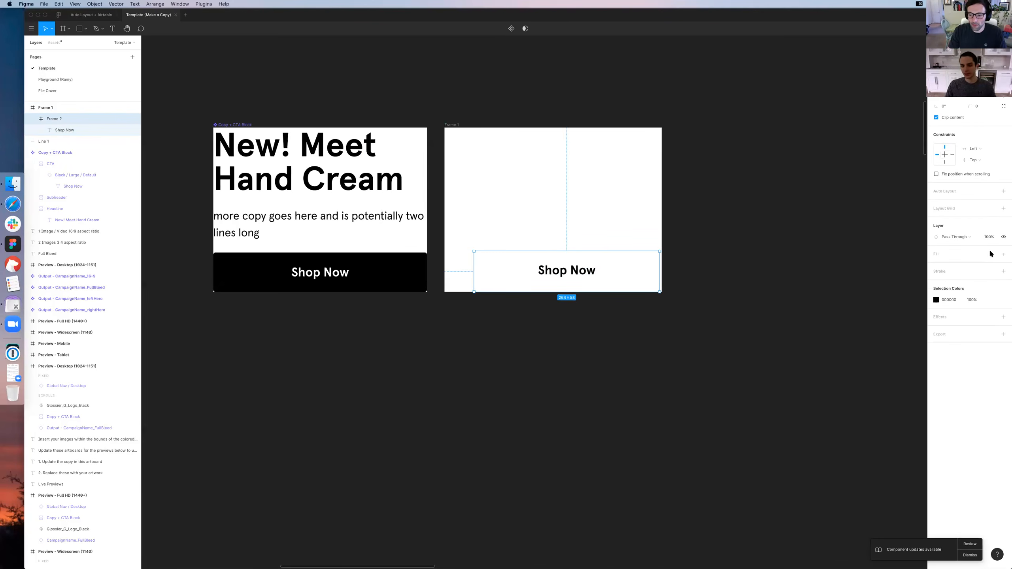
Fill the nested button frame with the black Background / Inverse / Primary colour style
{"action": "left_click", "coordinate": [992, 253]}
{"action": "left_click", "coordinate": [942, 291]}
{"action": "left_click", "coordinate": [961, 254]}
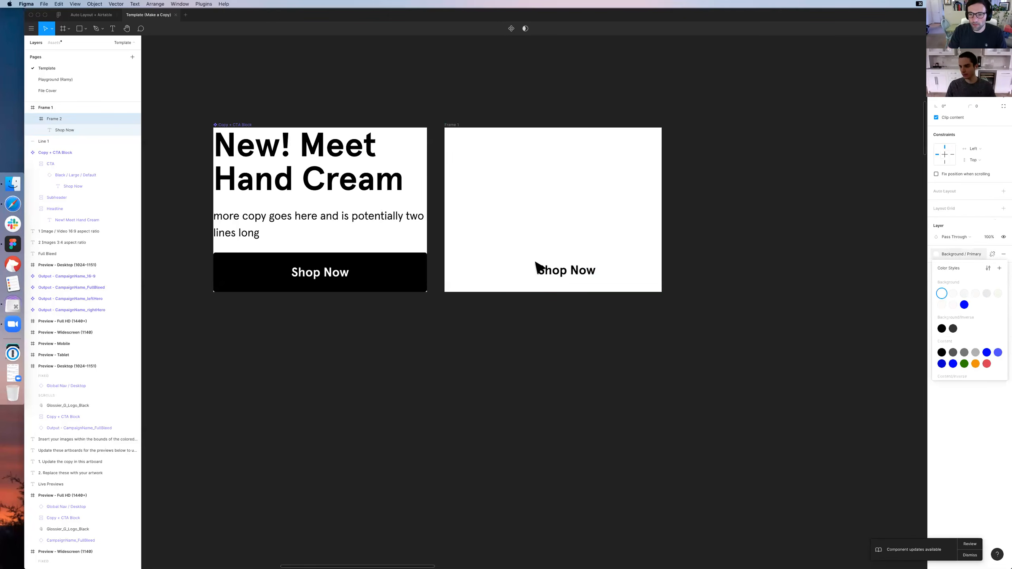
{"action": "left_click", "coordinate": [943, 328]}
Apply the Content / Inverse / Primary colour style to the button's label and shift the button slightly inside the new frame
{"action": "left_click", "coordinate": [64, 130]}
{"action": "left_click", "coordinate": [952, 229]}
{"action": "left_click", "coordinate": [992, 218]}
{"action": "scroll", "coordinate": [941, 321], "scroll_direction": "down", "scroll_amount": 2}
{"action": "left_click", "coordinate": [941, 320]}
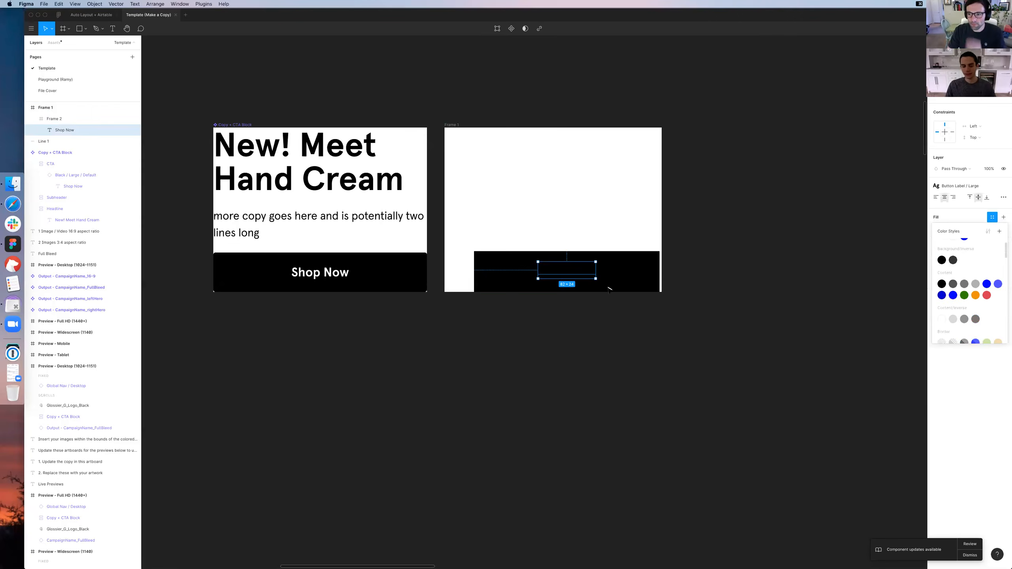
{"action": "left_click", "coordinate": [723, 278]}
{"action": "left_click_drag", "start_coordinate": [578, 281], "coordinate": [590, 276]}
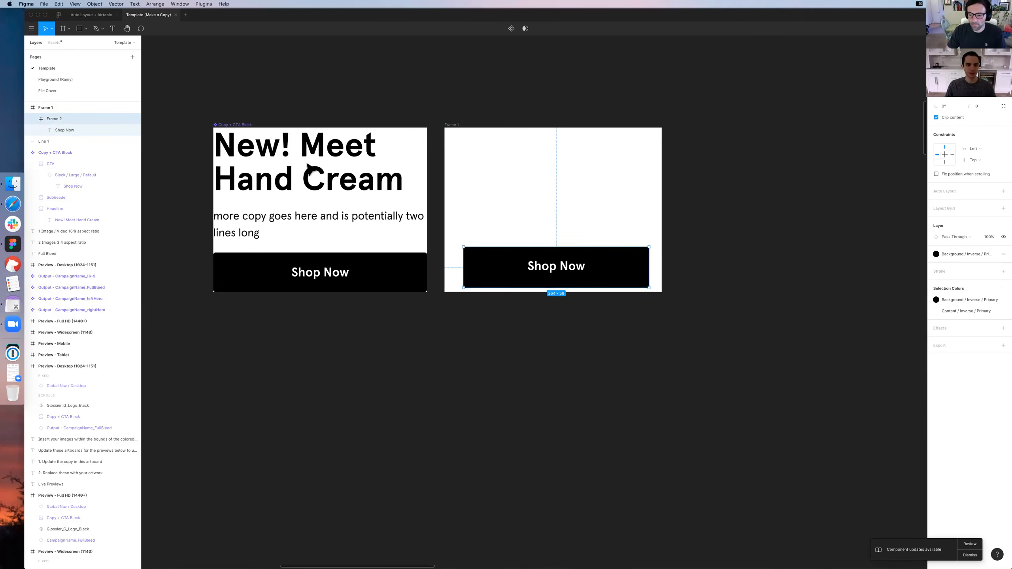
Copy the headline and description text layers from the Copy + CTA Block into the new frame
{"action": "double_click", "coordinate": [322, 222]}
{"action": "left_click", "coordinate": [323, 177], "text": "shift"}
{"action": "left_click", "coordinate": [320, 177]}
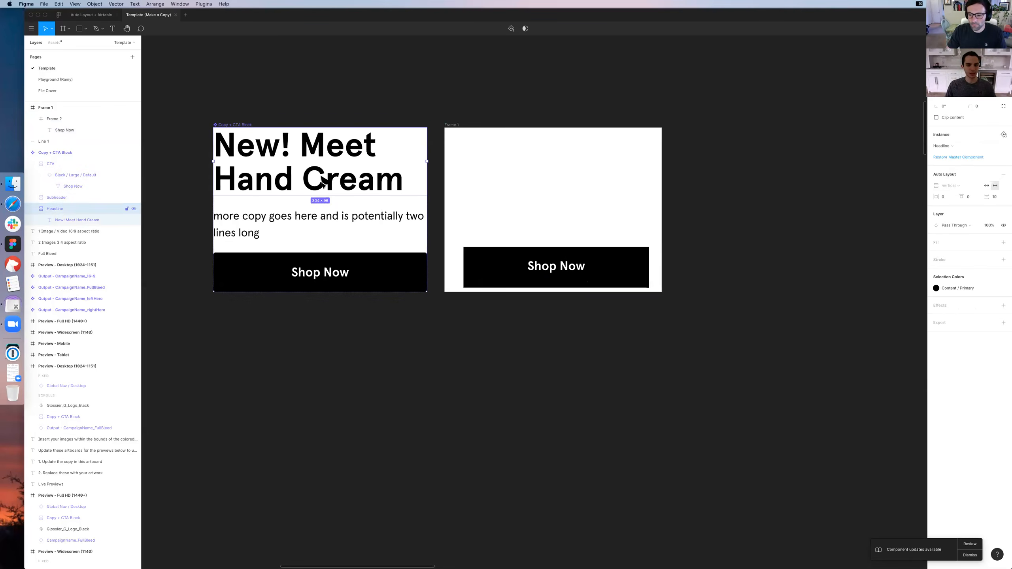
{"action": "double_click", "coordinate": [318, 216]}
{"action": "left_click", "coordinate": [422, 160], "text": "shift"}
{"action": "key", "text": "super+c"}
{"action": "left_click", "coordinate": [452, 129]}
{"action": "key", "text": "super+v"}
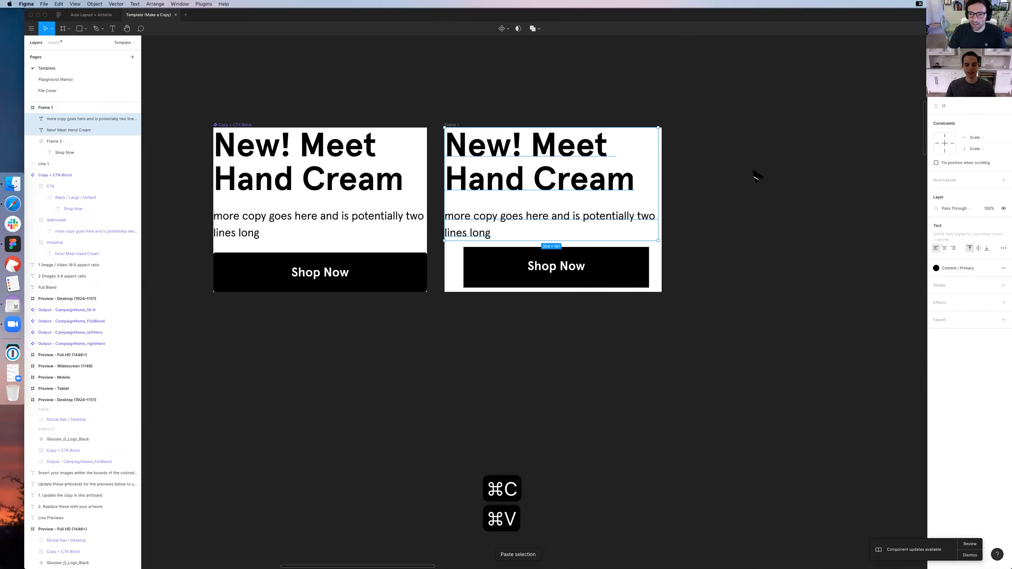
Apply Auto Layout to the new frame holding the headline, description and button
{"action": "left_click", "coordinate": [771, 152]}
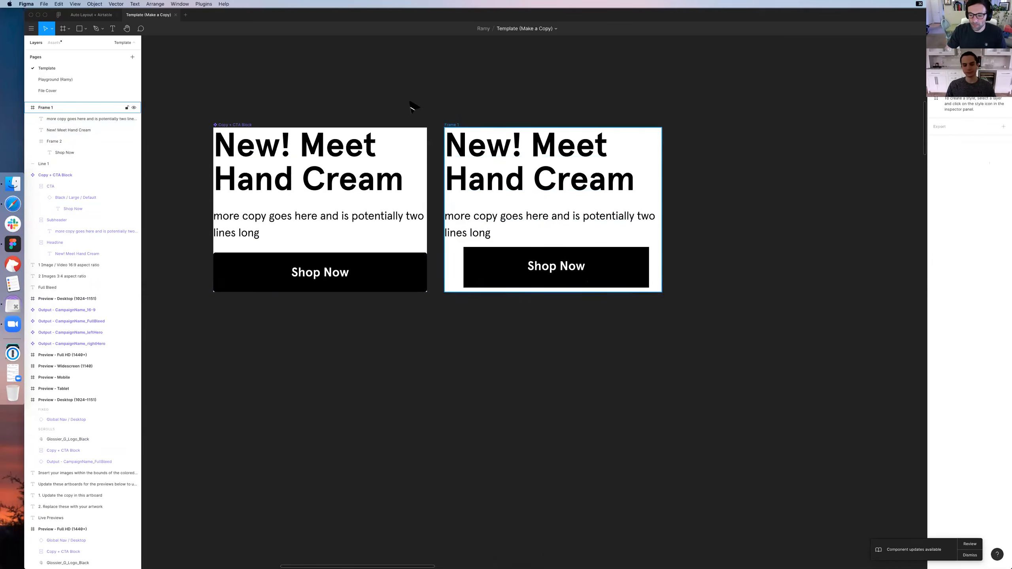
{"action": "left_click", "coordinate": [451, 125]}
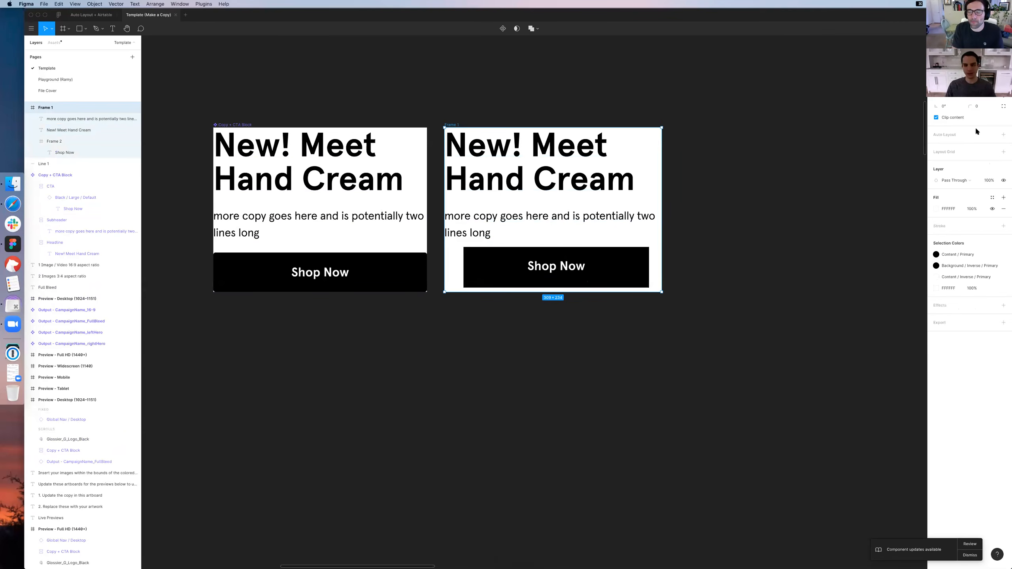
{"action": "left_click", "coordinate": [1003, 135]}
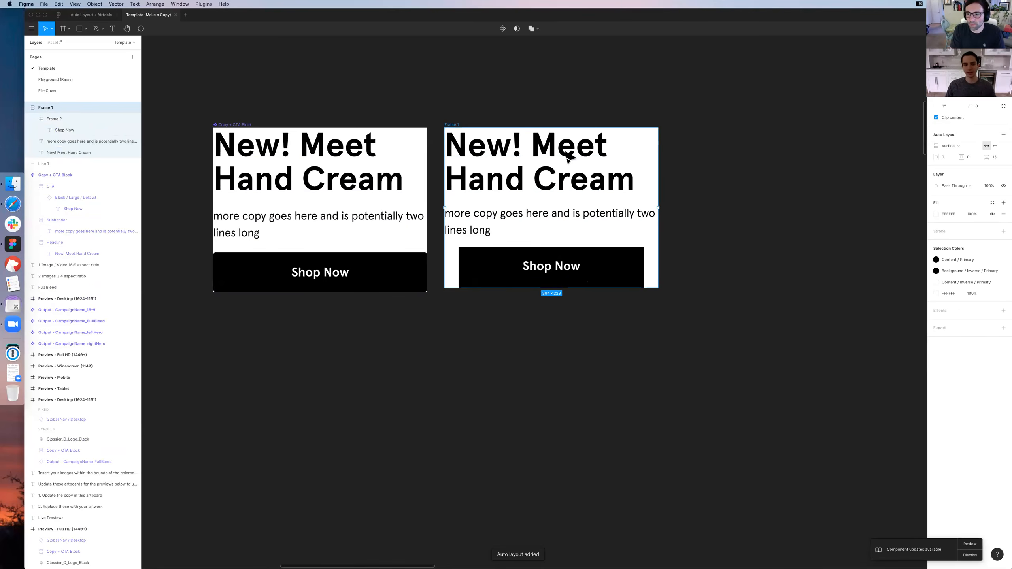
Try adding the lines "asd" and "sad" to the new frame's description, and undo the addition
{"action": "double_click", "coordinate": [536, 218]}
{"action": "key", "text": "Right"}
{"action": "key", "text": "Return"}
{"action": "type", "text": "asd"}
{"action": "key", "text": "Return"}
{"action": "type", "text": "sa"}
{"action": "key", "text": "Return"}
{"action": "type", "text": "d"}
{"action": "key", "text": "super+z"}
{"action": "left_click", "coordinate": [779, 202]}
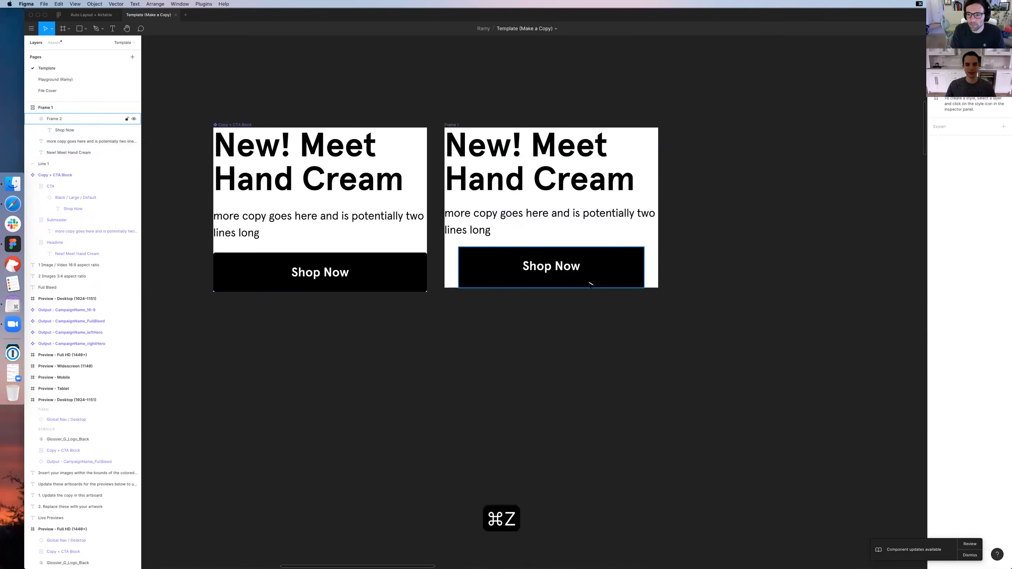
Narrow the new frame's button to about 192 wide with its label centred, and apply Auto Layout to the button
{"action": "left_click", "coordinate": [590, 284]}
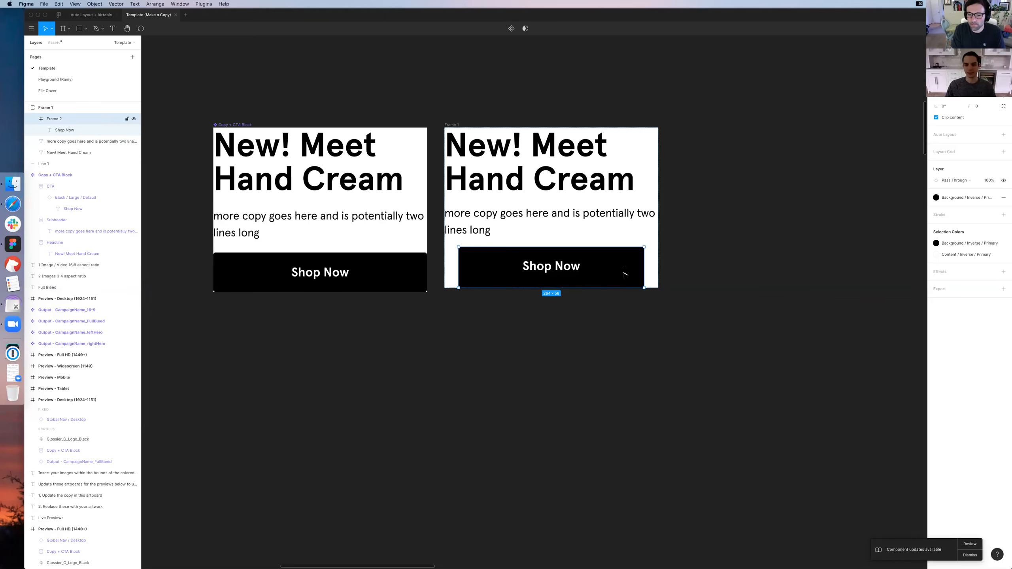
{"action": "left_click_drag", "start_coordinate": [644, 270], "coordinate": [593, 273]}
{"action": "double_click", "coordinate": [592, 271]}
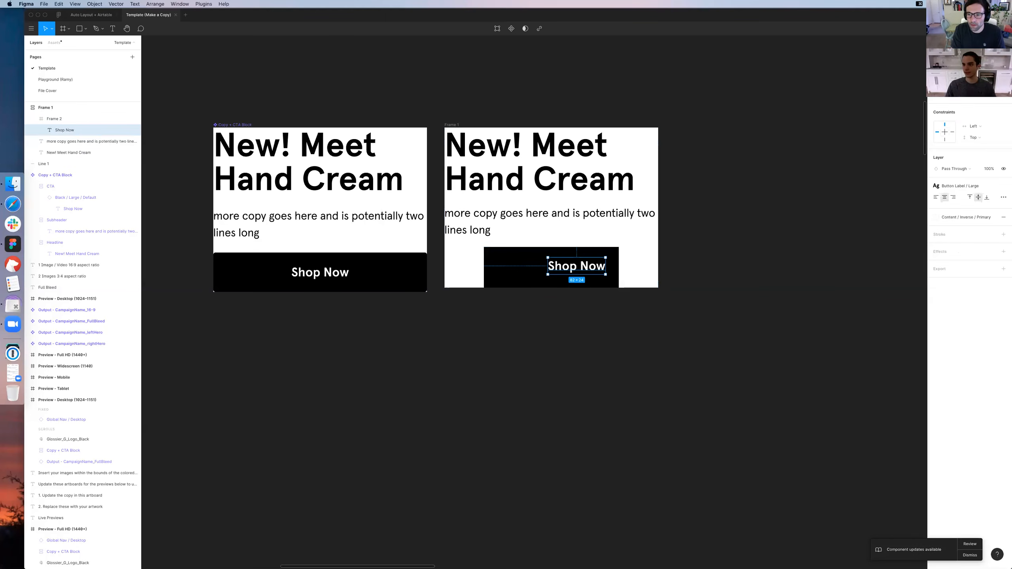
{"action": "key", "text": "Escape"}
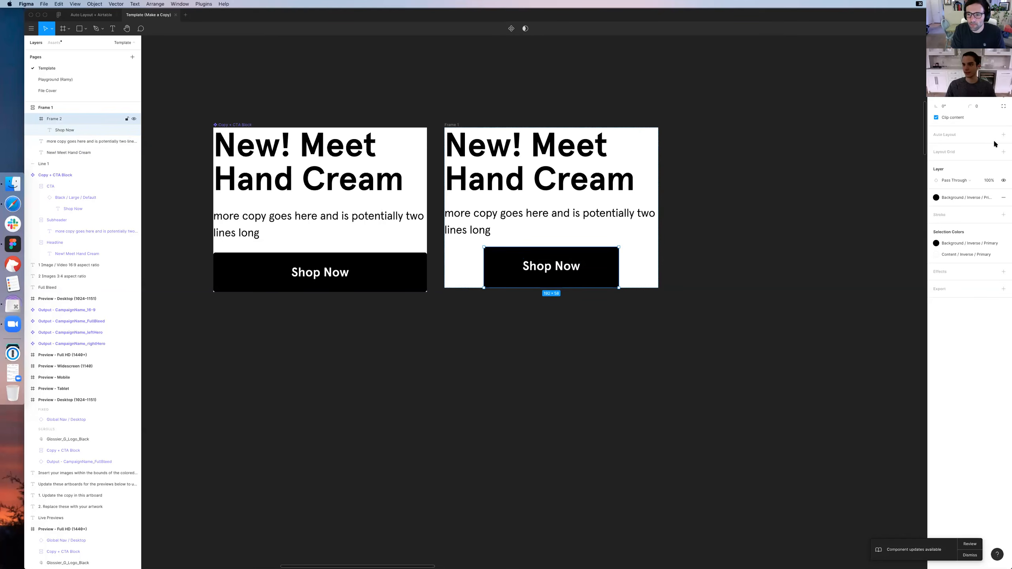
{"action": "left_click", "coordinate": [1003, 135]}
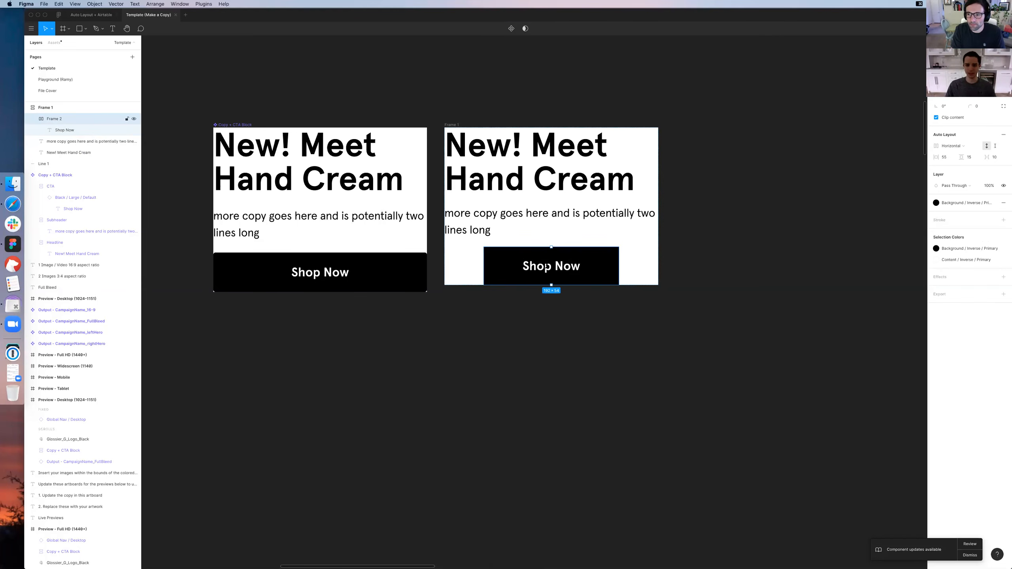
Try inserting the filler text "a sdas das da dad ad a" in the button's label, and undo it
{"action": "double_click", "coordinate": [546, 267]}
{"action": "type", "text": "a sdas das da dad ad a"}
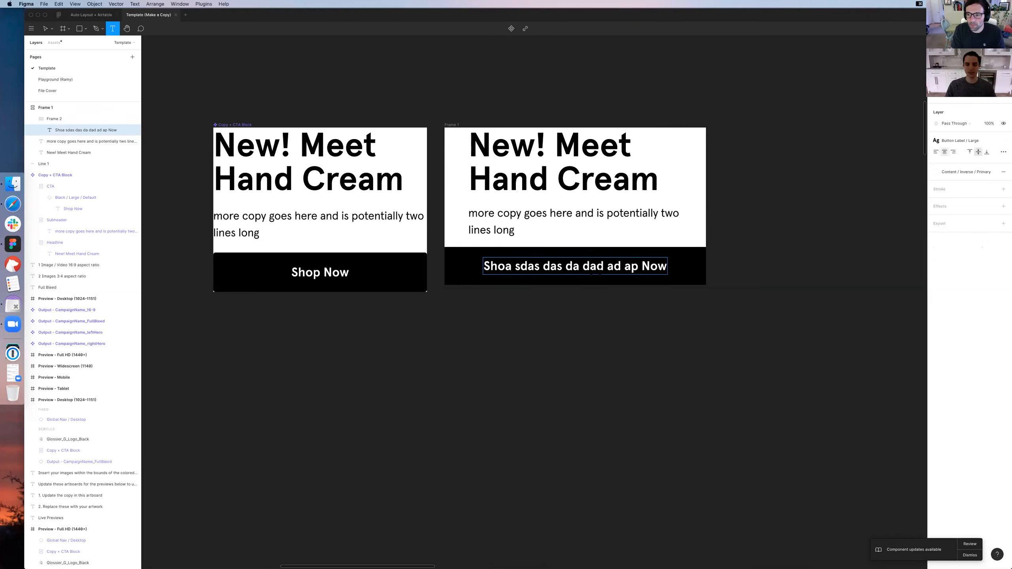
{"action": "key", "text": "super+z"}
{"action": "key", "text": "super+z"}
{"action": "key", "text": "super+z"}
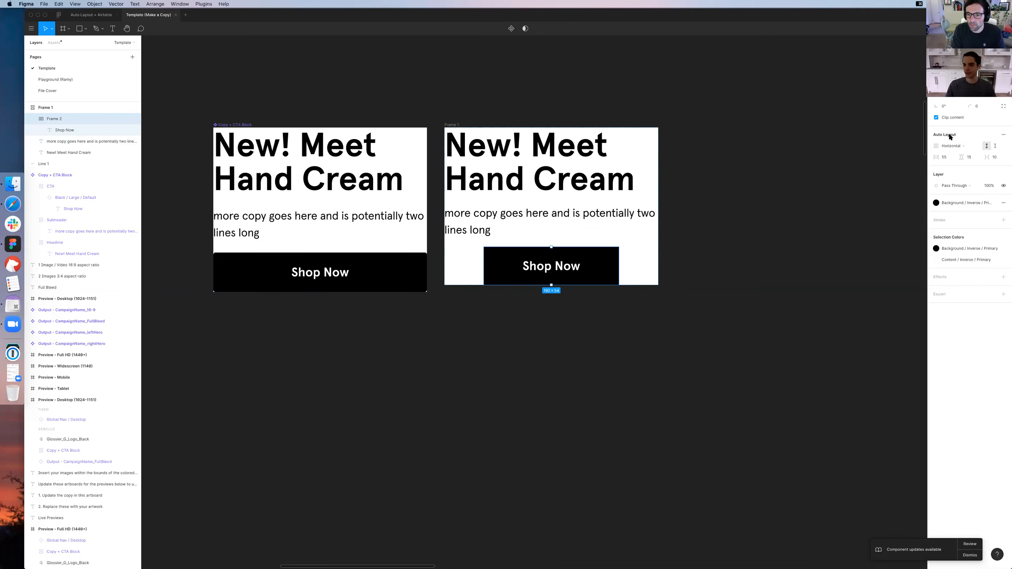
Set the button's Auto Layout direction to Vertical and its sizing to Fixed Width
{"action": "left_click", "coordinate": [971, 147]}
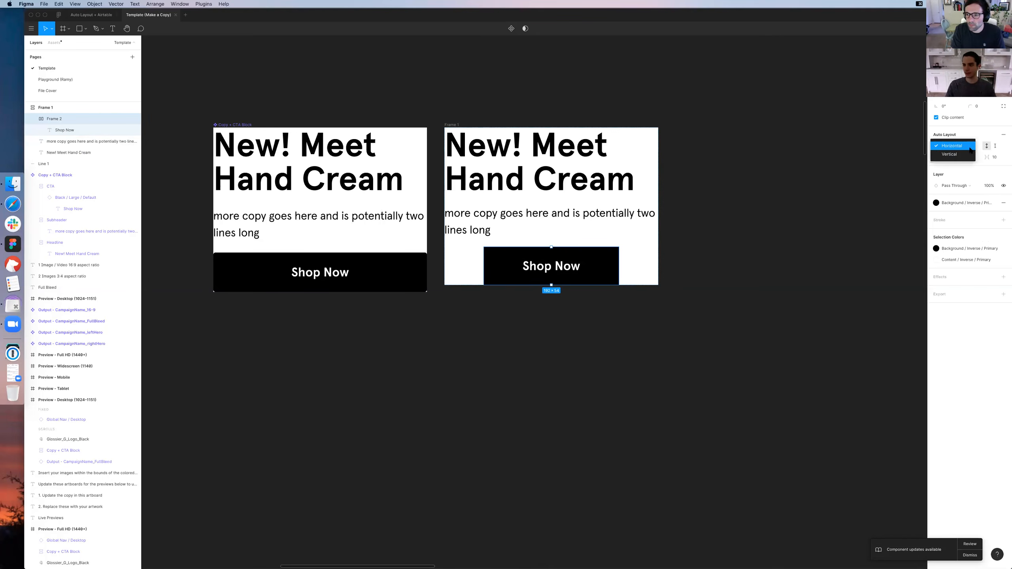
{"action": "left_click", "coordinate": [971, 146]}
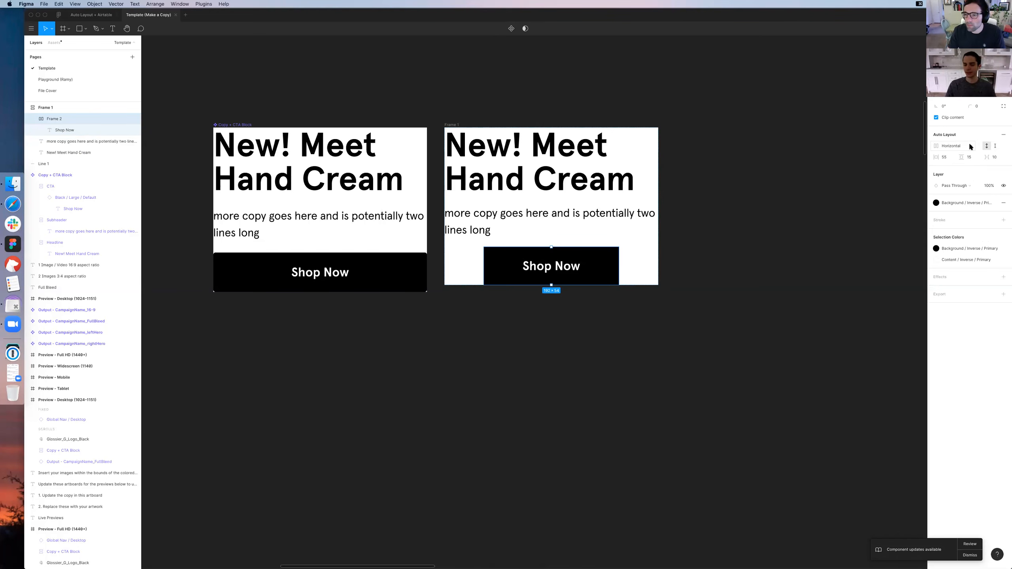
{"action": "left_click", "coordinate": [971, 147]}
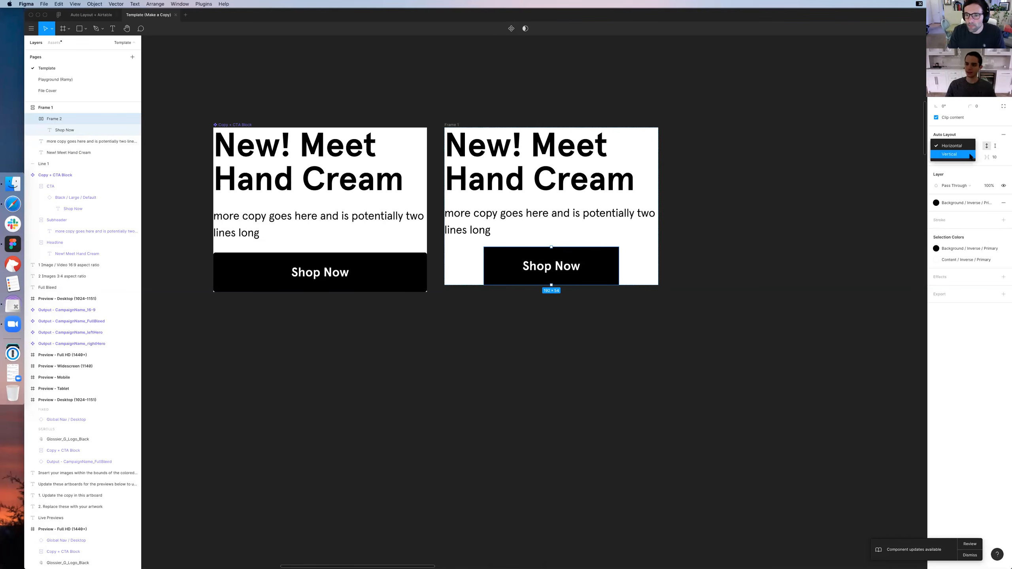
{"action": "left_click", "coordinate": [974, 155]}
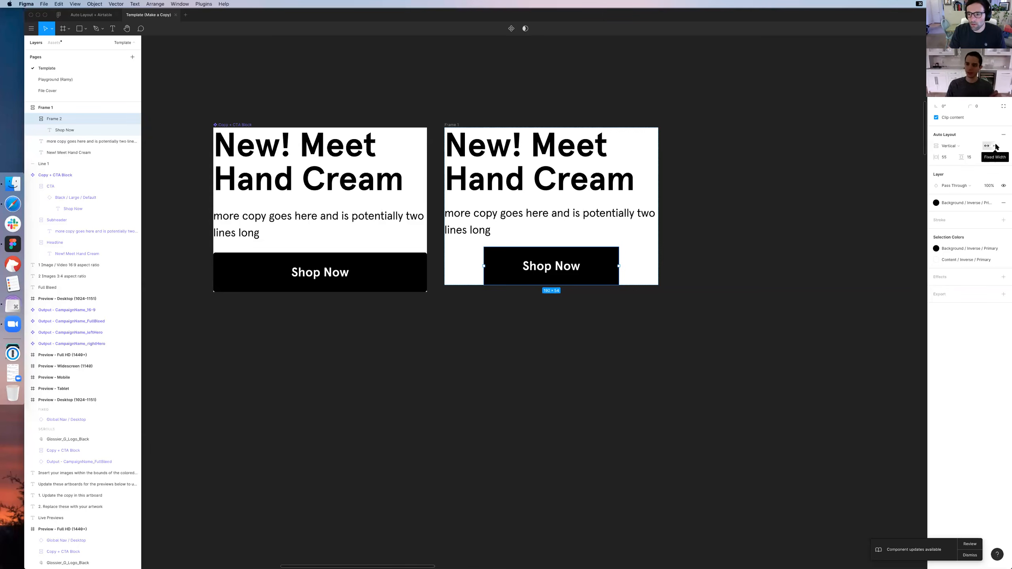
{"action": "left_click", "coordinate": [996, 146]}
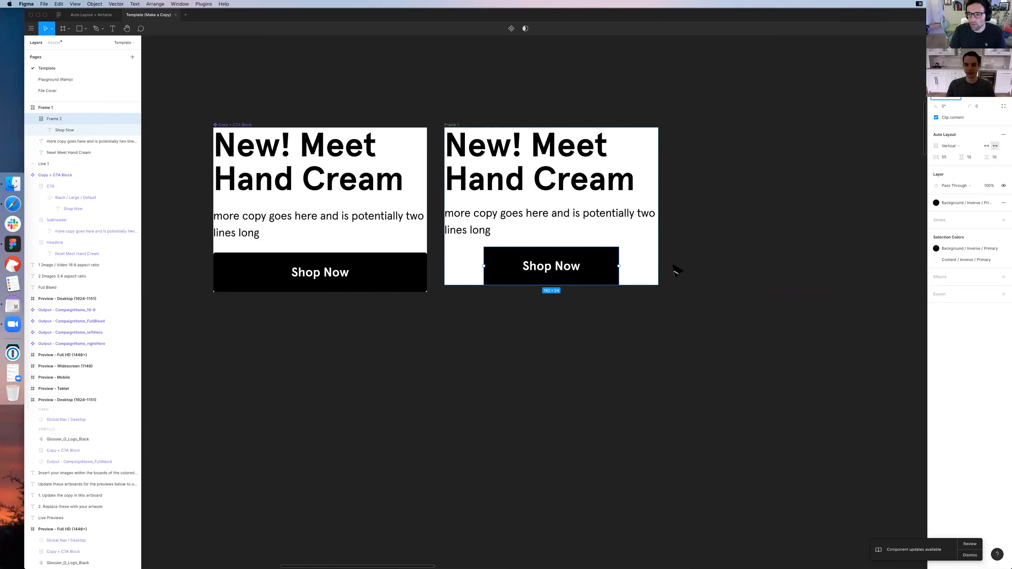
Try resizing the fixed-width button, and undo the change
{"action": "left_click_drag", "start_coordinate": [668, 265], "coordinate": [621, 267]}
{"action": "key", "text": "super+z"}
{"action": "key", "text": "super+z"}
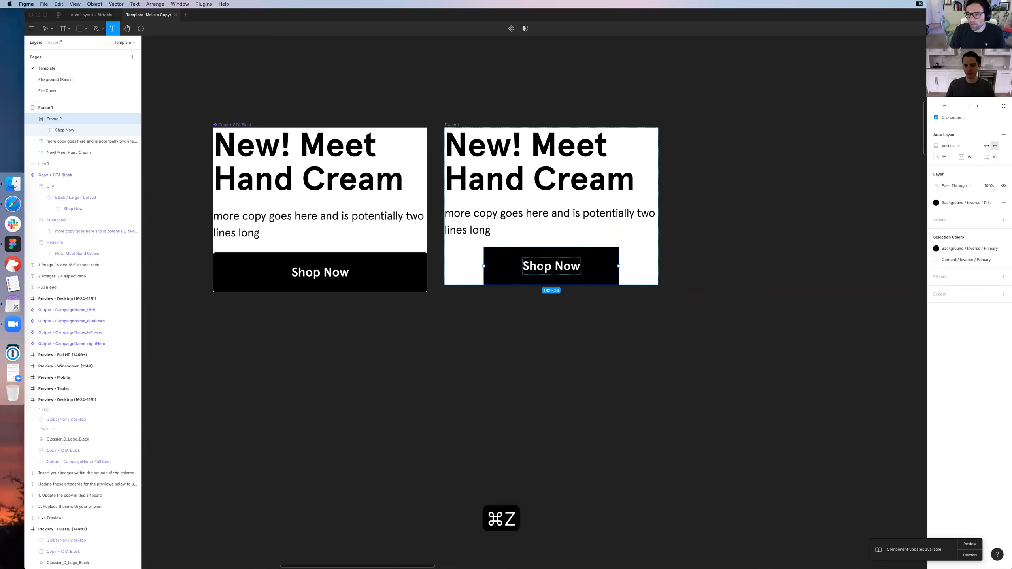
{"action": "key", "text": "super+z"}
Try inserting the filler text "asd sada dadada" in the fixed-width button's label, and undo it
{"action": "type", "text": "asd sada dadada"}
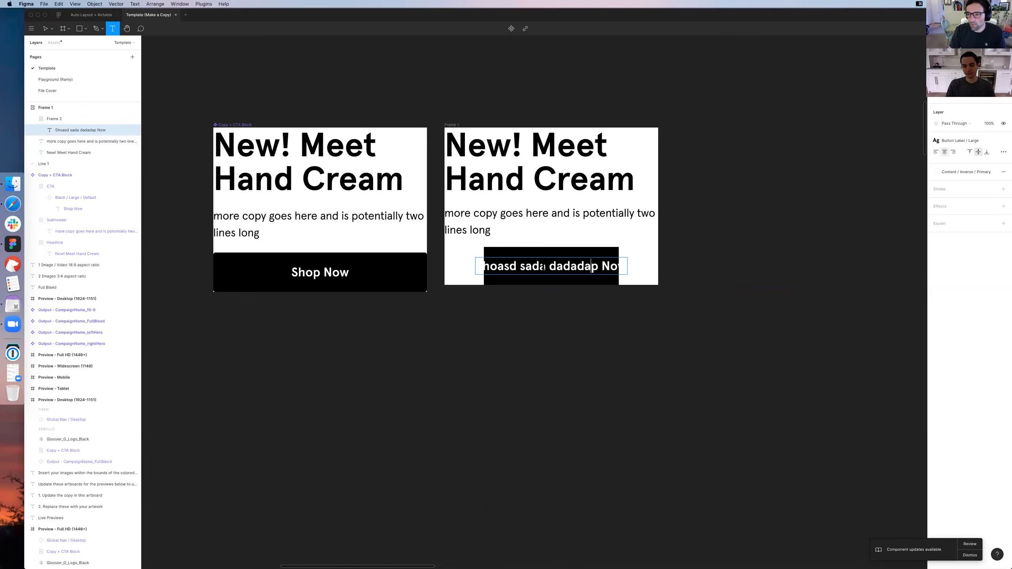
{"action": "key", "text": "super+z"}
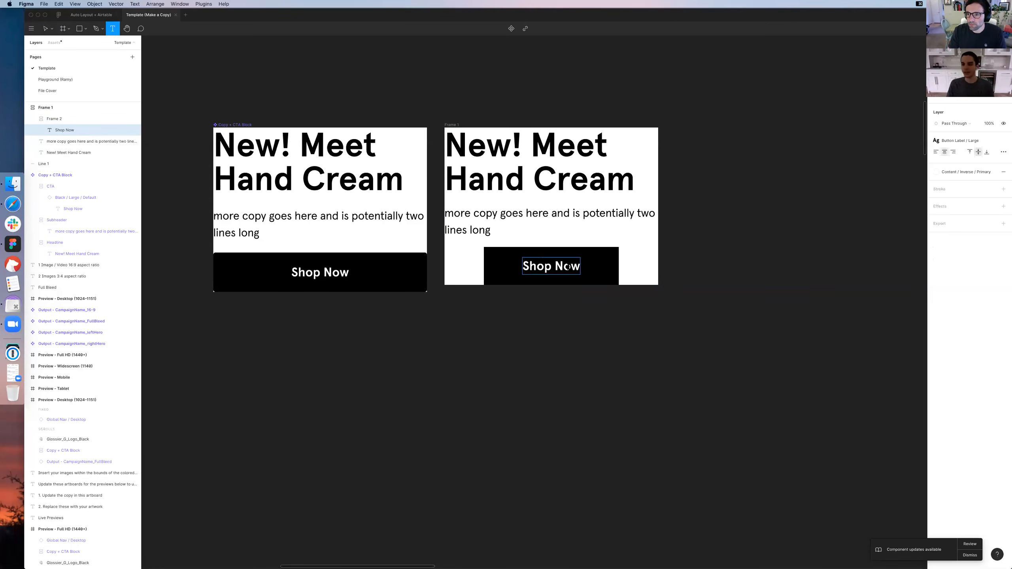
{"action": "key", "text": "Escape"}
{"action": "key", "text": "Escape"}
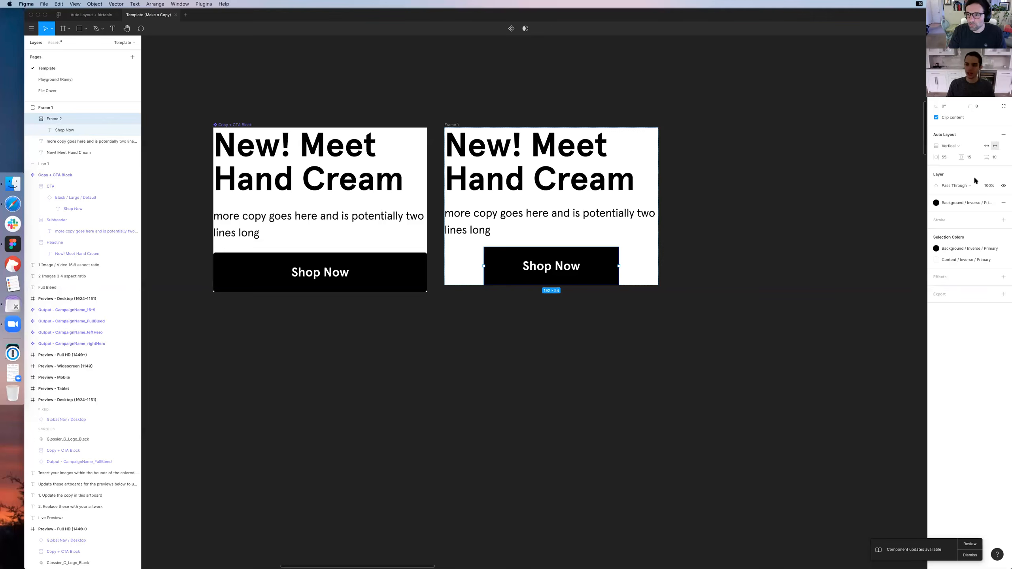
Select the button's label and step the selection up to its button and the enclosing frame
{"action": "left_click", "coordinate": [730, 272]}
{"action": "double_click", "coordinate": [540, 271]}
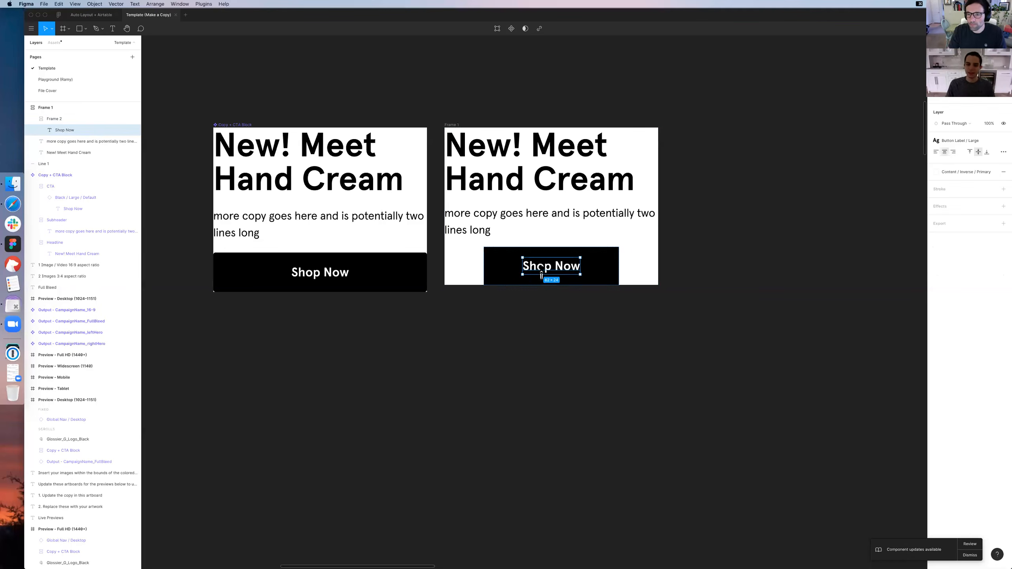
{"action": "key", "text": "shift+Return"}
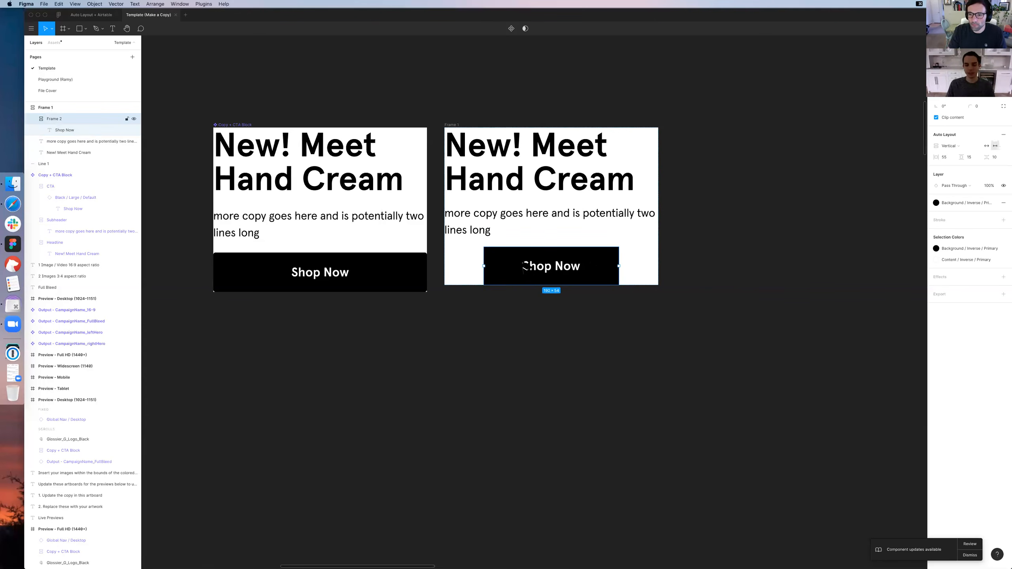
{"action": "key", "text": "shift+Return"}
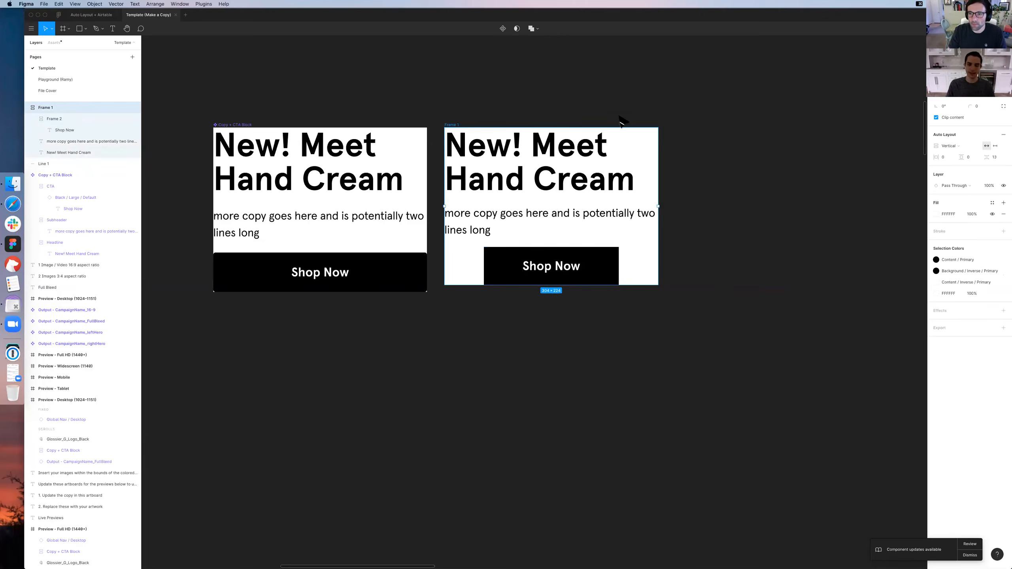
{"action": "left_click", "coordinate": [571, 267]}
{"action": "left_click", "coordinate": [572, 267]}
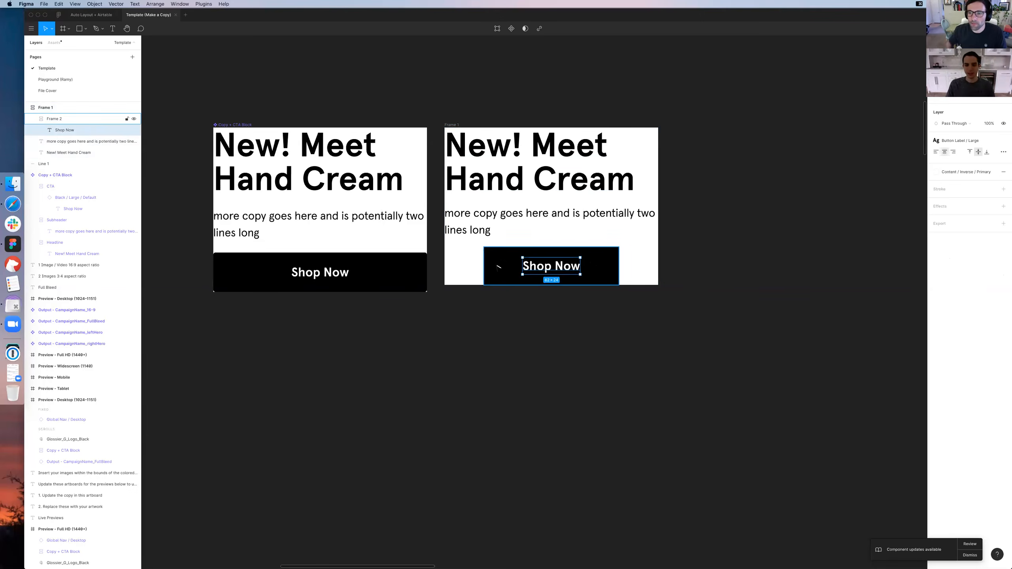
Try aligning the button, widened to about 264, to the left and centre of its frame, and return it to the full width
{"action": "left_click", "coordinate": [498, 268]}
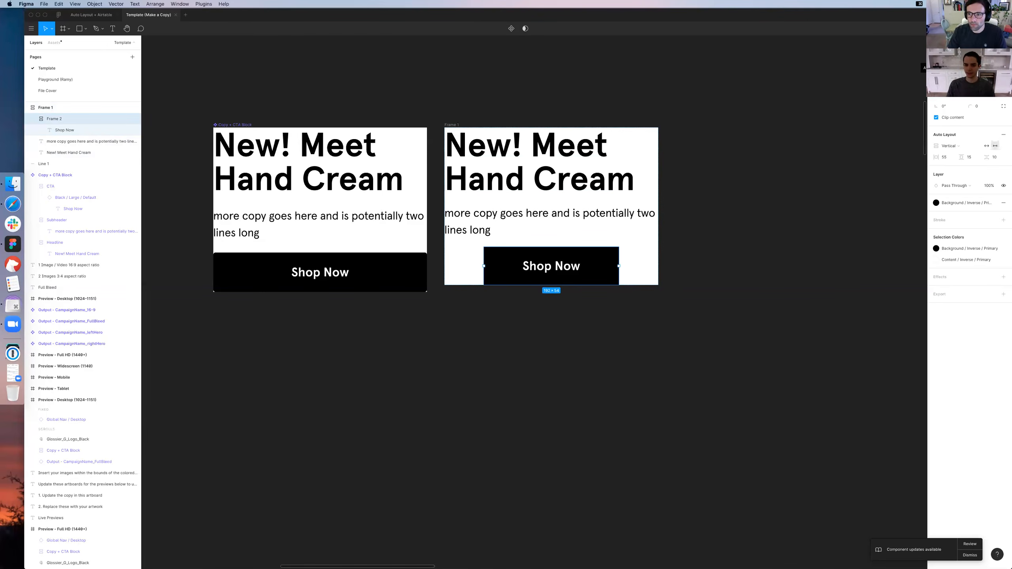
{"action": "left_click", "coordinate": [936, 57]}
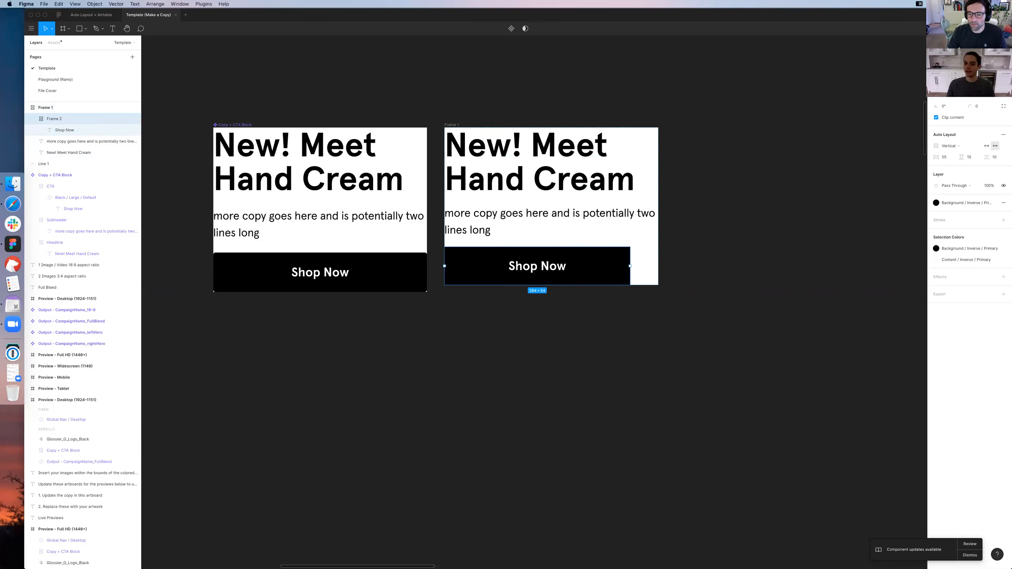
{"action": "left_click", "coordinate": [947, 57]}
{"action": "left_click", "coordinate": [544, 265]}
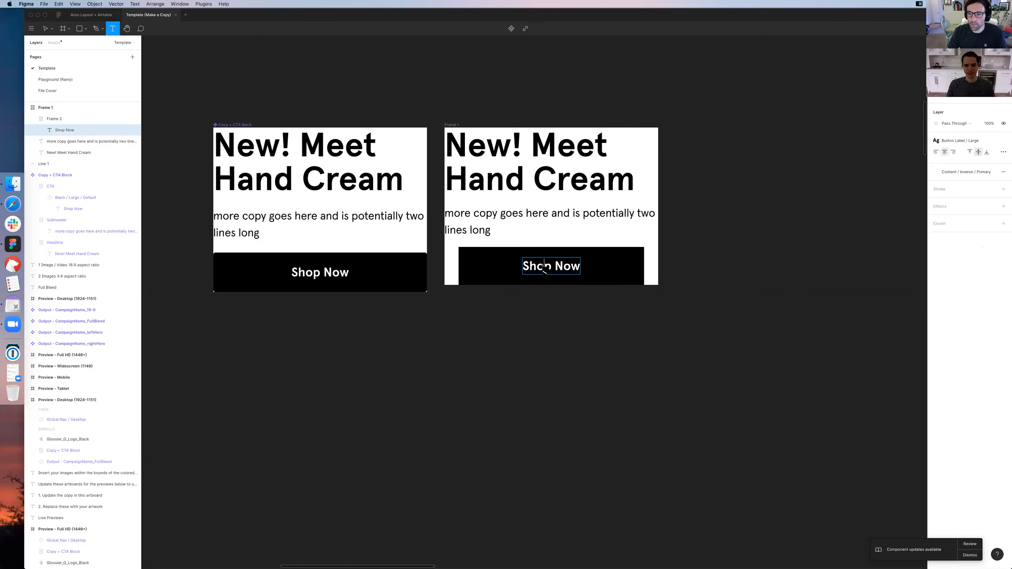
{"action": "left_click", "coordinate": [757, 255]}
{"action": "double_click", "coordinate": [543, 266]}
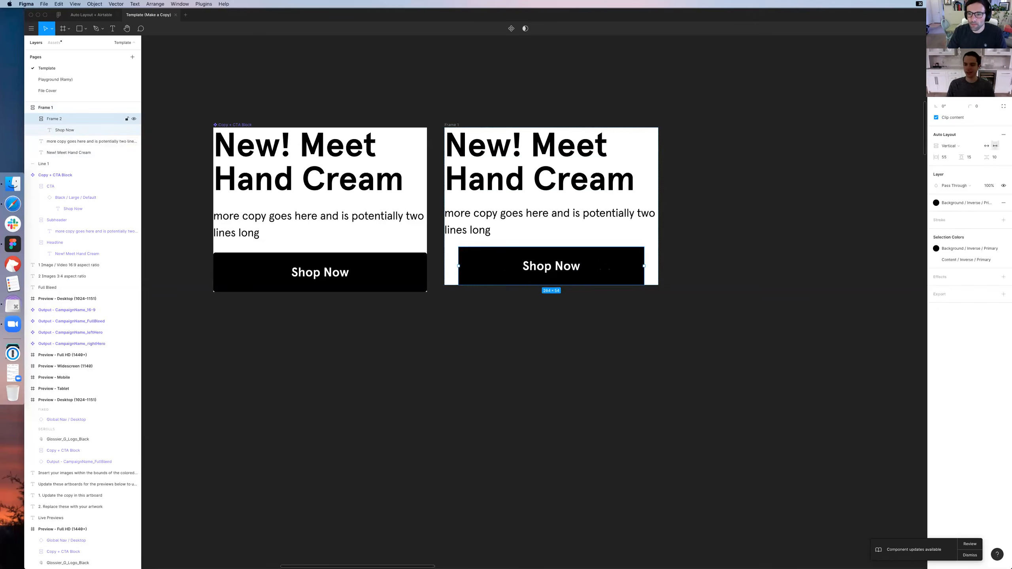
{"action": "left_click", "coordinate": [619, 272]}
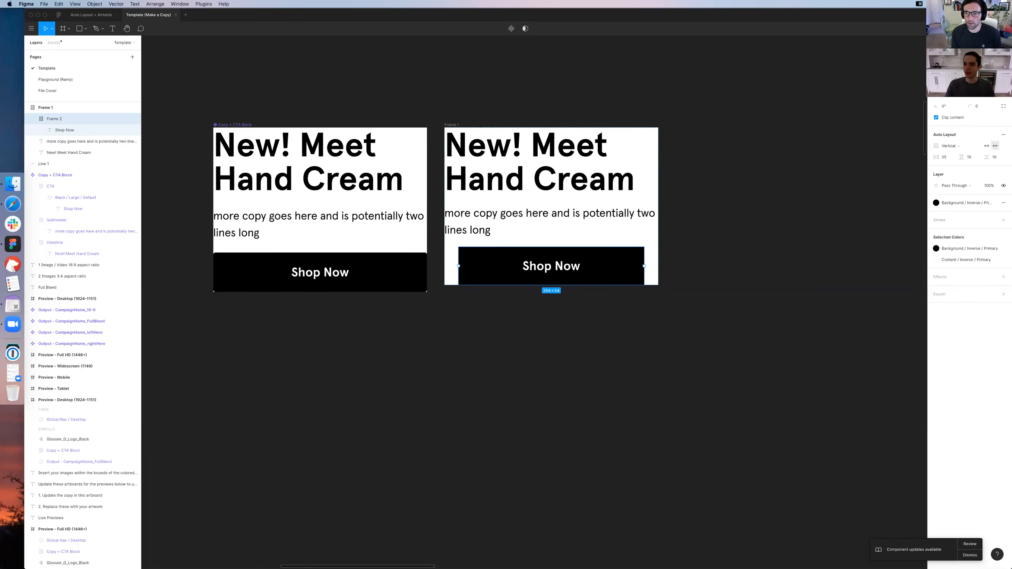
{"action": "key", "text": "super+z"}
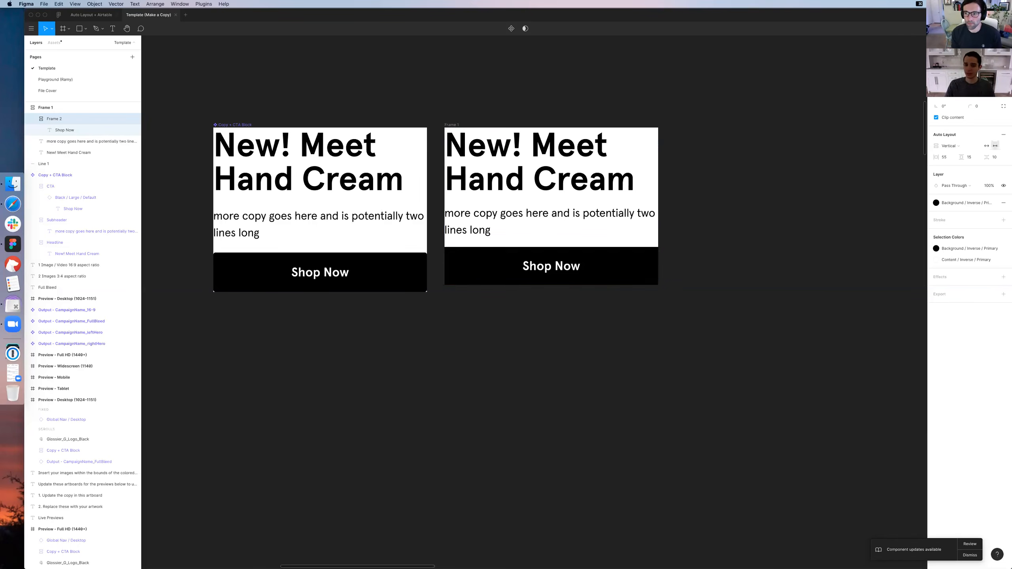
Try widening the whole new frame to see how its content adapts, and undo the change
{"action": "left_click", "coordinate": [457, 123]}
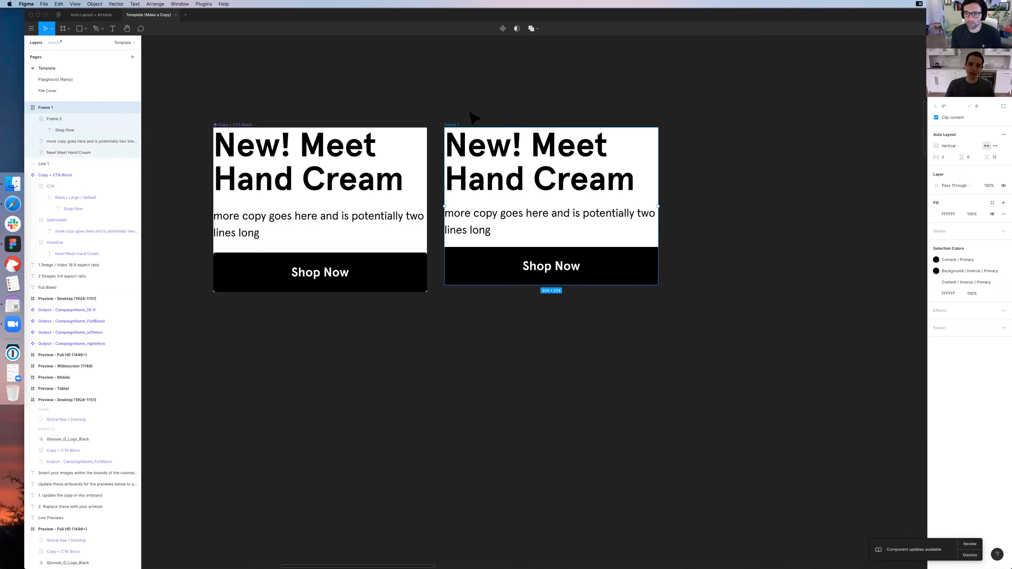
{"action": "left_click", "coordinate": [470, 113]}
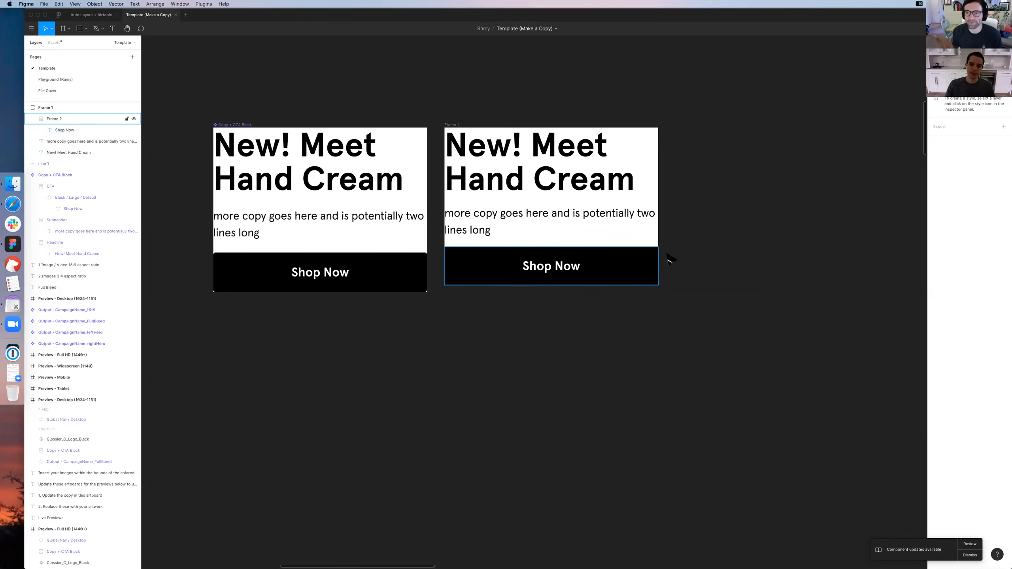
{"action": "left_click", "coordinate": [453, 125]}
{"action": "left_click_drag", "start_coordinate": [659, 181], "coordinate": [714, 238]}
{"action": "key", "text": "super+z"}
{"action": "key", "text": "super+z"}
{"action": "key", "text": "super+z"}
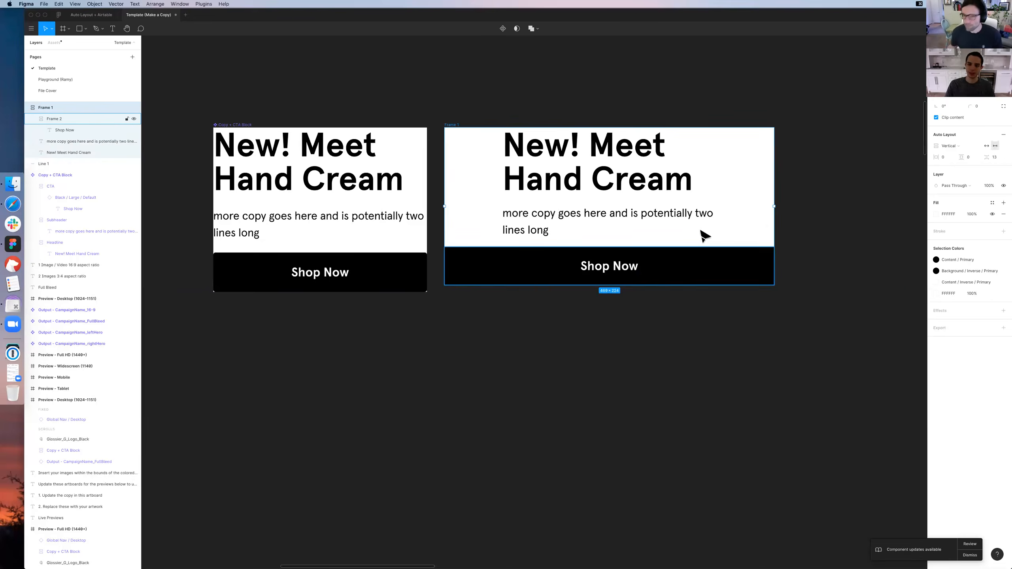
Examine the original block's CTA instance and how the Copy + CTA Block is used in the preview layouts
{"action": "double_click", "coordinate": [346, 258]}
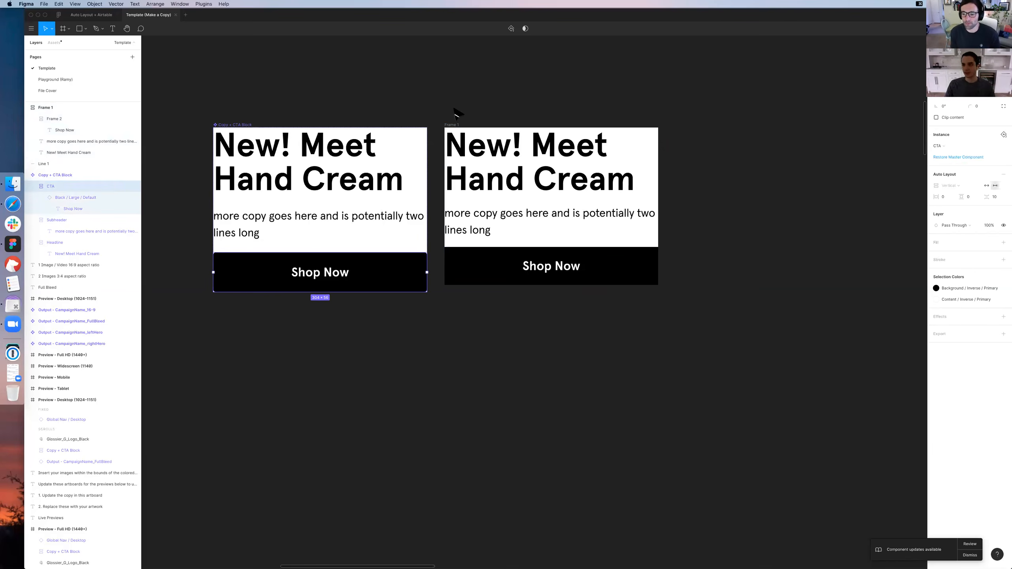
{"action": "key", "text": "super+minus"}
{"action": "key", "text": "super+minus"}
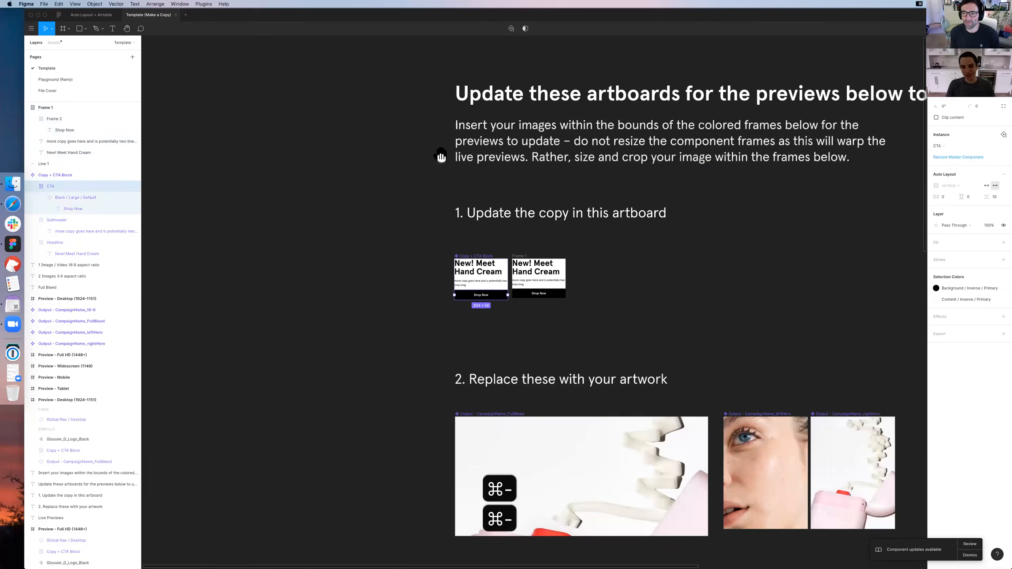
{"action": "scroll", "coordinate": [446, 191], "scroll_direction": "down", "scroll_amount": 5}
{"action": "scroll", "coordinate": [447, 191], "scroll_direction": "right", "scroll_amount": 5}
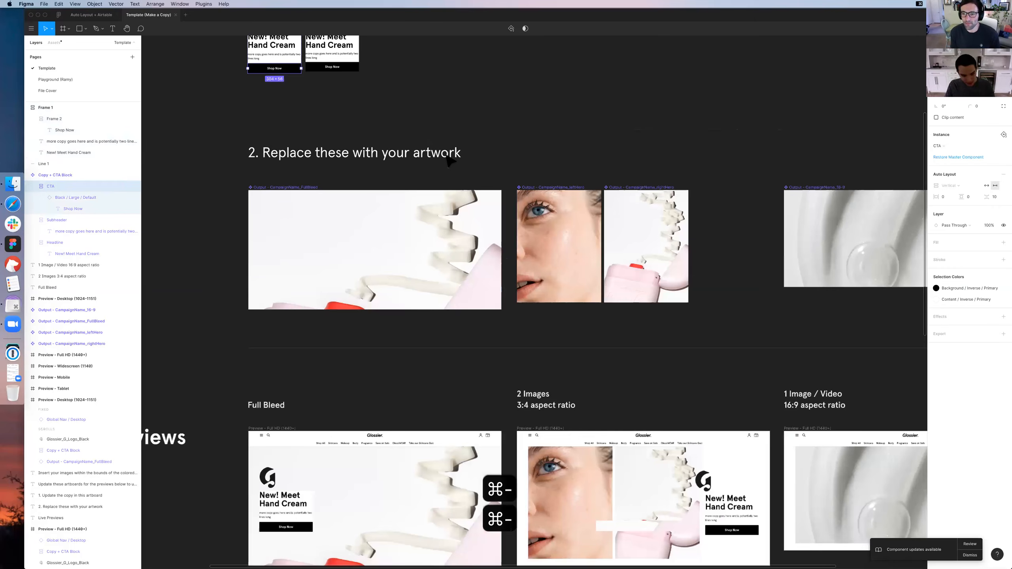
{"action": "scroll", "coordinate": [449, 160], "scroll_direction": "down", "scroll_amount": 3}
{"action": "scroll", "coordinate": [448, 159], "scroll_direction": "down", "scroll_amount": 10}
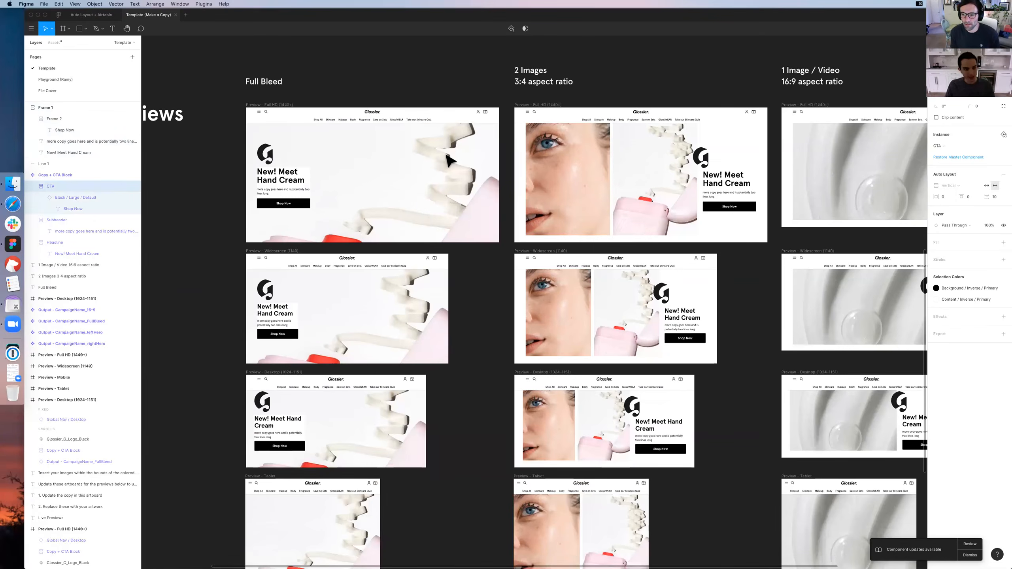
{"action": "scroll", "coordinate": [448, 160], "scroll_direction": "up", "scroll_amount": 8}
{"action": "key", "text": "super+z"}
{"action": "key", "text": "super+z"}
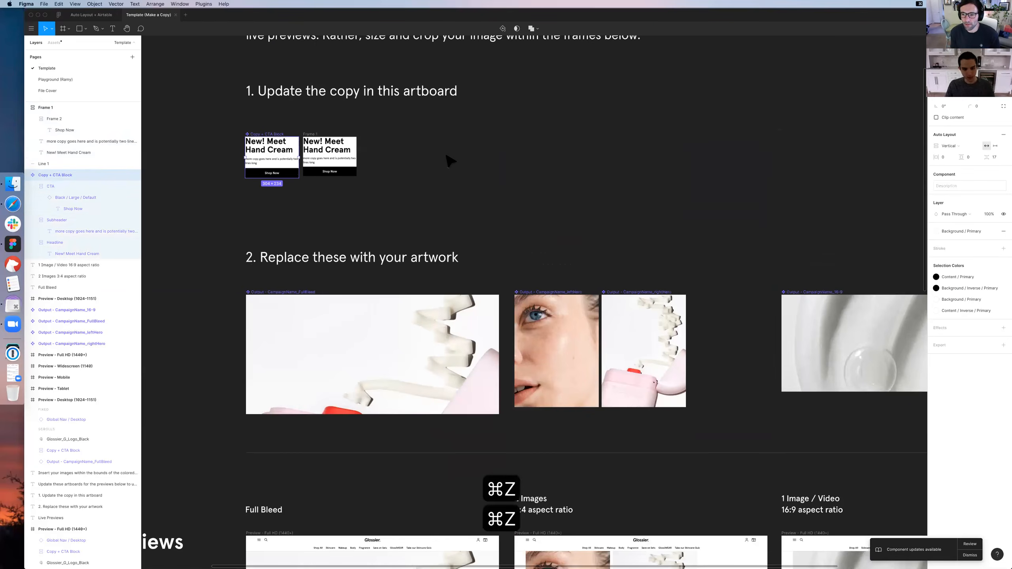
{"action": "scroll", "coordinate": [449, 161], "scroll_direction": "down", "scroll_amount": 4}
{"action": "scroll", "coordinate": [445, 174], "scroll_direction": "down", "scroll_amount": 5}
{"action": "scroll", "coordinate": [447, 180], "scroll_direction": "up", "scroll_amount": 8}
{"action": "left_click", "coordinate": [447, 180]}
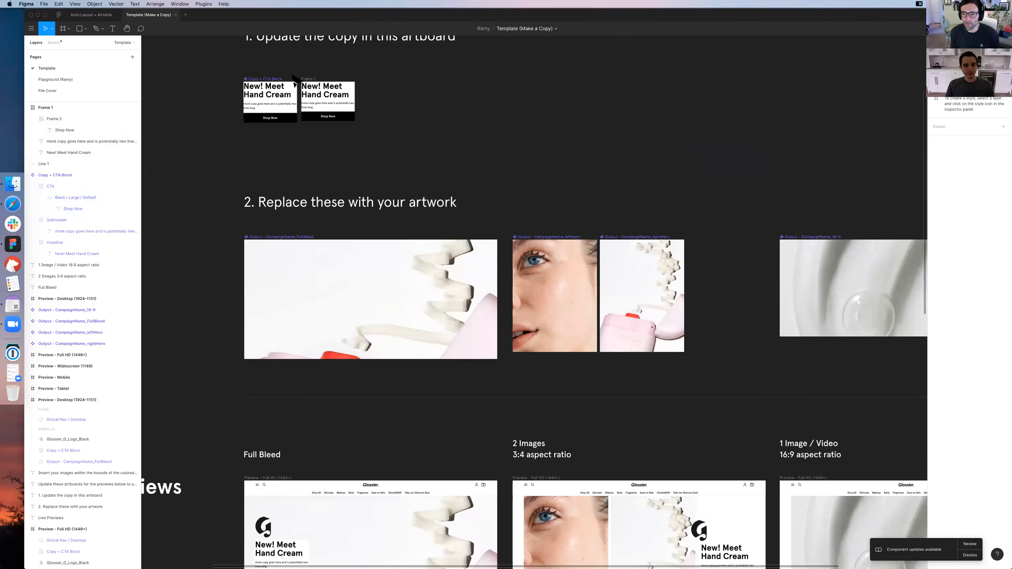
{"action": "scroll", "coordinate": [315, 103], "scroll_direction": "right", "scroll_amount": 3}
{"action": "scroll", "coordinate": [315, 104], "scroll_direction": "down", "scroll_amount": 2}
{"action": "scroll", "coordinate": [324, 110], "scroll_direction": "up", "scroll_amount": 3}
{"action": "scroll", "coordinate": [324, 110], "scroll_direction": "left", "scroll_amount": 2}
Select the new frame's headline and body copy together, and clear the selection
{"action": "left_click", "coordinate": [323, 114]}
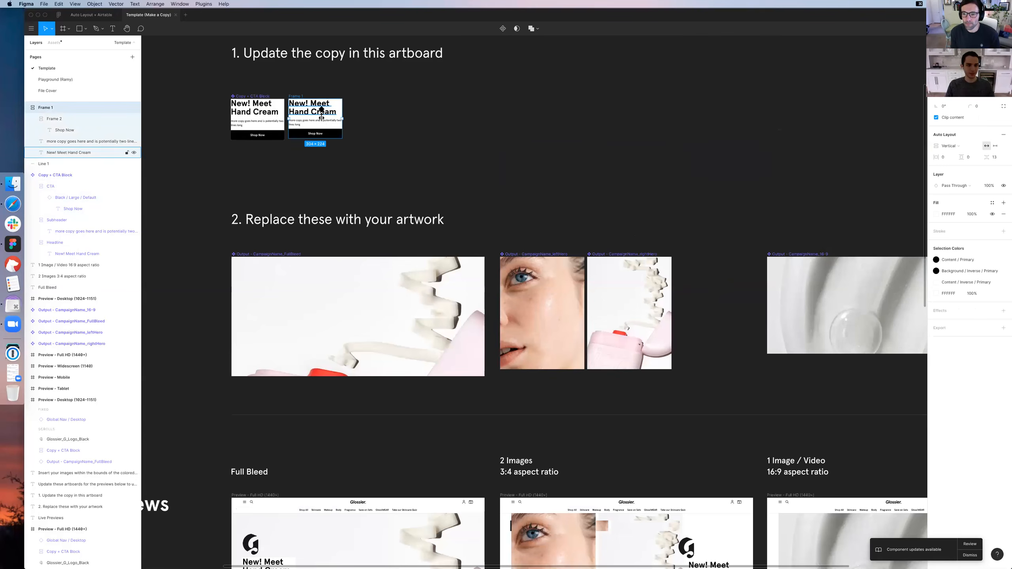
{"action": "double_click", "coordinate": [319, 110]}
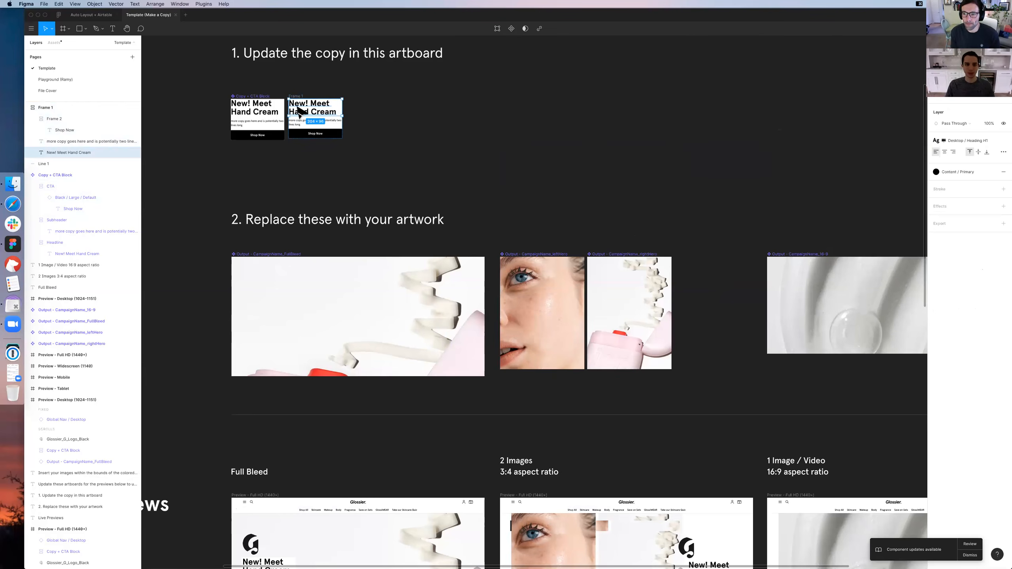
{"action": "left_click", "coordinate": [301, 122], "text": "shift"}
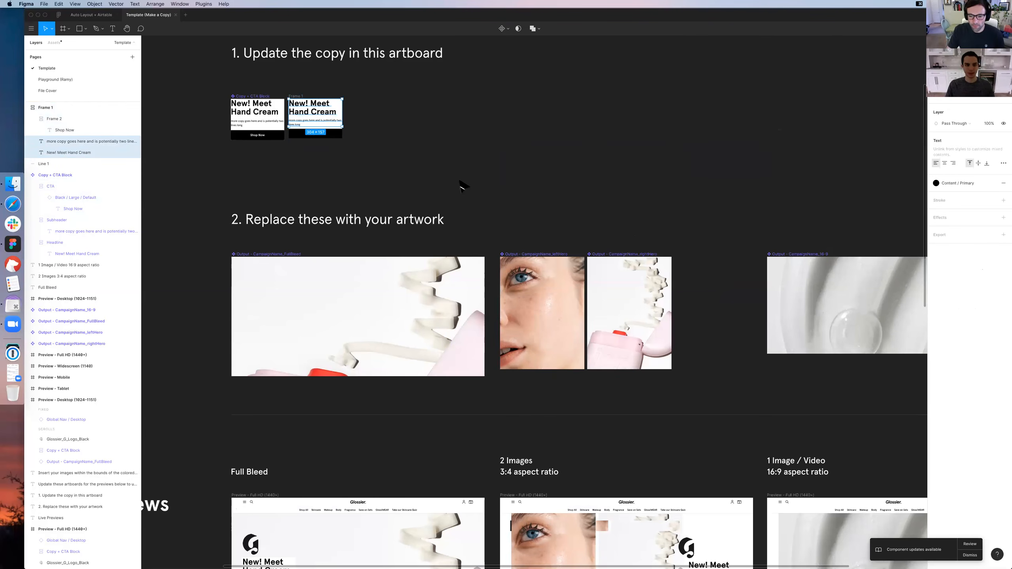
{"action": "key", "text": "Escape"}
{"action": "scroll", "coordinate": [305, 102], "scroll_direction": "down", "scroll_amount": 3}
{"action": "scroll", "coordinate": [337, 110], "scroll_direction": "up", "scroll_amount": 3}
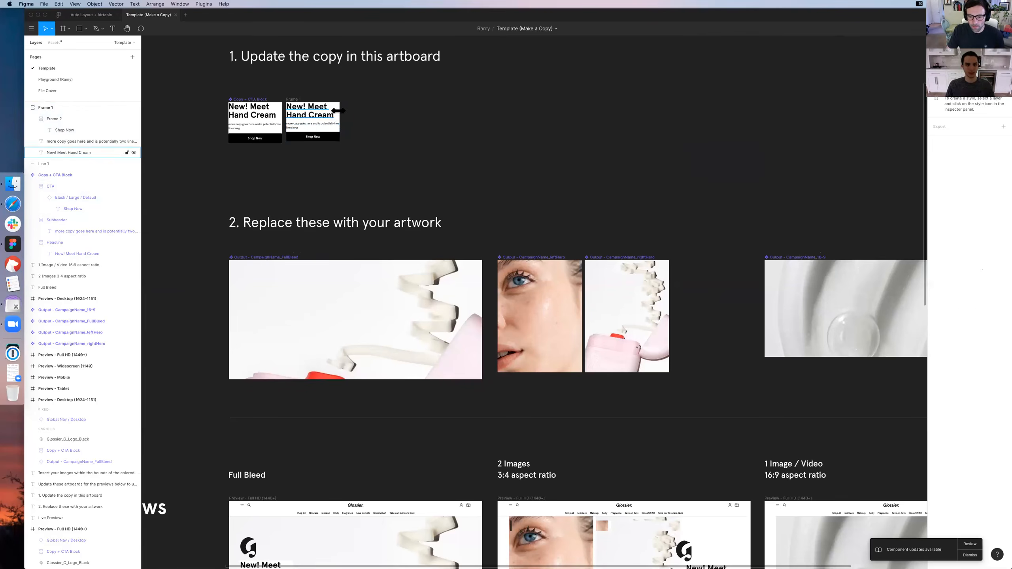
Narrow the new frame to about 260 wide so its headline and copy rewrap above the button
{"action": "left_click", "coordinate": [339, 109]}
{"action": "left_click_drag", "start_coordinate": [483, 212], "coordinate": [517, 231]}
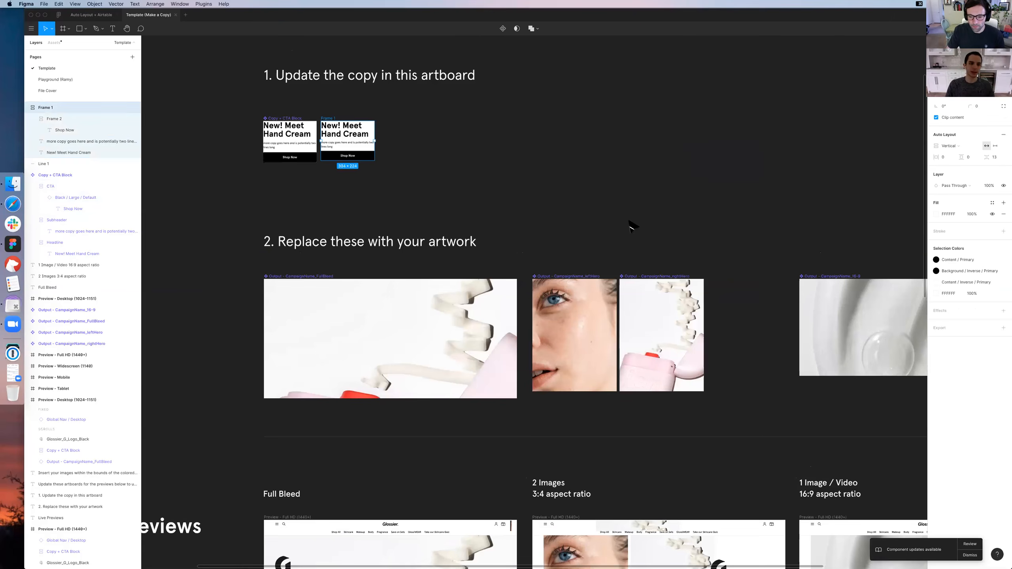
{"action": "scroll", "coordinate": [623, 137], "scroll_direction": "up", "scroll_amount": 3}
{"action": "key", "text": "super+equal"}
{"action": "key", "text": "super+equal"}
{"action": "scroll", "coordinate": [747, 154], "scroll_direction": "up", "scroll_amount": 3}
{"action": "scroll", "coordinate": [747, 154], "scroll_direction": "left", "scroll_amount": 4}
{"action": "left_click_drag", "start_coordinate": [607, 158], "coordinate": [541, 169]}
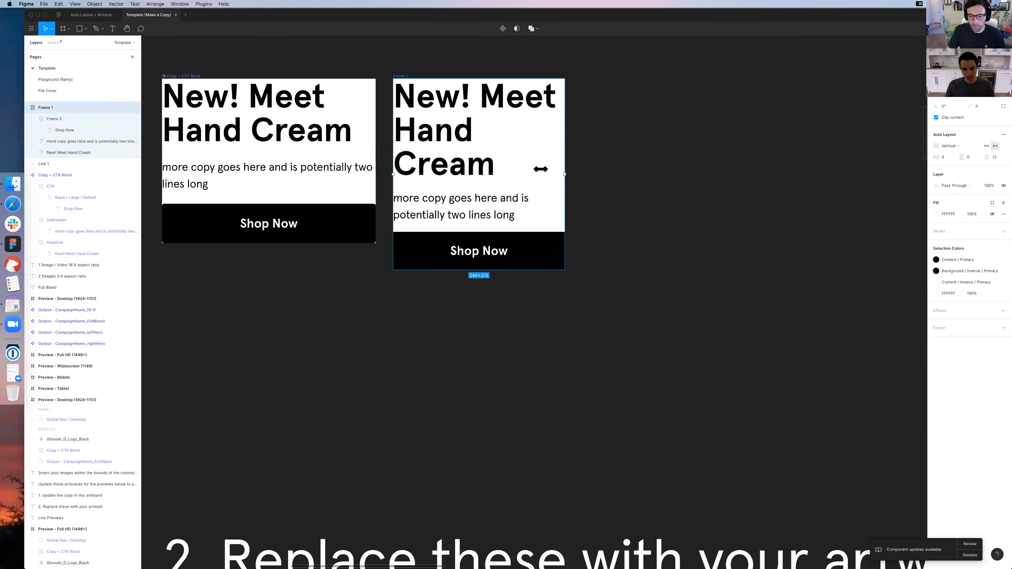
{"action": "left_click_drag", "start_coordinate": [661, 177], "coordinate": [519, 172]}
{"action": "mouse_move", "coordinate": [582, 175]}
{"action": "left_mouse_down"}
{"action": "mouse_move", "coordinate": [558, 175]}
{"action": "mouse_move", "coordinate": [628, 181]}
{"action": "mouse_move", "coordinate": [567, 182]}
{"action": "mouse_move", "coordinate": [589, 218]}
{"action": "mouse_move", "coordinate": [576, 191]}
{"action": "left_mouse_up"}
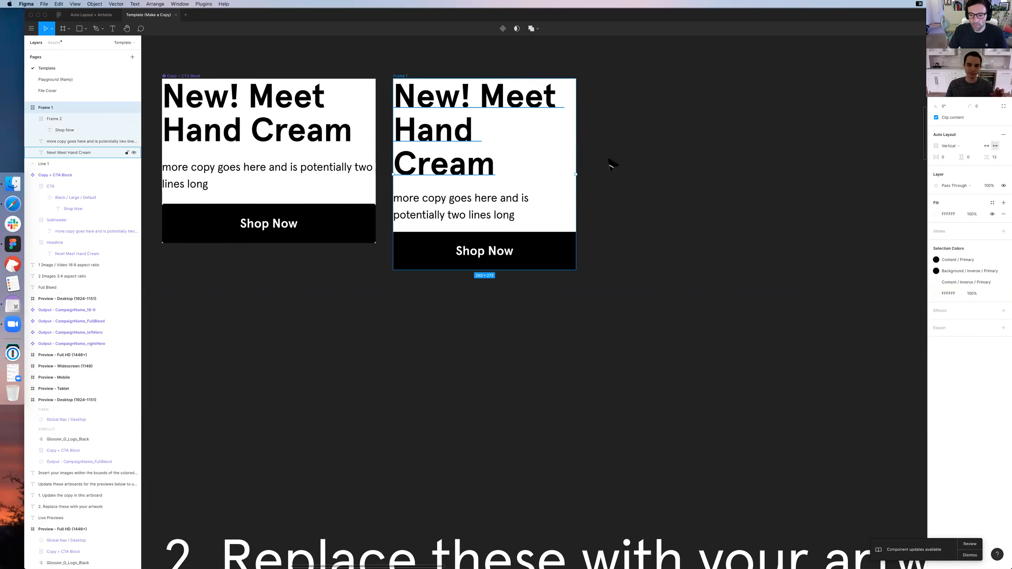
{"action": "mouse_move", "coordinate": [576, 174]}
{"action": "left_mouse_down"}
{"action": "mouse_move", "coordinate": [633, 176]}
{"action": "mouse_move", "coordinate": [551, 177]}
{"action": "mouse_move", "coordinate": [569, 178]}
{"action": "left_mouse_up"}
{"action": "key", "text": "super+z"}
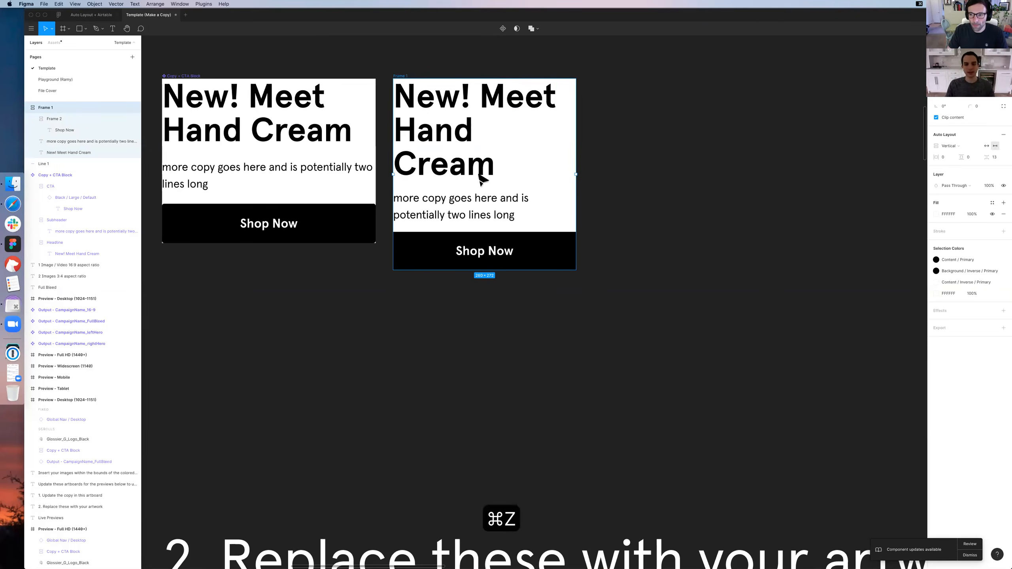
Select the full-bleed artwork output in the "2. Replace these with your artwork" section
{"action": "key", "text": "Escape"}
{"action": "key", "text": "super+minus"}
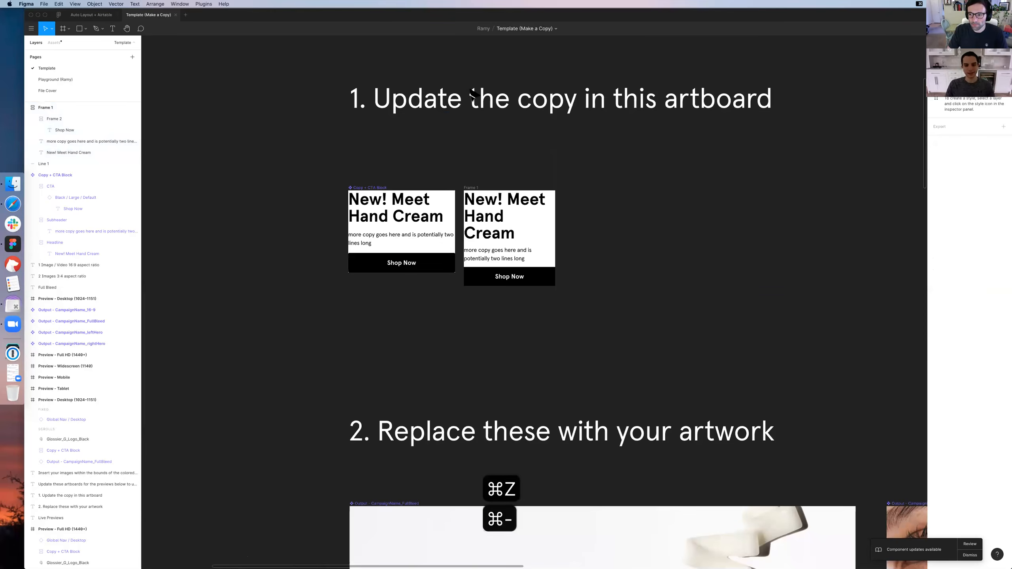
{"action": "scroll", "coordinate": [400, 90], "scroll_direction": "down", "scroll_amount": 5}
{"action": "scroll", "coordinate": [400, 91], "scroll_direction": "right", "scroll_amount": 5}
{"action": "key", "text": "super+minus"}
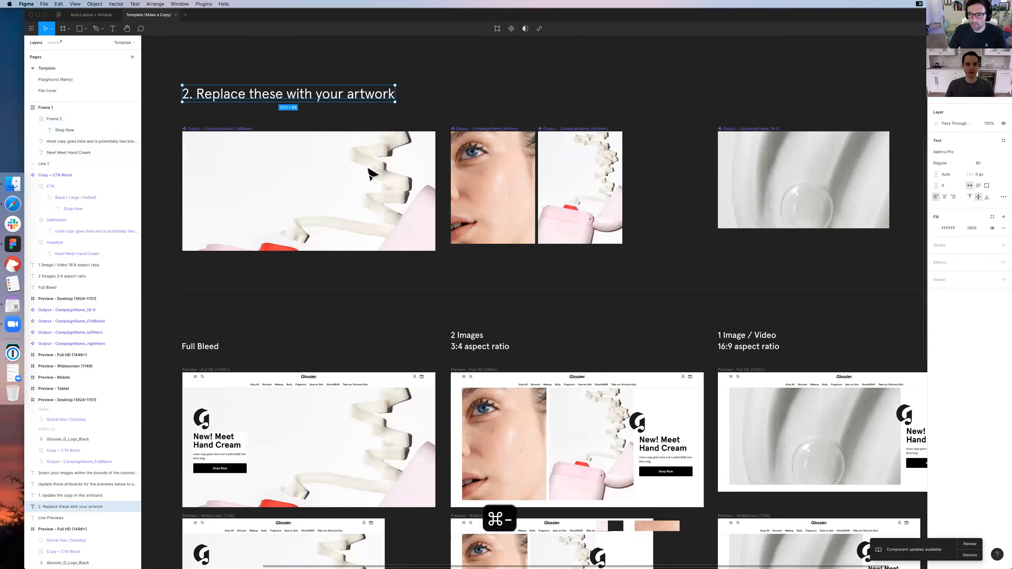
{"action": "scroll", "coordinate": [372, 169], "scroll_direction": "up", "scroll_amount": 1}
{"action": "left_click", "coordinate": [486, 200]}
{"action": "left_click", "coordinate": [309, 213]}
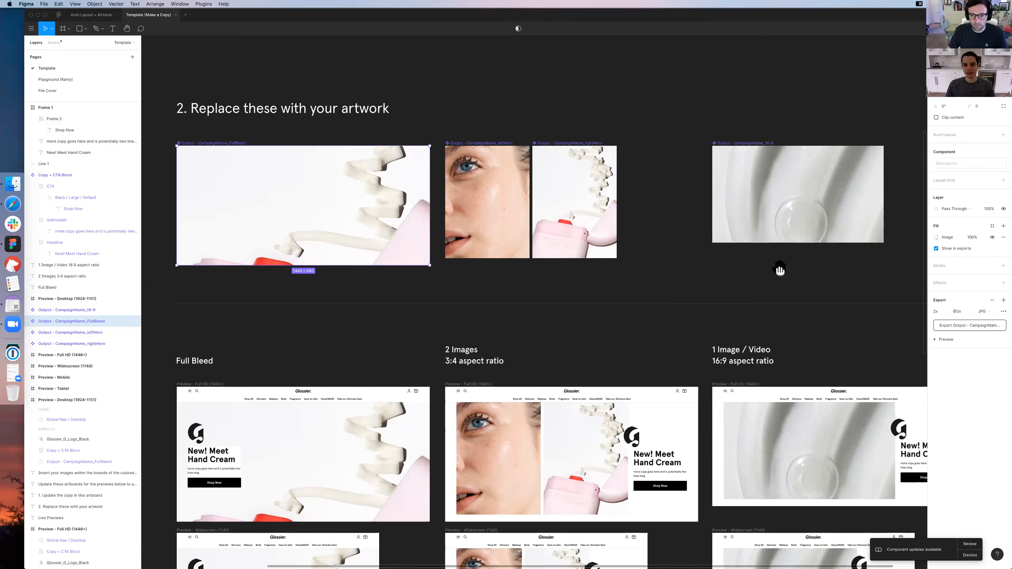
Hide the interface and review the artwork outputs alongside the Full Bleed, 2 Images and 1 Image / Video previews
{"action": "scroll", "coordinate": [779, 272], "scroll_direction": "down", "scroll_amount": 3}
{"action": "scroll", "coordinate": [811, 49], "scroll_direction": "down", "scroll_amount": 2}
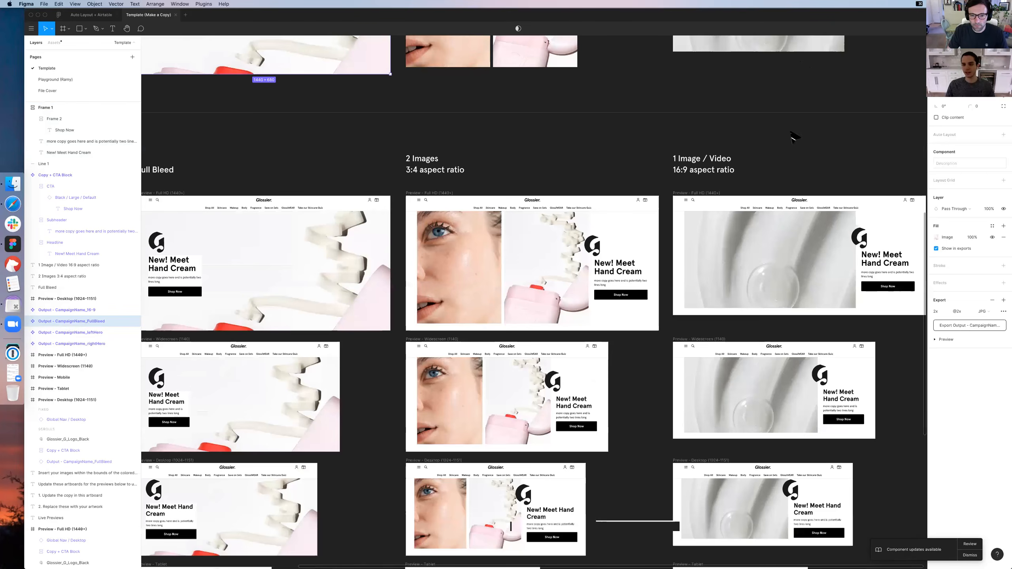
{"action": "key", "text": "super+backslash"}
{"action": "scroll", "coordinate": [765, 210], "scroll_direction": "up", "scroll_amount": 3}
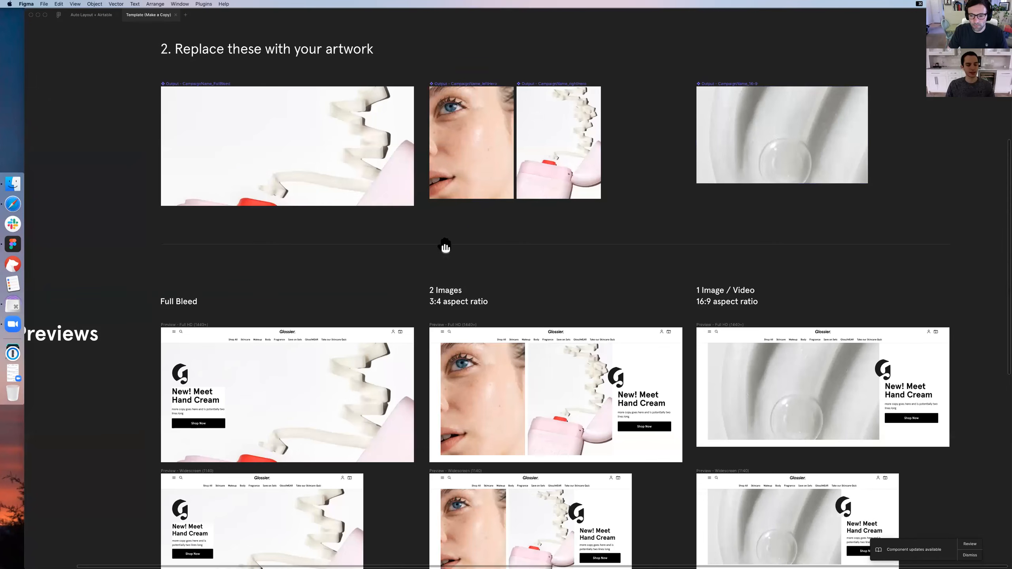
Review the Full Bleed, 2 Images and 1 Image / Video previews across the Full HD, Widescreen, Desktop, Tablet and Mobile sizes
{"action": "scroll", "coordinate": [480, 154], "scroll_direction": "down", "scroll_amount": 4}
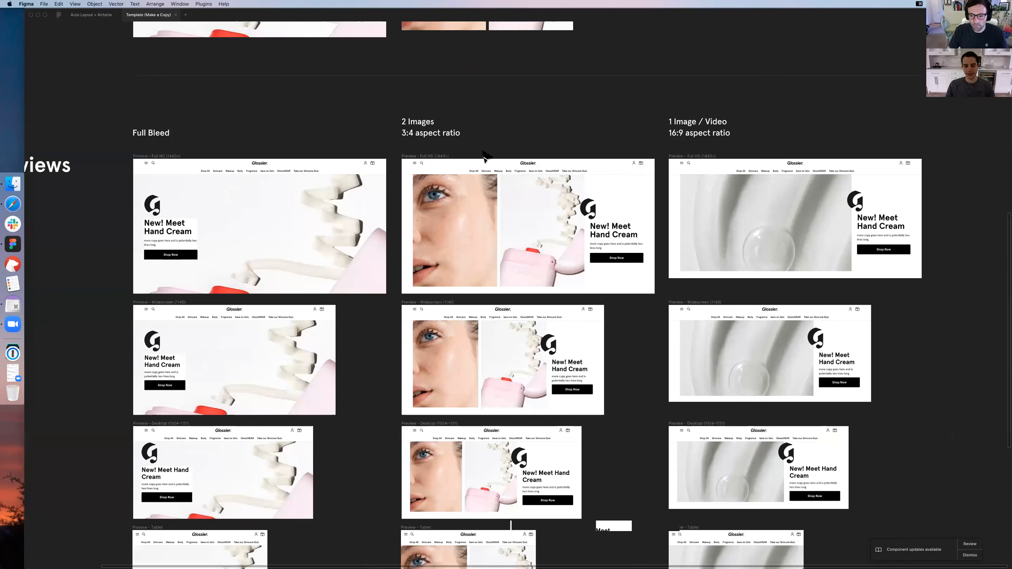
{"action": "scroll", "coordinate": [477, 156], "scroll_direction": "down", "scroll_amount": 3}
{"action": "scroll", "coordinate": [466, 182], "scroll_direction": "down", "scroll_amount": 1}
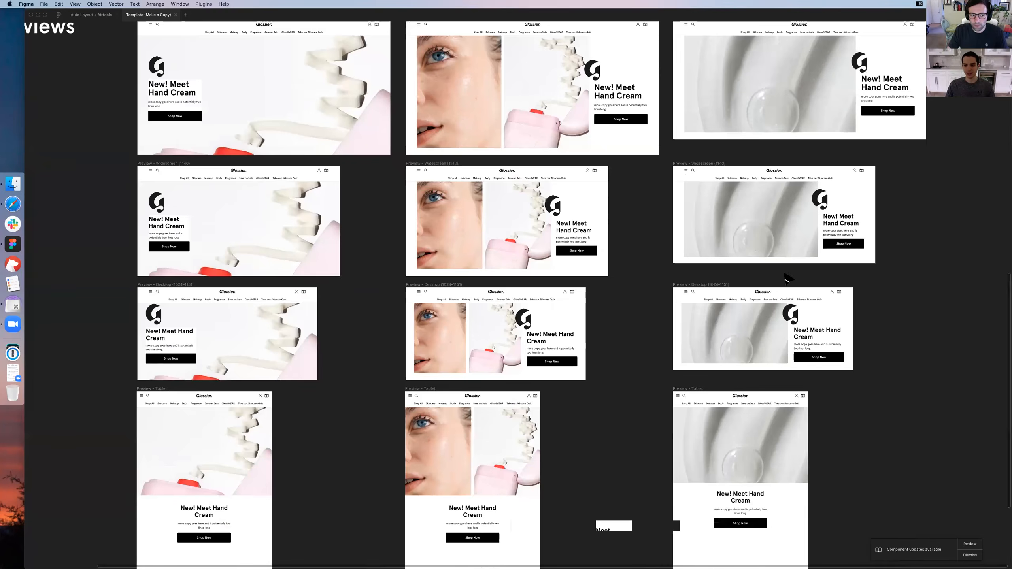
{"action": "scroll", "coordinate": [470, 222], "scroll_direction": "down", "scroll_amount": 1}
{"action": "left_click_drag", "start_coordinate": [642, 202], "coordinate": [635, 107]}
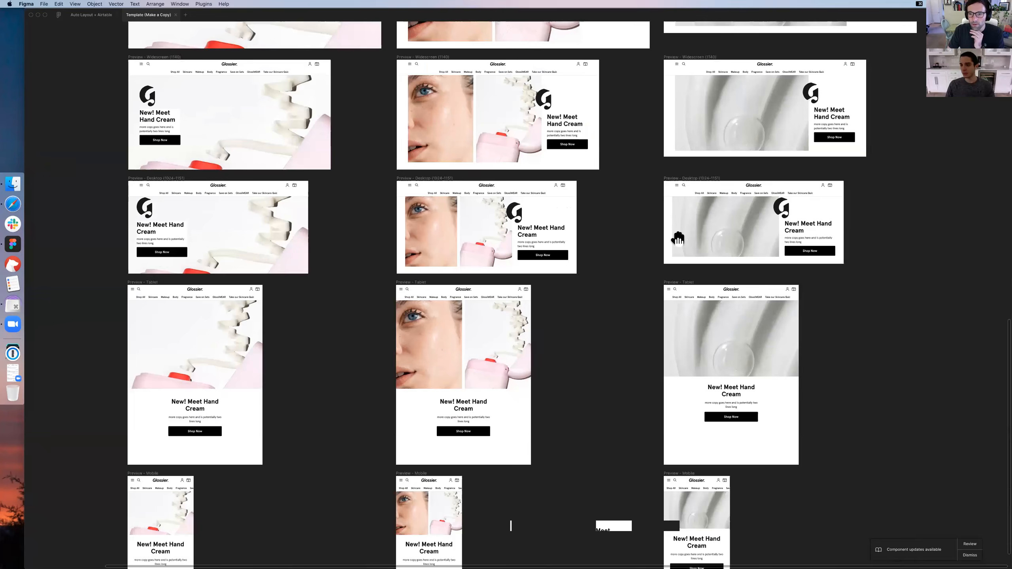
{"action": "left_click_drag", "start_coordinate": [657, 150], "coordinate": [669, 301]}
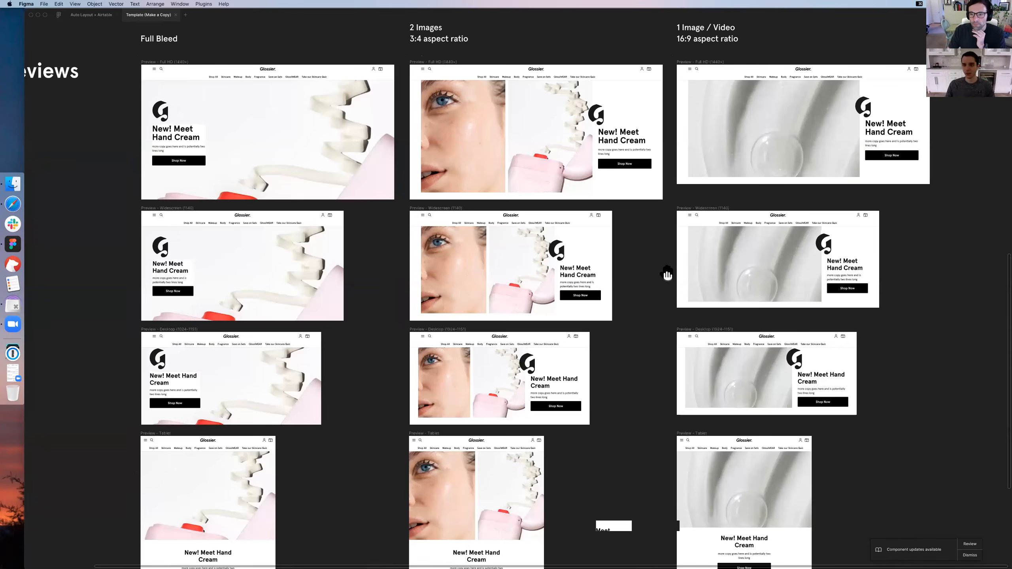
{"action": "scroll", "coordinate": [663, 295], "scroll_direction": "up", "scroll_amount": 3}
{"action": "scroll", "coordinate": [326, 82], "scroll_direction": "up", "scroll_amount": 2}
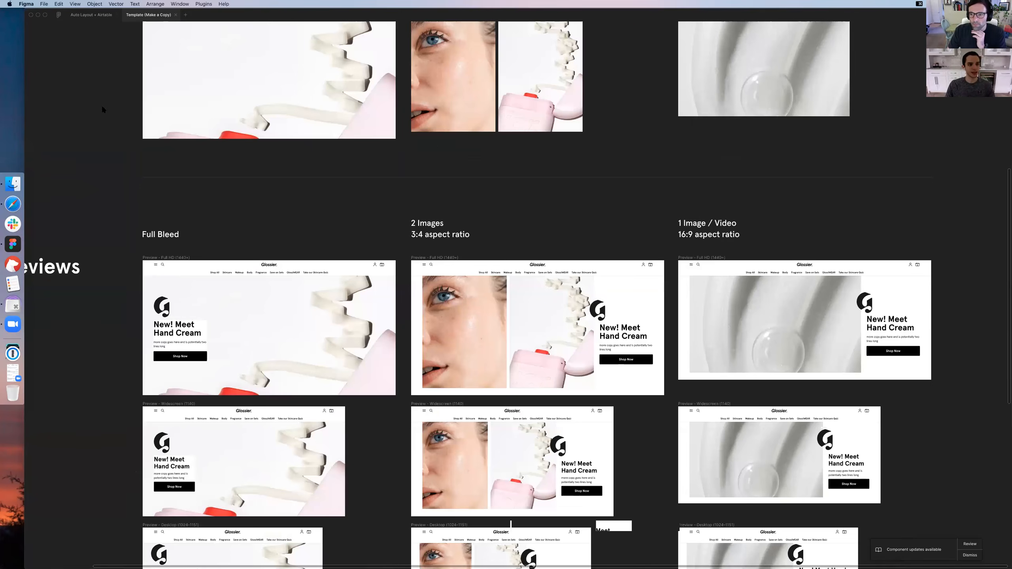
Show the interface again and open the Los Angeles group of the Retail Photos component library
{"action": "key", "text": "super+backslash"}
{"action": "left_click_drag", "start_coordinate": [139, 106], "coordinate": [124, 96]}
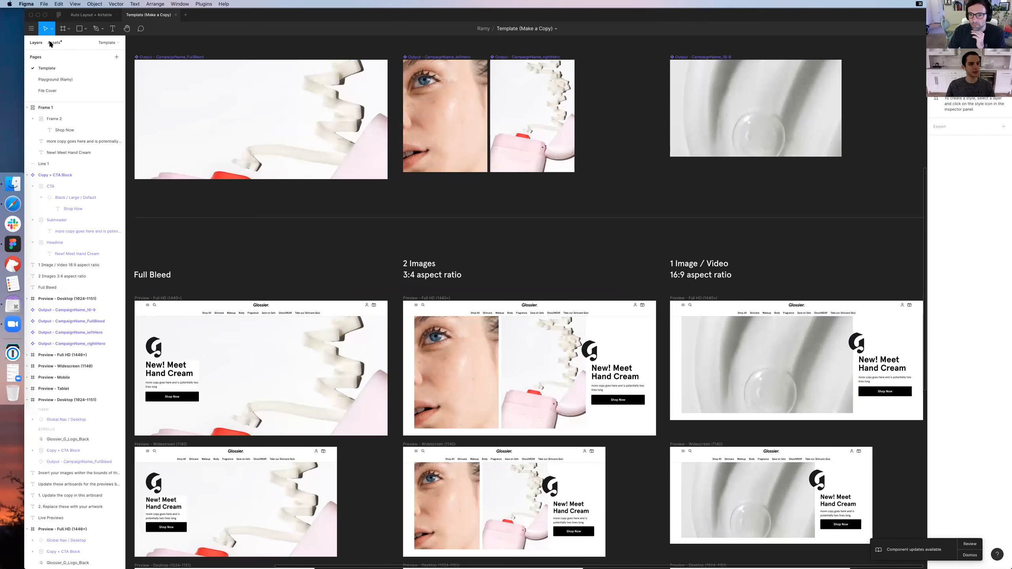
{"action": "key", "text": "alt+i"}
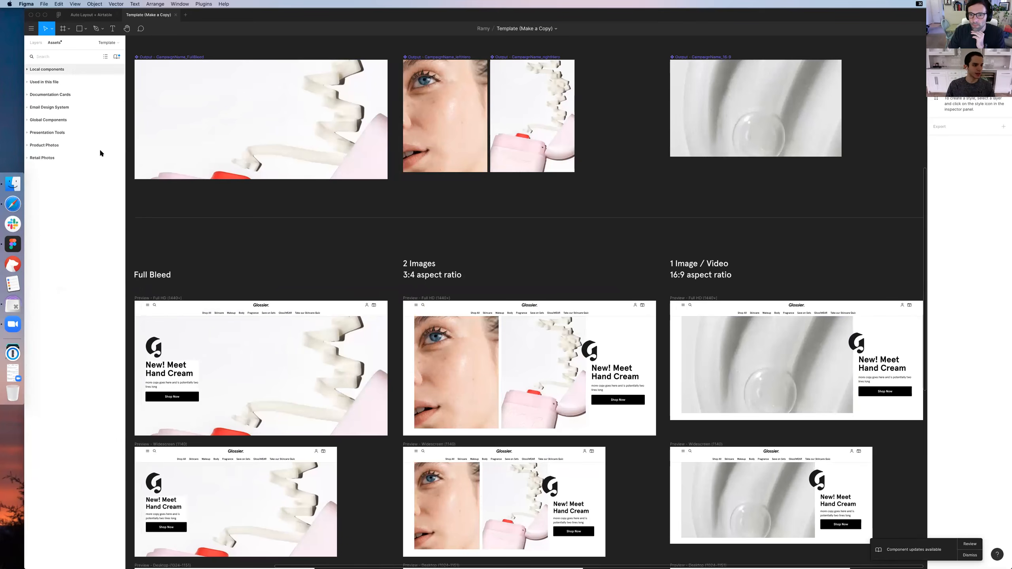
{"action": "left_click", "coordinate": [99, 158]}
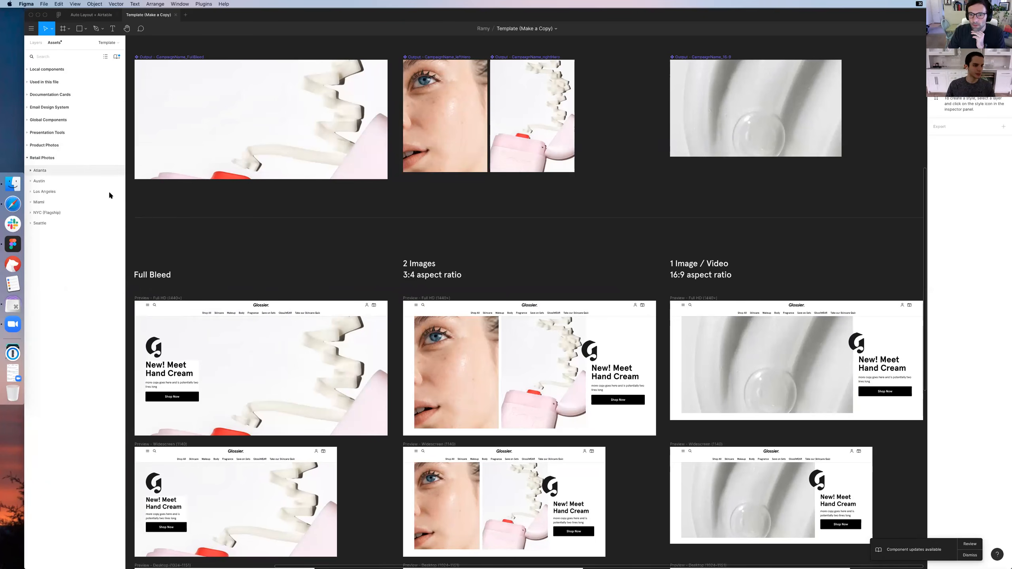
{"action": "left_click", "coordinate": [87, 192]}
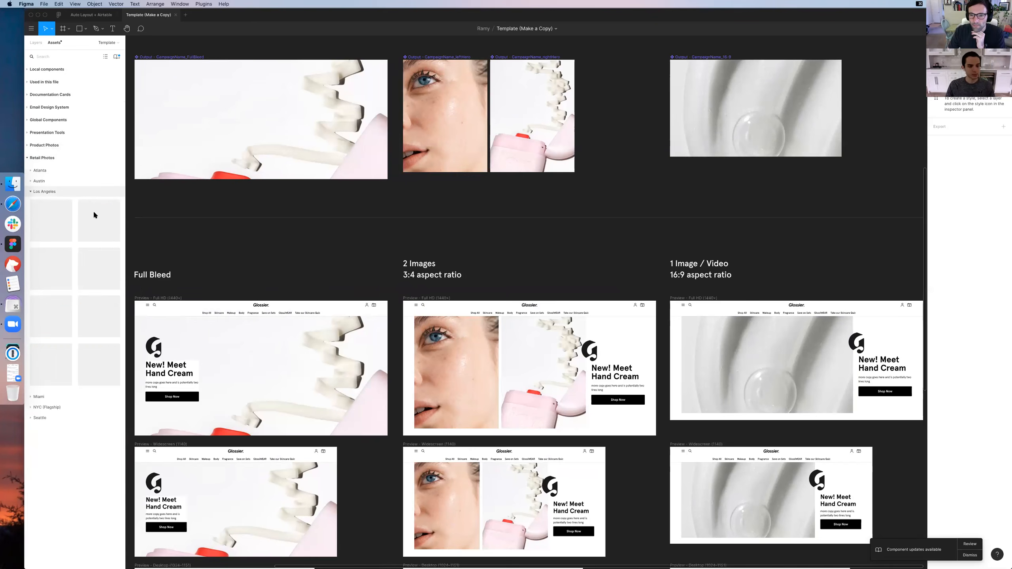
Place the first Los Angeles store photo on the empty canvas beside the 16:9 artwork output
{"action": "scroll", "coordinate": [298, 174], "scroll_direction": "right", "scroll_amount": 5}
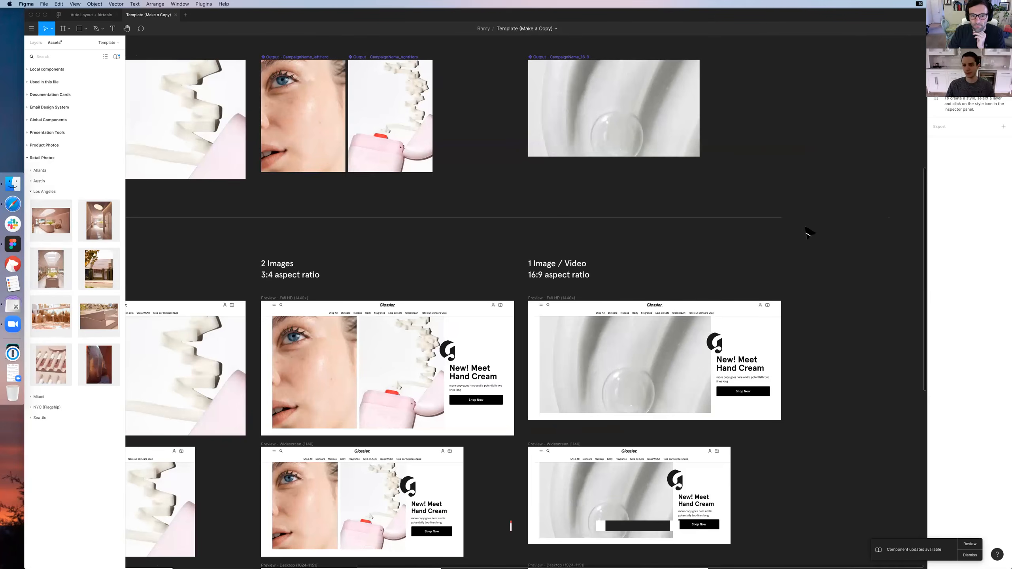
{"action": "left_click_drag", "start_coordinate": [53, 226], "coordinate": [827, 203]}
{"action": "left_click_drag", "start_coordinate": [741, 204], "coordinate": [349, 239]}
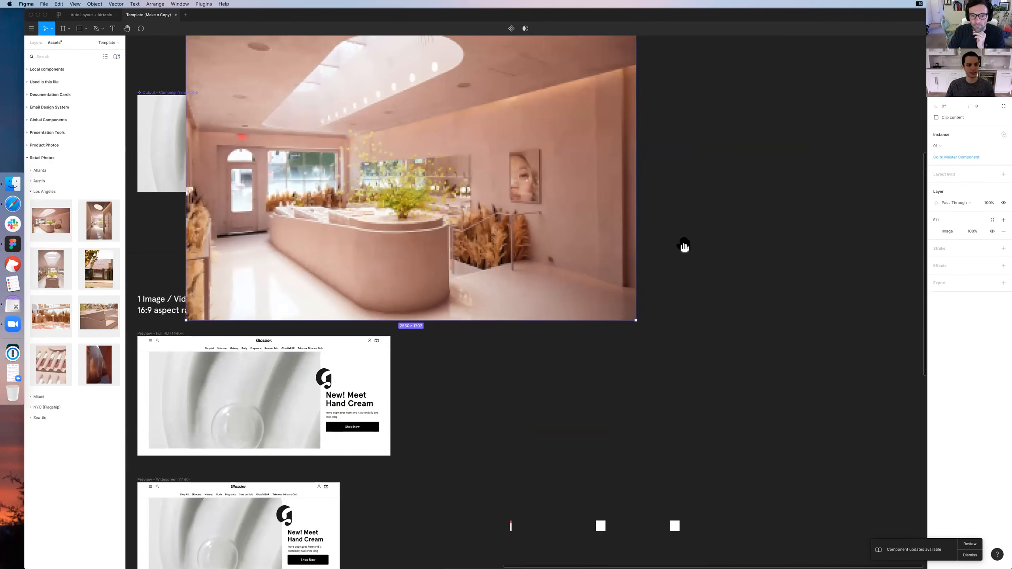
{"action": "left_click_drag", "start_coordinate": [673, 252], "coordinate": [707, 236]}
{"action": "right_click", "coordinate": [707, 236]}
{"action": "mouse_move", "coordinate": [727, 354]}
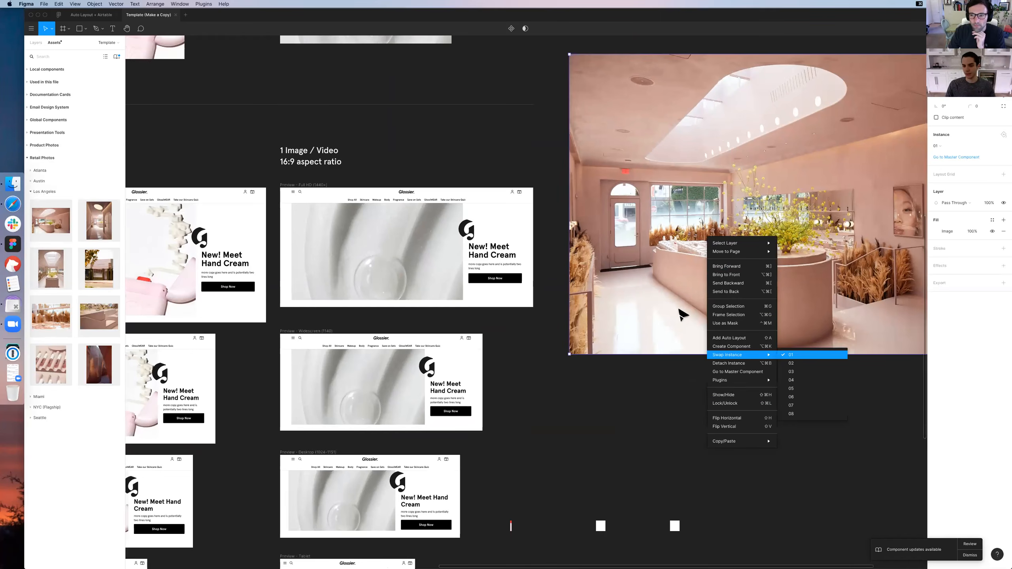
{"action": "scroll", "coordinate": [330, 116], "scroll_direction": "up", "scroll_amount": 4}
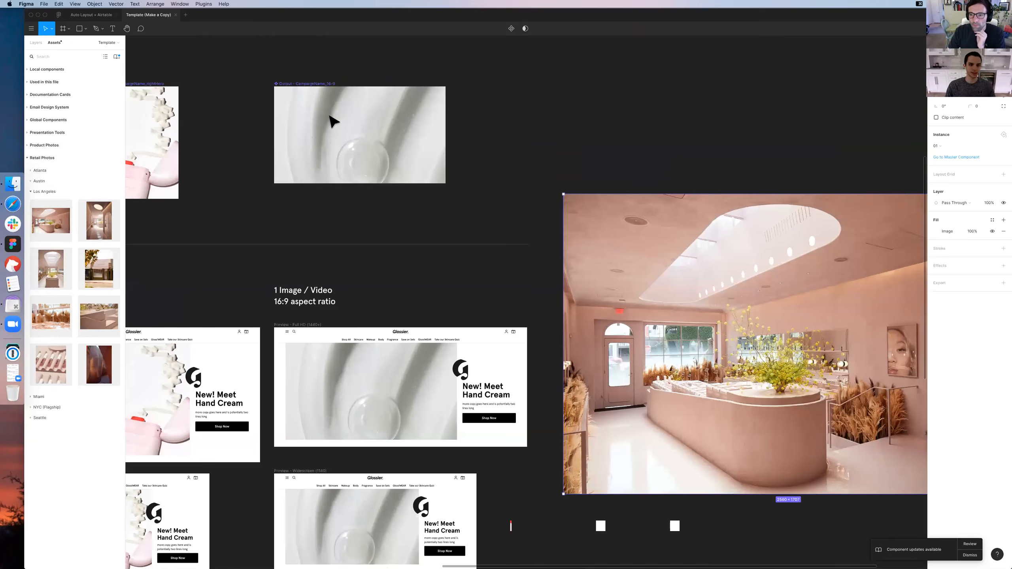
{"action": "left_click_drag", "start_coordinate": [647, 260], "coordinate": [715, 159]}
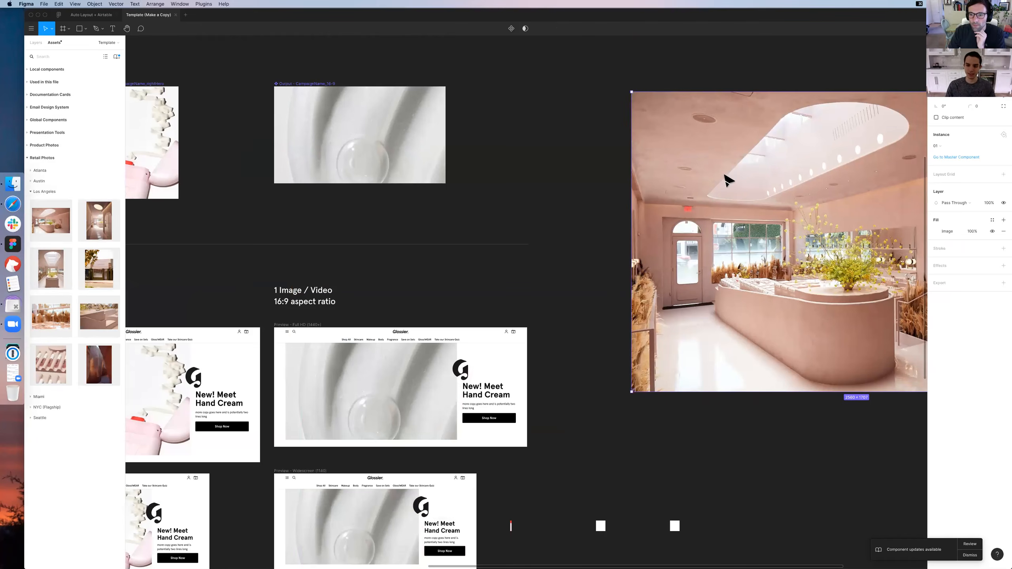
{"action": "left_click_drag", "start_coordinate": [692, 126], "coordinate": [642, 118]}
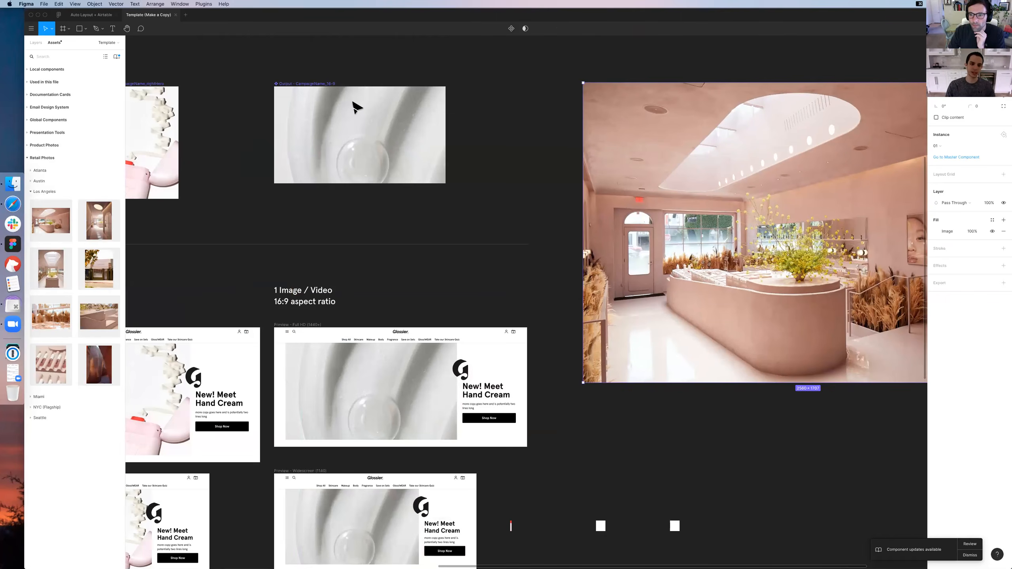
Try to copy the store photo's properties and paste them onto the Output - CampaignName_16-9 component
{"action": "left_click", "coordinate": [422, 146]}
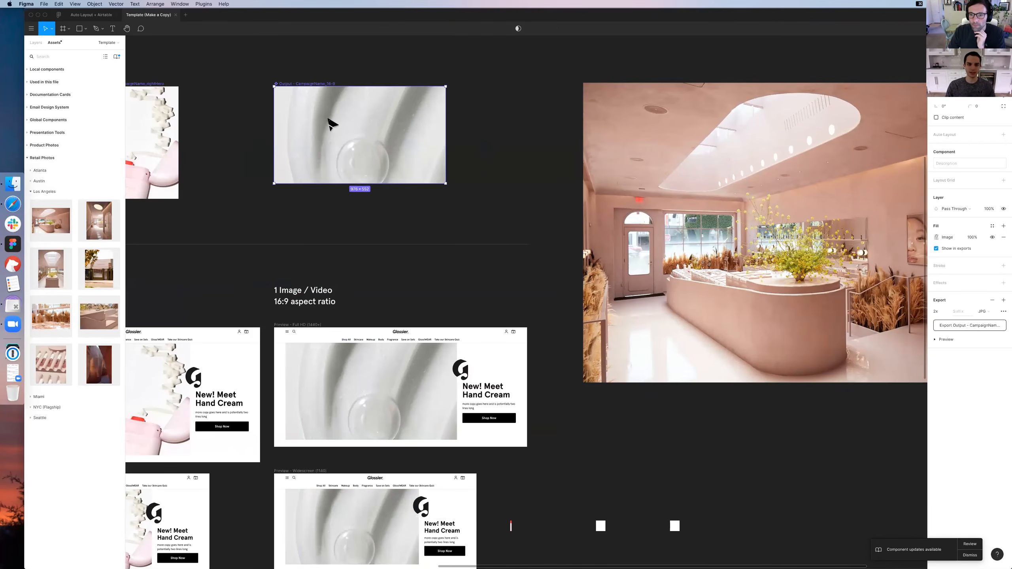
{"action": "right_click", "coordinate": [791, 194]}
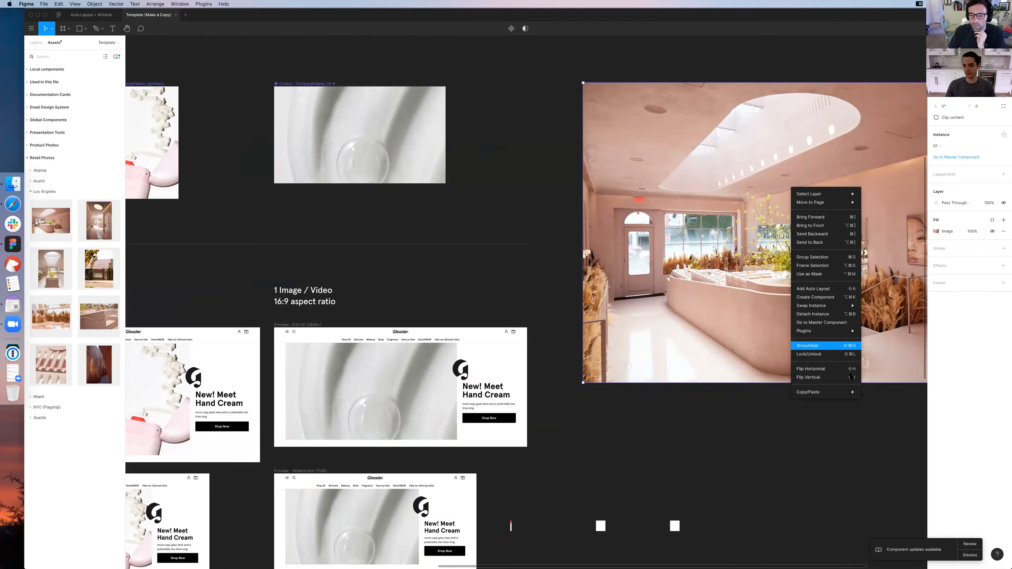
{"action": "mouse_move", "coordinate": [849, 391]}
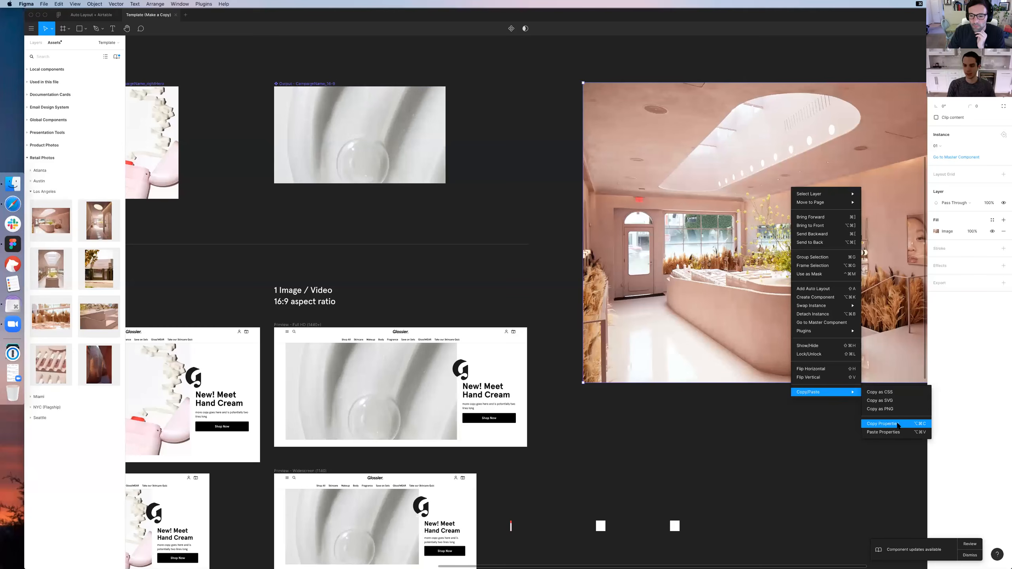
{"action": "key", "text": "alt+super+c"}
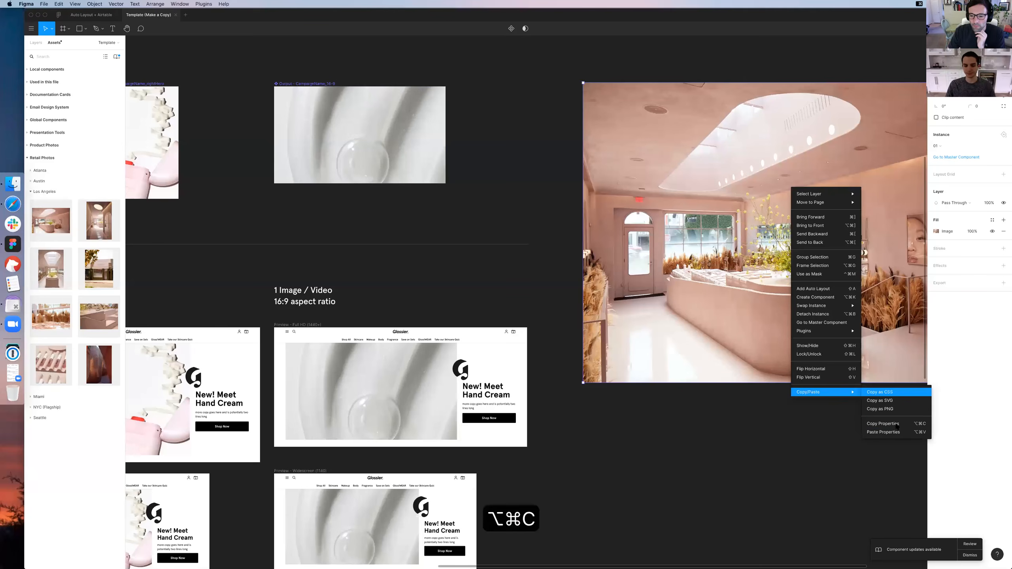
{"action": "left_click", "coordinate": [389, 141]}
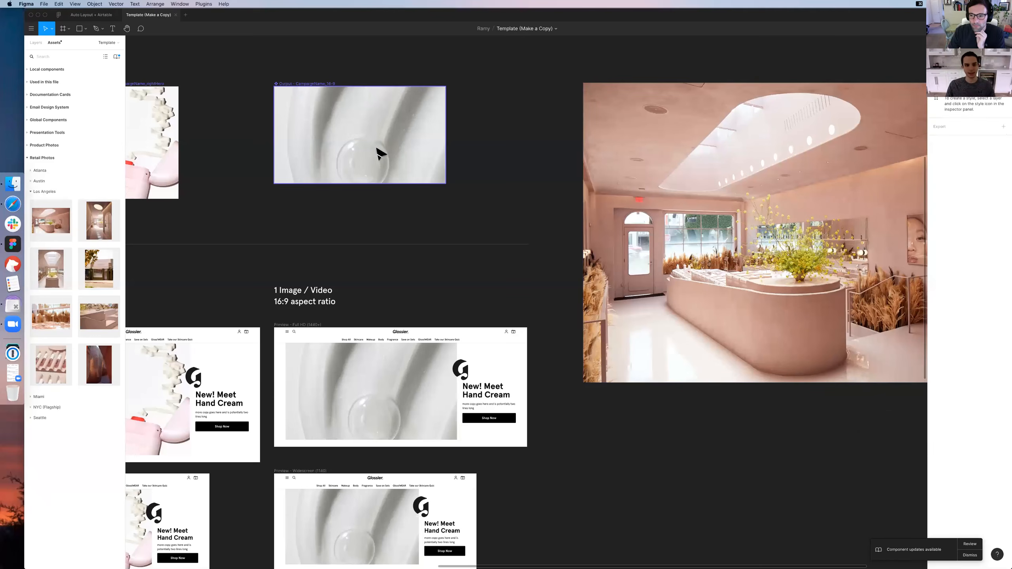
{"action": "left_click", "coordinate": [923, 241]}
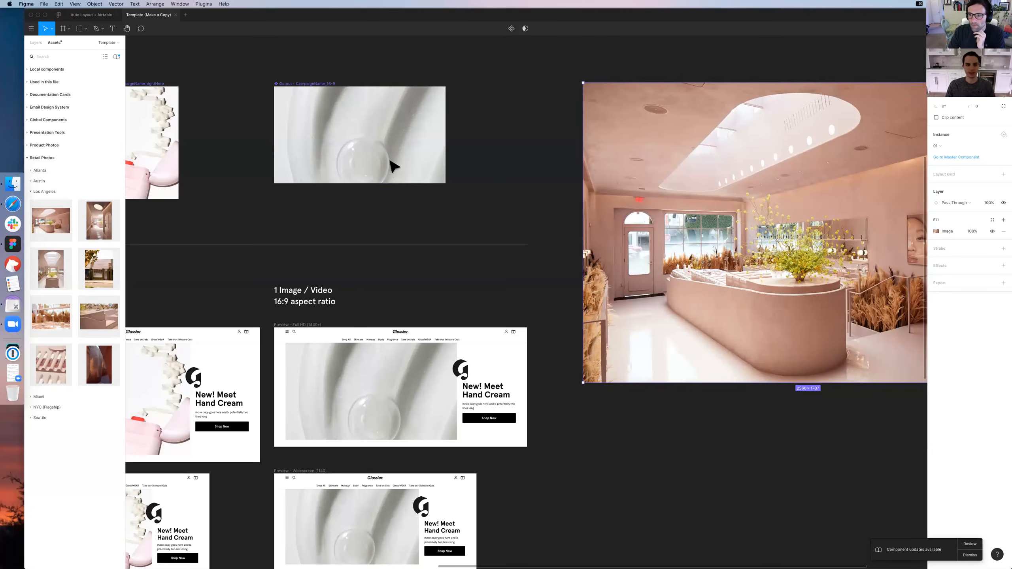
{"action": "left_click", "coordinate": [355, 133]}
{"action": "left_click", "coordinate": [38, 44]}
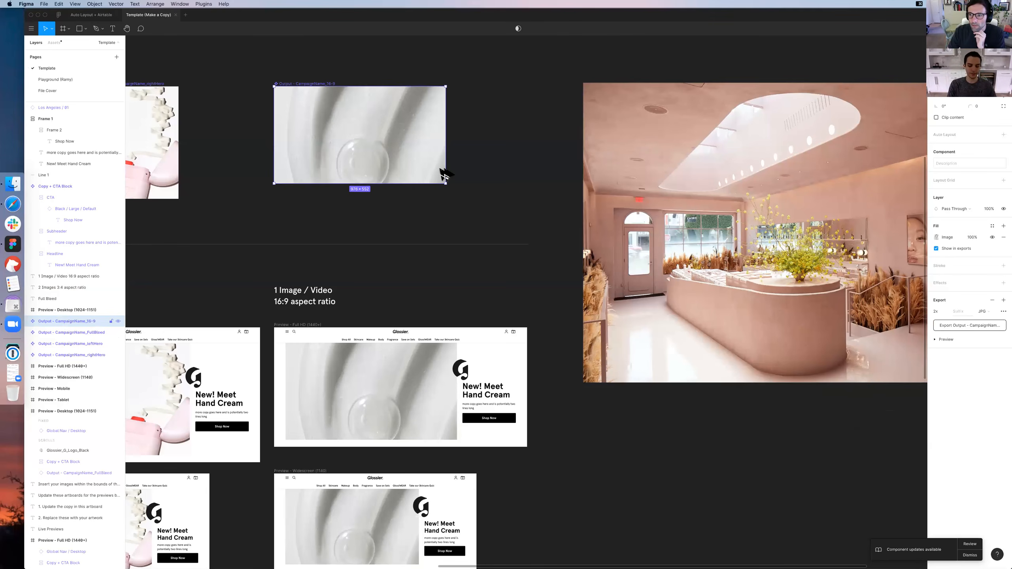
{"action": "key", "text": "alt+super+v"}
{"action": "right_click", "coordinate": [412, 162]}
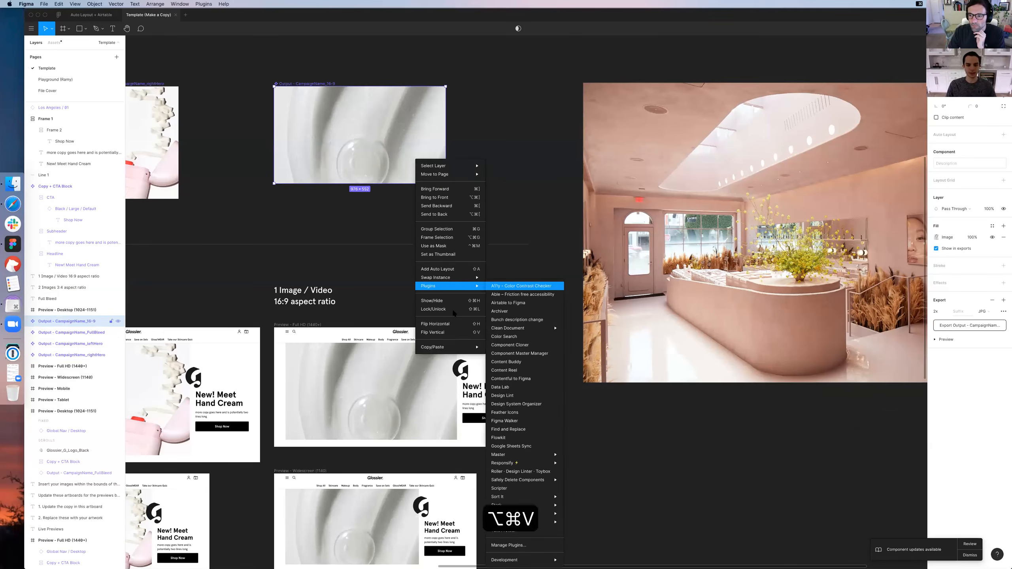
{"action": "mouse_move", "coordinate": [470, 347]}
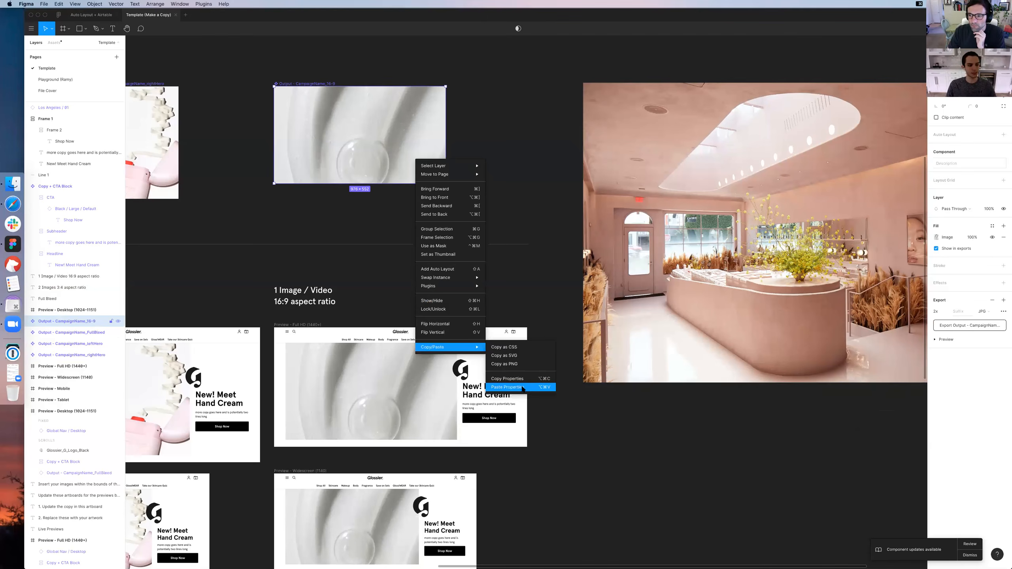
{"action": "left_click", "coordinate": [523, 388]}
Copy the store photo's properties and paste them onto the 16:9 artwork output to replace its image fill
{"action": "right_click", "coordinate": [711, 254]}
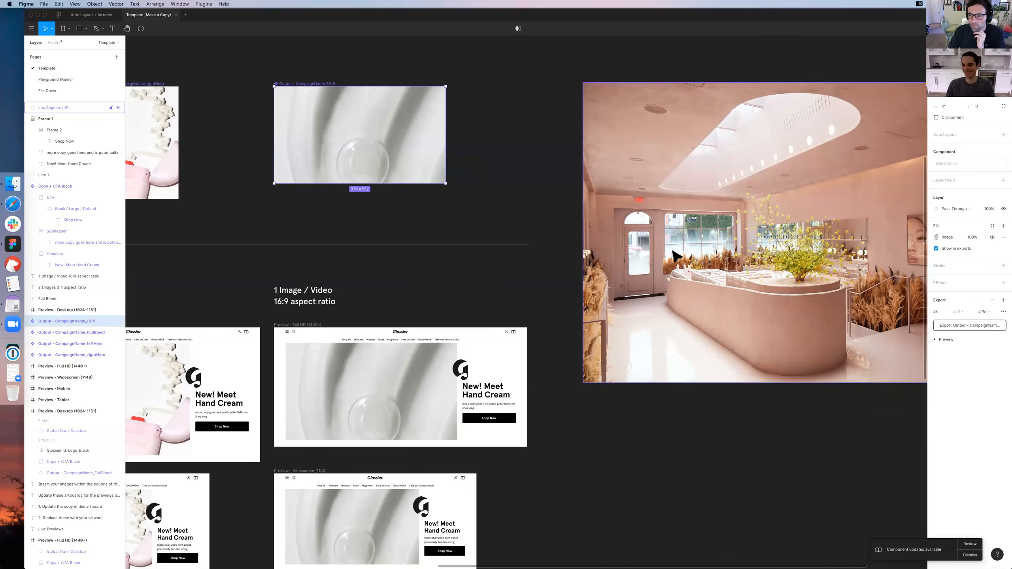
{"action": "left_click", "coordinate": [700, 344]}
{"action": "right_click", "coordinate": [702, 343]}
{"action": "mouse_move", "coordinate": [725, 546]}
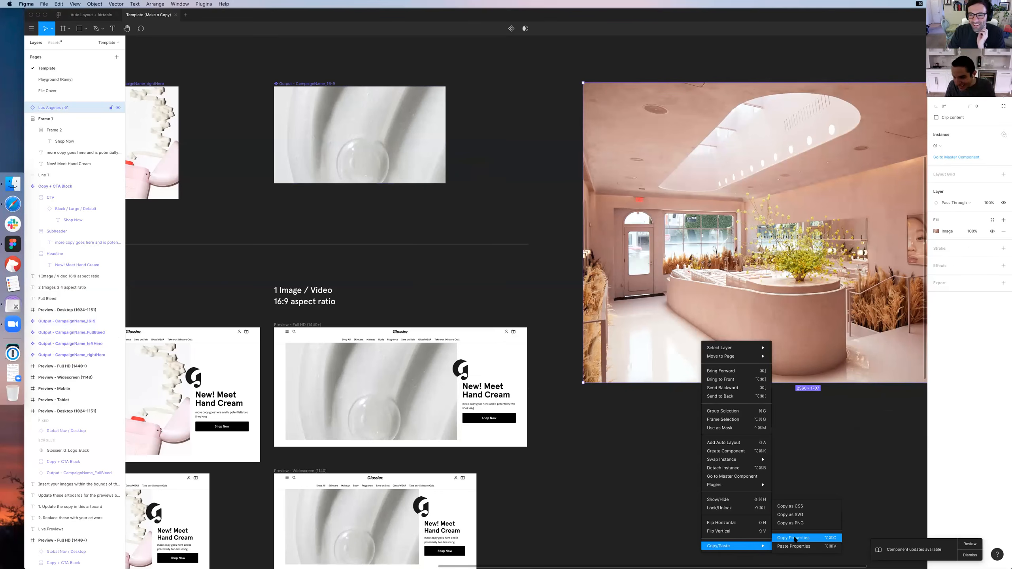
{"action": "left_click", "coordinate": [381, 156]}
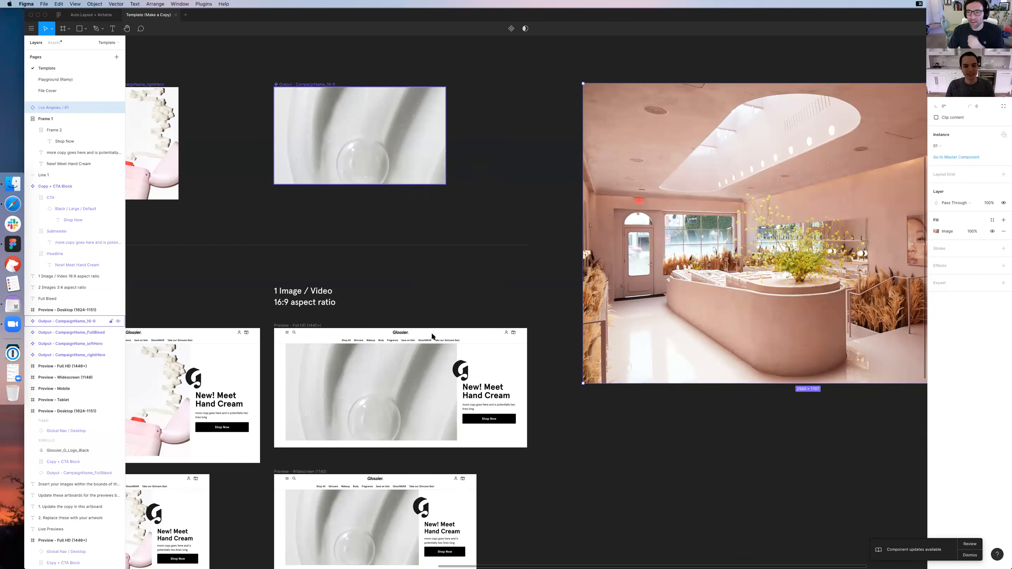
{"action": "right_click", "coordinate": [379, 152]}
{"action": "mouse_move", "coordinate": [410, 337]}
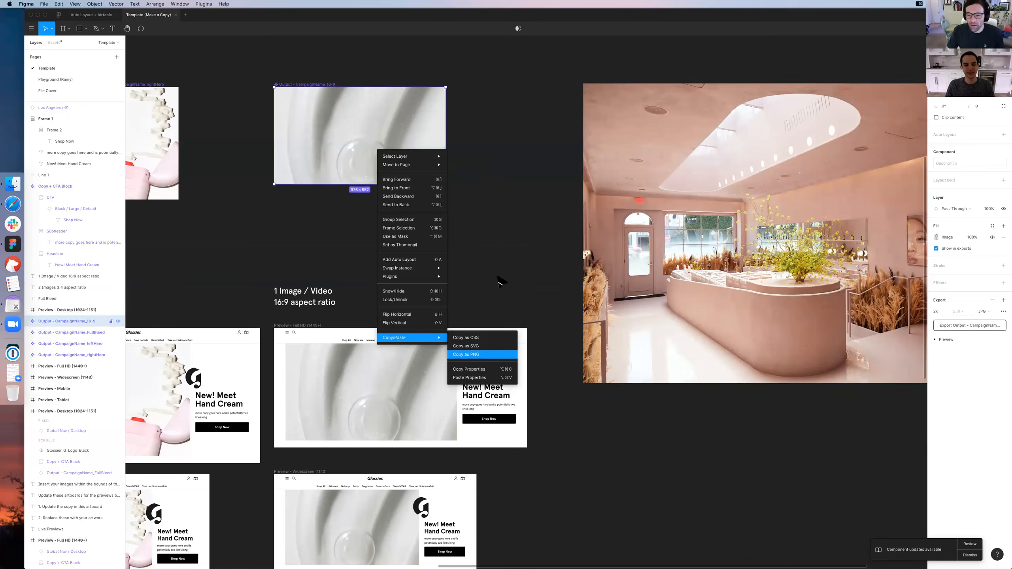
{"action": "left_click", "coordinate": [481, 355]}
Delete the loose Los Angeles store photo from the canvas beside the artwork outputs
{"action": "left_click", "coordinate": [702, 188]}
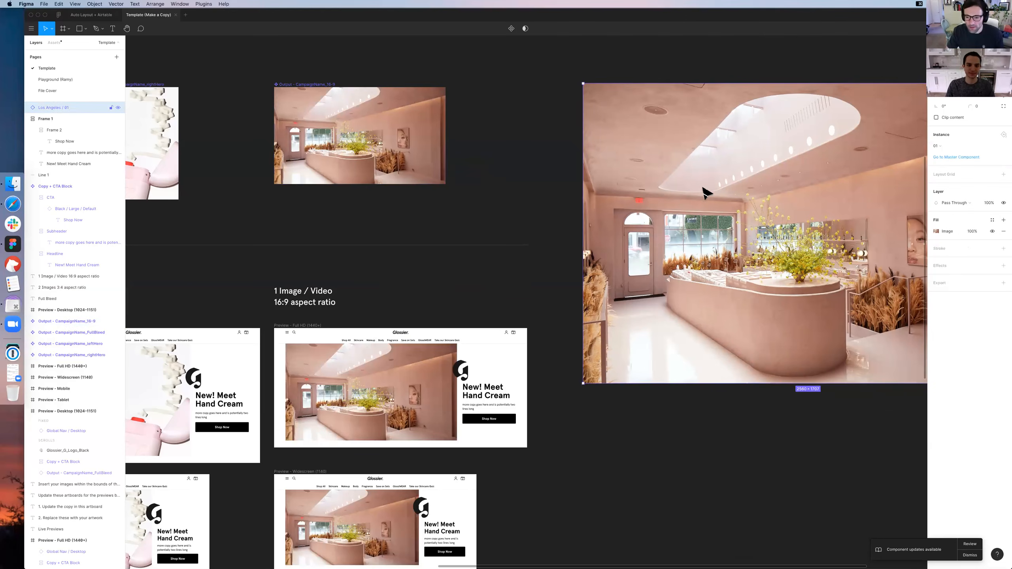
{"action": "left_click_drag", "start_coordinate": [703, 189], "coordinate": [749, 181]}
{"action": "scroll", "coordinate": [528, 149], "scroll_direction": "left", "scroll_amount": 5}
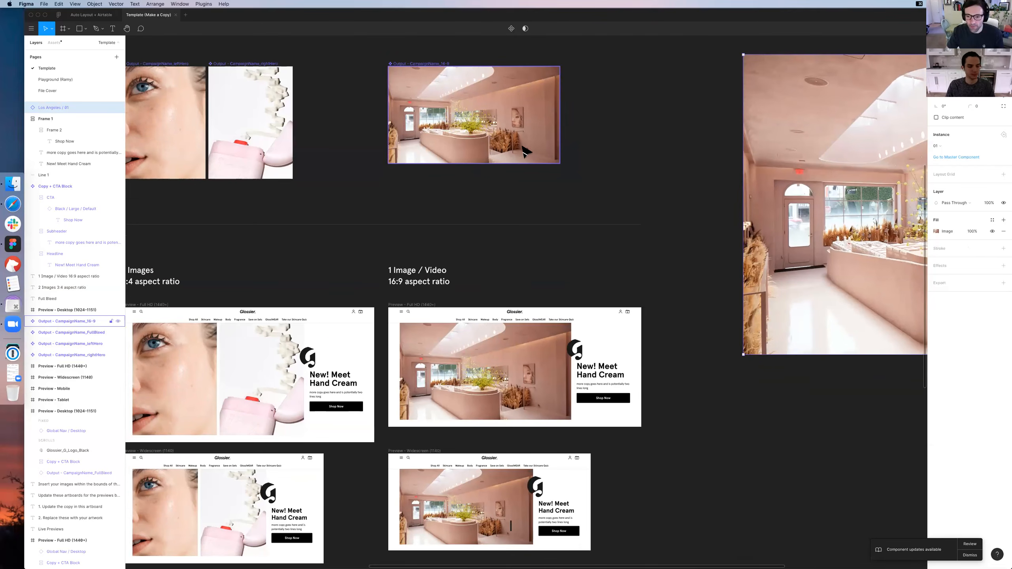
{"action": "scroll", "coordinate": [191, 175], "scroll_direction": "down", "scroll_amount": 5}
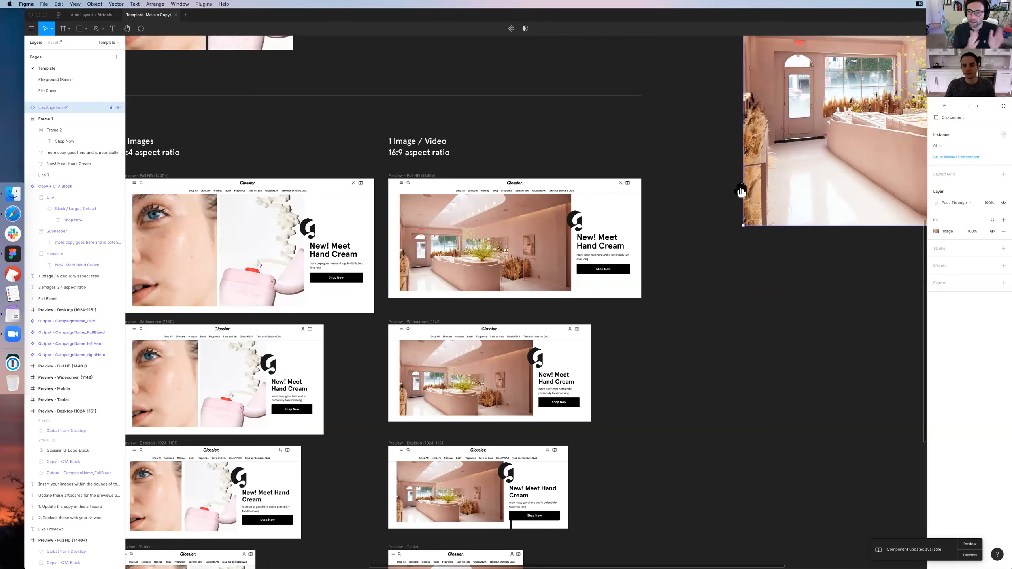
{"action": "key", "text": "Delete"}
Examine the 1 Image / Video previews and the 16:9 artwork output with the new store photo
{"action": "scroll", "coordinate": [776, 196], "scroll_direction": "down", "scroll_amount": 2}
{"action": "scroll", "coordinate": [776, 196], "scroll_direction": "left", "scroll_amount": 2}
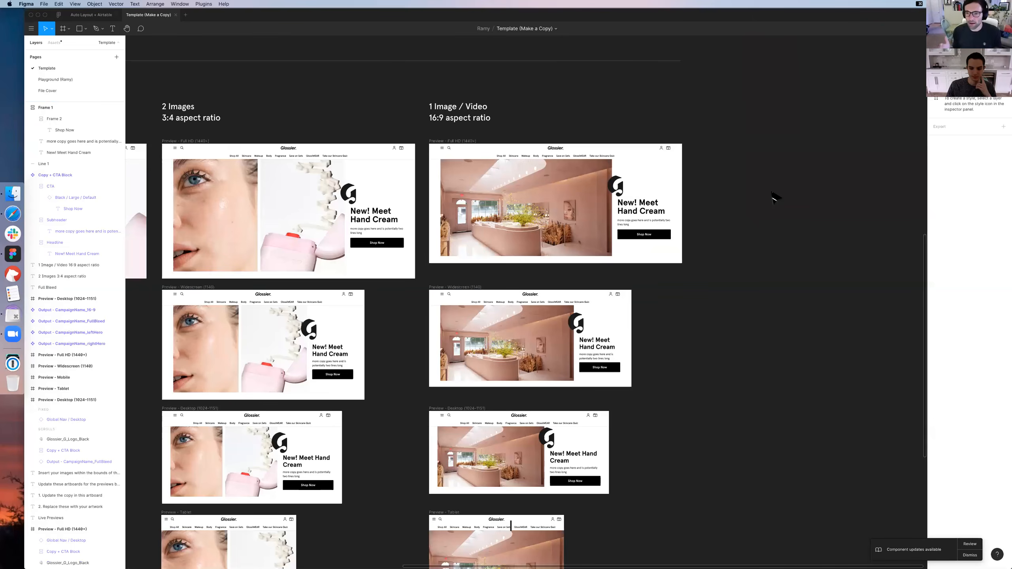
{"action": "scroll", "coordinate": [773, 198], "scroll_direction": "down", "scroll_amount": 4}
{"action": "scroll", "coordinate": [773, 197], "scroll_direction": "left", "scroll_amount": 5}
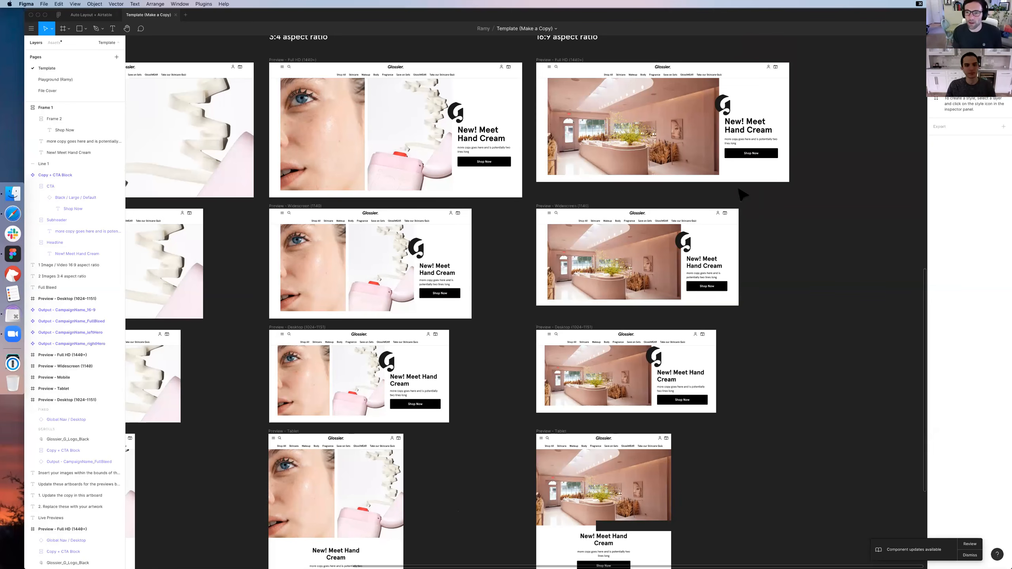
{"action": "scroll", "coordinate": [566, 264], "scroll_direction": "up", "scroll_amount": 10}
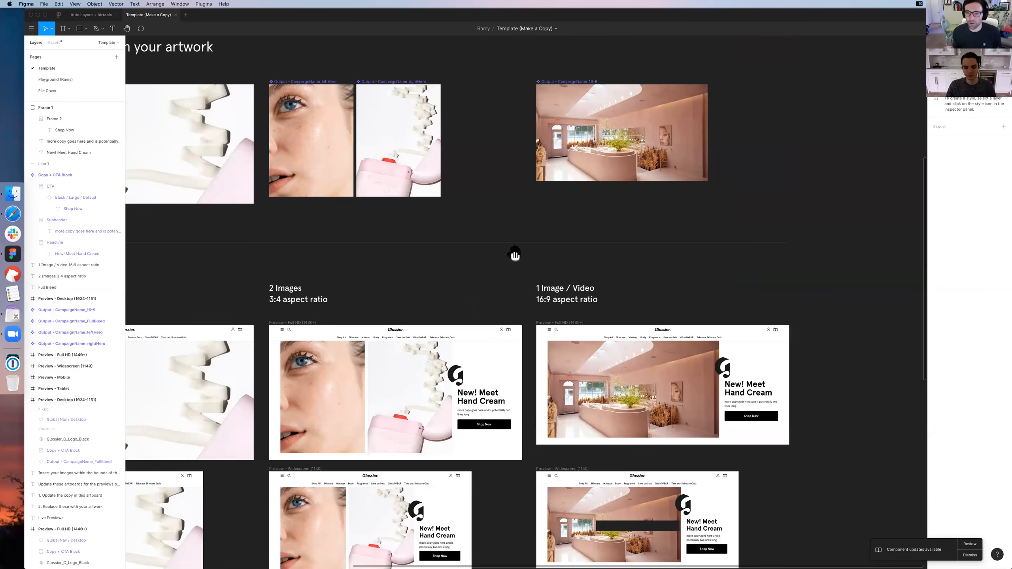
{"action": "left_click_drag", "start_coordinate": [515, 254], "coordinate": [705, 311]}
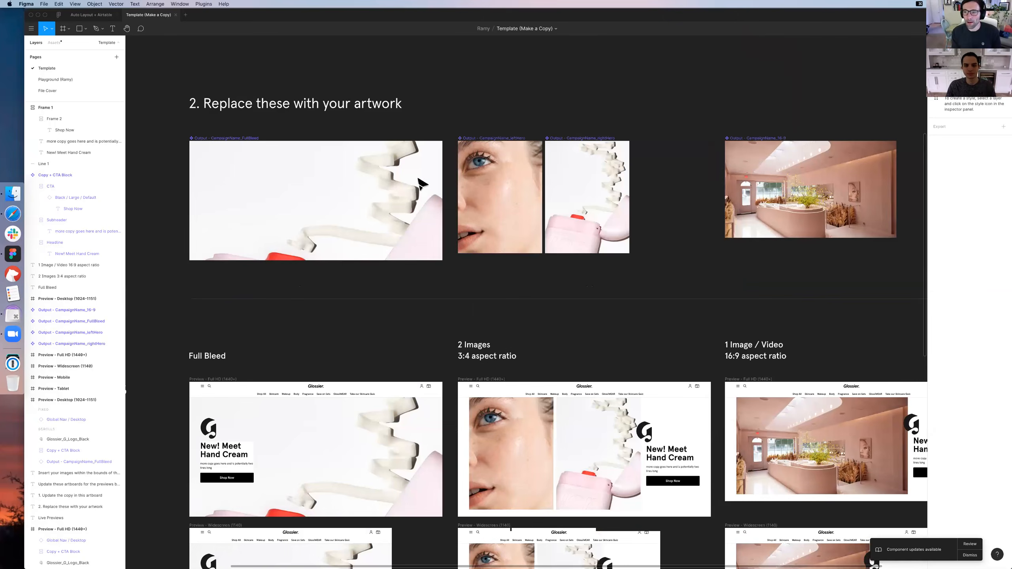
Select the Copy + CTA Block component and examine the copy, artwork and Live Previews sections of the template
{"action": "left_click", "coordinate": [423, 169]}
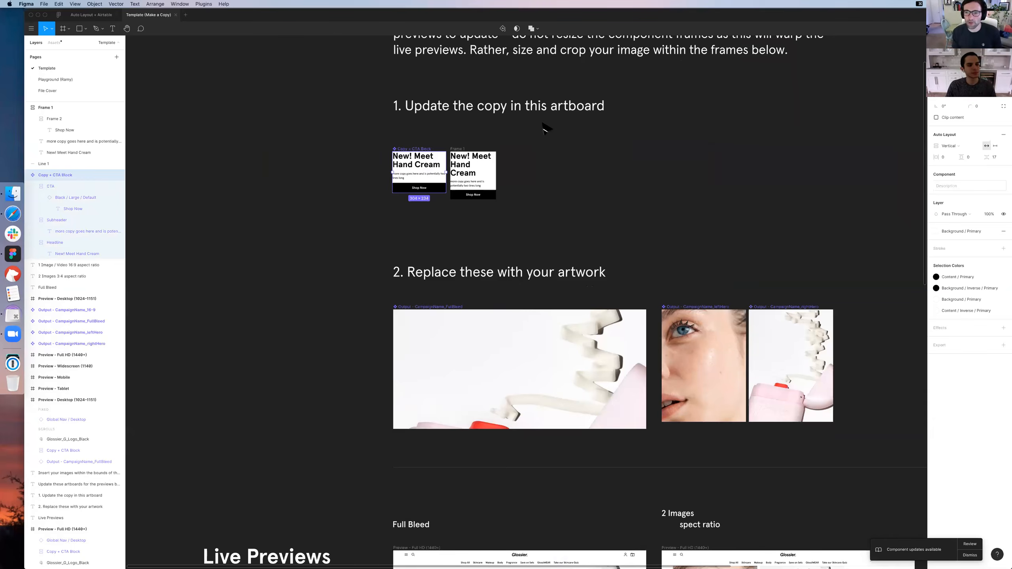
{"action": "scroll", "coordinate": [545, 128], "scroll_direction": "right", "scroll_amount": 4}
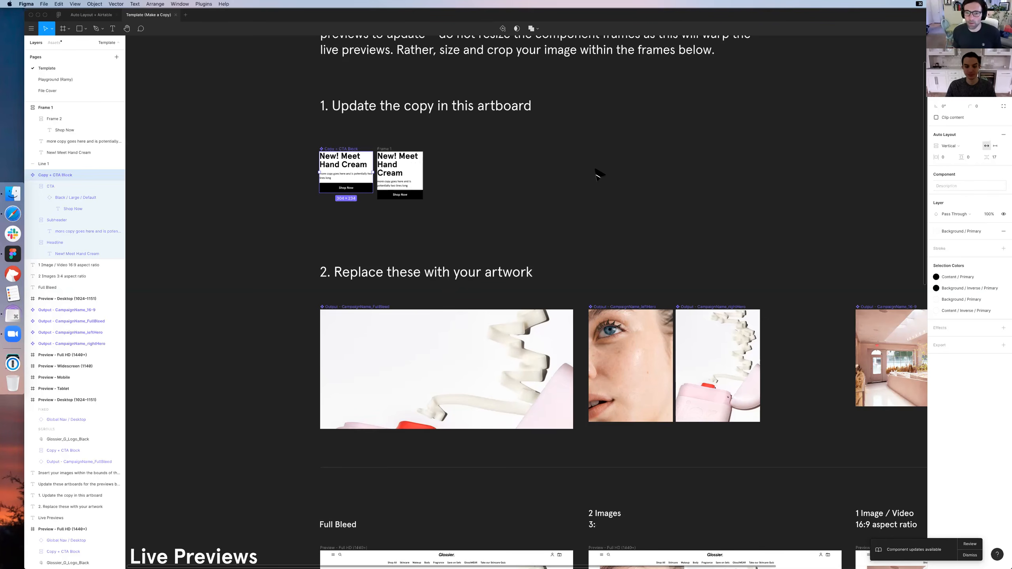
{"action": "scroll", "coordinate": [596, 172], "scroll_direction": "down", "scroll_amount": 5}
{"action": "scroll", "coordinate": [597, 172], "scroll_direction": "right", "scroll_amount": 2}
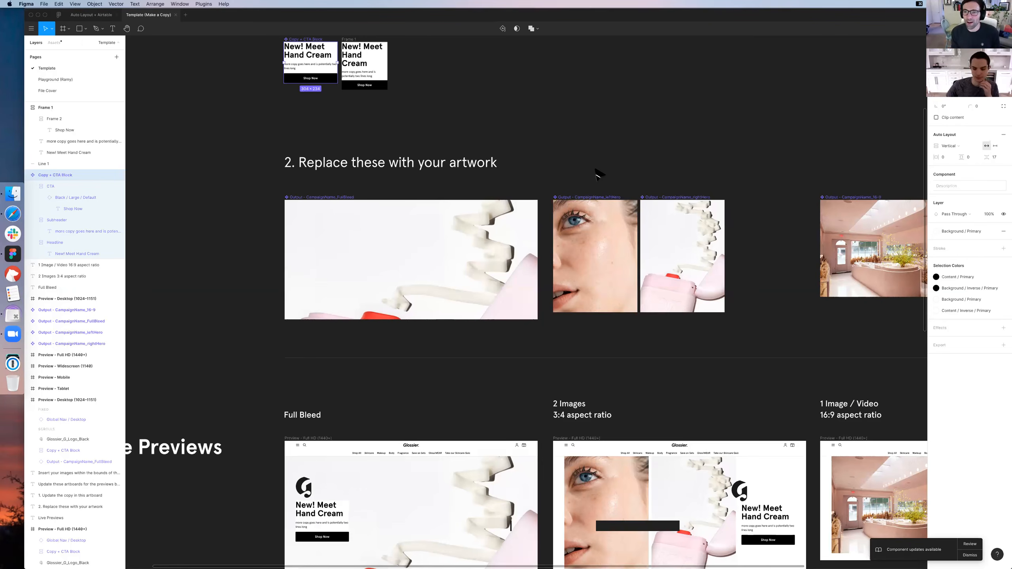
{"action": "scroll", "coordinate": [632, 204], "scroll_direction": "down", "scroll_amount": 2}
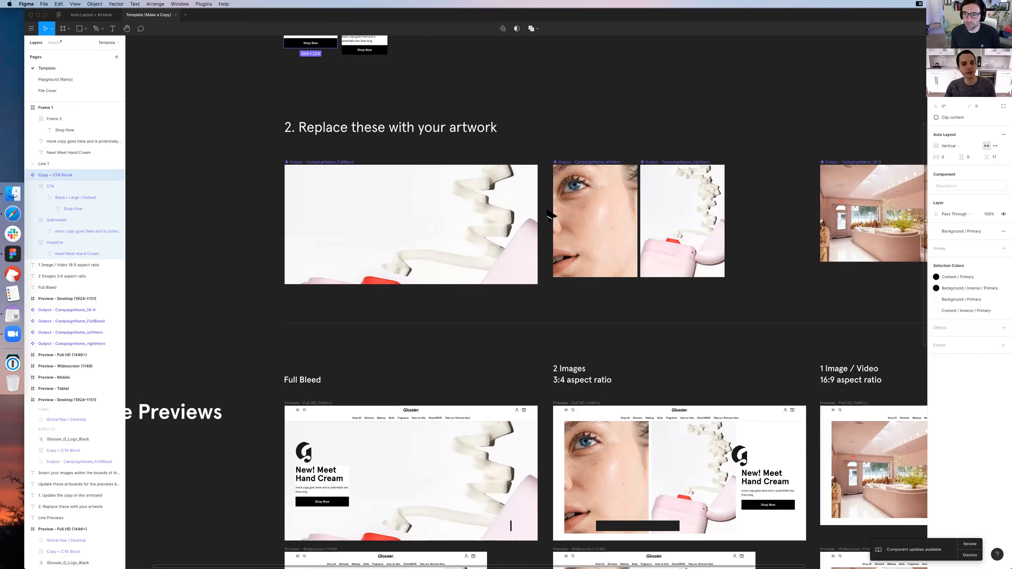
{"action": "scroll", "coordinate": [696, 233], "scroll_direction": "up", "scroll_amount": 4}
{"action": "scroll", "coordinate": [696, 230], "scroll_direction": "up", "scroll_amount": 5}
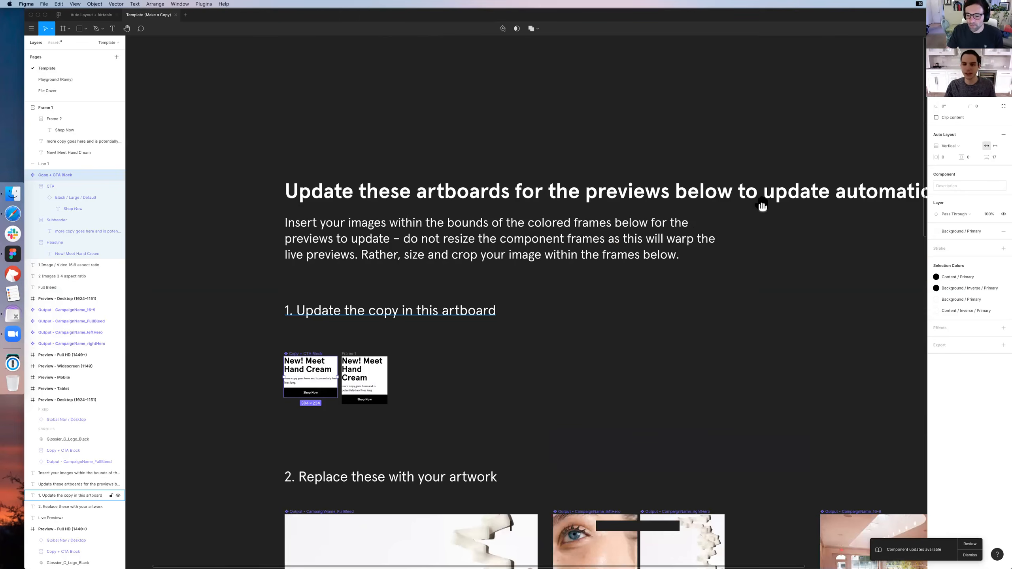
Inspect the CTA, its nested button and the Subheader instance inside the Copy + CTA Block
{"action": "scroll", "coordinate": [598, 129], "scroll_direction": "left", "scroll_amount": 5}
{"action": "scroll", "coordinate": [598, 130], "scroll_direction": "down", "scroll_amount": 3}
{"action": "key", "text": "super+equal"}
{"action": "scroll", "coordinate": [573, 172], "scroll_direction": "up", "scroll_amount": 1}
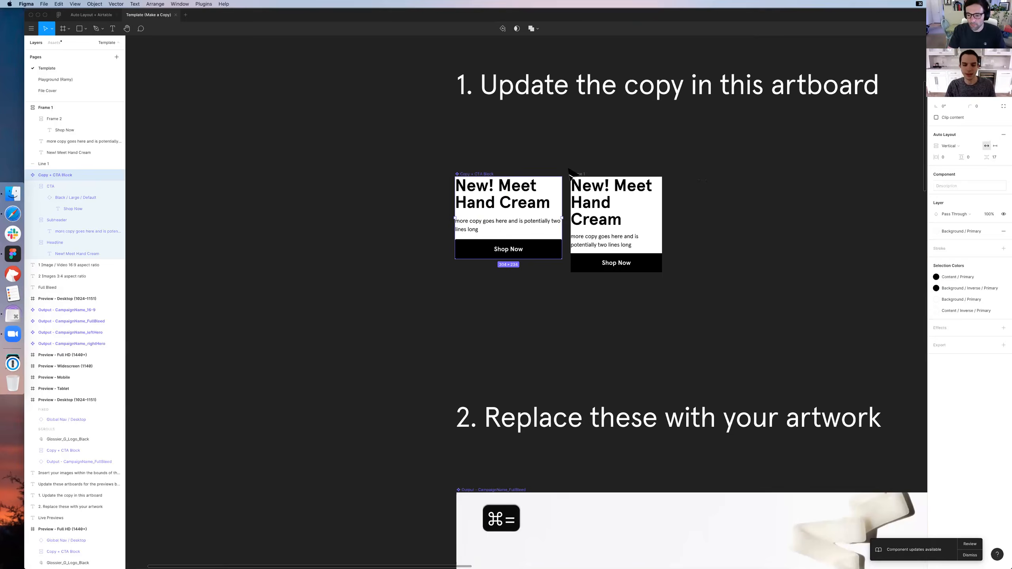
{"action": "key", "text": "super+equal"}
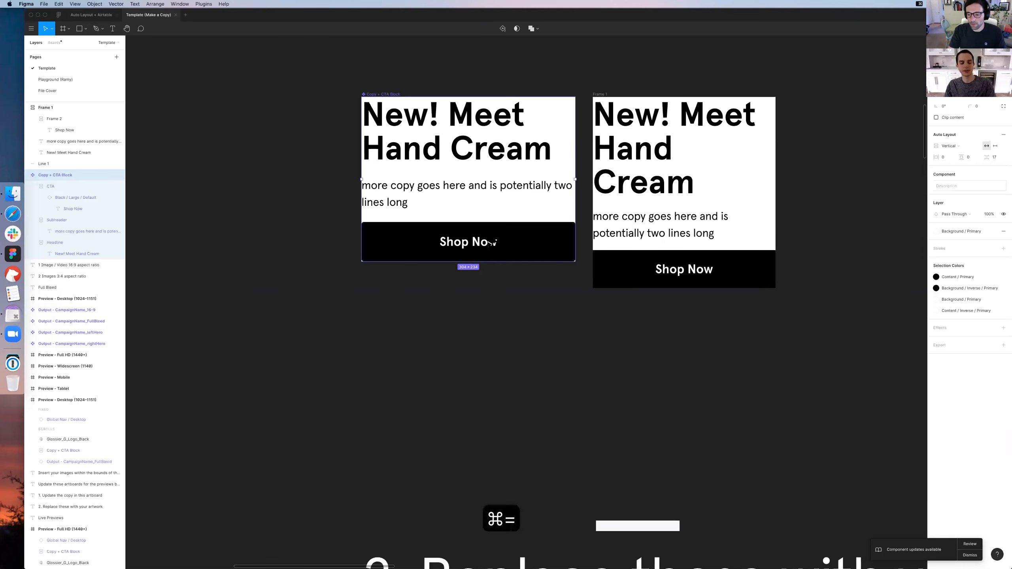
{"action": "left_click", "coordinate": [491, 242]}
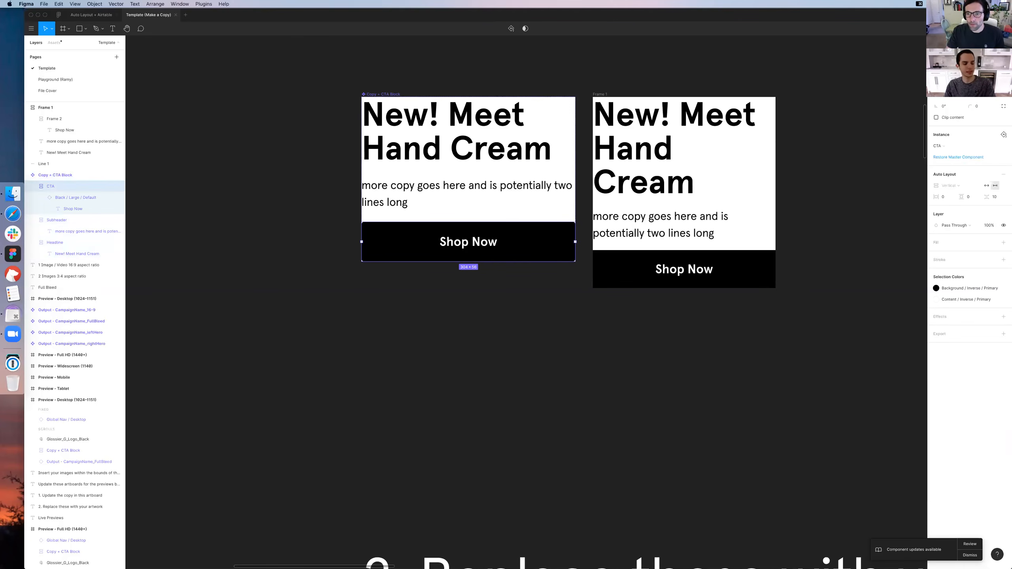
{"action": "double_click", "coordinate": [459, 257]}
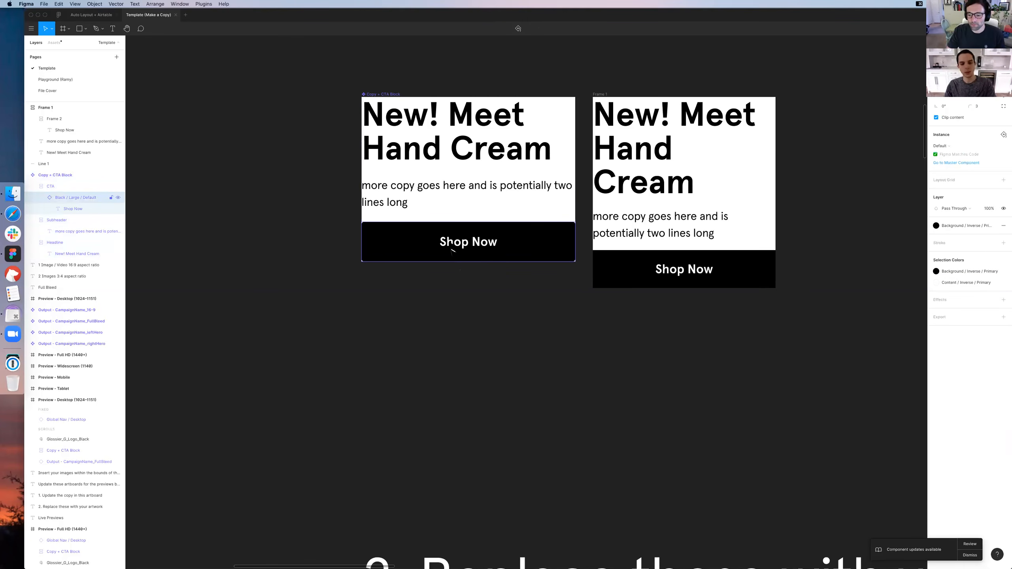
{"action": "left_click", "coordinate": [448, 187]}
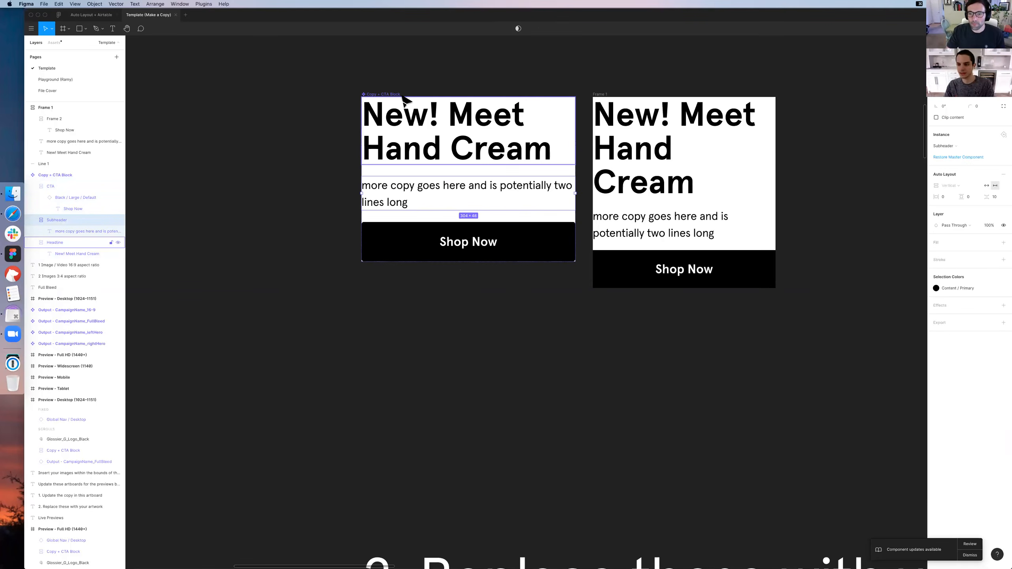
{"action": "key", "text": "Escape"}
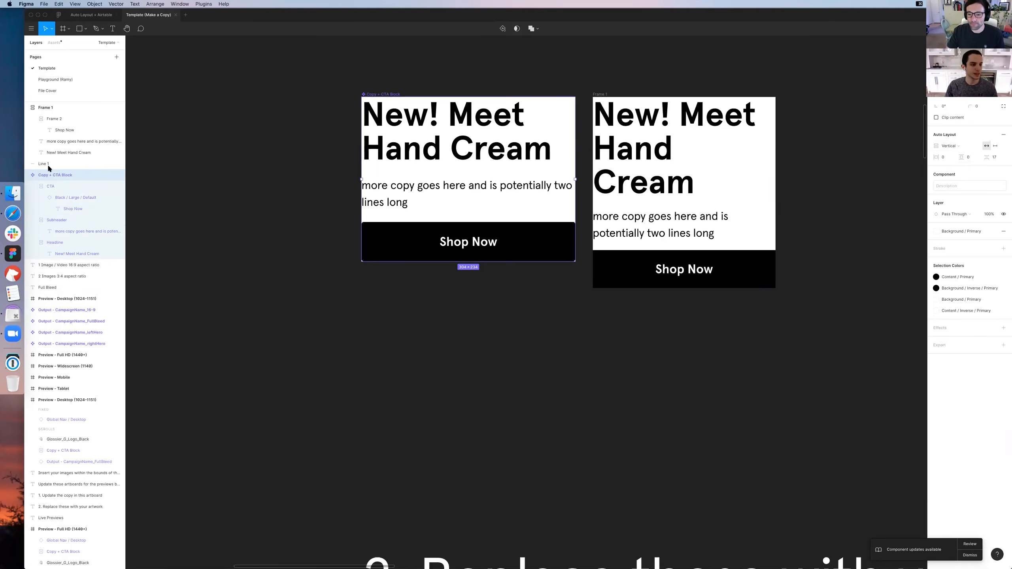
Collapse the CTA, Subheader and Headline layers of the Copy + CTA Block and select each of them in turn
{"action": "left_click", "coordinate": [32, 187]}
{"action": "left_click", "coordinate": [33, 197]}
{"action": "left_click", "coordinate": [33, 208]}
{"action": "left_click", "coordinate": [56, 208]}
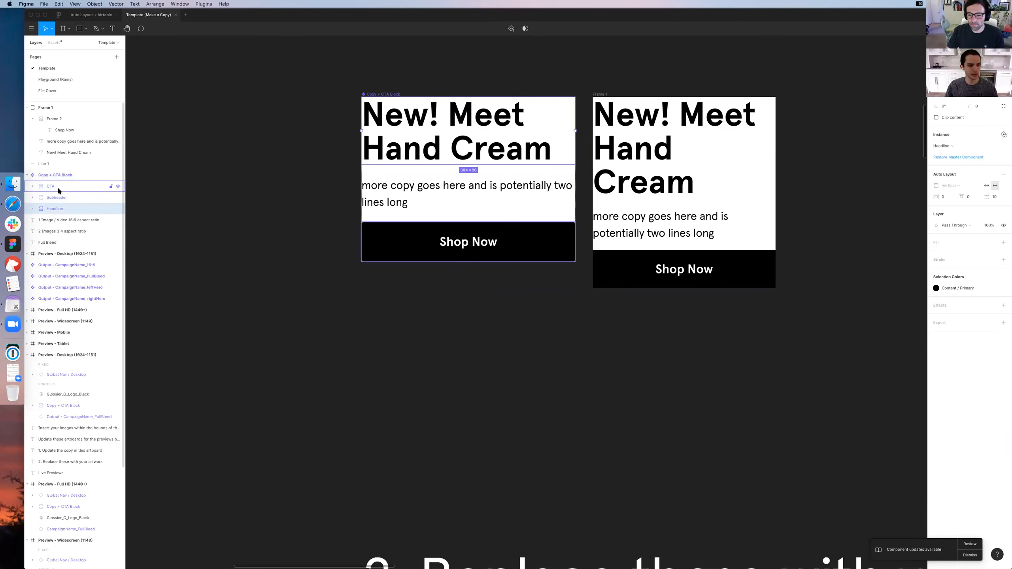
{"action": "left_click", "coordinate": [74, 187]}
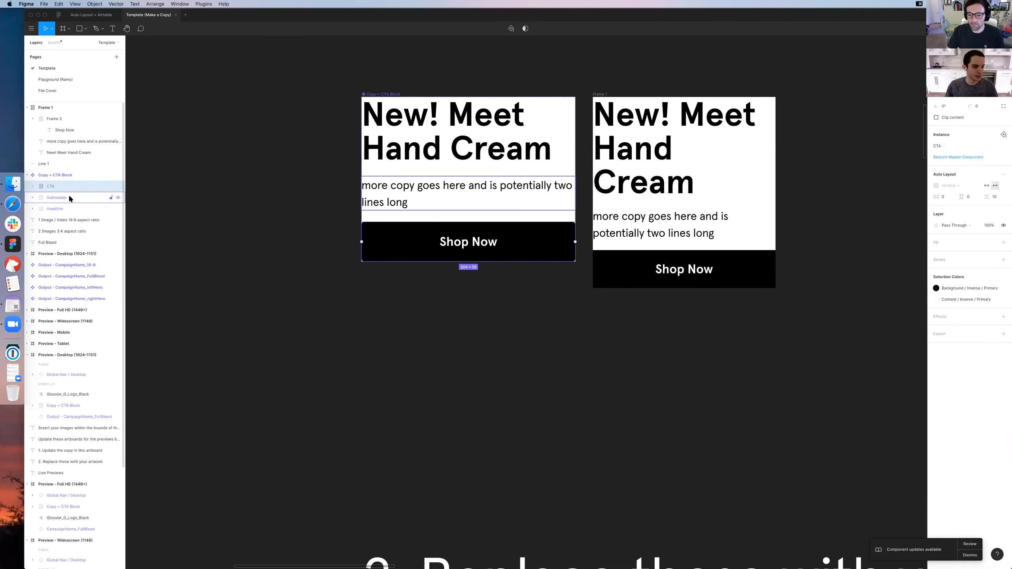
{"action": "left_click", "coordinate": [69, 198]}
{"action": "left_click", "coordinate": [71, 208]}
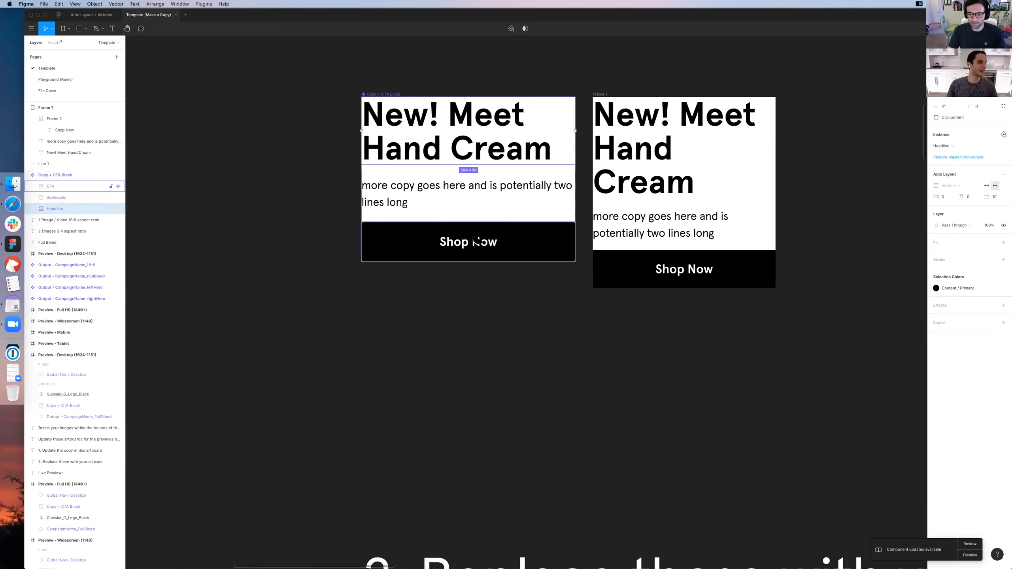
Move Frame 1 directly below the Copy + CTA Block, aligned with its left edge
{"action": "left_click", "coordinate": [385, 95]}
{"action": "scroll", "coordinate": [529, 124], "scroll_direction": "up", "scroll_amount": 1}
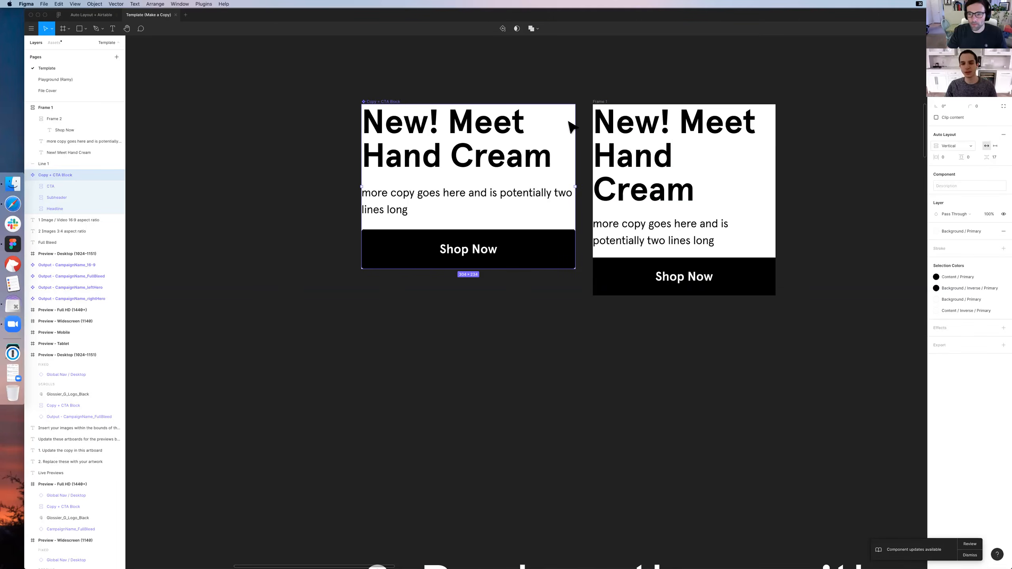
{"action": "left_click_drag", "start_coordinate": [603, 106], "coordinate": [318, 284]}
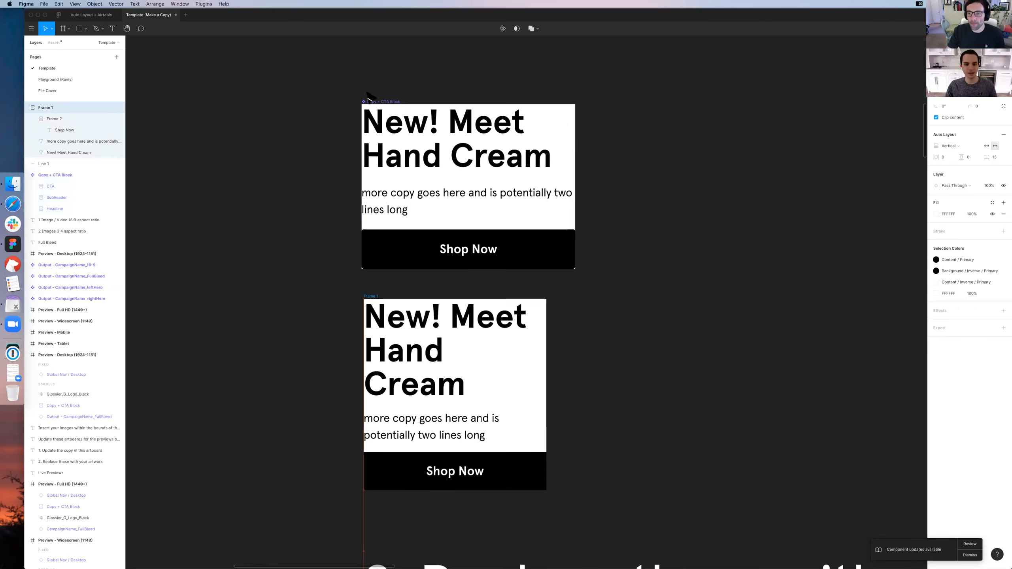
Try switching the Copy + CTA Block's Auto Layout direction to Horizontal
{"action": "left_click", "coordinate": [384, 109]}
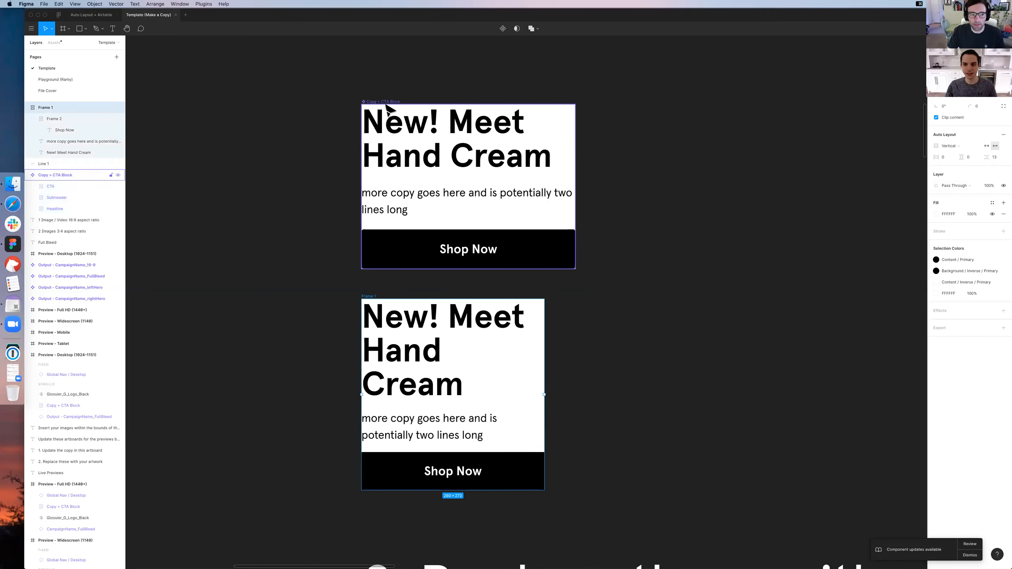
{"action": "left_click", "coordinate": [969, 143]}
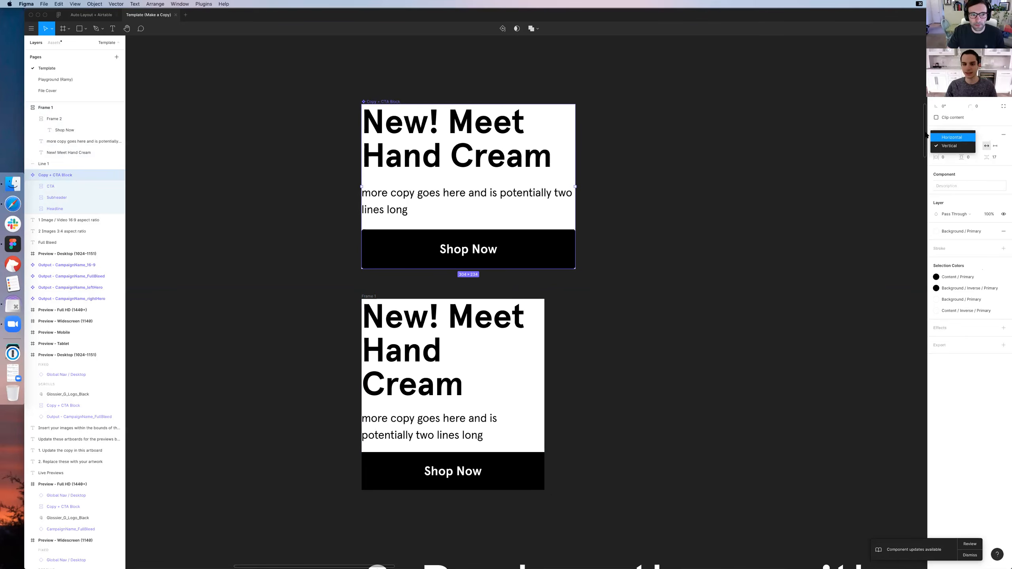
{"action": "left_click", "coordinate": [971, 139]}
{"action": "scroll", "coordinate": [804, 145], "scroll_direction": "right", "scroll_amount": 3}
{"action": "scroll", "coordinate": [805, 146], "scroll_direction": "right", "scroll_amount": 2}
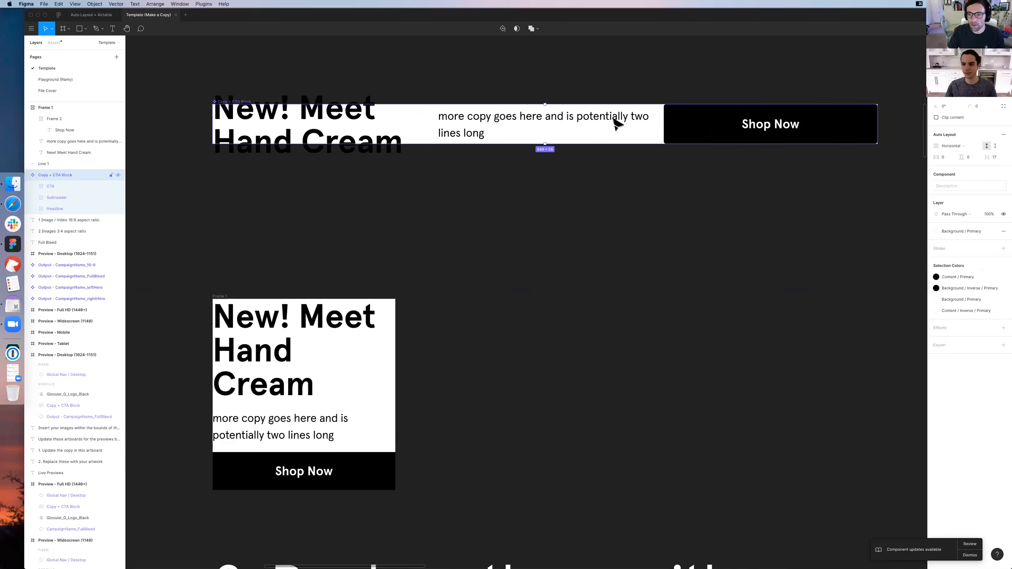
Undo the horizontal layout change and move Frame 1 back beside the Copy + CTA Block
{"action": "key", "text": "super+z"}
{"action": "left_click_drag", "start_coordinate": [217, 297], "coordinate": [446, 103]}
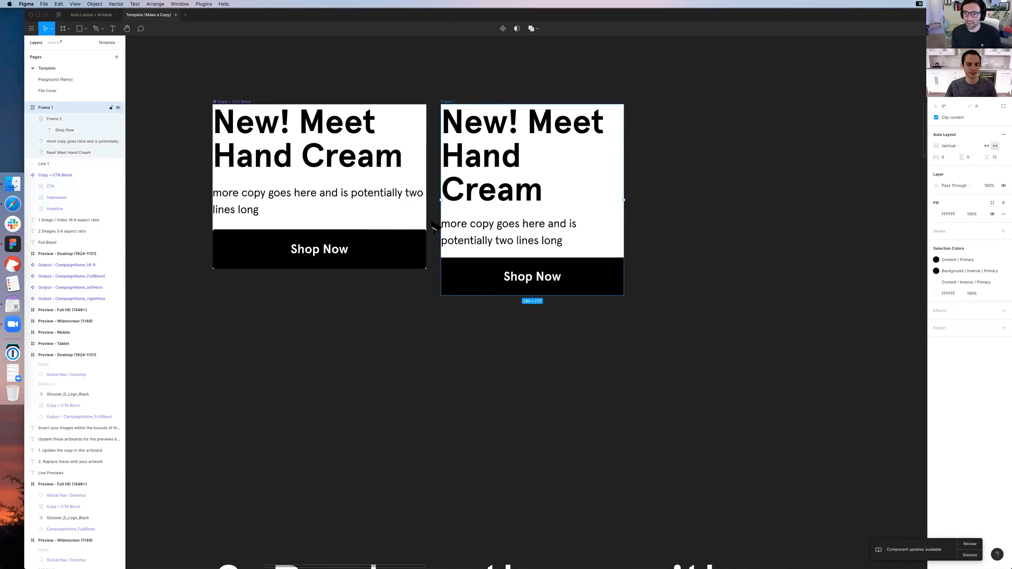
{"action": "left_click", "coordinate": [400, 325]}
Examine the Live Previews and artwork outputs across the Full Bleed, 2 Images and 1 Image / Video layouts
{"action": "key", "text": "super+minus"}
{"action": "key", "text": "super+minus"}
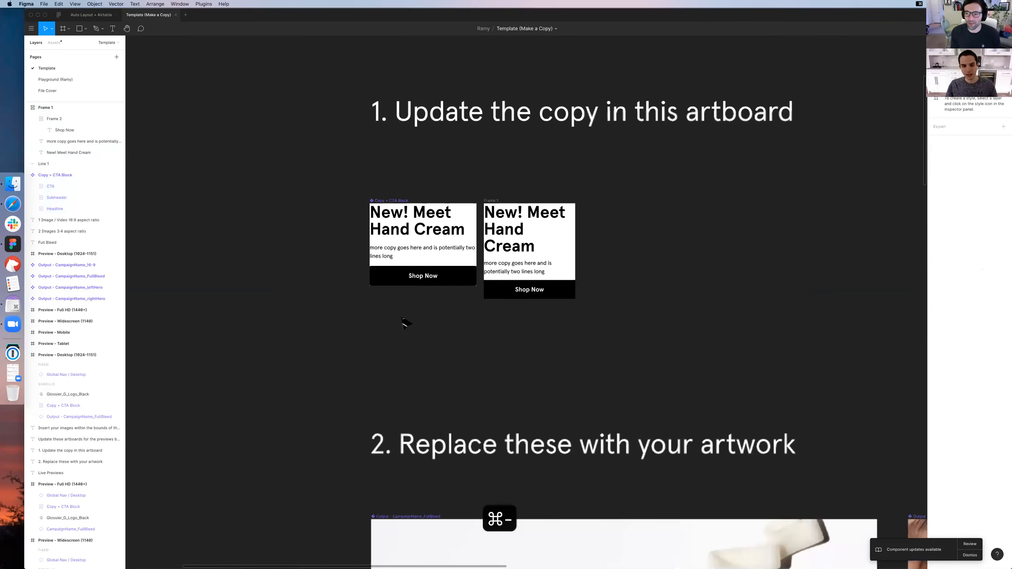
{"action": "left_click_drag", "start_coordinate": [450, 327], "coordinate": [482, 174]}
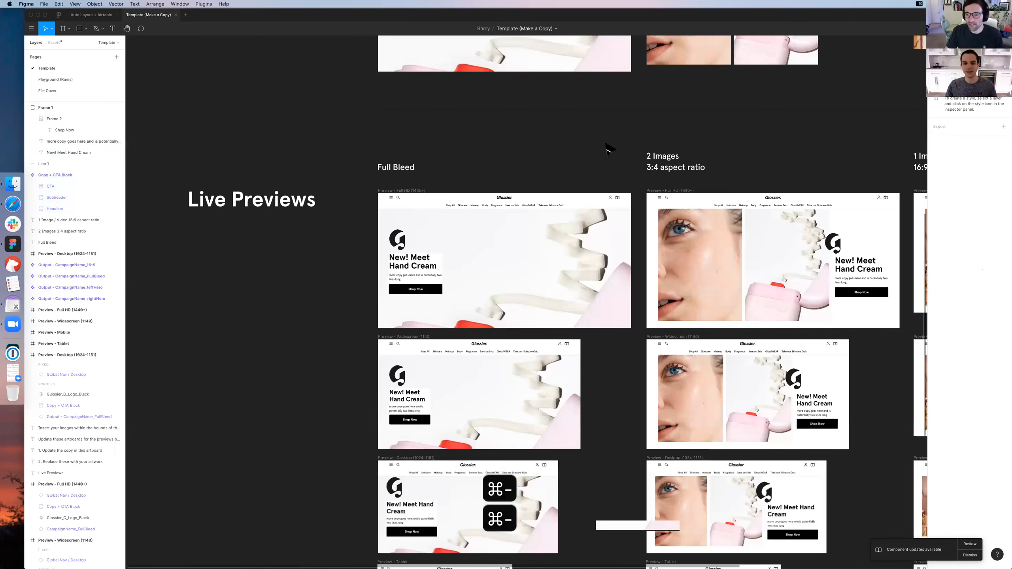
{"action": "scroll", "coordinate": [570, 107], "scroll_direction": "right", "scroll_amount": 7}
{"action": "scroll", "coordinate": [569, 108], "scroll_direction": "up", "scroll_amount": 2}
{"action": "scroll", "coordinate": [519, 105], "scroll_direction": "right", "scroll_amount": 5}
{"action": "scroll", "coordinate": [520, 104], "scroll_direction": "up", "scroll_amount": 2}
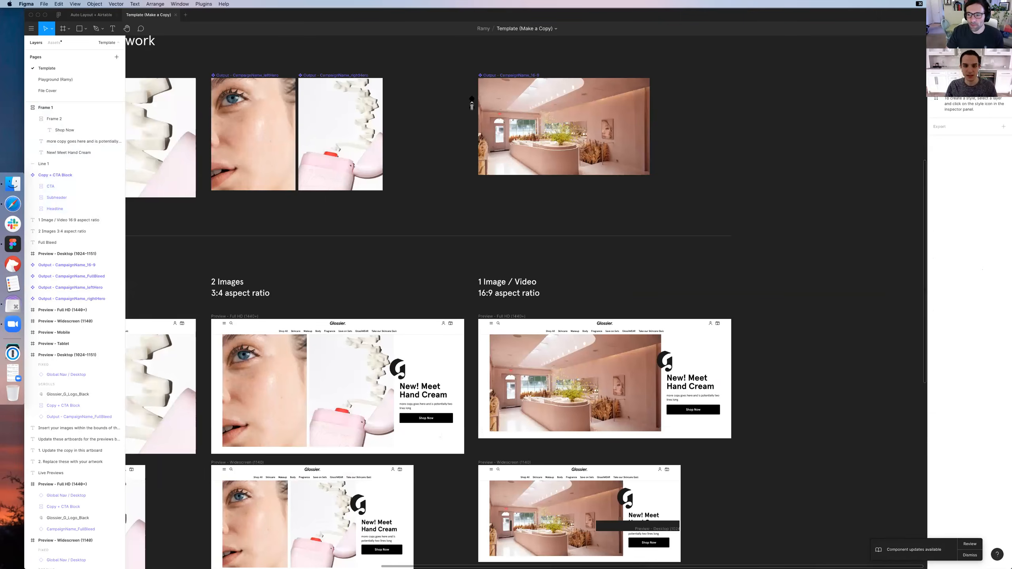
{"action": "scroll", "coordinate": [494, 120], "scroll_direction": "down", "scroll_amount": 2}
{"action": "scroll", "coordinate": [494, 120], "scroll_direction": "left", "scroll_amount": 2}
{"action": "scroll", "coordinate": [552, 167], "scroll_direction": "up", "scroll_amount": 1}
{"action": "scroll", "coordinate": [552, 167], "scroll_direction": "right", "scroll_amount": 2}
Select the Output - CampaignName_16-9 component and examine its previews from Full HD down to Mobile
{"action": "left_click", "coordinate": [539, 128]}
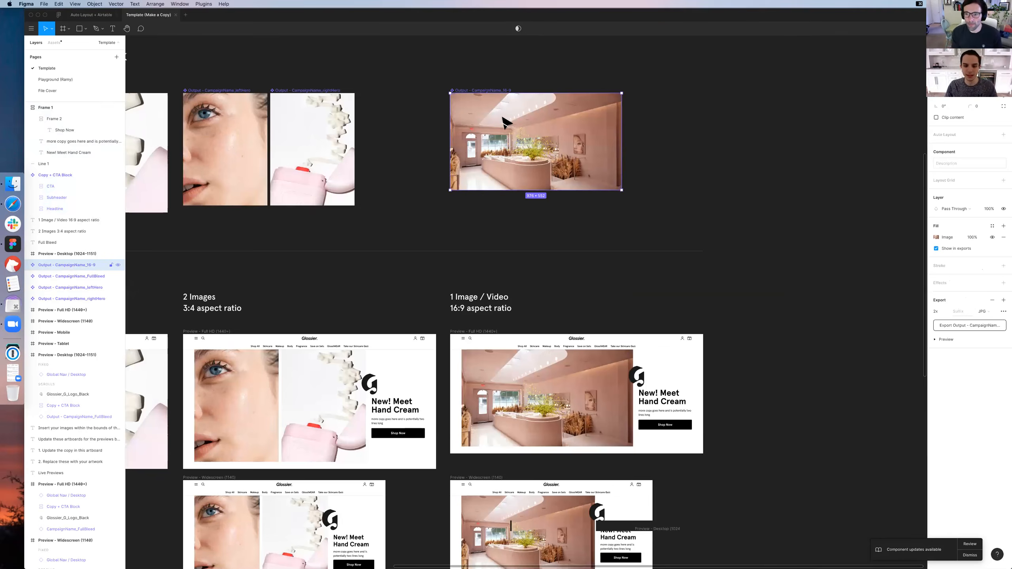
{"action": "scroll", "coordinate": [504, 117], "scroll_direction": "down", "scroll_amount": 2}
{"action": "scroll", "coordinate": [507, 147], "scroll_direction": "down", "scroll_amount": 2}
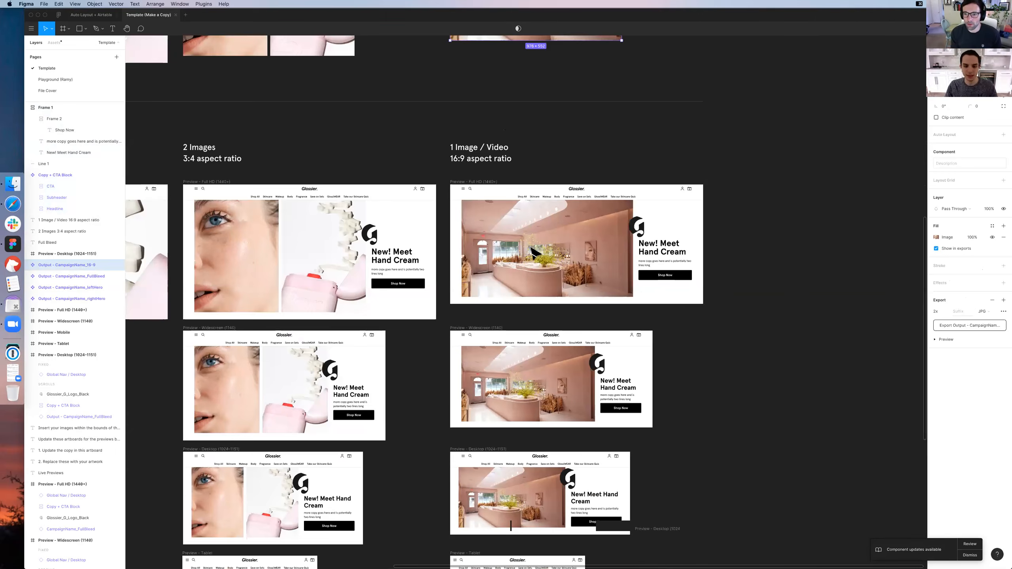
{"action": "scroll", "coordinate": [578, 279], "scroll_direction": "down", "scroll_amount": 7}
{"action": "scroll", "coordinate": [604, 323], "scroll_direction": "down", "scroll_amount": 5}
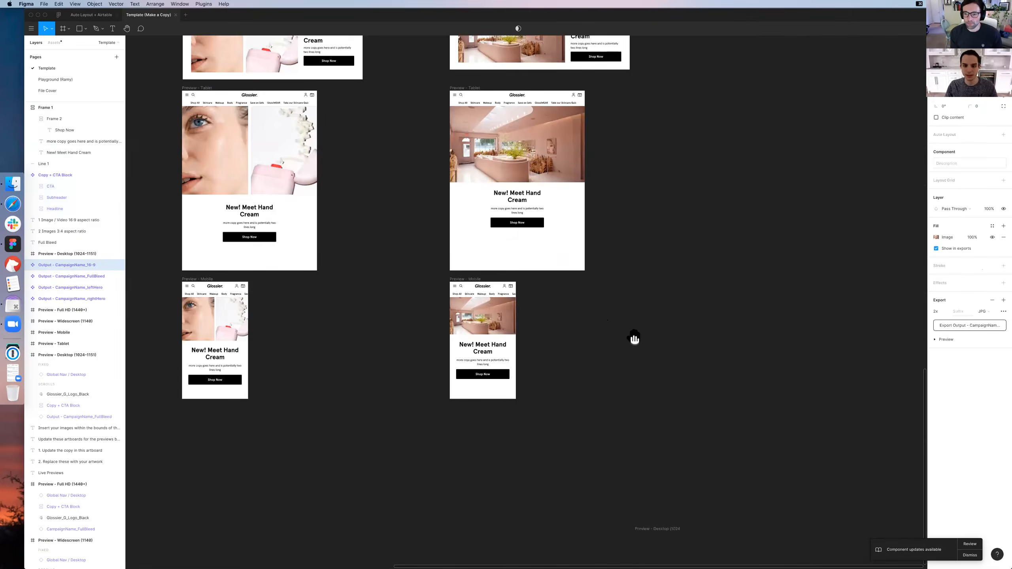
{"action": "scroll", "coordinate": [633, 338], "scroll_direction": "up", "scroll_amount": 4}
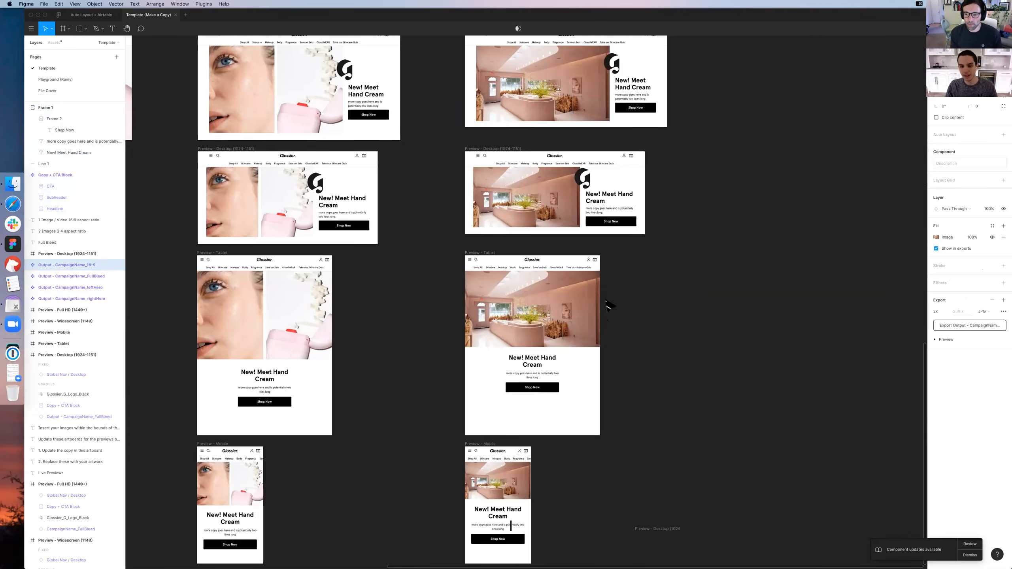
{"action": "scroll", "coordinate": [611, 305], "scroll_direction": "up", "scroll_amount": 1}
{"action": "scroll", "coordinate": [530, 243], "scroll_direction": "up", "scroll_amount": 1}
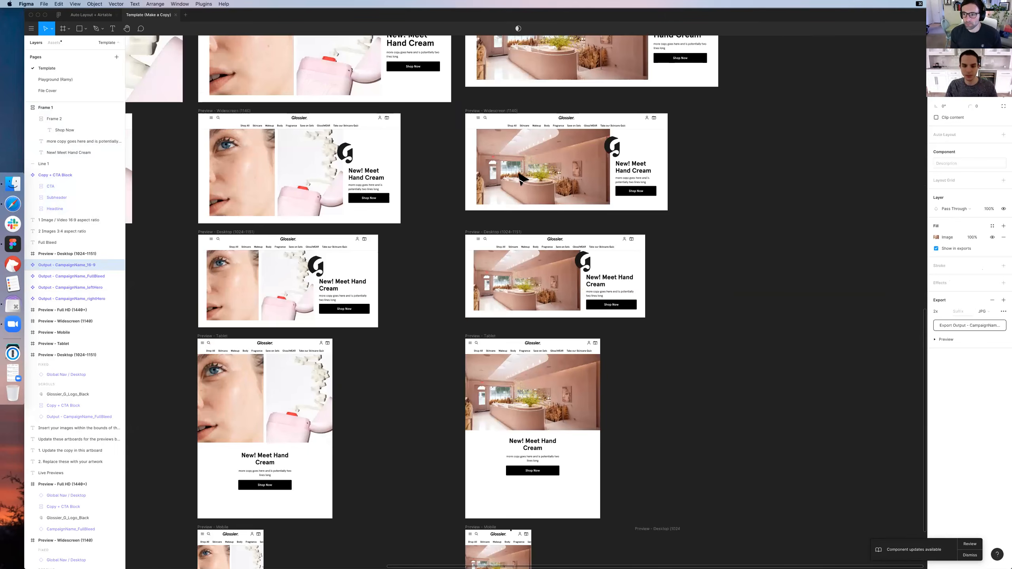
{"action": "scroll", "coordinate": [498, 229], "scroll_direction": "up", "scroll_amount": 7}
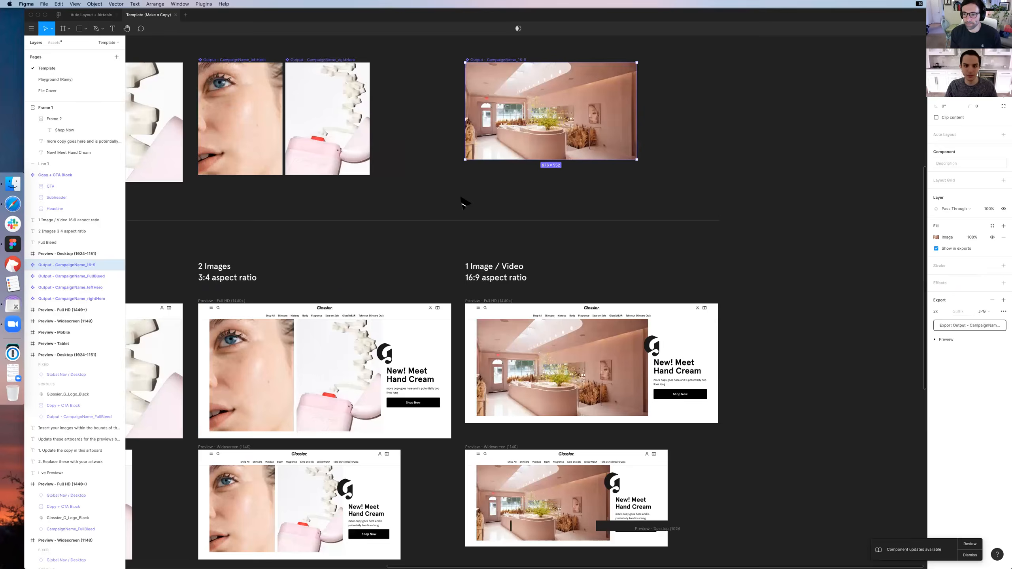
Examine the 1 Image / Video Mobile, Tablet and Desktop previews at 100% zoom
{"action": "scroll", "coordinate": [518, 348], "scroll_direction": "down", "scroll_amount": 14}
{"action": "key", "text": "super+equal"}
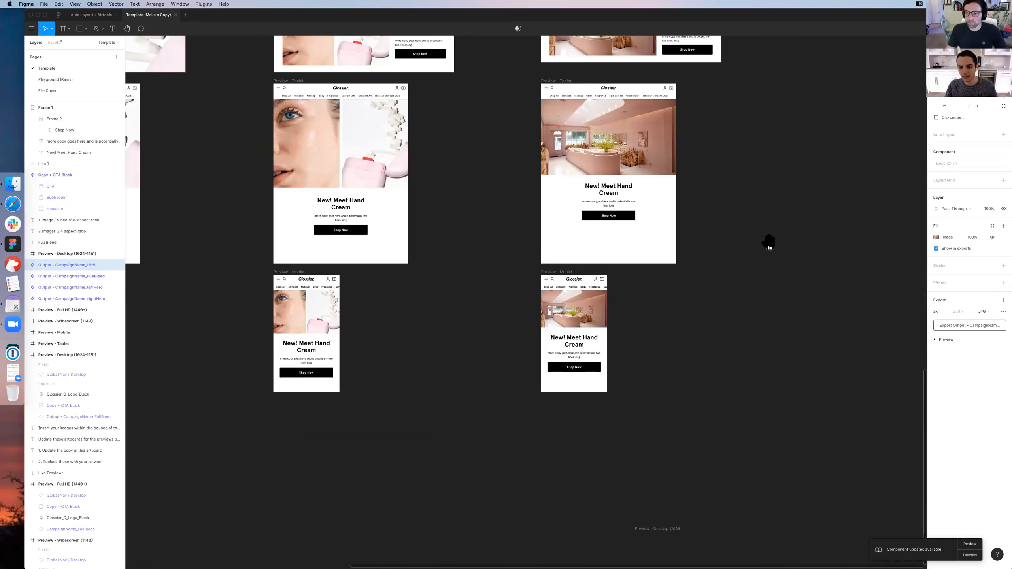
{"action": "key", "text": "super+0"}
{"action": "scroll", "coordinate": [682, 184], "scroll_direction": "up", "scroll_amount": 1}
{"action": "scroll", "coordinate": [681, 184], "scroll_direction": "right", "scroll_amount": 1}
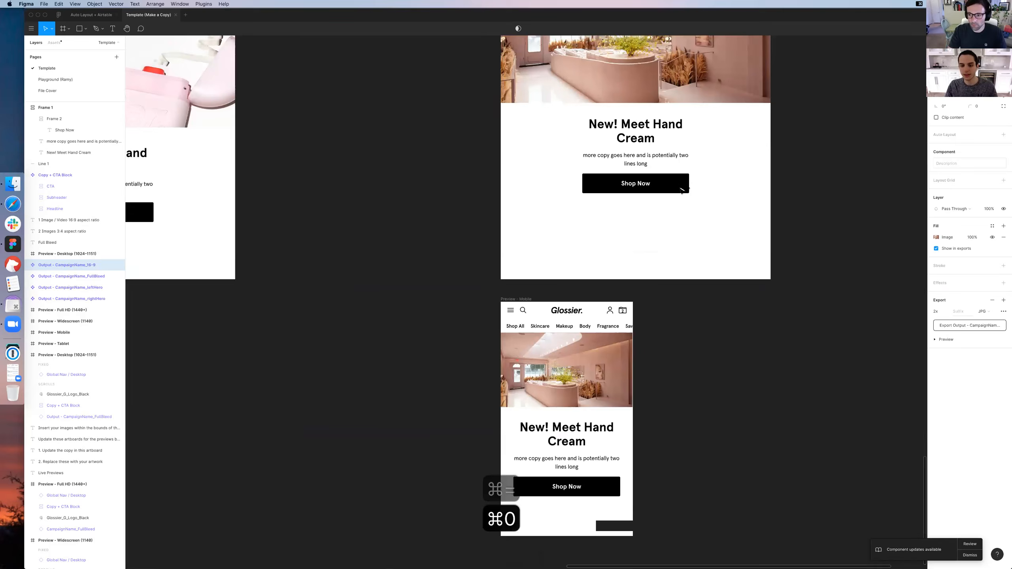
{"action": "scroll", "coordinate": [682, 191], "scroll_direction": "up", "scroll_amount": 2}
{"action": "scroll", "coordinate": [675, 213], "scroll_direction": "down", "scroll_amount": 4}
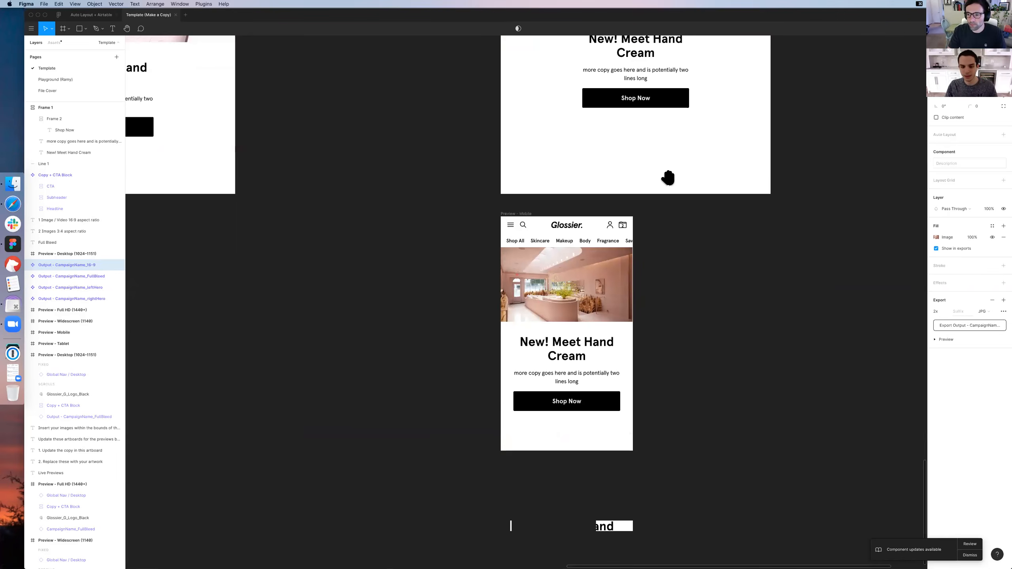
{"action": "scroll", "coordinate": [677, 169], "scroll_direction": "right", "scroll_amount": 1}
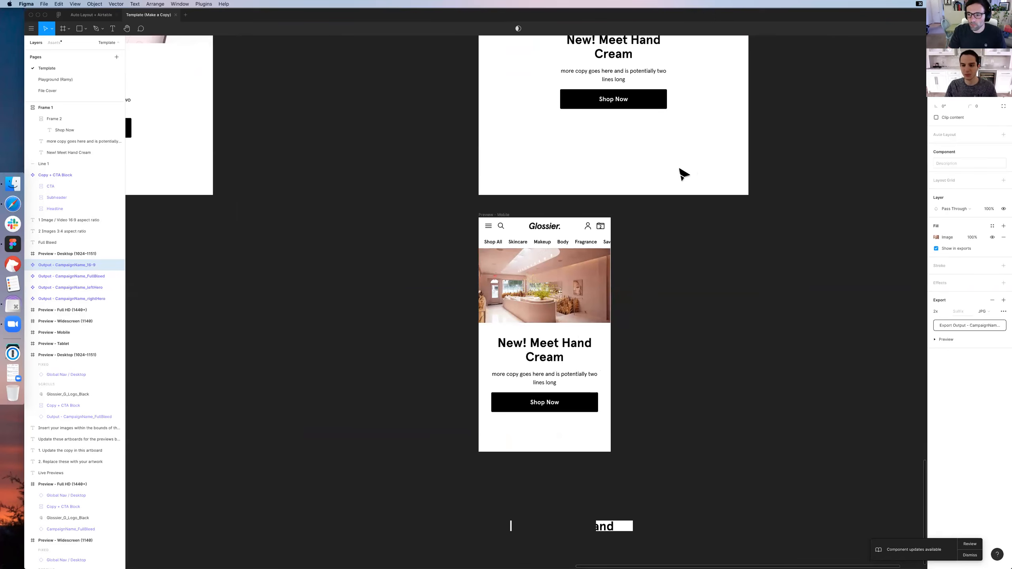
{"action": "scroll", "coordinate": [682, 174], "scroll_direction": "up", "scroll_amount": 3}
{"action": "scroll", "coordinate": [682, 174], "scroll_direction": "up", "scroll_amount": 6}
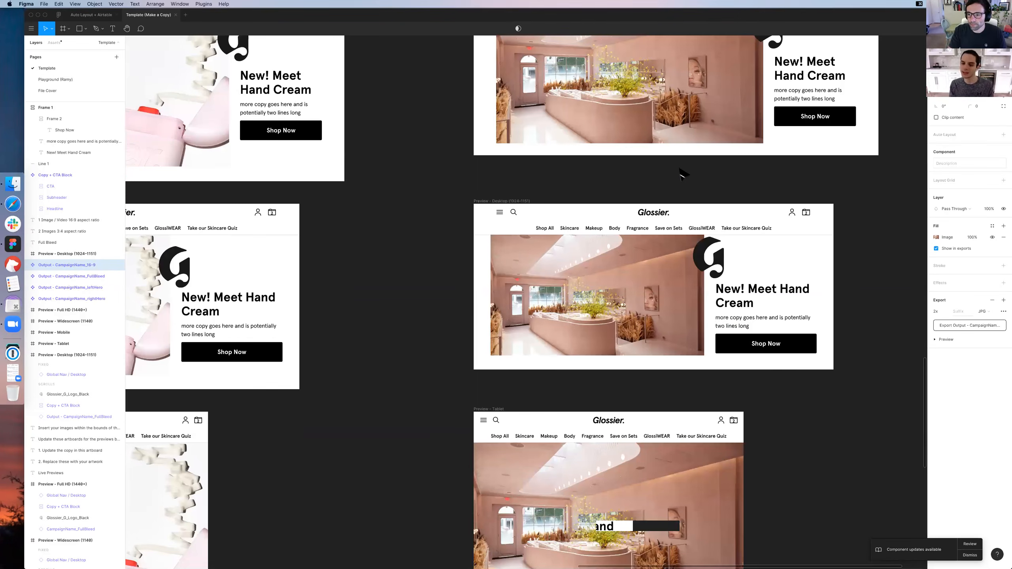
{"action": "scroll", "coordinate": [558, 260], "scroll_direction": "down", "scroll_amount": 10}
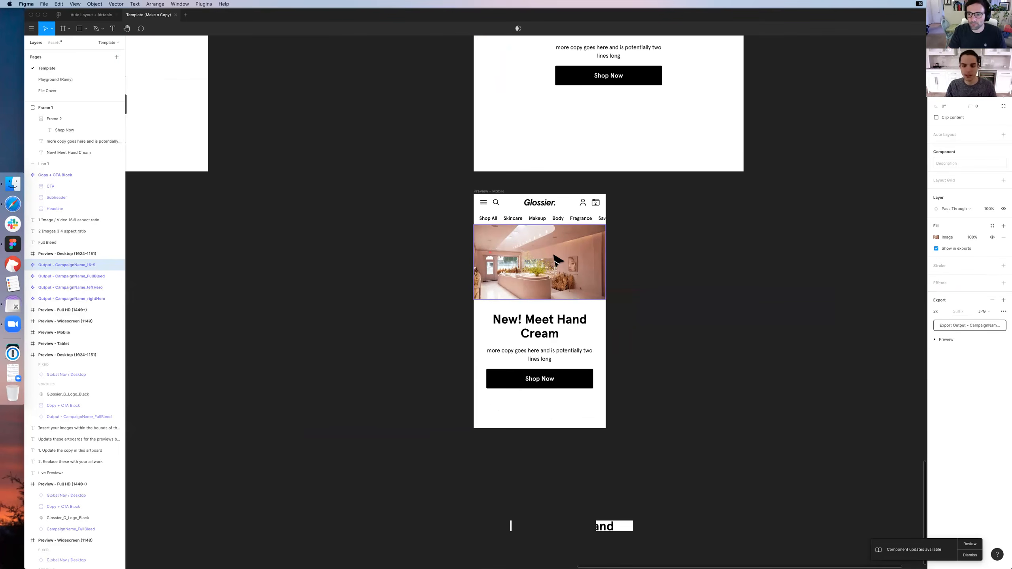
Examine the 2 Images and 1 Image / Video previews from Mobile up to Full HD
{"action": "left_click", "coordinate": [681, 257]}
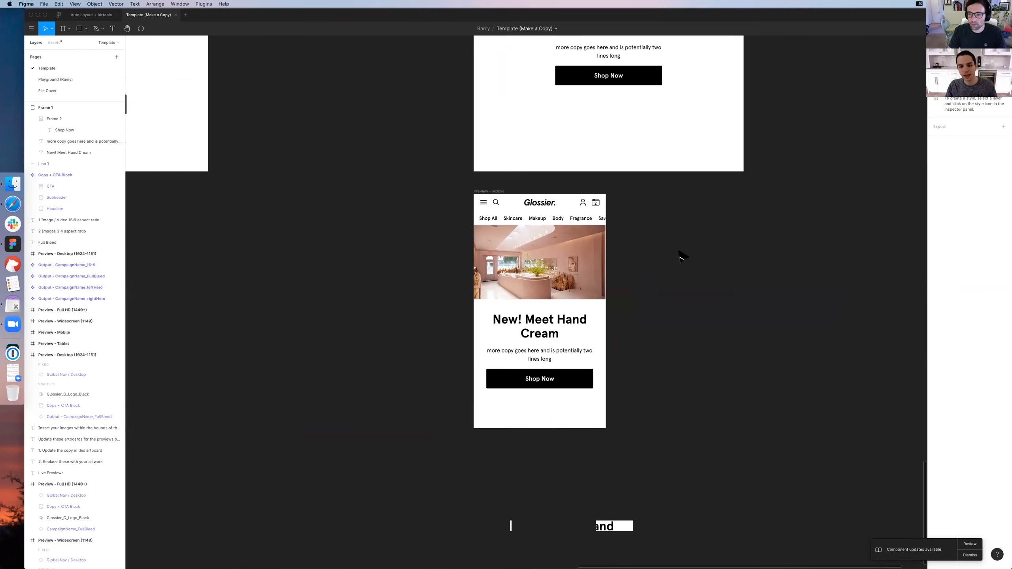
{"action": "scroll", "coordinate": [682, 256], "scroll_direction": "up", "scroll_amount": 1}
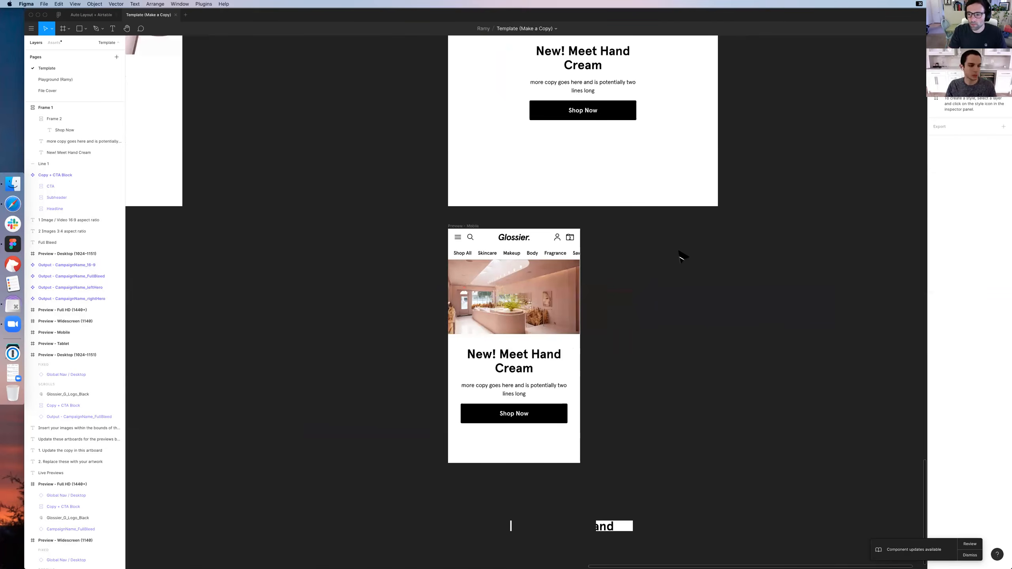
{"action": "scroll", "coordinate": [682, 256], "scroll_direction": "left", "scroll_amount": 1}
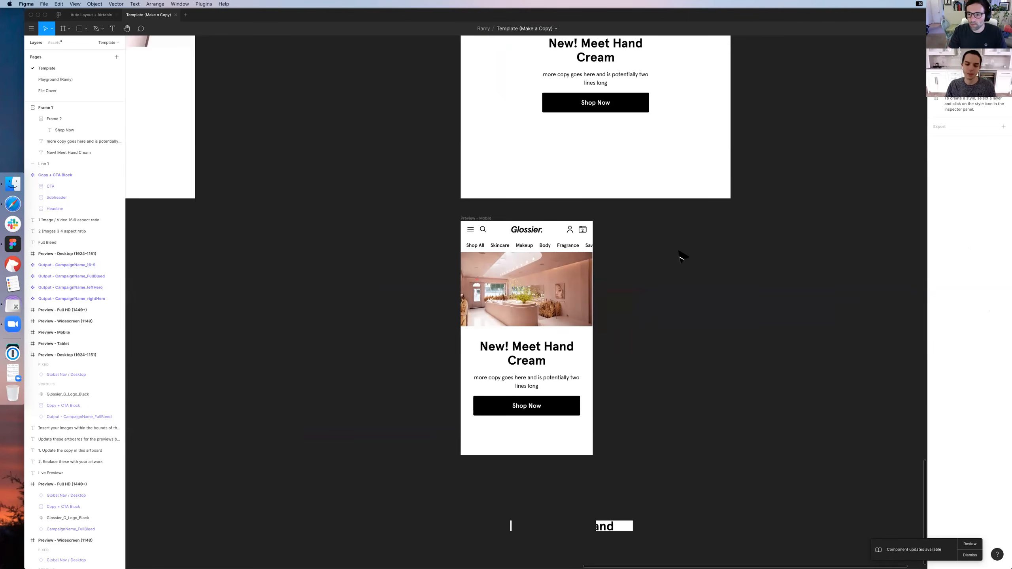
{"action": "scroll", "coordinate": [682, 256], "scroll_direction": "left", "scroll_amount": 1}
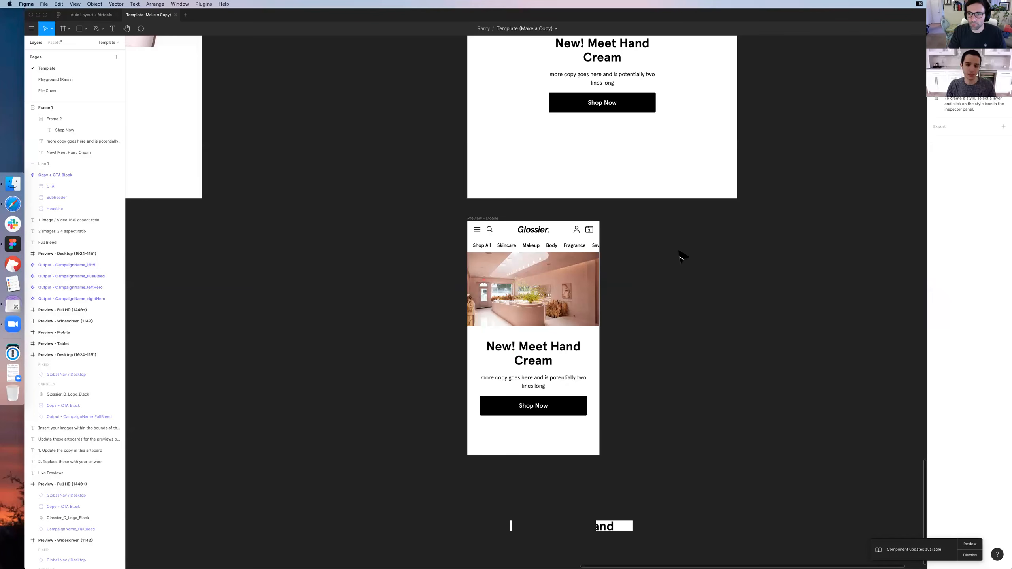
{"action": "key", "text": "super+minus"}
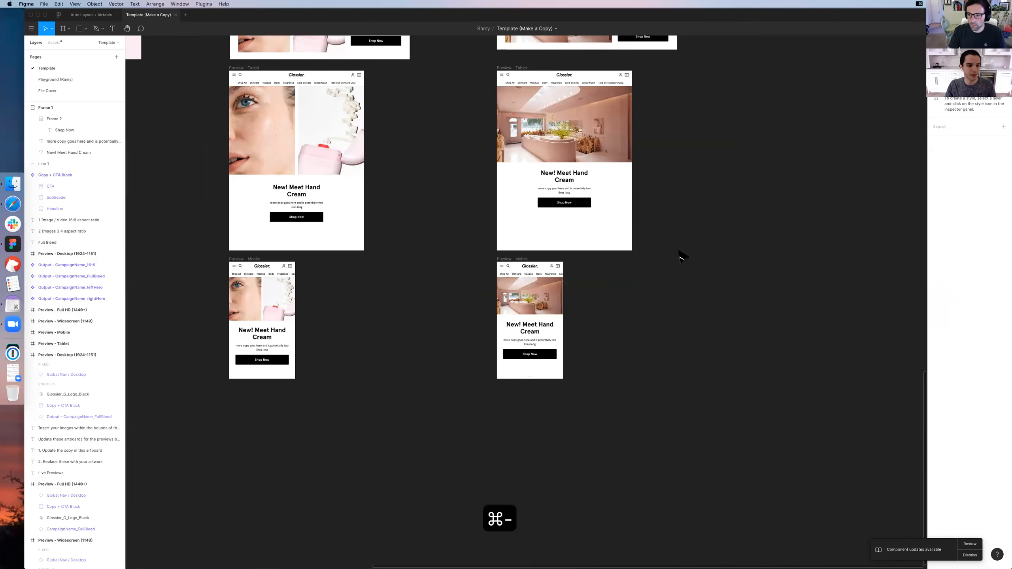
{"action": "scroll", "coordinate": [741, 180], "scroll_direction": "up", "scroll_amount": 2}
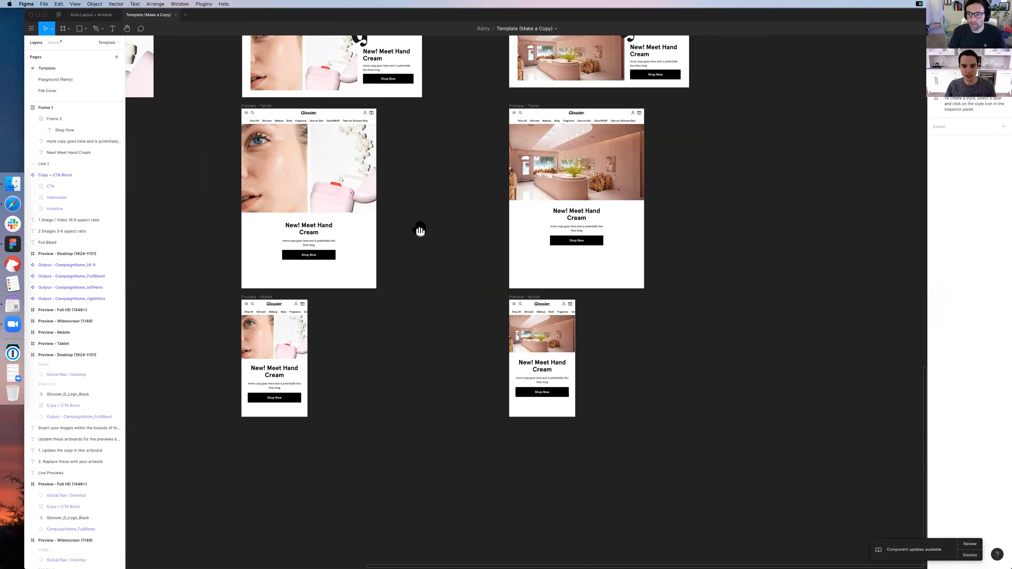
{"action": "scroll", "coordinate": [418, 231], "scroll_direction": "up", "scroll_amount": 3}
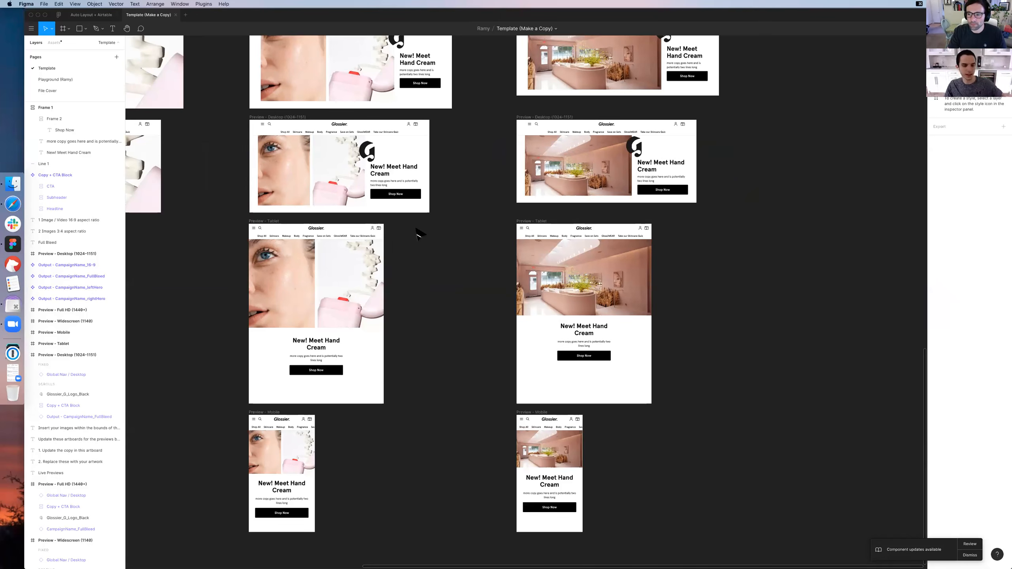
{"action": "scroll", "coordinate": [417, 233], "scroll_direction": "up", "scroll_amount": 8}
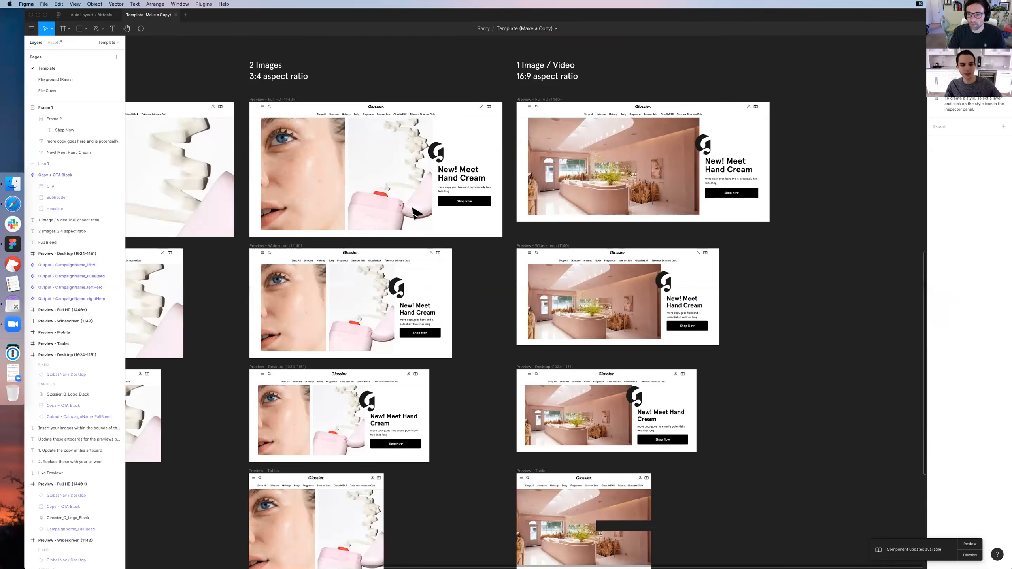
{"action": "scroll", "coordinate": [349, 167], "scroll_direction": "up", "scroll_amount": 2}
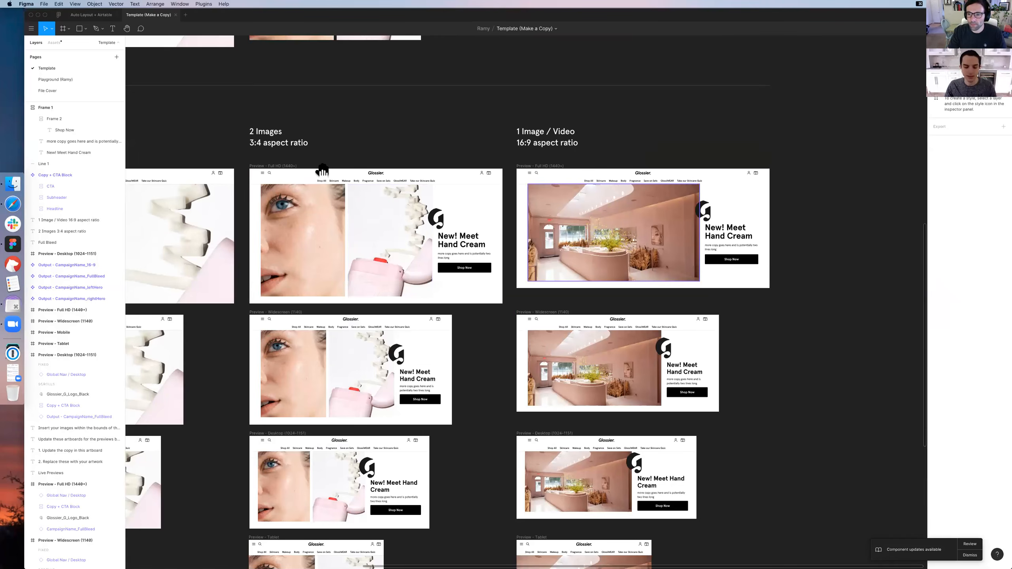
{"action": "scroll", "coordinate": [379, 160], "scroll_direction": "left", "scroll_amount": 2}
{"action": "scroll", "coordinate": [151, 55], "scroll_direction": "up", "scroll_amount": 2}
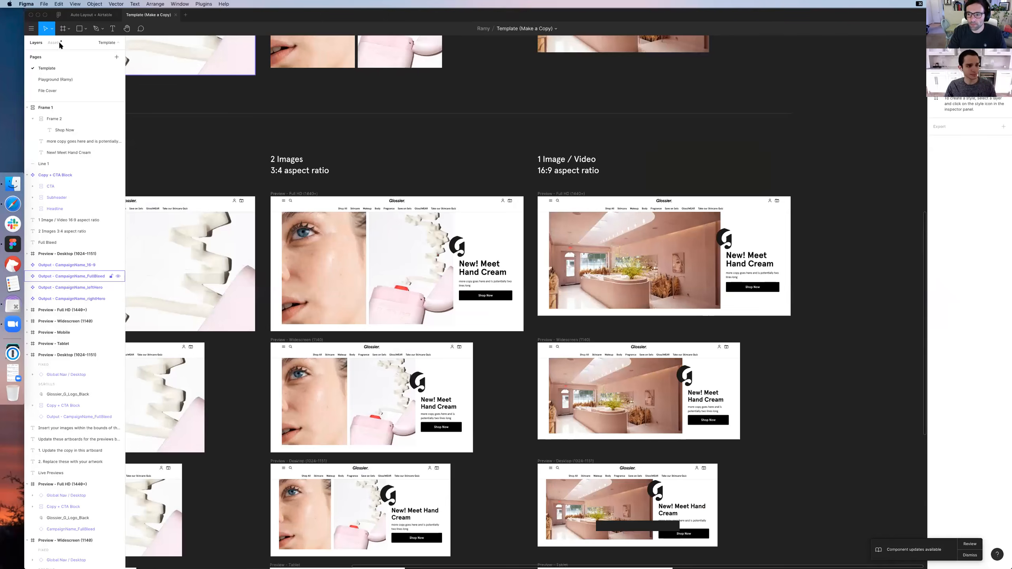
Place the canyon and lip gloss photos from the Los Angeles Retail Photos library beside the 1 Image / Video artwork
{"action": "left_click", "coordinate": [60, 45]}
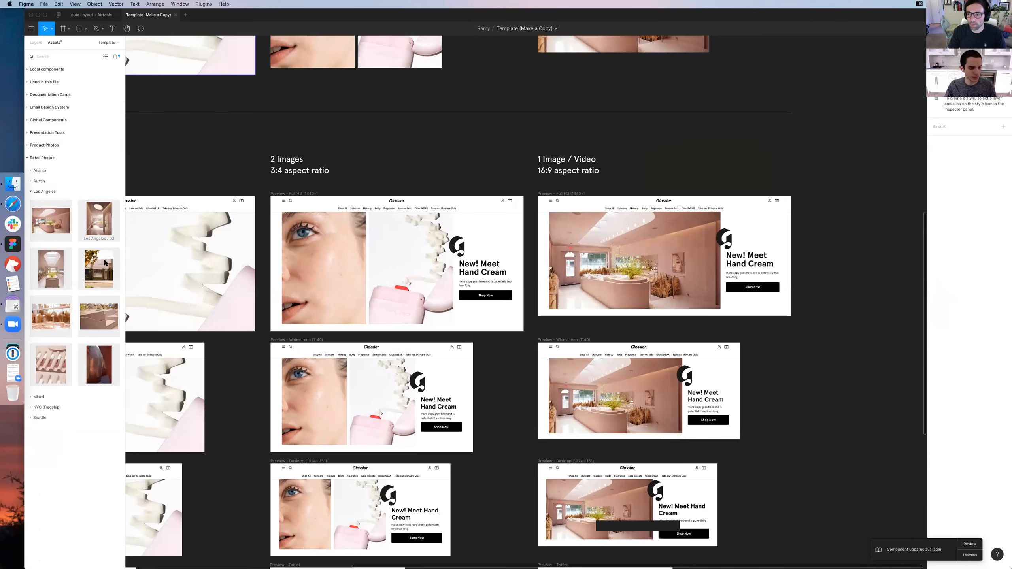
{"action": "left_click_drag", "start_coordinate": [102, 361], "coordinate": [928, 225]}
{"action": "left_click_drag", "start_coordinate": [100, 363], "coordinate": [852, 227]}
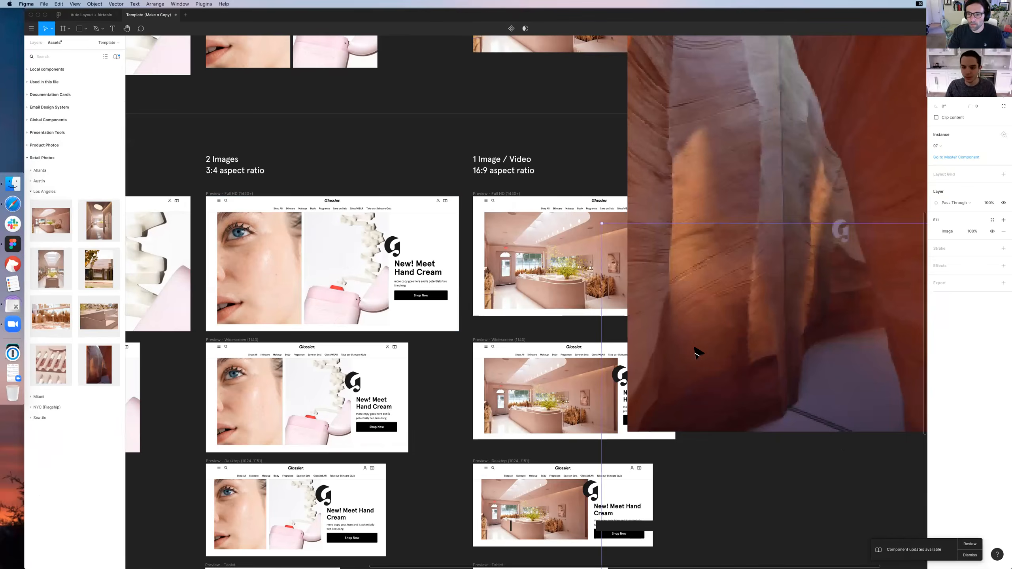
{"action": "key", "text": "super+minus"}
{"action": "left_click_drag", "start_coordinate": [638, 373], "coordinate": [812, 257]}
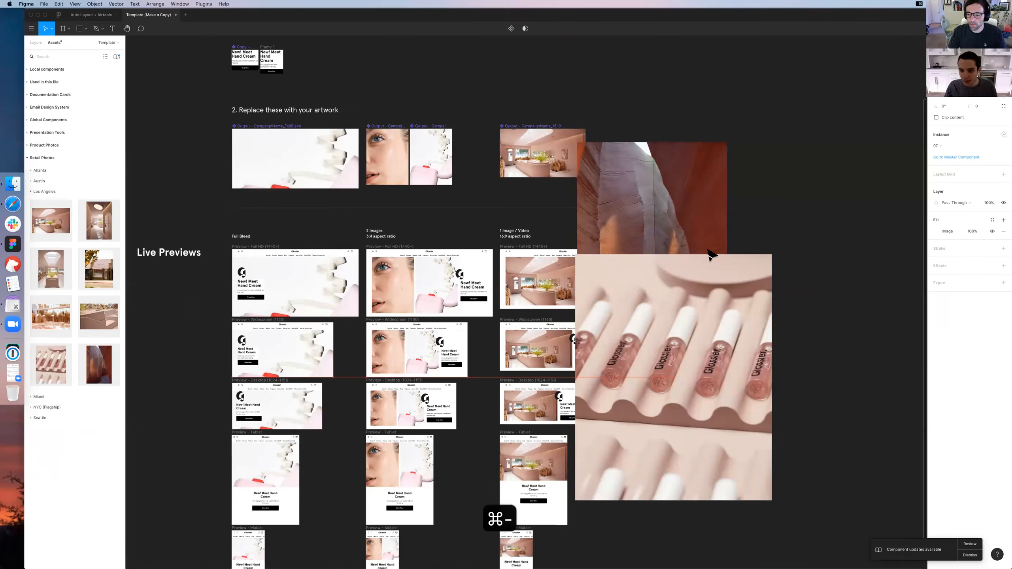
{"action": "left_click_drag", "start_coordinate": [652, 243], "coordinate": [694, 225]}
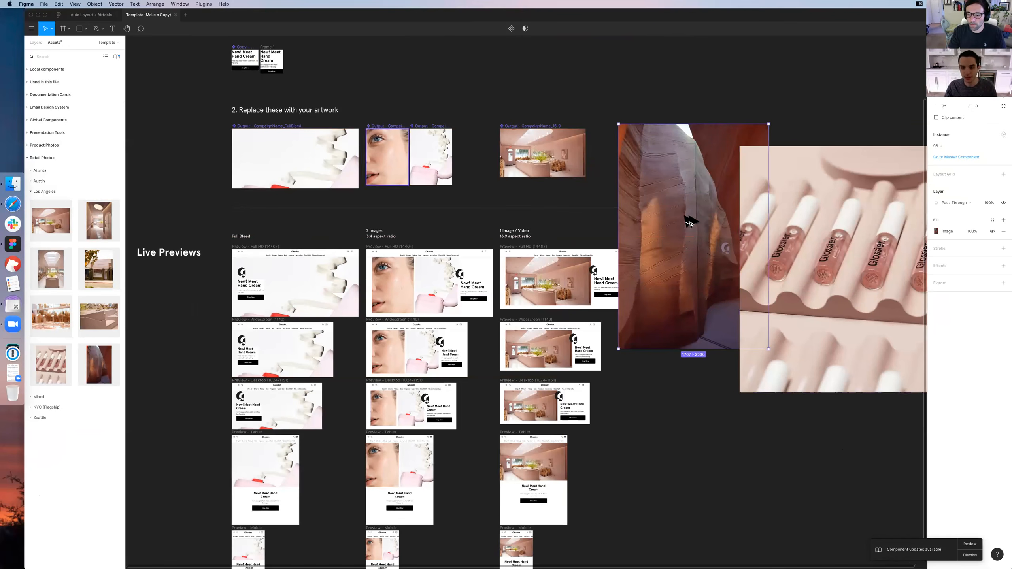
Copy the canyon photo's fill onto the first of the 2 Images artwork outputs and the lip gloss photo's fill onto the second
{"action": "key", "text": "alt+super+c"}
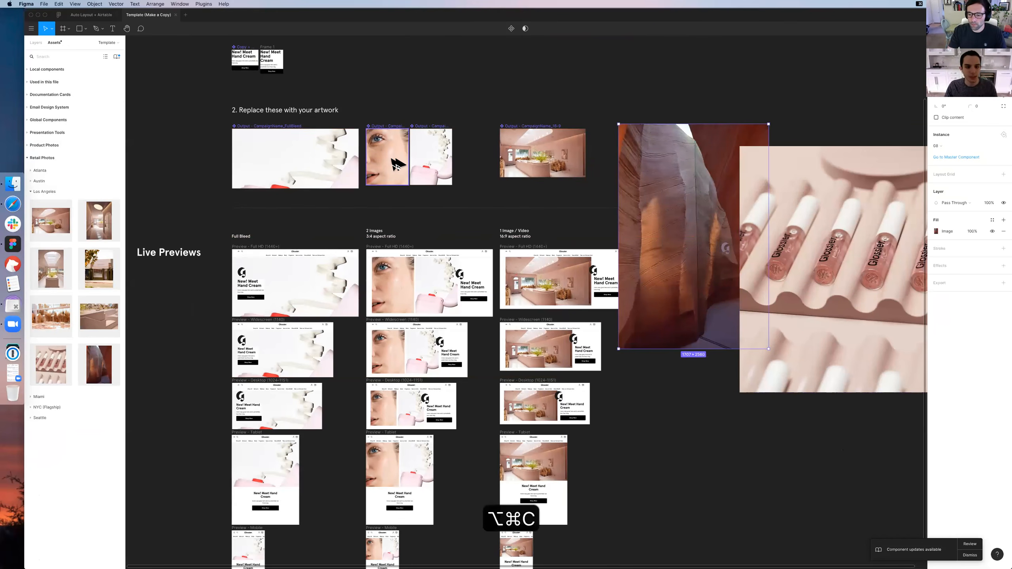
{"action": "left_click", "coordinate": [392, 163]}
{"action": "key", "text": "alt+super+v"}
{"action": "key", "text": "alt+super+c"}
{"action": "left_click", "coordinate": [439, 163]}
{"action": "key", "text": "alt+super+v"}
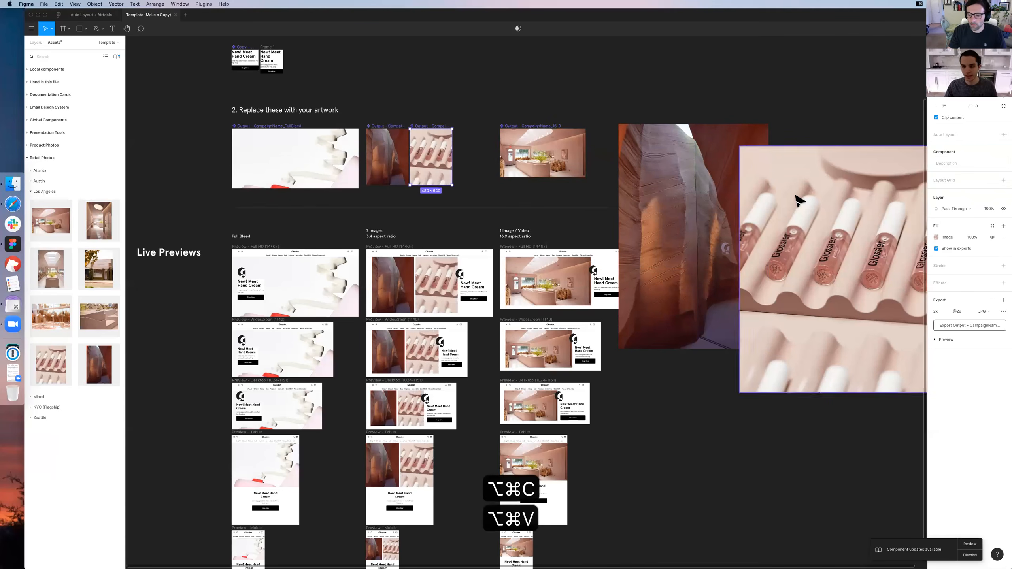
Delete the placed canyon and lip gloss photos from the canvas
{"action": "left_click", "coordinate": [698, 192]}
{"action": "left_click", "coordinate": [796, 196], "text": "shift"}
{"action": "key", "text": "Delete"}
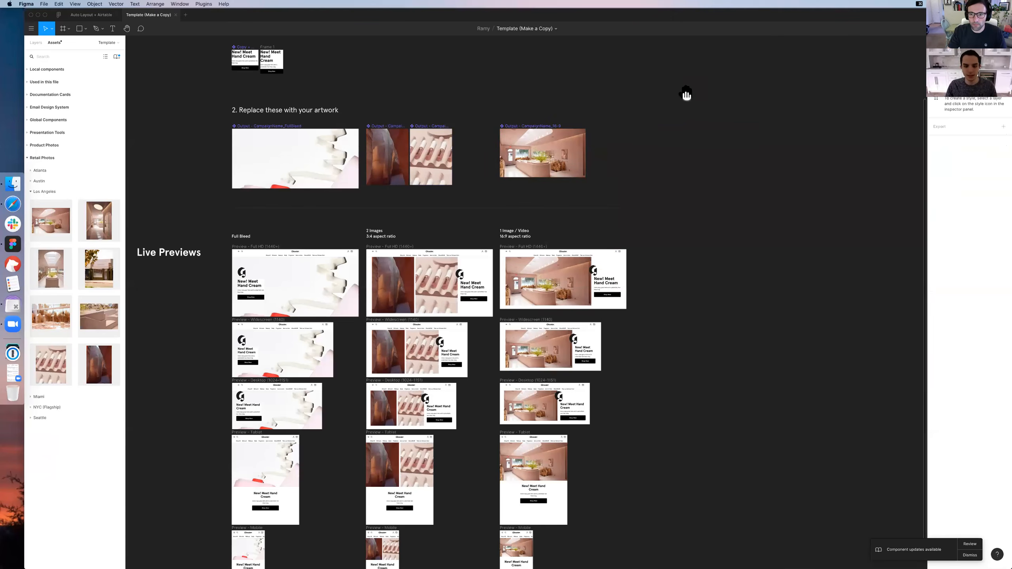
Examine the replaced artwork in the 2 Images previews across the Full HD, Widescreen, Desktop, Tablet and Mobile sizes
{"action": "scroll", "coordinate": [686, 94], "scroll_direction": "down", "scroll_amount": 5}
{"action": "scroll", "coordinate": [687, 95], "scroll_direction": "left", "scroll_amount": 4}
{"action": "scroll", "coordinate": [622, 196], "scroll_direction": "down", "scroll_amount": 4}
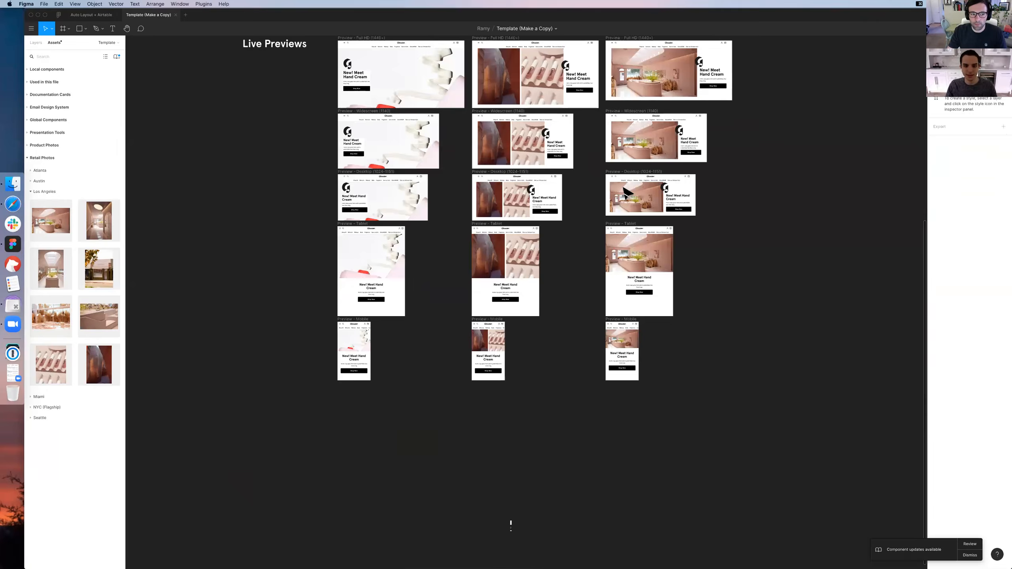
{"action": "scroll", "coordinate": [638, 197], "scroll_direction": "up", "scroll_amount": 5}
{"action": "scroll", "coordinate": [637, 197], "scroll_direction": "right", "scroll_amount": 2}
{"action": "key", "text": "cmd+equal"}
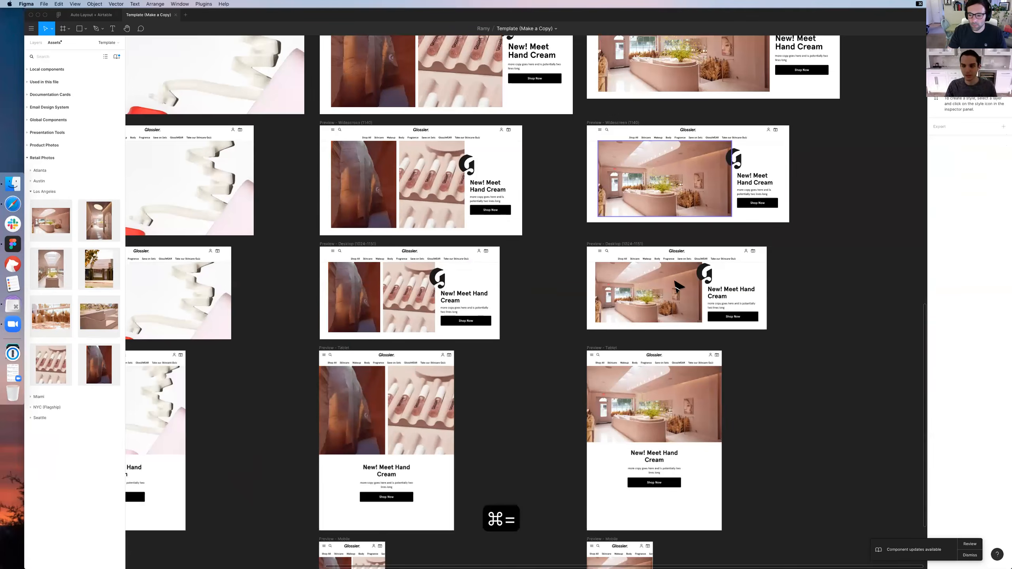
{"action": "scroll", "coordinate": [677, 287], "scroll_direction": "up", "scroll_amount": 4}
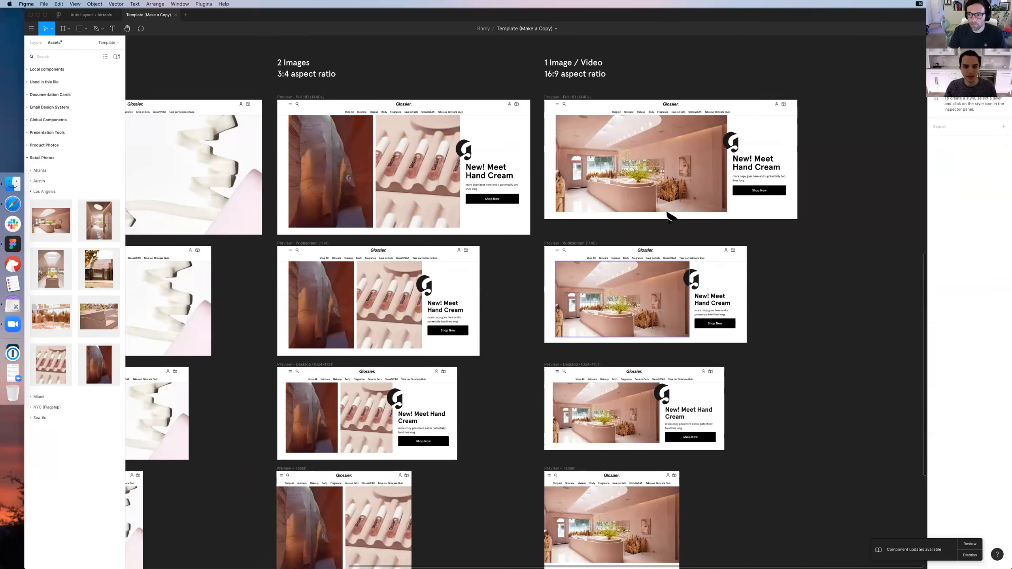
{"action": "scroll", "coordinate": [673, 207], "scroll_direction": "up", "scroll_amount": 2}
{"action": "scroll", "coordinate": [458, 115], "scroll_direction": "down", "scroll_amount": 5}
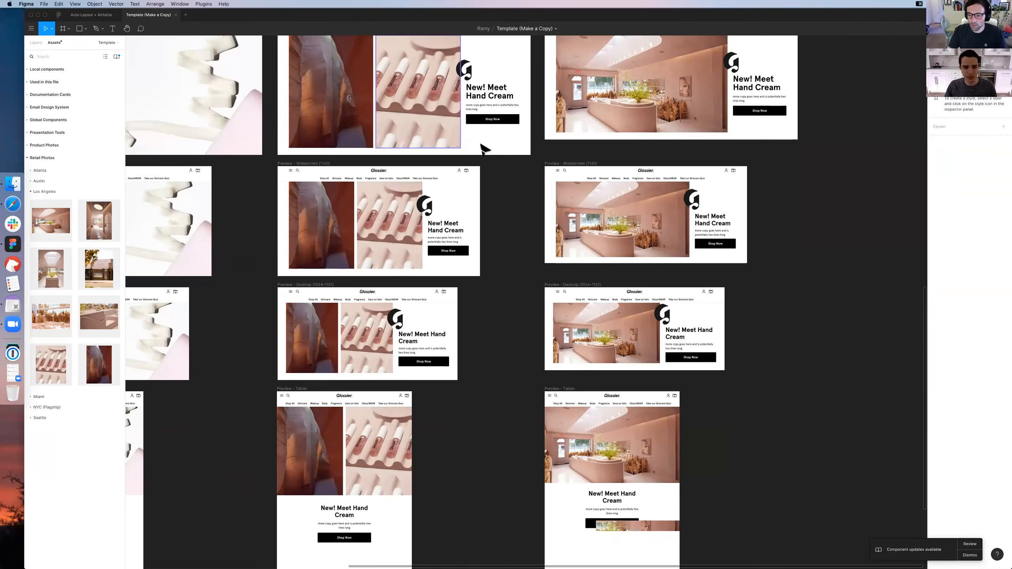
{"action": "scroll", "coordinate": [482, 149], "scroll_direction": "down", "scroll_amount": 4}
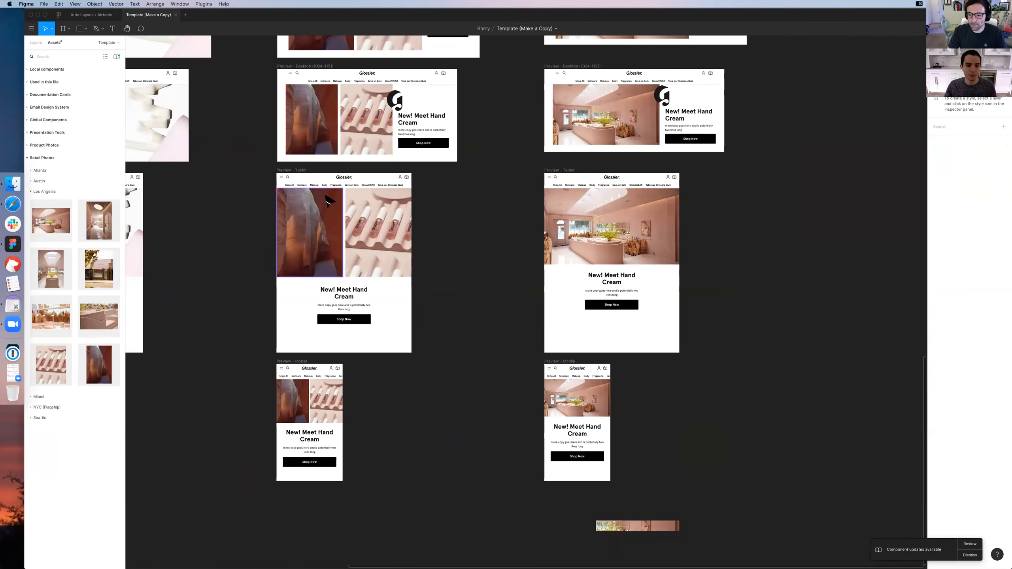
{"action": "scroll", "coordinate": [328, 202], "scroll_direction": "up", "scroll_amount": 4}
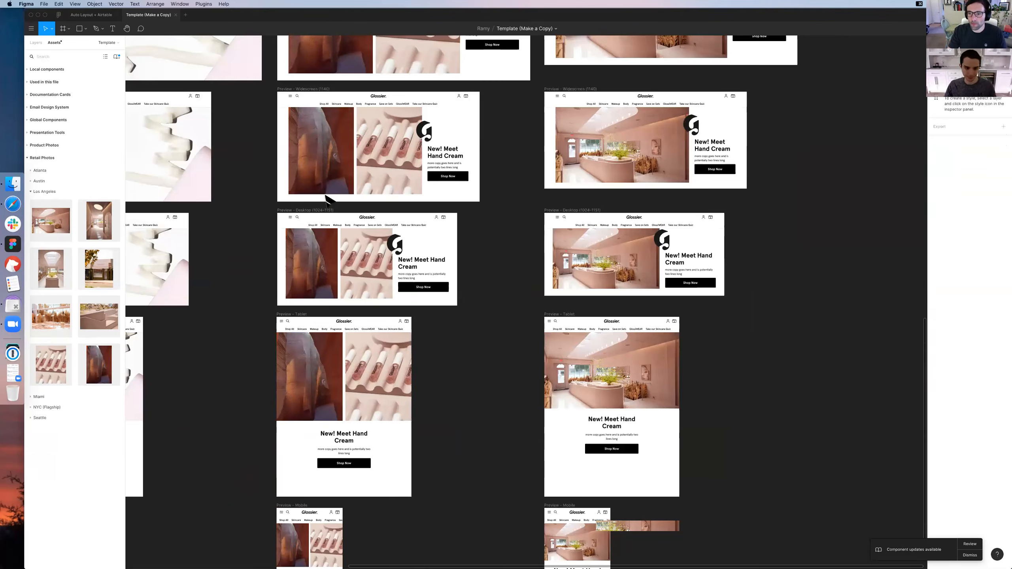
{"action": "scroll", "coordinate": [328, 201], "scroll_direction": "up", "scroll_amount": 4}
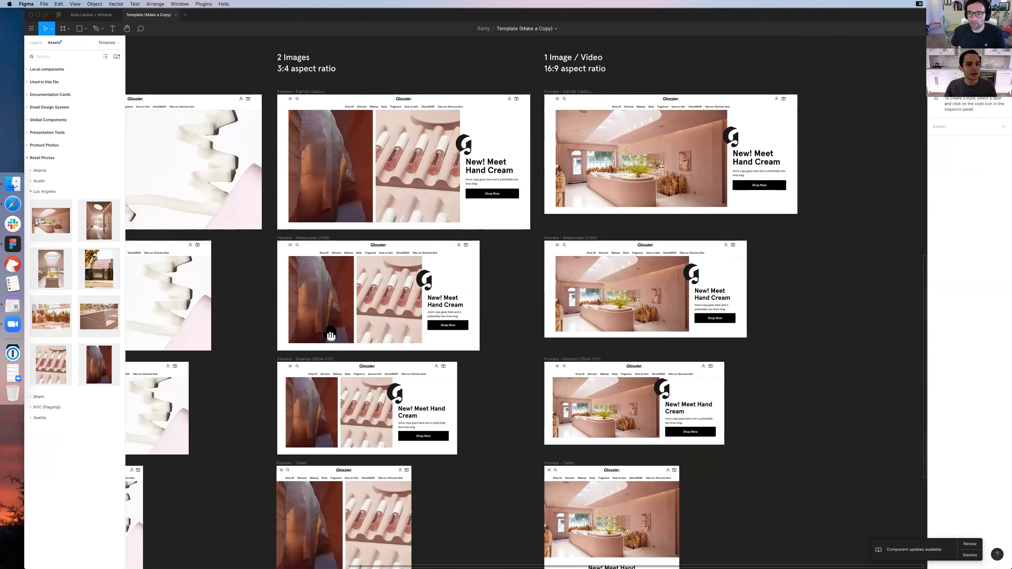
{"action": "scroll", "coordinate": [323, 219], "scroll_direction": "up", "scroll_amount": 5}
{"action": "scroll", "coordinate": [323, 218], "scroll_direction": "left", "scroll_amount": 3}
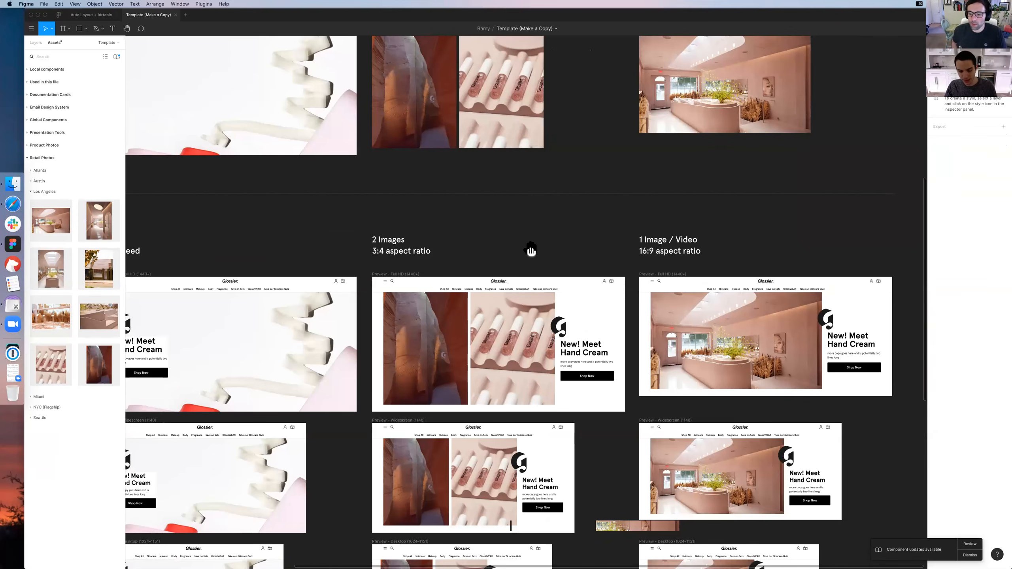
{"action": "scroll", "coordinate": [519, 264], "scroll_direction": "down", "scroll_amount": 3}
{"action": "scroll", "coordinate": [519, 264], "scroll_direction": "right", "scroll_amount": 2}
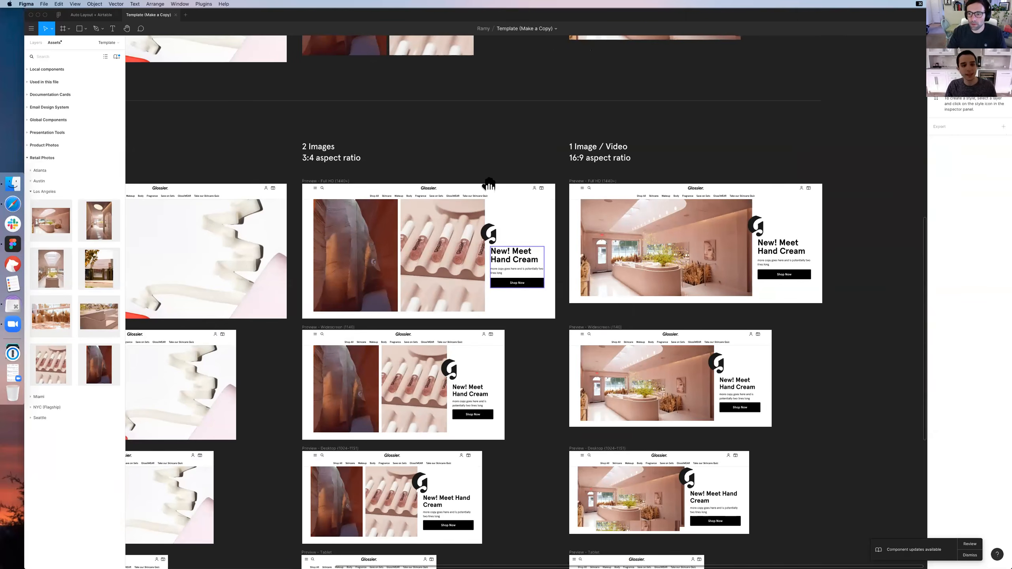
Delete Frame 1 beside the Copy + CTA Block
{"action": "key", "text": "super+minus"}
{"action": "scroll", "coordinate": [666, 338], "scroll_direction": "up", "scroll_amount": 5}
{"action": "scroll", "coordinate": [666, 339], "scroll_direction": "left", "scroll_amount": 6}
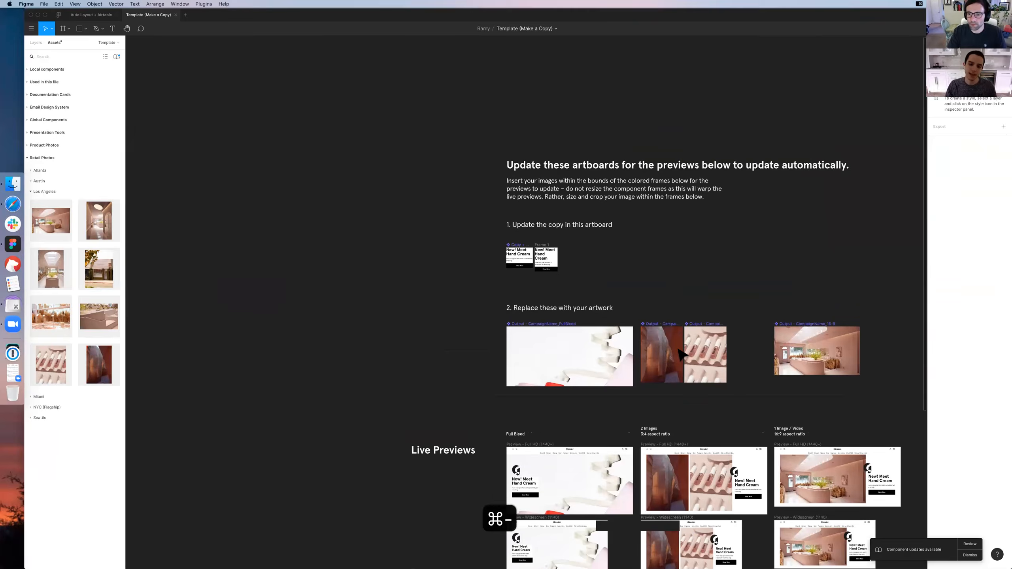
{"action": "key", "text": "super+equal"}
{"action": "key", "text": "super+equal"}
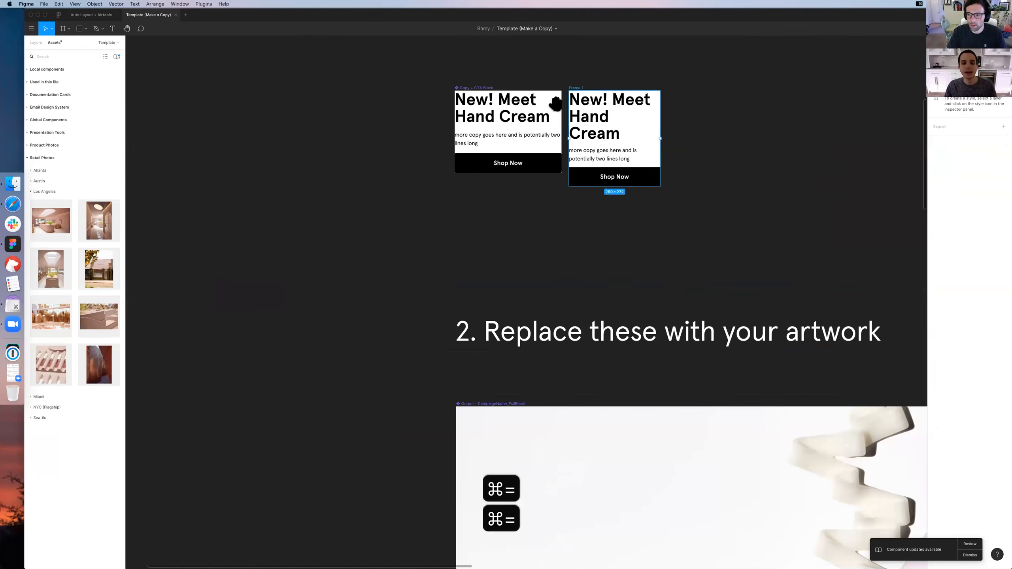
{"action": "key", "text": "Delete"}
{"action": "scroll", "coordinate": [478, 139], "scroll_direction": "right", "scroll_amount": 2}
{"action": "scroll", "coordinate": [478, 140], "scroll_direction": "up", "scroll_amount": 1}
Inspect the Headline and Subheader instances inside the Copy + CTA Block, leaving their text as is
{"action": "left_click", "coordinate": [410, 119]}
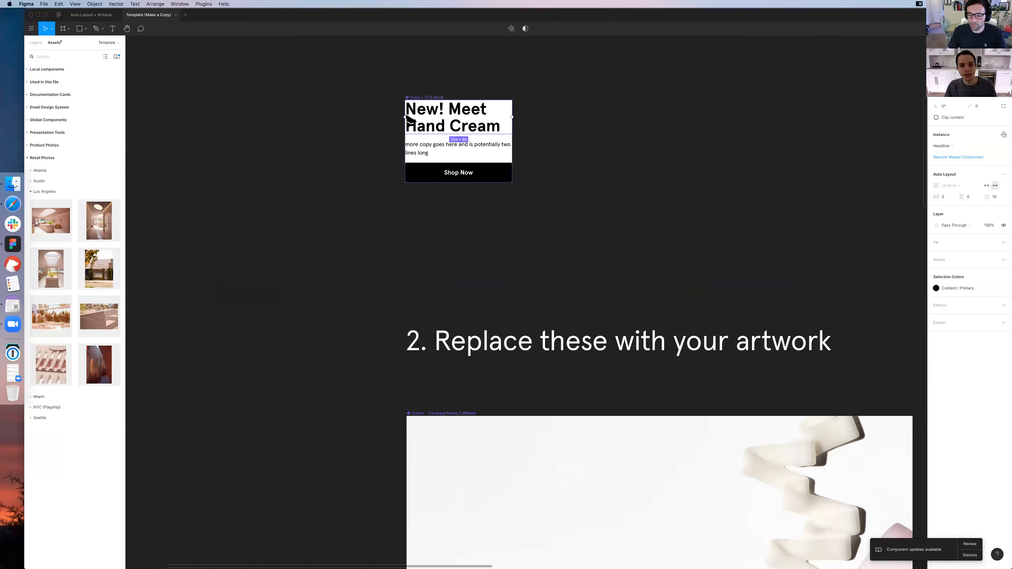
{"action": "left_click", "coordinate": [429, 152]}
{"action": "key", "text": "t"}
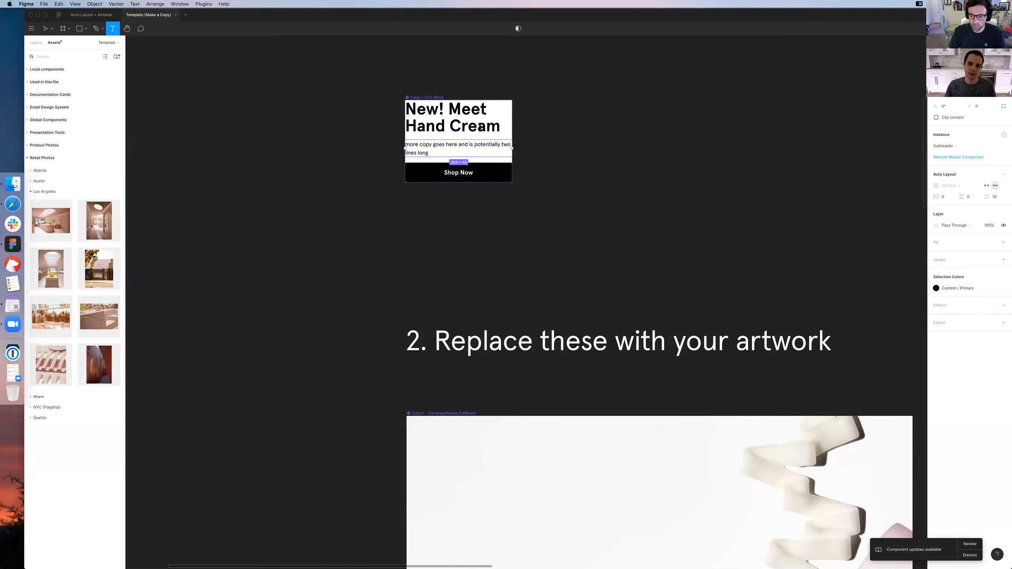
{"action": "left_click", "coordinate": [478, 127]}
{"action": "key", "text": "Escape"}
{"action": "left_click", "coordinate": [566, 164]}
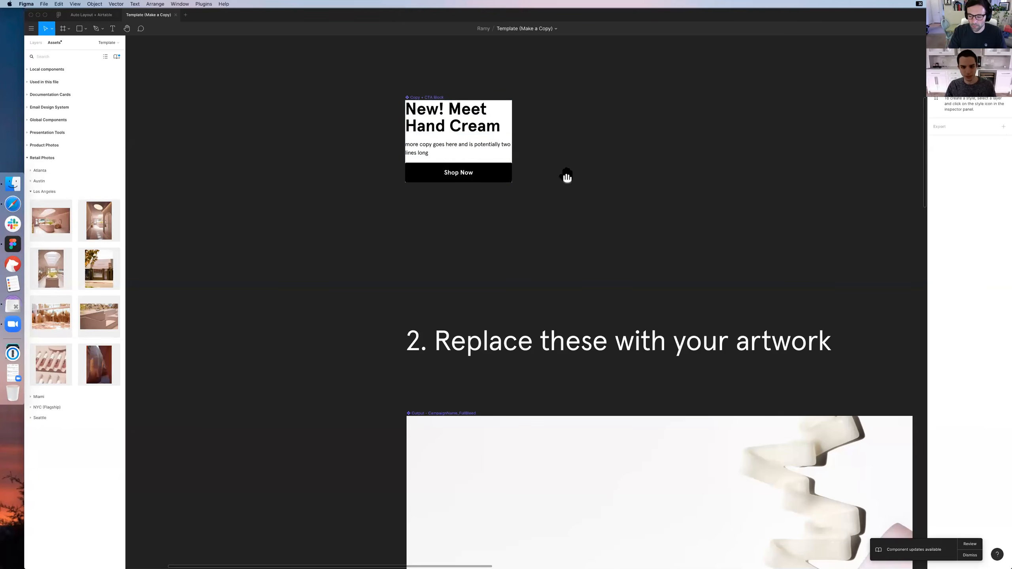
Examine the Copy + CTA Block's properties and compare the block with the Full Bleed and 2 Images previews
{"action": "scroll", "coordinate": [549, 210], "scroll_direction": "up", "scroll_amount": 5}
{"action": "scroll", "coordinate": [549, 210], "scroll_direction": "left", "scroll_amount": 4}
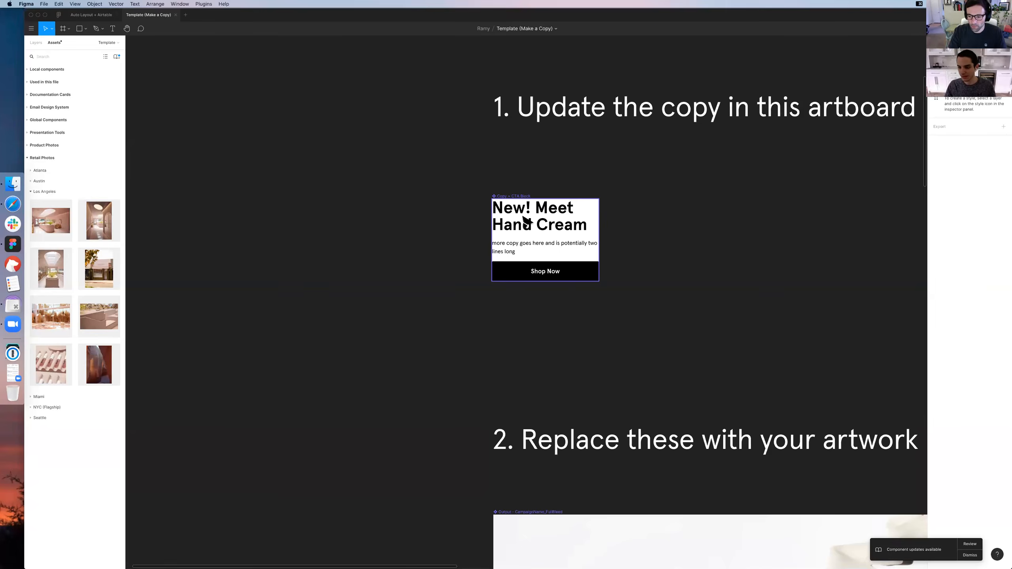
{"action": "scroll", "coordinate": [525, 222], "scroll_direction": "down", "scroll_amount": 10}
{"action": "scroll", "coordinate": [518, 221], "scroll_direction": "right", "scroll_amount": 2}
{"action": "scroll", "coordinate": [512, 221], "scroll_direction": "right", "scroll_amount": 8}
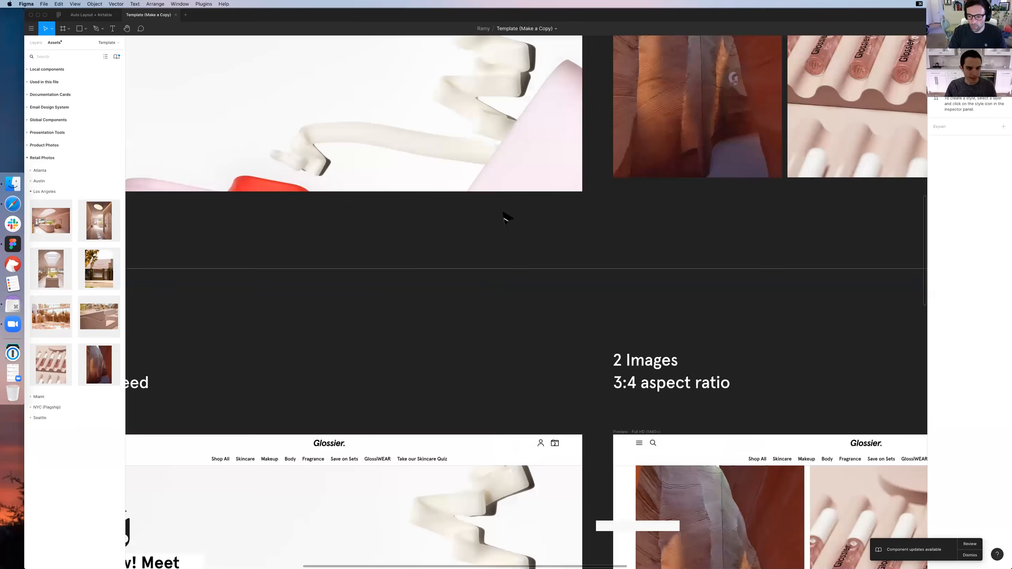
{"action": "scroll", "coordinate": [505, 212], "scroll_direction": "left", "scroll_amount": 7}
{"action": "scroll", "coordinate": [505, 211], "scroll_direction": "down", "scroll_amount": 9}
{"action": "scroll", "coordinate": [378, 197], "scroll_direction": "up", "scroll_amount": 20}
{"action": "left_click", "coordinate": [386, 199]}
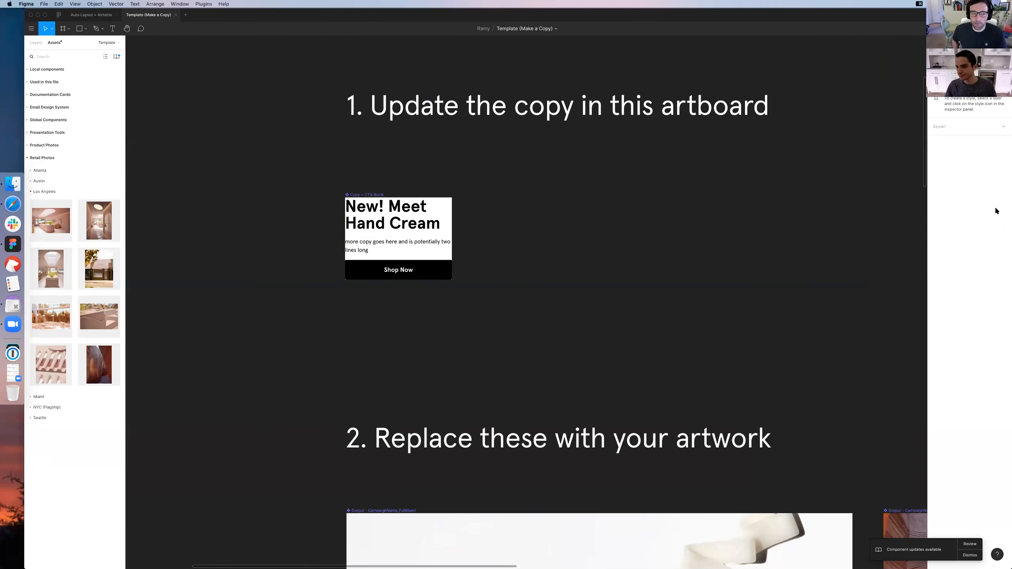
{"action": "left_click", "coordinate": [749, 217]}
{"action": "scroll", "coordinate": [752, 215], "scroll_direction": "down", "scroll_amount": 15}
{"action": "scroll", "coordinate": [752, 215], "scroll_direction": "right", "scroll_amount": 5}
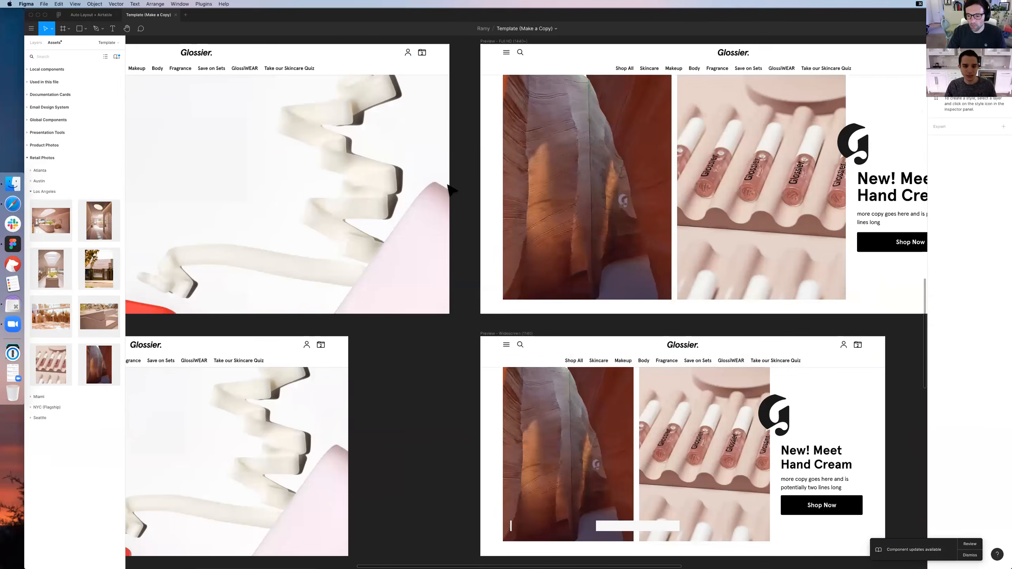
Select the Copy + CTA Block instance in the 2 Images Full HD preview and hide the editor interface
{"action": "scroll", "coordinate": [452, 191], "scroll_direction": "right", "scroll_amount": 8}
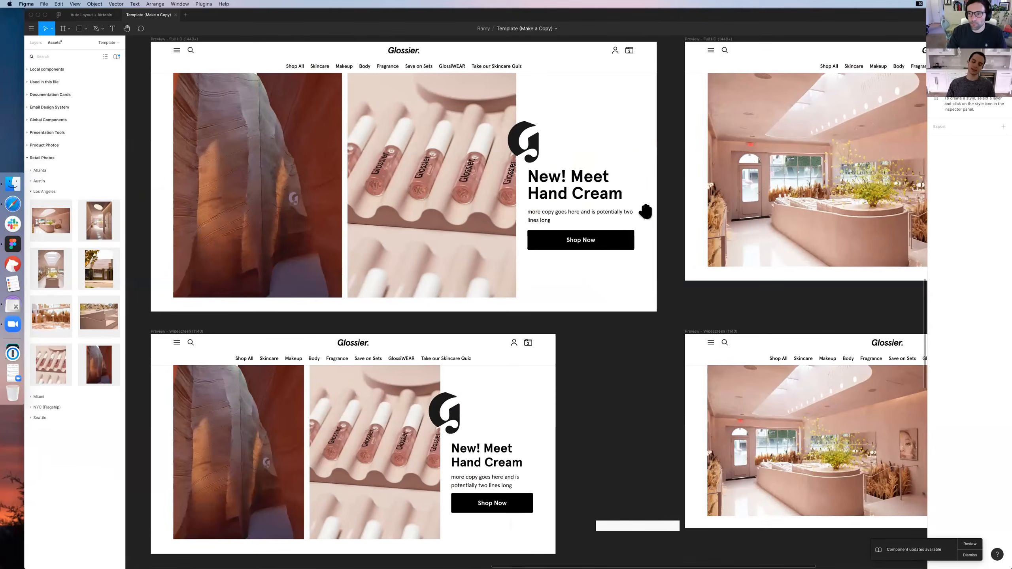
{"action": "scroll", "coordinate": [646, 211], "scroll_direction": "left", "scroll_amount": 3}
{"action": "scroll", "coordinate": [645, 211], "scroll_direction": "up", "scroll_amount": 1}
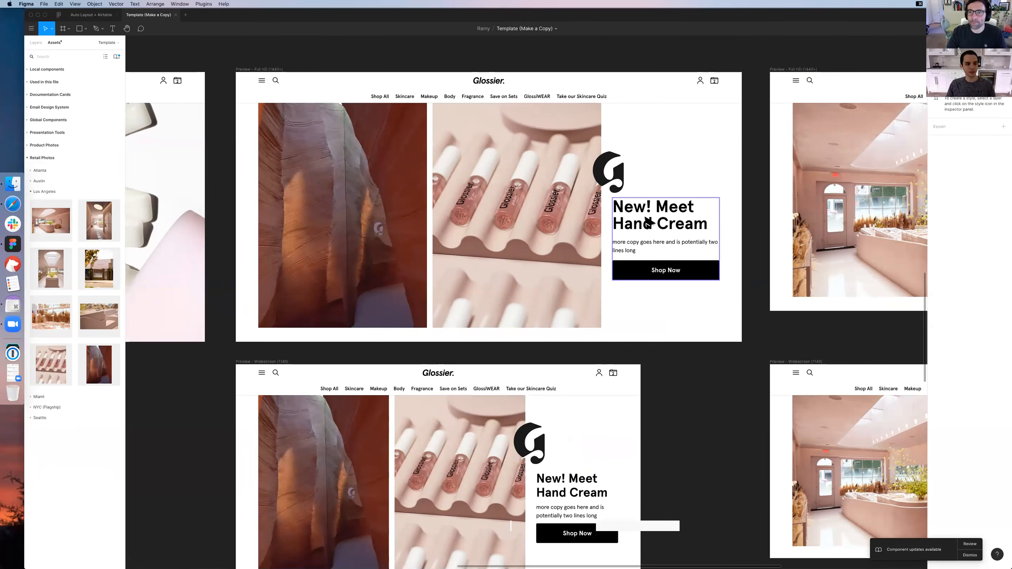
{"action": "scroll", "coordinate": [648, 221], "scroll_direction": "down", "scroll_amount": 2}
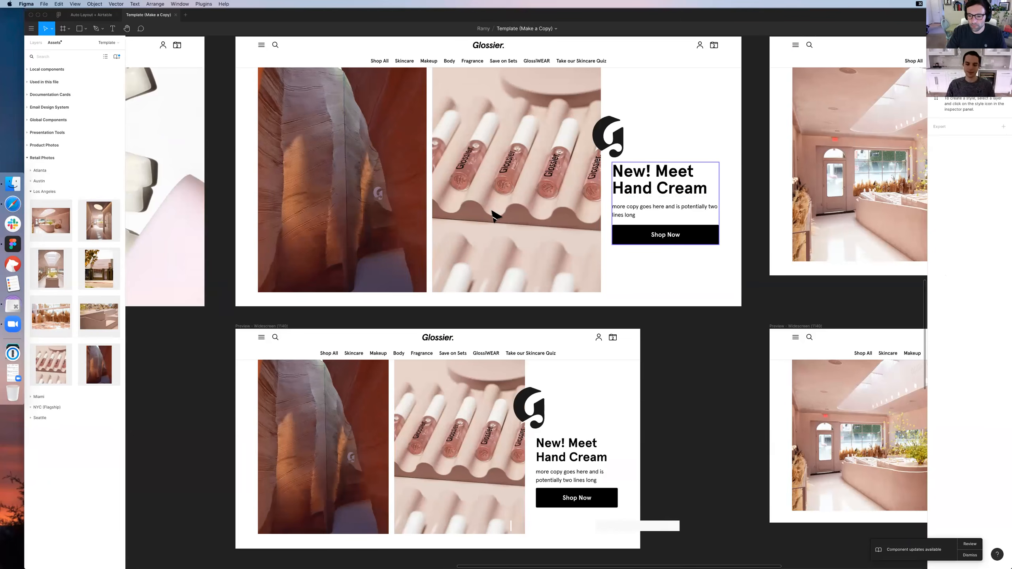
{"action": "left_click", "coordinate": [650, 230]}
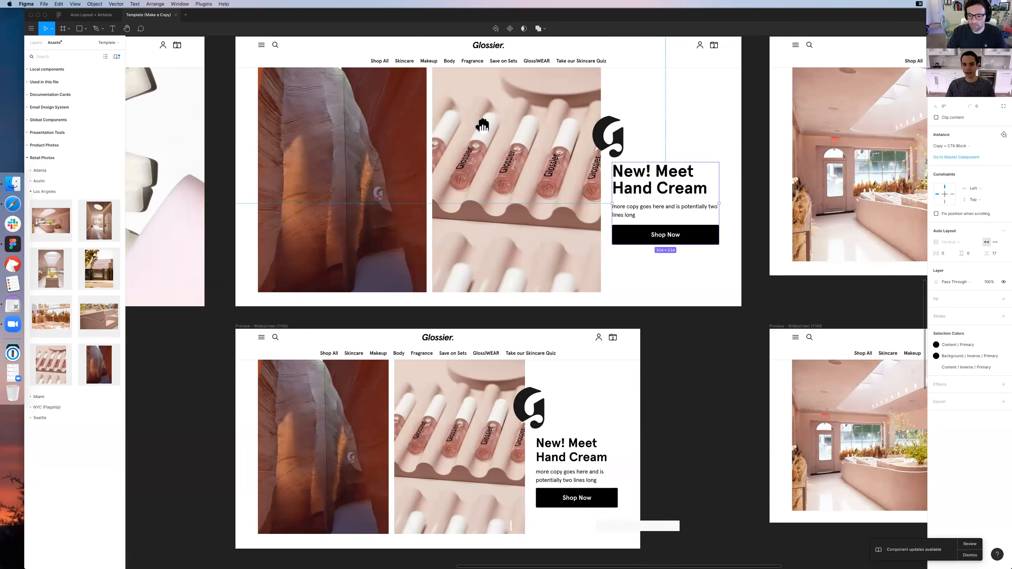
{"action": "scroll", "coordinate": [493, 170], "scroll_direction": "right", "scroll_amount": 5}
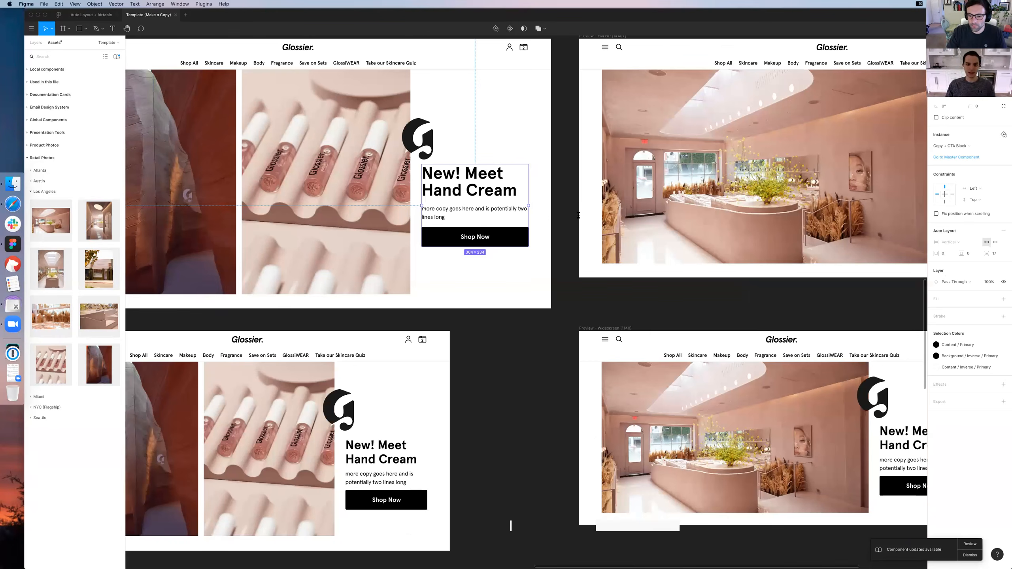
{"action": "key", "text": "super+period"}
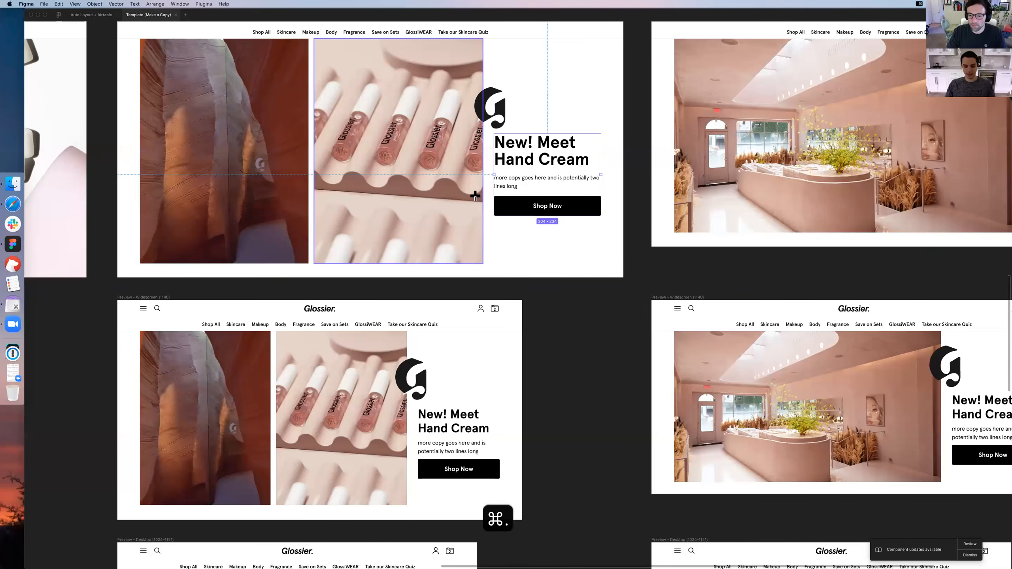
Change the headline in the 2 Images Full HD preview to "New Los Angeles Store!"
{"action": "scroll", "coordinate": [475, 195], "scroll_direction": "up", "scroll_amount": 2}
{"action": "key", "text": "Return"}
{"action": "type", "text": "New "}
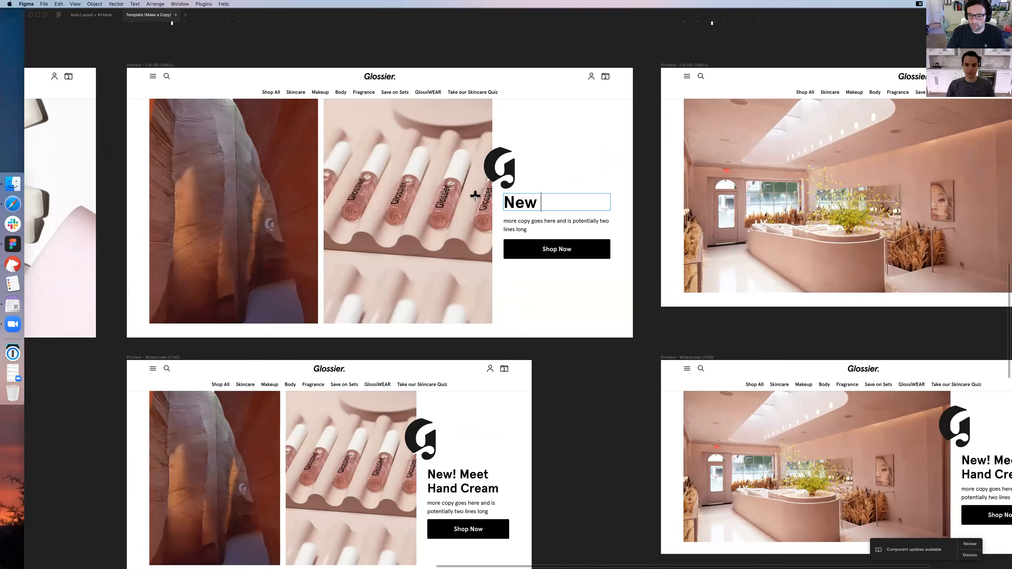
{"action": "type", "text": "Los Angeles Store!"}
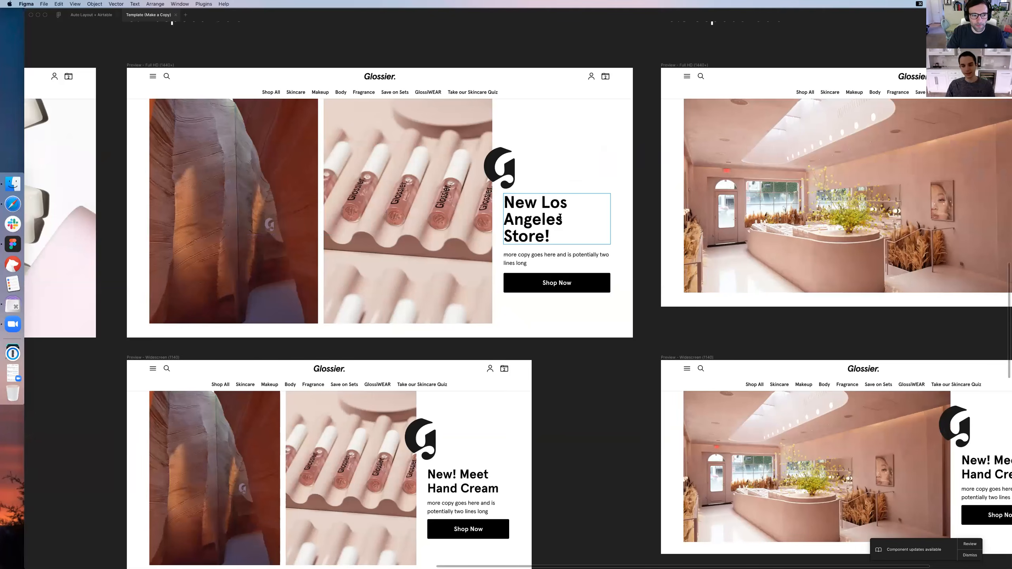
Replace the whole headline text in the 2 Images Full HD preview with "New LA Store Opening"
{"action": "key", "text": "super+a"}
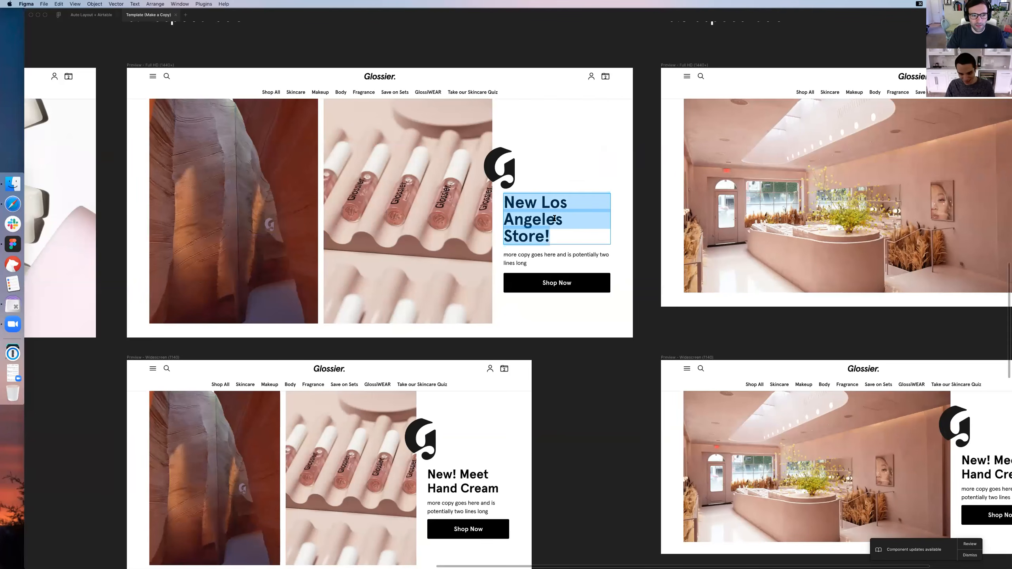
{"action": "type", "text": "New L"}
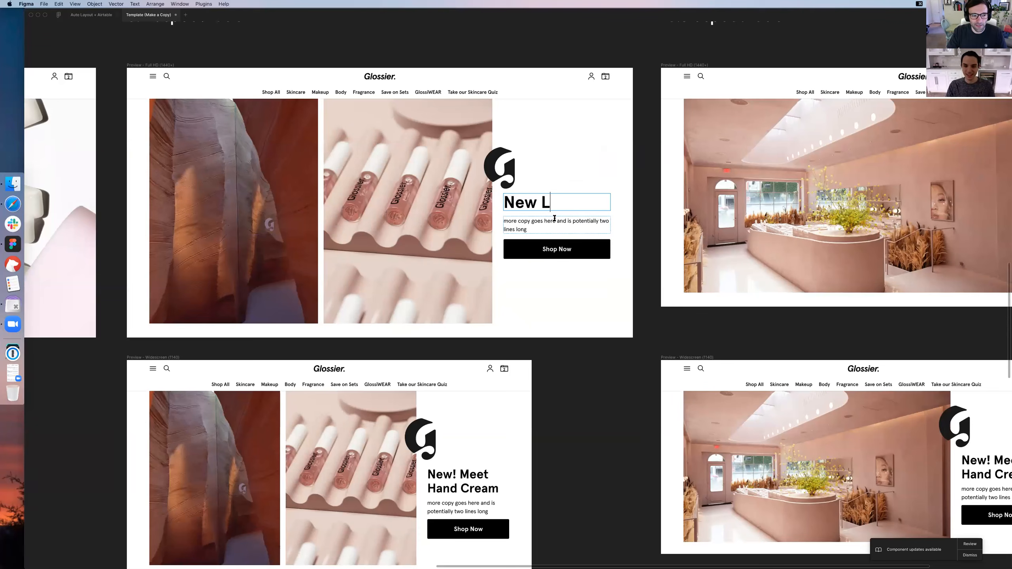
{"action": "type", "text": "A Store Opening"}
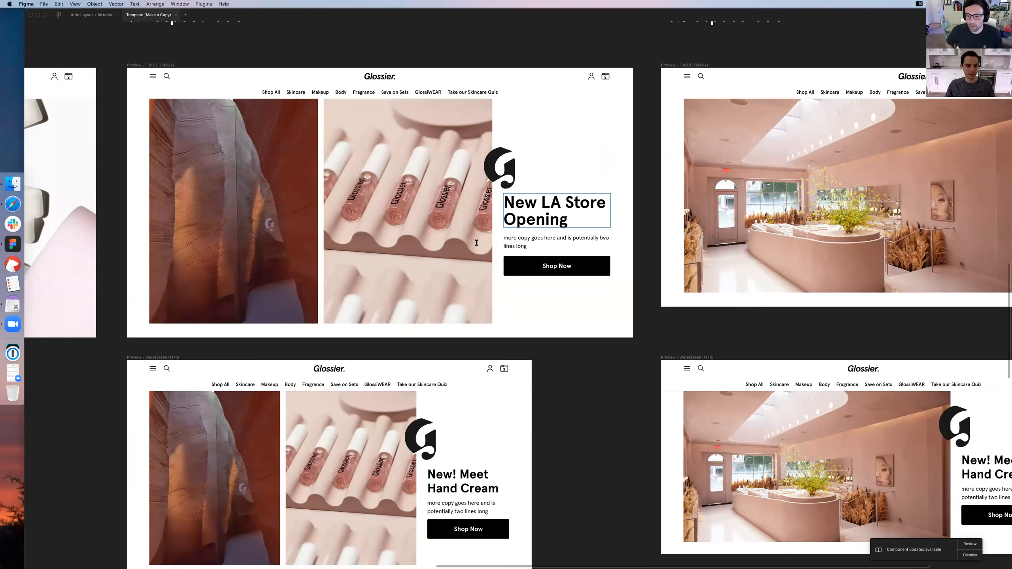
Replace the subheader under the Full HD headline with "we’re very happy to announce our new store in Los Angeles"
{"action": "scroll", "coordinate": [542, 250], "scroll_direction": "right", "scroll_amount": 5}
{"action": "scroll", "coordinate": [541, 249], "scroll_direction": "down", "scroll_amount": 1}
{"action": "scroll", "coordinate": [541, 250], "scroll_direction": "left", "scroll_amount": 3}
{"action": "scroll", "coordinate": [542, 249], "scroll_direction": "up", "scroll_amount": 1}
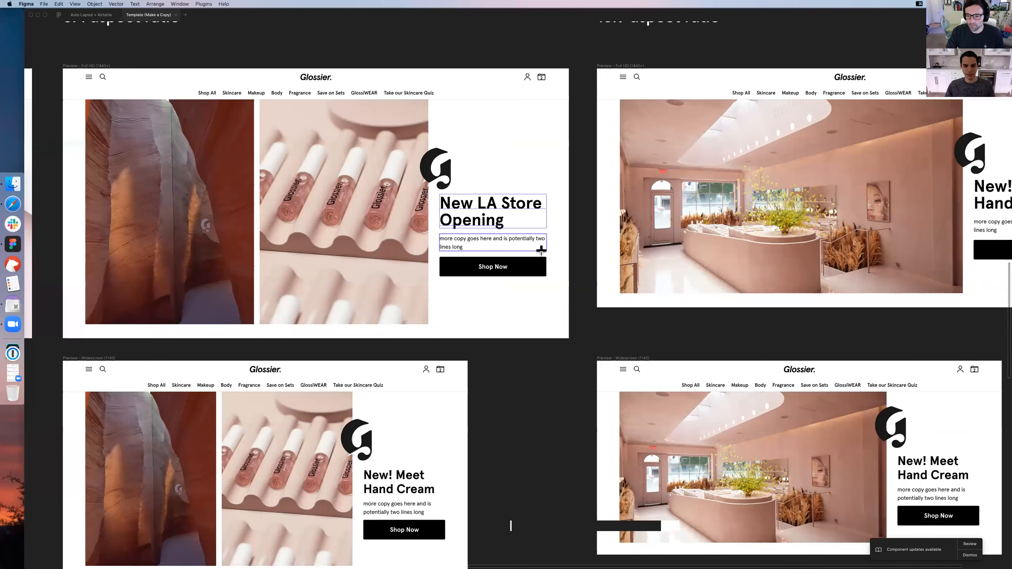
{"action": "double_click", "coordinate": [542, 250]}
{"action": "key", "text": "cmd+a"}
{"action": "type", "text": "we’re v"}
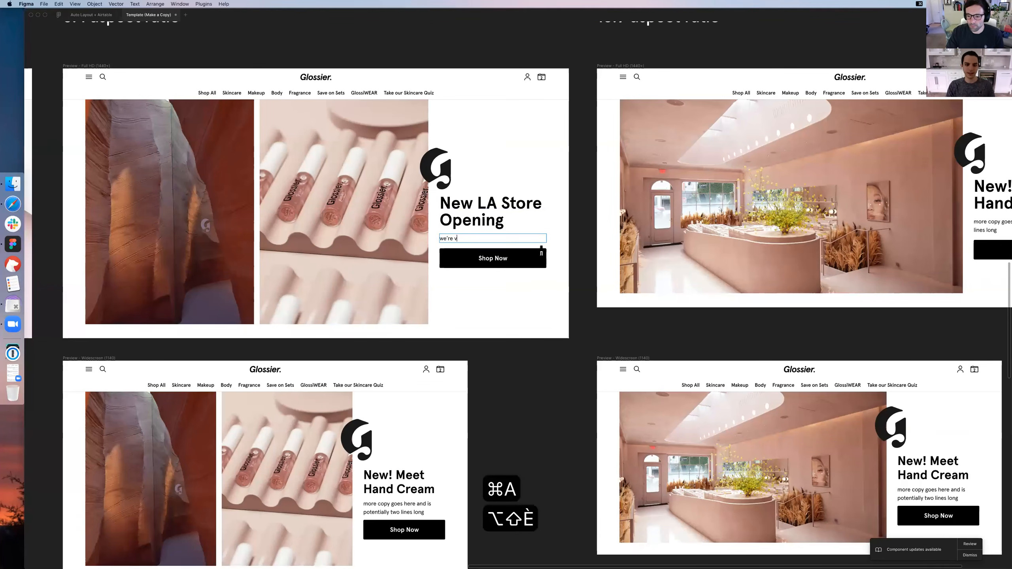
{"action": "type", "text": "ery happy to announ"}
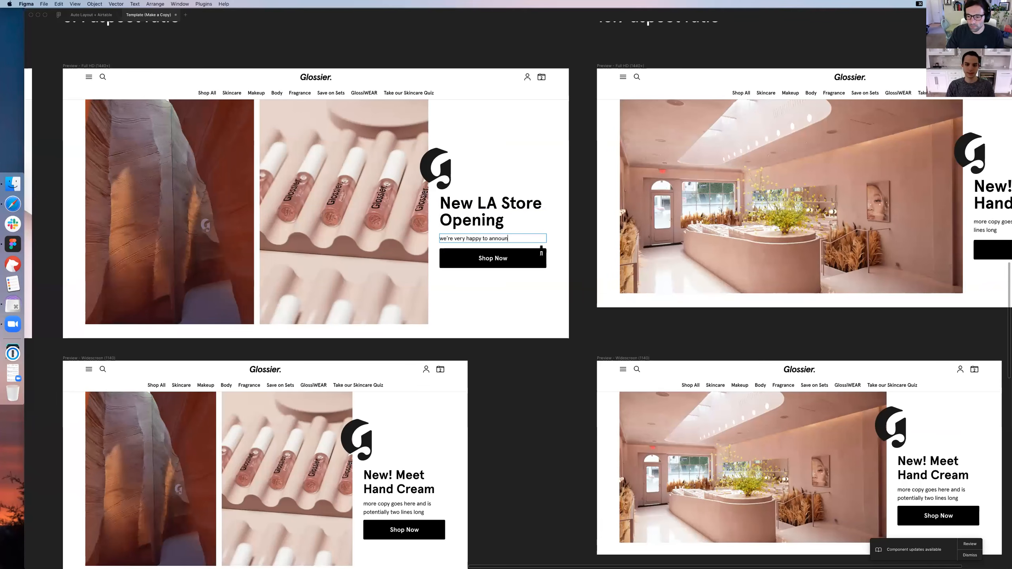
{"action": "type", "text": "ce our new s"}
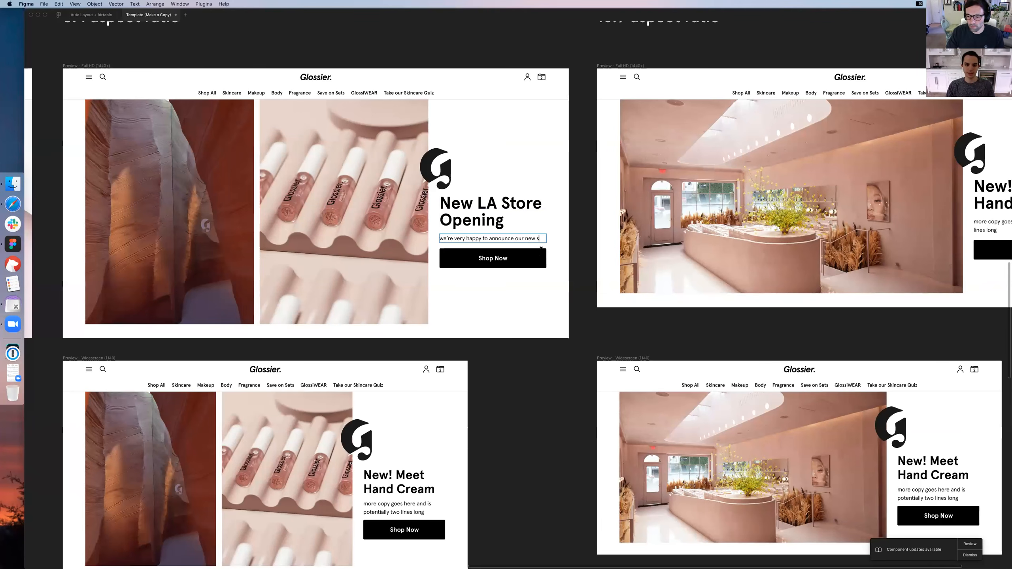
{"action": "type", "text": "tore in Los Angeles"}
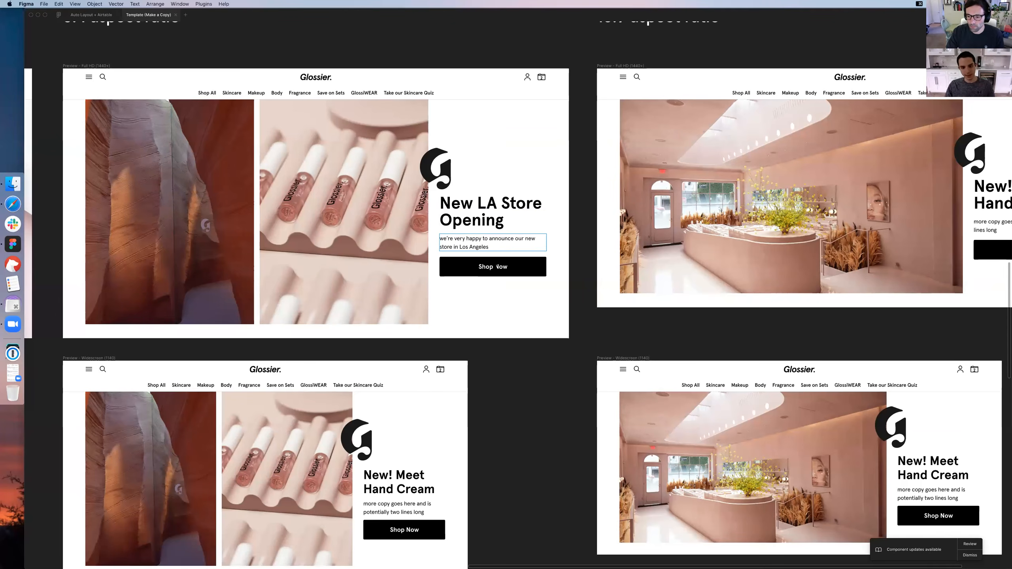
Change the CTA button label in the 2 Images Full HD preview to "Learn More"
{"action": "key", "text": "Escape"}
{"action": "key", "text": "Tab"}
{"action": "key", "text": "Return"}
{"action": "key", "text": "Return"}
{"action": "key", "text": "super+a"}
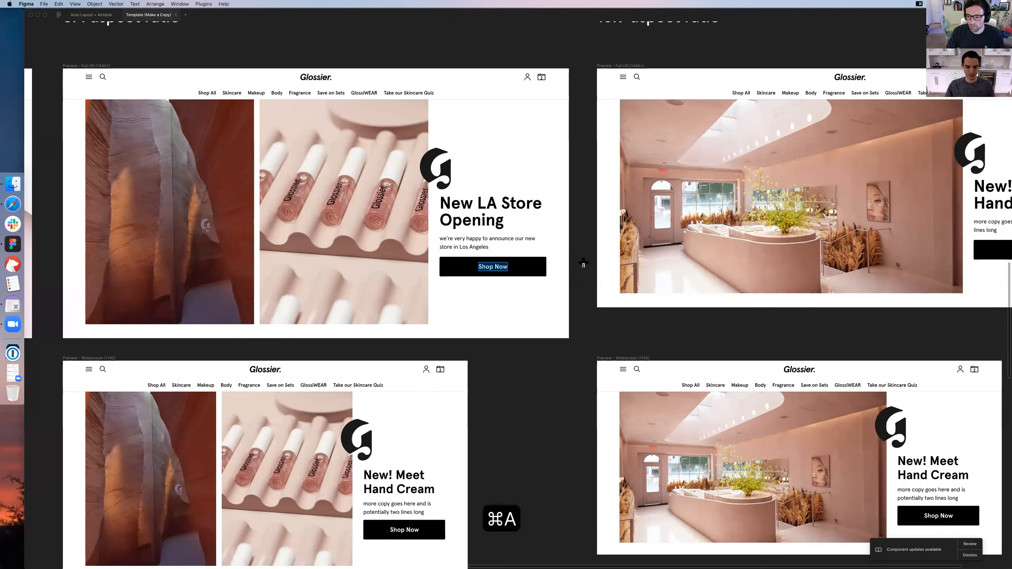
{"action": "scroll", "coordinate": [583, 262], "scroll_direction": "left", "scroll_amount": 2}
{"action": "scroll", "coordinate": [583, 262], "scroll_direction": "down", "scroll_amount": 1}
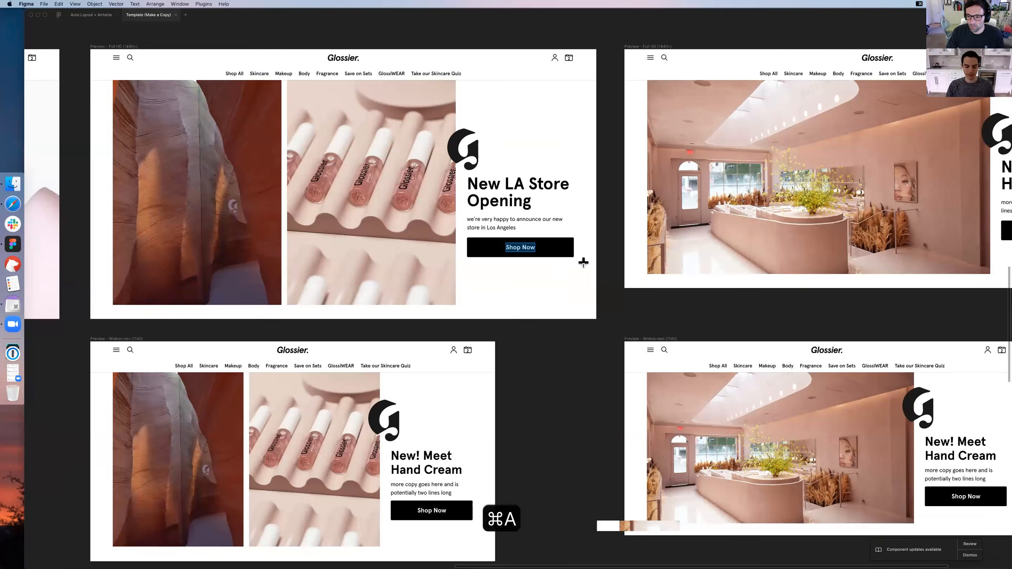
{"action": "scroll", "coordinate": [583, 262], "scroll_direction": "left", "scroll_amount": 1}
{"action": "type", "text": "Learn MOre"}
{"action": "key", "text": "BackSpace"}
{"action": "key", "text": "BackSpace"}
{"action": "key", "text": "BackSpace"}
{"action": "type", "text": "ore"}
{"action": "left_click", "coordinate": [620, 319]}
Push the text overrides of the edited Copy + CTA Block instance to its master component
{"action": "scroll", "coordinate": [314, 162], "scroll_direction": "left", "scroll_amount": 1}
{"action": "scroll", "coordinate": [314, 163], "scroll_direction": "left", "scroll_amount": 1}
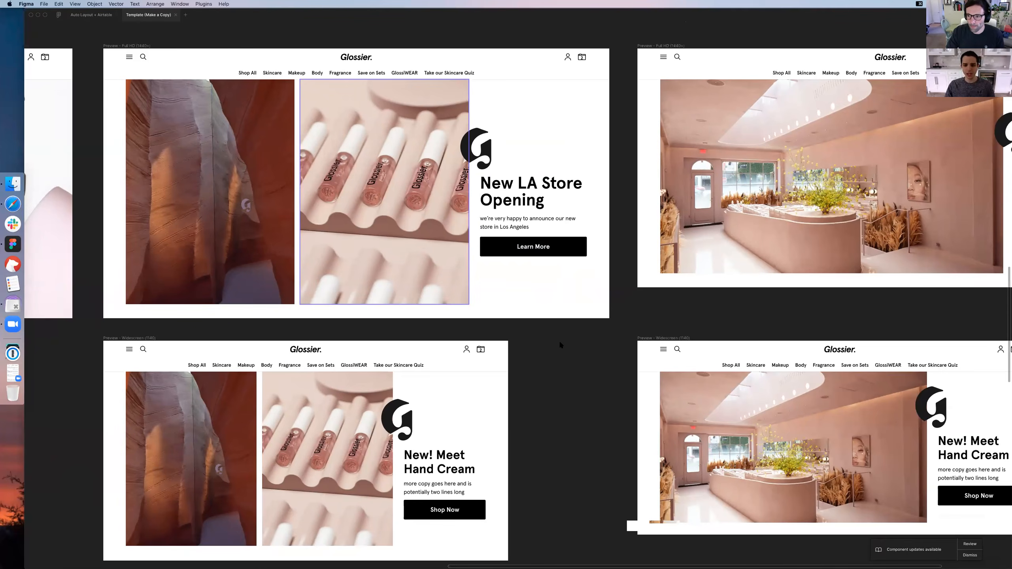
{"action": "scroll", "coordinate": [558, 341], "scroll_direction": "right", "scroll_amount": 1}
{"action": "right_click", "coordinate": [499, 197]}
{"action": "left_click", "coordinate": [579, 302]}
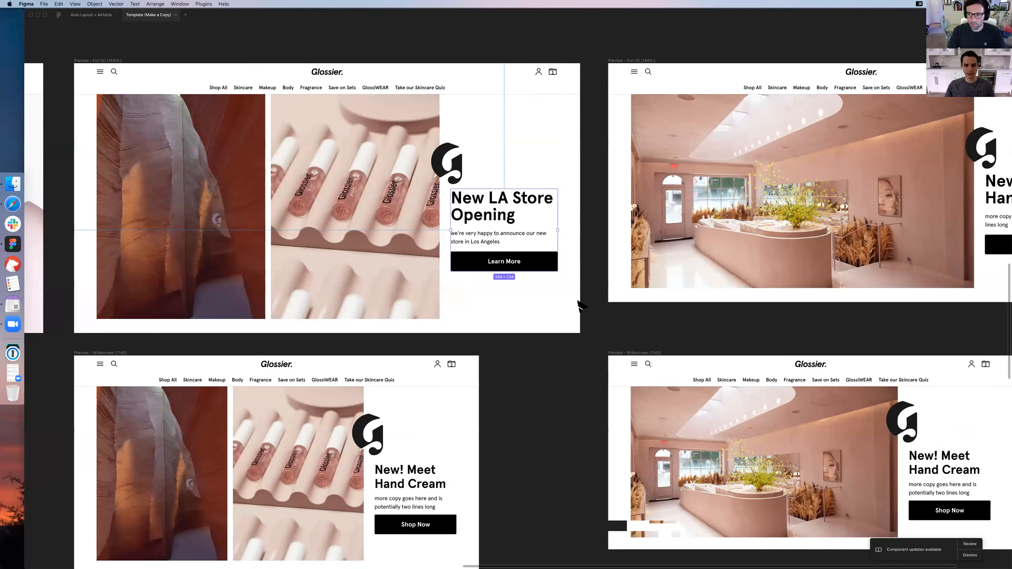
{"action": "scroll", "coordinate": [502, 257], "scroll_direction": "up", "scroll_amount": 2}
{"action": "scroll", "coordinate": [502, 257], "scroll_direction": "right", "scroll_amount": 1}
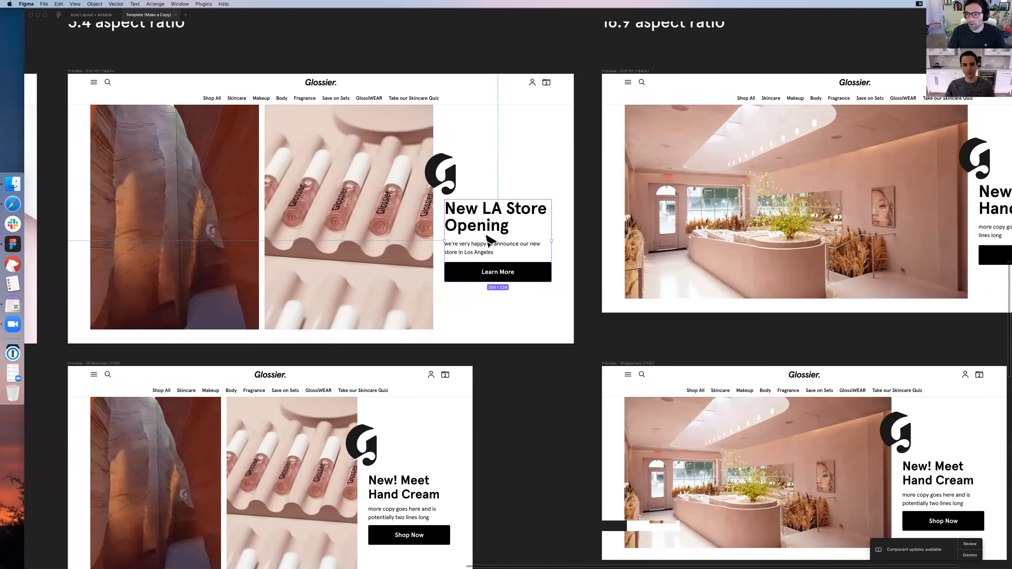
{"action": "scroll", "coordinate": [490, 240], "scroll_direction": "right", "scroll_amount": 2}
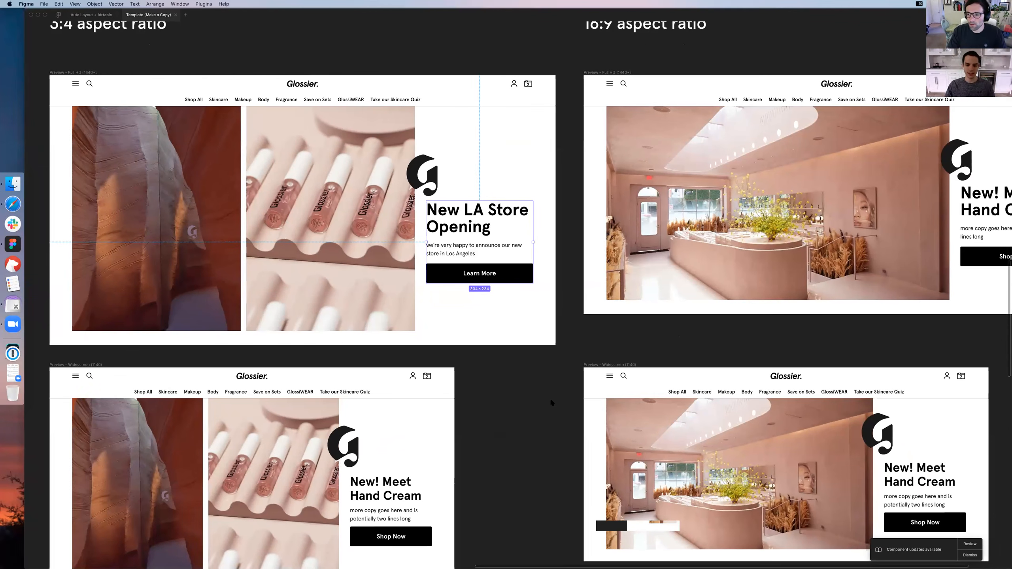
{"action": "right_click", "coordinate": [510, 377]}
{"action": "mouse_move", "coordinate": [535, 380]}
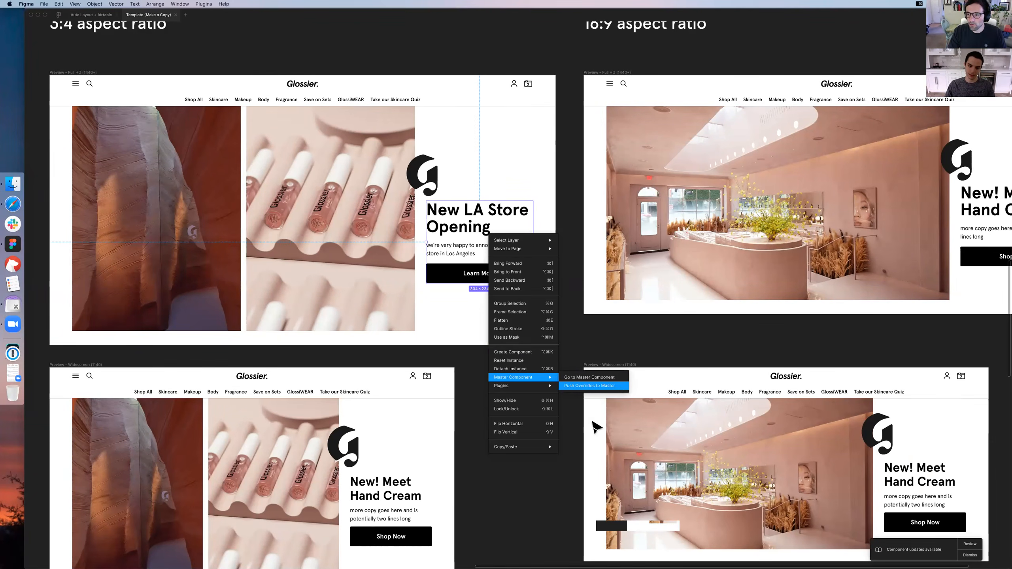
{"action": "left_click", "coordinate": [602, 385]}
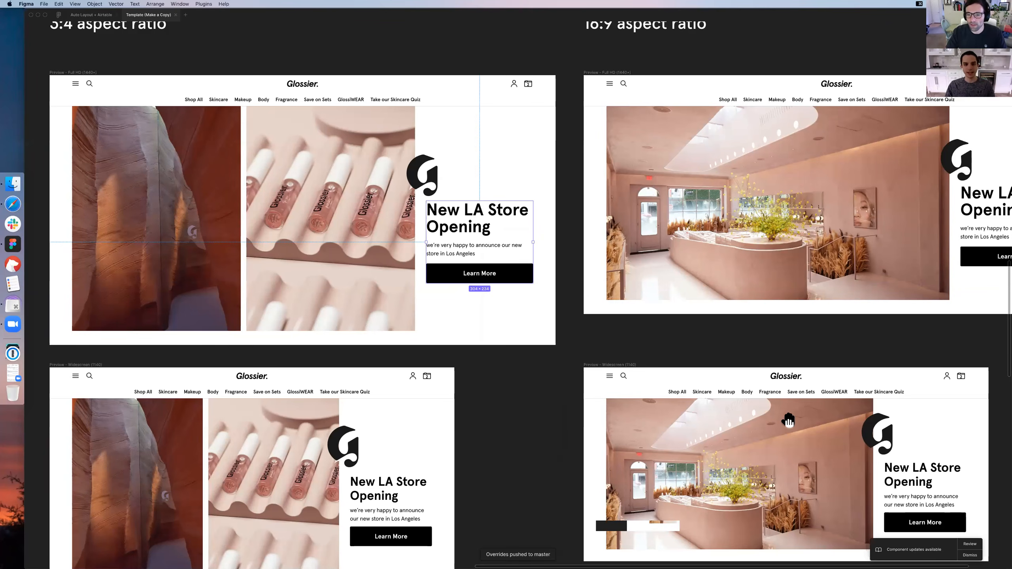
Examine the new copy in the master Copy + CTA Block and across the Full Bleed, 2 Images and 1 Image / Video previews at every device size
{"action": "key", "text": "super+minus"}
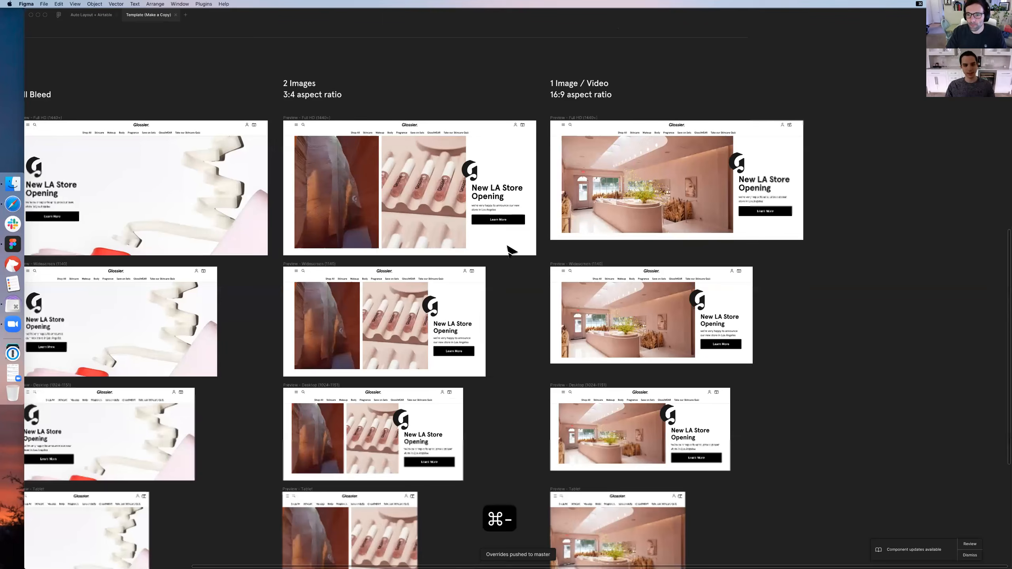
{"action": "scroll", "coordinate": [525, 252], "scroll_direction": "up", "scroll_amount": 9}
{"action": "scroll", "coordinate": [526, 251], "scroll_direction": "left", "scroll_amount": 8}
{"action": "scroll", "coordinate": [640, 302], "scroll_direction": "up", "scroll_amount": 3}
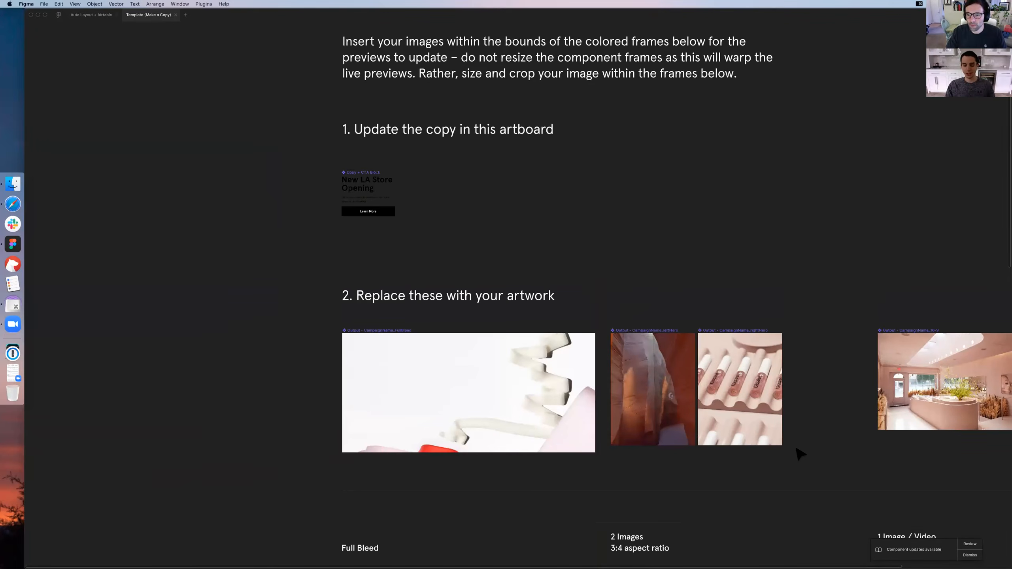
{"action": "scroll", "coordinate": [623, 224], "scroll_direction": "down", "scroll_amount": 1}
{"action": "scroll", "coordinate": [623, 225], "scroll_direction": "down", "scroll_amount": 2}
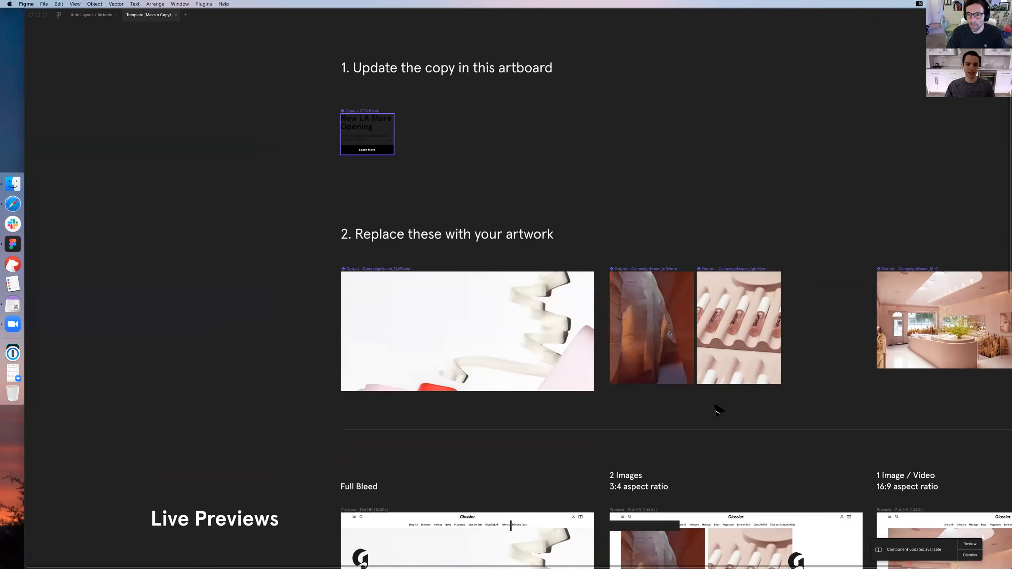
{"action": "scroll", "coordinate": [825, 429], "scroll_direction": "down", "scroll_amount": 3}
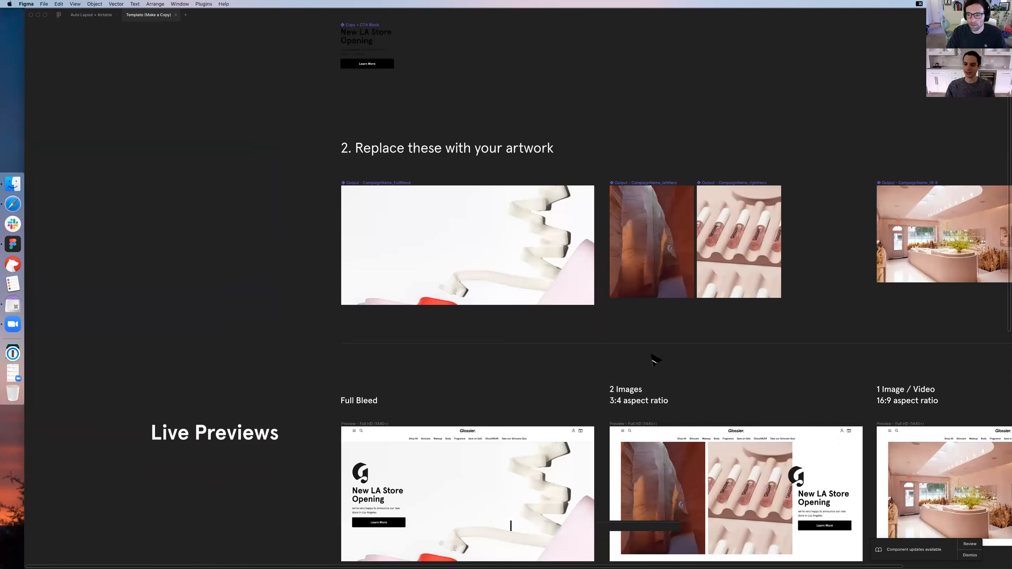
{"action": "scroll", "coordinate": [584, 371], "scroll_direction": "down", "scroll_amount": 10}
{"action": "scroll", "coordinate": [584, 370], "scroll_direction": "right", "scroll_amount": 6}
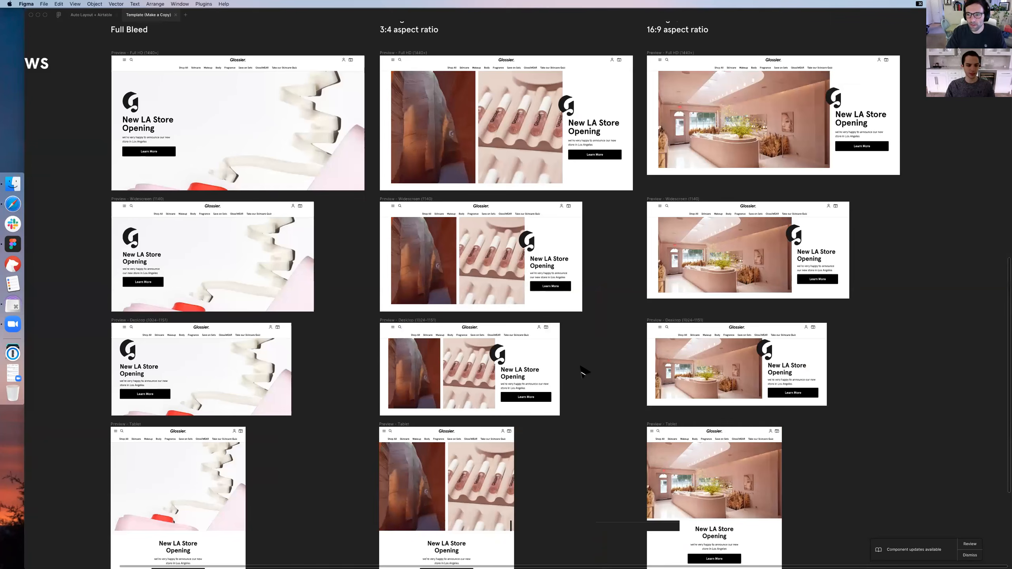
{"action": "scroll", "coordinate": [584, 371], "scroll_direction": "down", "scroll_amount": 5}
{"action": "scroll", "coordinate": [584, 371], "scroll_direction": "left", "scroll_amount": 2}
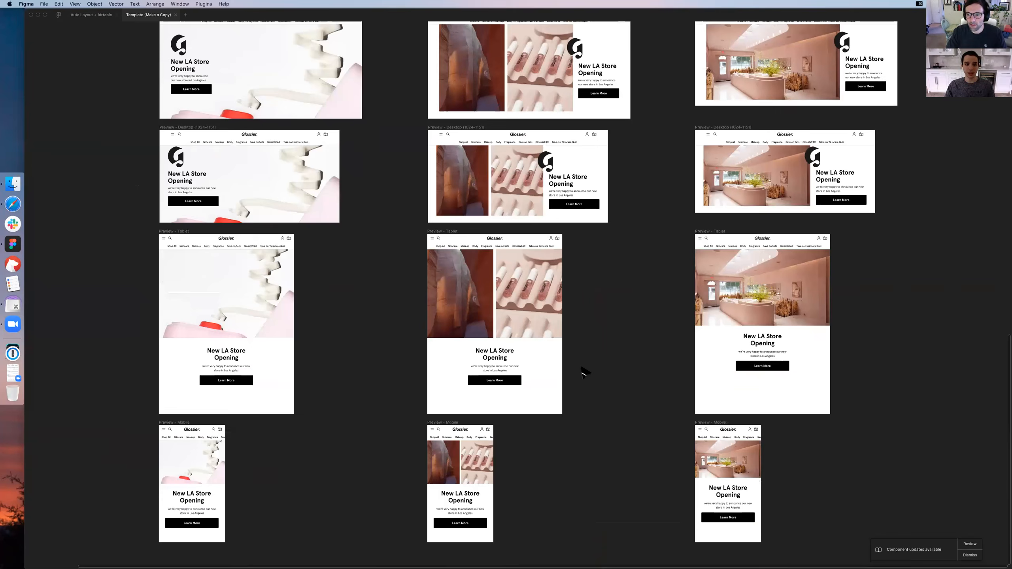
{"action": "scroll", "coordinate": [575, 370], "scroll_direction": "down", "scroll_amount": 1}
{"action": "scroll", "coordinate": [576, 370], "scroll_direction": "up", "scroll_amount": 2}
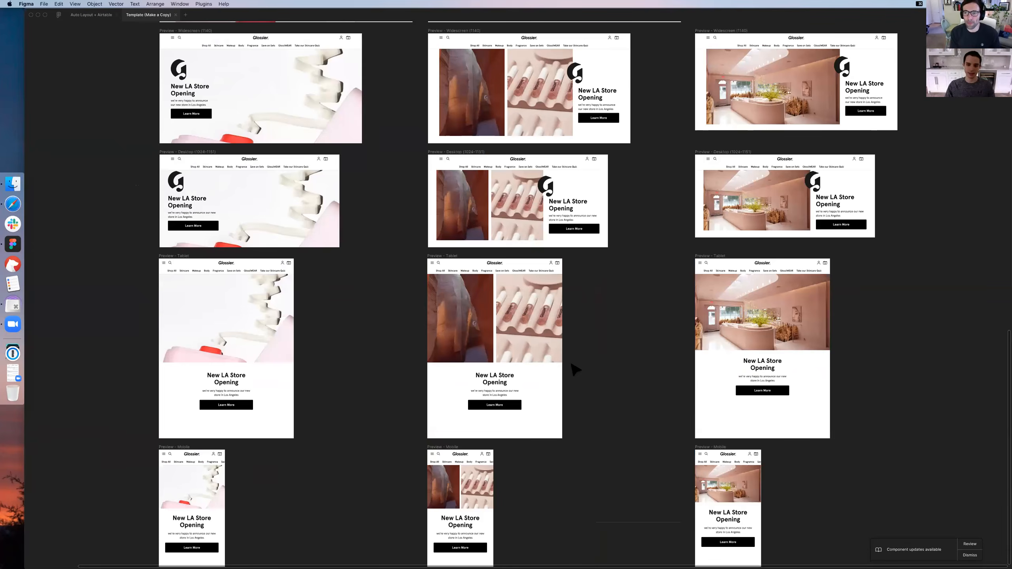
{"action": "scroll", "coordinate": [576, 370], "scroll_direction": "down", "scroll_amount": 2}
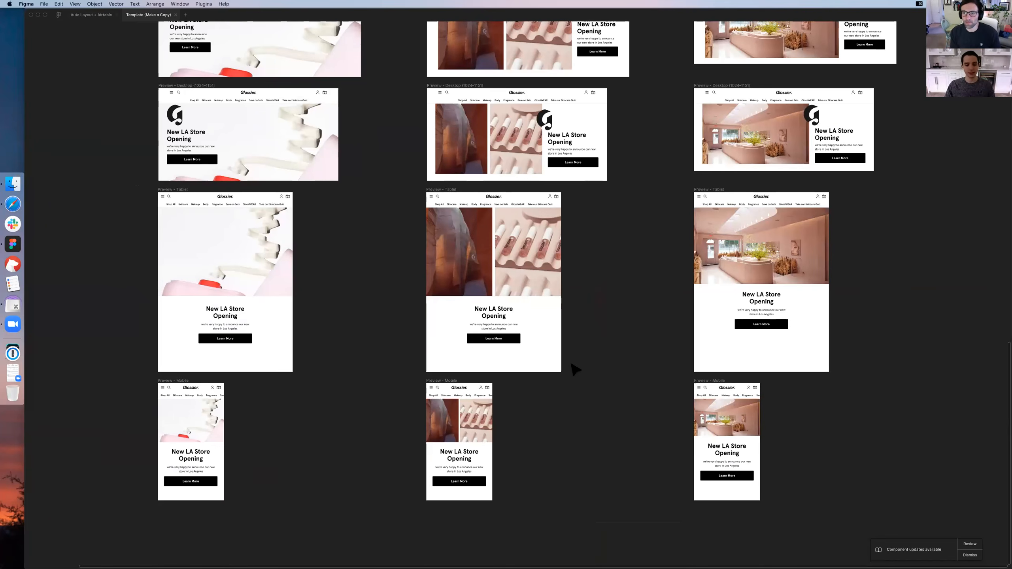
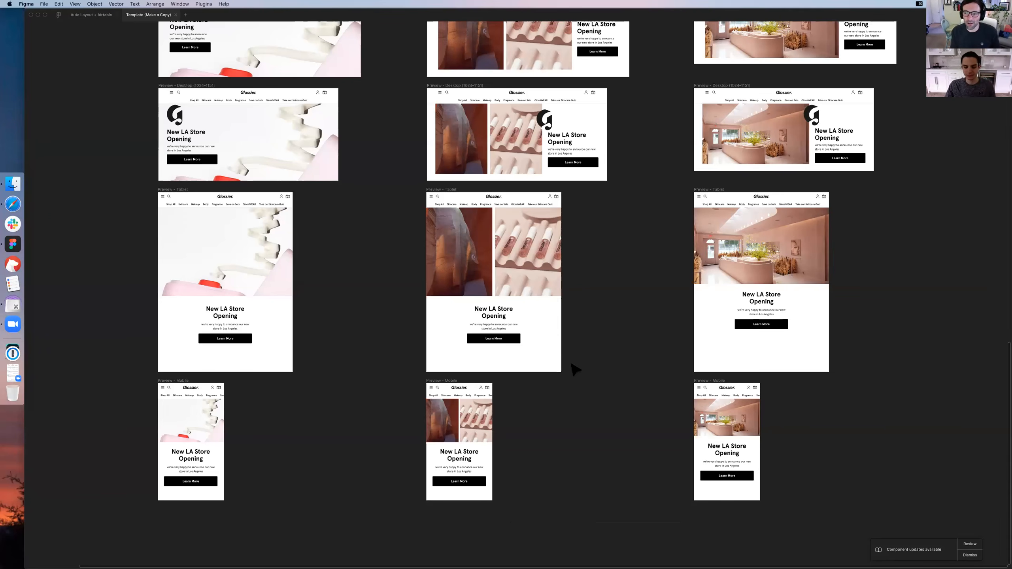
Review the live previews from mobile up to Full HD, along with the Copy + CTA Block and artwork masters above them
{"action": "scroll", "coordinate": [572, 363], "scroll_direction": "up", "scroll_amount": 3}
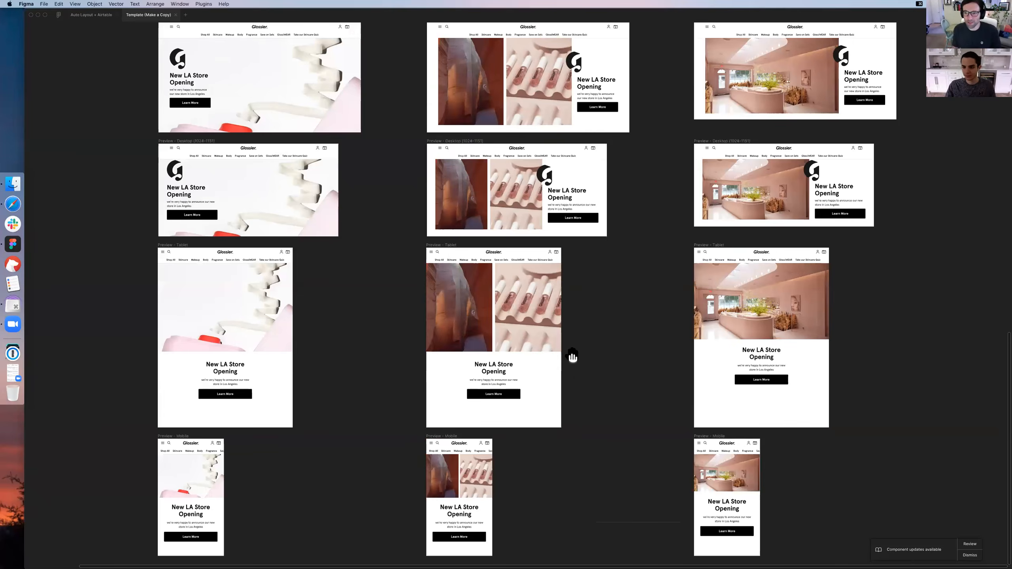
{"action": "scroll", "coordinate": [571, 357], "scroll_direction": "up", "scroll_amount": 3}
{"action": "scroll", "coordinate": [567, 394], "scroll_direction": "up", "scroll_amount": 2}
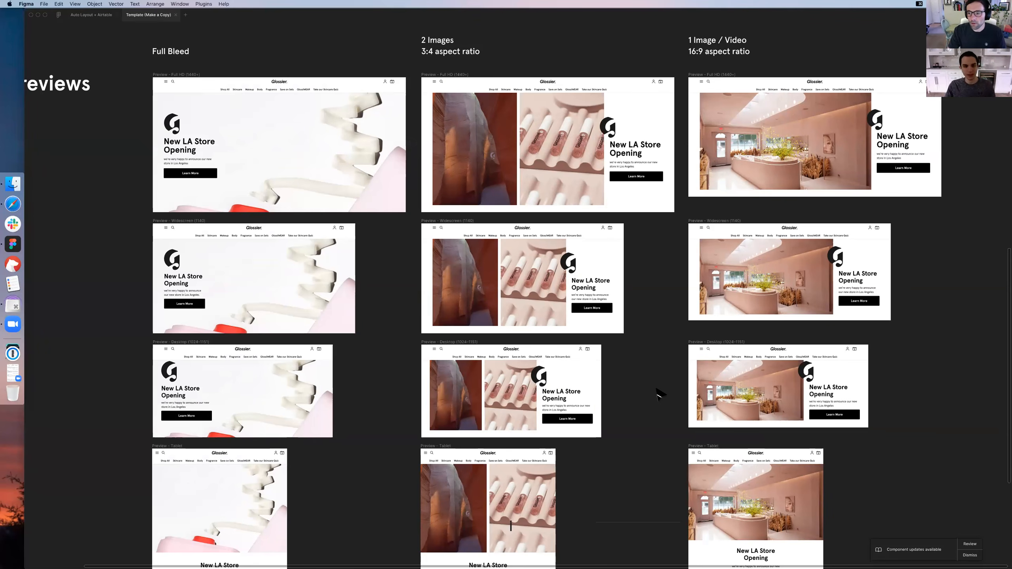
{"action": "scroll", "coordinate": [659, 395], "scroll_direction": "up", "scroll_amount": 5}
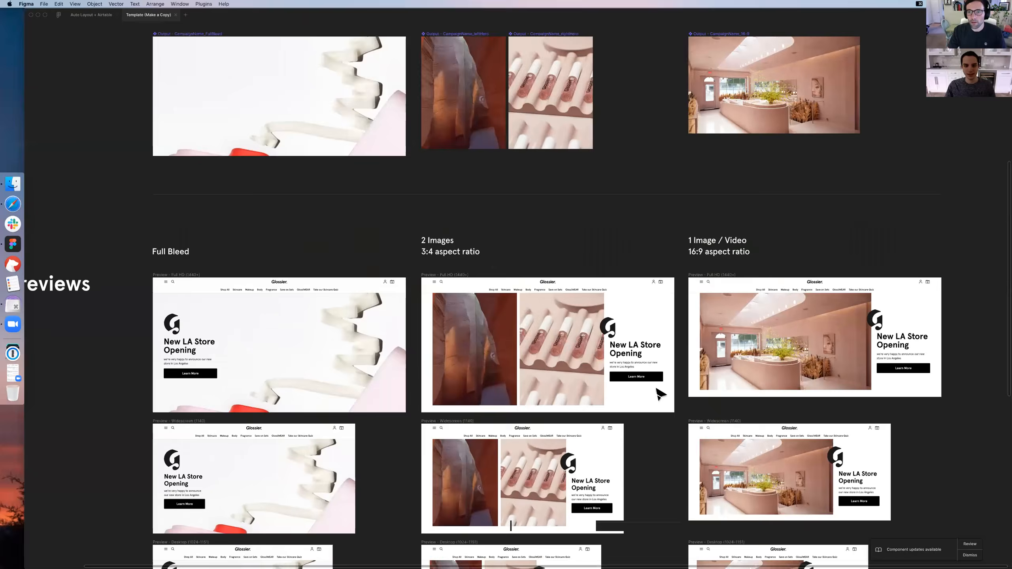
{"action": "scroll", "coordinate": [658, 392], "scroll_direction": "down", "scroll_amount": 2}
{"action": "scroll", "coordinate": [558, 311], "scroll_direction": "up", "scroll_amount": 8}
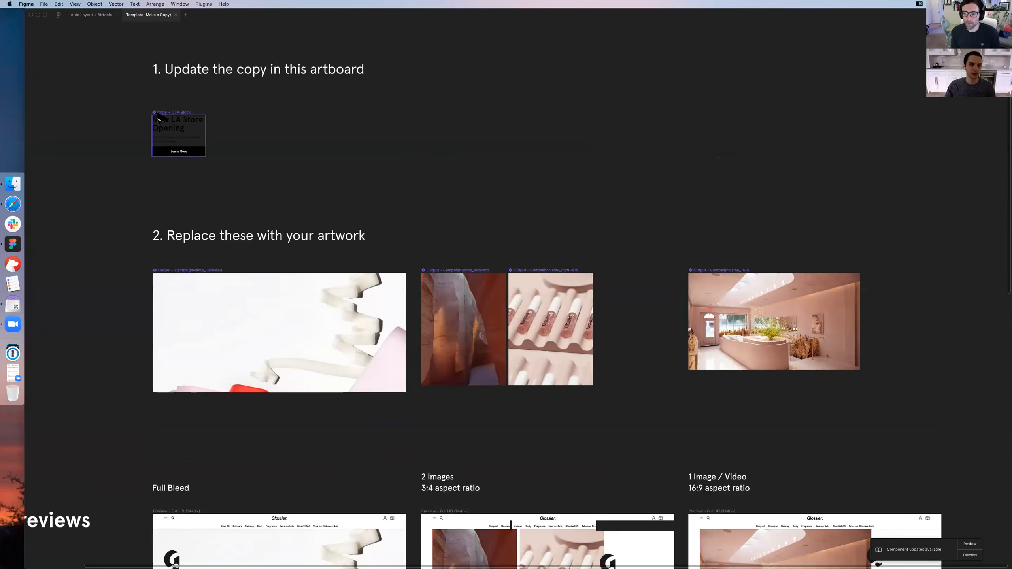
{"action": "scroll", "coordinate": [136, 120], "scroll_direction": "down", "scroll_amount": 1}
{"action": "scroll", "coordinate": [133, 120], "scroll_direction": "down", "scroll_amount": 3}
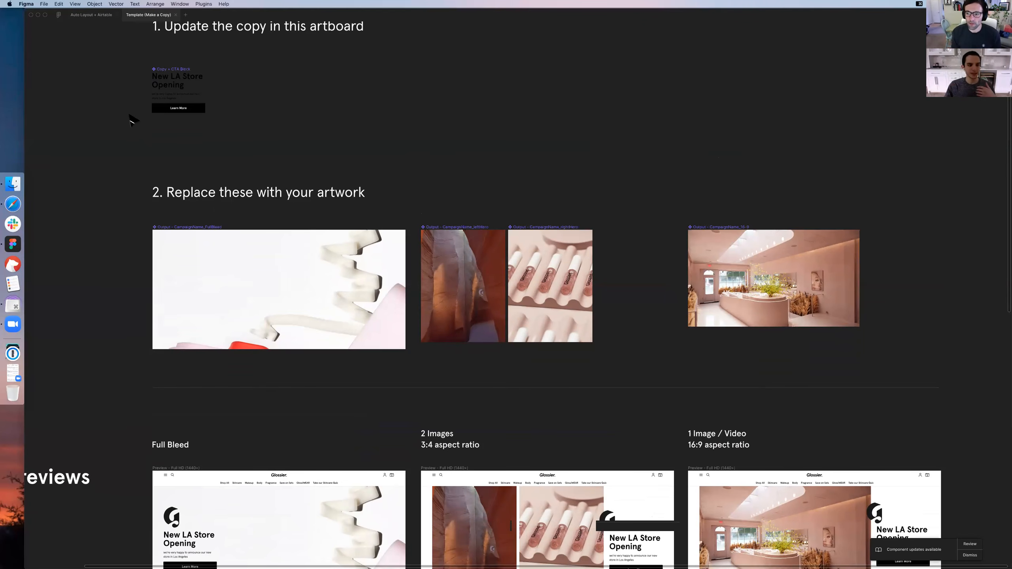
{"action": "scroll", "coordinate": [133, 115], "scroll_direction": "down", "scroll_amount": 2}
{"action": "scroll", "coordinate": [132, 115], "scroll_direction": "up", "scroll_amount": 2}
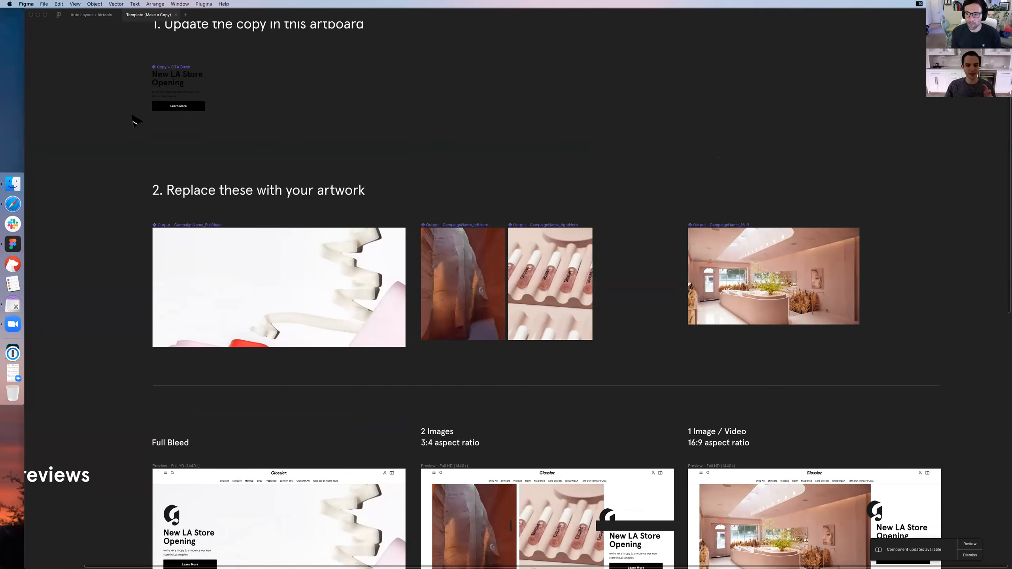
{"action": "scroll", "coordinate": [135, 123], "scroll_direction": "down", "scroll_amount": 2}
{"action": "scroll", "coordinate": [136, 127], "scroll_direction": "down", "scroll_amount": 15}
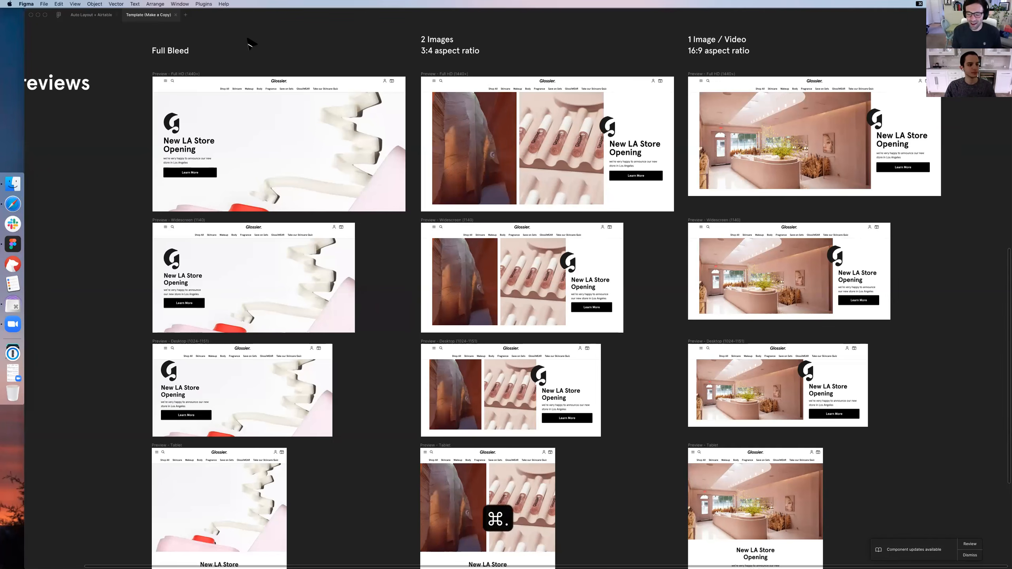
Restore the hidden interface and bring the Live Previews heading and the empty area beside it into view
{"action": "key", "text": "super+period"}
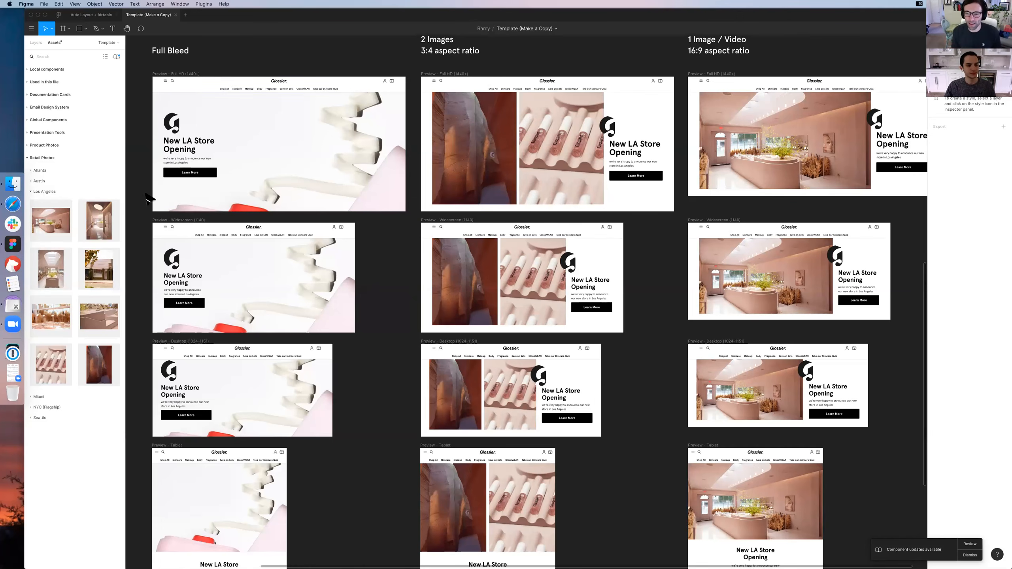
{"action": "scroll", "coordinate": [218, 181], "scroll_direction": "left", "scroll_amount": 5}
{"action": "scroll", "coordinate": [218, 181], "scroll_direction": "left", "scroll_amount": 1}
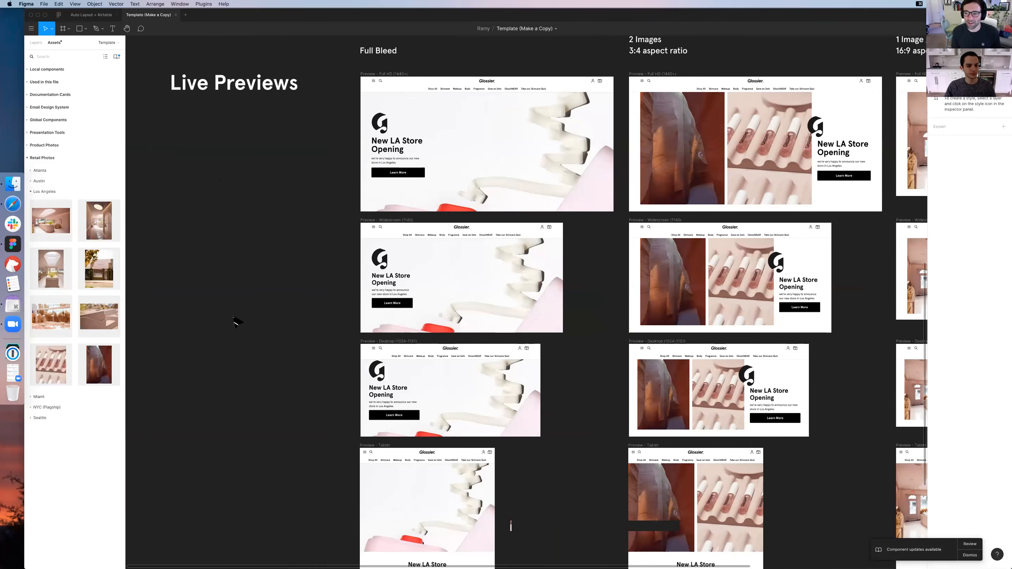
Place the Los Angeles retail photo with mirrors and pampas grass on the empty canvas beside the Full Bleed previews
{"action": "left_click_drag", "start_coordinate": [48, 312], "coordinate": [144, 295]}
{"action": "scroll", "coordinate": [398, 255], "scroll_direction": "left", "scroll_amount": 9}
{"action": "scroll", "coordinate": [336, 236], "scroll_direction": "left", "scroll_amount": 1}
{"action": "left_click_drag", "start_coordinate": [451, 243], "coordinate": [394, 215]}
{"action": "left_click_drag", "start_coordinate": [385, 178], "coordinate": [380, 171]}
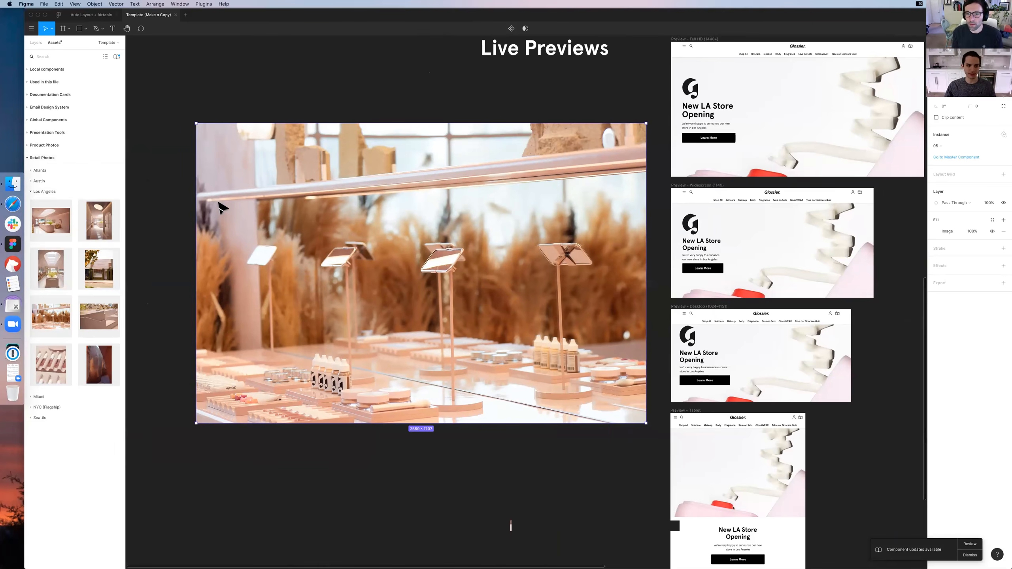
Overlay the placed photo with a linear gradient fill from red (HSL 0, 100, 67) to magenta (HSL 292, 100, 50) at 94% opacity
{"action": "scroll", "coordinate": [462, 248], "scroll_direction": "down", "scroll_amount": 1}
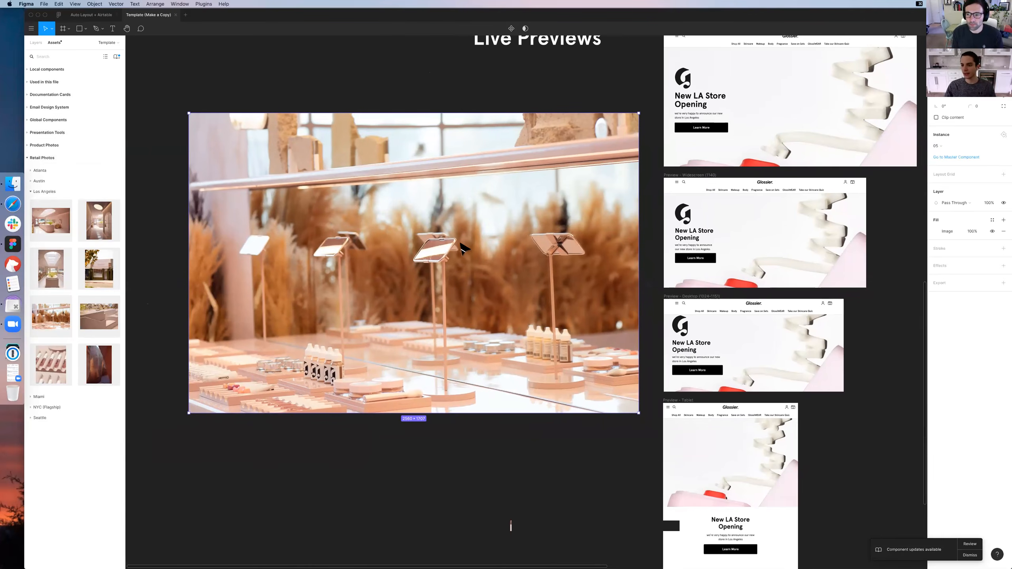
{"action": "left_click", "coordinate": [1003, 220]}
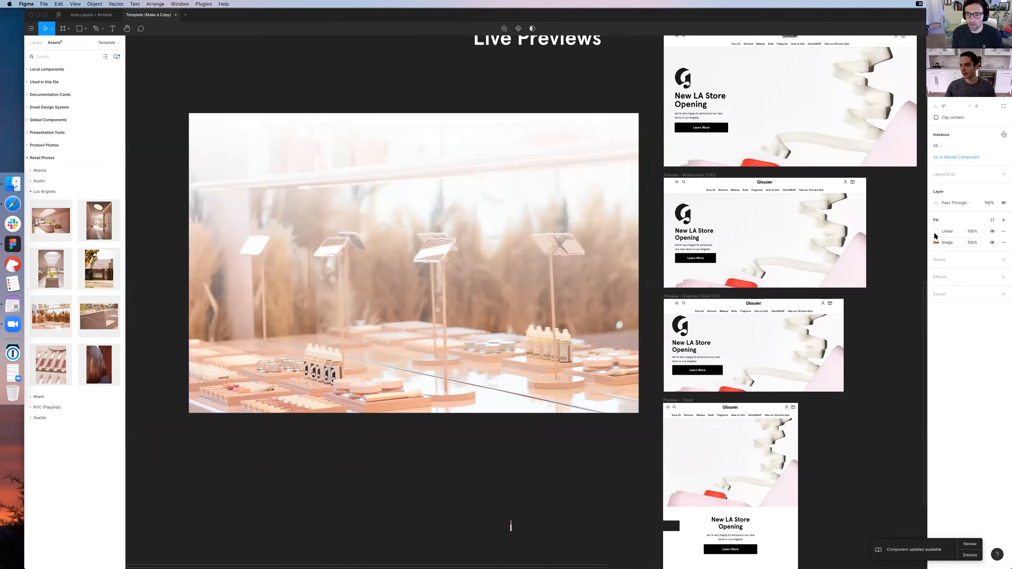
{"action": "left_click", "coordinate": [936, 231]}
{"action": "left_click", "coordinate": [926, 285]}
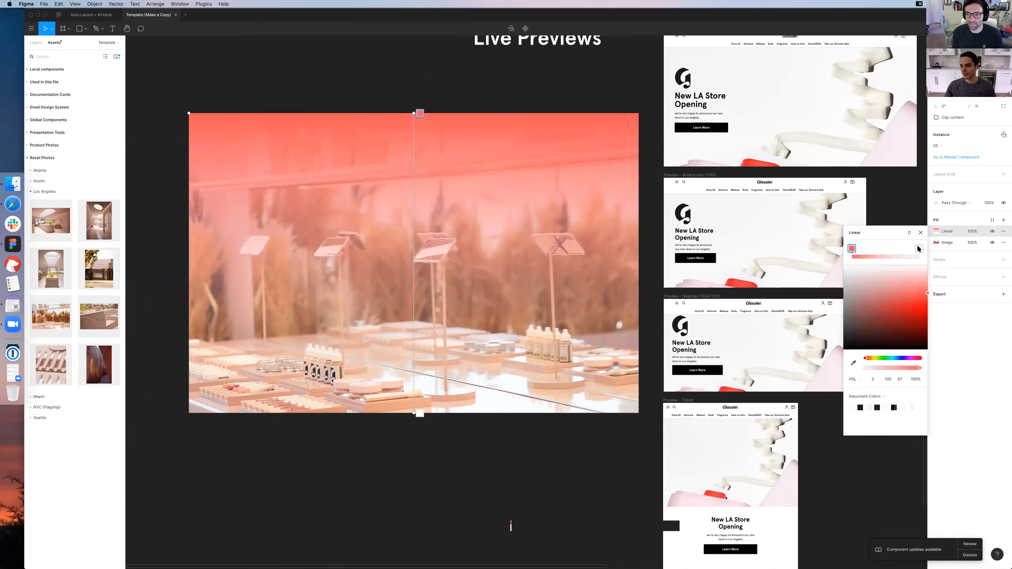
{"action": "left_click", "coordinate": [910, 358]}
{"action": "left_click", "coordinate": [928, 306]}
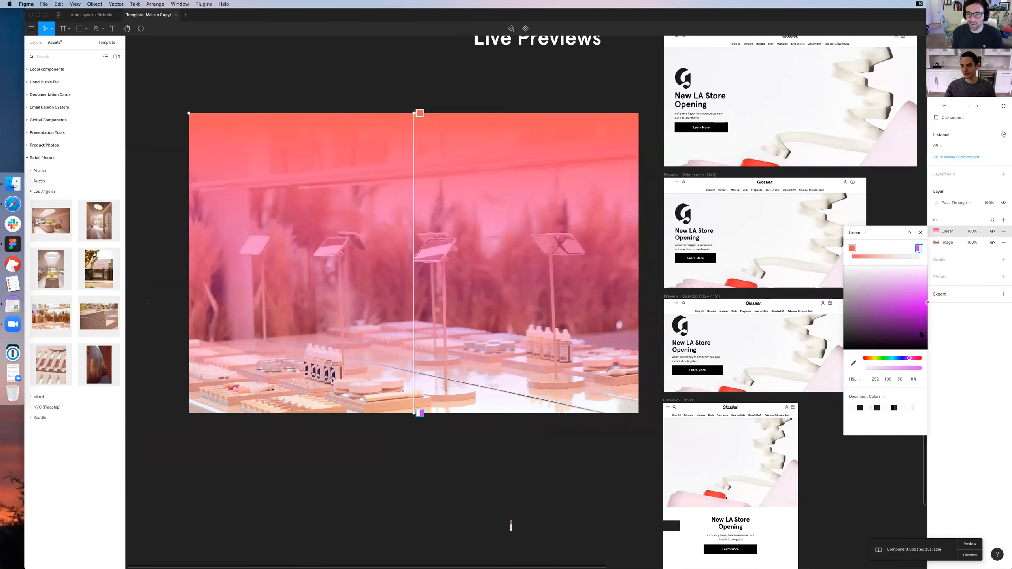
{"action": "left_click", "coordinate": [912, 368]}
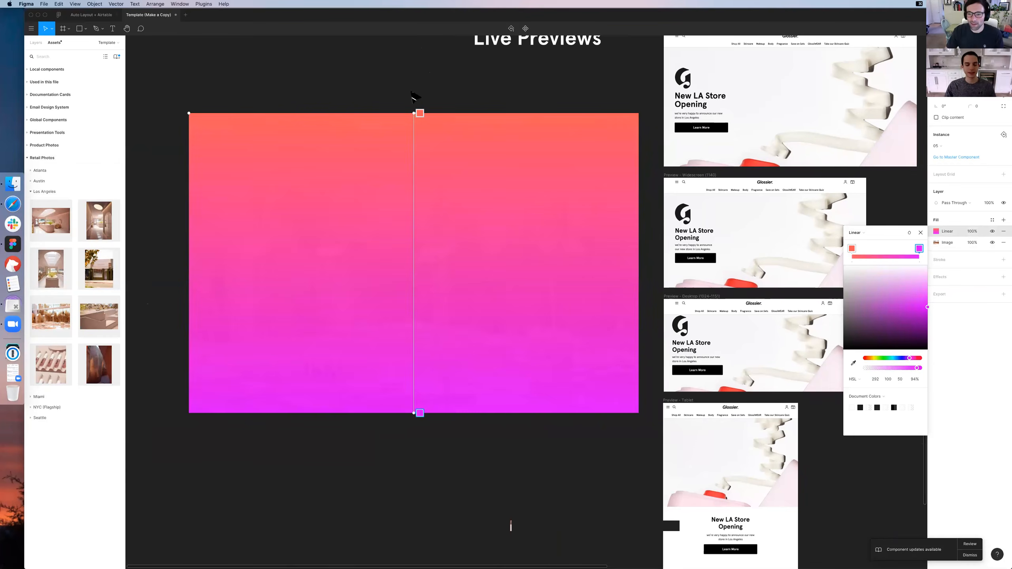
{"action": "left_click", "coordinate": [461, 92]}
Go to the master component of the gradient-covered photo and close the Retail Photos library file
{"action": "left_click", "coordinate": [423, 279]}
{"action": "right_click", "coordinate": [419, 271]}
{"action": "left_click", "coordinate": [501, 203]}
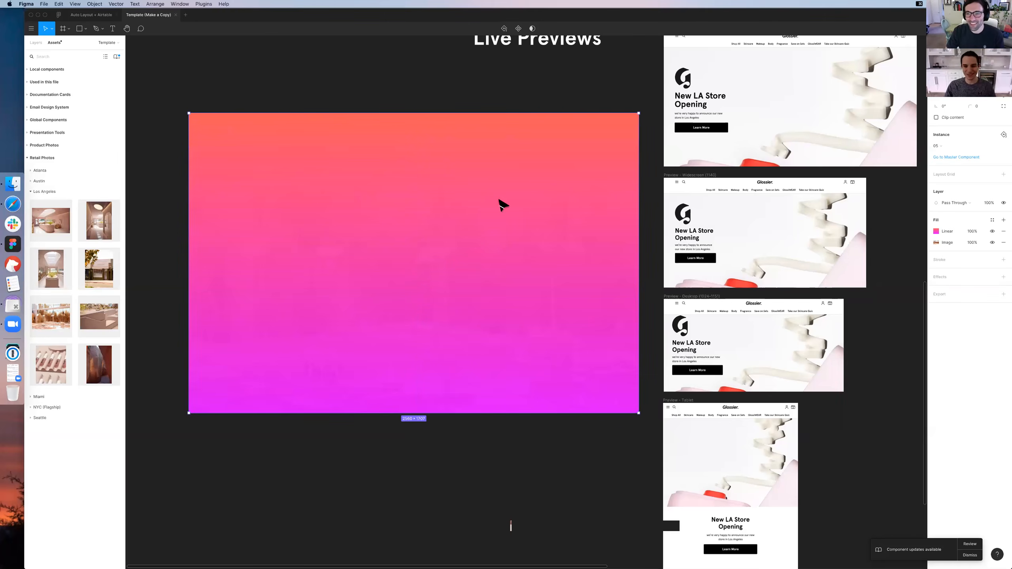
{"action": "right_click", "coordinate": [499, 197]}
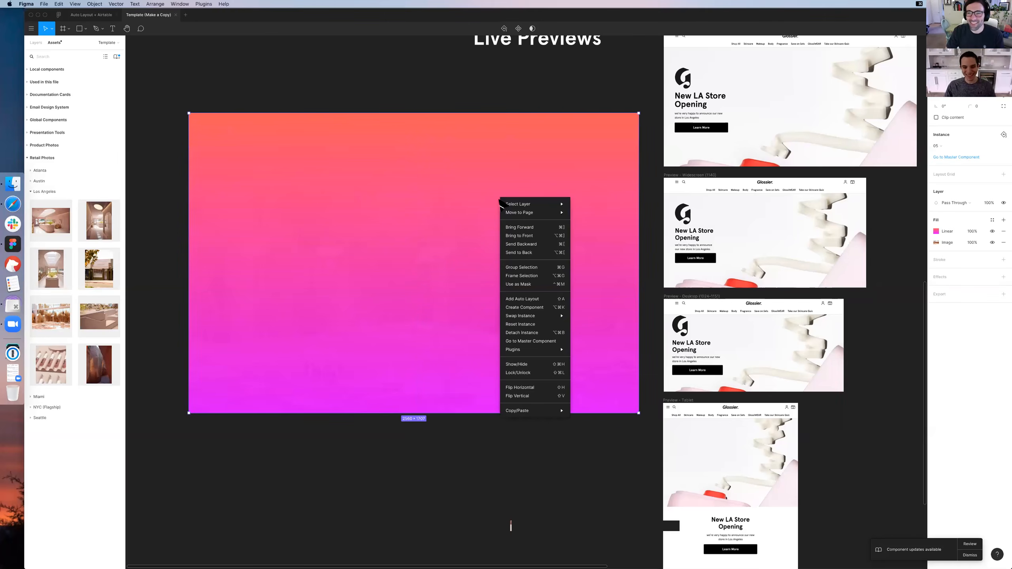
{"action": "left_click", "coordinate": [547, 343]}
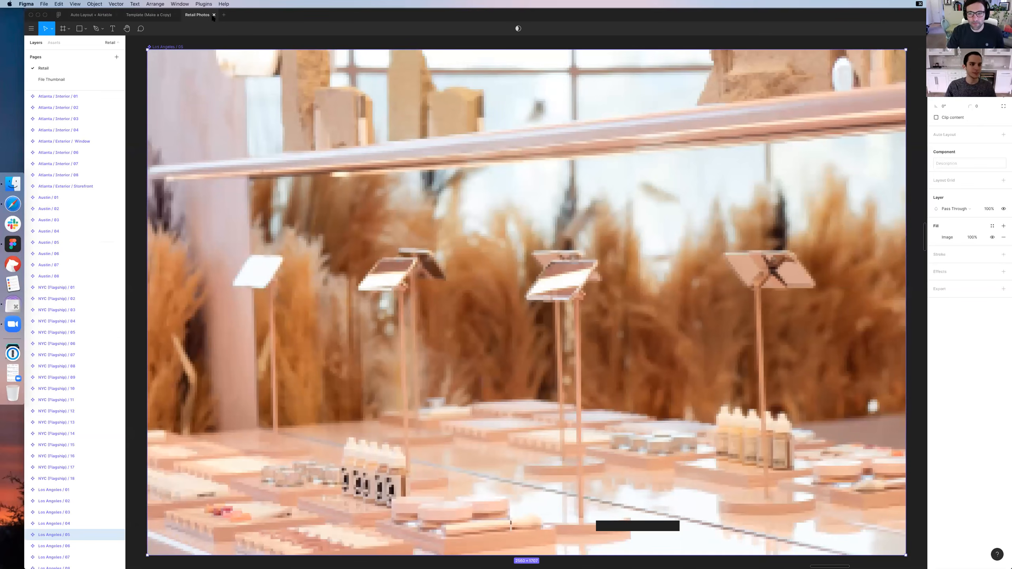
{"action": "left_click", "coordinate": [214, 14]}
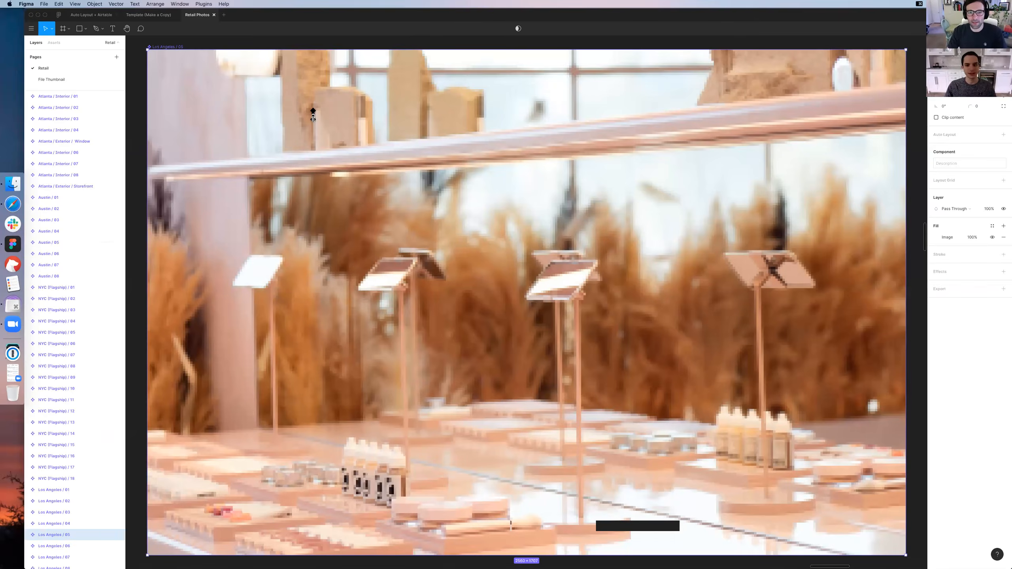
Collapse the Los Angeles and Retail Photos groups in the asset library
{"action": "left_click", "coordinate": [40, 191]}
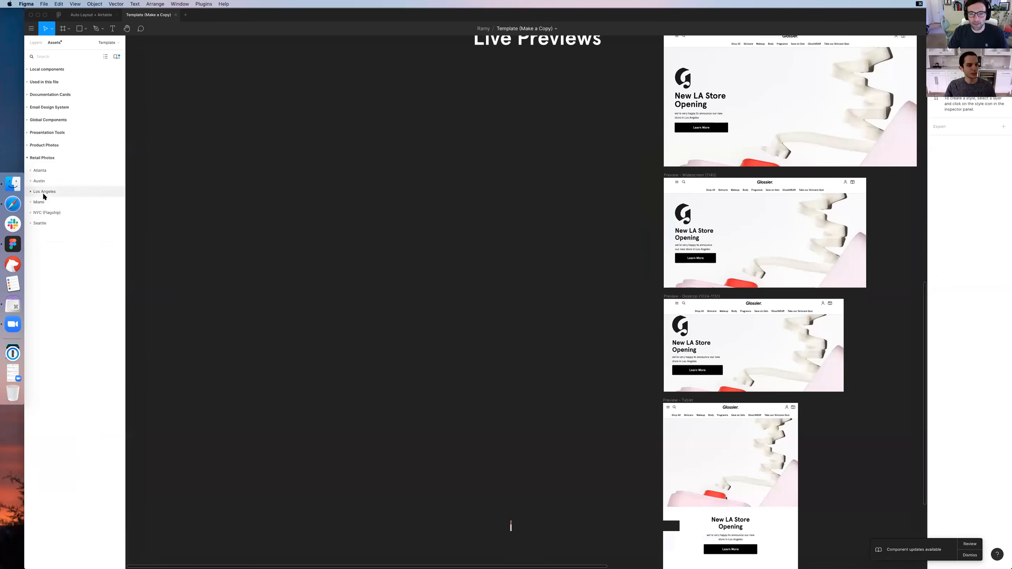
{"action": "left_click", "coordinate": [36, 158]}
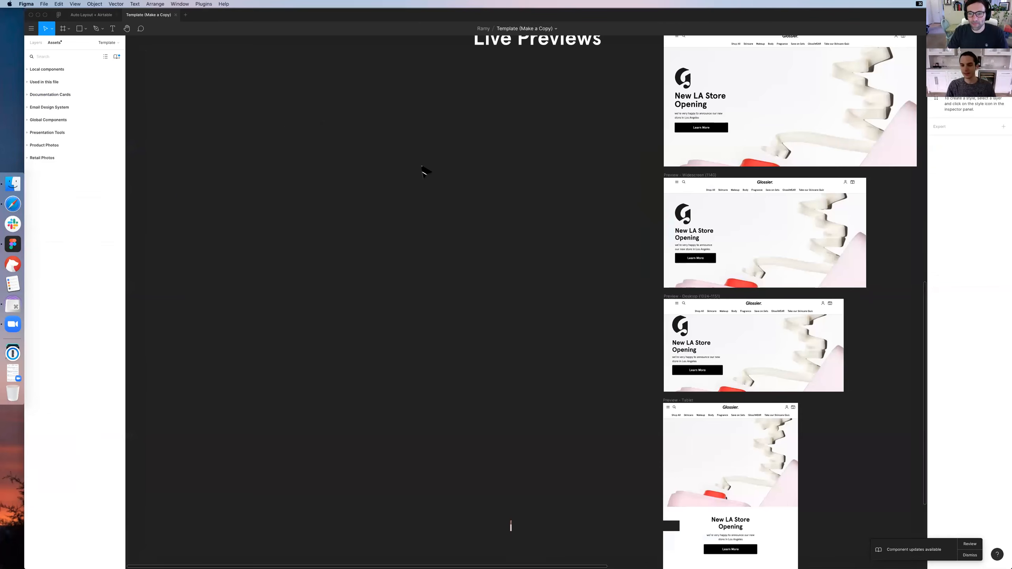
Examine the full grid of Full Bleed, 2 Images and 1 Image / Video previews, ending on the smaller desktop, tablet and mobile sizes
{"action": "key", "text": "super+minus"}
{"action": "scroll", "coordinate": [423, 165], "scroll_direction": "right", "scroll_amount": 10}
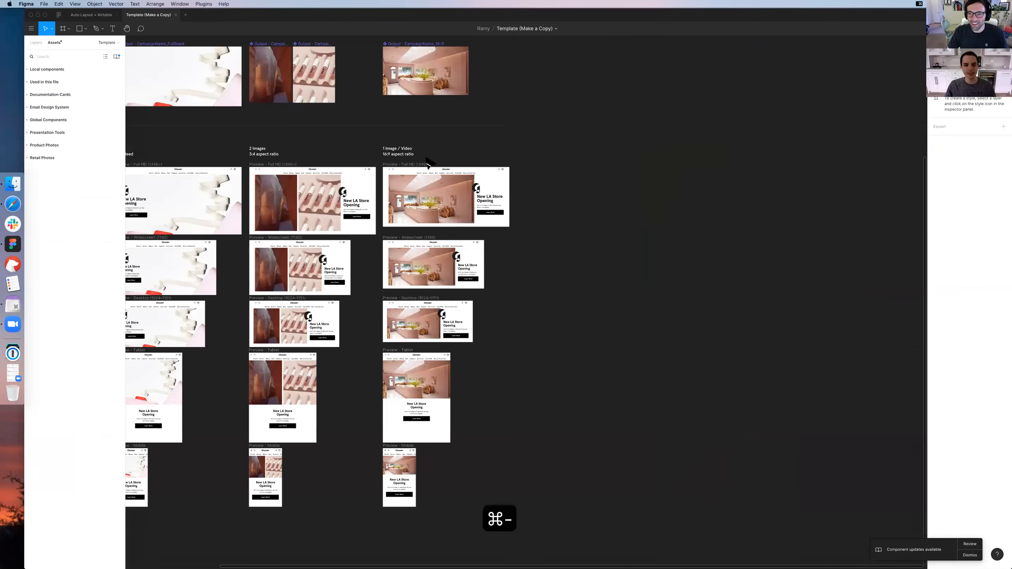
{"action": "scroll", "coordinate": [428, 162], "scroll_direction": "left", "scroll_amount": 10}
{"action": "scroll", "coordinate": [428, 161], "scroll_direction": "down", "scroll_amount": 3}
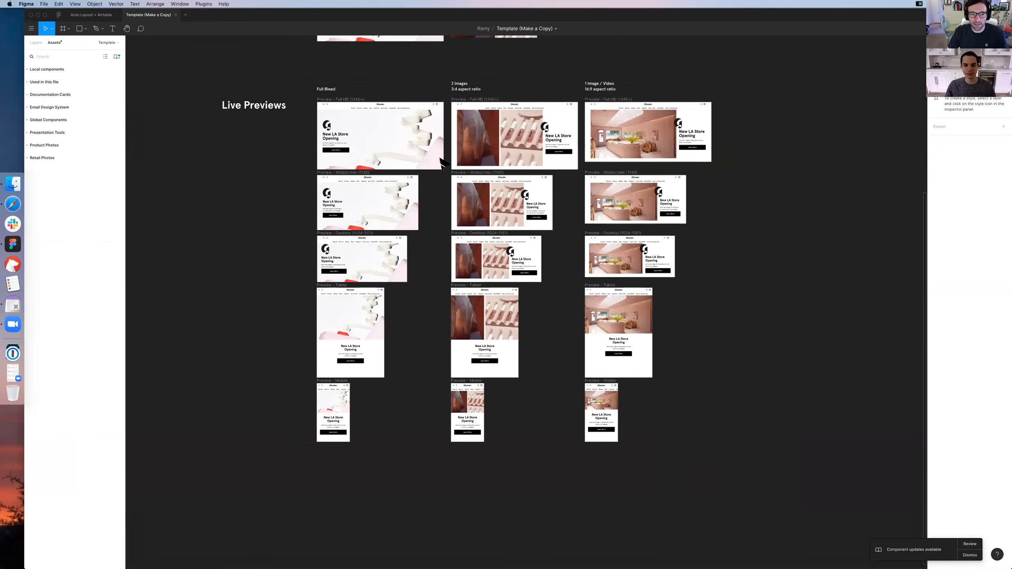
{"action": "scroll", "coordinate": [442, 163], "scroll_direction": "up", "scroll_amount": 3}
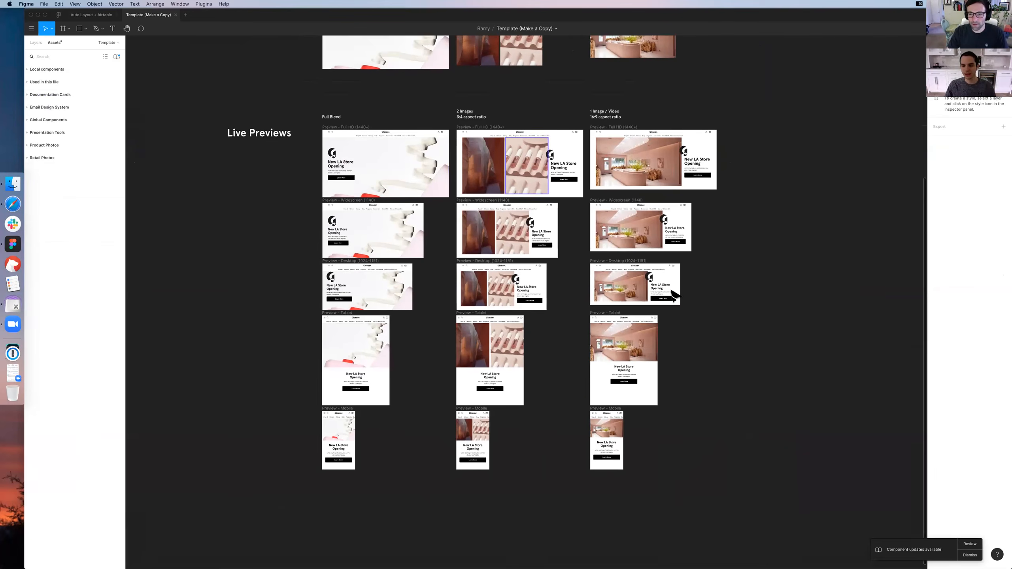
{"action": "scroll", "coordinate": [517, 287], "scroll_direction": "up", "scroll_amount": 5}
{"action": "scroll", "coordinate": [518, 257], "scroll_direction": "down", "scroll_amount": 4}
{"action": "key", "text": "super+equal"}
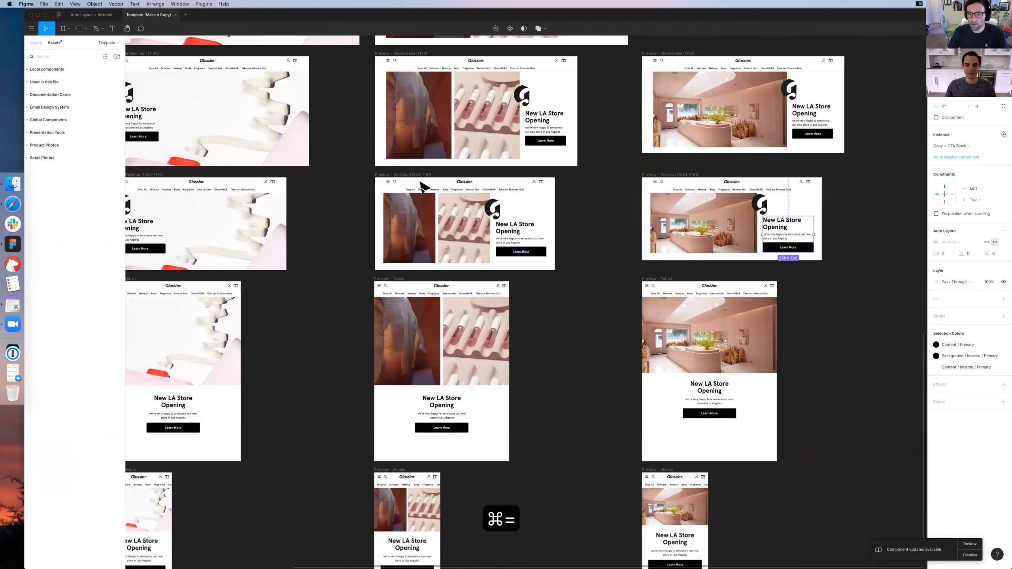
Inspect the Copy + CTA Block instances in the 2 Images Tablet preview and the 1 Image / Video Desktop preview
{"action": "left_click", "coordinate": [666, 278]}
{"action": "left_click", "coordinate": [478, 345]}
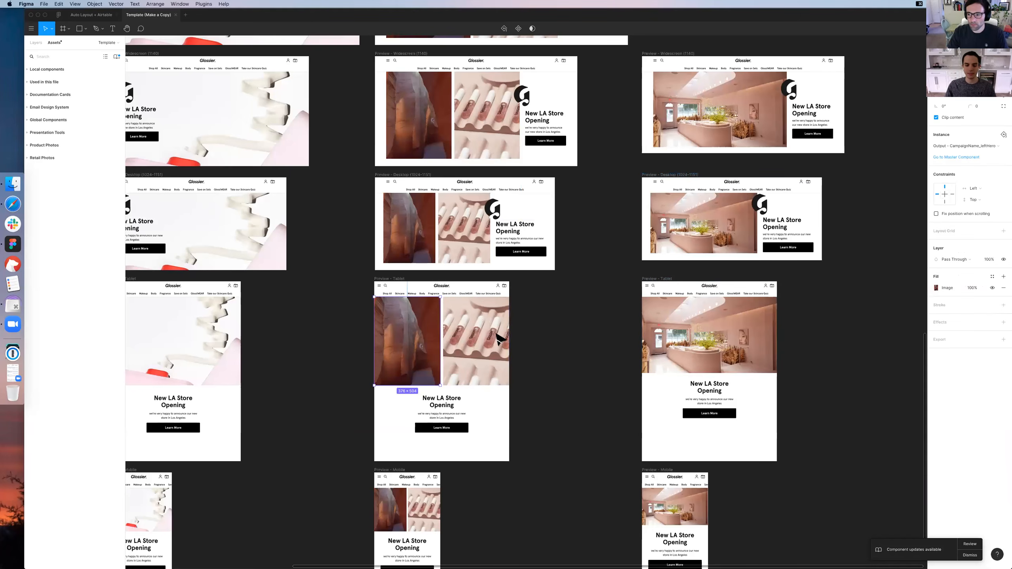
{"action": "left_click", "coordinate": [452, 411]}
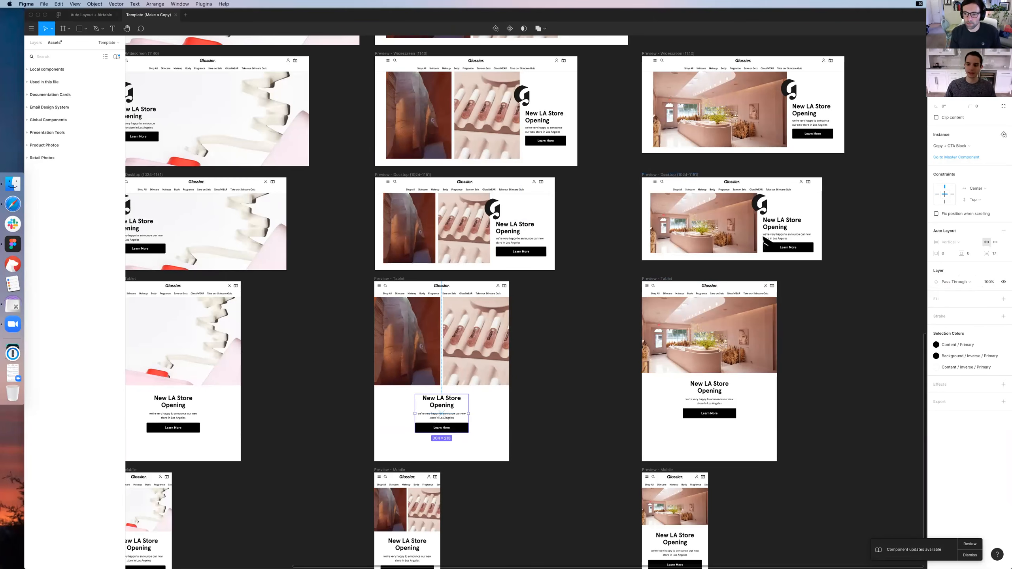
{"action": "left_click", "coordinate": [786, 226]}
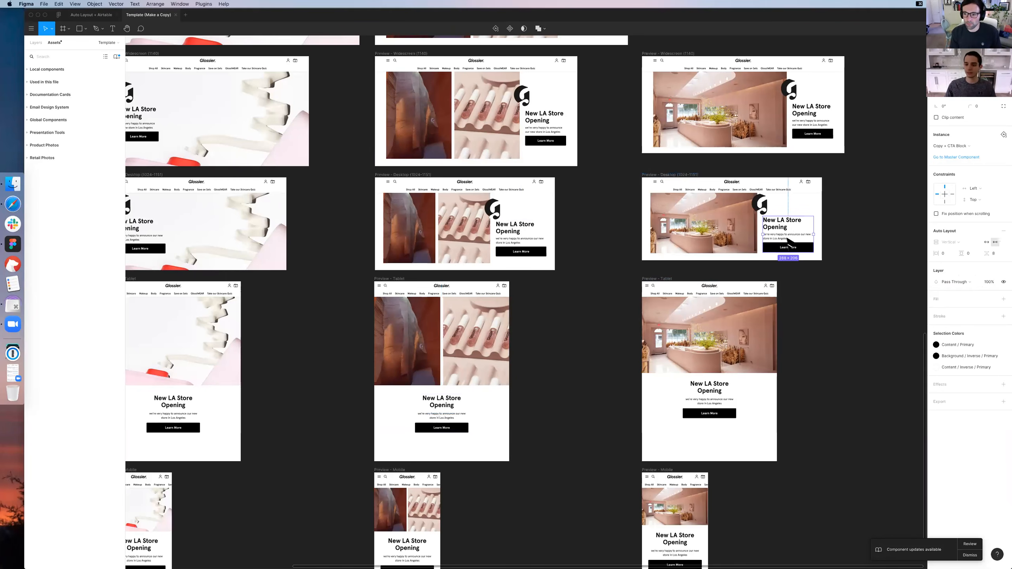
{"action": "double_click", "coordinate": [788, 239]}
{"action": "left_click", "coordinate": [842, 253]}
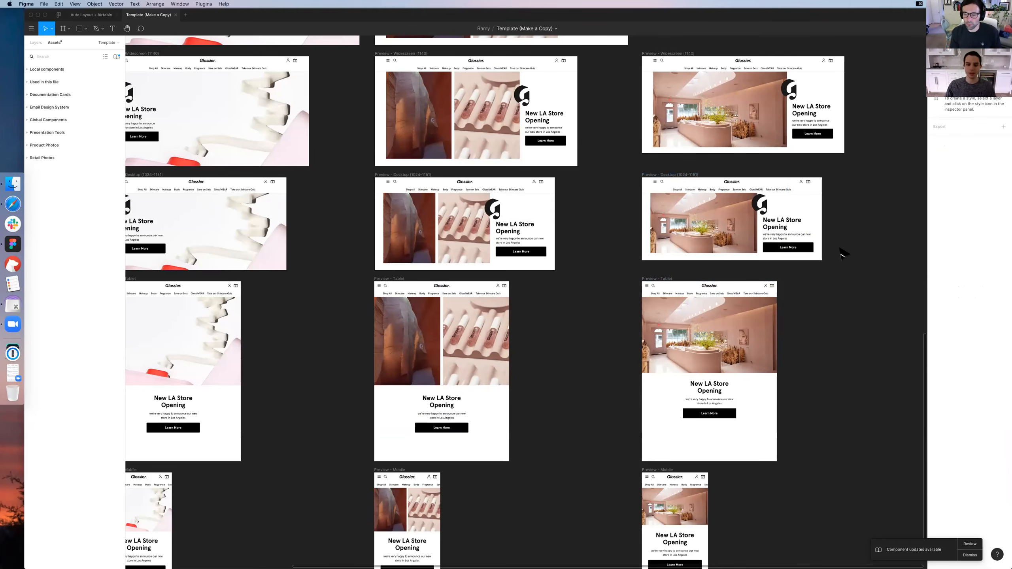
Inspect the headline in the 2 Images Tablet preview and examine its centred copy block up close
{"action": "scroll", "coordinate": [460, 372], "scroll_direction": "down", "scroll_amount": 2}
{"action": "double_click", "coordinate": [456, 368]}
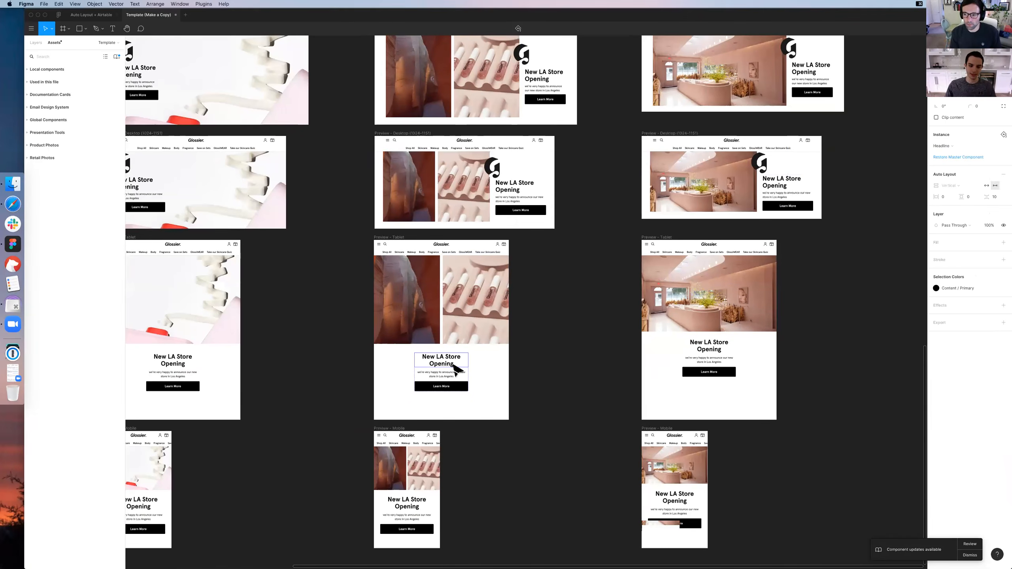
{"action": "scroll", "coordinate": [451, 377], "scroll_direction": "down", "scroll_amount": 2}
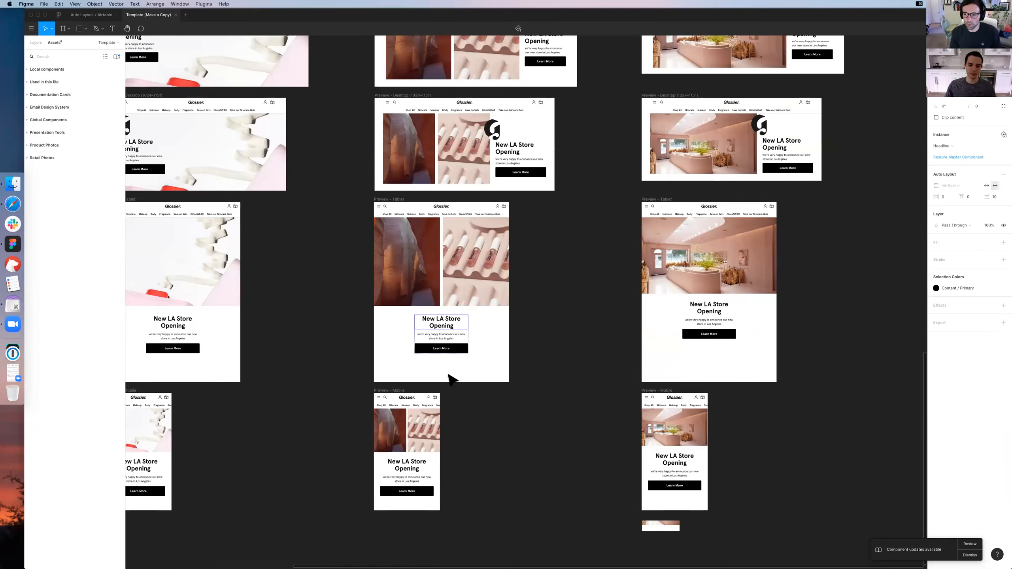
{"action": "scroll", "coordinate": [452, 379], "scroll_direction": "down", "scroll_amount": 1}
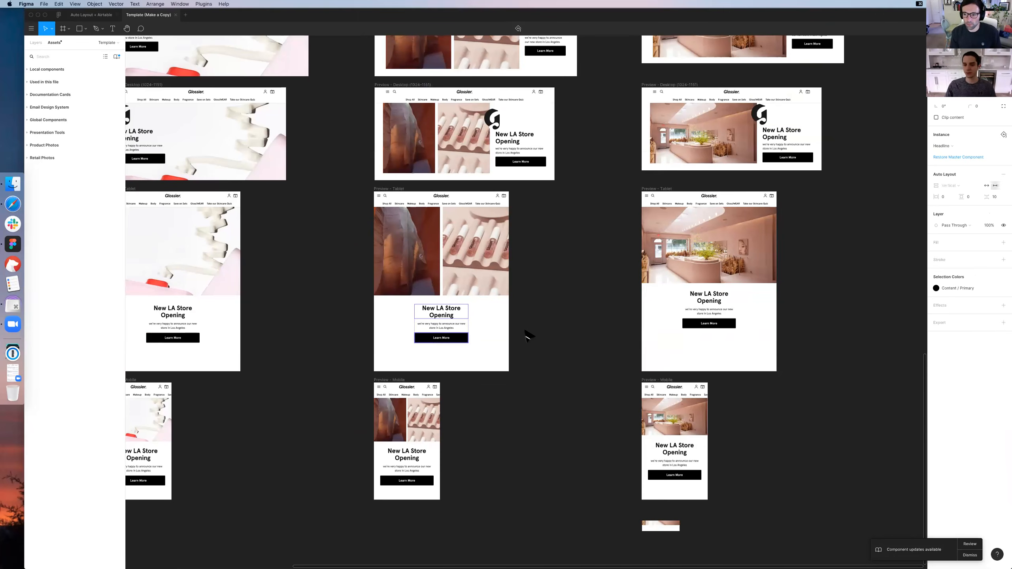
{"action": "key", "text": "Escape"}
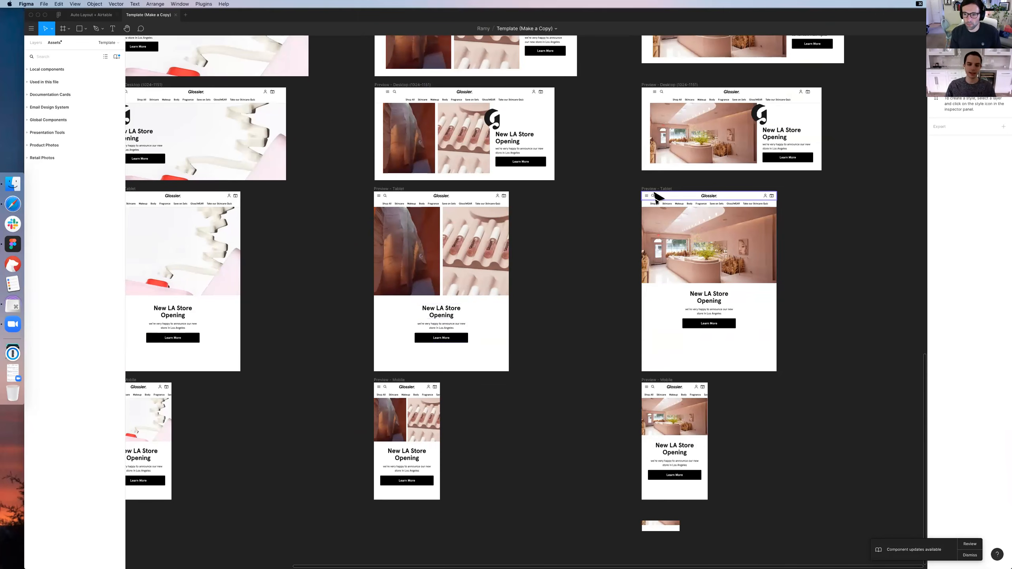
{"action": "scroll", "coordinate": [455, 321], "scroll_direction": "left", "scroll_amount": 3}
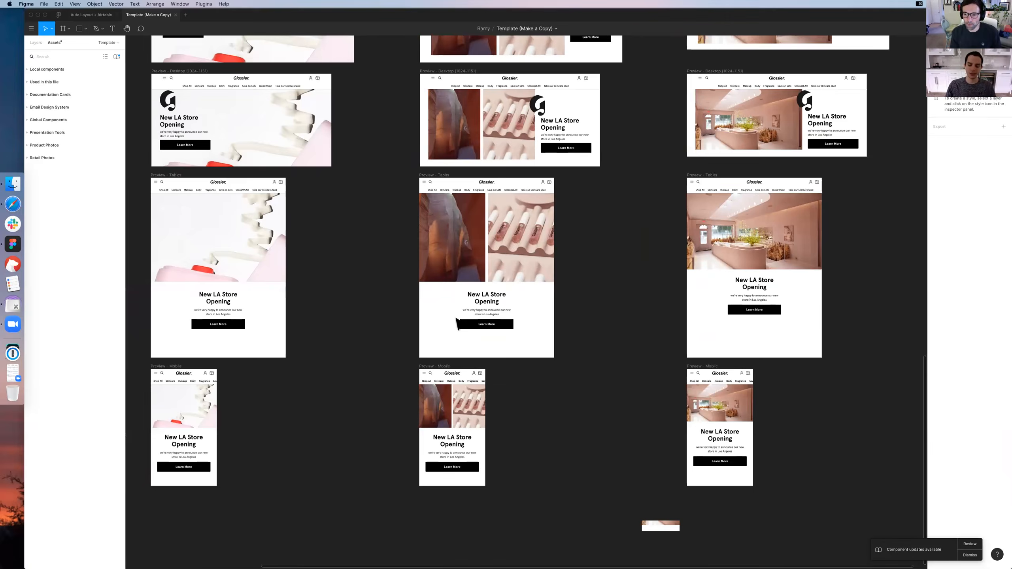
{"action": "key", "text": "super+equal"}
{"action": "key", "text": "super+equal"}
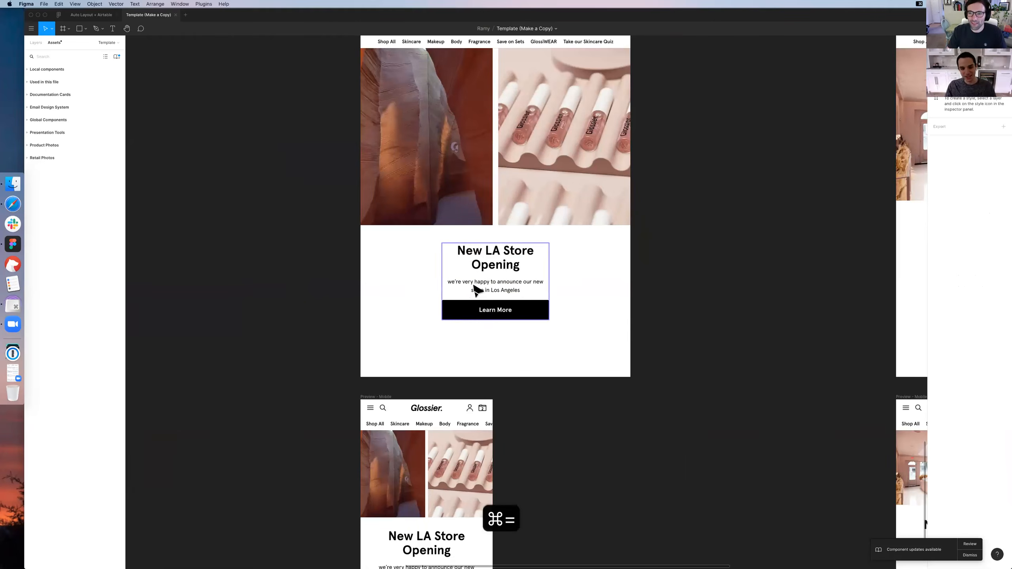
Inspect the subheader in the 2 Images Tablet preview, the adjacent 1 Image / Video previews and the overall template layout
{"action": "left_click", "coordinate": [476, 289]}
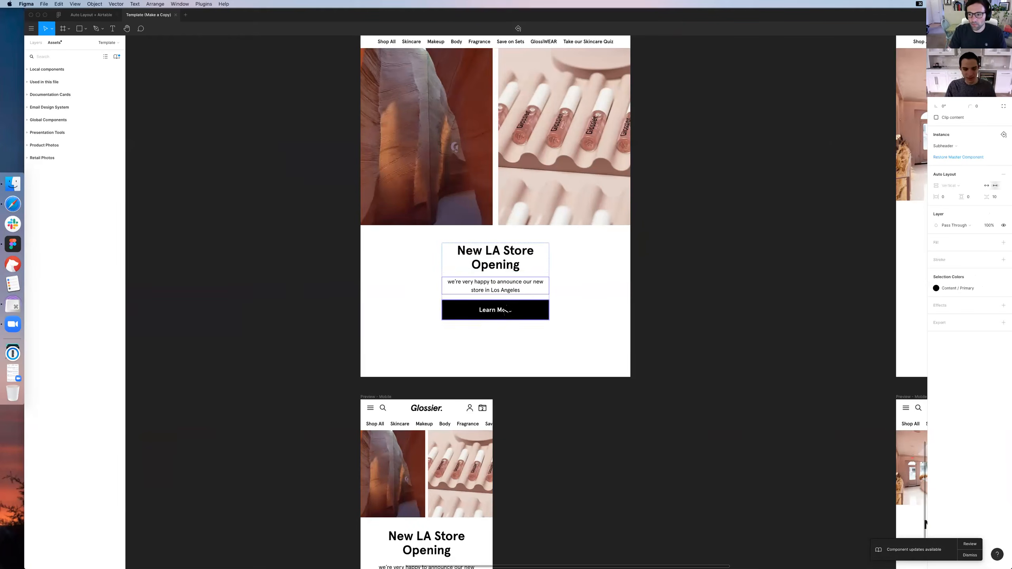
{"action": "scroll", "coordinate": [506, 307], "scroll_direction": "down", "scroll_amount": 5}
{"action": "scroll", "coordinate": [536, 131], "scroll_direction": "up", "scroll_amount": 2}
{"action": "scroll", "coordinate": [598, 135], "scroll_direction": "right", "scroll_amount": 8}
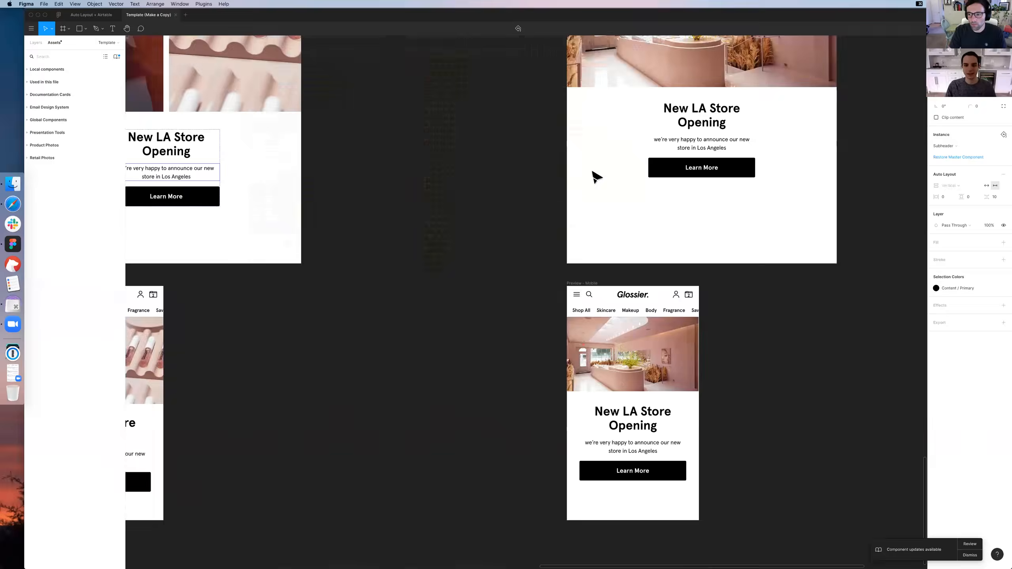
{"action": "key", "text": "super+minus"}
{"action": "key", "text": "super+minus"}
{"action": "scroll", "coordinate": [594, 177], "scroll_direction": "up", "scroll_amount": 10}
{"action": "scroll", "coordinate": [592, 179], "scroll_direction": "down", "scroll_amount": 2}
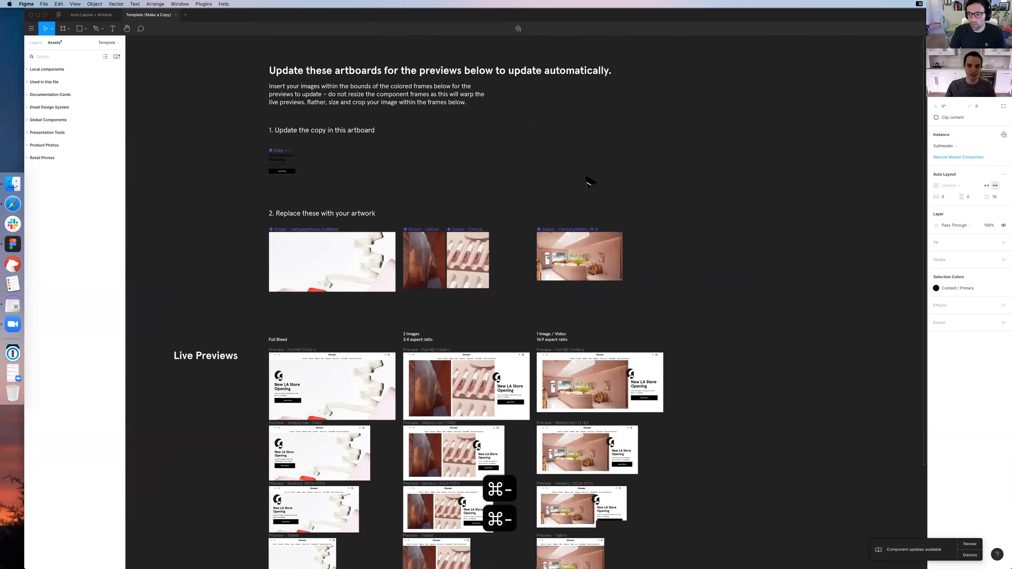
{"action": "scroll", "coordinate": [558, 233], "scroll_direction": "down", "scroll_amount": 3}
{"action": "scroll", "coordinate": [554, 233], "scroll_direction": "down", "scroll_amount": 2}
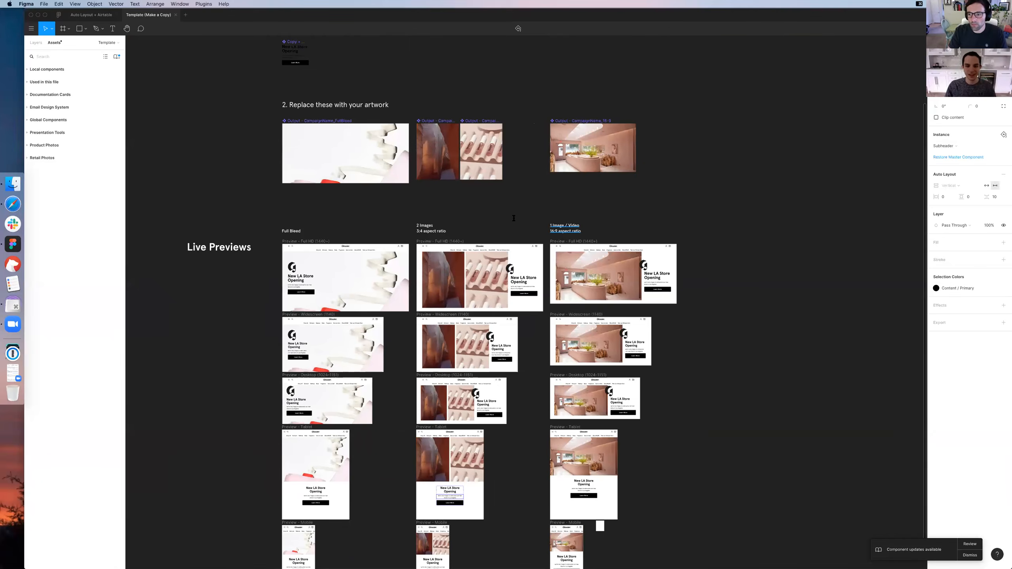
Try overriding the headline in the 2 Images Full HD preview with "Our Los Angeles Store"
{"action": "key", "text": "super+equal"}
{"action": "key", "text": "super+equal"}
{"action": "key", "text": "Return"}
{"action": "key", "text": "super+a"}
{"action": "type", "text": "Our "}
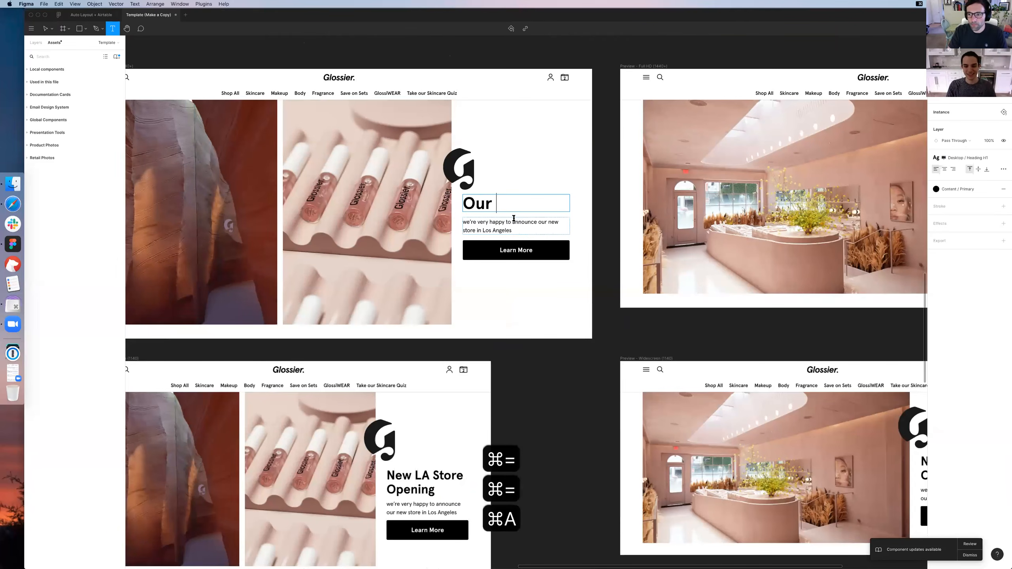
{"action": "type", "text": "Los Angele"}
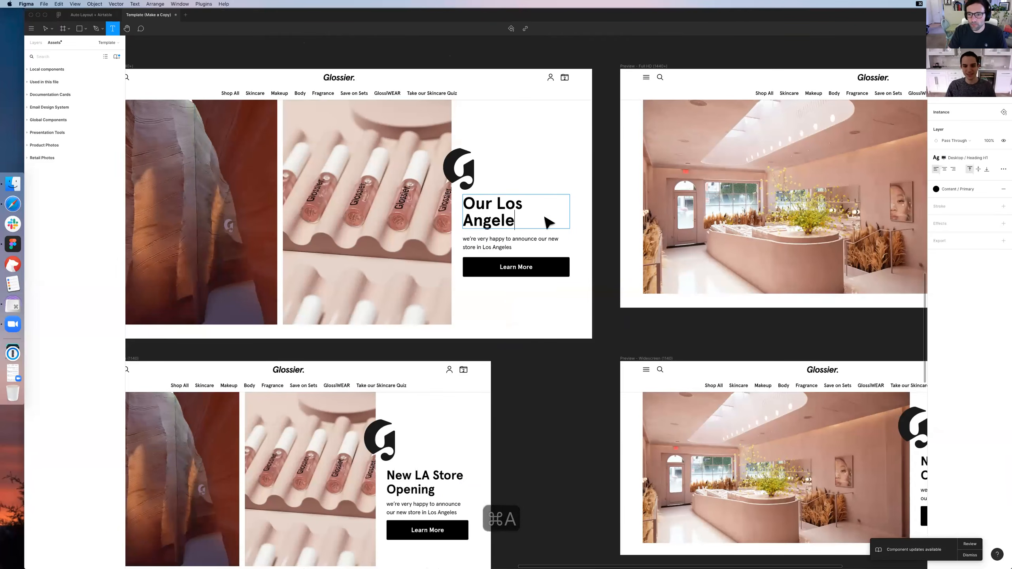
{"action": "type", "text": "s Store"}
{"action": "key", "text": "Escape"}
{"action": "double_click", "coordinate": [534, 205]}
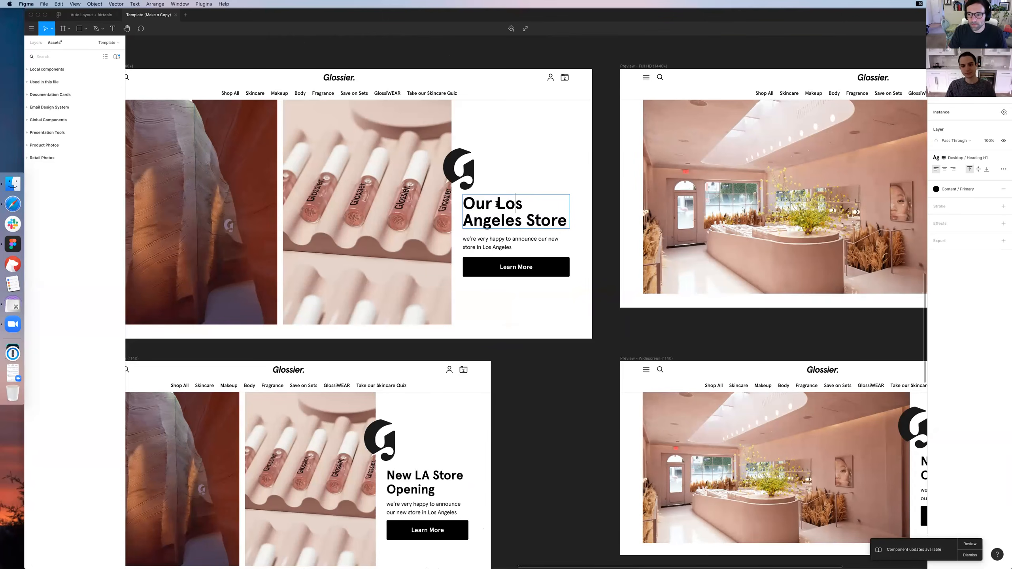
Undo the headline override in the 2 Images Full HD preview
{"action": "key", "text": "super+z"}
{"action": "key", "text": "super+z"}
{"action": "key", "text": "super+z"}
{"action": "key", "text": "super+z"}
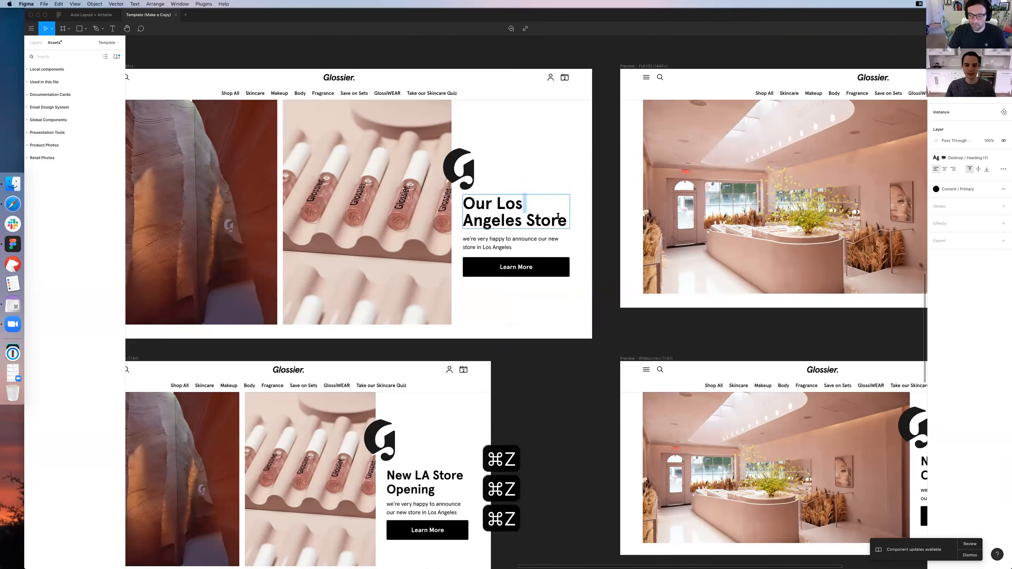
{"action": "key", "text": "super+z"}
{"action": "key", "text": "super+z"}
{"action": "key", "text": "super+z"}
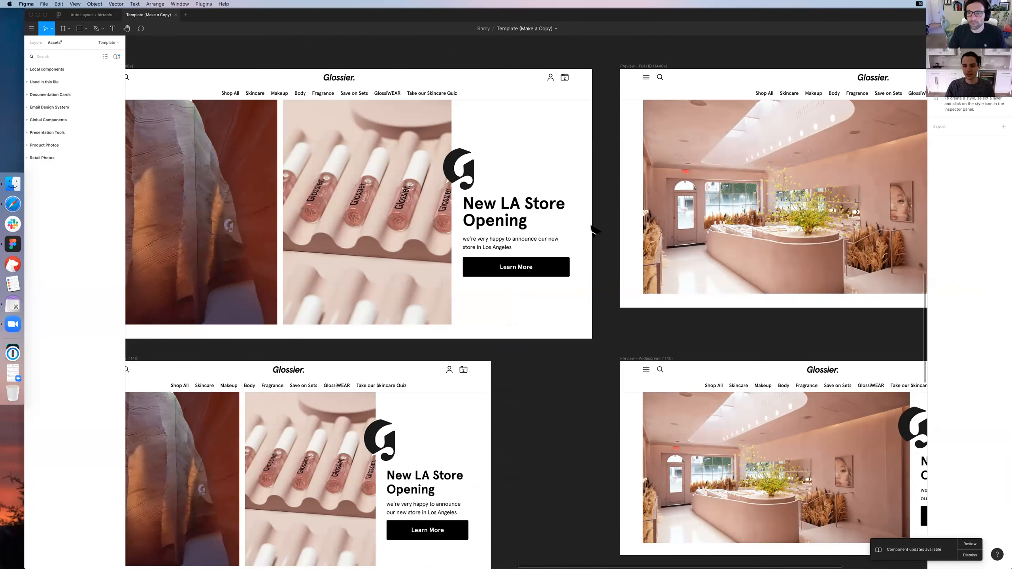
Review the shared copy across the Full Bleed, 2 Images and 1 Image / Video previews from Full HD to mobile
{"action": "key", "text": "super+minus"}
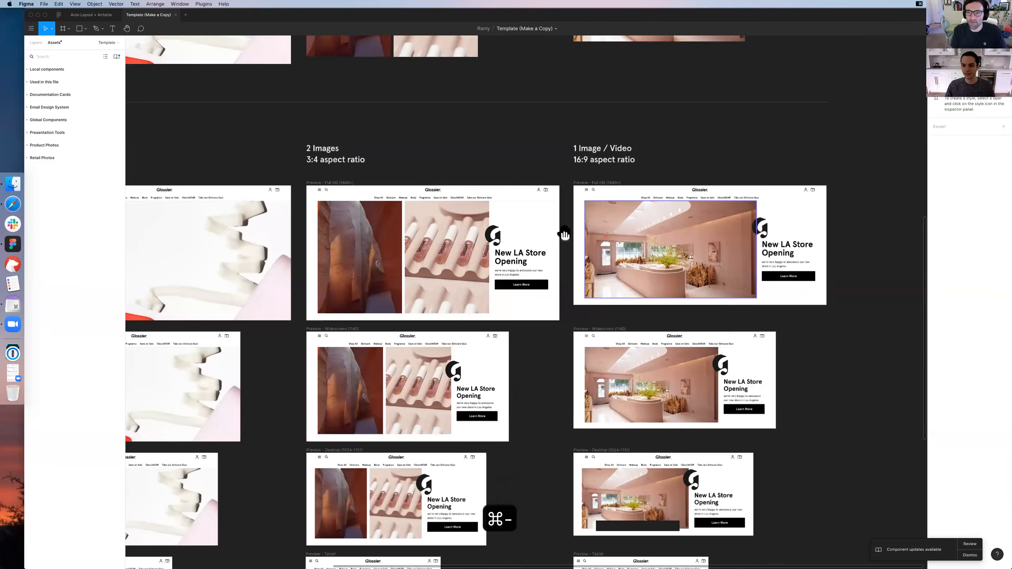
{"action": "scroll", "coordinate": [569, 238], "scroll_direction": "down", "scroll_amount": 5}
{"action": "scroll", "coordinate": [566, 236], "scroll_direction": "down", "scroll_amount": 2}
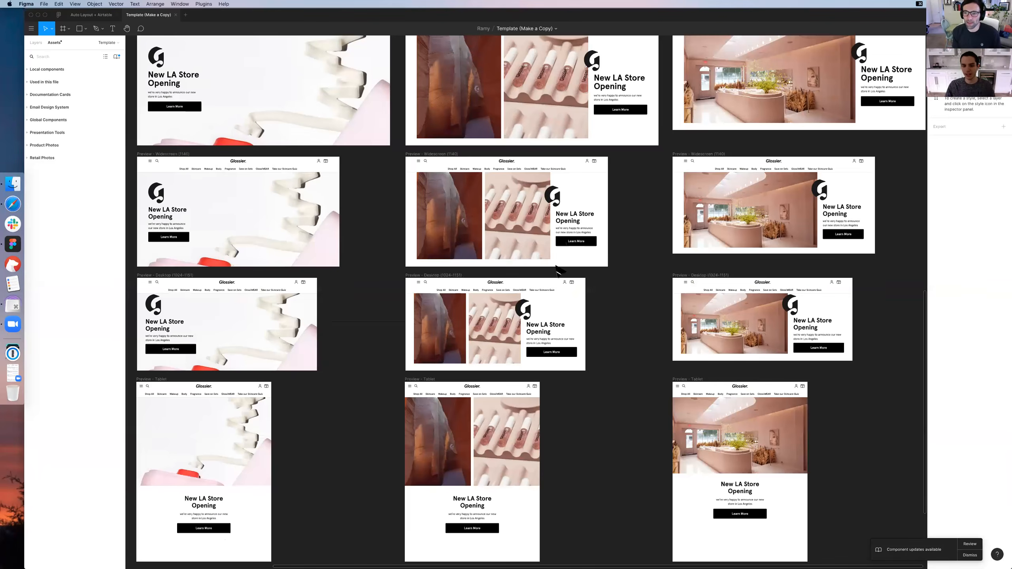
{"action": "scroll", "coordinate": [624, 266], "scroll_direction": "down", "scroll_amount": 3}
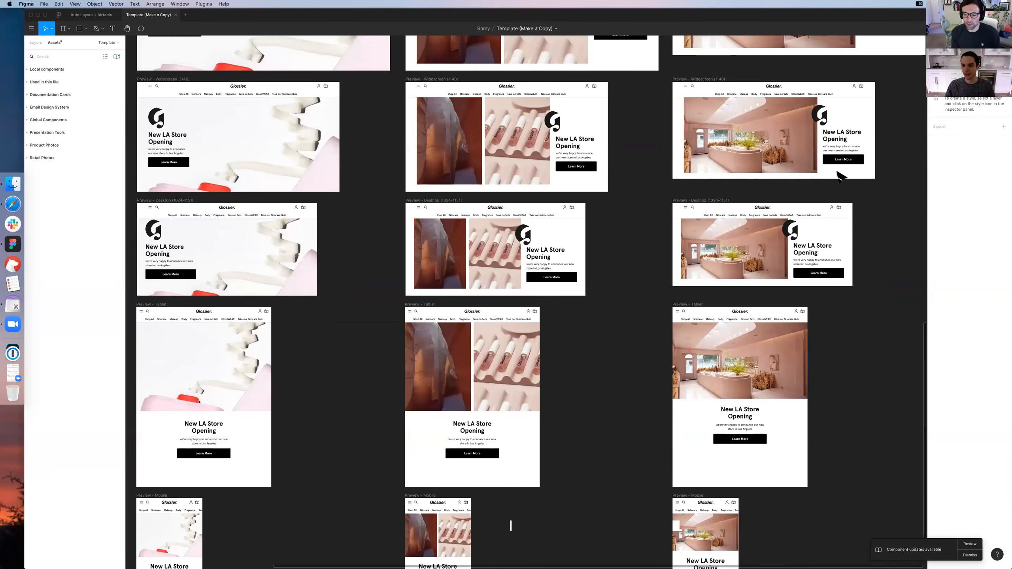
{"action": "scroll", "coordinate": [839, 176], "scroll_direction": "up", "scroll_amount": 2}
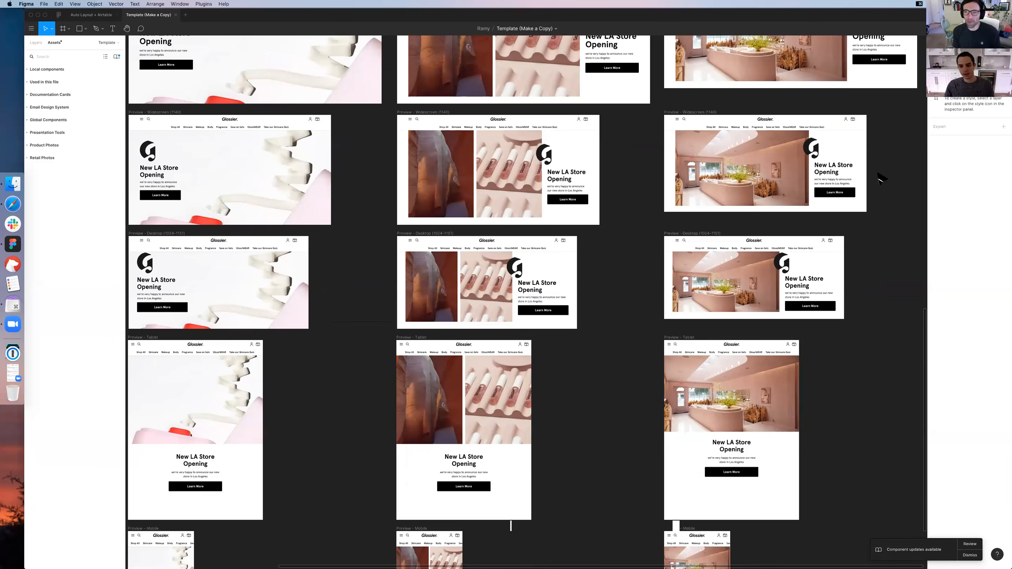
{"action": "scroll", "coordinate": [873, 183], "scroll_direction": "up", "scroll_amount": 6}
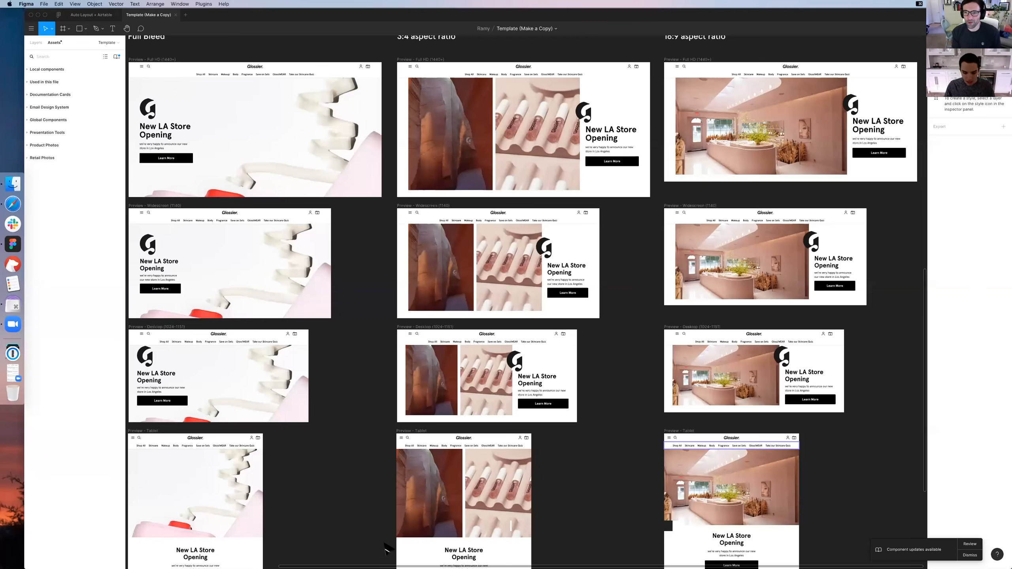
{"action": "left_click", "coordinate": [910, 4]}
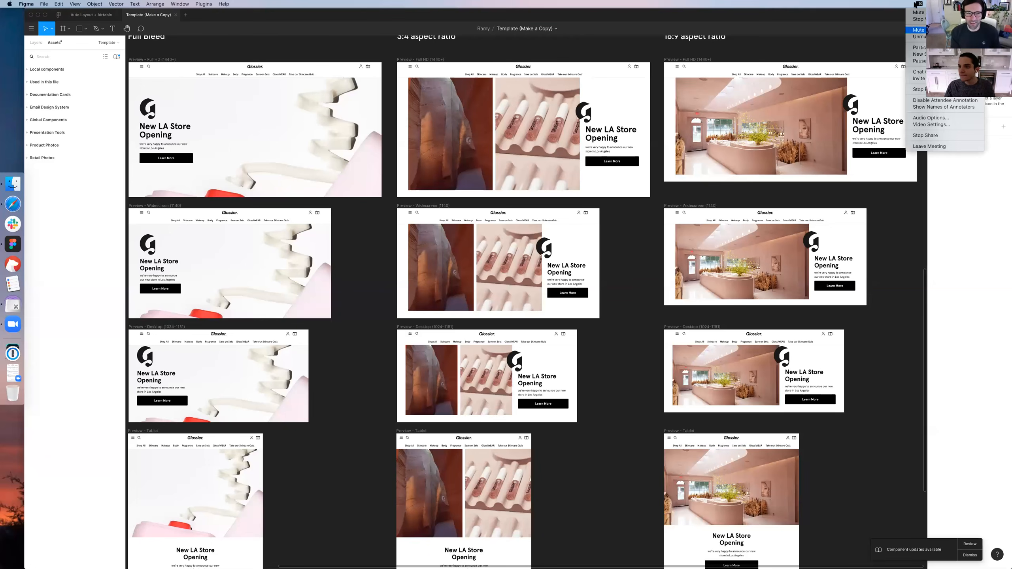
{"action": "left_click", "coordinate": [902, 31]}
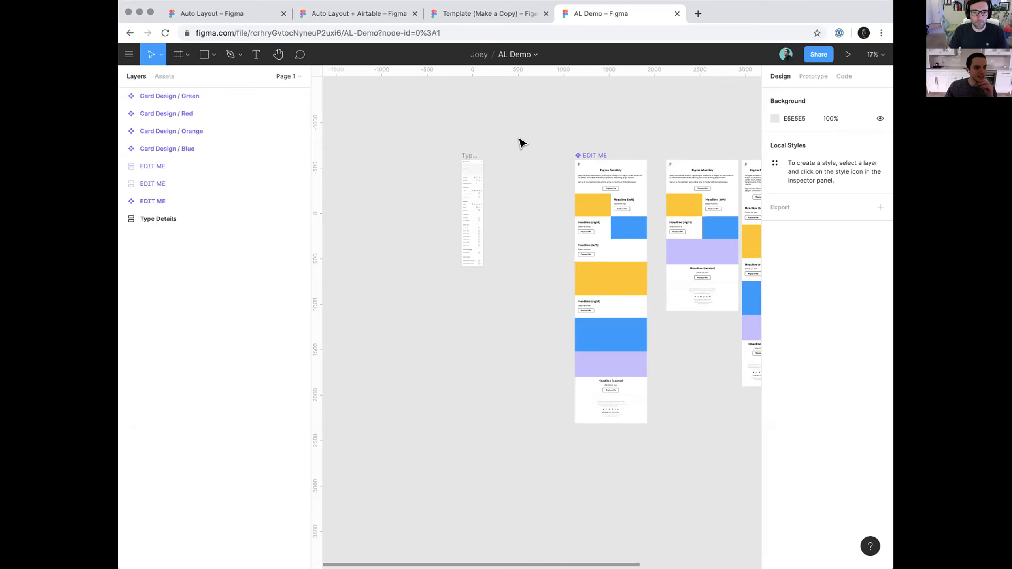
Select the Type Details frame in the AL Demo file and examine its stacked option sections and Auto Layout settings
{"action": "scroll", "coordinate": [519, 138], "scroll_direction": "up", "scroll_amount": 5}
{"action": "left_click_drag", "start_coordinate": [503, 201], "coordinate": [643, 169]}
{"action": "scroll", "coordinate": [580, 194], "scroll_direction": "up", "scroll_amount": 3}
{"action": "left_click_drag", "start_coordinate": [650, 211], "coordinate": [638, 187]}
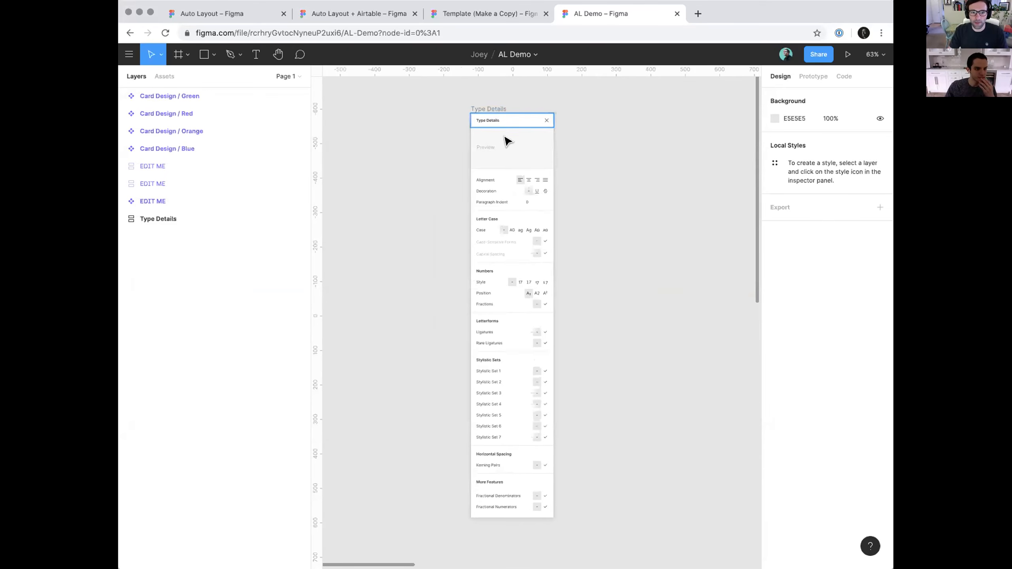
{"action": "left_click", "coordinate": [490, 113]}
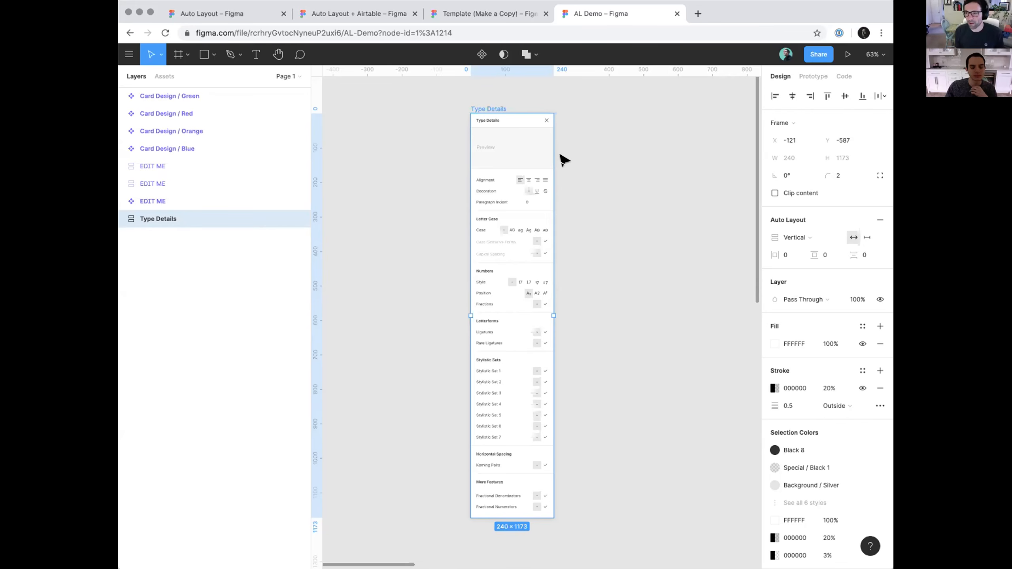
{"action": "scroll", "coordinate": [558, 162], "scroll_direction": "up", "scroll_amount": 5}
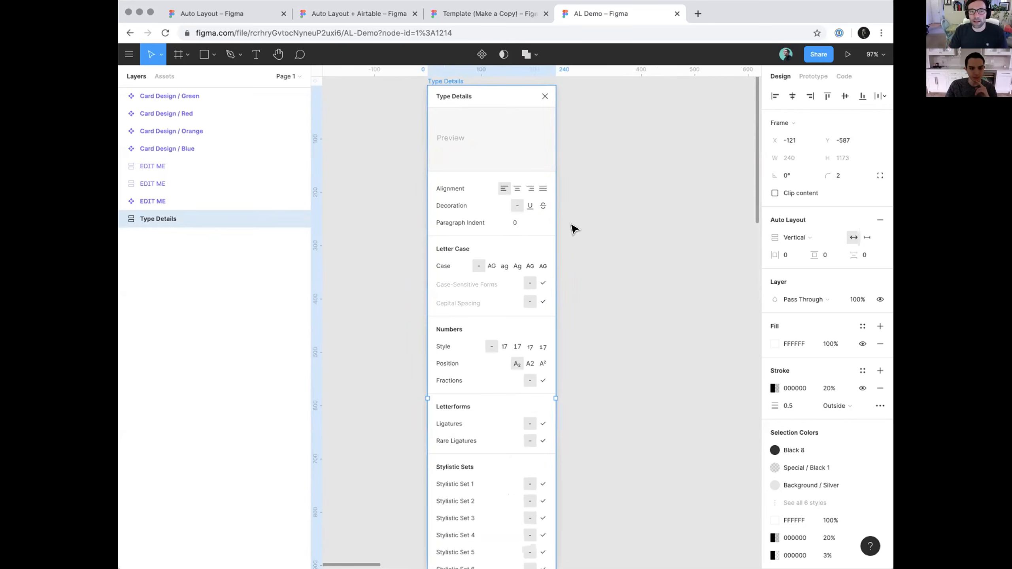
{"action": "scroll", "coordinate": [573, 229], "scroll_direction": "down", "scroll_amount": 3}
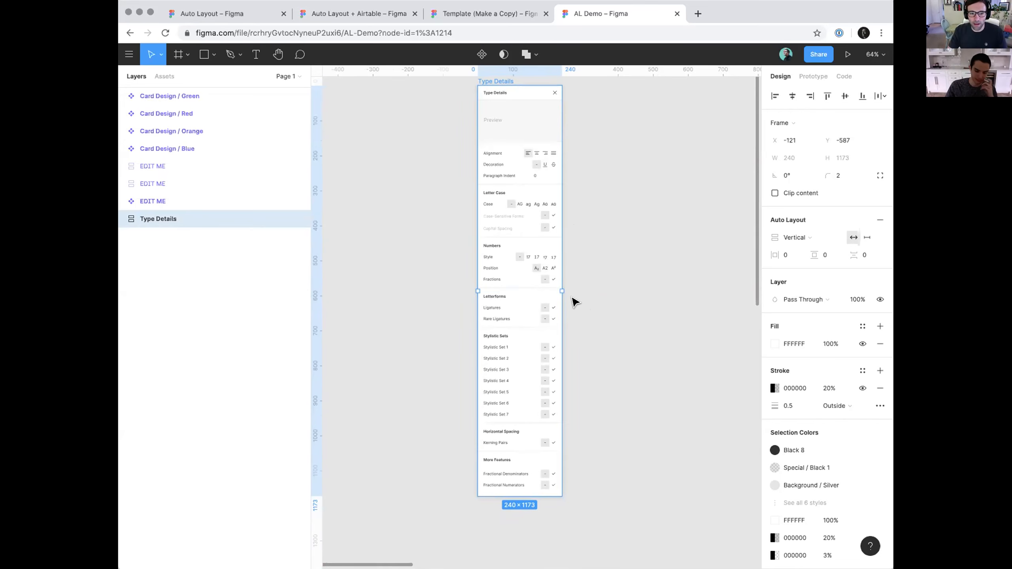
{"action": "scroll", "coordinate": [574, 203], "scroll_direction": "up", "scroll_amount": 5}
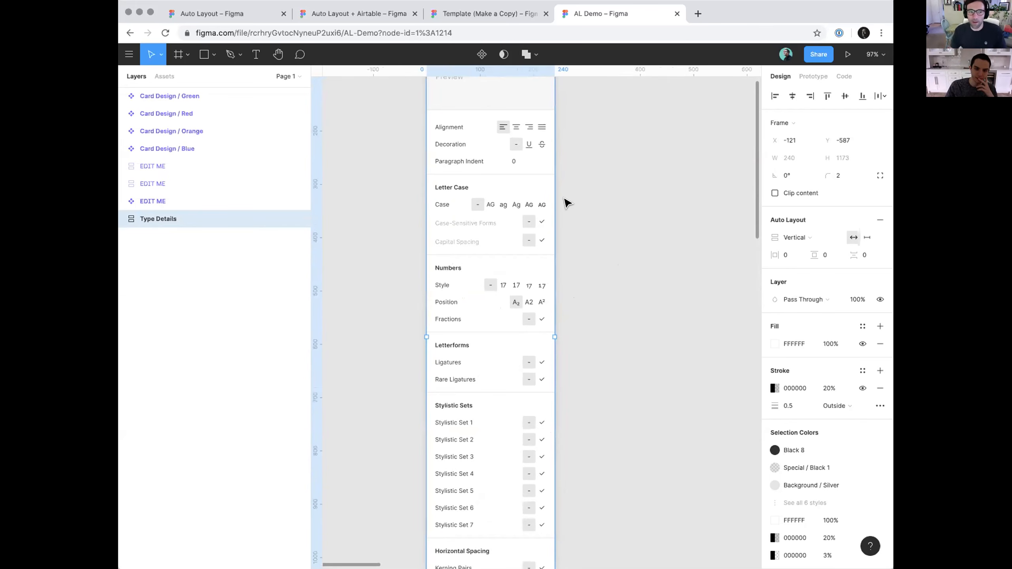
{"action": "scroll", "coordinate": [599, 226], "scroll_direction": "down", "scroll_amount": 4}
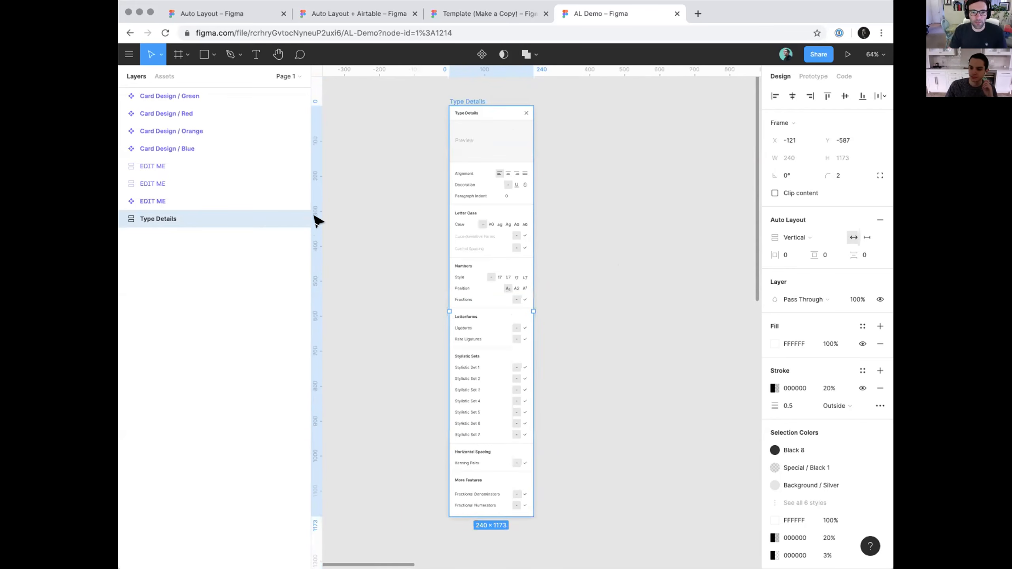
Turn the Type Details frame into a component and place an instance of it beside the master
{"action": "left_click_drag", "start_coordinate": [475, 195], "coordinate": [601, 195]}
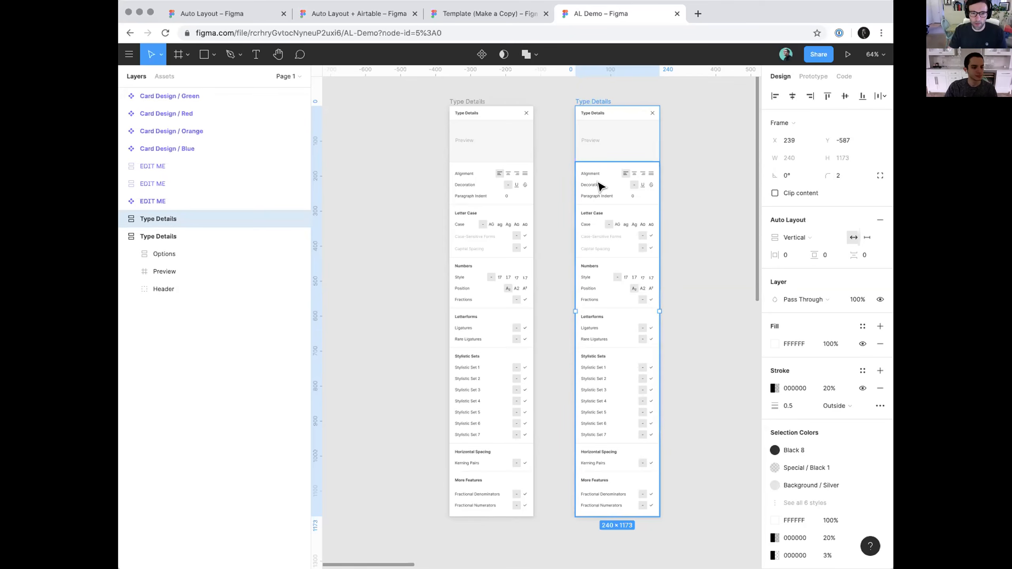
{"action": "key", "text": "Delete"}
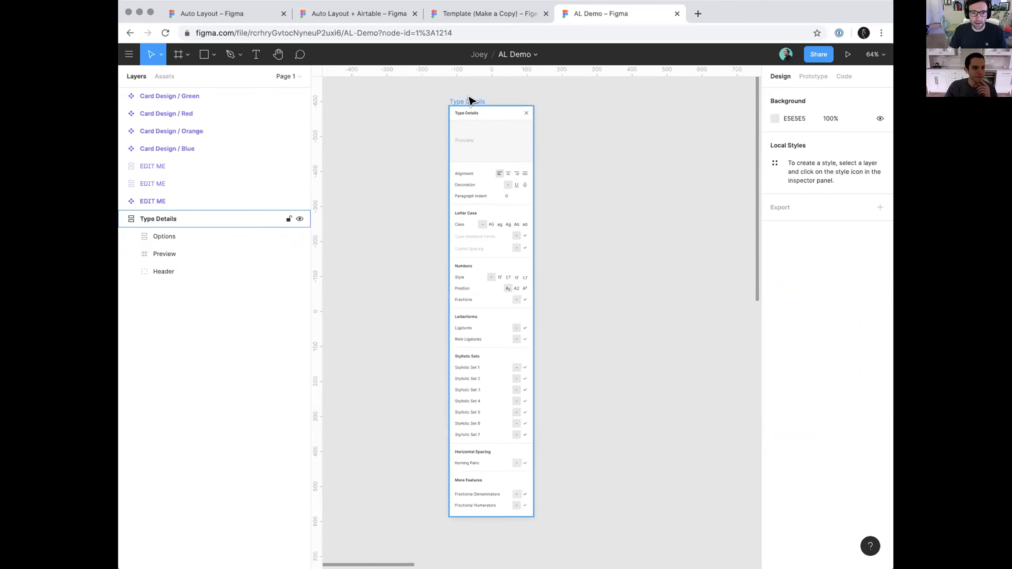
{"action": "left_click", "coordinate": [470, 102]}
{"action": "right_click", "coordinate": [470, 102]}
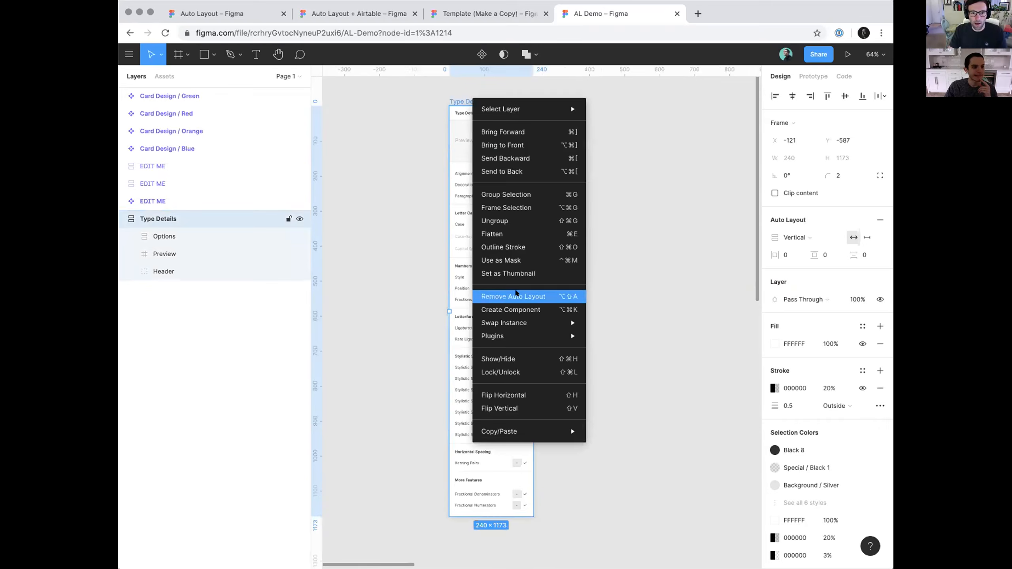
{"action": "left_click", "coordinate": [517, 292]}
{"action": "key", "text": "ctrl+d"}
{"action": "scroll", "coordinate": [442, 161], "scroll_direction": "right", "scroll_amount": 2}
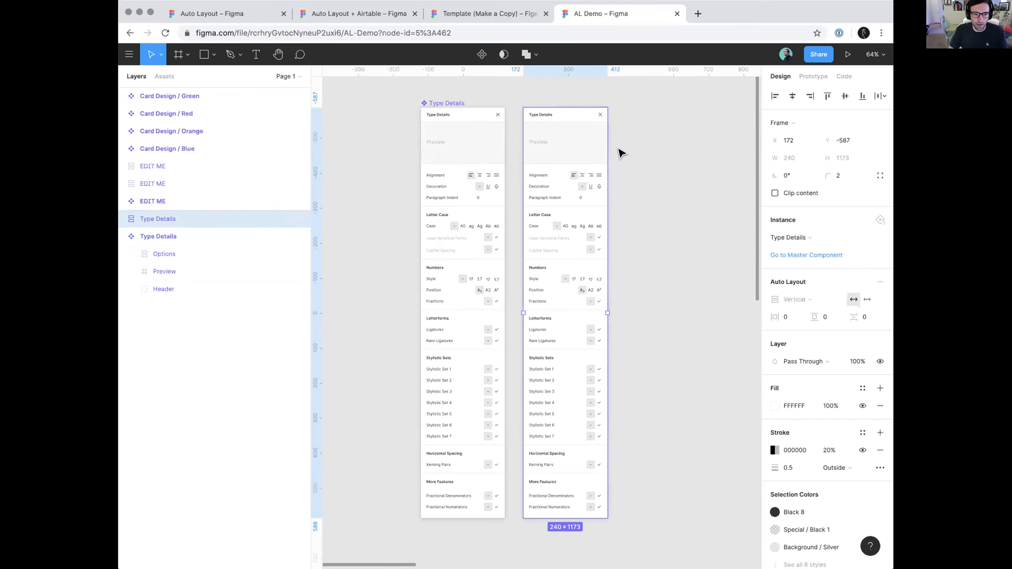
Hide the Stylistic Set 3 to 7 rows inside the Type Details instance
{"action": "key", "text": "Return"}
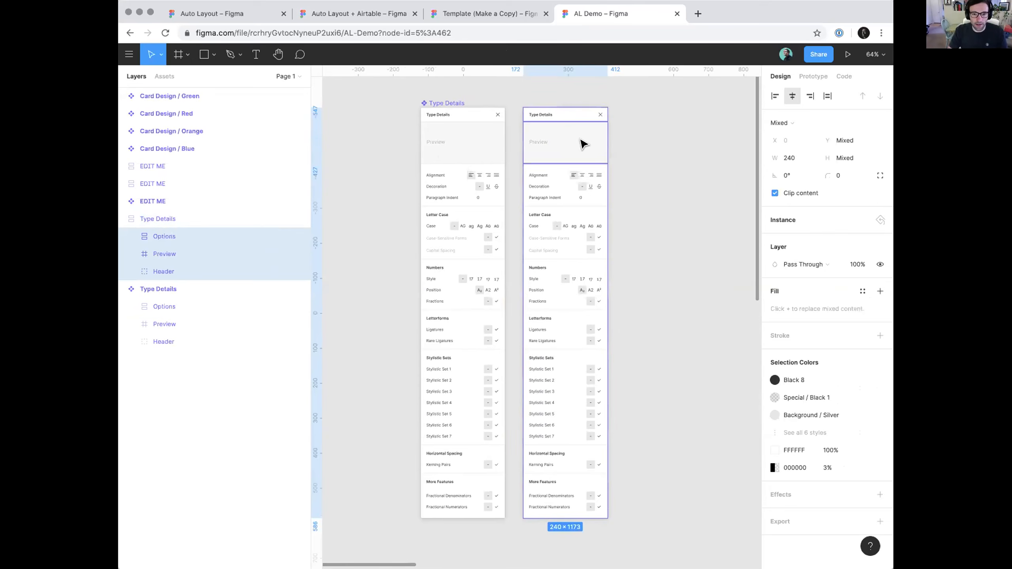
{"action": "double_click", "coordinate": [570, 174]}
{"action": "scroll", "coordinate": [572, 174], "scroll_direction": "up", "scroll_amount": 5}
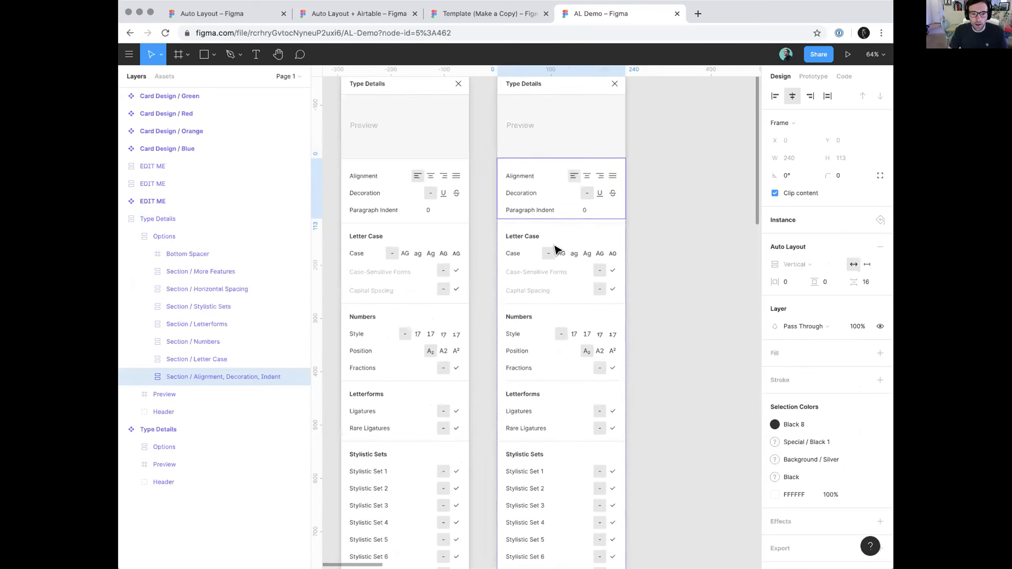
{"action": "double_click", "coordinate": [528, 254]}
{"action": "left_click", "coordinate": [529, 257]}
{"action": "scroll", "coordinate": [540, 379], "scroll_direction": "down", "scroll_amount": 3}
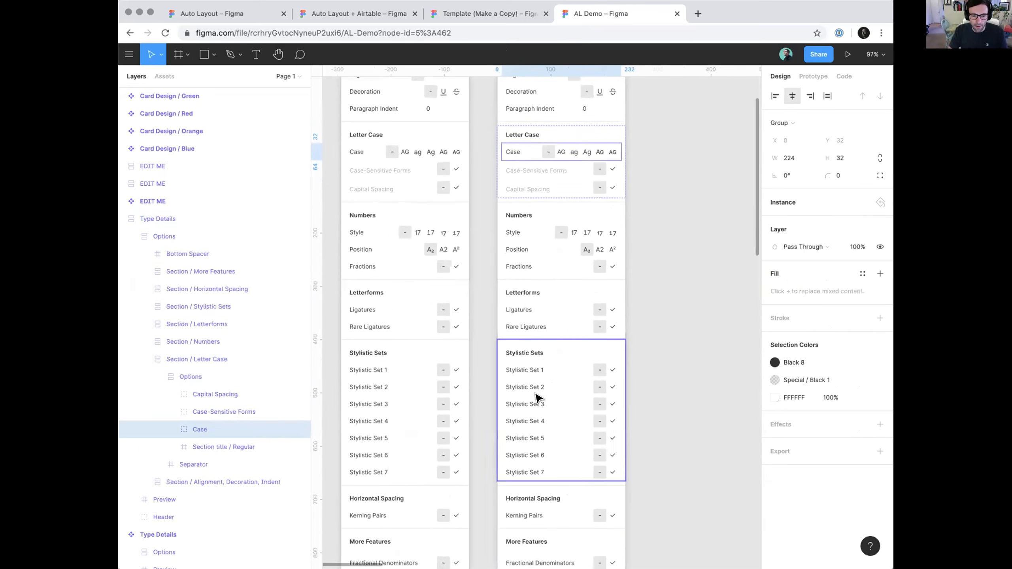
{"action": "left_click", "coordinate": [536, 404]}
{"action": "double_click", "coordinate": [536, 404]}
{"action": "double_click", "coordinate": [538, 405]}
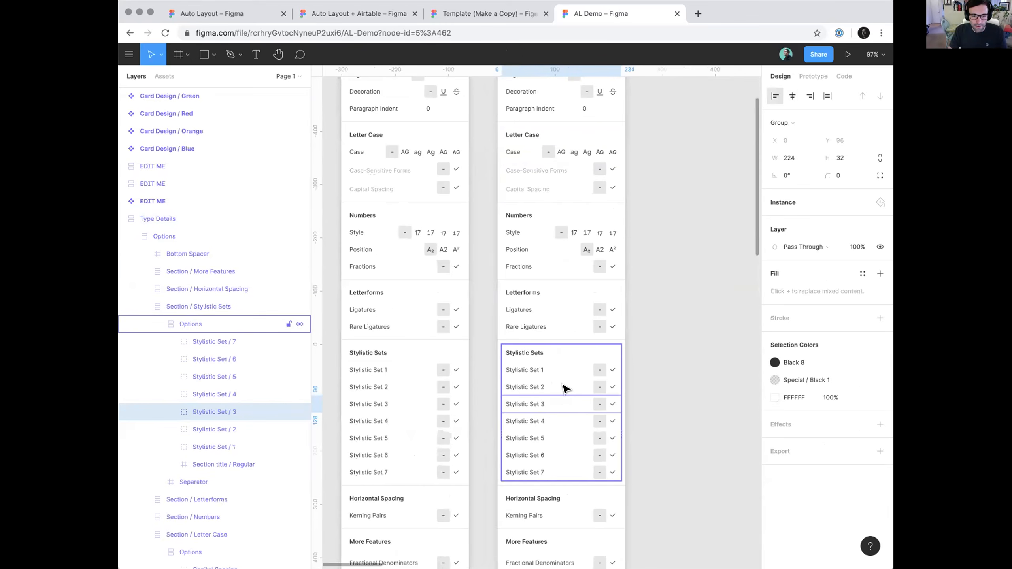
{"action": "left_click", "coordinate": [234, 344], "text": "shift"}
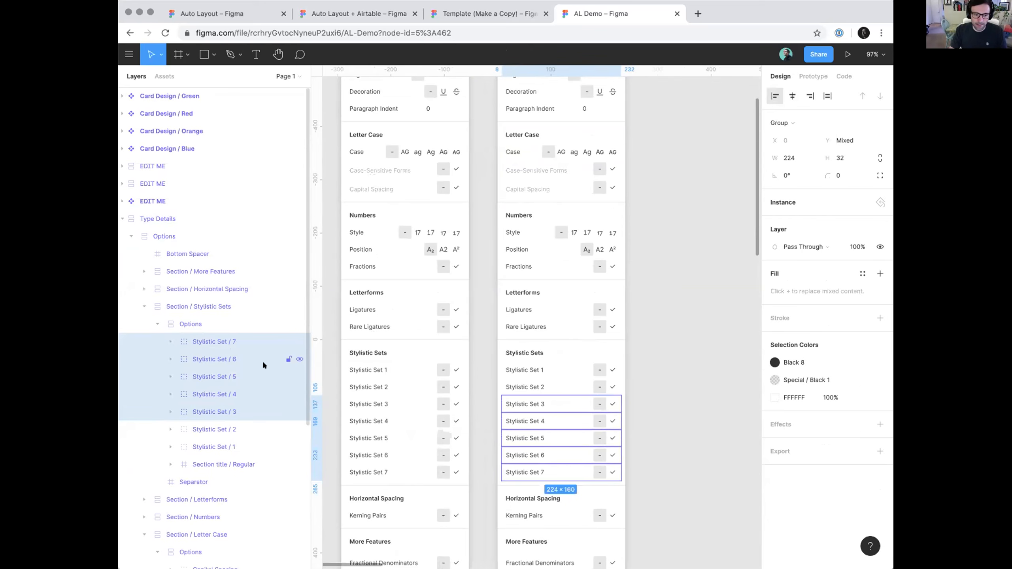
{"action": "key", "text": "super+shift+h"}
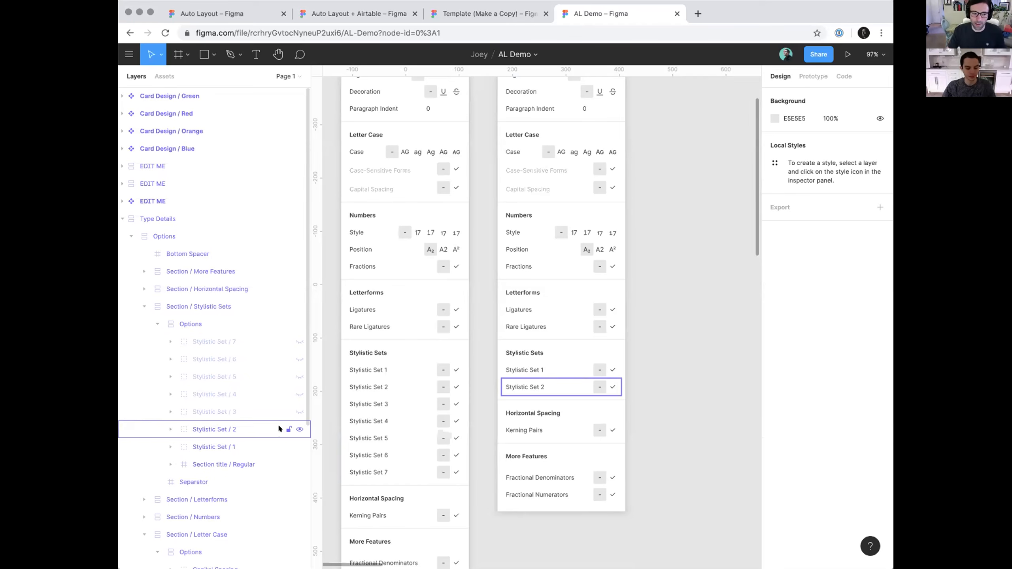
Show the hidden Stylistic Set 7, 6, 5, 4 and 3 rows of the Type Details instance
{"action": "left_click", "coordinate": [298, 342]}
{"action": "left_click", "coordinate": [299, 359]}
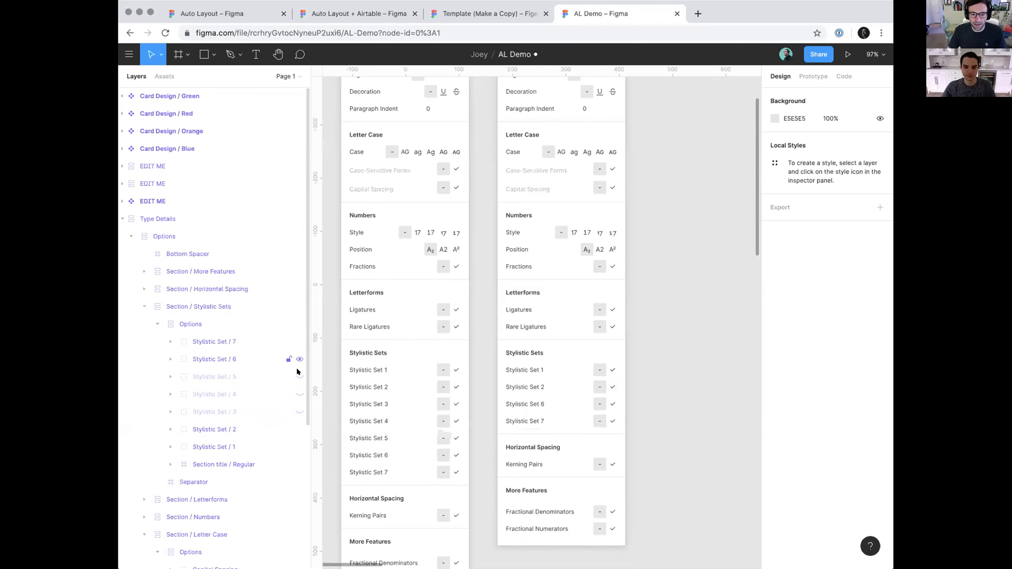
{"action": "left_click", "coordinate": [299, 377]}
{"action": "left_click", "coordinate": [300, 394]}
{"action": "left_click", "coordinate": [299, 412]}
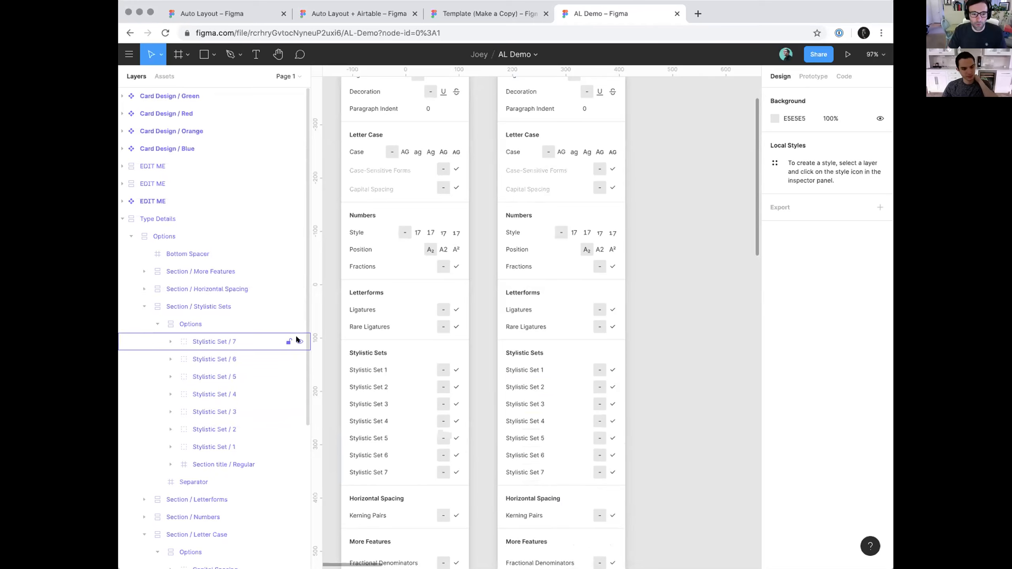
Hide Stylistic Set 7, 6, 5, 4 and 3 again in the Type Details instance
{"action": "left_click", "coordinate": [299, 341]}
{"action": "left_click", "coordinate": [300, 359]}
{"action": "left_click", "coordinate": [299, 377]}
{"action": "left_click", "coordinate": [299, 394]}
{"action": "left_click", "coordinate": [299, 412]}
{"action": "scroll", "coordinate": [638, 343], "scroll_direction": "down", "scroll_amount": 2}
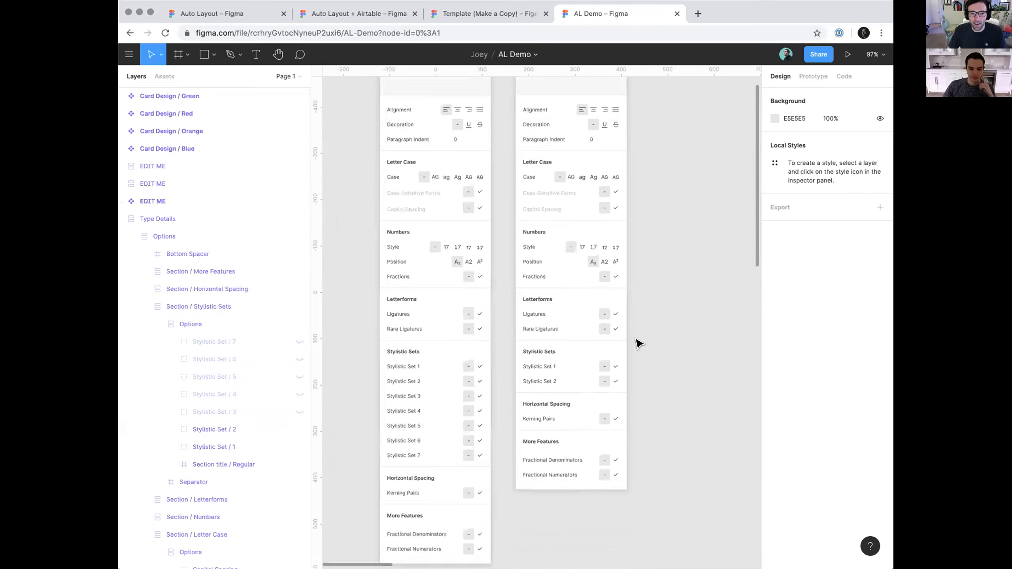
Bring both Type Details panels fully into view and select the instance to examine its Auto Layout settings
{"action": "scroll", "coordinate": [638, 343], "scroll_direction": "down", "scroll_amount": 3}
{"action": "left_click", "coordinate": [583, 192]}
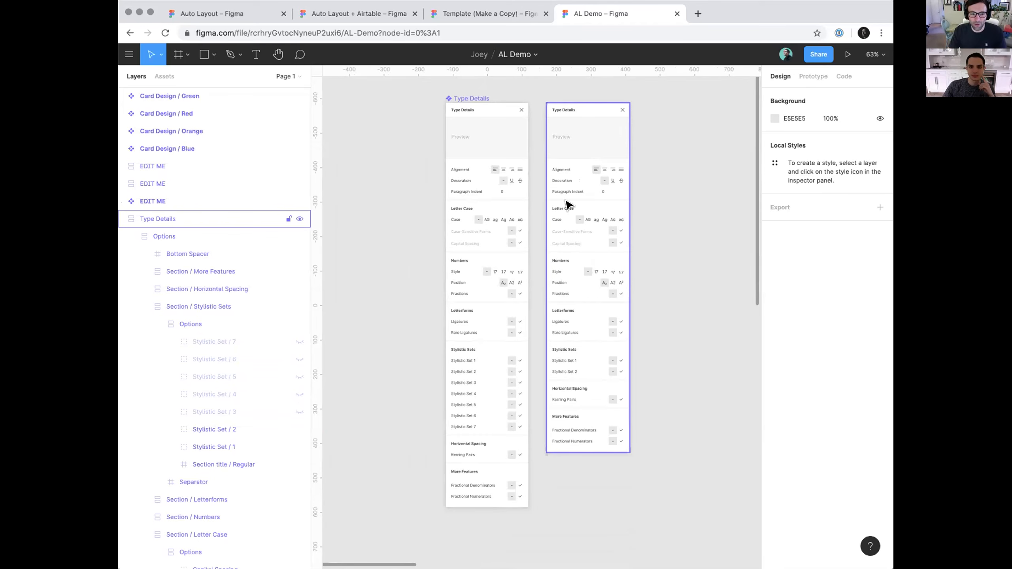
{"action": "left_click", "coordinate": [610, 197]}
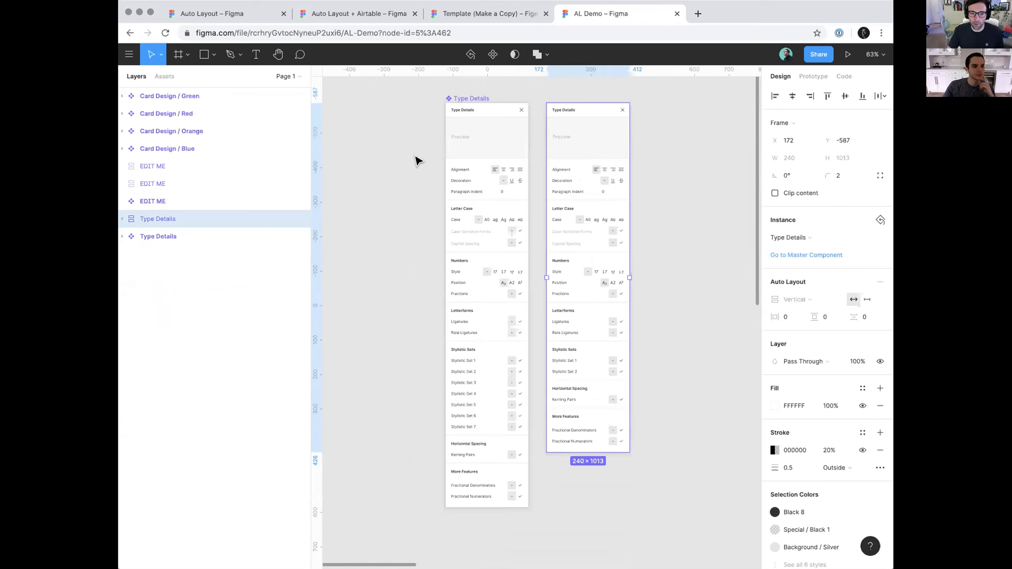
Hide the Options frame inside the Type Details master component and show it again
{"action": "left_click", "coordinate": [466, 110]}
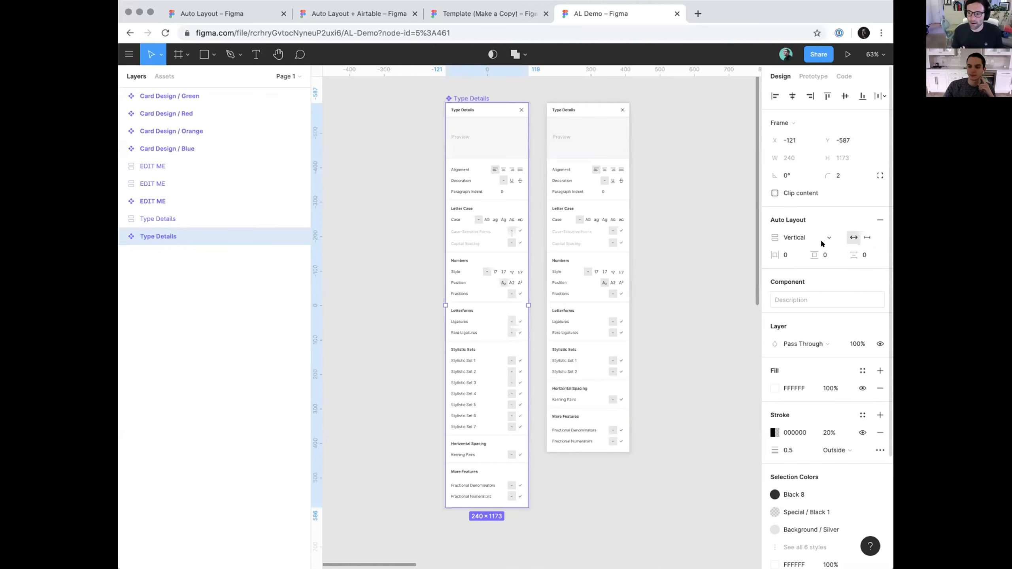
{"action": "left_click", "coordinate": [122, 236]}
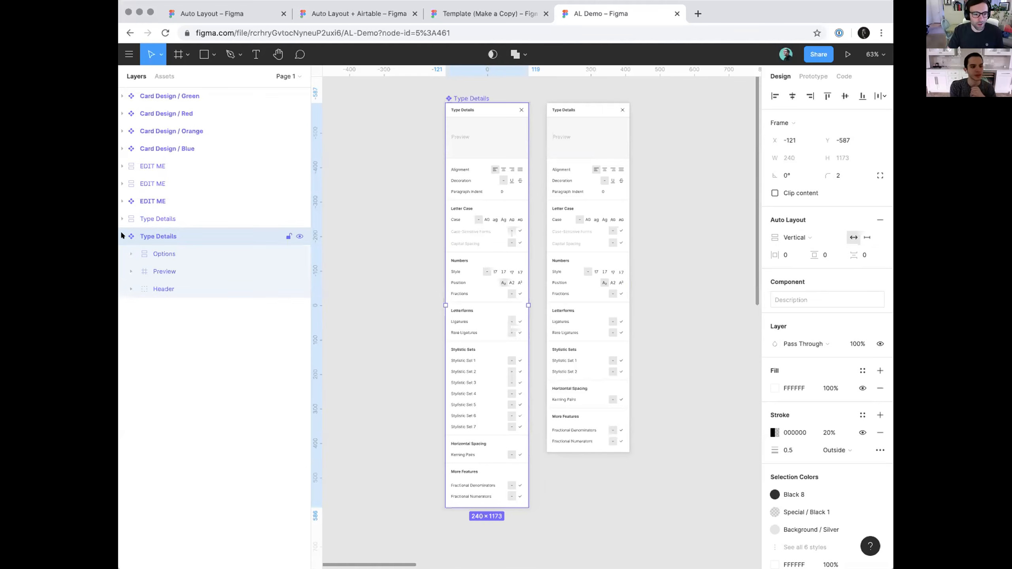
{"action": "left_click", "coordinate": [178, 251]}
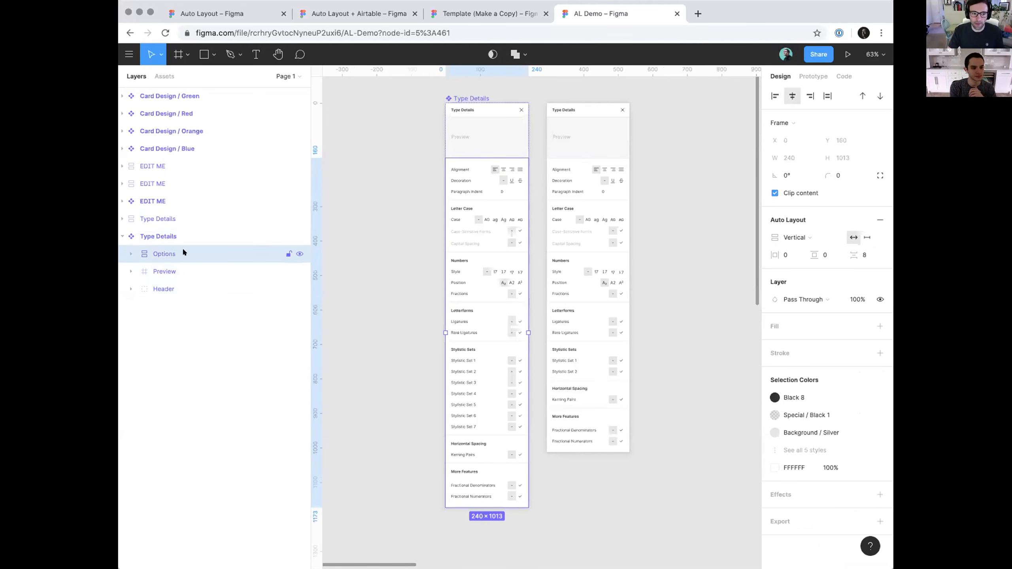
{"action": "left_click", "coordinate": [298, 251]}
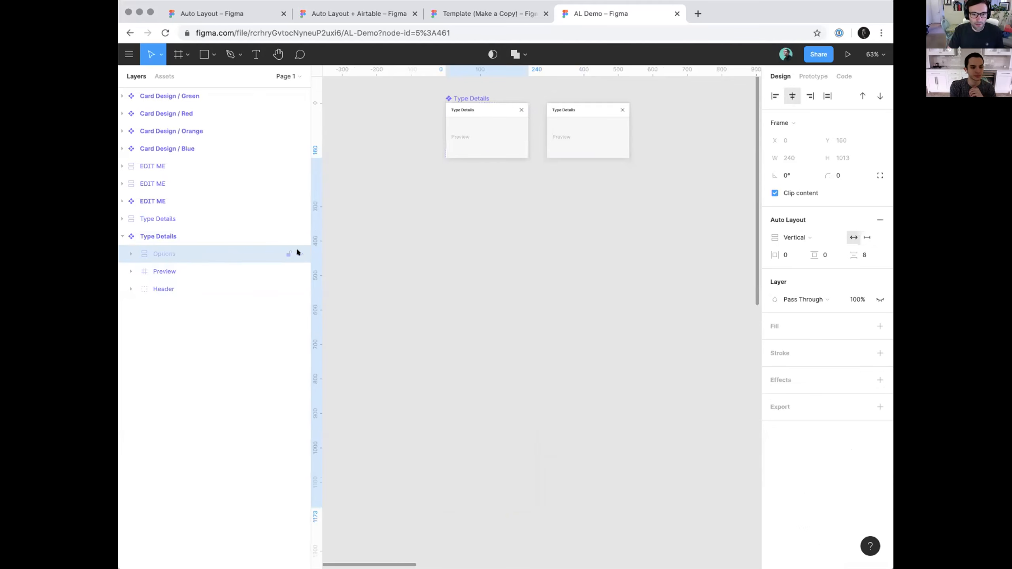
{"action": "left_click", "coordinate": [298, 253]}
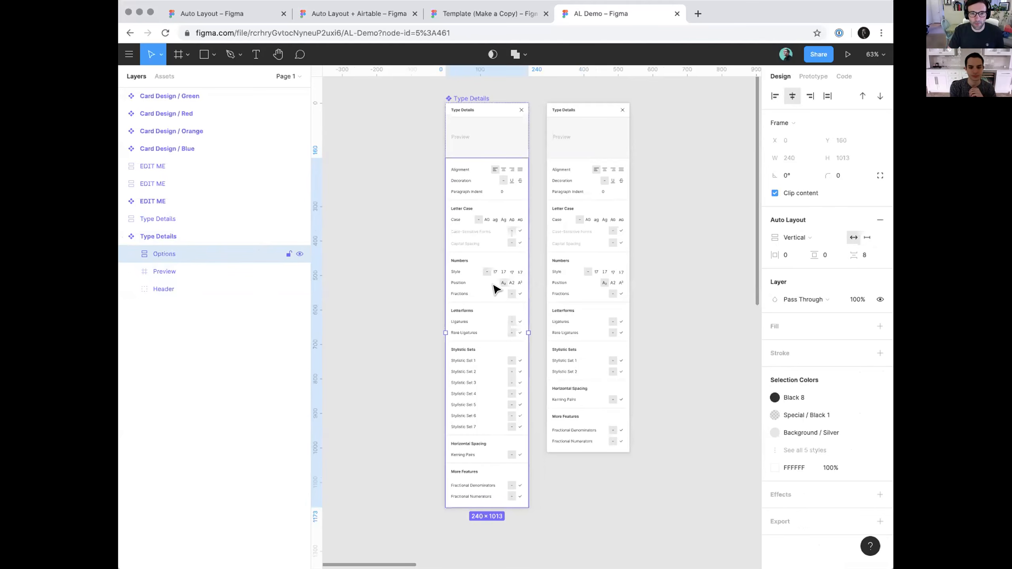
Examine the Preview and Header layers of the Type Details master component
{"action": "left_click", "coordinate": [491, 138]}
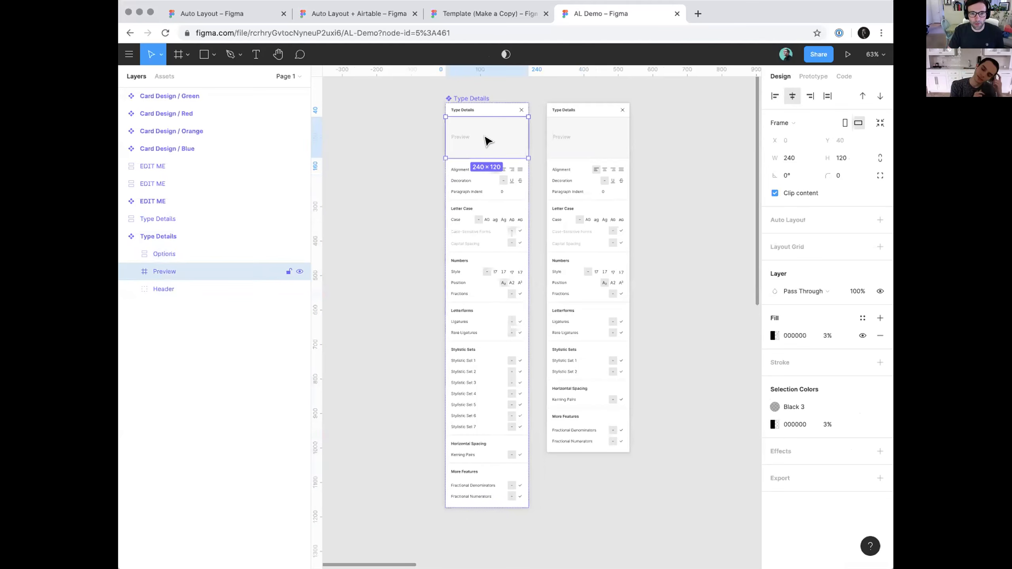
{"action": "left_click", "coordinate": [480, 109]}
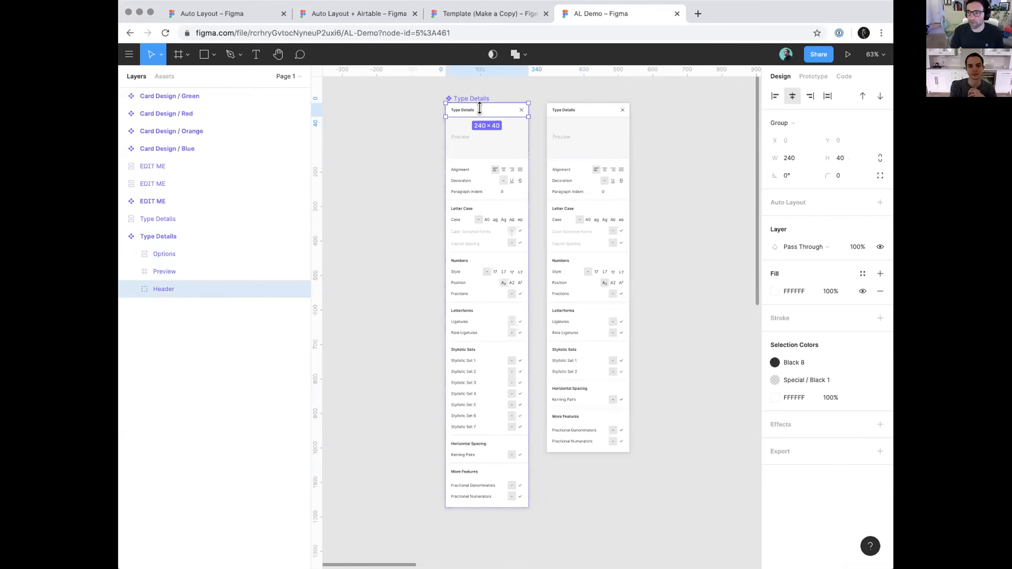
{"action": "left_click", "coordinate": [232, 270]}
{"action": "left_click", "coordinate": [223, 286]}
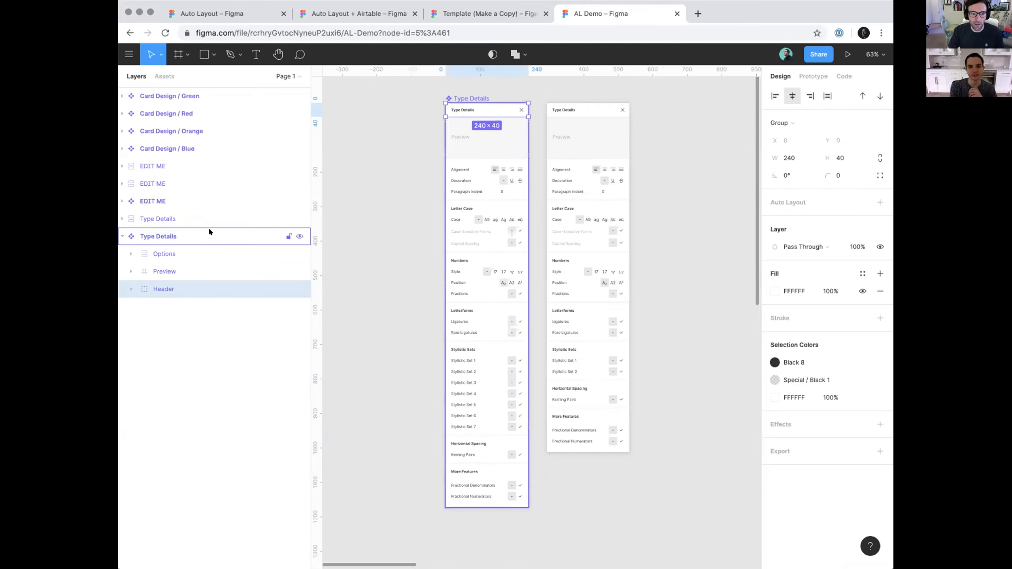
Expand the master's Options frame and examine its More Features and Numbers sections
{"action": "left_click", "coordinate": [186, 252]}
{"action": "left_click", "coordinate": [131, 253]}
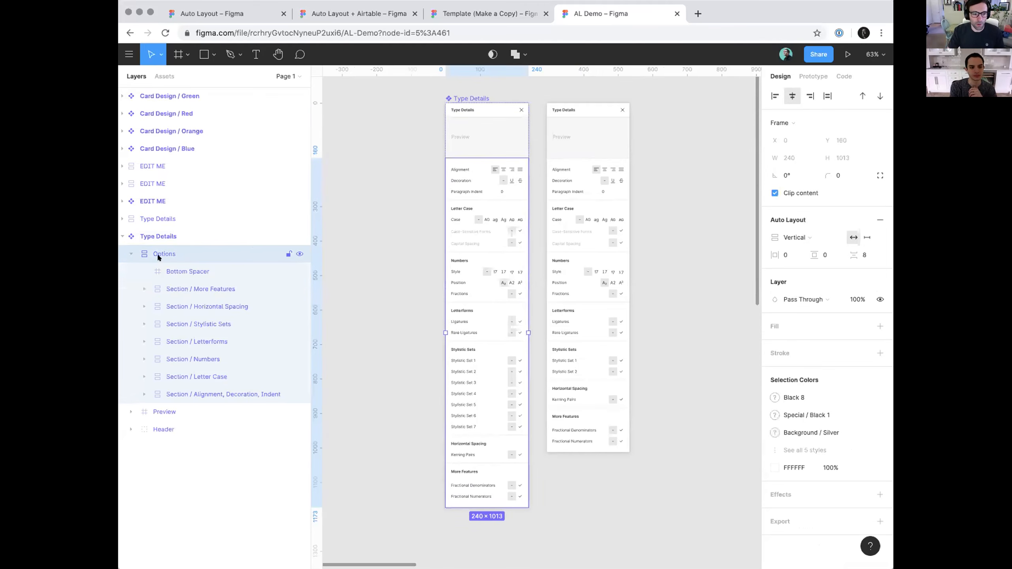
{"action": "left_click", "coordinate": [188, 287]}
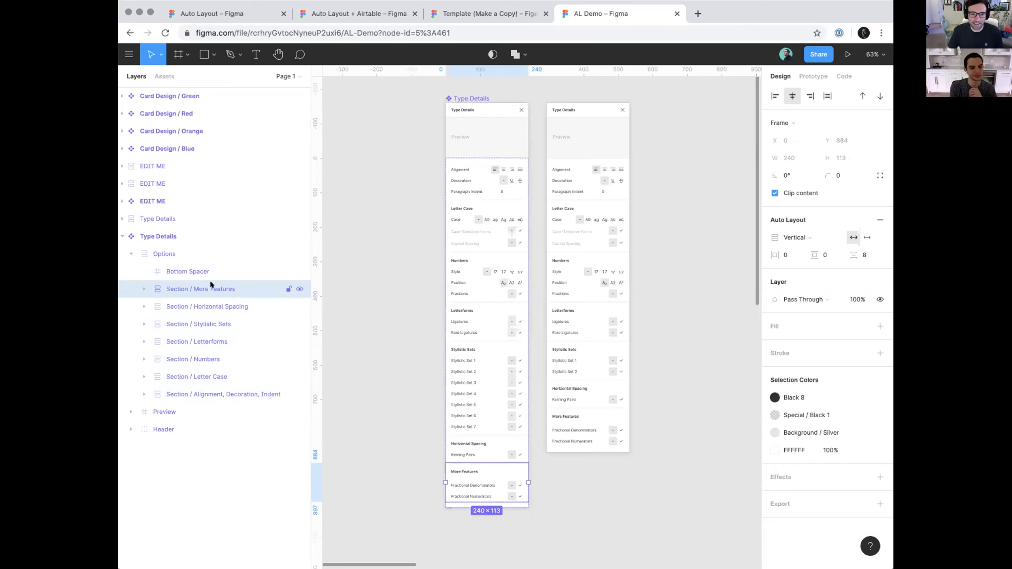
{"action": "left_click", "coordinate": [470, 280]}
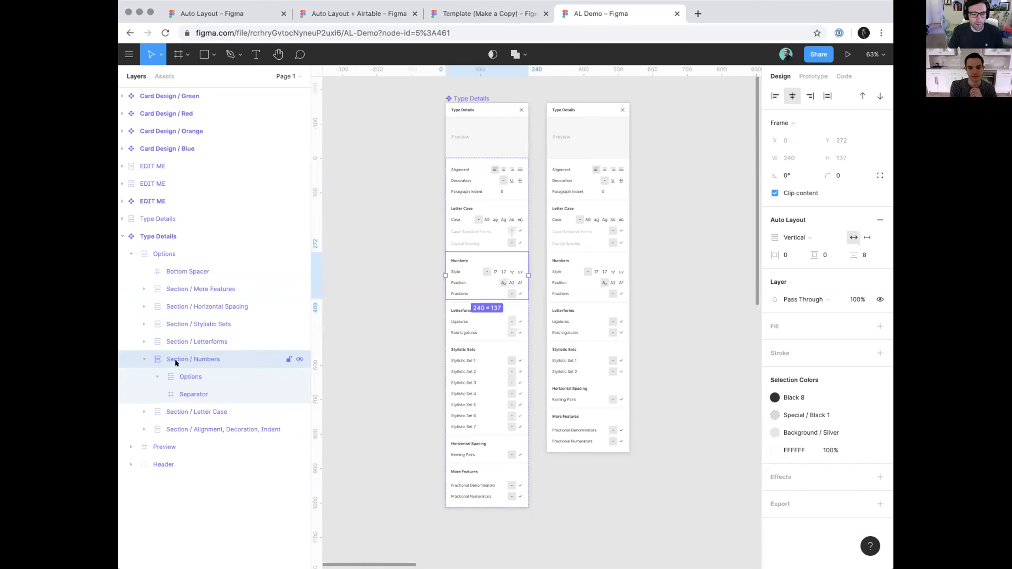
Examine the nested Options frame, its rows and the Separator inside the master's Numbers section
{"action": "left_click", "coordinate": [207, 371]}
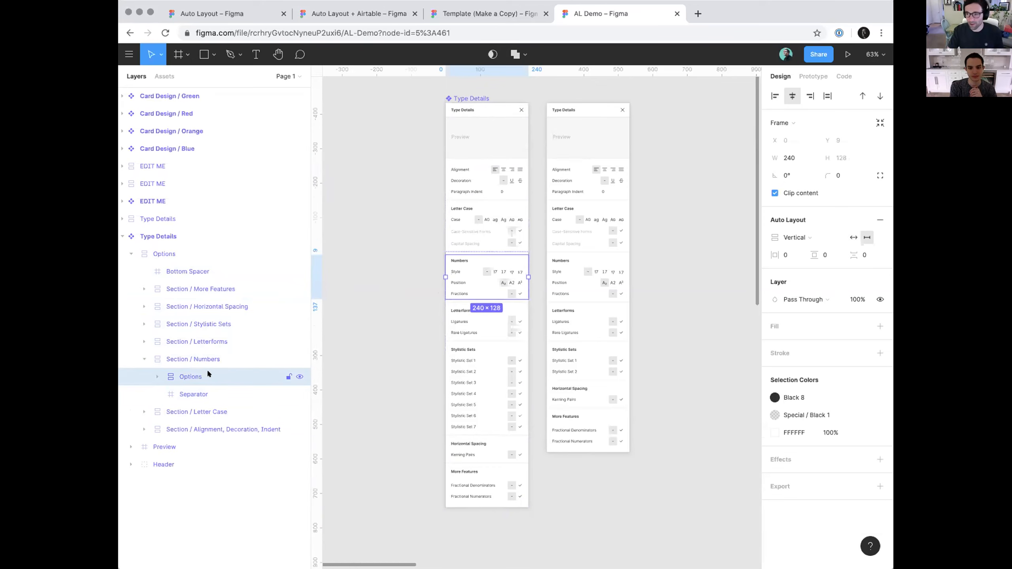
{"action": "left_click", "coordinate": [157, 376]}
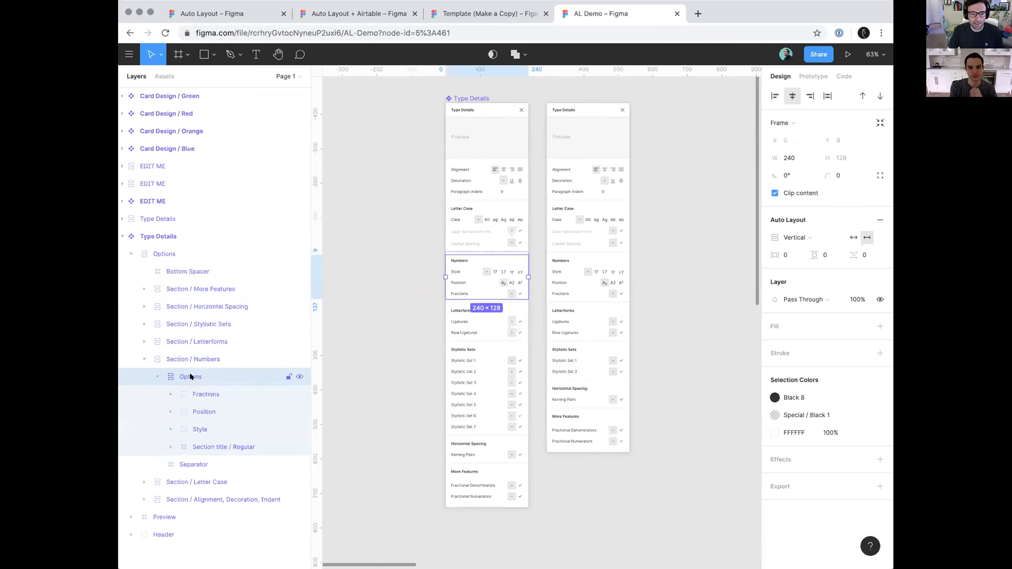
{"action": "left_click", "coordinate": [157, 377]}
{"action": "left_click", "coordinate": [192, 392]}
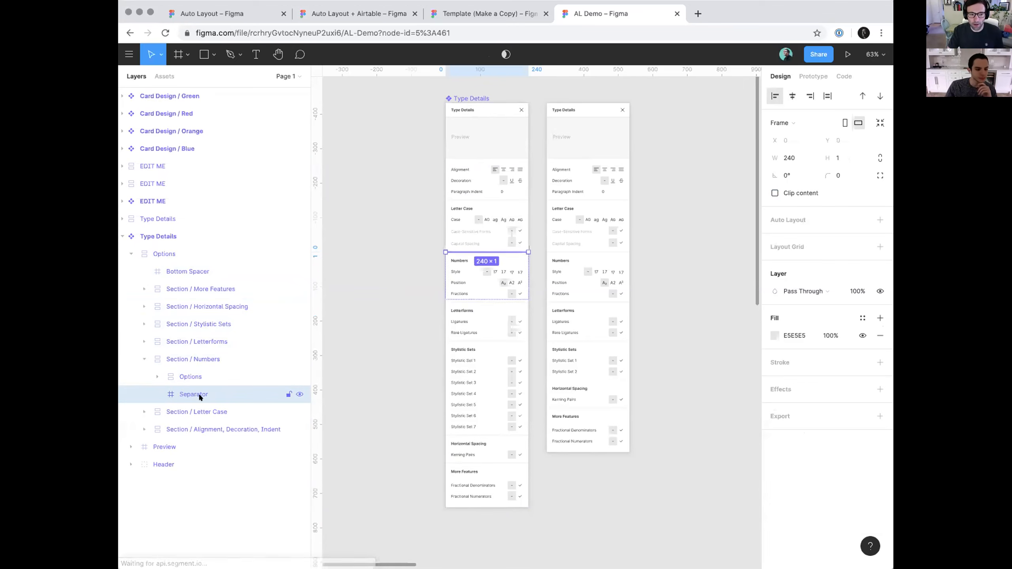
Examine the separator line above the master's Numbers section up close
{"action": "left_click", "coordinate": [401, 311]}
{"action": "scroll", "coordinate": [439, 259], "scroll_direction": "up", "scroll_amount": 10}
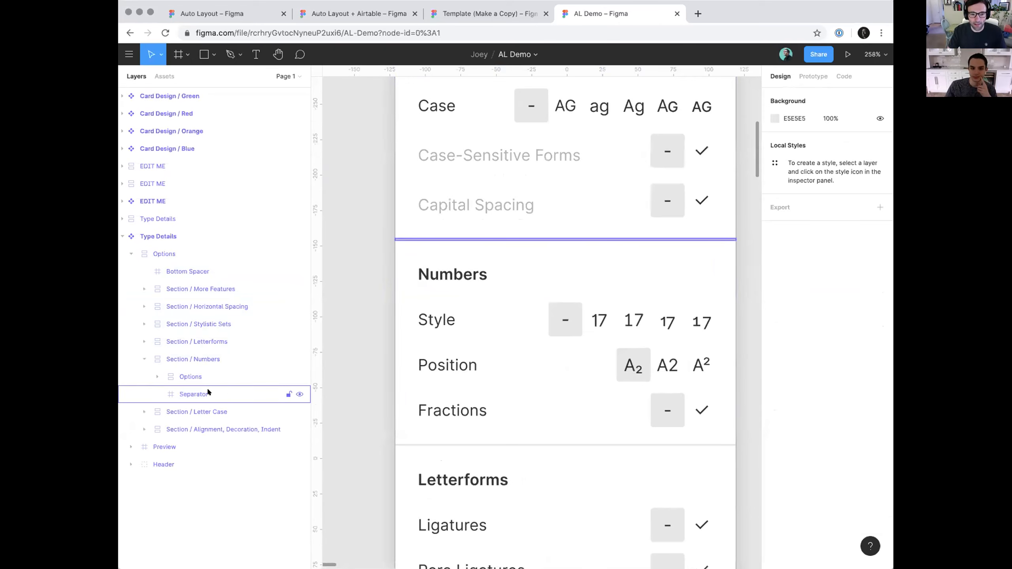
{"action": "left_click", "coordinate": [223, 392]}
{"action": "scroll", "coordinate": [346, 363], "scroll_direction": "down", "scroll_amount": 5}
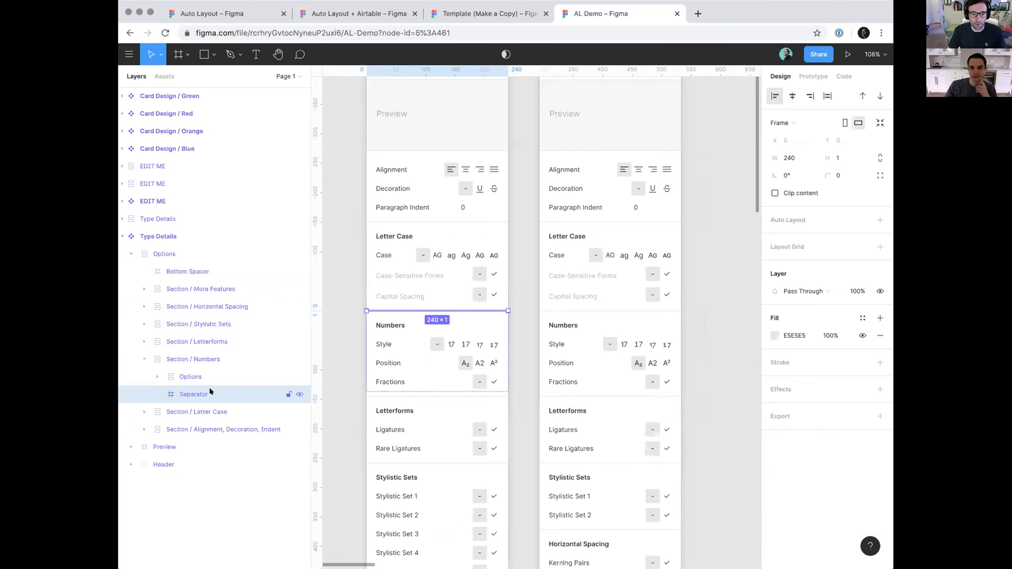
Expand the Options frame of the master's Numbers section and try toggling the visibility of its rows
{"action": "left_click", "coordinate": [210, 376]}
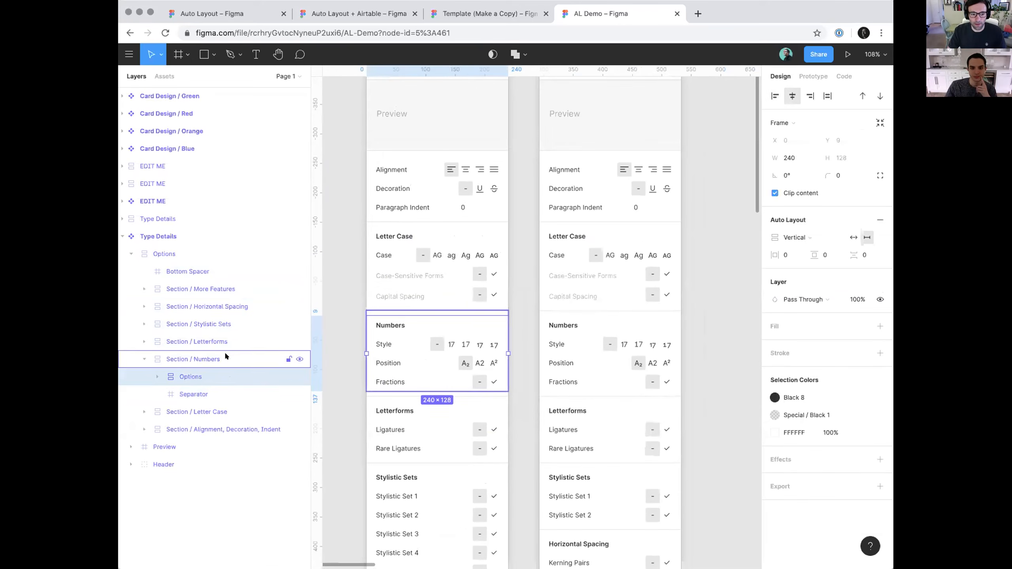
{"action": "left_click", "coordinate": [155, 375]}
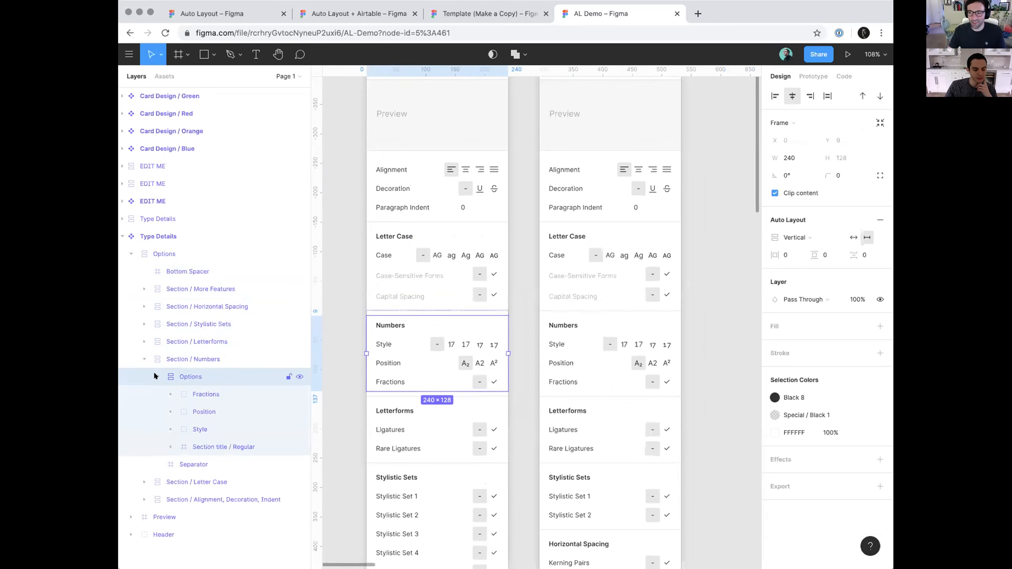
{"action": "left_click", "coordinate": [308, 394]}
{"action": "left_click_drag", "start_coordinate": [298, 393], "coordinate": [299, 447]}
Hide the More Features, Horizontal Spacing, Stylistic Sets and Letterforms sections in the Type Details instance
{"action": "left_click", "coordinate": [650, 350]}
{"action": "left_click", "coordinate": [649, 350]}
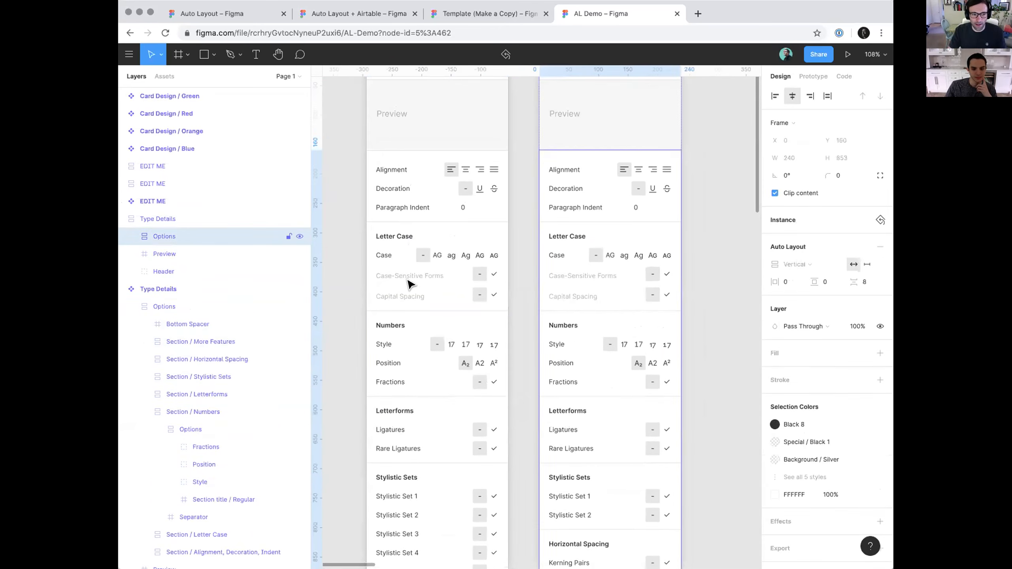
{"action": "left_click", "coordinate": [131, 236]}
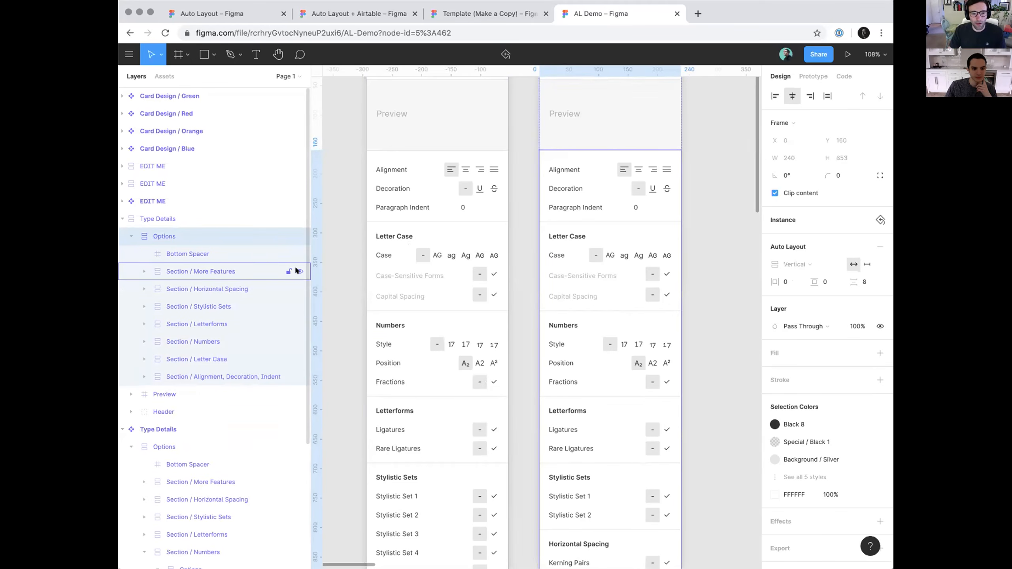
{"action": "left_click", "coordinate": [298, 271]}
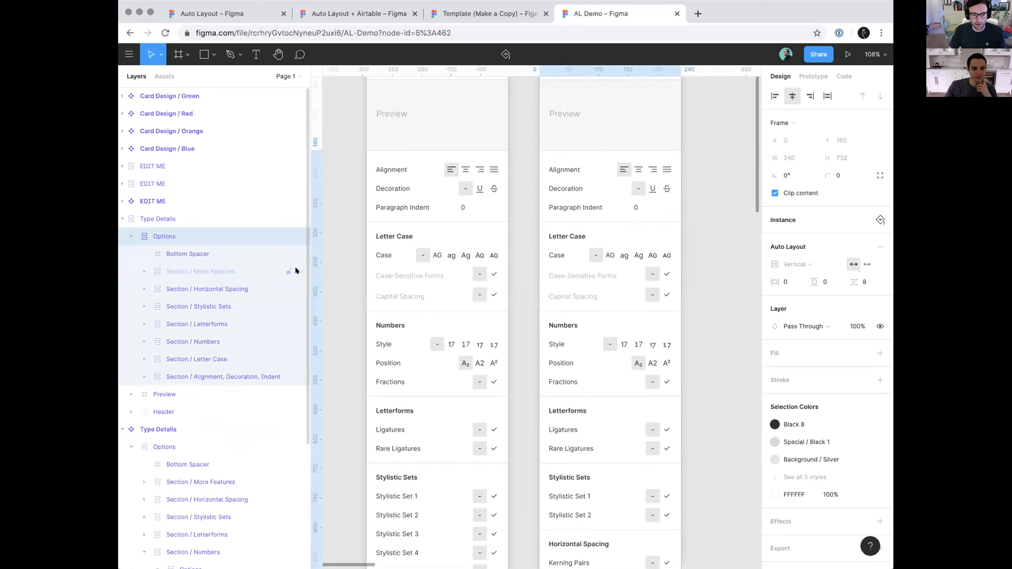
{"action": "left_click", "coordinate": [298, 289]}
{"action": "left_click", "coordinate": [299, 306]}
{"action": "left_click", "coordinate": [299, 323]}
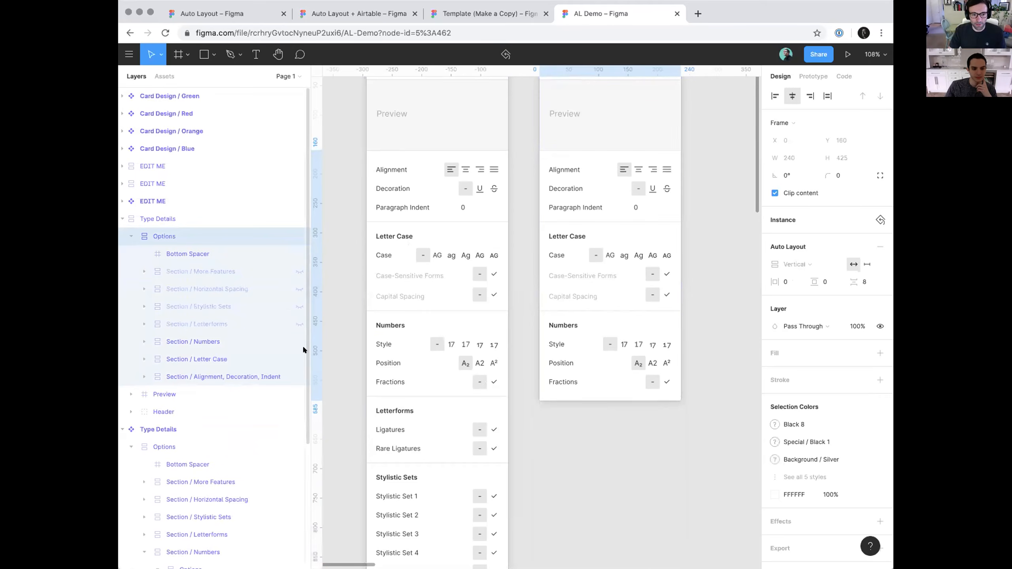
Show the hidden More Features, Horizontal Spacing, Stylistic Sets and Letterforms sections in the Type Details instance
{"action": "left_click", "coordinate": [298, 271]}
{"action": "left_click", "coordinate": [298, 289]}
{"action": "left_click", "coordinate": [299, 306]}
{"action": "left_click", "coordinate": [298, 324]}
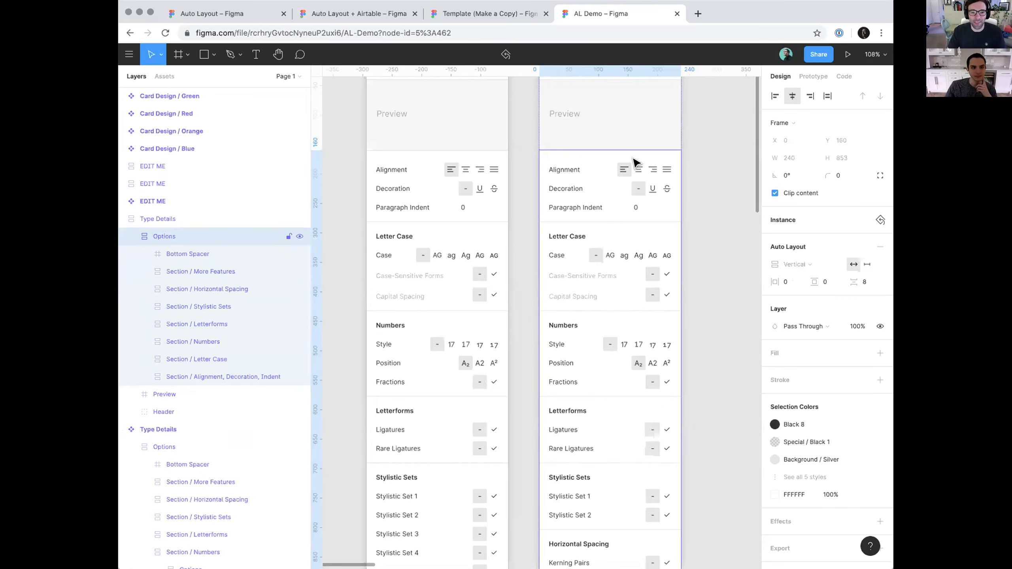
Clear the selection and collapse all expanded layers
{"action": "scroll", "coordinate": [636, 163], "scroll_direction": "down", "scroll_amount": 5}
{"action": "left_click", "coordinate": [701, 185]}
{"action": "left_click_drag", "start_coordinate": [701, 186], "coordinate": [685, 183]}
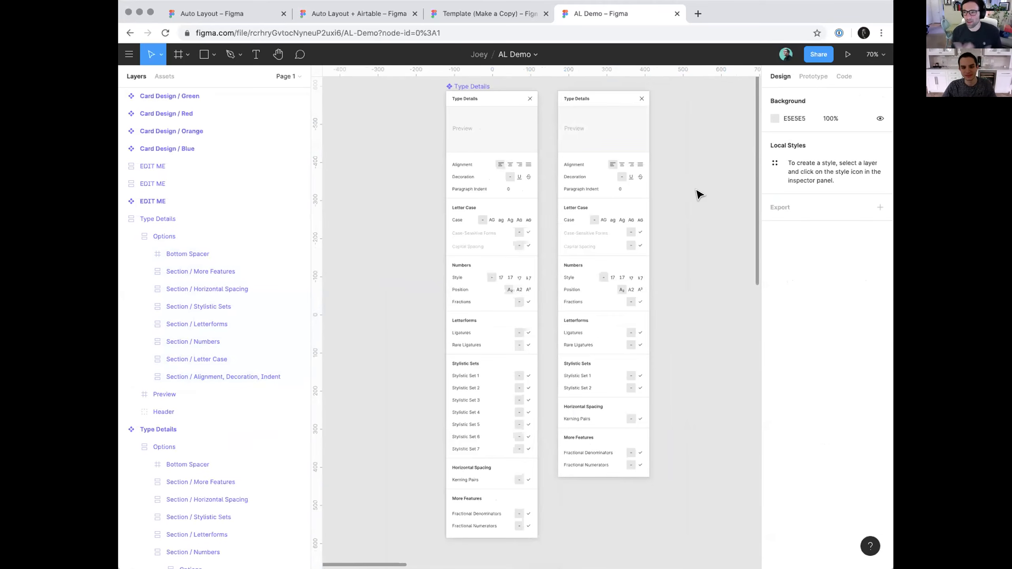
{"action": "key", "text": "alt+l"}
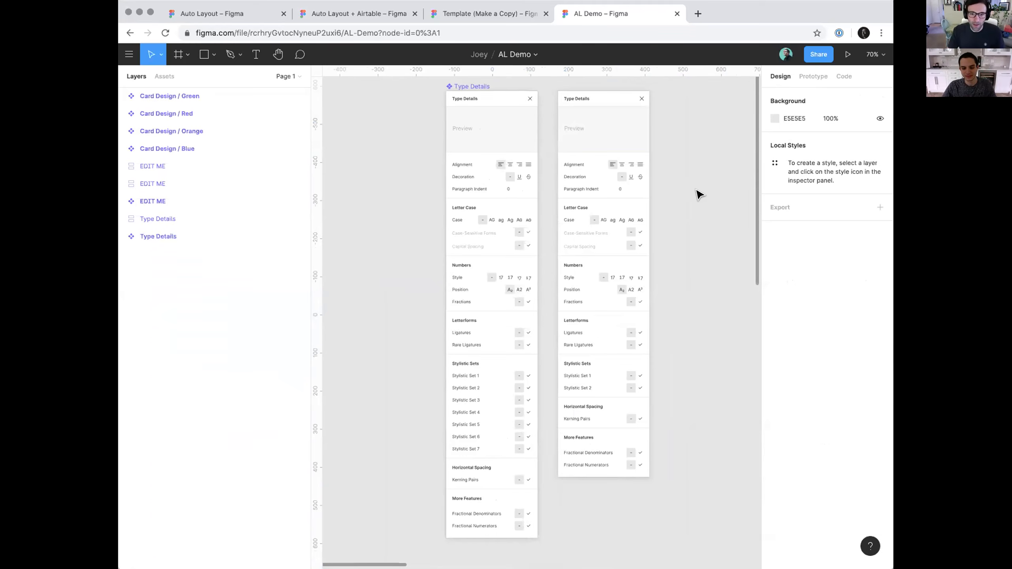
Examine the EDIT ME email template's master component and its desktop instance beside it
{"action": "scroll", "coordinate": [688, 196], "scroll_direction": "right", "scroll_amount": 4}
{"action": "scroll", "coordinate": [688, 195], "scroll_direction": "right", "scroll_amount": 8}
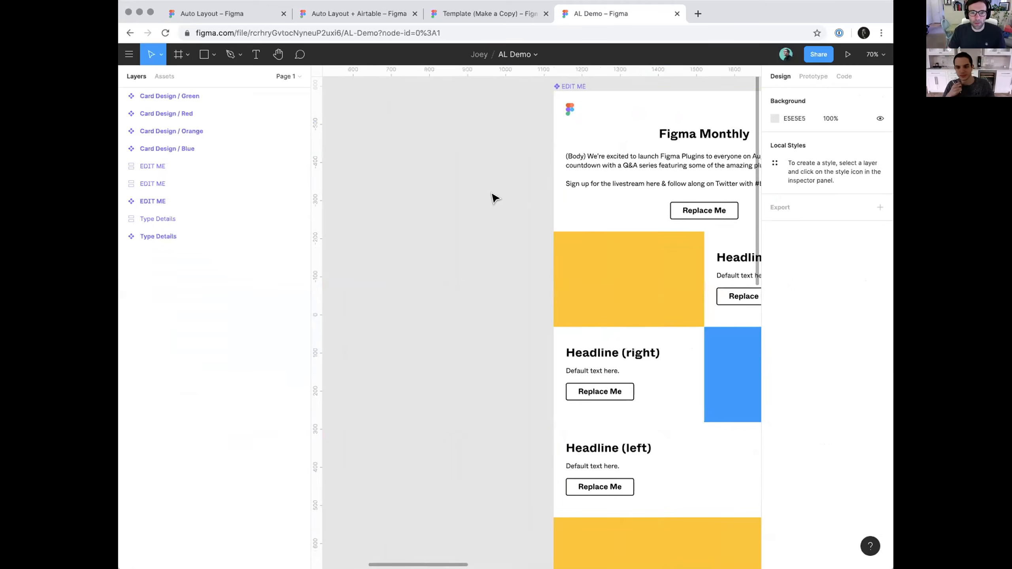
{"action": "scroll", "coordinate": [428, 199], "scroll_direction": "down", "scroll_amount": 8}
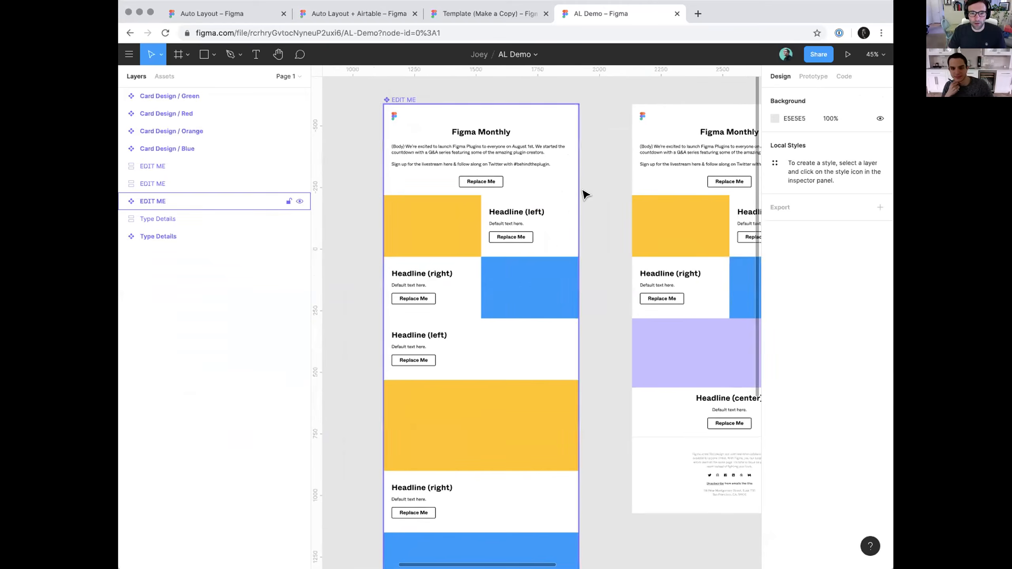
{"action": "scroll", "coordinate": [478, 177], "scroll_direction": "right", "scroll_amount": 3}
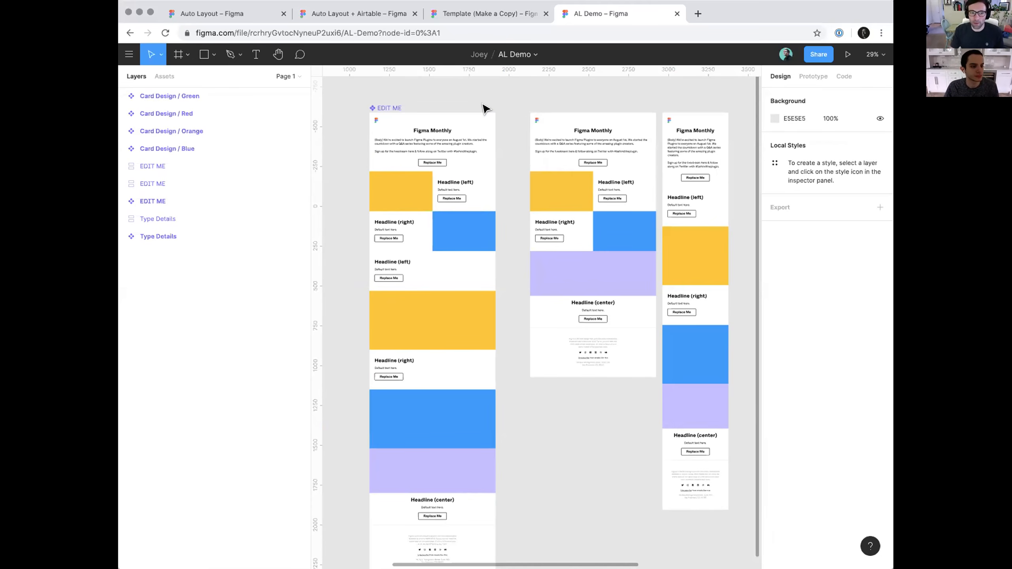
{"action": "left_click", "coordinate": [439, 211]}
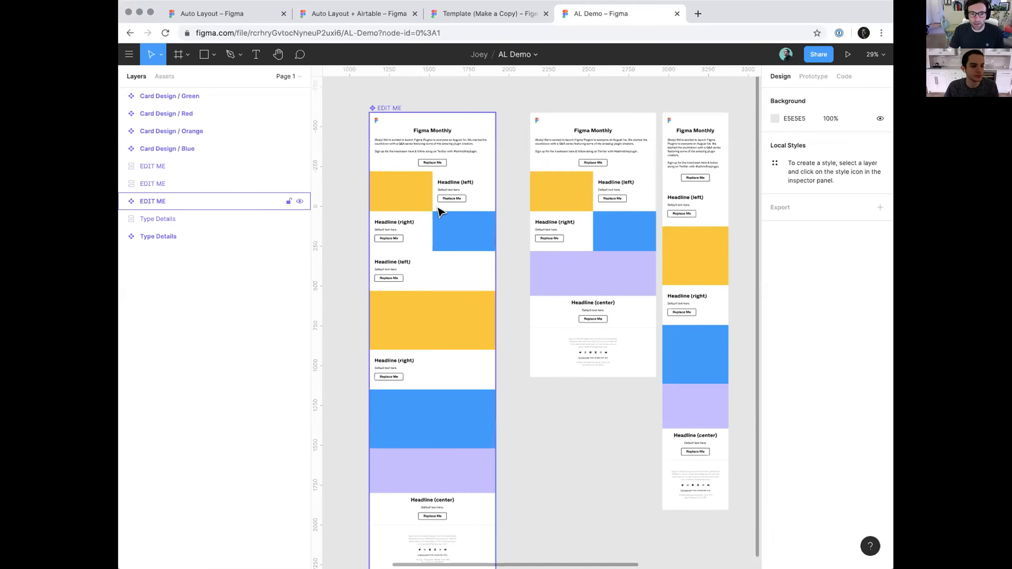
{"action": "left_click", "coordinate": [398, 143]}
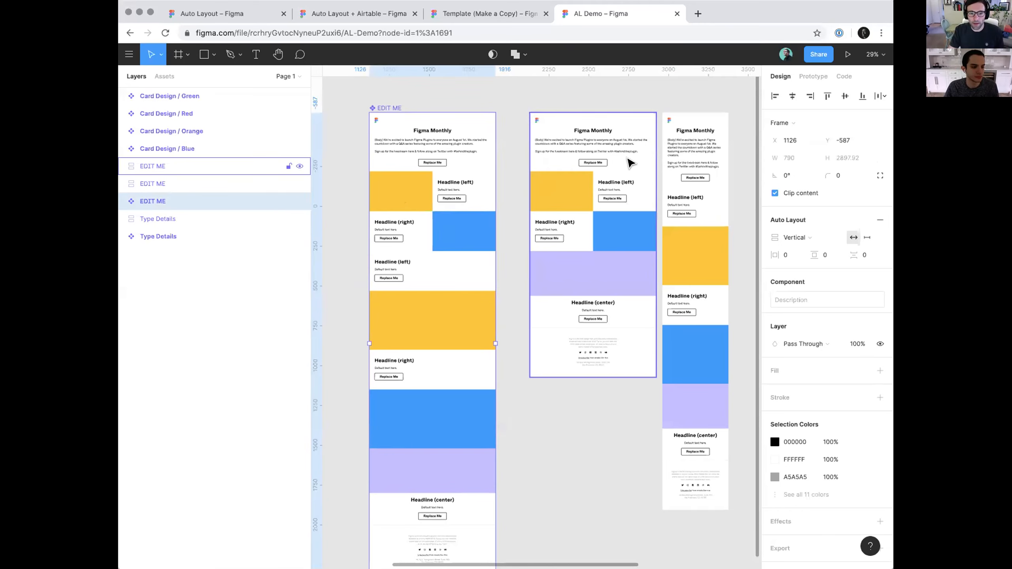
{"action": "left_click", "coordinate": [608, 172]}
Reveal the blocks inside the narrow mobile EDIT ME instance and select its Block/Footer layer
{"action": "left_click", "coordinate": [704, 178]}
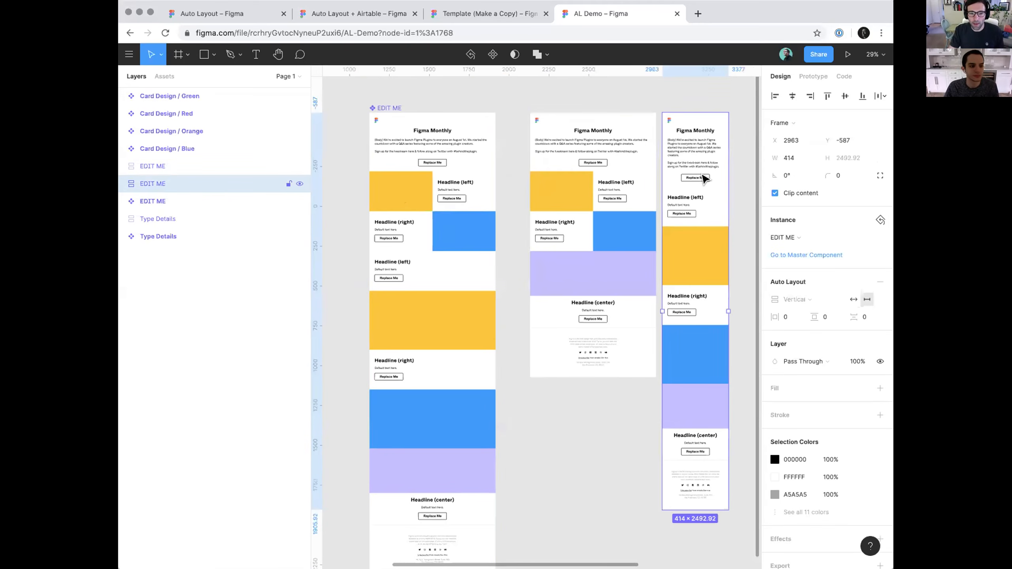
{"action": "key", "text": "Return"}
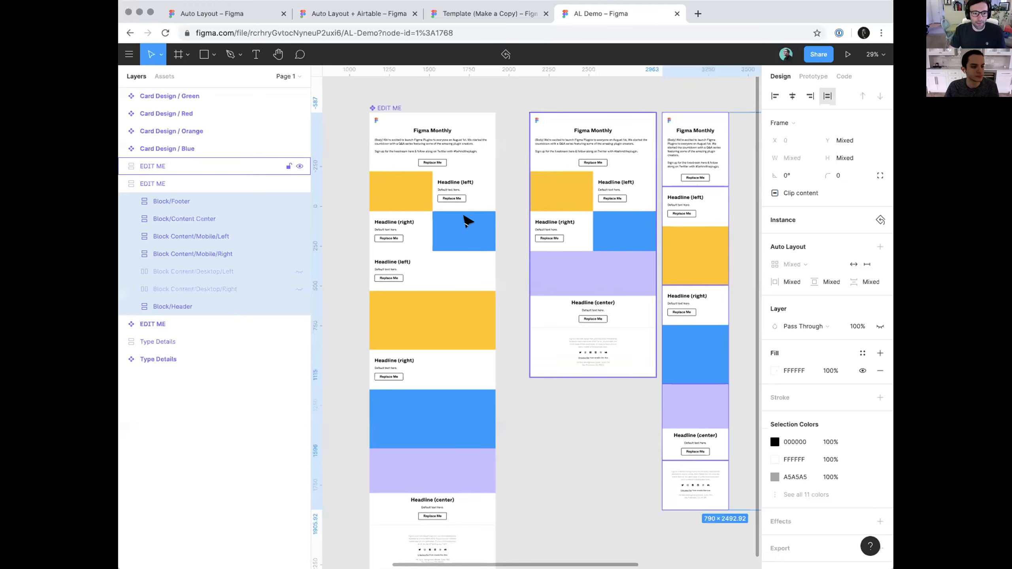
{"action": "left_click", "coordinate": [233, 204]}
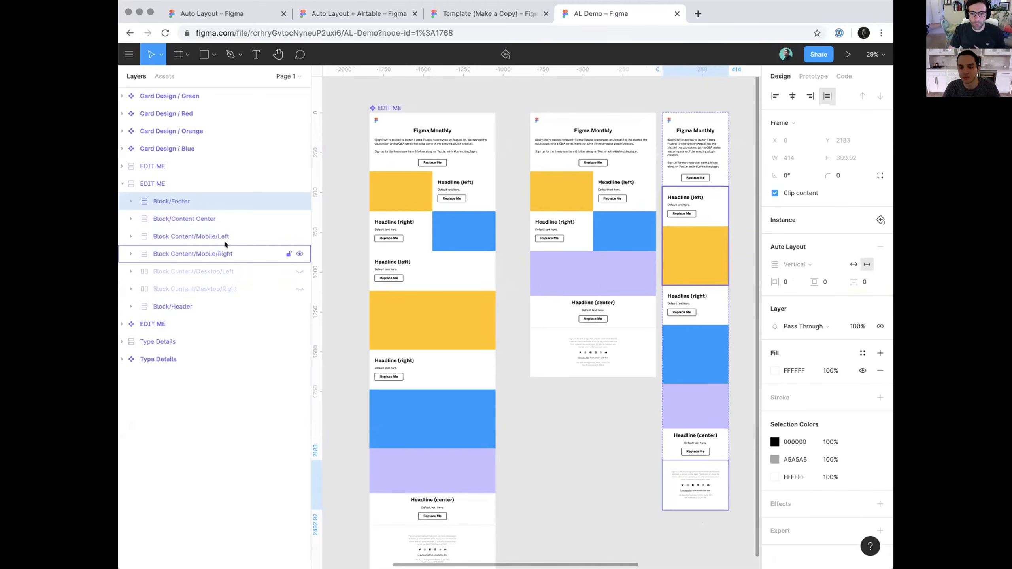
Examine the shown and hidden blocks in the desktop EDIT ME instance, including the mobile left and desktop left content blocks
{"action": "left_click", "coordinate": [556, 124]}
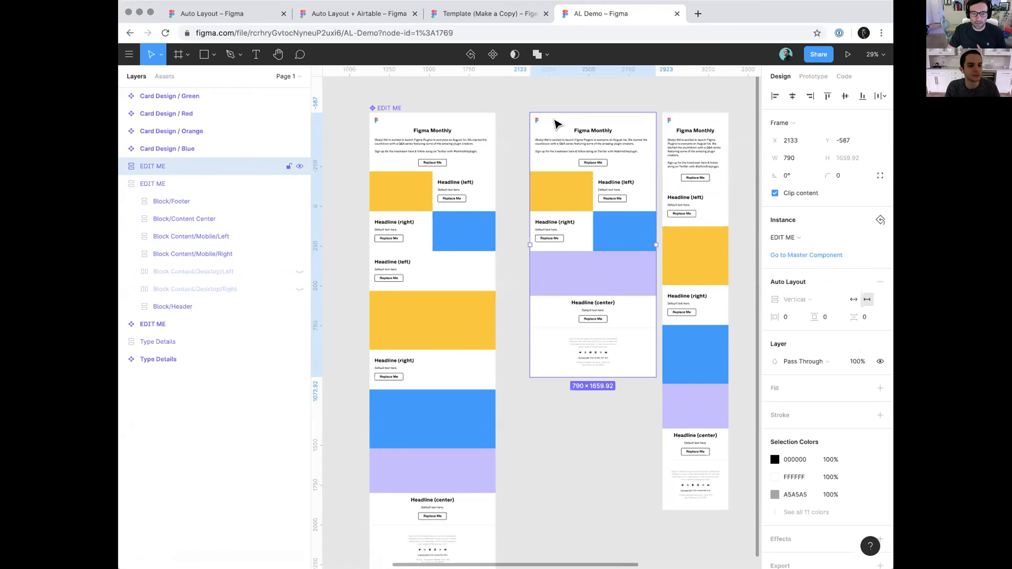
{"action": "key", "text": "Return"}
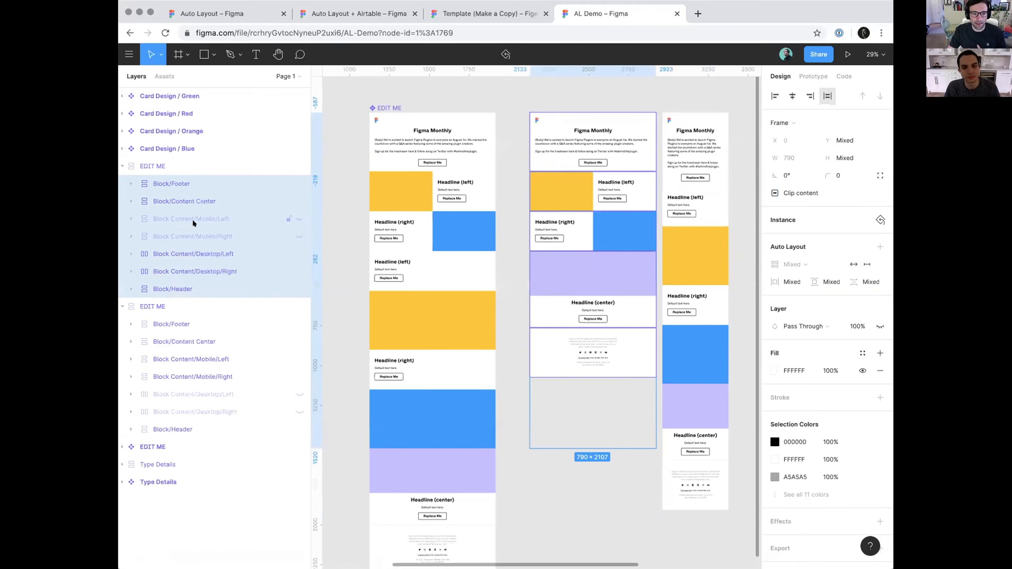
{"action": "left_click", "coordinate": [192, 218]}
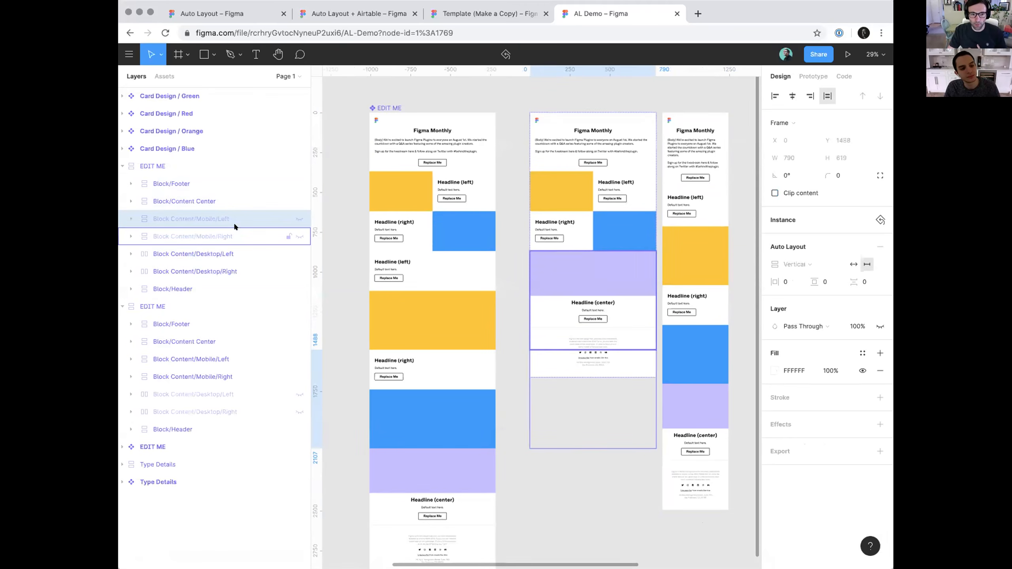
{"action": "left_click", "coordinate": [226, 255]}
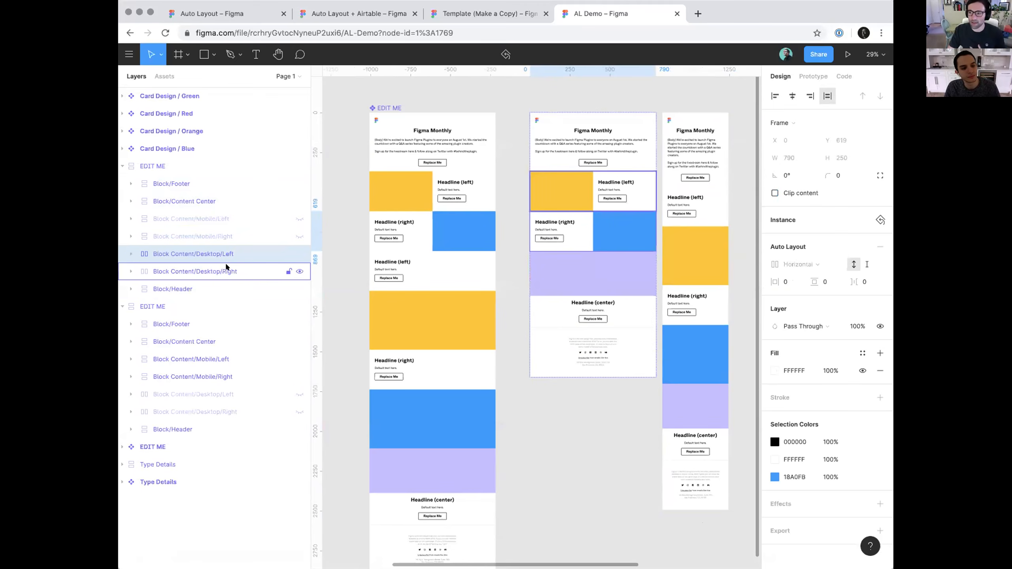
{"action": "left_click", "coordinate": [415, 96]}
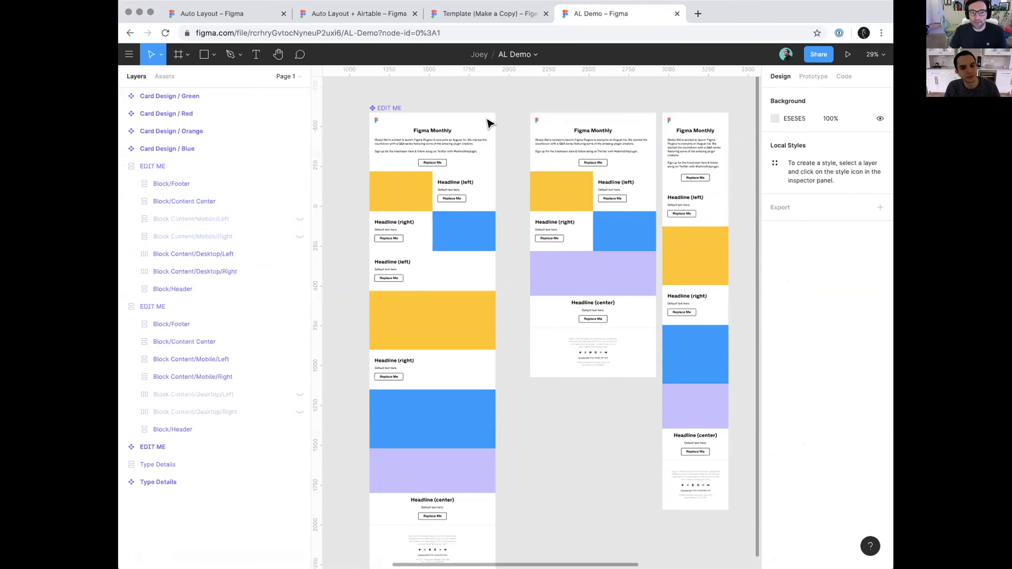
Lengthen the header body text in the EDIT ME master component by pasting repeated copies of its paragraph
{"action": "left_click", "coordinate": [459, 142], "text": "super"}
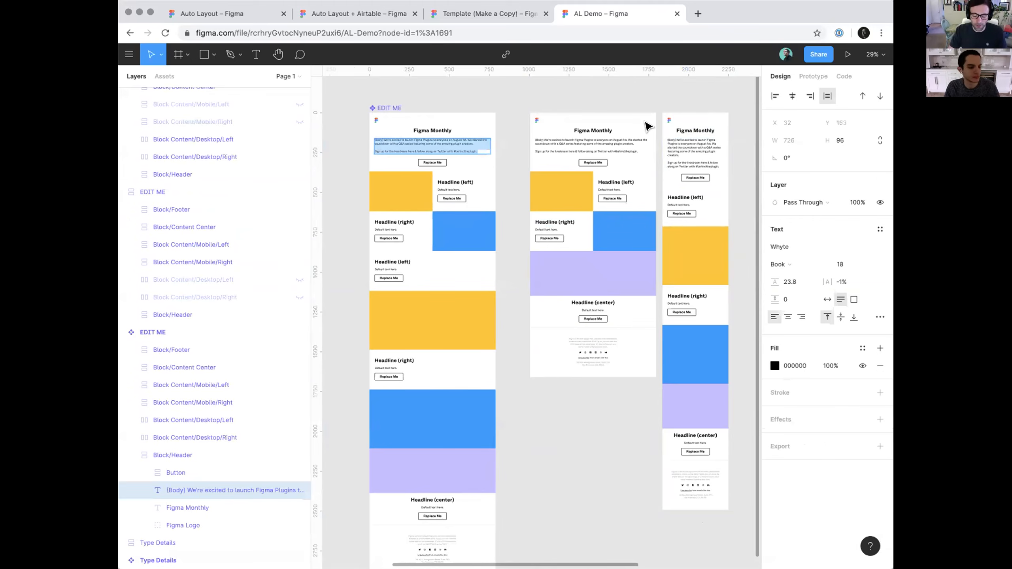
{"action": "key", "text": "Right"}
{"action": "type", "text": "(Body) We're excited to launch Figma Plugins to everyone on August 1st. We started the countdown with a Q&A series featuring some of the amazing plugin creators. Sign up for the livestream here & follow along on Twitter with #behindtheplugin."}
{"action": "key", "text": "super+v"}
{"action": "key", "text": "super+v"}
{"action": "scroll", "coordinate": [647, 127], "scroll_direction": "down", "scroll_amount": 3}
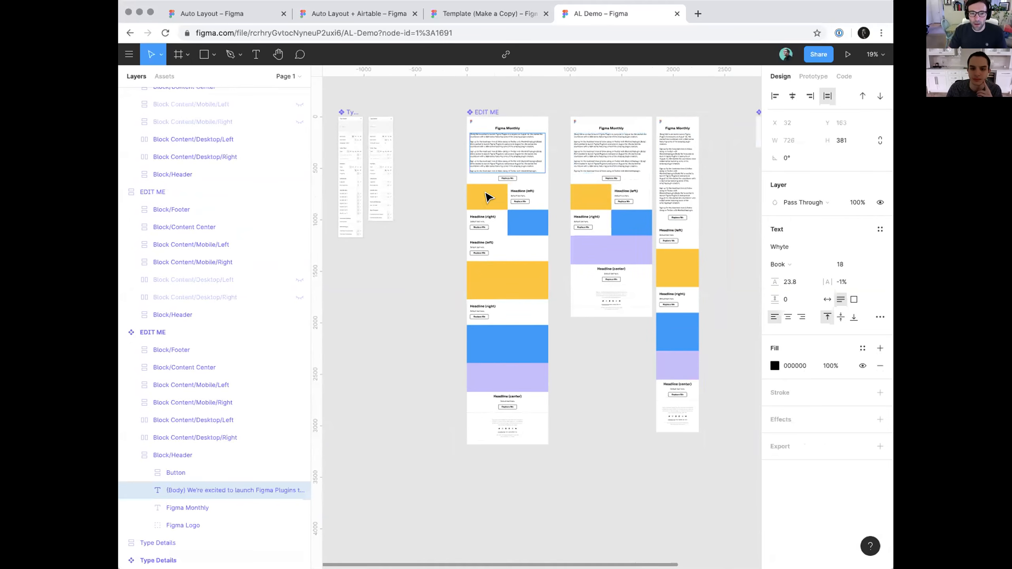
{"action": "left_click", "coordinate": [408, 239]}
{"action": "left_click", "coordinate": [478, 198], "text": "super"}
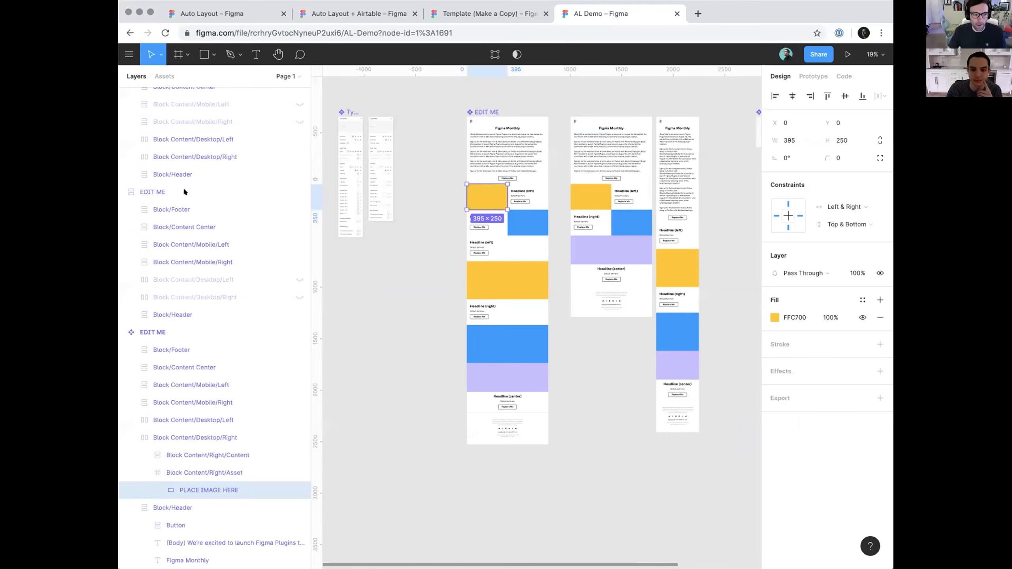
{"action": "scroll", "coordinate": [455, 191], "scroll_direction": "up", "scroll_amount": 4}
{"action": "double_click", "coordinate": [556, 192], "text": "super"}
{"action": "key", "text": "BackSpace"}
{"action": "key", "text": "Escape"}
{"action": "key", "text": "super+z"}
{"action": "key", "text": "super+z"}
{"action": "key", "text": "Escape"}
{"action": "key", "text": "Escape"}
{"action": "left_click_drag", "start_coordinate": [377, 226], "coordinate": [281, 241]}
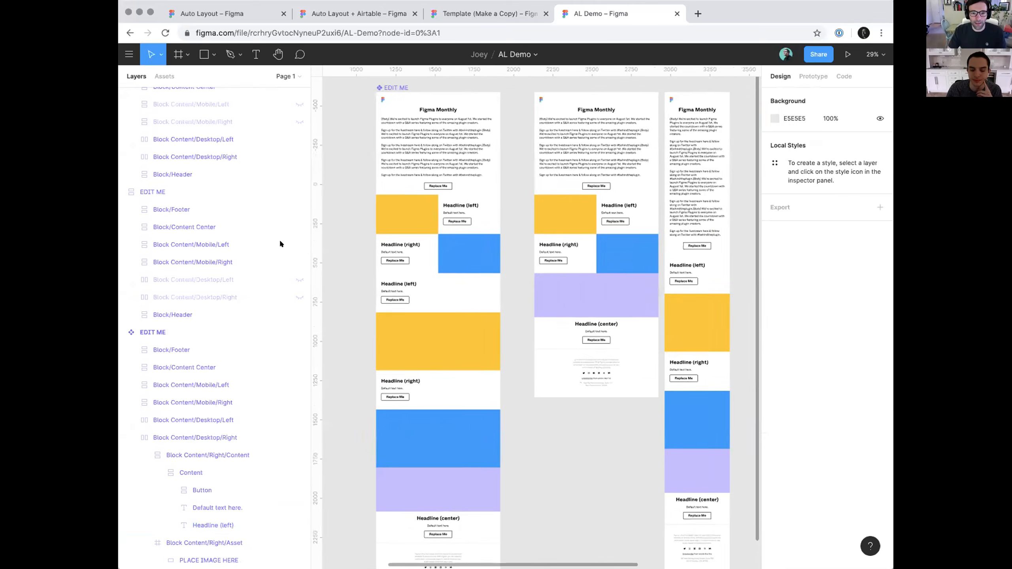
Change the headline beside the desktop yellow image block in the EDIT ME master to "Hello everyone!"
{"action": "double_click", "coordinate": [449, 213], "text": "super"}
{"action": "type", "text": "He"}
{"action": "type", "text": "llo everyon"}
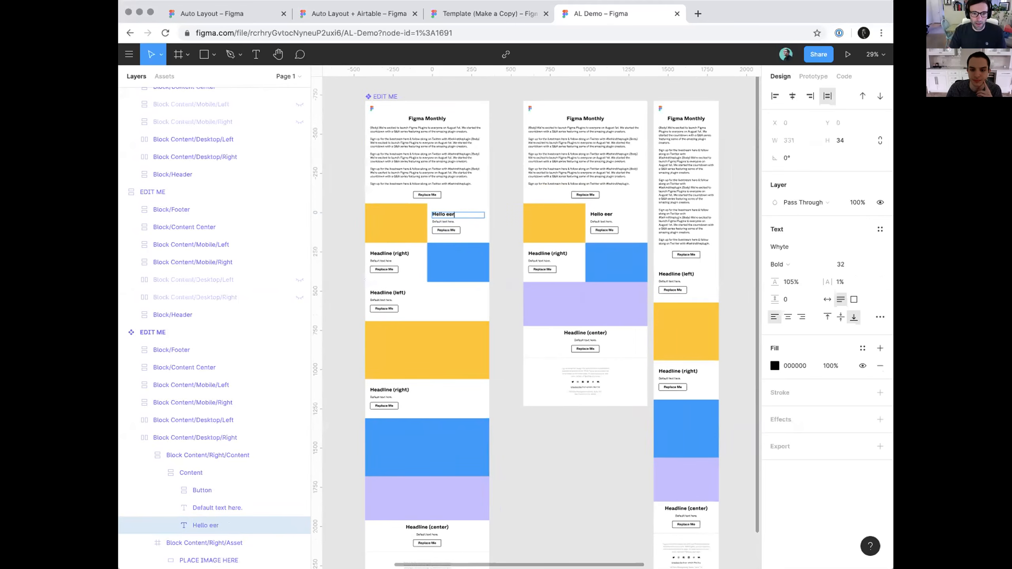
{"action": "key", "text": "alt+BackSpace"}
{"action": "type", "text": "everyone!"}
{"action": "key", "text": "Escape"}
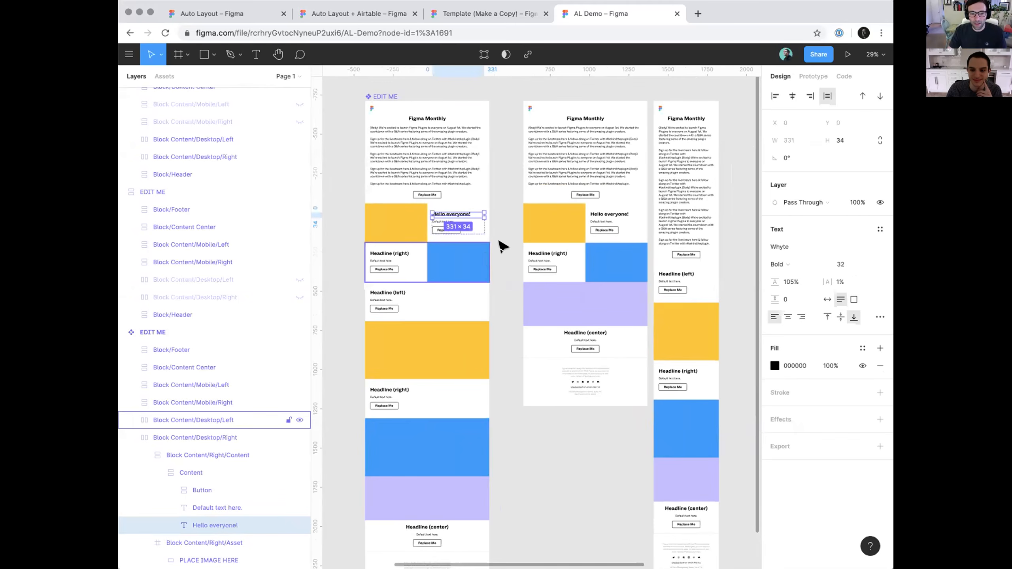
Reuse the "Hello everyone!" text as the headline of the master's Block Content/Mobile/Right block
{"action": "double_click", "coordinate": [465, 211]}
{"action": "key", "text": "super+c"}
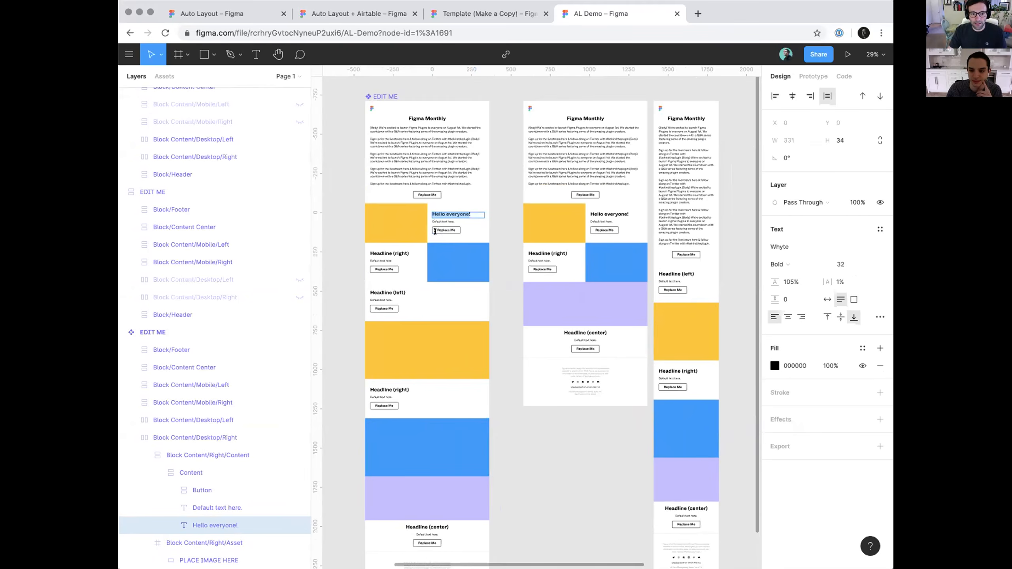
{"action": "double_click", "coordinate": [394, 291]}
{"action": "key", "text": "super+v"}
{"action": "key", "text": "Escape"}
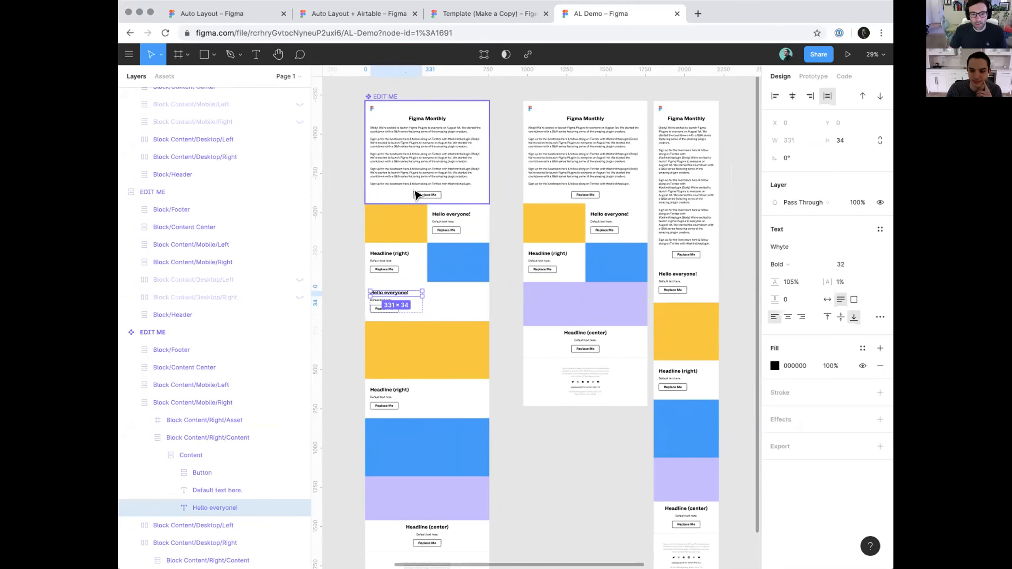
Recolor the yellow PLACE IMAGE HERE rectangle in the master's Block Content/Mobile/Right block to pink
{"action": "left_click", "coordinate": [379, 222]}
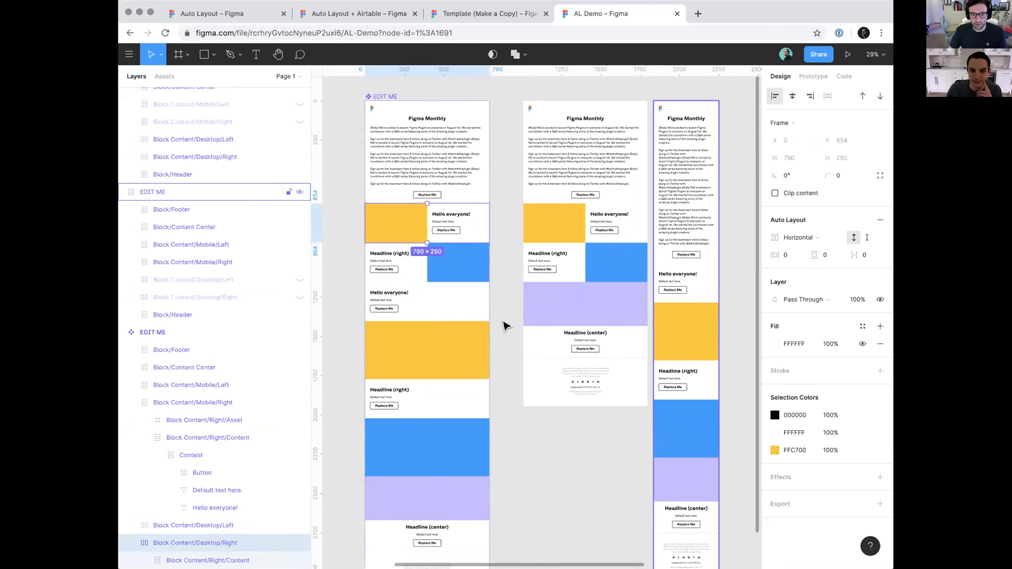
{"action": "left_click", "coordinate": [442, 334]}
{"action": "left_click", "coordinate": [415, 337]}
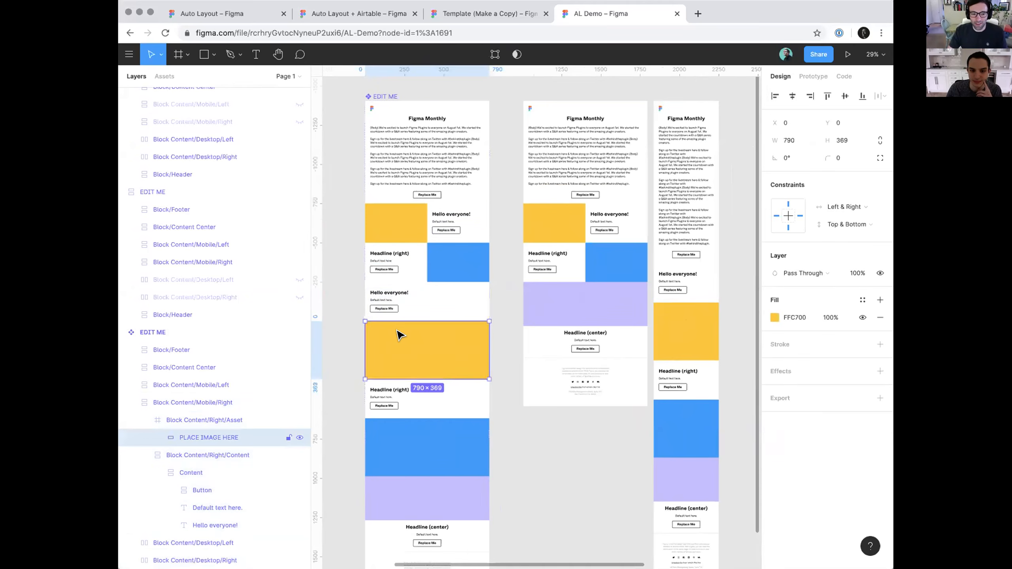
{"action": "left_click", "coordinate": [775, 317]}
{"action": "left_click_drag", "start_coordinate": [710, 309], "coordinate": [677, 363]}
{"action": "left_click_drag", "start_coordinate": [697, 286], "coordinate": [565, 352]}
{"action": "left_click_drag", "start_coordinate": [532, 511], "coordinate": [593, 511]}
{"action": "left_click_drag", "start_coordinate": [587, 421], "coordinate": [584, 370]}
{"action": "left_click", "coordinate": [724, 394]}
{"action": "left_click", "coordinate": [556, 459]}
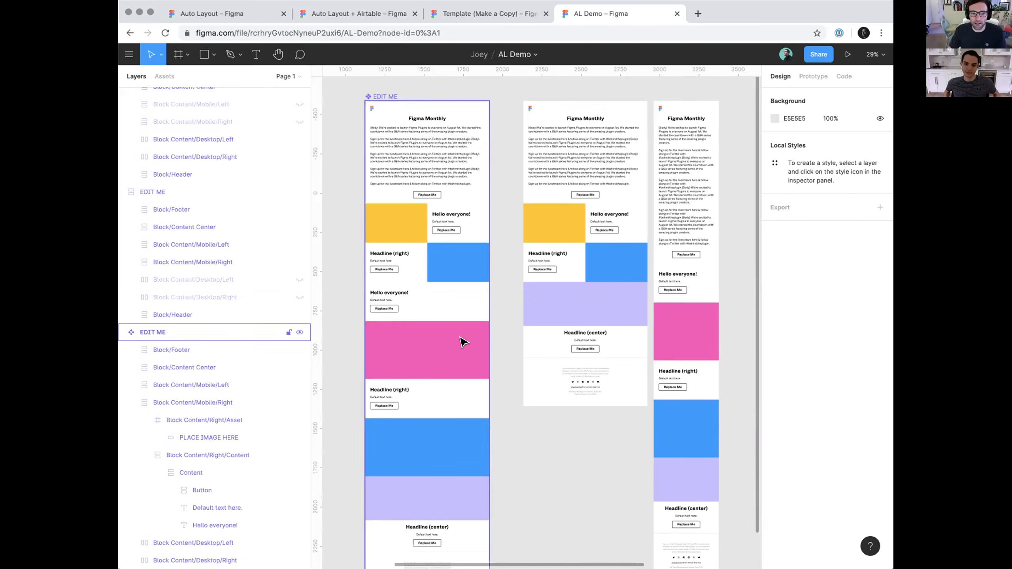
Lengthen the body text in both desktop content blocks of the EDIT ME master with repeated "Default text here." copies
{"action": "double_click", "coordinate": [389, 262]}
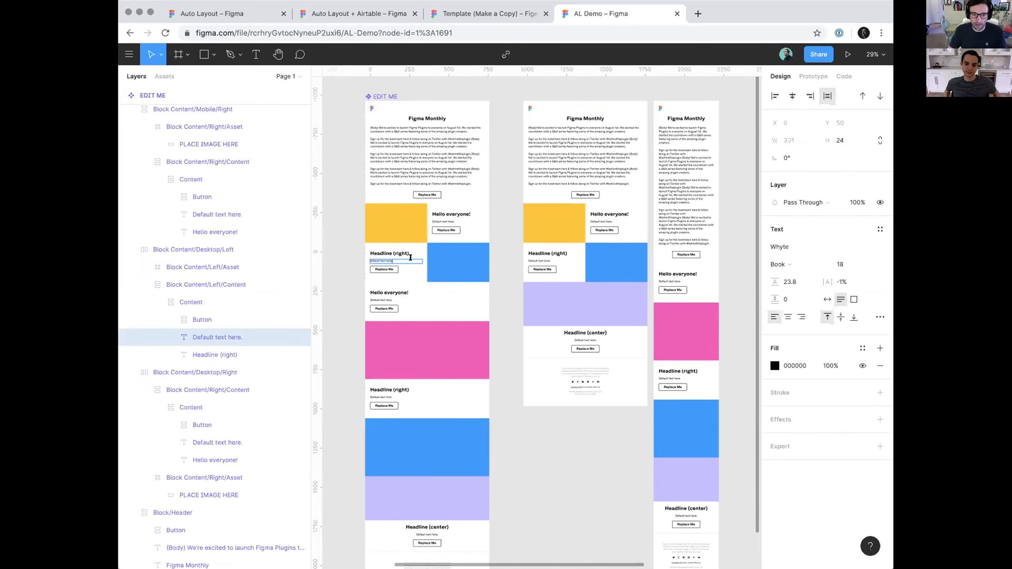
{"action": "key", "text": "ctrl+v"}
{"action": "key", "text": "ctrl+v"}
{"action": "key", "text": "ctrl+v"}
{"action": "key", "text": "ctrl+v"}
{"action": "key", "text": "ctrl+v"}
{"action": "key", "text": "ctrl+v"}
{"action": "key", "text": "ctrl+v"}
{"action": "key", "text": "ctrl+v"}
{"action": "key", "text": "ctrl+v"}
{"action": "key", "text": "Escape"}
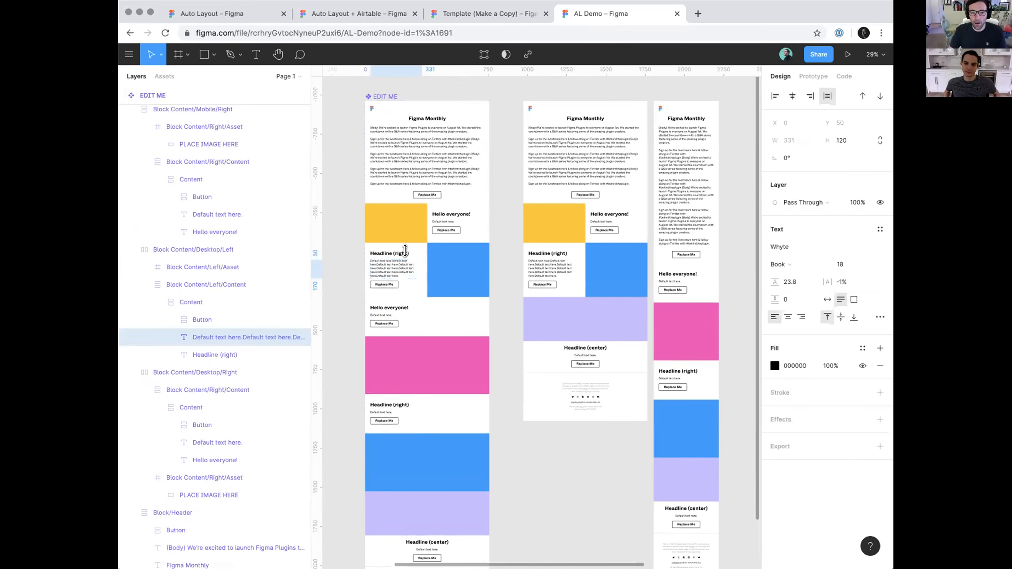
{"action": "double_click", "coordinate": [446, 220]}
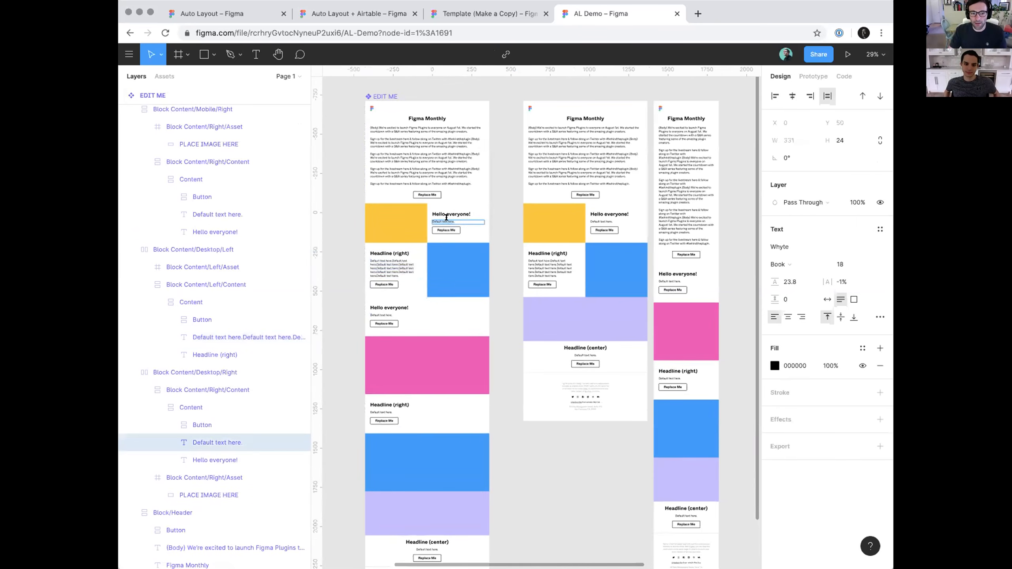
{"action": "type", "text": "Default text here.Default text here.Default text here.Default text here.Default text here.Default text here.Default text here.Default text here.Default text here."}
Fill the body text of the master's Block Content/Mobile/Left block with repeated "Default text here." copies and compare the instances
{"action": "double_click", "coordinate": [382, 428]}
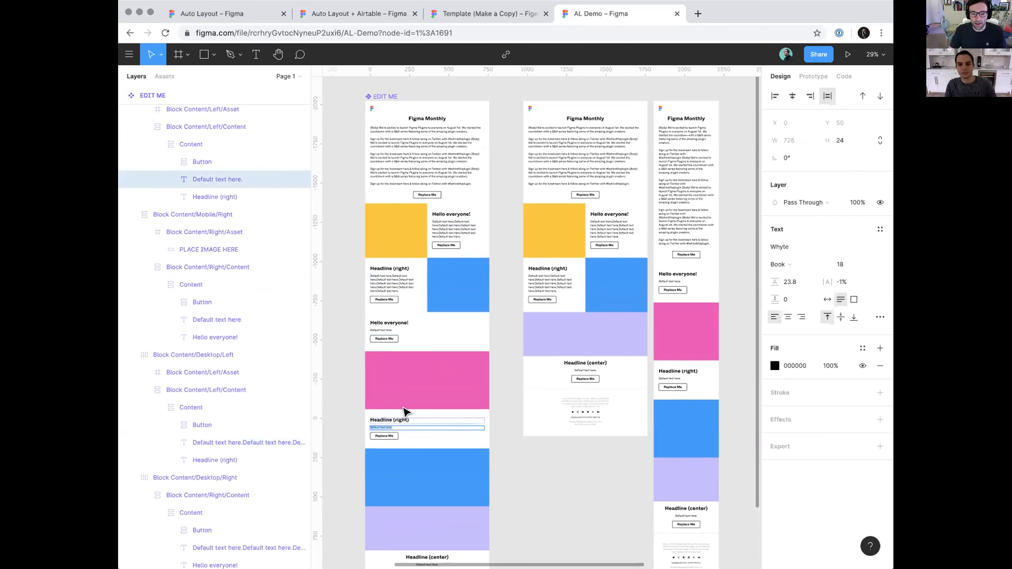
{"action": "key", "text": "super+v"}
{"action": "key", "text": "super+v"}
{"action": "key", "text": "super+v"}
{"action": "key", "text": "super+v"}
{"action": "left_click", "coordinate": [509, 474]}
{"action": "left_click", "coordinate": [510, 466]}
{"action": "scroll", "coordinate": [510, 464], "scroll_direction": "down", "scroll_amount": 3}
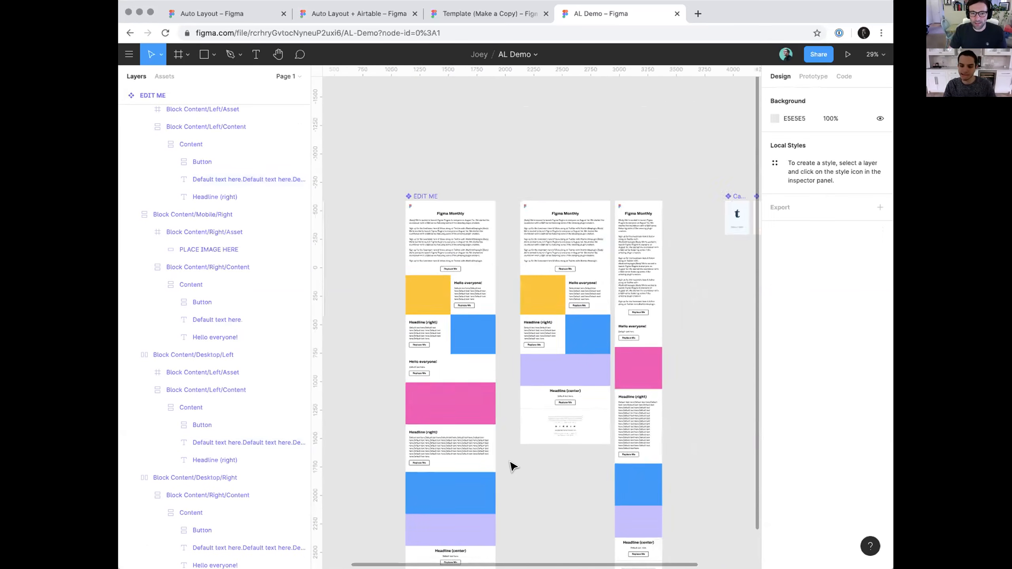
{"action": "scroll", "coordinate": [511, 466], "scroll_direction": "down", "scroll_amount": 3}
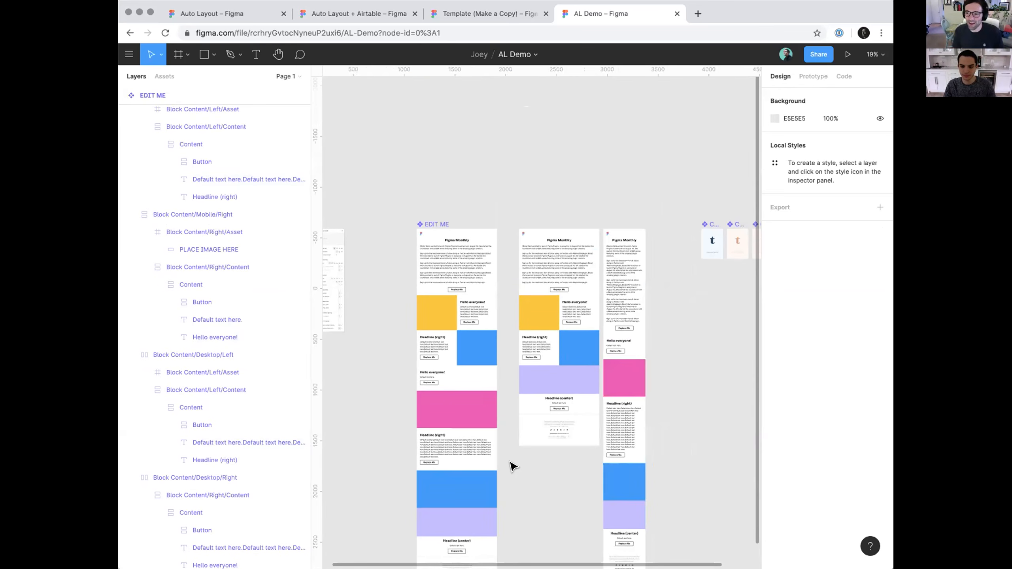
{"action": "scroll", "coordinate": [577, 275], "scroll_direction": "down", "scroll_amount": 2}
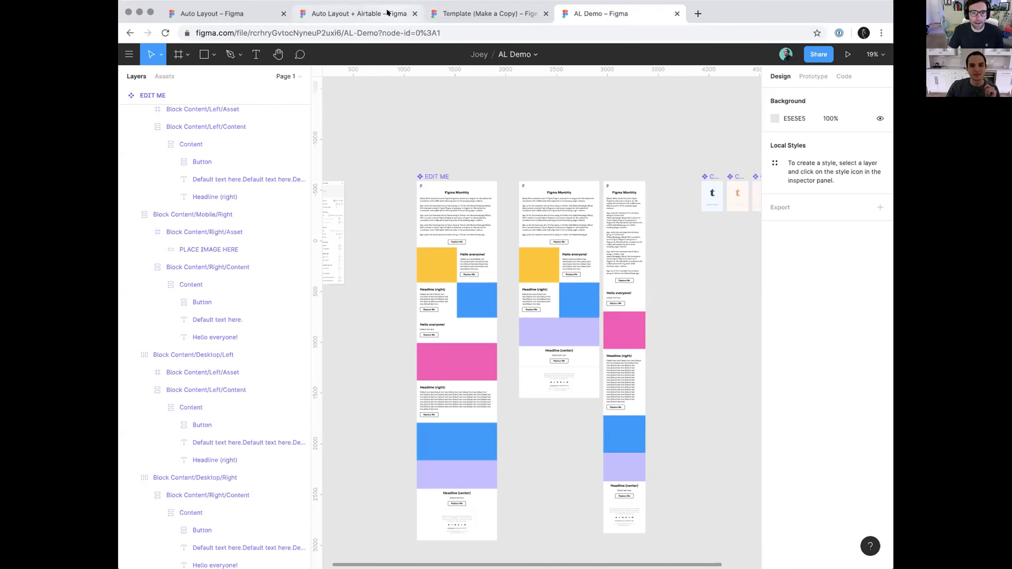
Switch to the Auto Layout + Airtable file and change the first List Items entry's upper text to "Top list item"
{"action": "left_click", "coordinate": [354, 13]}
{"action": "scroll", "coordinate": [488, 177], "scroll_direction": "up", "scroll_amount": 5}
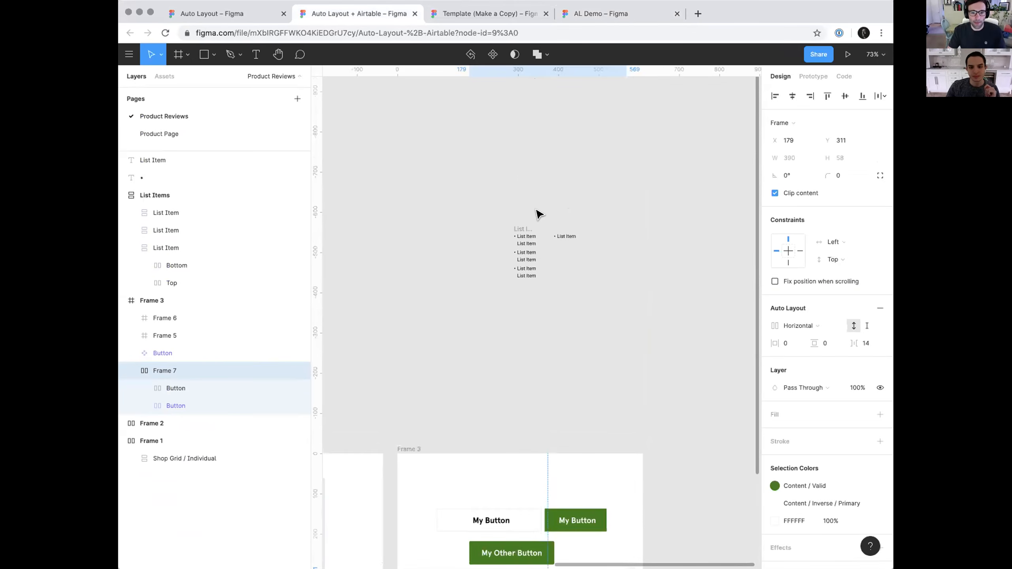
{"action": "scroll", "coordinate": [614, 239], "scroll_direction": "up", "scroll_amount": 6}
{"action": "scroll", "coordinate": [526, 281], "scroll_direction": "up", "scroll_amount": 2}
{"action": "scroll", "coordinate": [540, 298], "scroll_direction": "up", "scroll_amount": 4}
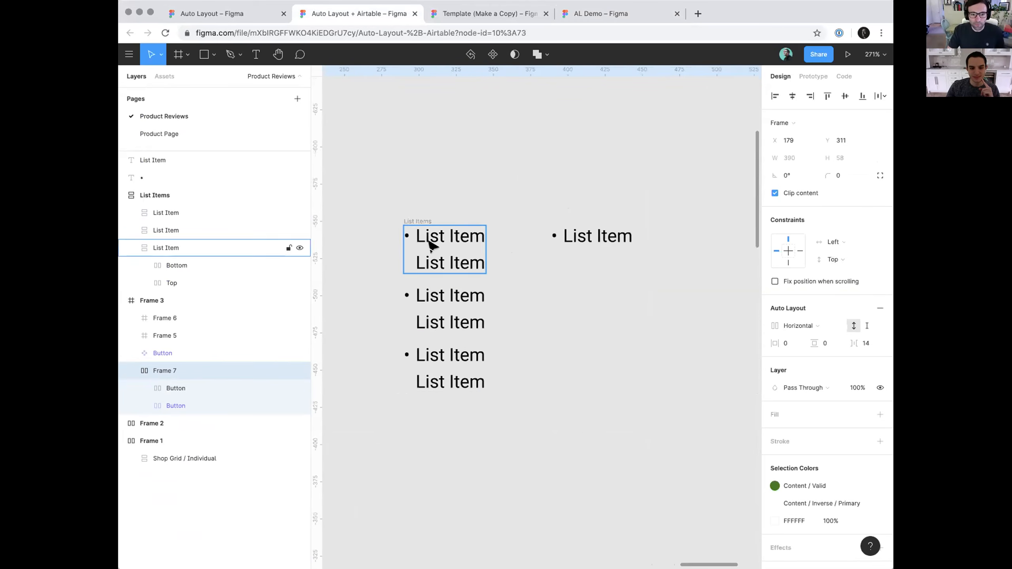
{"action": "left_click", "coordinate": [417, 247]}
{"action": "left_click", "coordinate": [519, 231]}
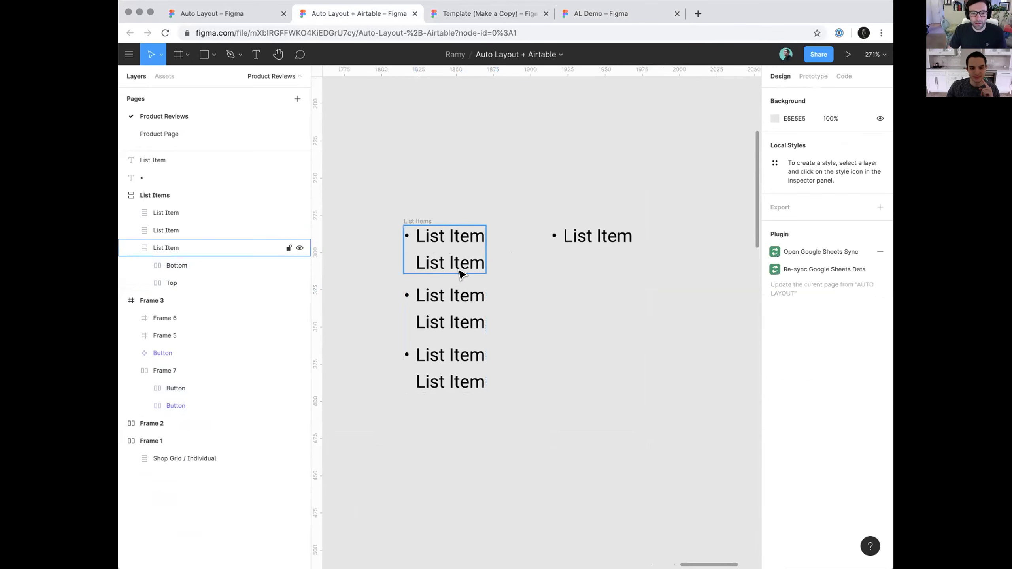
{"action": "double_click", "coordinate": [446, 235]}
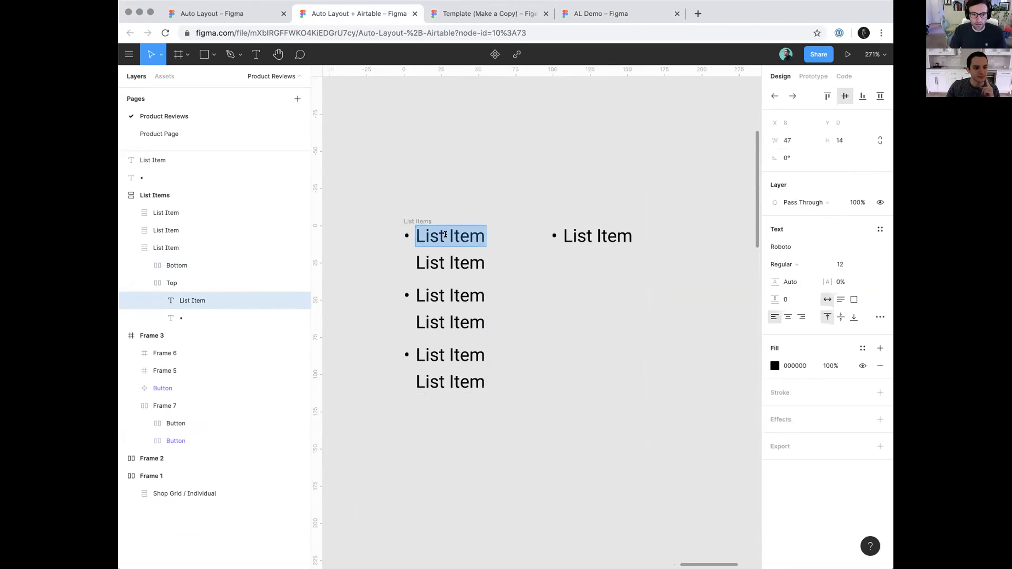
{"action": "type", "text": "Top list item"}
{"action": "key", "text": "Escape"}
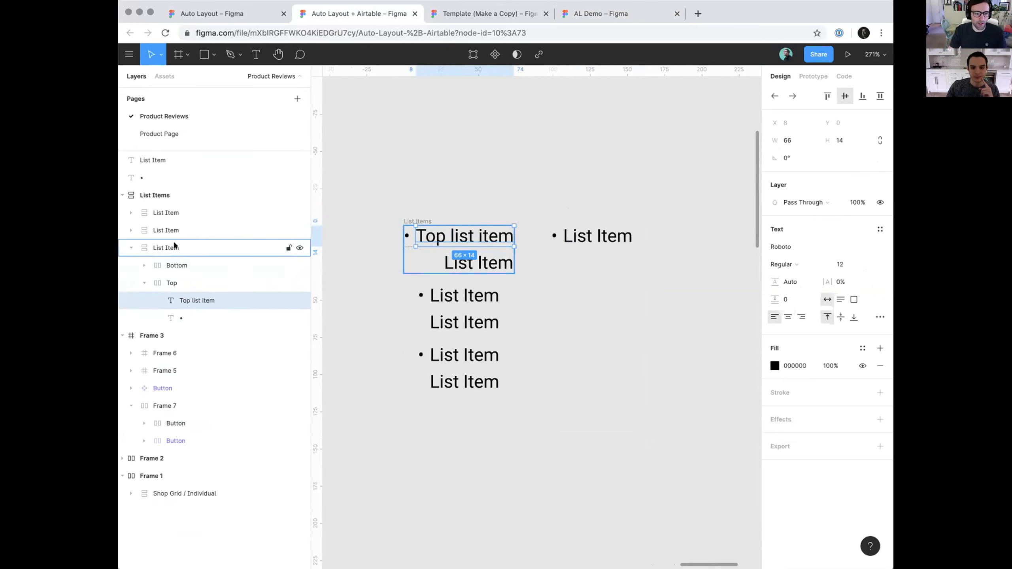
Test left alignment on the first list item's Top and Bottom rows and leave them horizontally centered
{"action": "left_click", "coordinate": [196, 248]}
{"action": "key", "text": "Return"}
{"action": "left_click", "coordinate": [775, 99]}
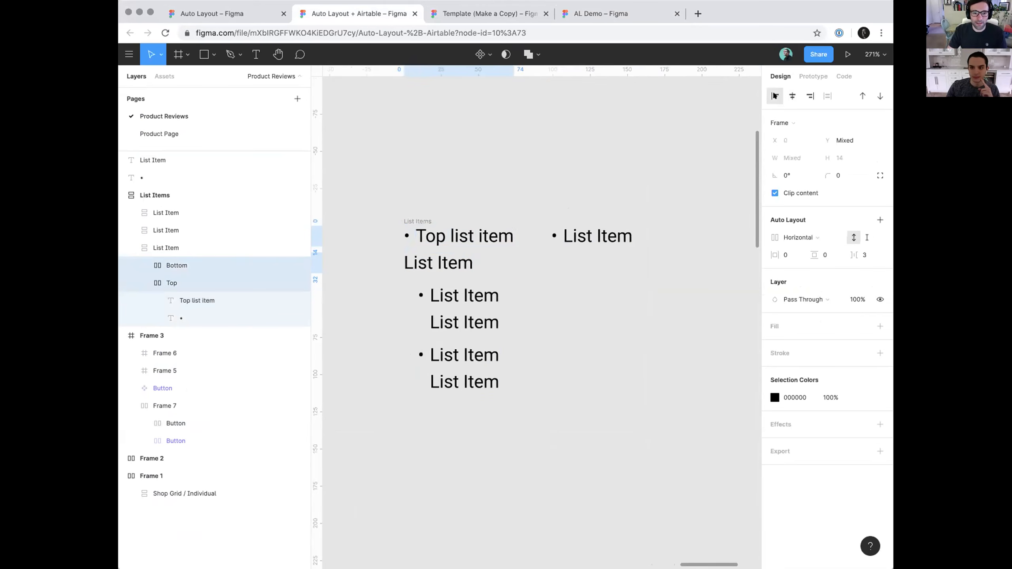
{"action": "key", "text": "alt+d"}
{"action": "key", "text": "alt+h"}
{"action": "left_click", "coordinate": [550, 187]}
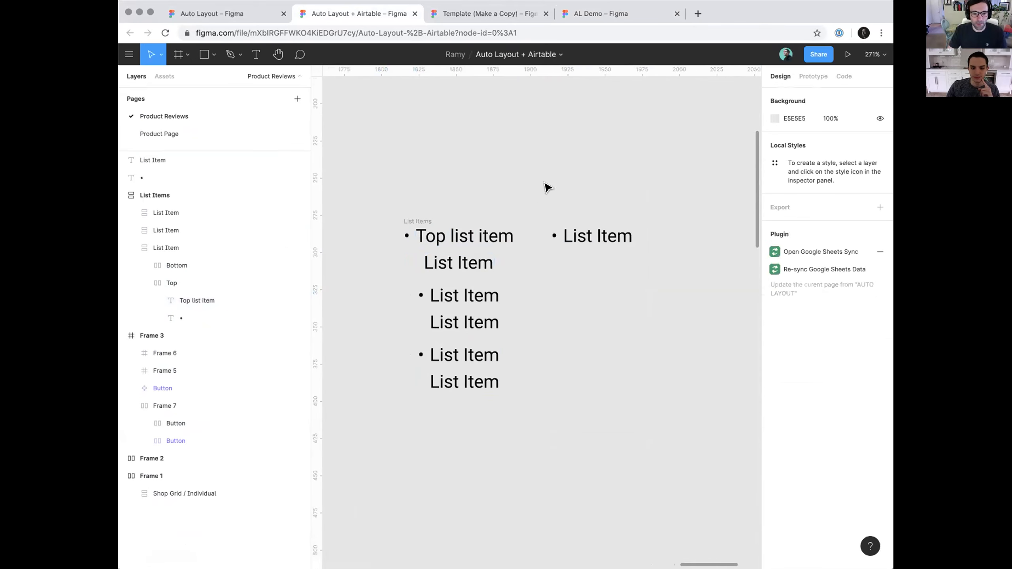
Wrap the standalone bullet and List Item text in a horizontal Auto Layout frame and duplicate that frame
{"action": "scroll", "coordinate": [582, 203], "scroll_direction": "right", "scroll_amount": 1}
{"action": "left_click", "coordinate": [583, 235]}
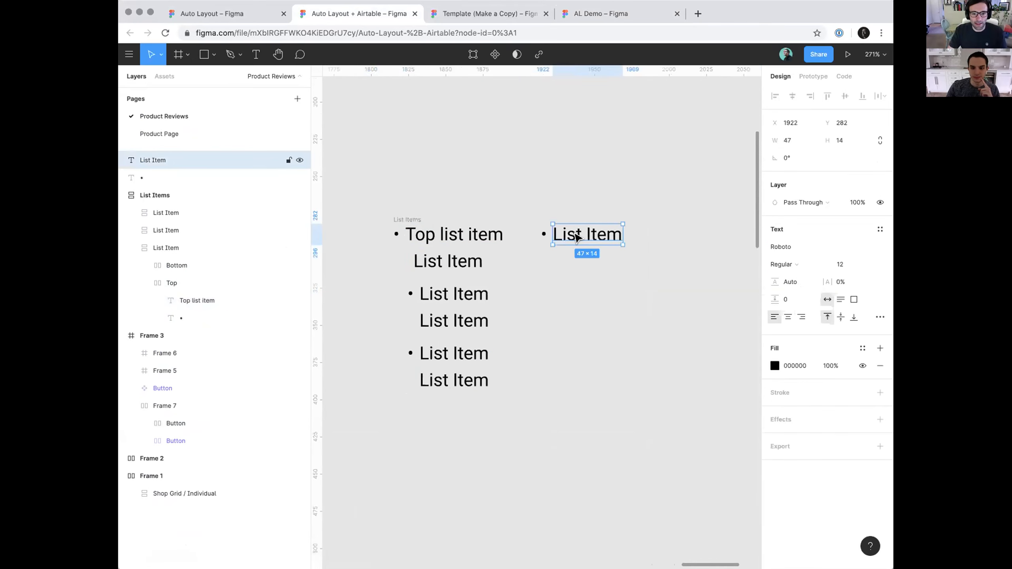
{"action": "scroll", "coordinate": [597, 231], "scroll_direction": "up", "scroll_amount": 3}
{"action": "left_click", "coordinate": [504, 230]}
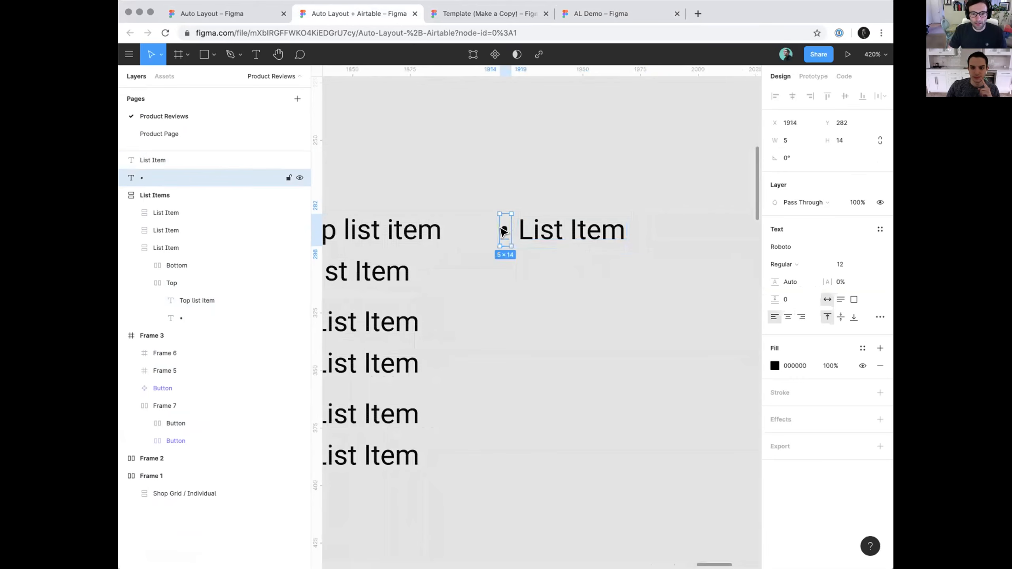
{"action": "left_click", "coordinate": [550, 235], "text": "shift"}
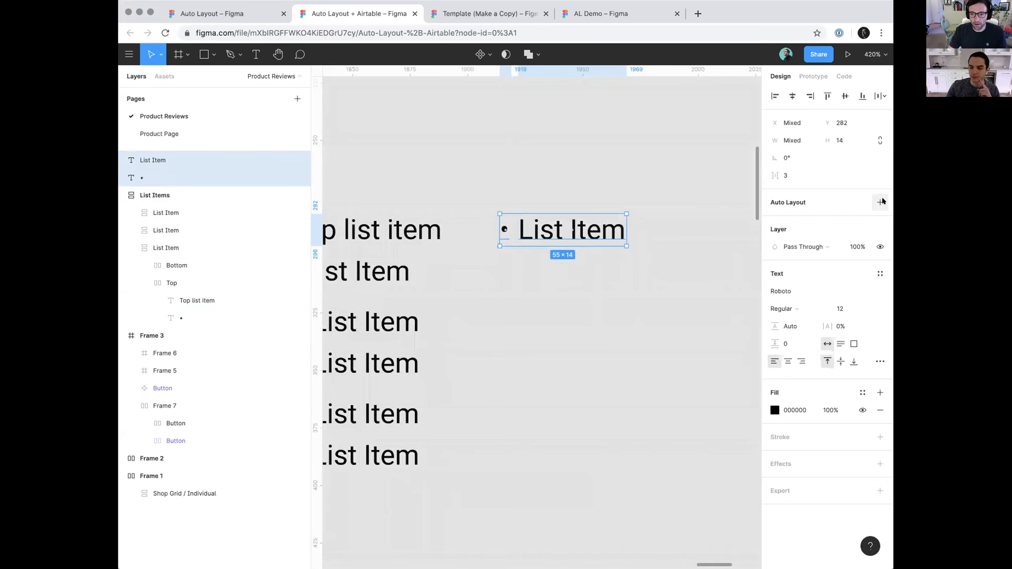
{"action": "key", "text": "shift+a"}
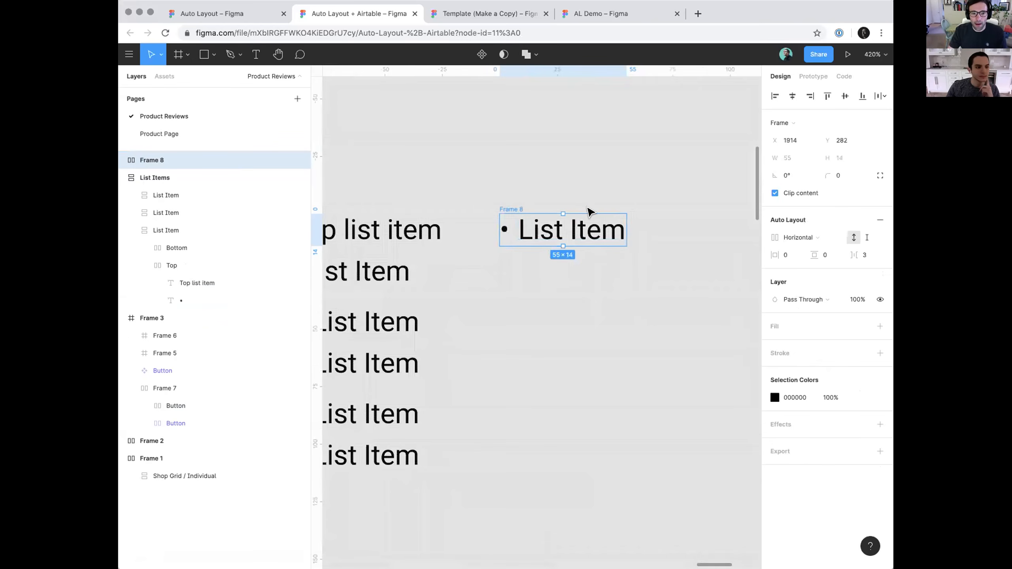
{"action": "key", "text": "ctrl+d"}
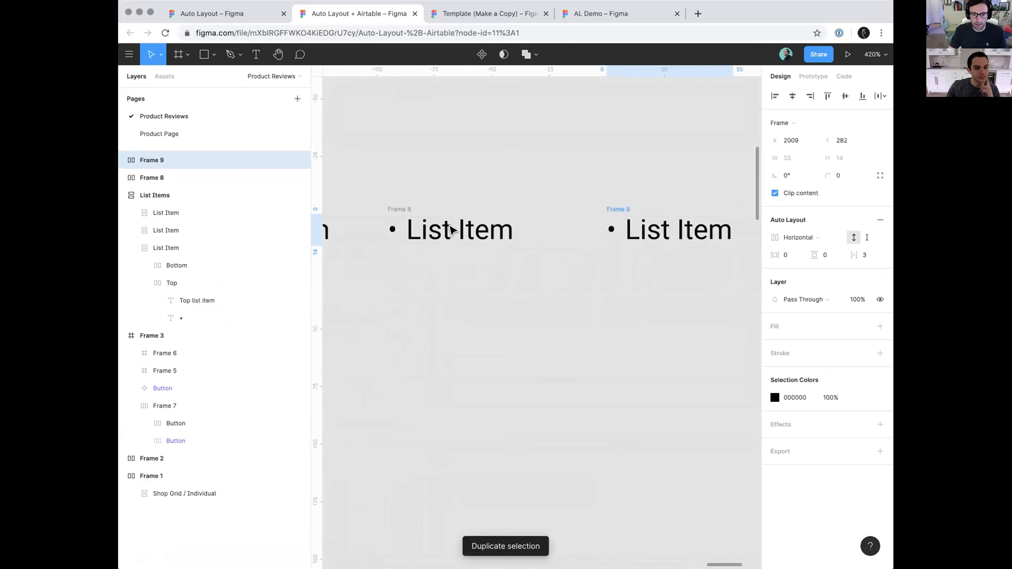
Wrap the two standalone bullet and List Item frames together in an Auto Layout frame and set its direction to vertical
{"action": "scroll", "coordinate": [742, 291], "scroll_direction": "down", "scroll_amount": 3}
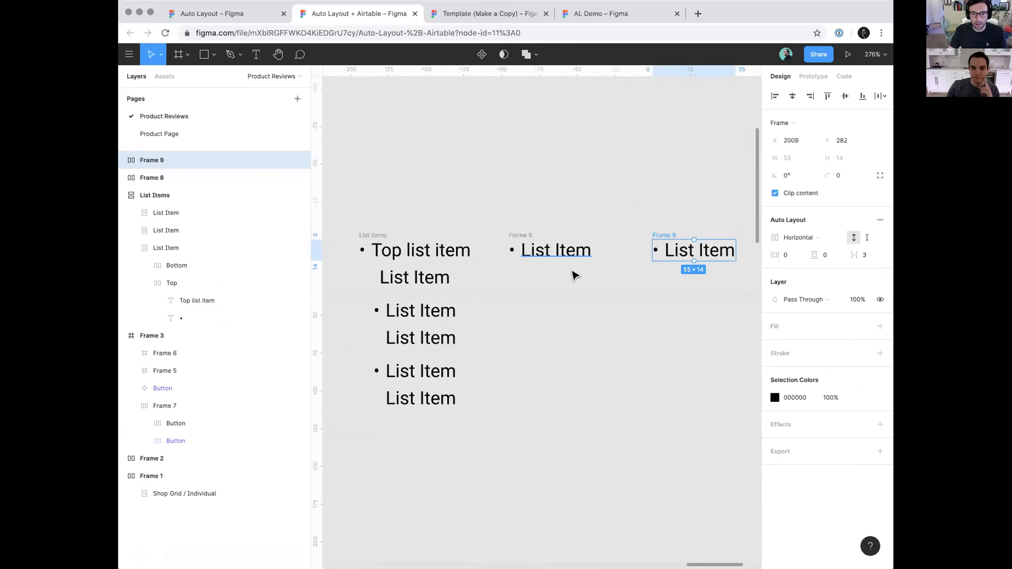
{"action": "left_click", "coordinate": [558, 250]}
{"action": "left_click", "coordinate": [522, 229]}
{"action": "left_click", "coordinate": [520, 234]}
{"action": "left_click", "coordinate": [668, 236]}
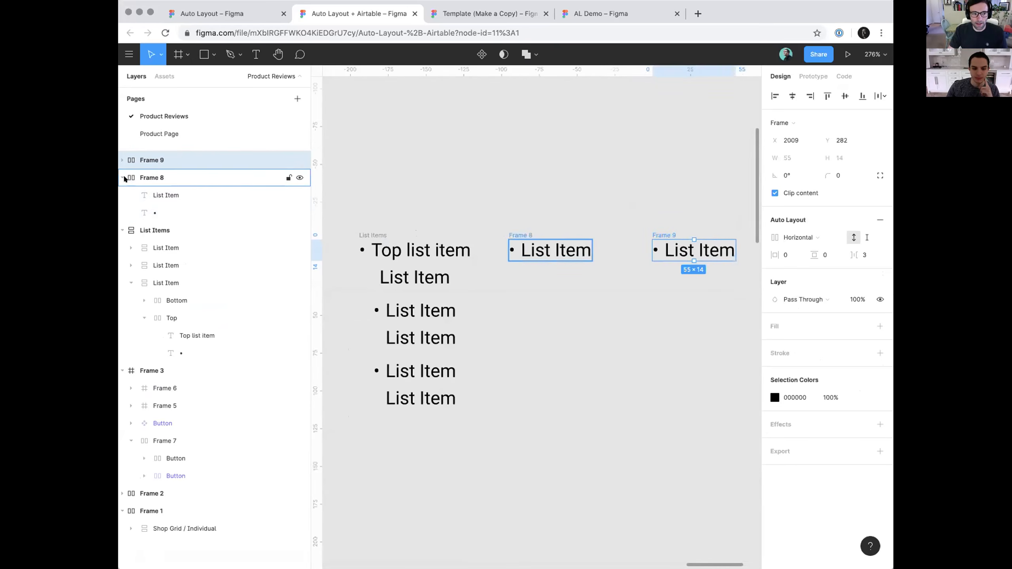
{"action": "left_click", "coordinate": [143, 178]}
{"action": "left_click", "coordinate": [180, 162], "text": "shift"}
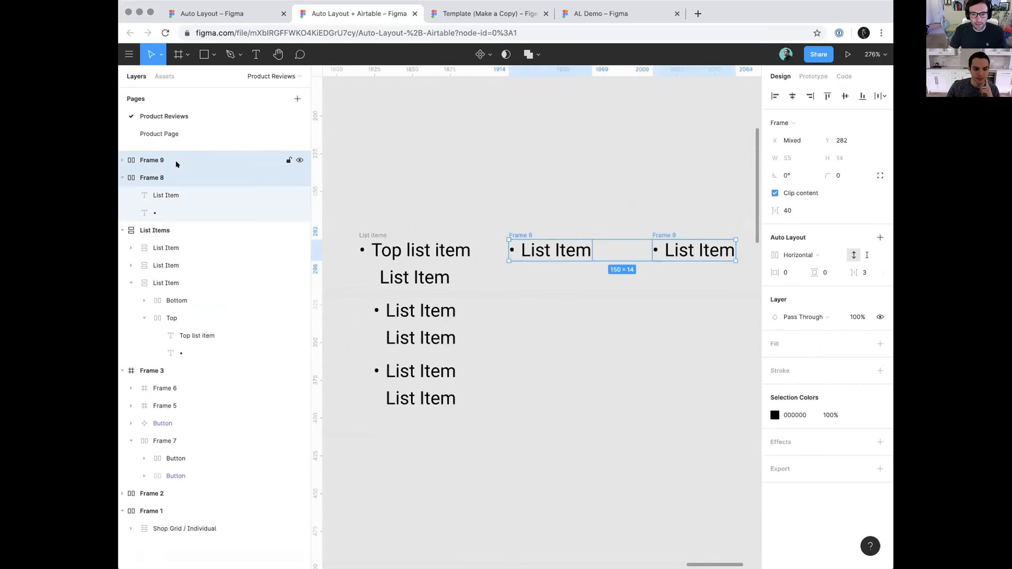
{"action": "left_click", "coordinate": [879, 238]}
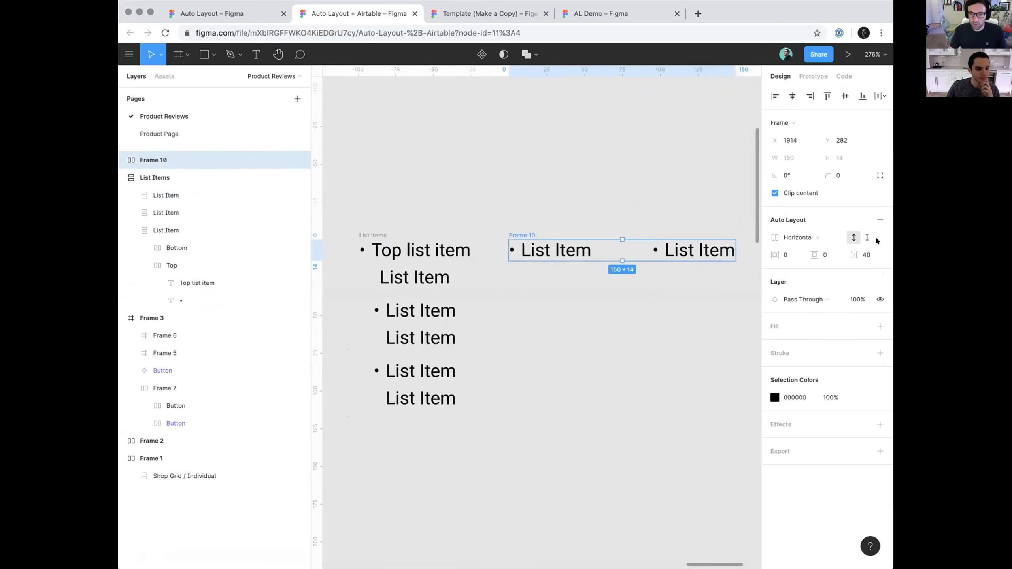
{"action": "left_click", "coordinate": [800, 238]}
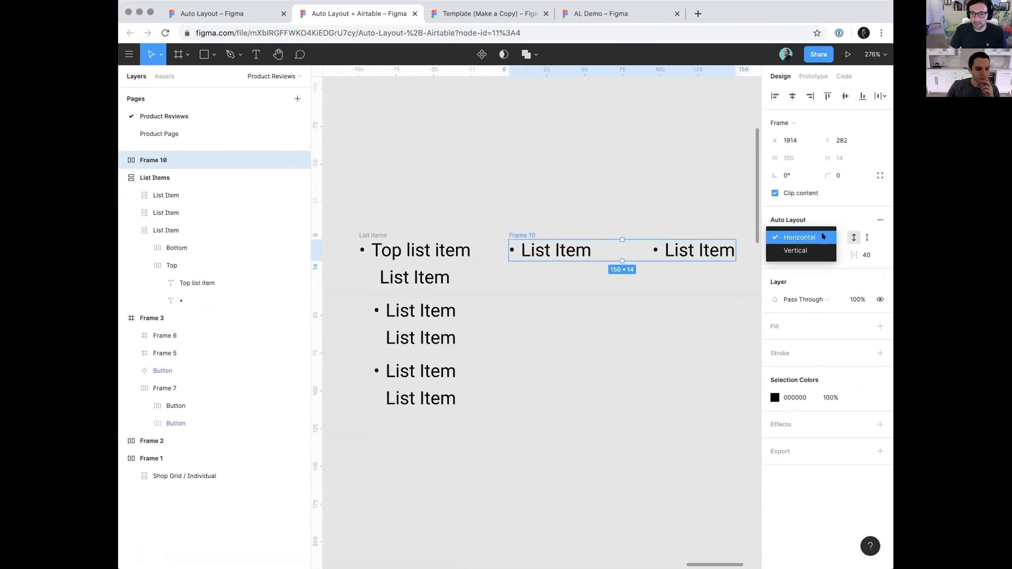
{"action": "left_click", "coordinate": [813, 250]}
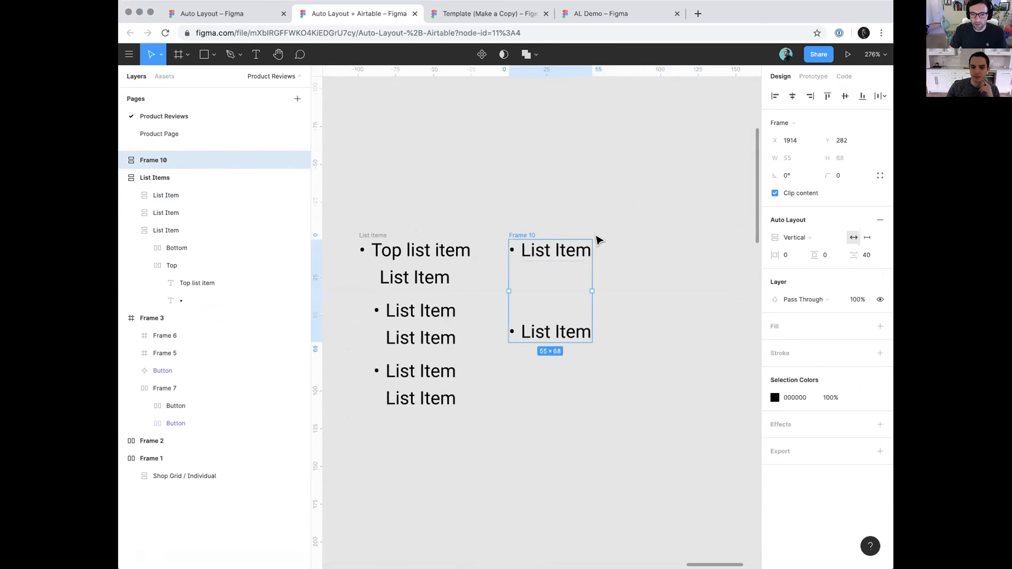
Set the spacing between items in the new vertical list frame to 8
{"action": "left_click", "coordinate": [867, 254]}
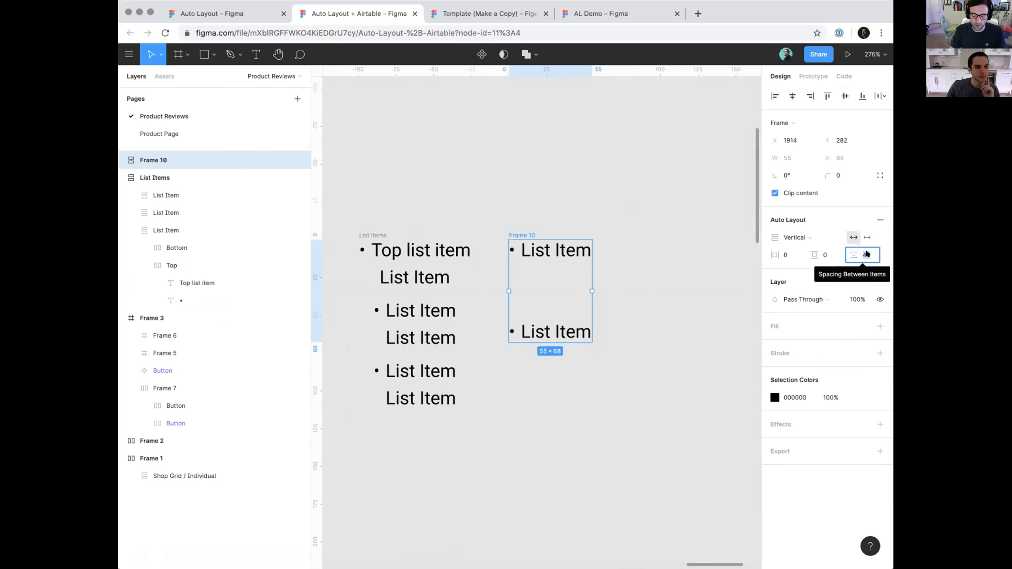
{"action": "type", "text": "16"}
{"action": "key", "text": "Return"}
{"action": "left_click", "coordinate": [867, 254]}
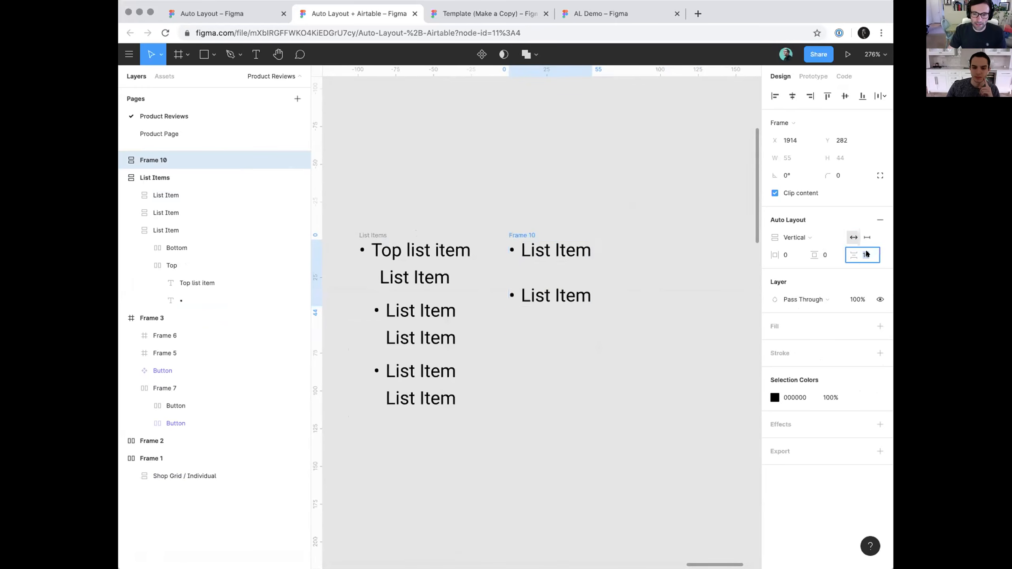
{"action": "key", "text": "Return"}
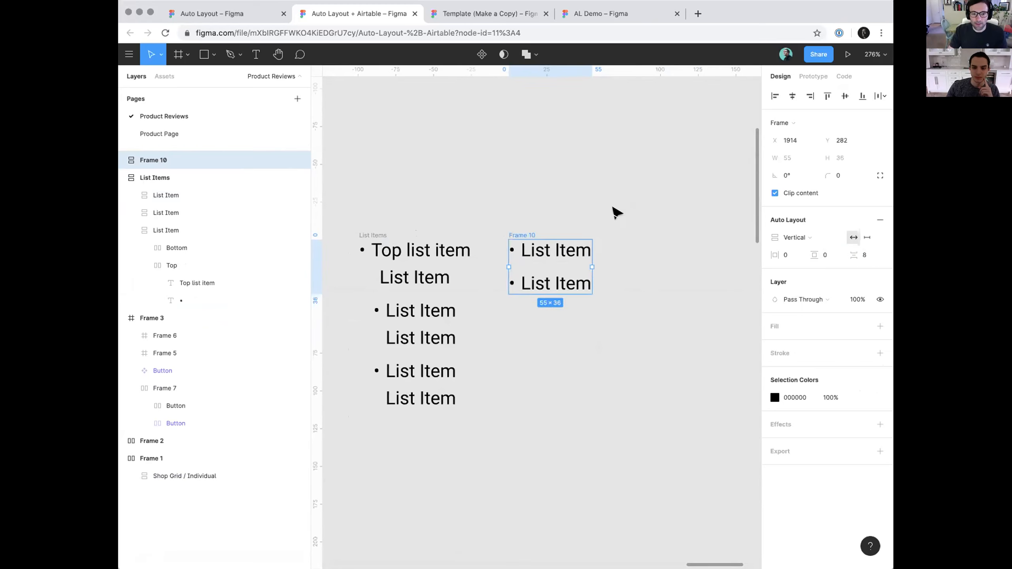
Move the two-row vertical list frame away from the List Items frame into empty canvas at about X 2075
{"action": "left_click", "coordinate": [615, 211]}
{"action": "left_click", "coordinate": [520, 234]}
{"action": "left_click_drag", "start_coordinate": [572, 207], "coordinate": [387, 210]}
{"action": "left_click_drag", "start_coordinate": [376, 253], "coordinate": [605, 252]}
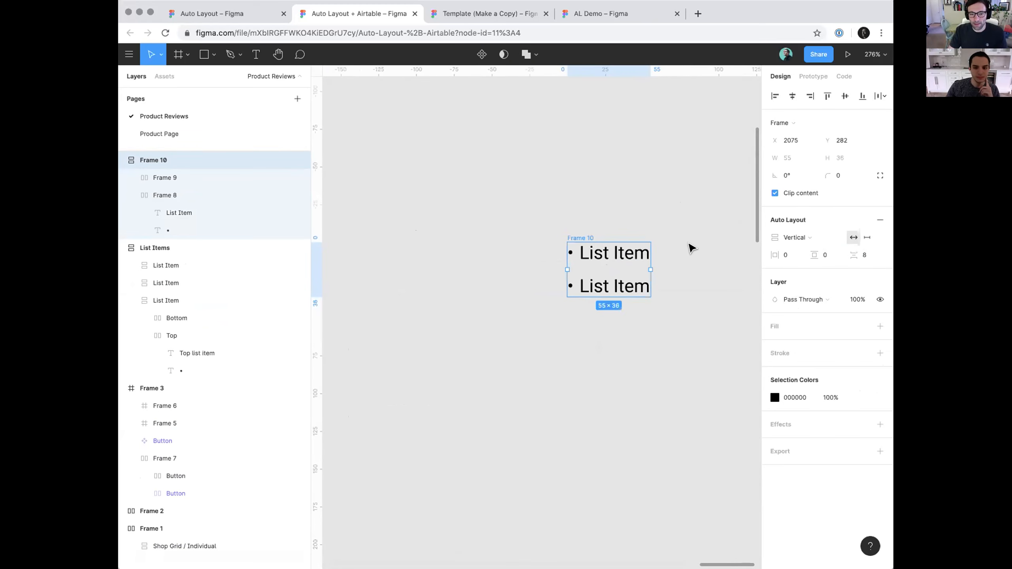
Hide the bullet text layer in the second row of the new vertical list frame
{"action": "scroll", "coordinate": [677, 255], "scroll_direction": "up", "scroll_amount": 3}
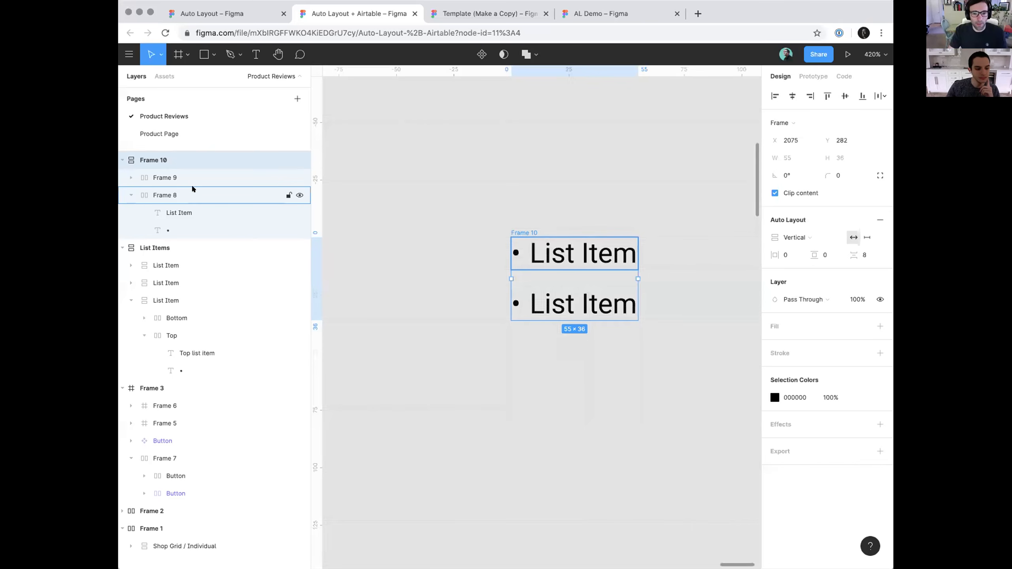
{"action": "left_click", "coordinate": [576, 294]}
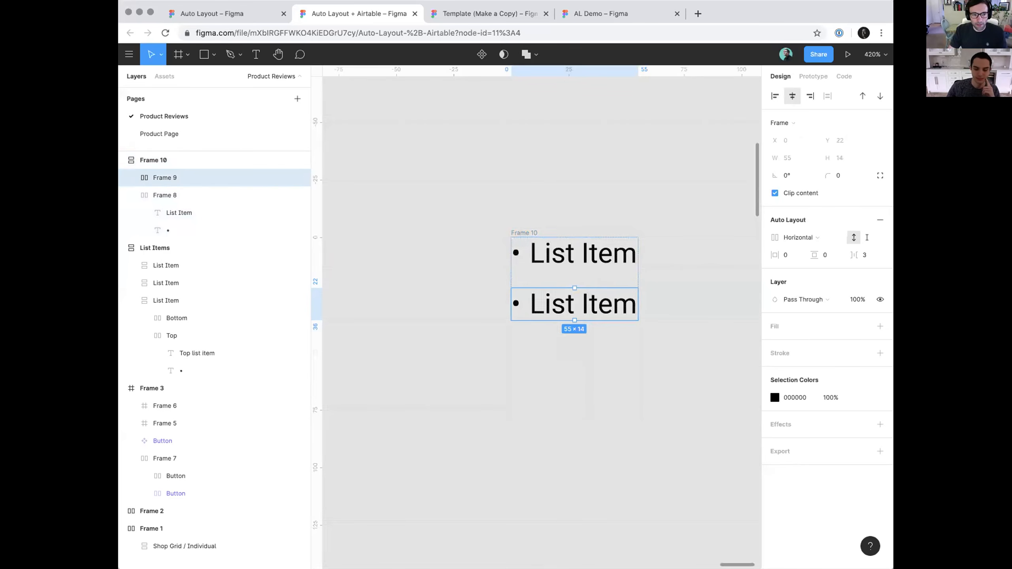
{"action": "left_click", "coordinate": [131, 177]}
{"action": "left_click", "coordinate": [169, 195]}
{"action": "left_click", "coordinate": [173, 212]}
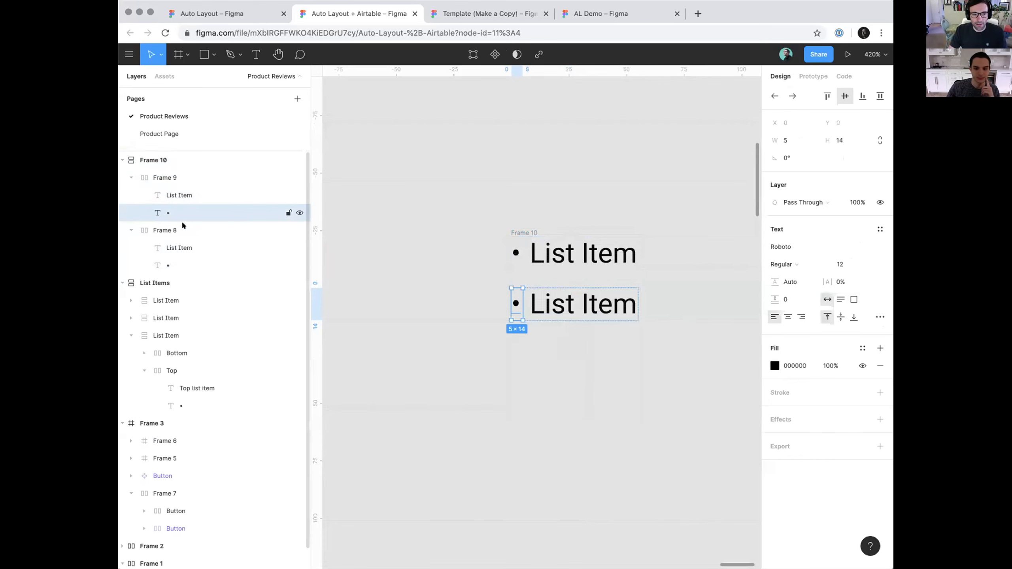
{"action": "left_click", "coordinate": [299, 212]}
{"action": "left_click", "coordinate": [358, 216]}
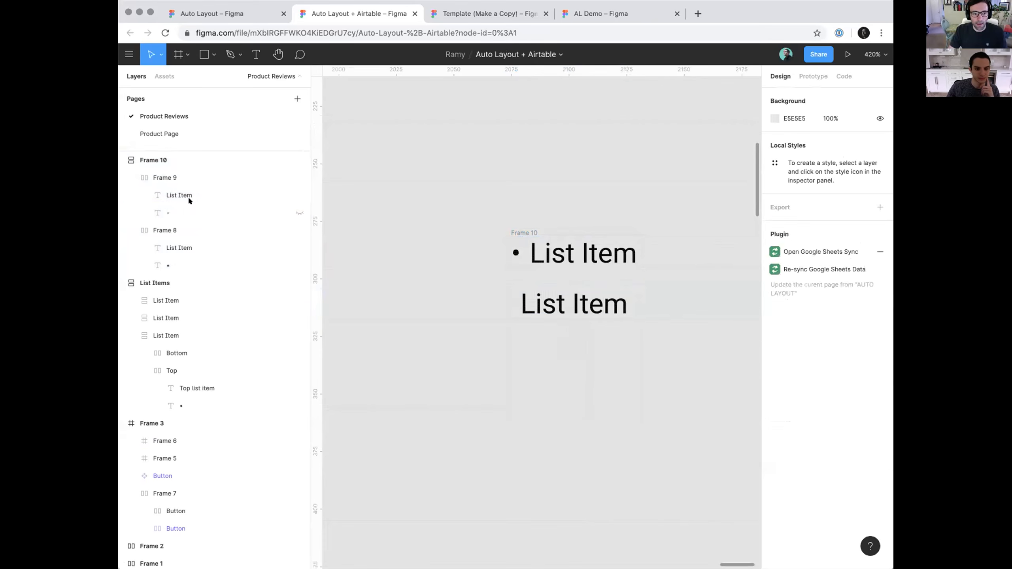
Right-align the second row within the vertical list so its text lines up with the first row's text
{"action": "left_click", "coordinate": [189, 178]}
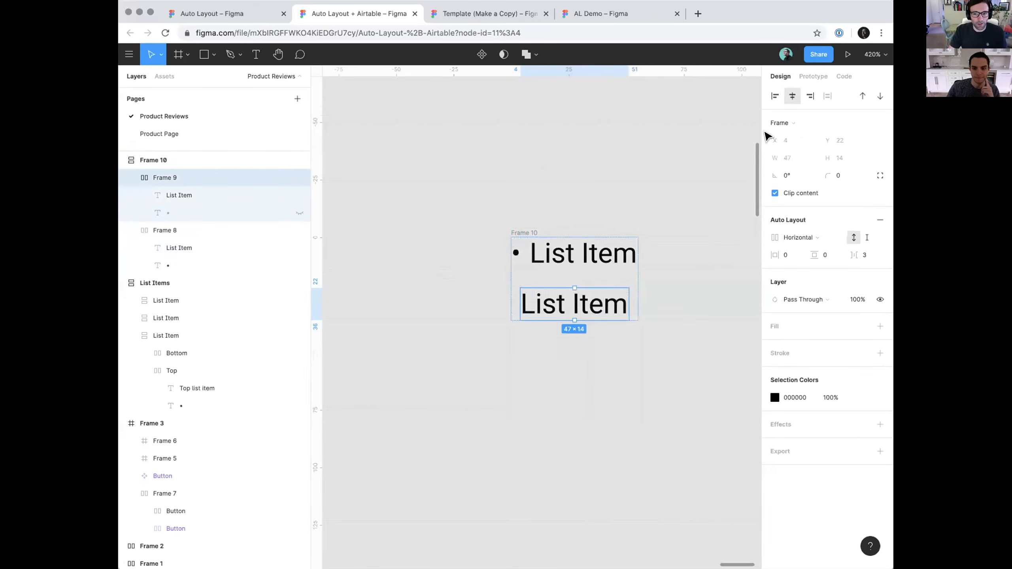
{"action": "left_click", "coordinate": [809, 95]}
{"action": "double_click", "coordinate": [574, 256]}
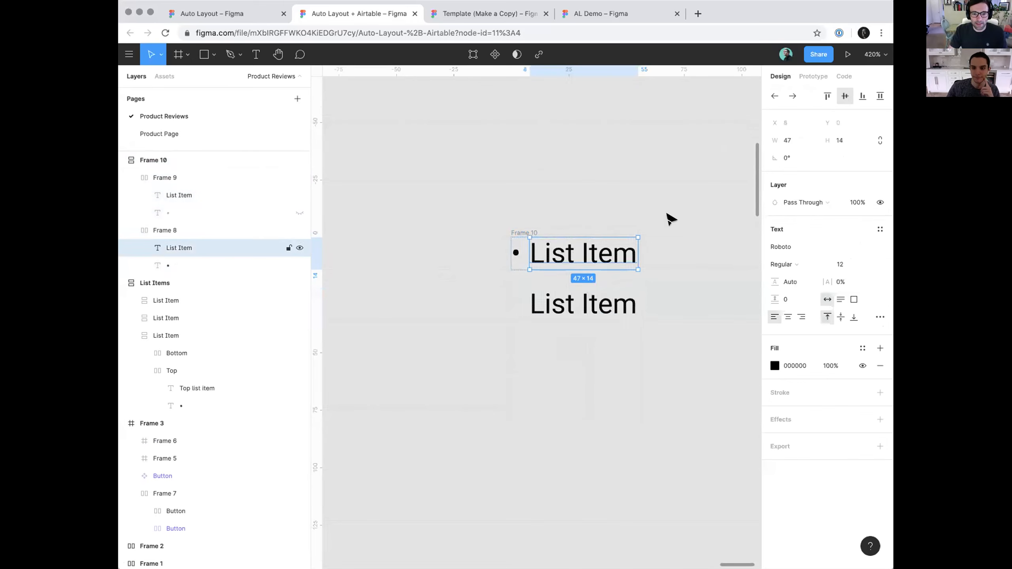
{"action": "left_click", "coordinate": [663, 153]}
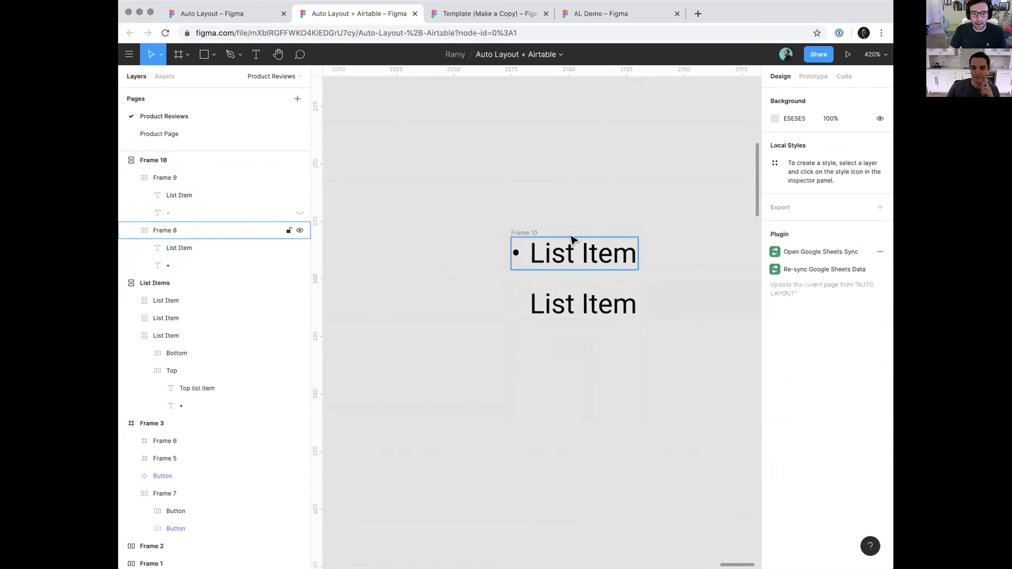
{"action": "double_click", "coordinate": [598, 253]}
{"action": "key", "text": "Escape"}
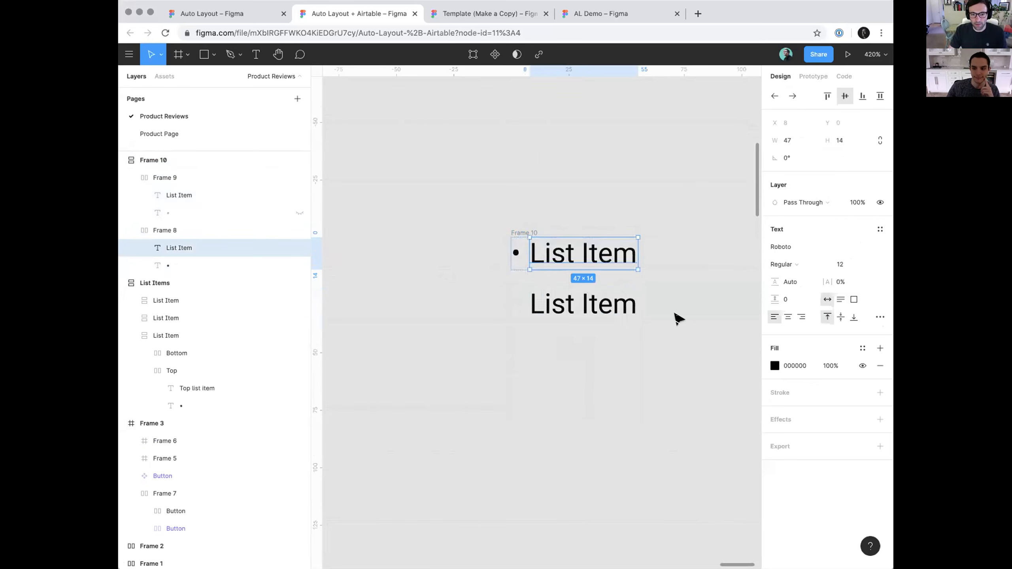
Turn the two-row list frame into a component and place a copy of it as an instance beside the master
{"action": "scroll", "coordinate": [603, 294], "scroll_direction": "down", "scroll_amount": 3}
{"action": "left_click", "coordinate": [546, 247]}
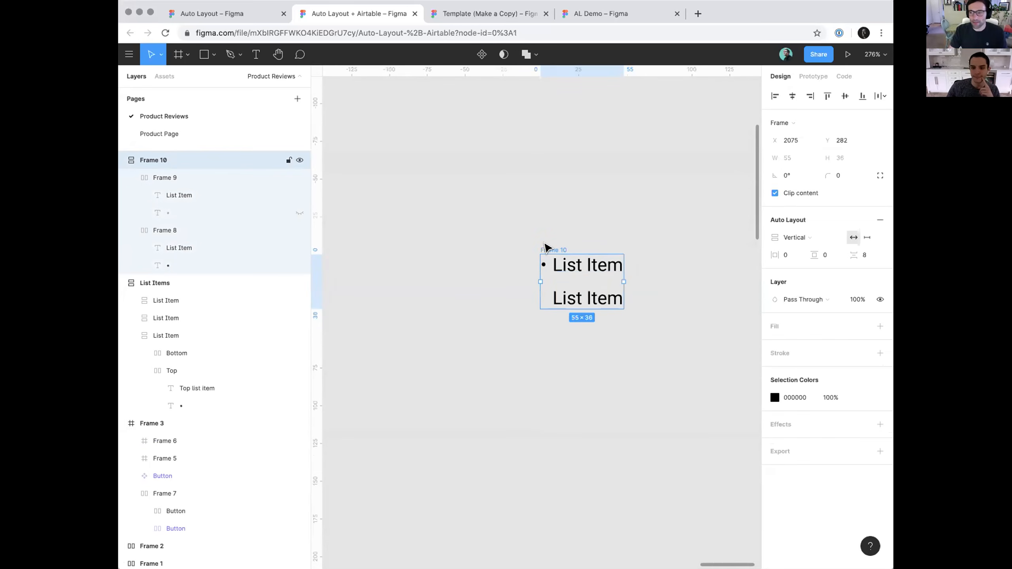
{"action": "key", "text": "super+alt+k"}
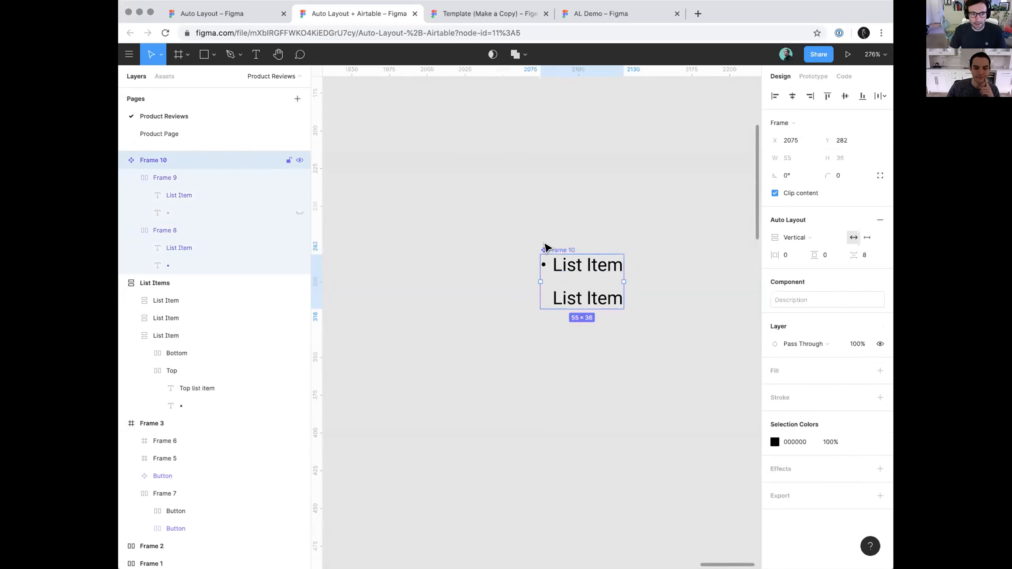
{"action": "left_click_drag", "start_coordinate": [564, 217], "coordinate": [406, 210]}
{"action": "left_click_drag", "start_coordinate": [423, 263], "coordinate": [549, 270]}
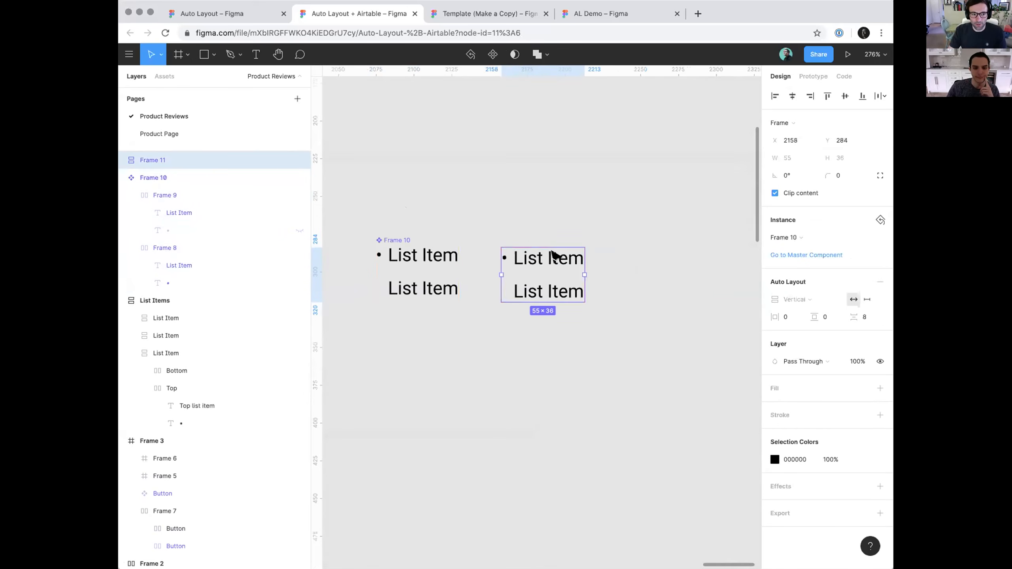
Duplicate the bulleted and unbulleted rows inside the master component three times to make an eight-row list
{"action": "double_click", "coordinate": [540, 282]}
{"action": "left_click", "coordinate": [353, 199]}
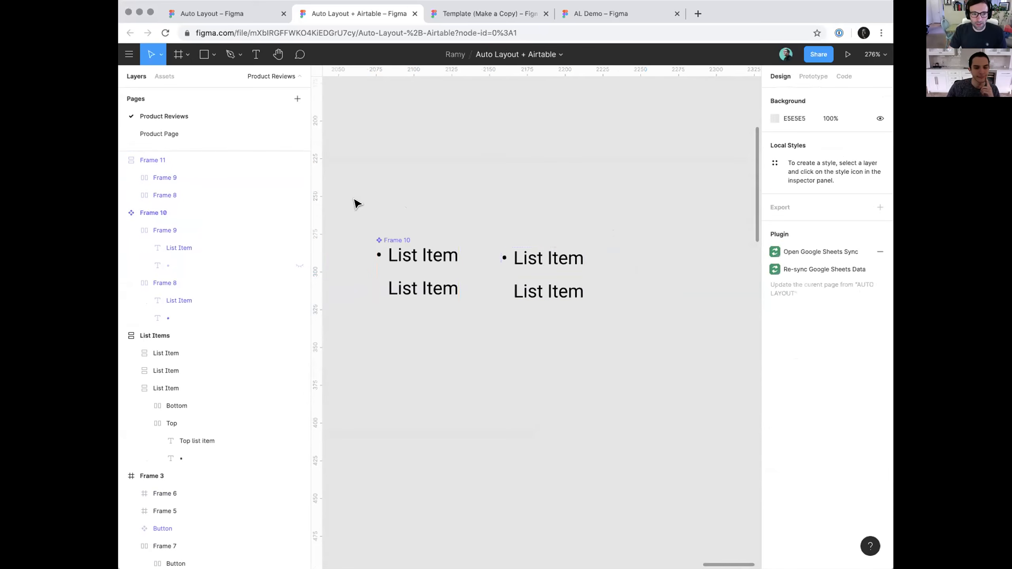
{"action": "left_click", "coordinate": [244, 176]}
{"action": "left_click", "coordinate": [201, 227]}
{"action": "left_click", "coordinate": [129, 231]}
{"action": "left_click", "coordinate": [179, 243], "text": "shift"}
{"action": "key", "text": "super+d"}
{"action": "key", "text": "super+d"}
{"action": "key", "text": "super+d"}
{"action": "left_click", "coordinate": [495, 212]}
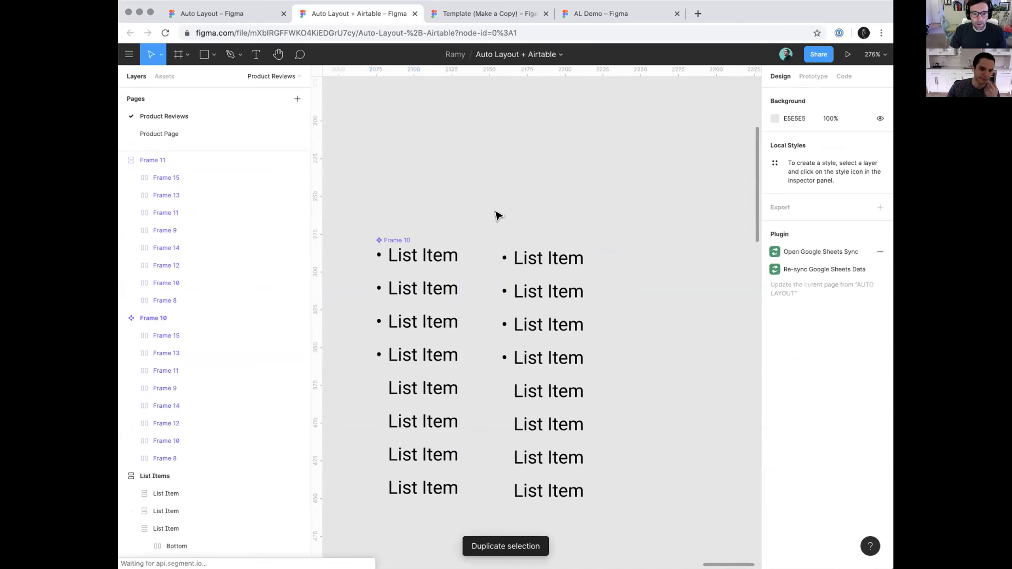
Hide the last five rows of the list instance, keeping its first three bulleted rows visible
{"action": "double_click", "coordinate": [556, 288]}
{"action": "double_click", "coordinate": [556, 288]}
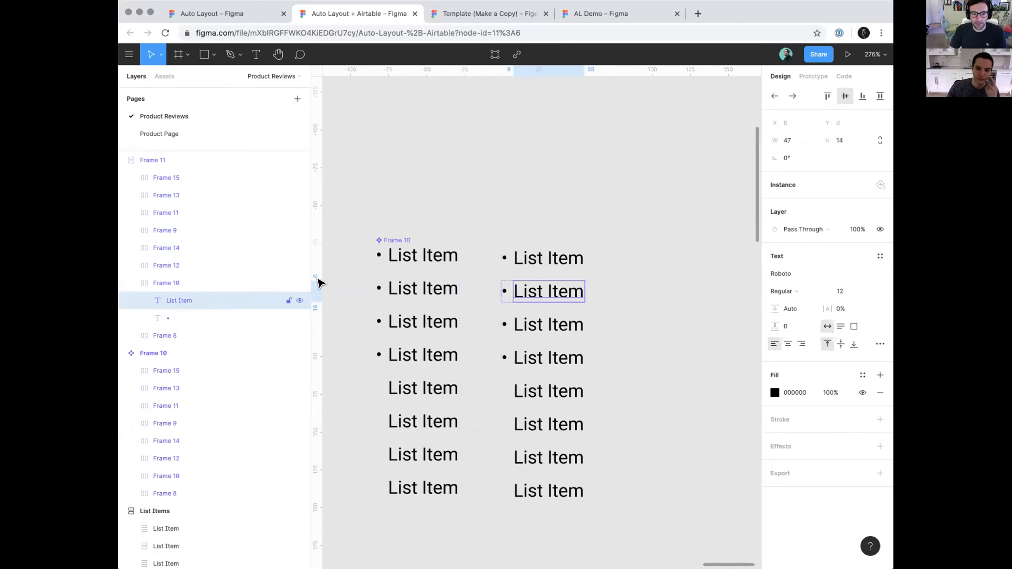
{"action": "left_click", "coordinate": [223, 266]}
{"action": "left_click_drag", "start_coordinate": [298, 179], "coordinate": [299, 248]}
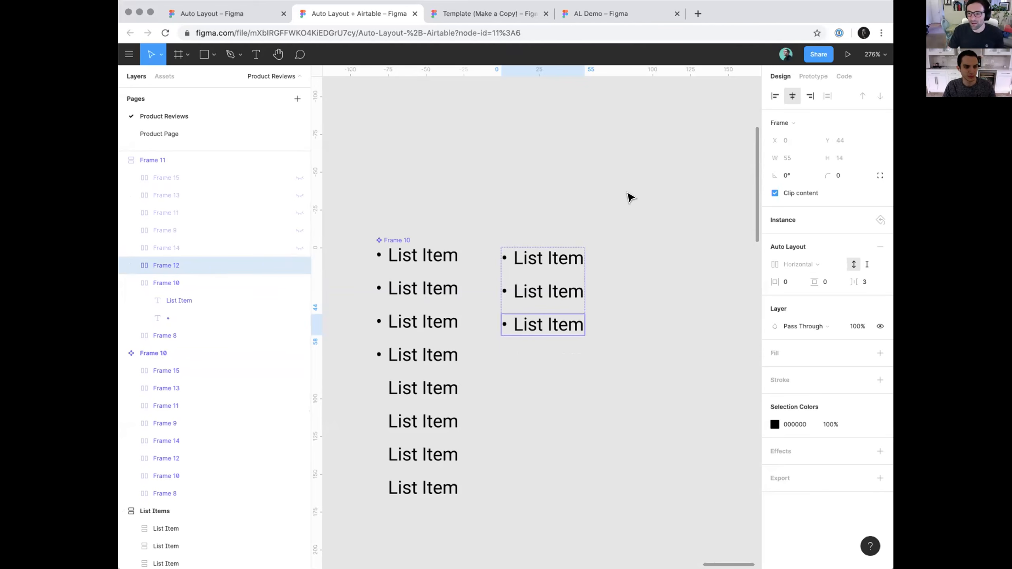
{"action": "left_click", "coordinate": [586, 158]}
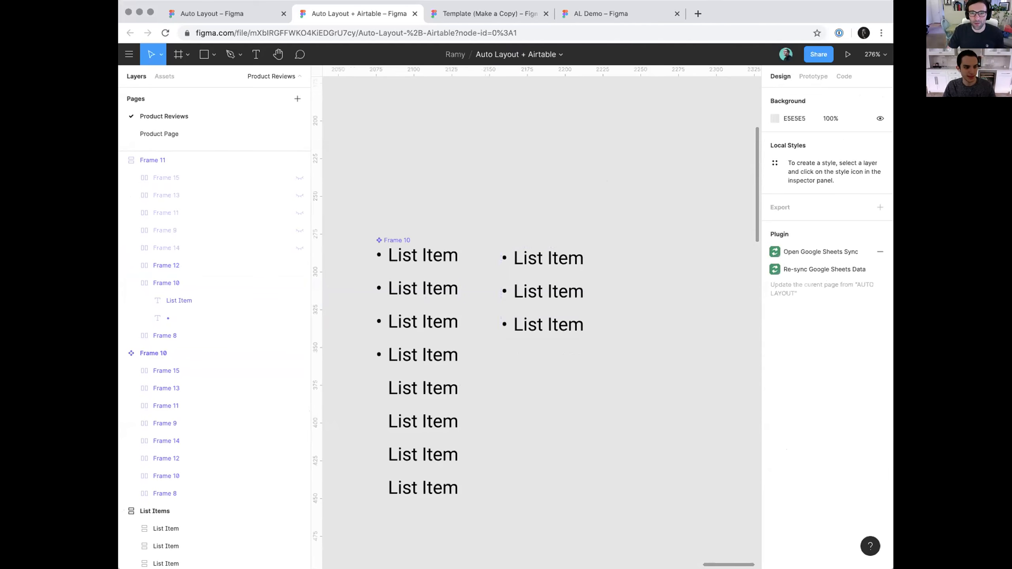
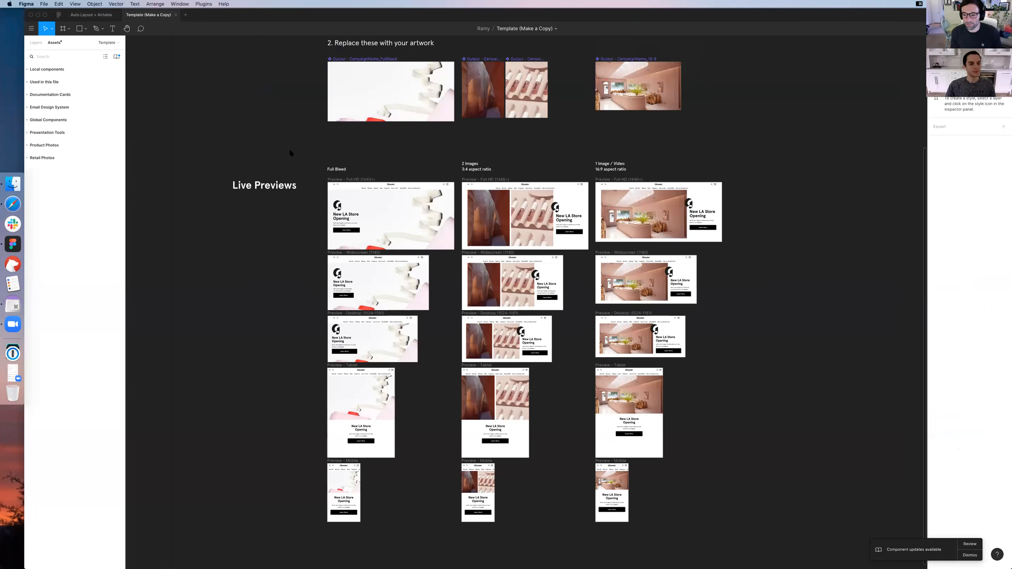
Create a new design file and draw a large landscape frame on its empty canvas
{"action": "key", "text": "super+n"}
{"action": "key", "text": "t"}
{"action": "left_click_drag", "start_coordinate": [257, 129], "coordinate": [817, 429]}
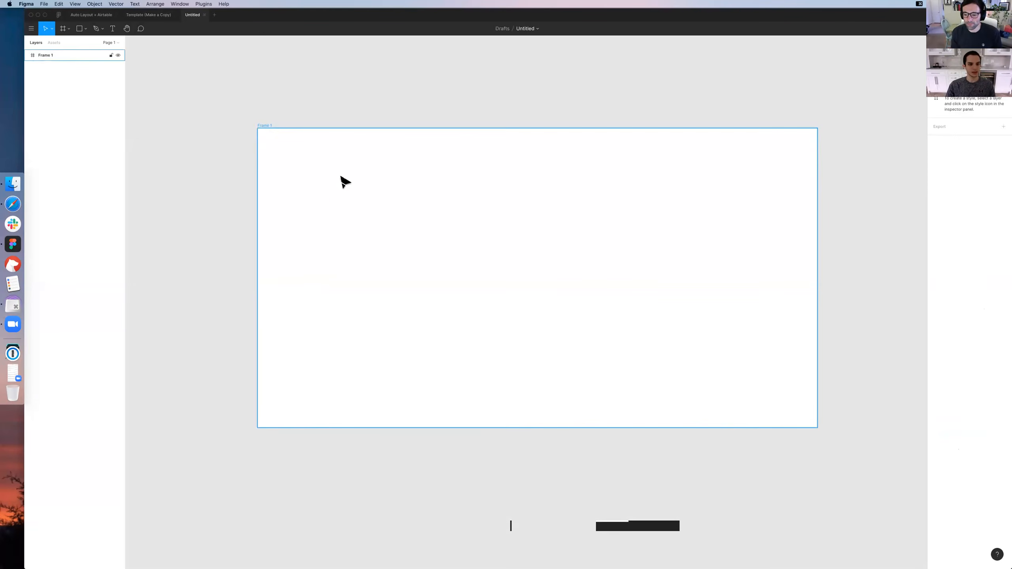
{"action": "left_click_drag", "start_coordinate": [341, 176], "coordinate": [356, 176]}
{"action": "left_click", "coordinate": [334, 73]}
Draw a thin horizontal row frame about 1416 px wide near the upper edge inside the large frame
{"action": "key", "text": "f"}
{"action": "left_click_drag", "start_coordinate": [295, 152], "coordinate": [793, 172]}
Try to stack duplicates of the row frame directly beneath it, and remove the copies
{"action": "left_click_drag", "start_coordinate": [455, 165], "coordinate": [452, 182]}
{"action": "key", "text": "super+d"}
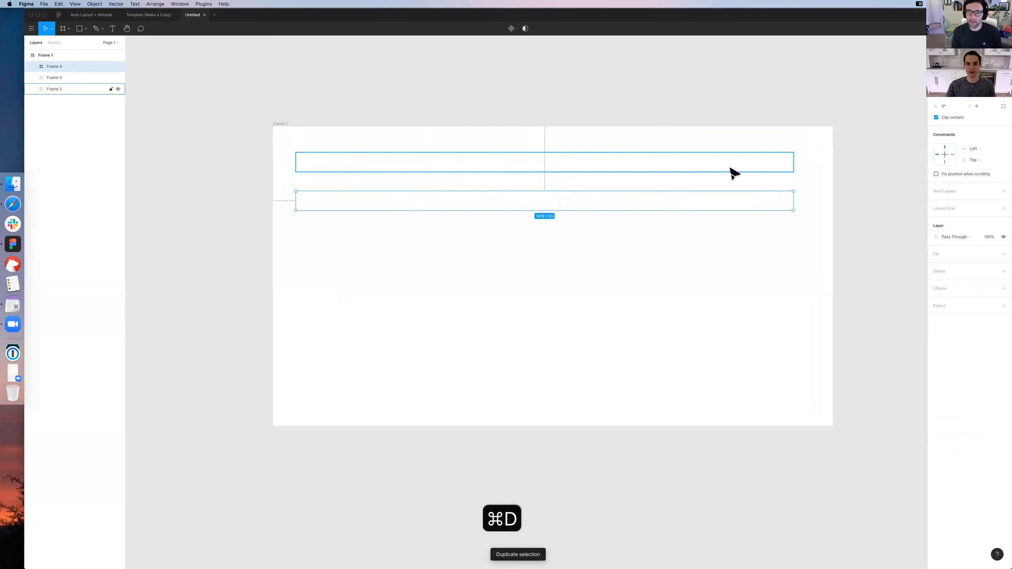
{"action": "key", "text": "super+z"}
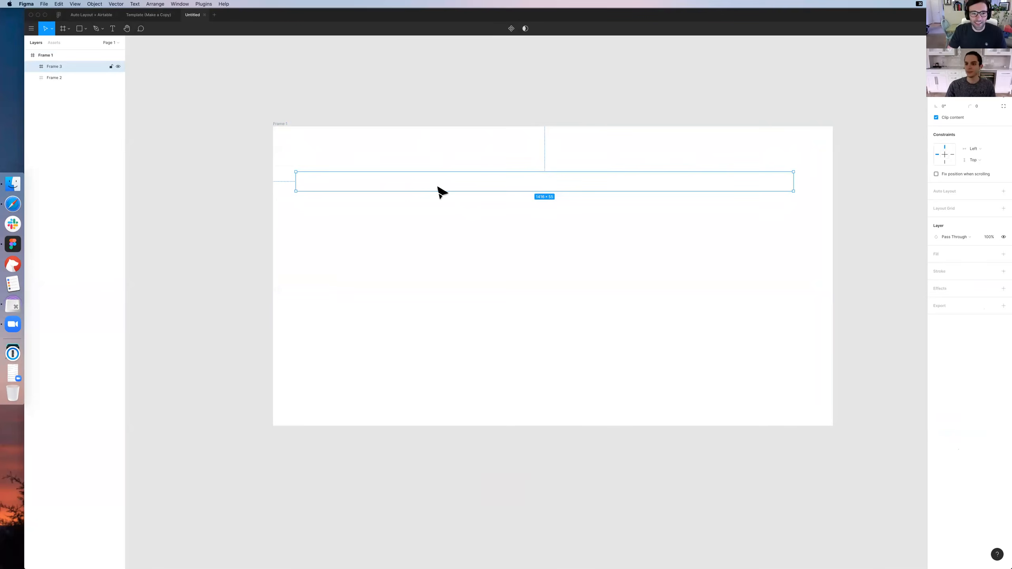
{"action": "key", "text": "Delete"}
Nudge the row frame right to centre it in the large frame and reduce its height to 48 px
{"action": "left_click", "coordinate": [478, 167]}
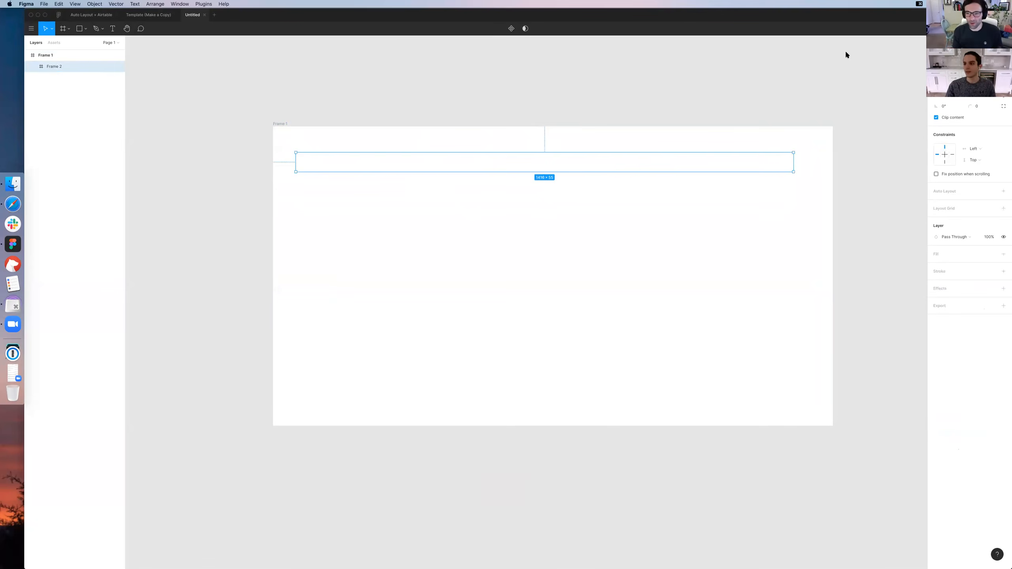
{"action": "key", "text": "shift+Right"}
{"action": "key", "text": "shift+Right"}
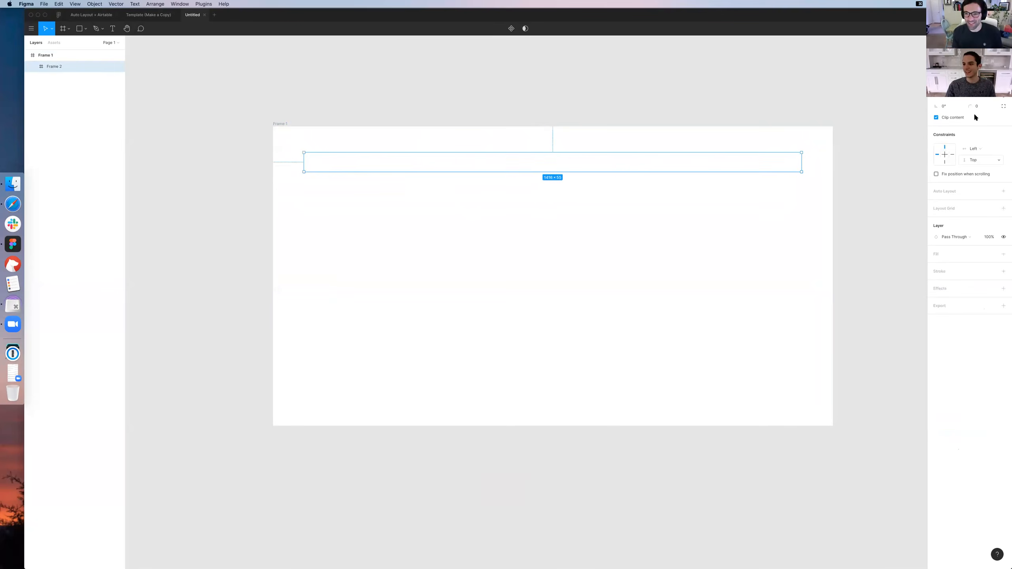
{"action": "left_click_drag", "start_coordinate": [713, 162], "coordinate": [714, 169]}
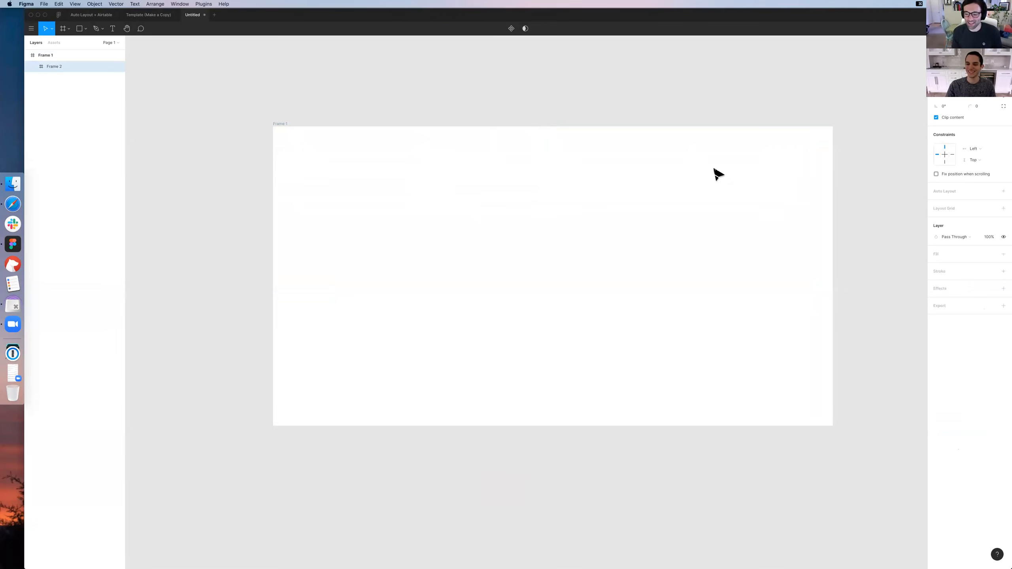
Make the large outer frame taller by extending its lower edge downward
{"action": "left_click", "coordinate": [280, 125]}
{"action": "left_click_drag", "start_coordinate": [478, 422], "coordinate": [476, 452]}
{"action": "left_click", "coordinate": [323, 97]}
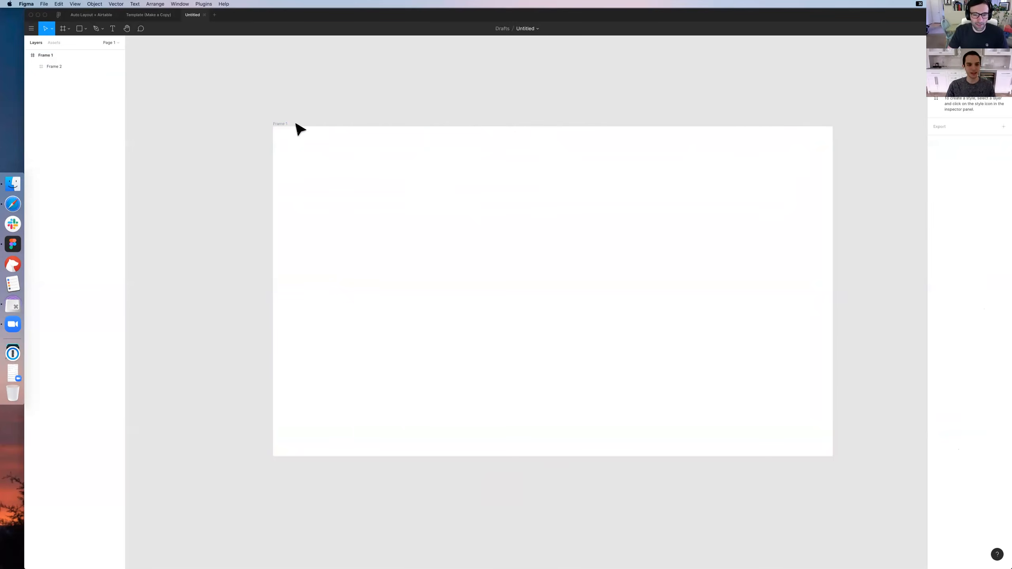
{"action": "left_click", "coordinate": [323, 164]}
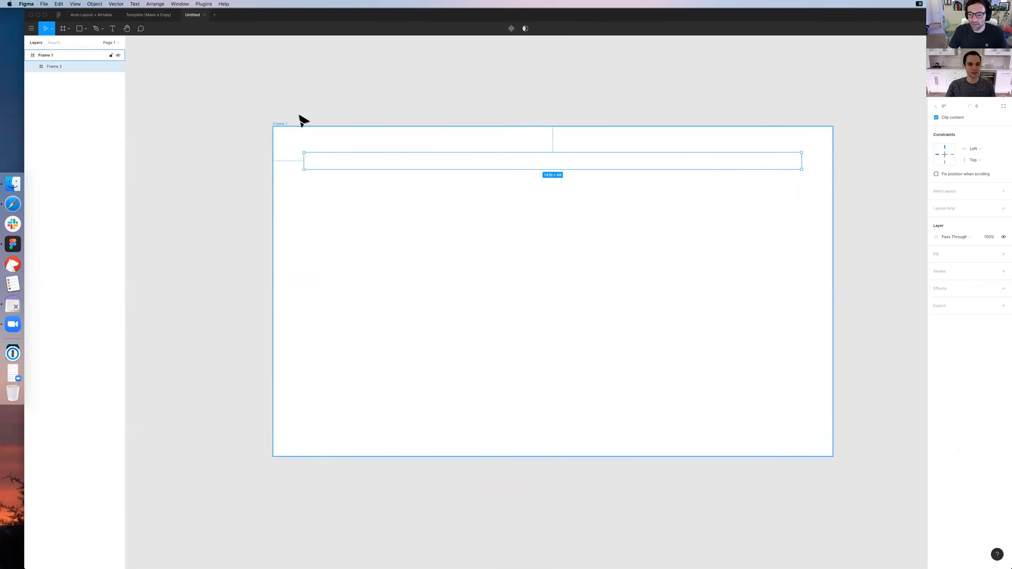
{"action": "left_click", "coordinate": [301, 118]}
{"action": "scroll", "coordinate": [418, 211], "scroll_direction": "up", "scroll_amount": 2}
{"action": "left_click", "coordinate": [417, 199]}
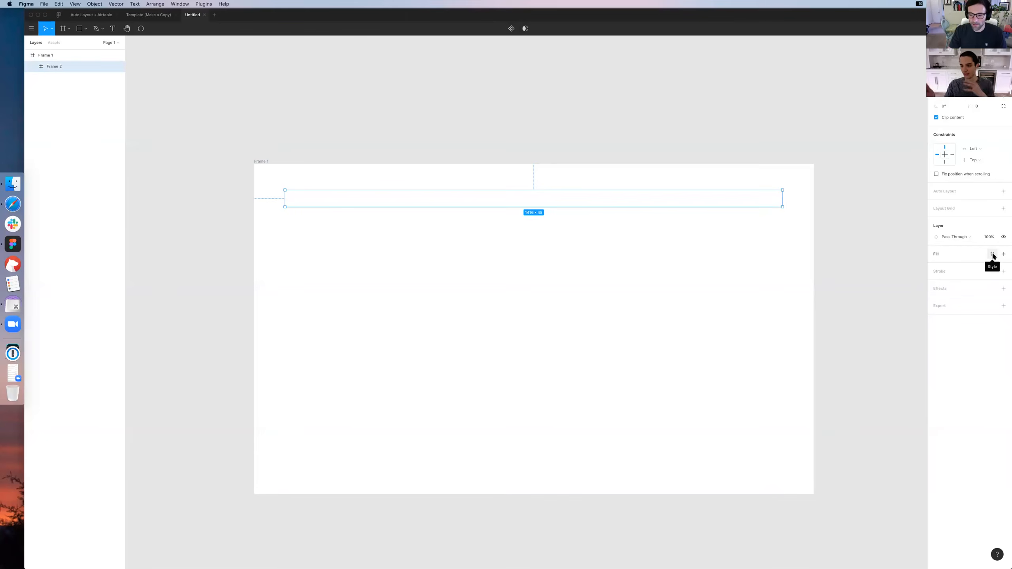
{"action": "left_click", "coordinate": [818, 256]}
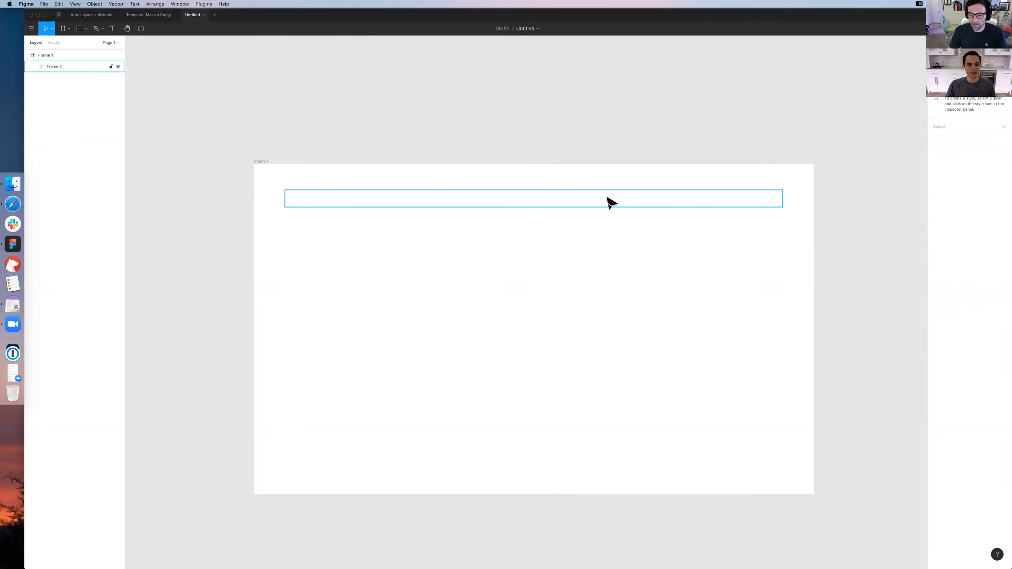
{"action": "left_click", "coordinate": [609, 200]}
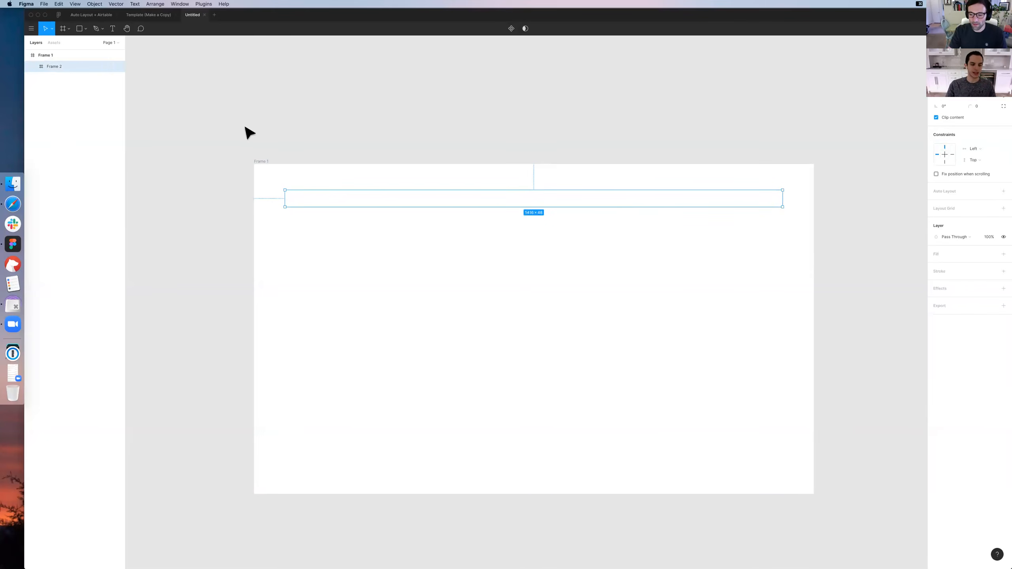
{"action": "left_click", "coordinate": [271, 149]}
Rename the inner row frame's layer as Row
{"action": "left_click", "coordinate": [312, 201]}
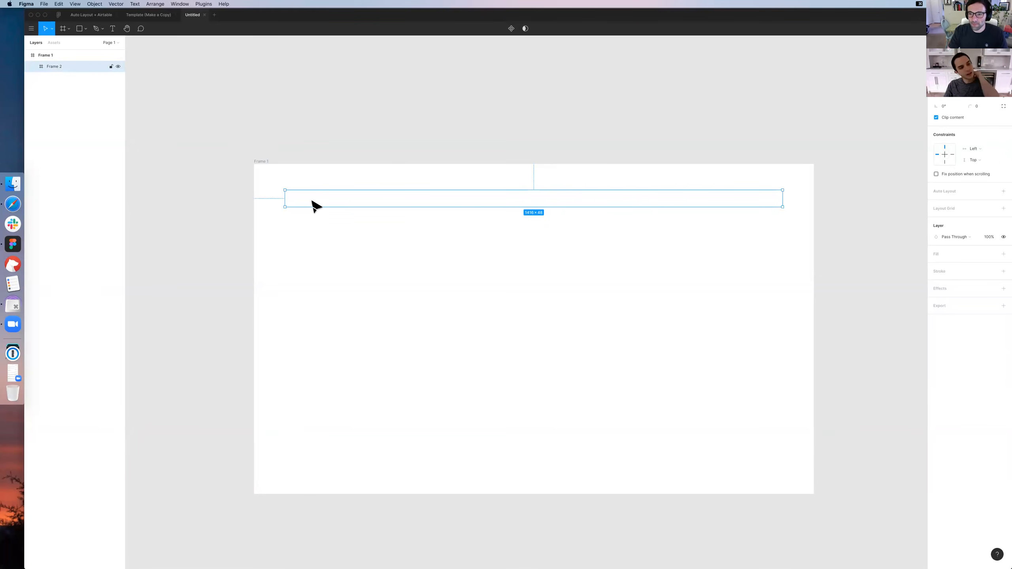
{"action": "double_click", "coordinate": [100, 64]}
{"action": "type", "text": "Row"}
{"action": "key", "text": "Return"}
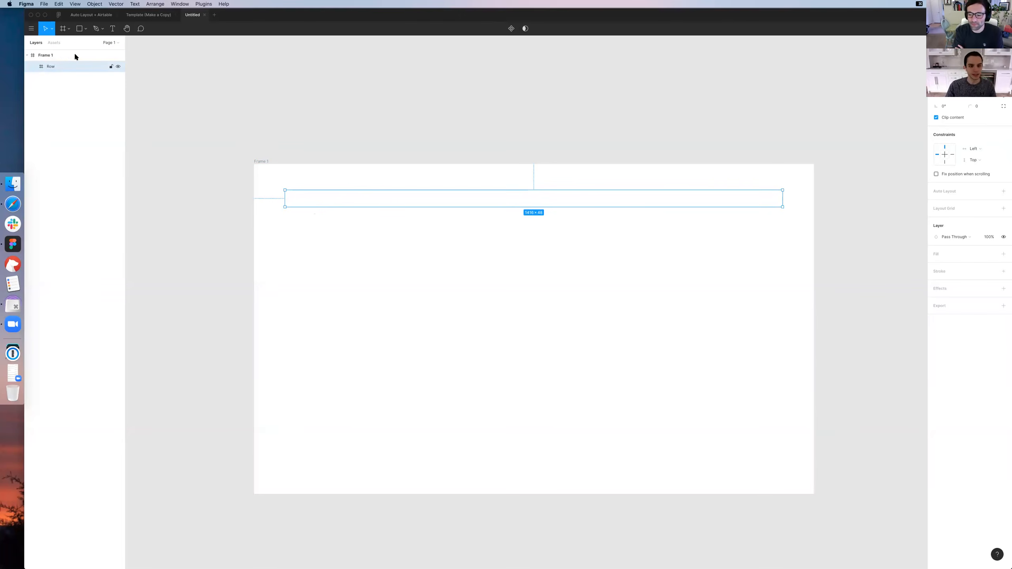
{"action": "double_click", "coordinate": [74, 55]}
{"action": "key", "text": "Escape"}
{"action": "left_click", "coordinate": [66, 74]}
{"action": "left_click", "coordinate": [65, 67]}
{"action": "left_click", "coordinate": [406, 198]}
{"action": "left_click", "coordinate": [641, 192]}
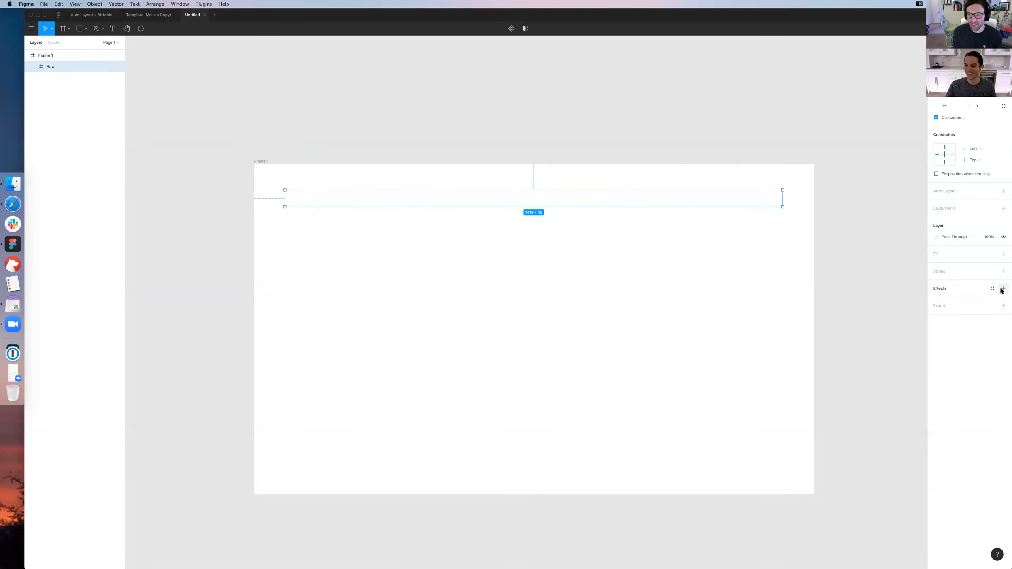
{"action": "left_click", "coordinate": [721, 210]}
Add a drop shadow to the Row frame with blur 0, vertical offset 1 and 10% opacity
{"action": "left_click", "coordinate": [723, 197]}
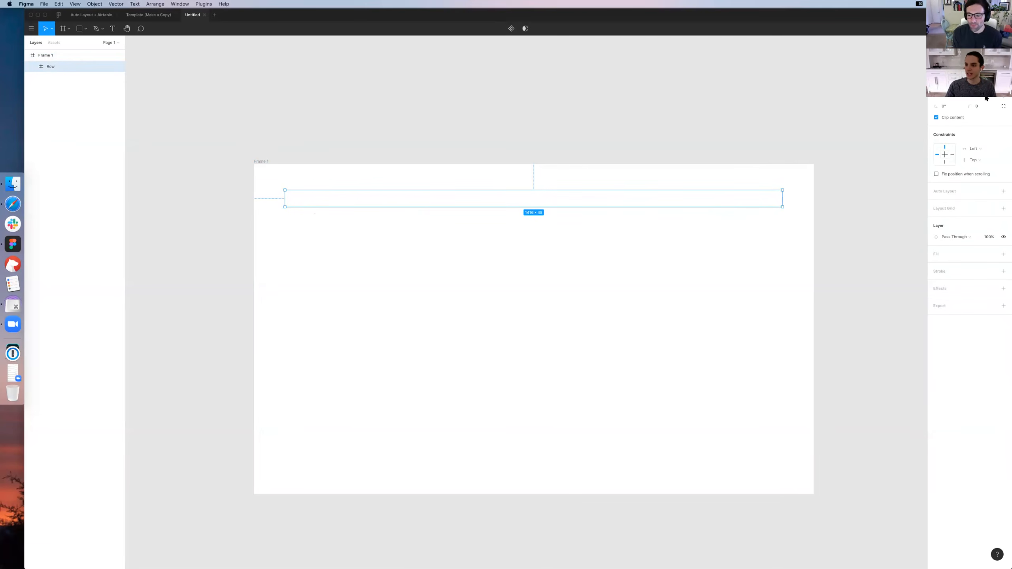
{"action": "left_click", "coordinate": [1004, 288]}
{"action": "left_click", "coordinate": [935, 300]}
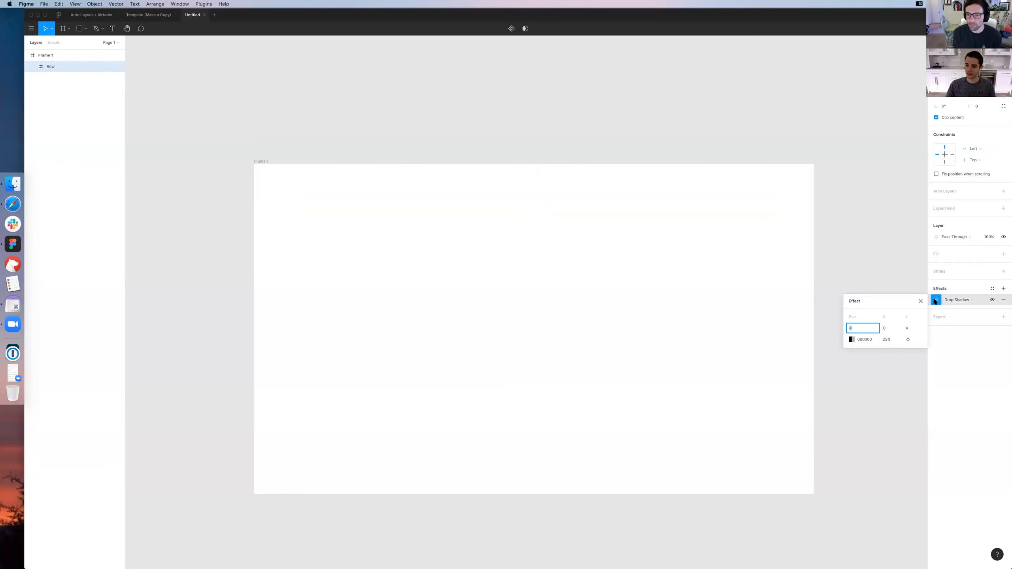
{"action": "type", "text": "0"}
{"action": "key", "text": "Tab"}
{"action": "key", "text": "Tab"}
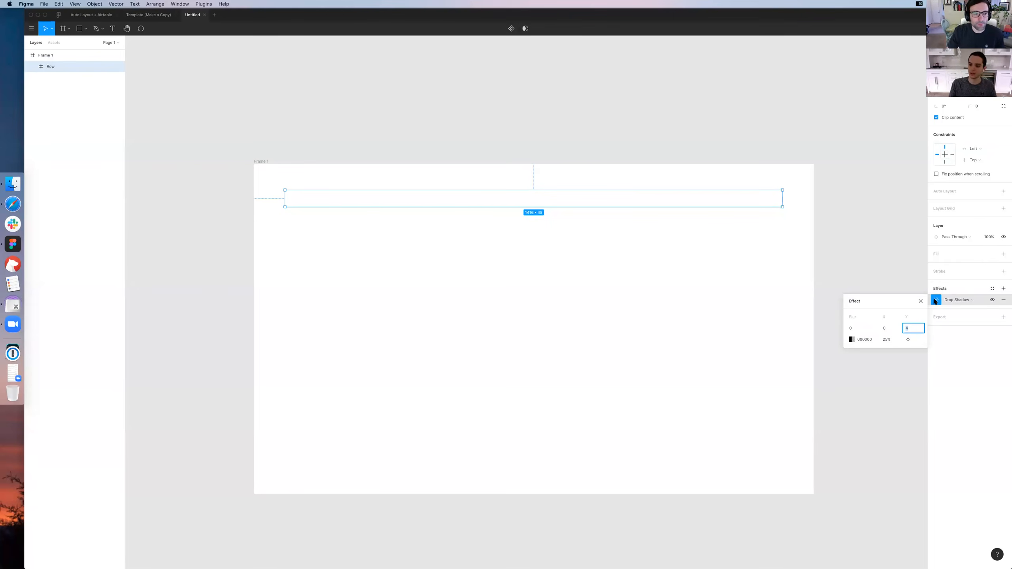
{"action": "key", "text": "Return"}
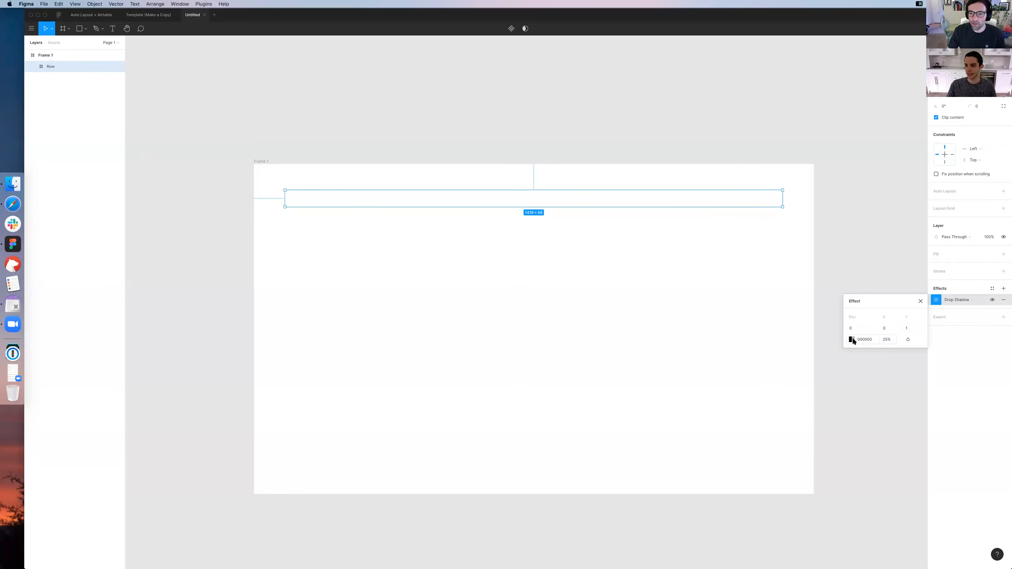
{"action": "left_click", "coordinate": [887, 339]}
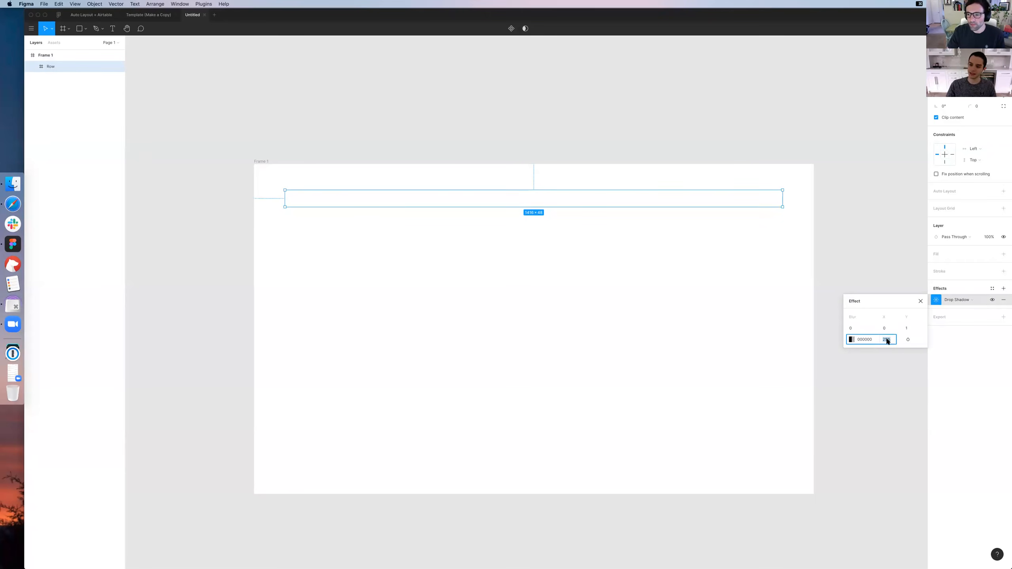
{"action": "type", "text": "10"}
{"action": "key", "text": "Return"}
{"action": "left_click", "coordinate": [506, 255]}
Turn off content clipping for the Row frame
{"action": "left_click", "coordinate": [495, 199]}
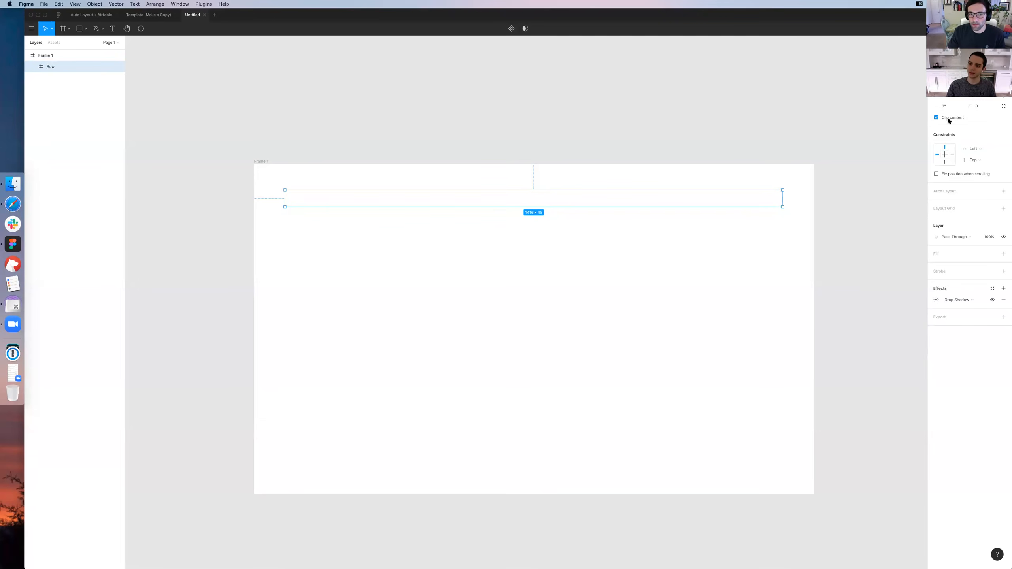
{"action": "left_click", "coordinate": [646, 143]}
{"action": "left_click", "coordinate": [664, 202]}
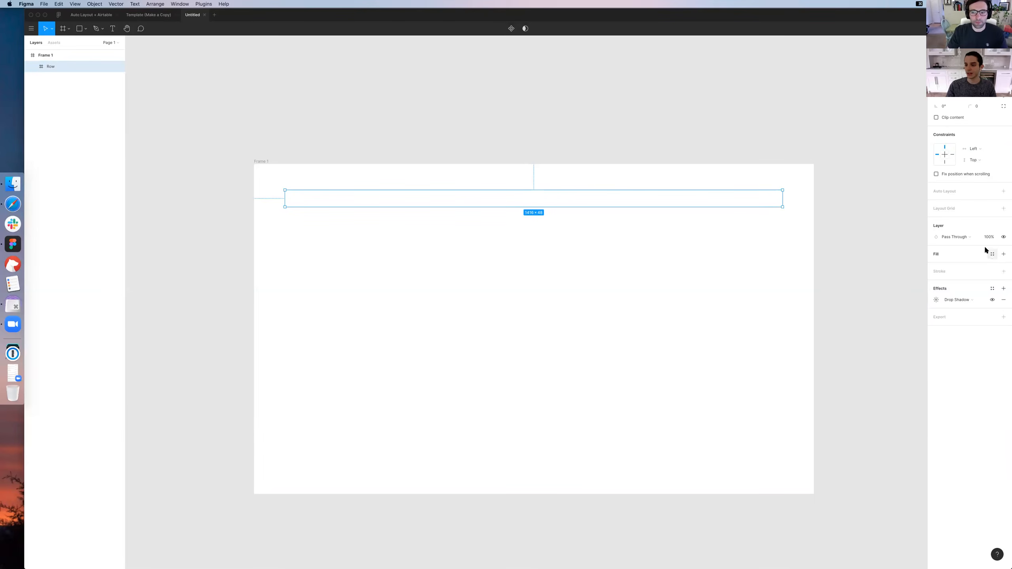
Apply the Background / Primary color style as the Row frame's fill
{"action": "left_click", "coordinate": [757, 219]}
{"action": "left_click", "coordinate": [776, 202]}
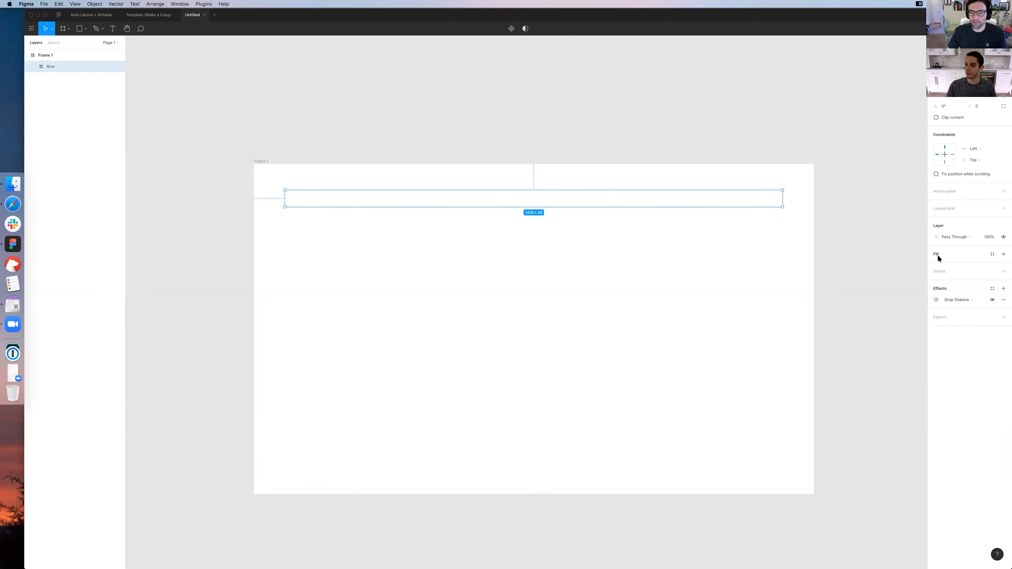
{"action": "left_click", "coordinate": [992, 254]}
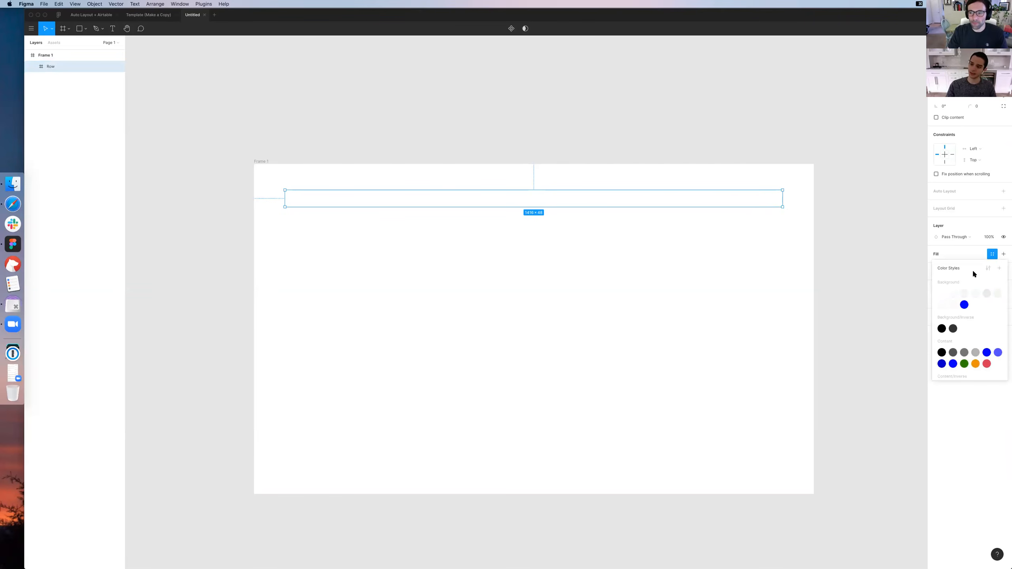
{"action": "left_click", "coordinate": [942, 294]}
{"action": "left_click", "coordinate": [860, 224]}
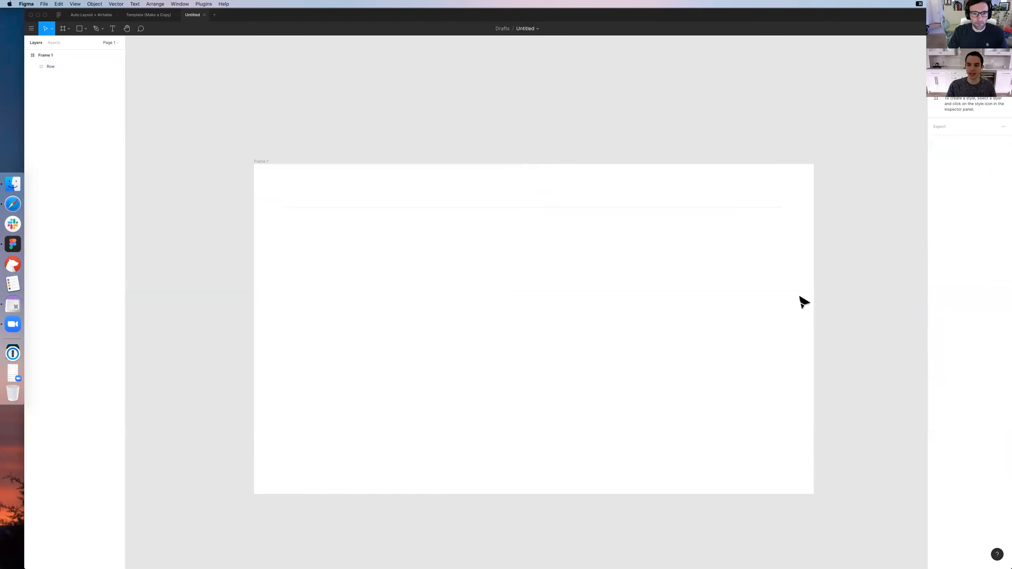
{"action": "left_click", "coordinate": [409, 199]}
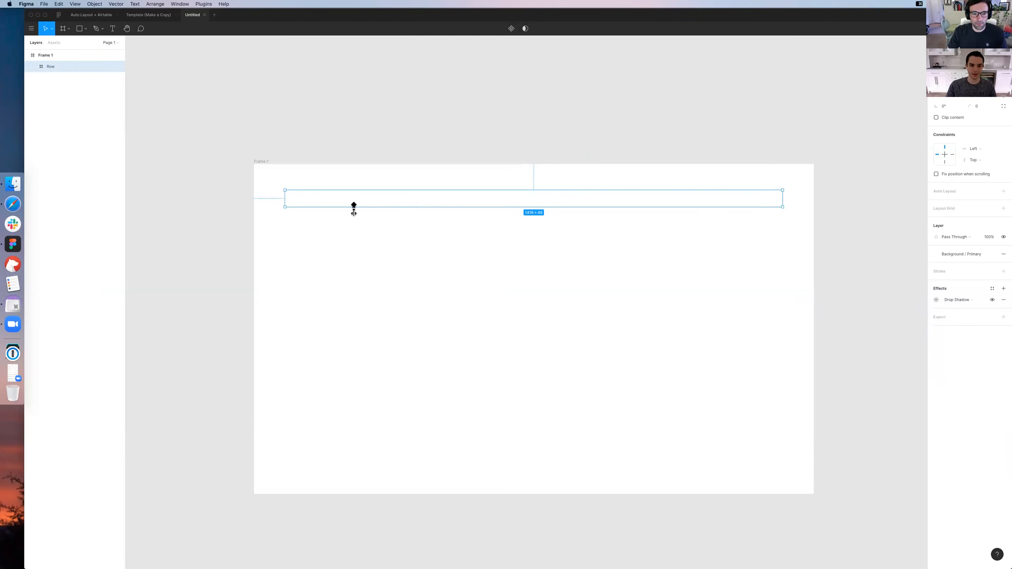
{"action": "key", "text": "Escape"}
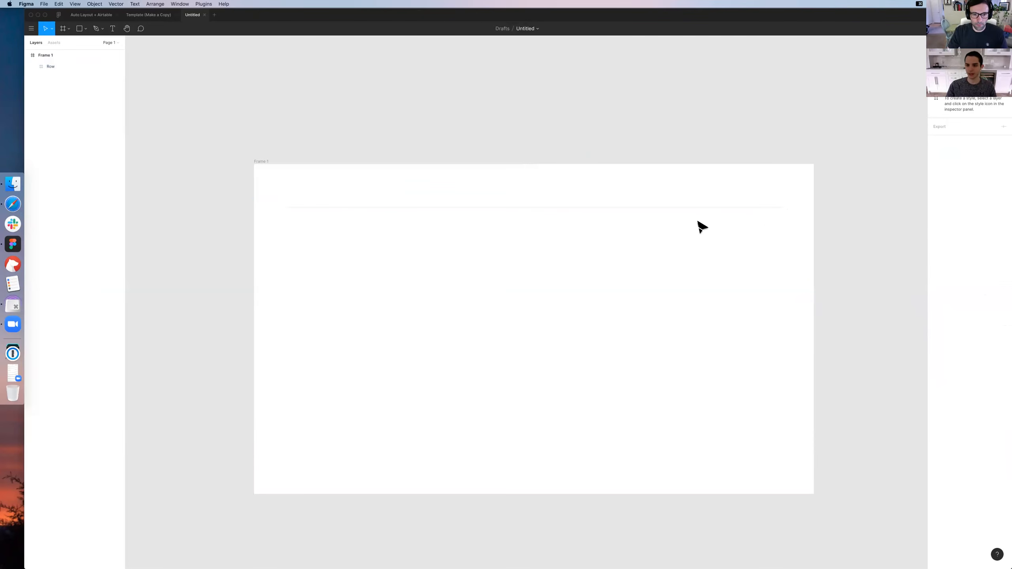
Convert the Row frame into a component
{"action": "left_click", "coordinate": [594, 203]}
{"action": "key", "text": "alt+super+k"}
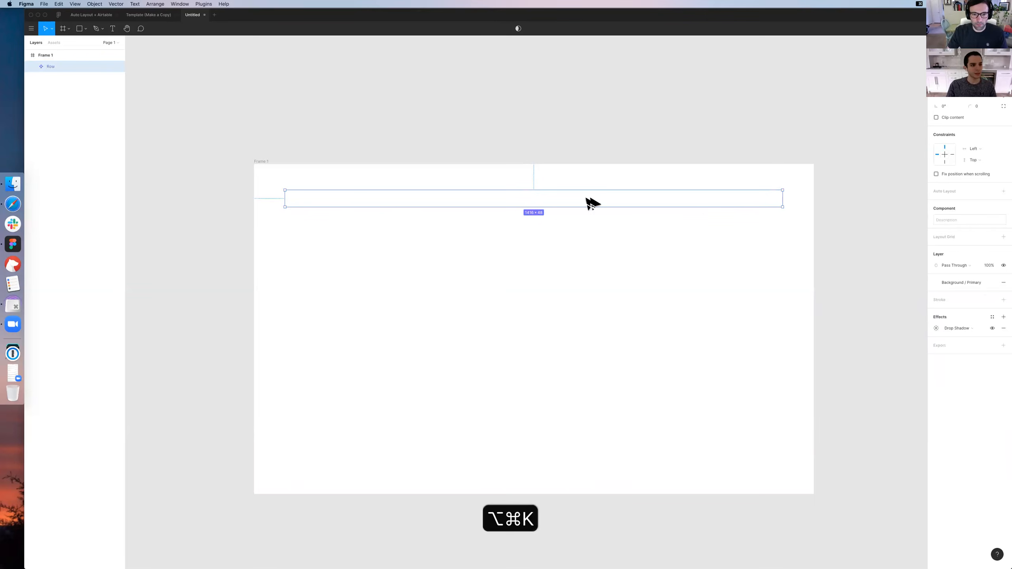
{"action": "left_click", "coordinate": [254, 248]}
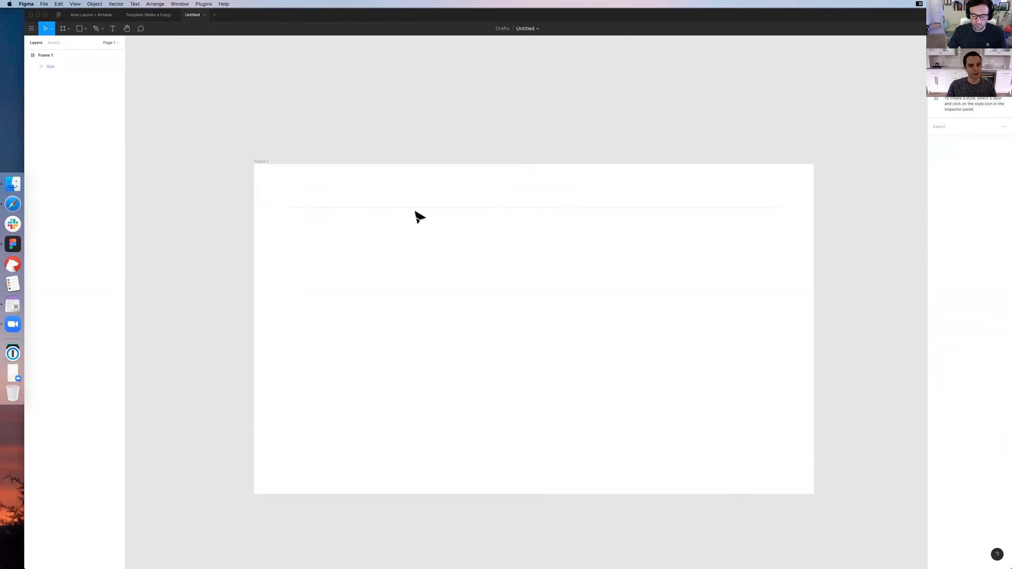
Place an instance of the Row component directly below the master and repeat it to make six stacked instances
{"action": "left_click", "coordinate": [422, 203]}
{"action": "left_click_drag", "start_coordinate": [349, 206], "coordinate": [355, 224]}
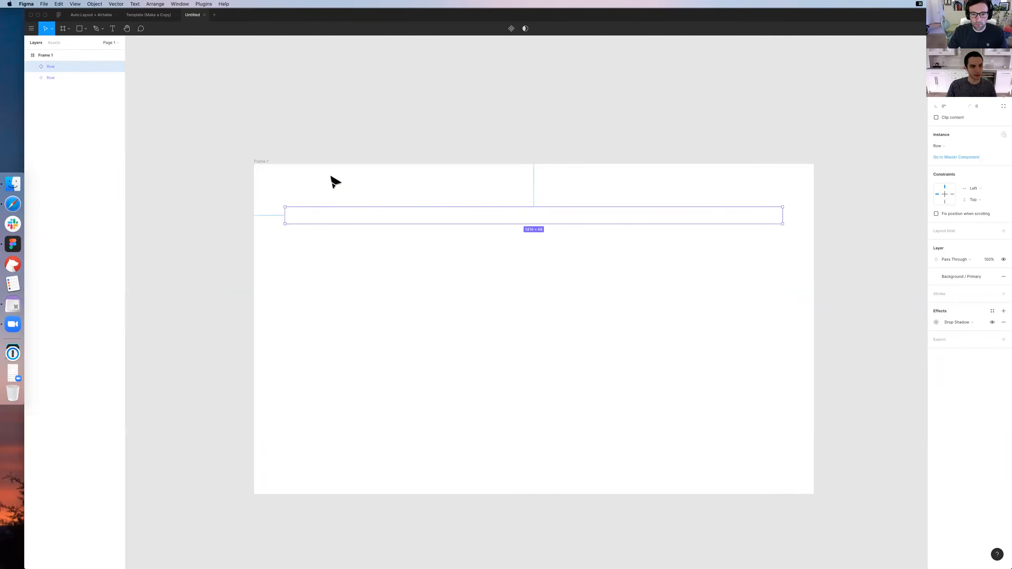
{"action": "key", "text": "super+d"}
{"action": "key", "text": "super+d"}
{"action": "key", "text": "super+d"}
{"action": "key", "text": "super+d"}
{"action": "key", "text": "super+d"}
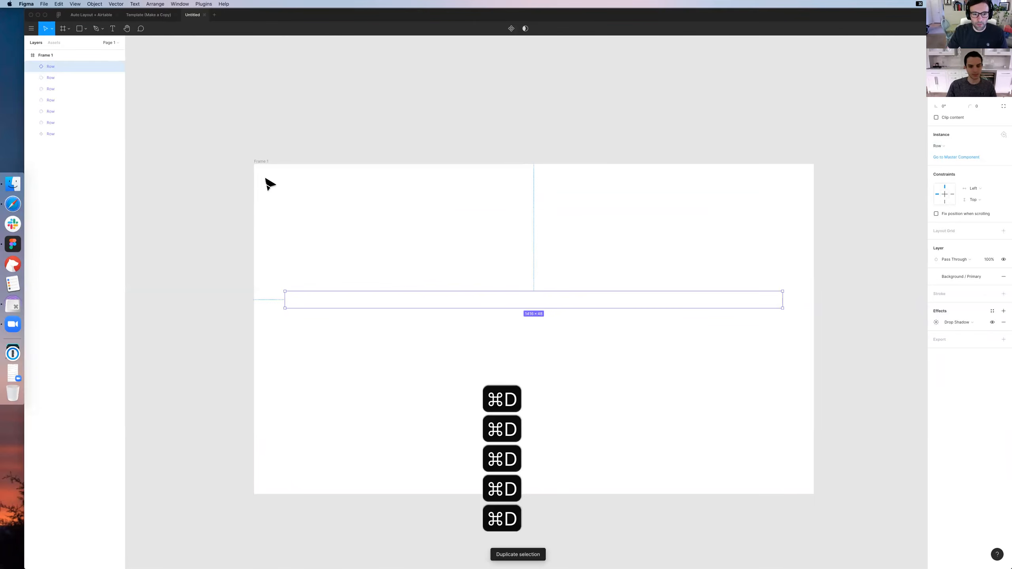
{"action": "left_click", "coordinate": [271, 185]}
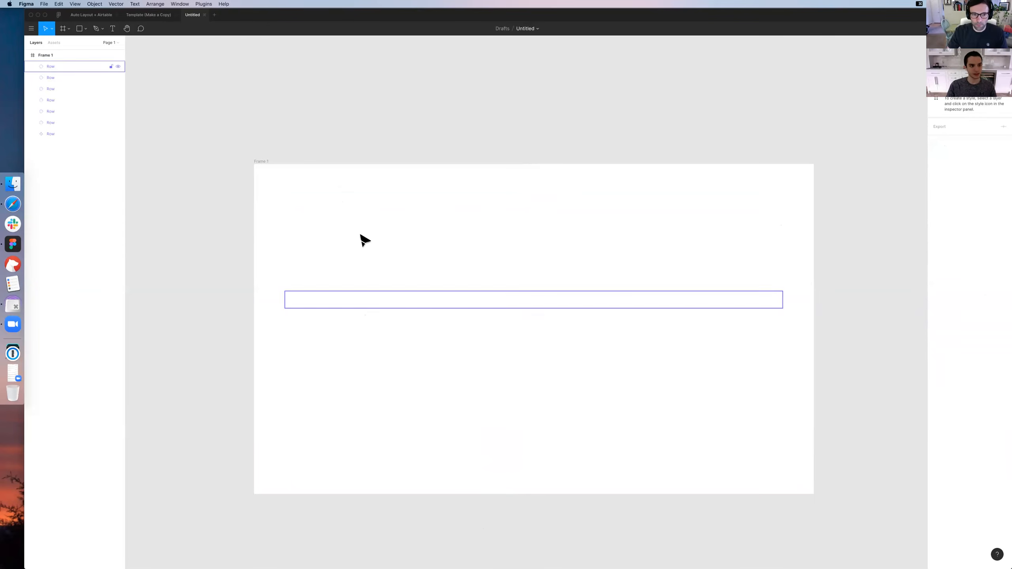
Try placing another Row instance directly above the master row, and delete it
{"action": "left_click", "coordinate": [384, 196]}
{"action": "left_click_drag", "start_coordinate": [384, 197], "coordinate": [382, 183]}
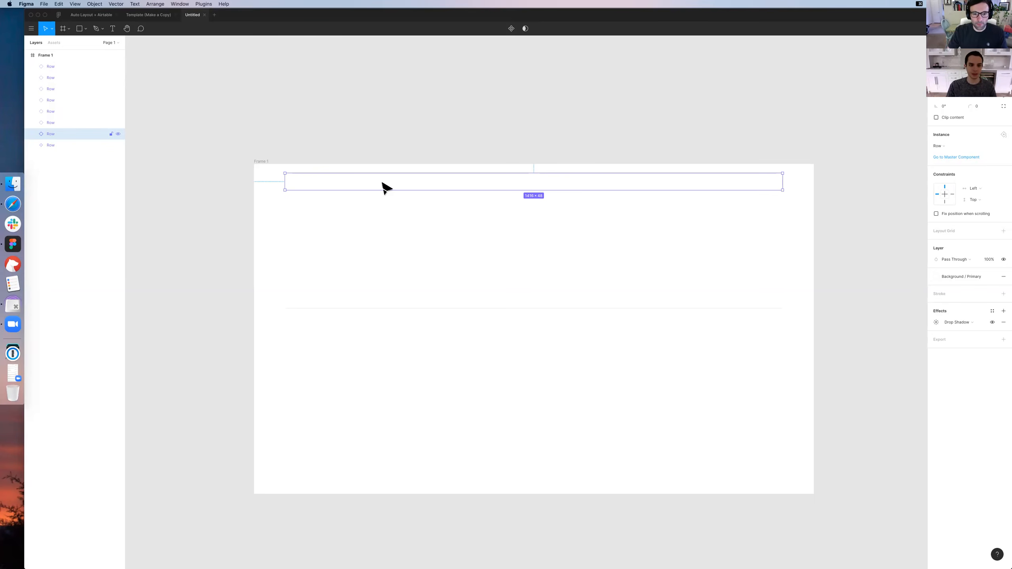
{"action": "key", "text": "Delete"}
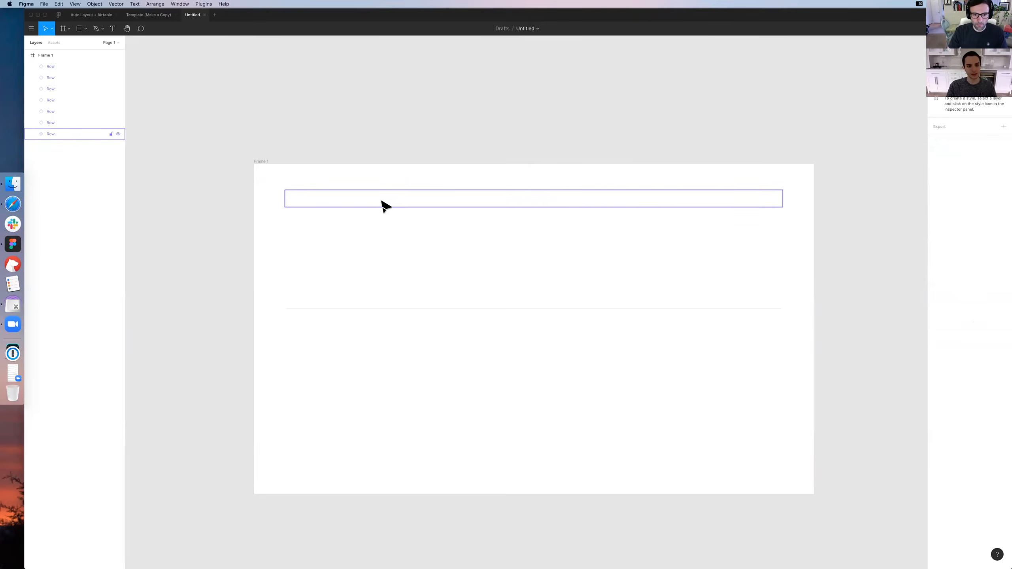
Try copying the master row further down with widely spaced repeats, and undo all of these copies
{"action": "left_click_drag", "start_coordinate": [382, 200], "coordinate": [392, 384]}
{"action": "key", "text": "super+d"}
{"action": "scroll", "coordinate": [389, 333], "scroll_direction": "down", "scroll_amount": 5}
{"action": "key", "text": "super+d"}
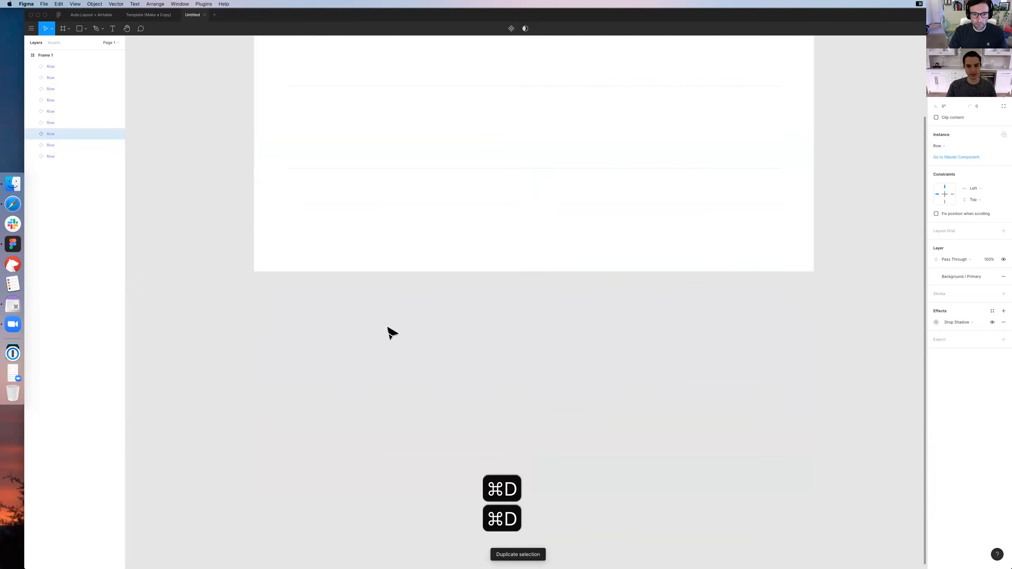
{"action": "key", "text": "super+d"}
{"action": "key", "text": "super+z"}
{"action": "key", "text": "super+z"}
{"action": "key", "text": "super+z"}
{"action": "key", "text": "super+z"}
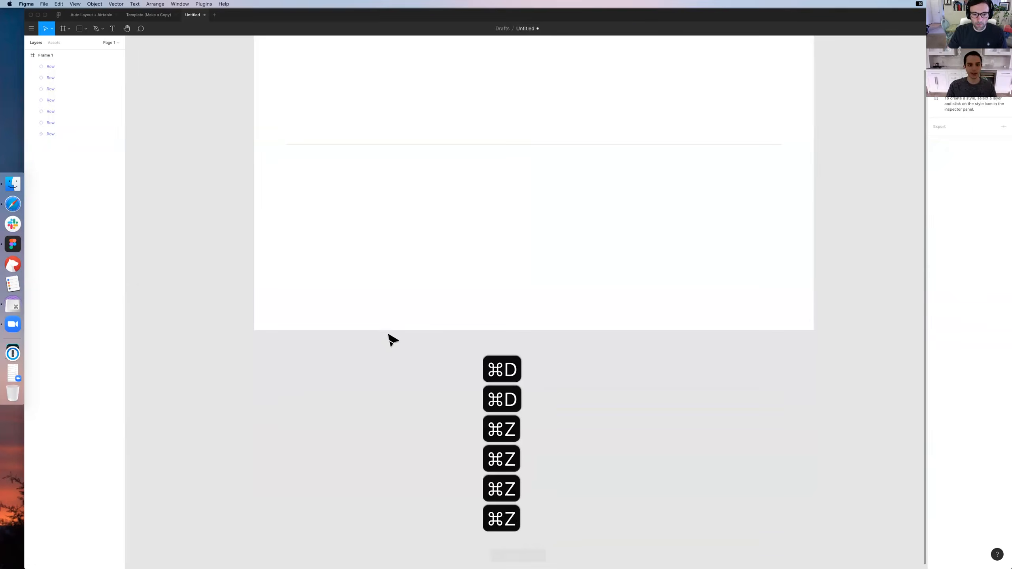
Inspect the stacked rows and their dividing lines up close with the interface hidden
{"action": "scroll", "coordinate": [389, 339], "scroll_direction": "up", "scroll_amount": 5}
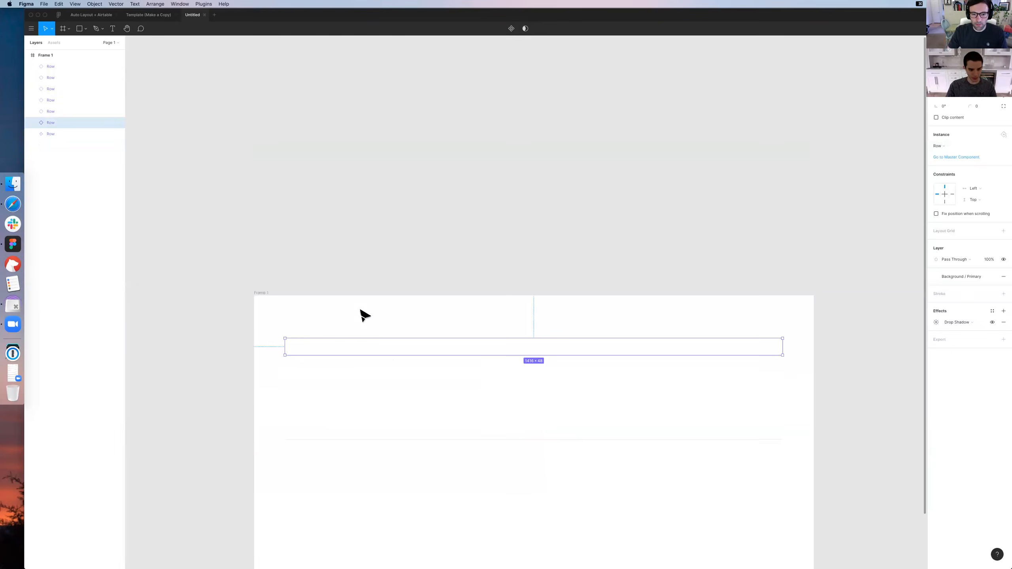
{"action": "left_click", "coordinate": [382, 272]}
{"action": "scroll", "coordinate": [382, 275], "scroll_direction": "down", "scroll_amount": 3}
{"action": "key", "text": "super+equal"}
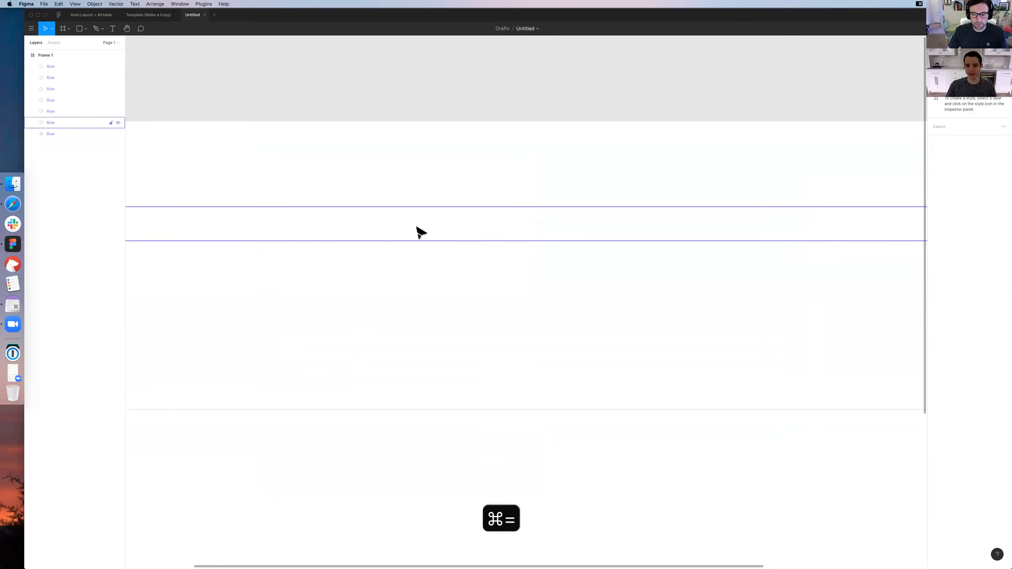
{"action": "key", "text": "super+period"}
{"action": "scroll", "coordinate": [369, 266], "scroll_direction": "down", "scroll_amount": 2}
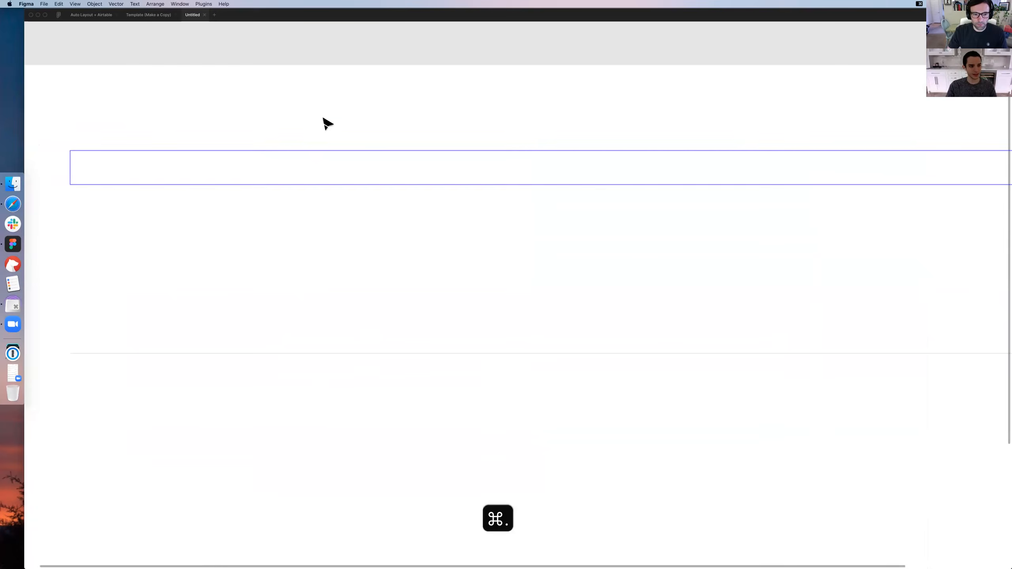
{"action": "key", "text": "super+minus"}
{"action": "key", "text": "super+minus"}
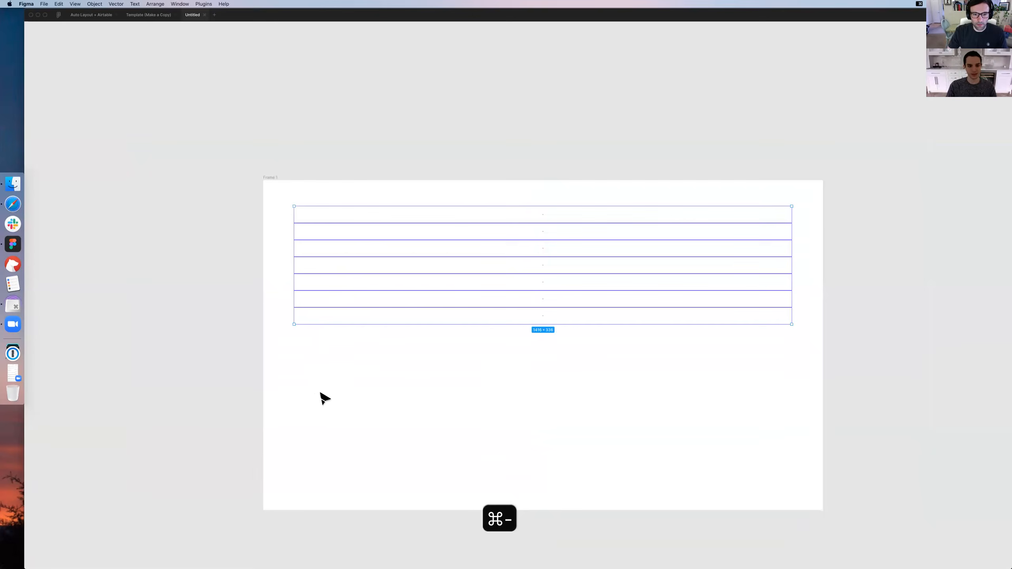
{"action": "key", "text": "super+period"}
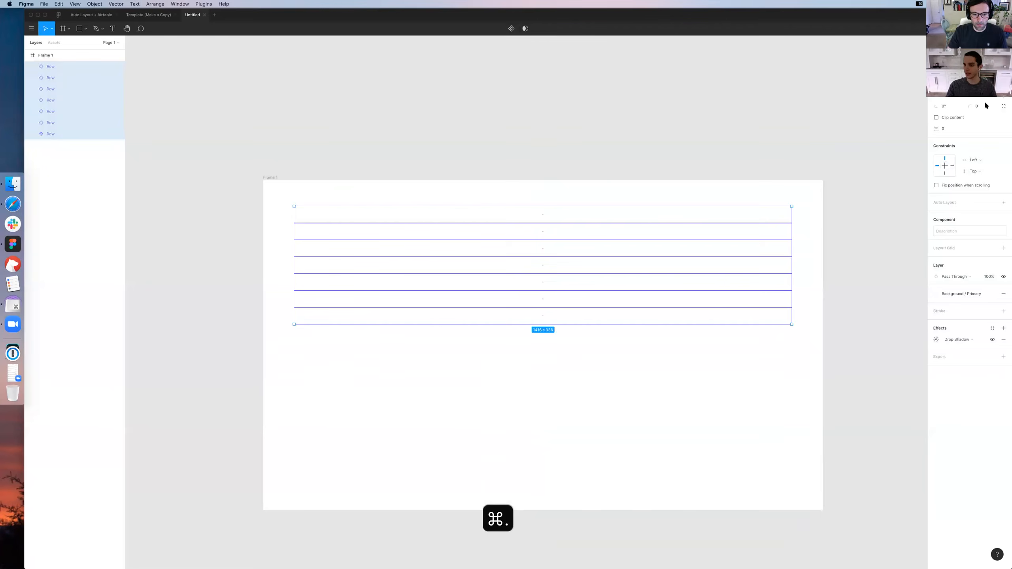
Wrap the master row and its six instances in a vertical Auto Layout frame with an item spacing of 1
{"action": "key", "text": "shift+a"}
{"action": "left_click", "coordinate": [997, 215]}
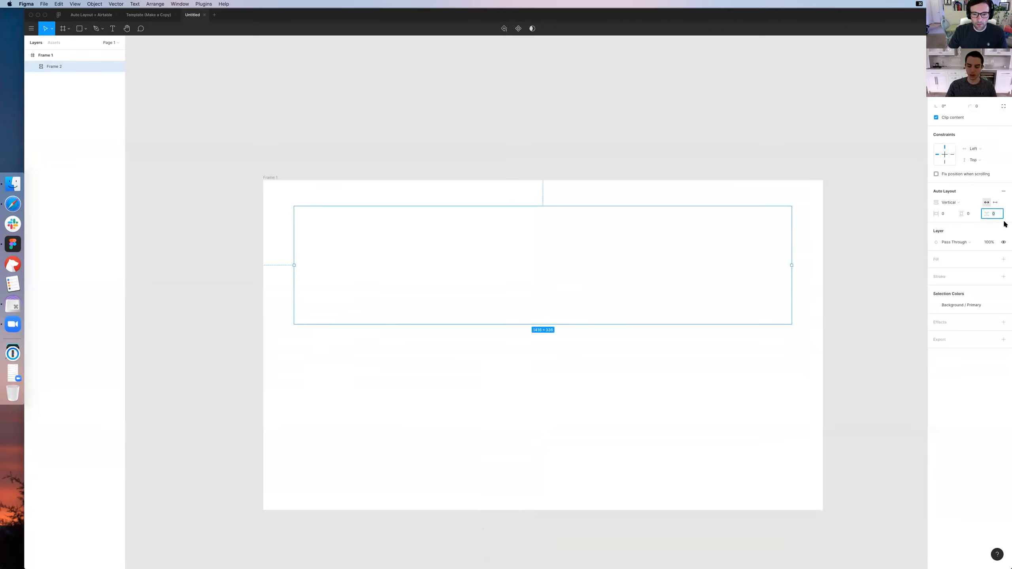
{"action": "left_click", "coordinate": [806, 280]}
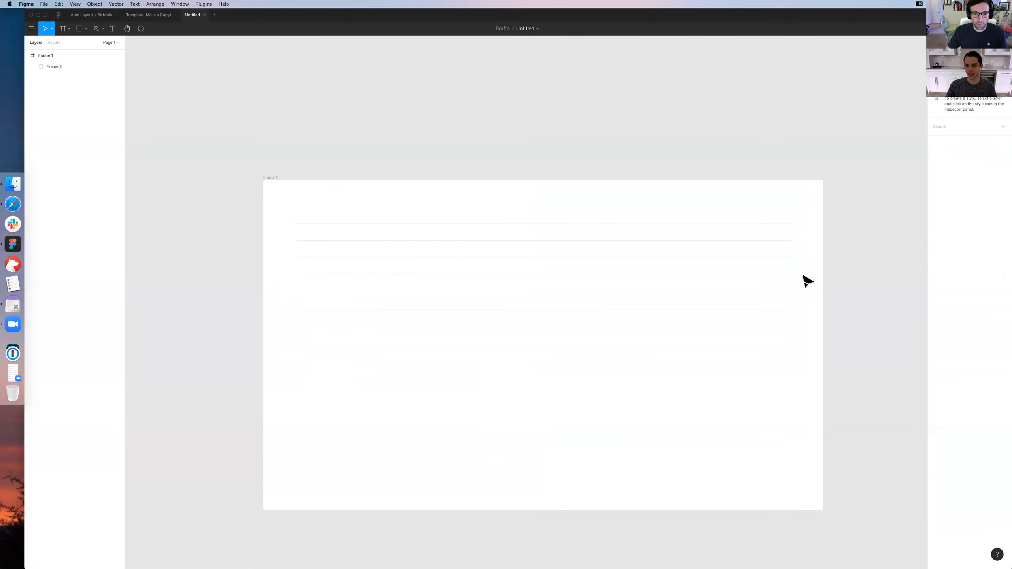
Change the master Row's effect to Inner Shadow with a Y offset of -1
{"action": "double_click", "coordinate": [778, 219]}
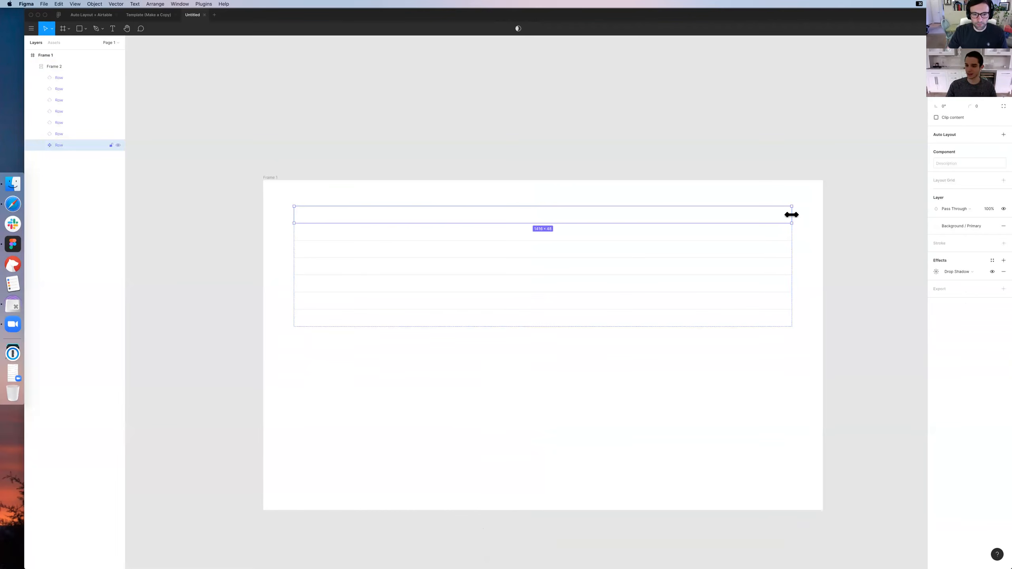
{"action": "left_click", "coordinate": [813, 220]}
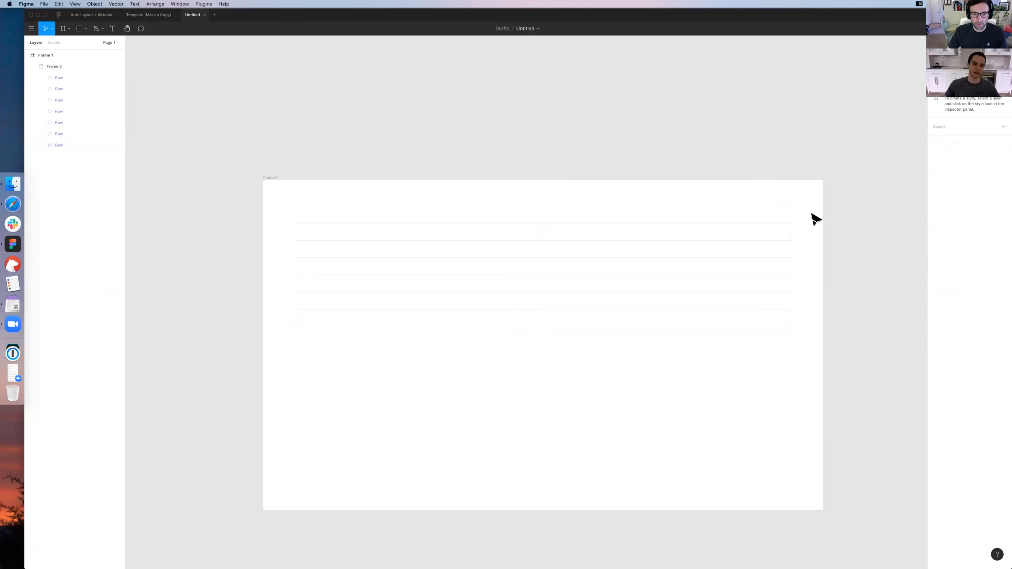
{"action": "left_click", "coordinate": [778, 220]}
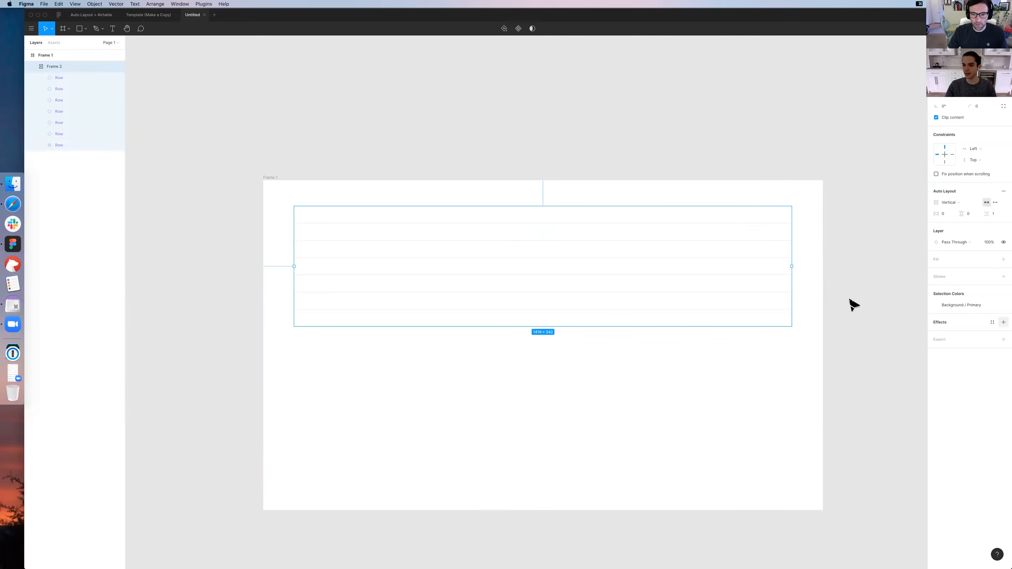
{"action": "left_click", "coordinate": [771, 220]}
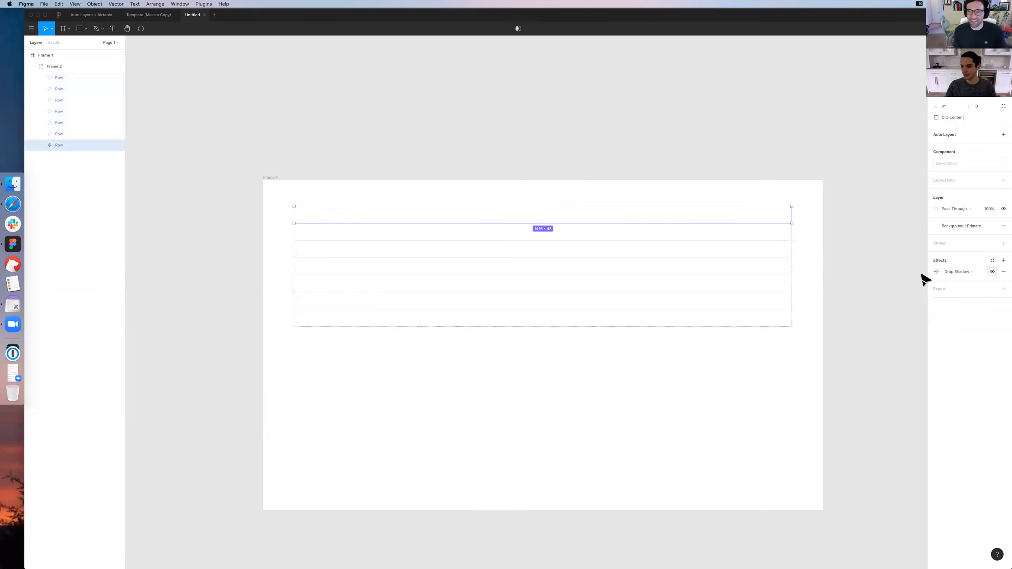
{"action": "left_click", "coordinate": [966, 270]}
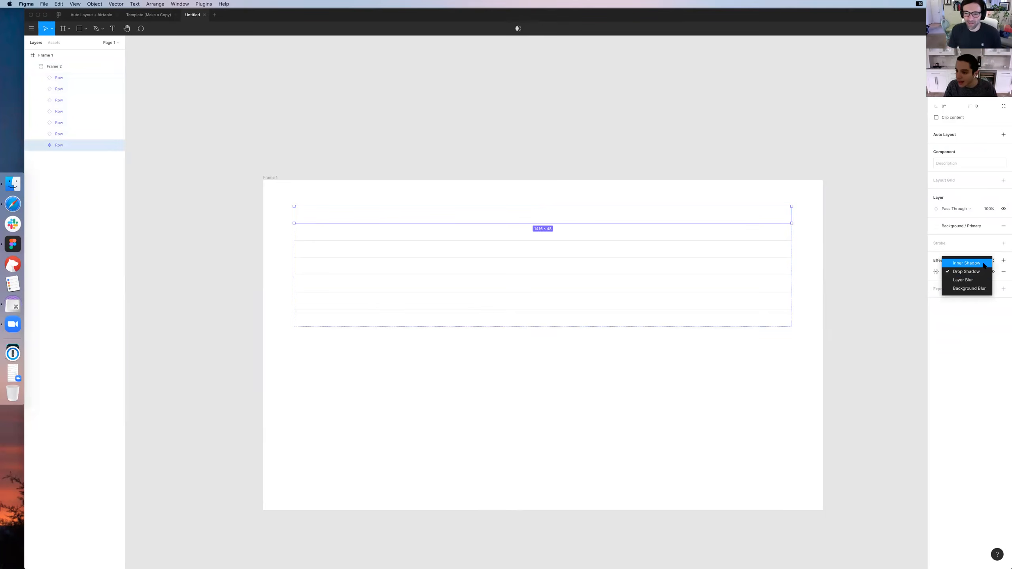
{"action": "left_click", "coordinate": [982, 264]}
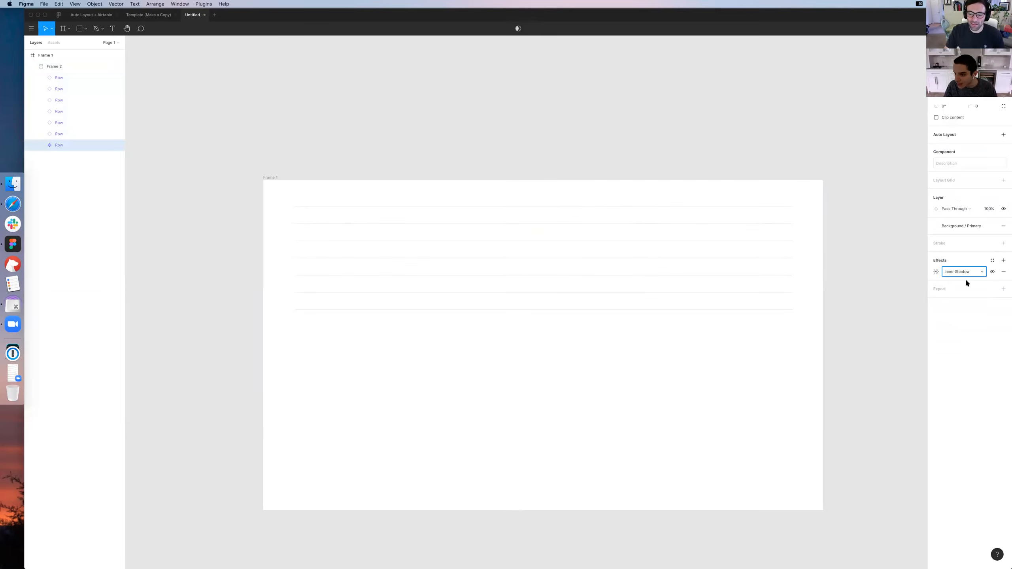
{"action": "left_click", "coordinate": [936, 272]}
{"action": "left_click", "coordinate": [909, 303]}
{"action": "type", "text": "0"}
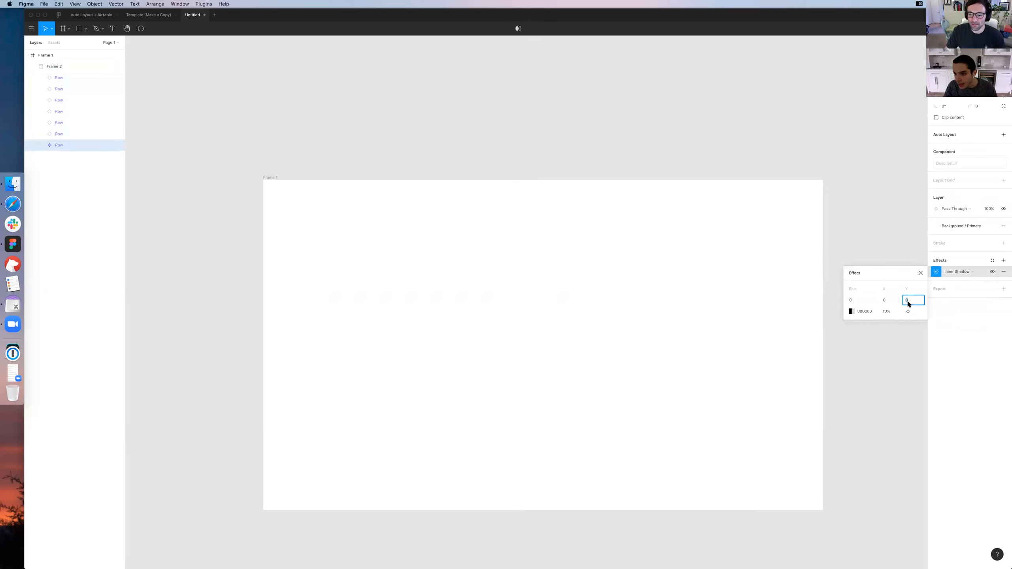
{"action": "double_click", "coordinate": [763, 215]}
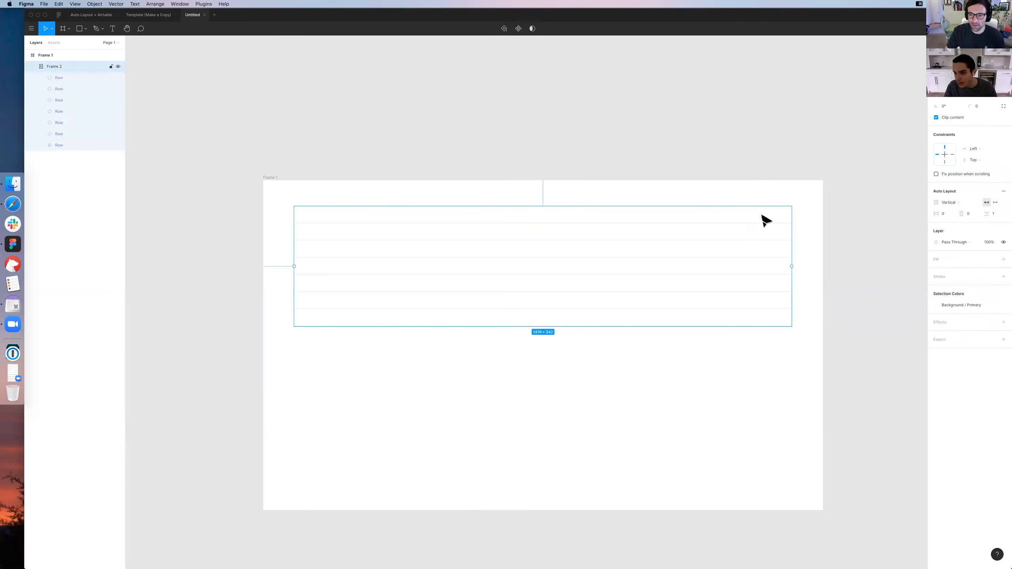
{"action": "left_click", "coordinate": [849, 199]}
Rename the Auto Layout frame containing the rows as Rows
{"action": "left_click", "coordinate": [780, 237]}
{"action": "double_click", "coordinate": [79, 66]}
{"action": "type", "text": "Rows"}
{"action": "key", "text": "Return"}
Set the item spacing of the Rows frame to 0
{"action": "left_click", "coordinate": [1000, 218]}
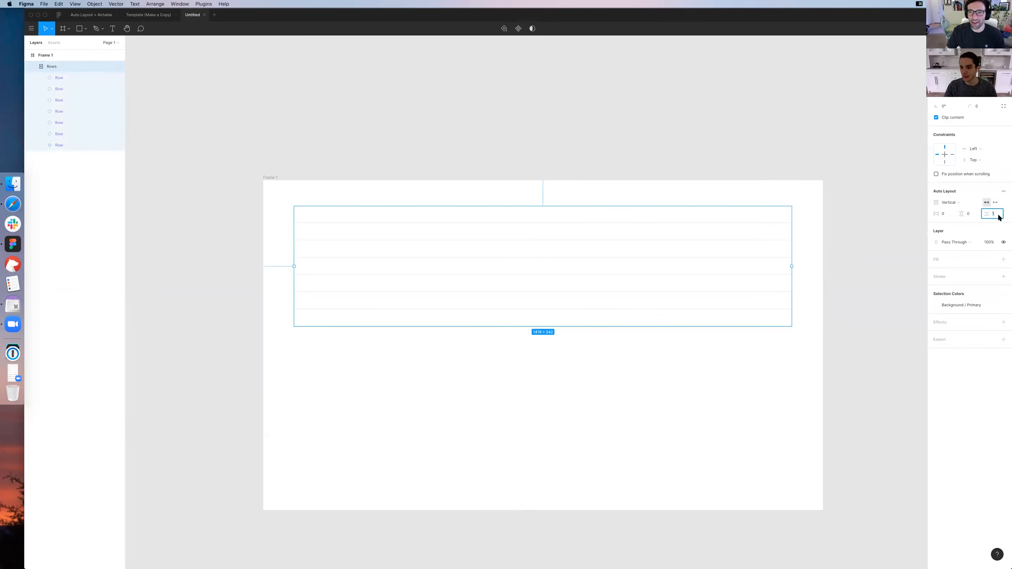
{"action": "type", "text": "0"}
{"action": "key", "text": "Return"}
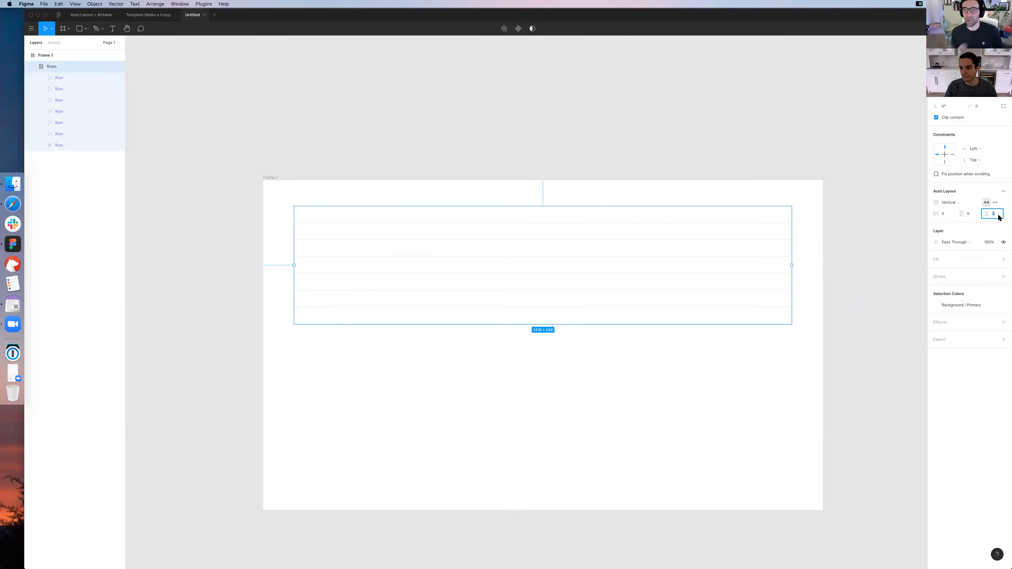
{"action": "left_click", "coordinate": [821, 233]}
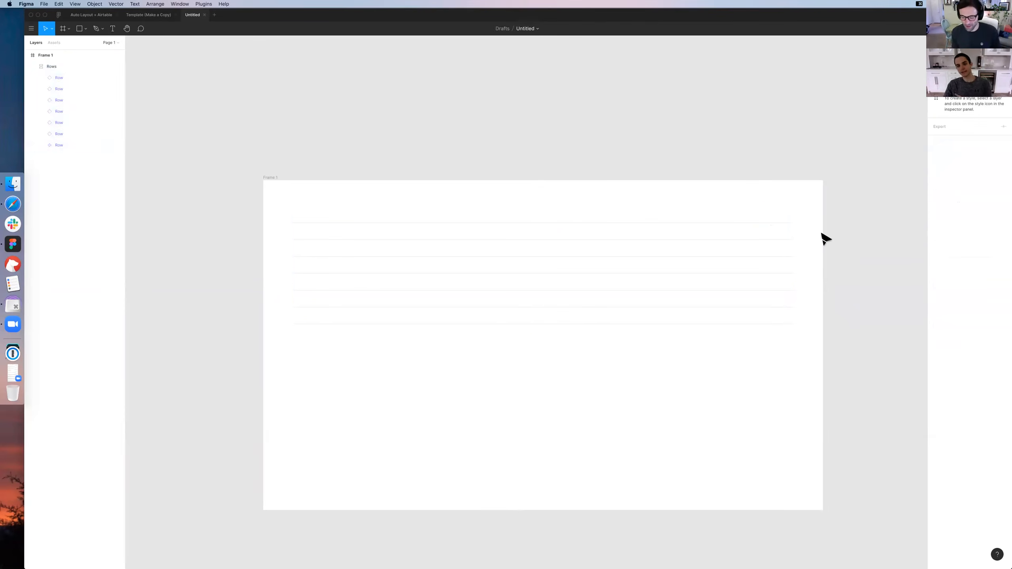
Review the Rows frame, the master row, an instance below it and the outer frame one by one
{"action": "left_click", "coordinate": [715, 241]}
{"action": "left_click", "coordinate": [741, 170]}
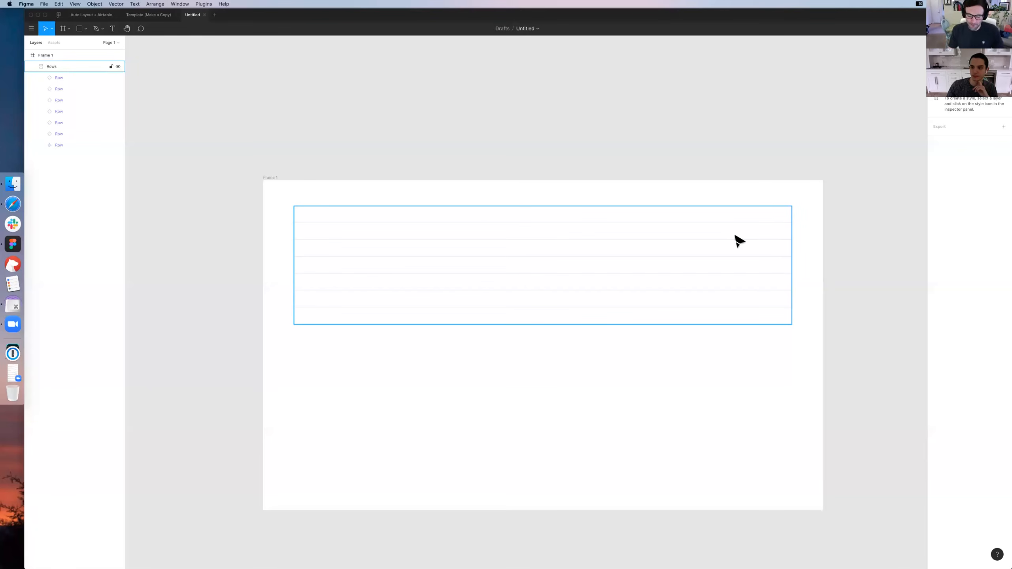
{"action": "left_click", "coordinate": [744, 236]}
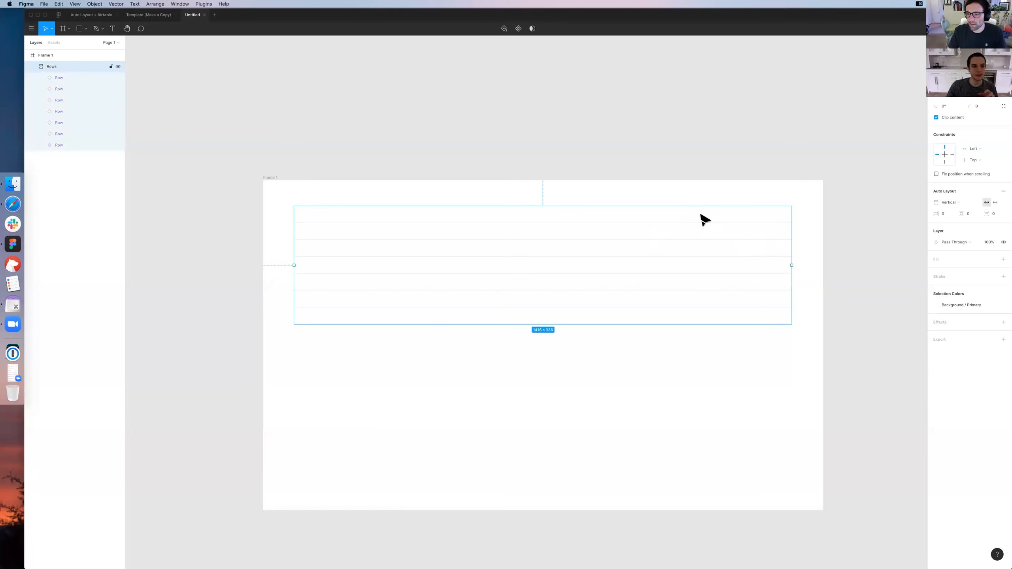
{"action": "left_click", "coordinate": [702, 216]}
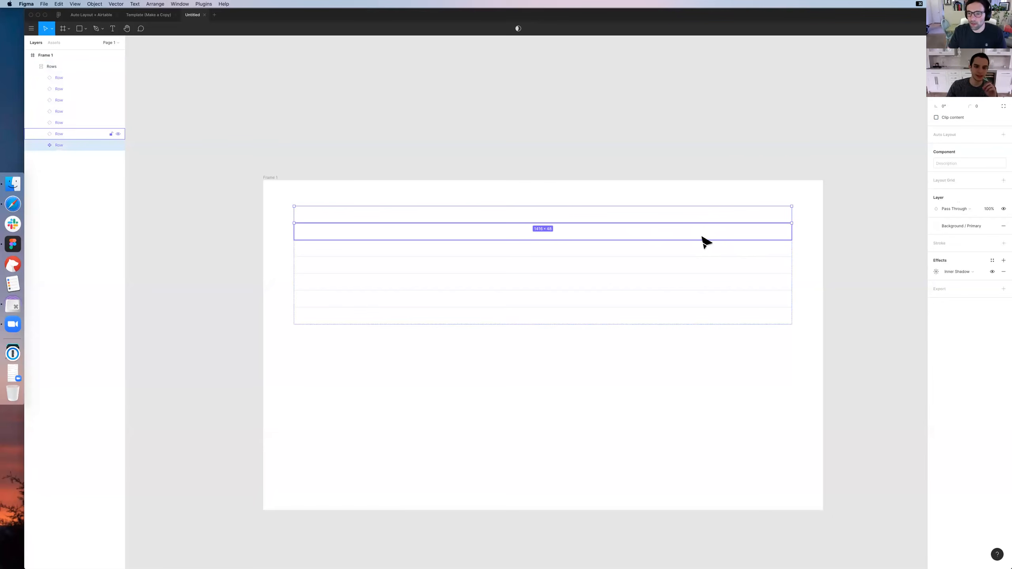
{"action": "left_click", "coordinate": [689, 233]}
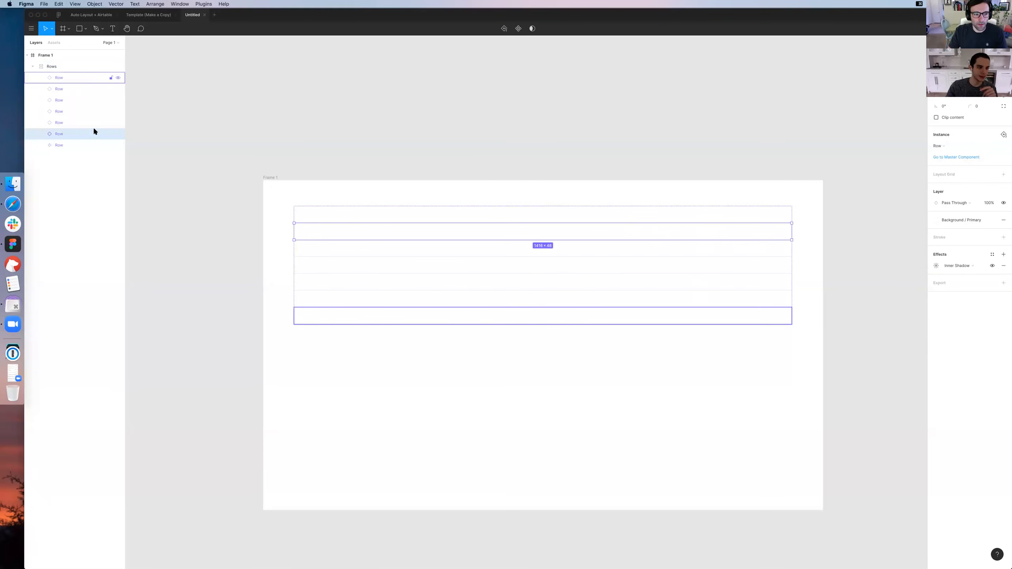
{"action": "left_click", "coordinate": [274, 123]}
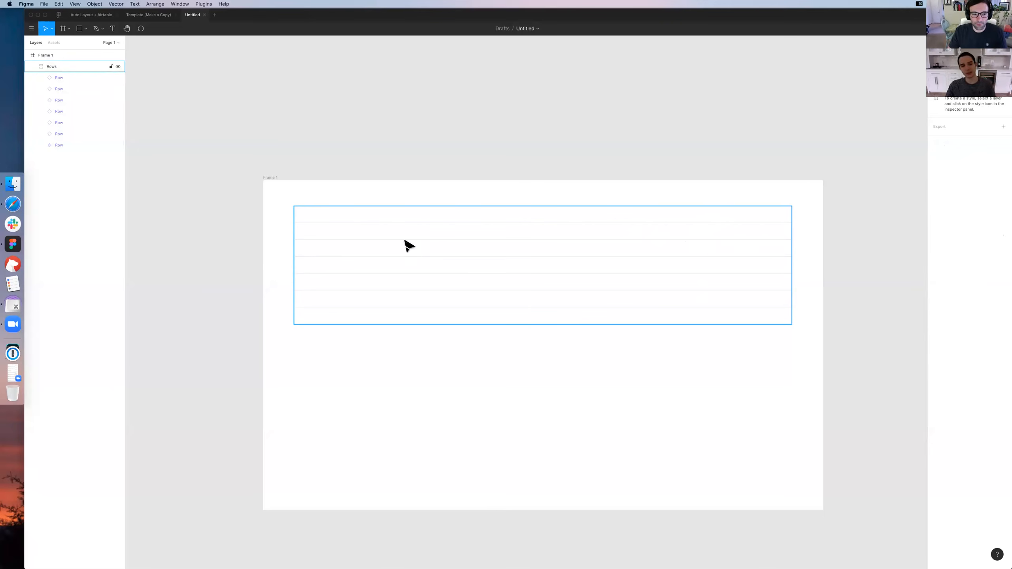
{"action": "left_click", "coordinate": [276, 176]}
{"action": "left_click", "coordinate": [319, 160]}
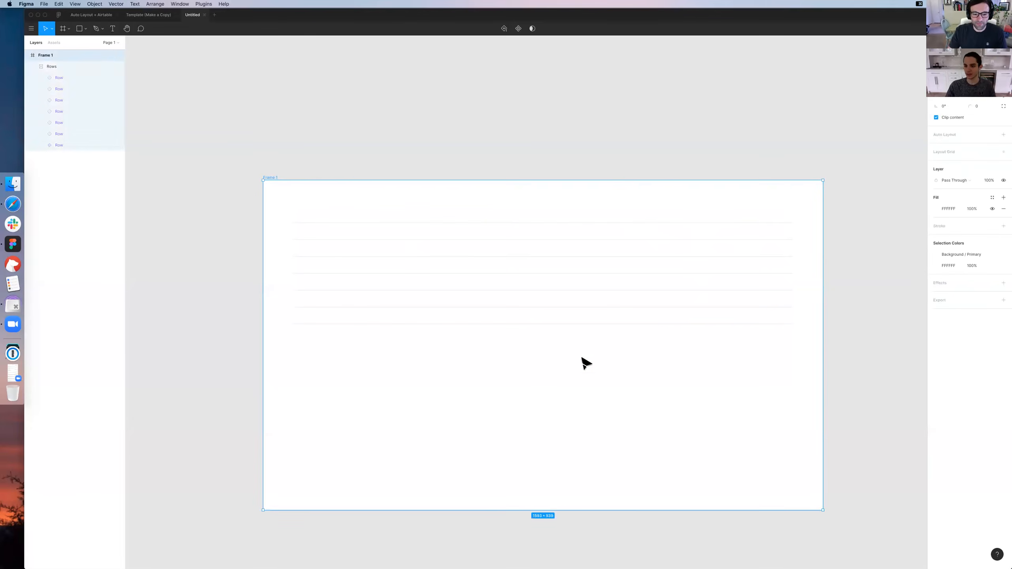
Check the inner shadow settings of a lower Row instance and the Auto Layout settings of the Rows frame
{"action": "left_click", "coordinate": [556, 307]}
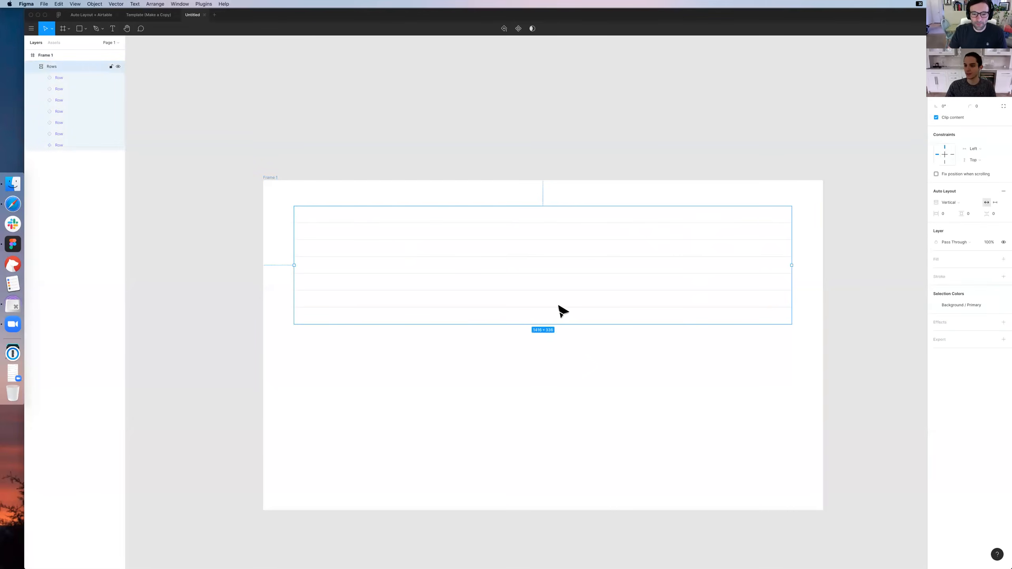
{"action": "double_click", "coordinate": [694, 296]}
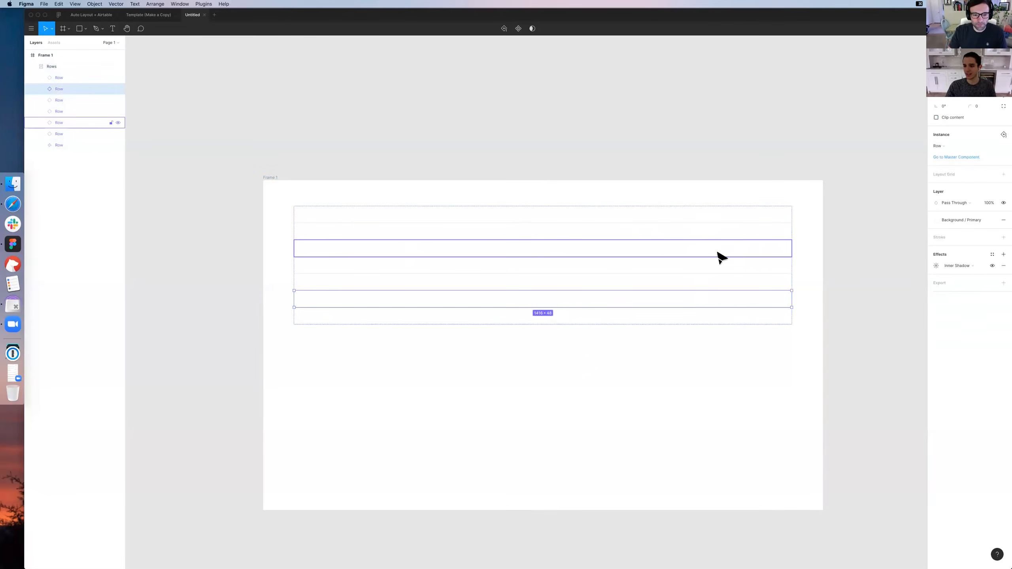
{"action": "left_click", "coordinate": [936, 265]}
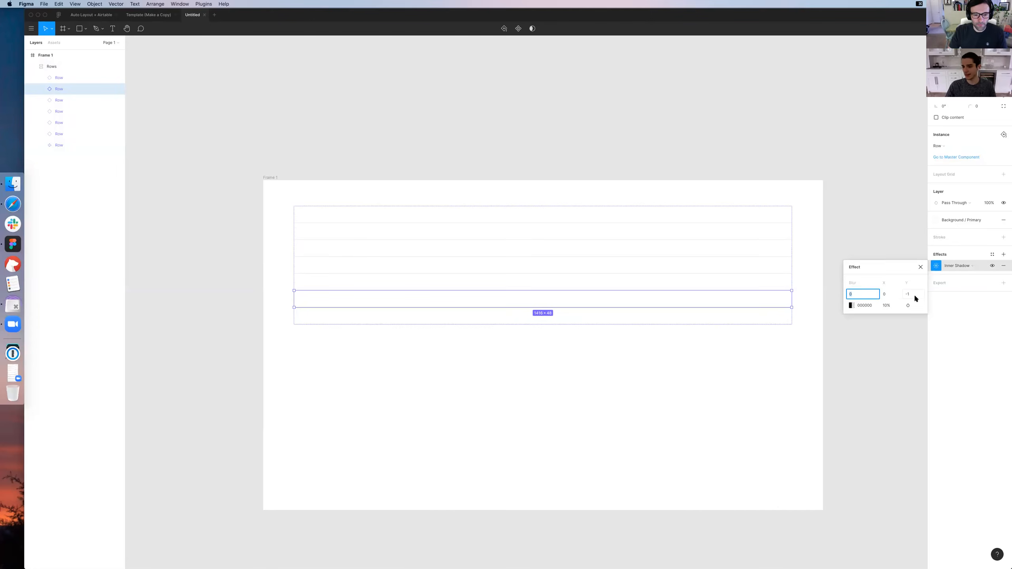
{"action": "left_click", "coordinate": [840, 368]}
{"action": "left_click", "coordinate": [697, 210]}
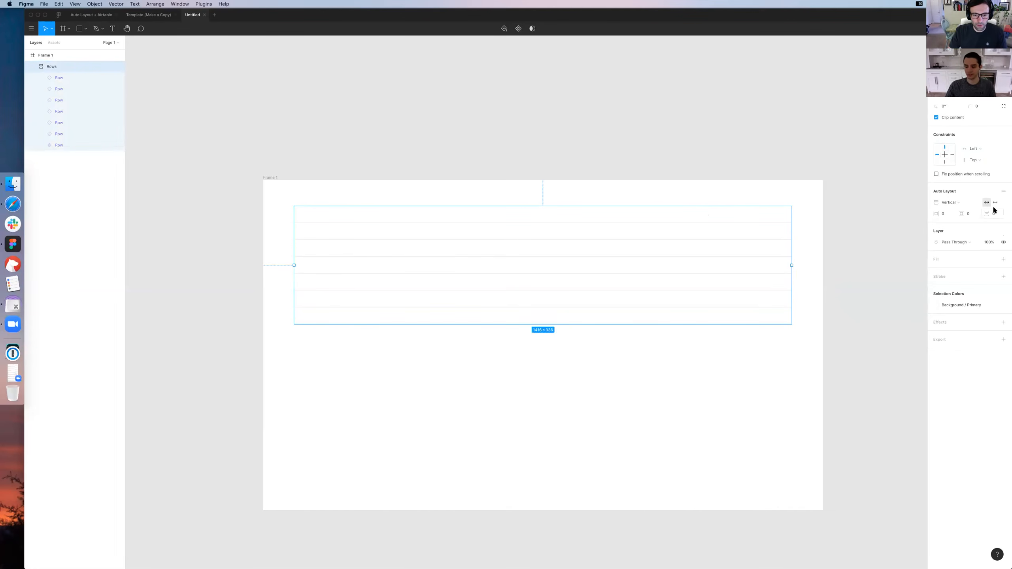
{"action": "left_click", "coordinate": [815, 284]}
{"action": "left_click_drag", "start_coordinate": [814, 284], "coordinate": [816, 266]}
{"action": "left_click", "coordinate": [556, 301]}
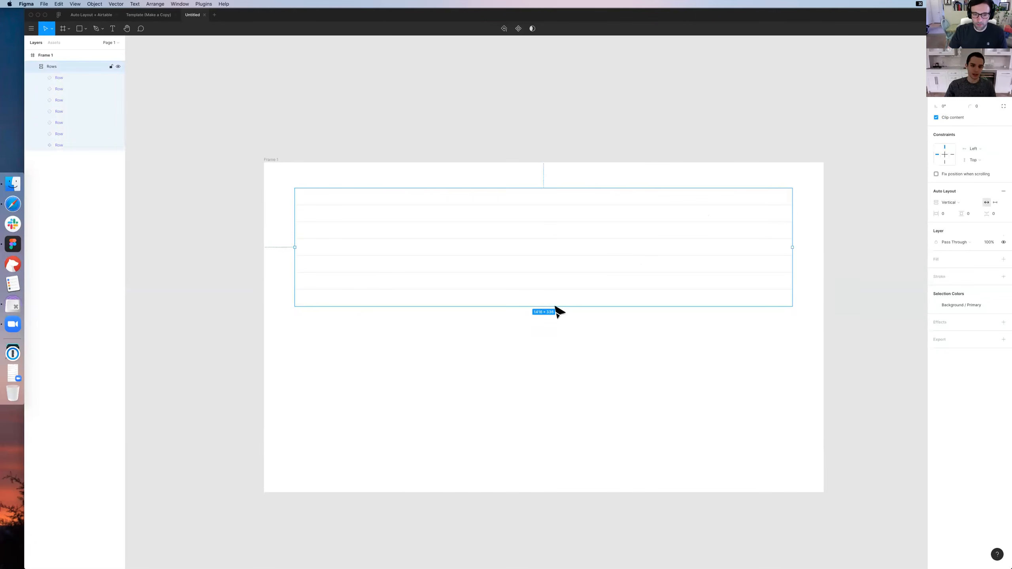
Add a text label reading Name just above the start of the master row
{"action": "double_click", "coordinate": [452, 191]}
{"action": "scroll", "coordinate": [343, 240], "scroll_direction": "up", "scroll_amount": 2}
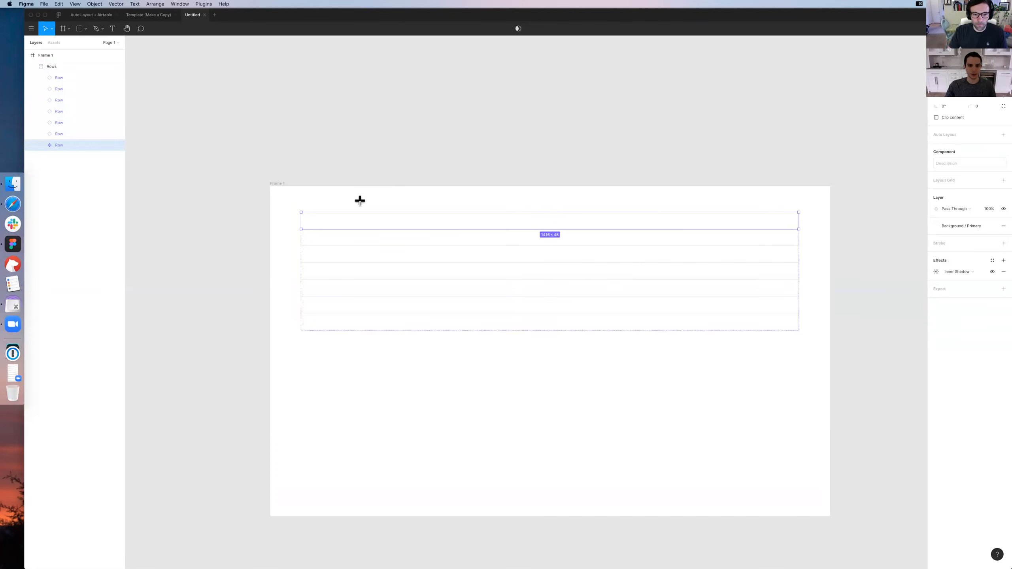
{"action": "key", "text": "t"}
{"action": "left_click", "coordinate": [311, 208]}
{"action": "key", "text": "Escape"}
{"action": "scroll", "coordinate": [414, 222], "scroll_direction": "left", "scroll_amount": 2}
{"action": "scroll", "coordinate": [414, 221], "scroll_direction": "up", "scroll_amount": 1}
{"action": "key", "text": "super+="}
Duplicate the Name label further along the header line and change the copy's text to Date
{"action": "left_click_drag", "start_coordinate": [236, 155], "coordinate": [515, 158]}
{"action": "double_click", "coordinate": [402, 158]}
{"action": "type", "text": "Date"}
{"action": "key", "text": "Escape"}
{"action": "key", "text": "super+z"}
Duplicate the Date label further along the header line and change the copy's text to Description
{"action": "left_click_drag", "start_coordinate": [398, 158], "coordinate": [558, 160]}
{"action": "double_click", "coordinate": [557, 157]}
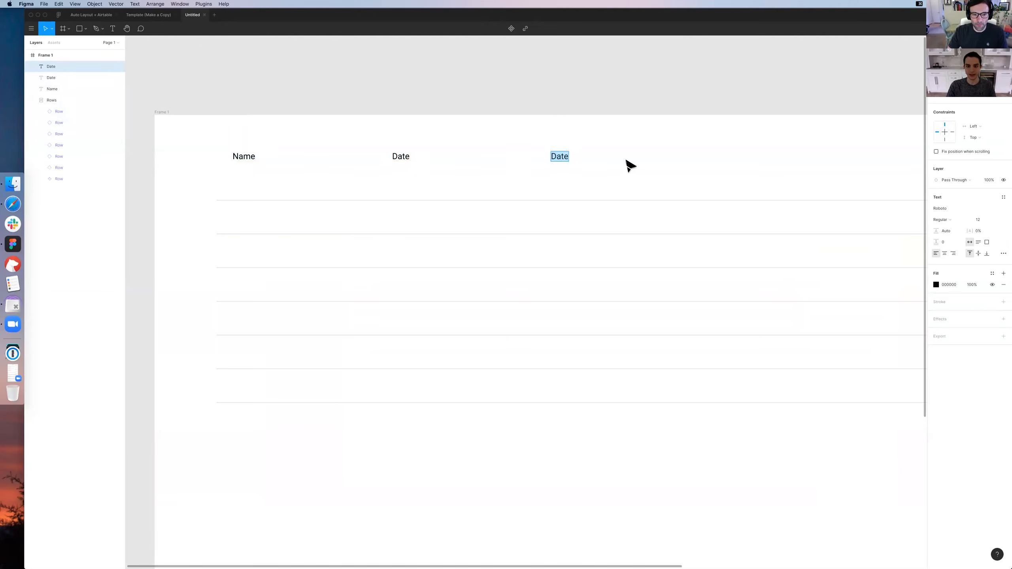
{"action": "type", "text": "Description"}
{"action": "key", "text": "Escape"}
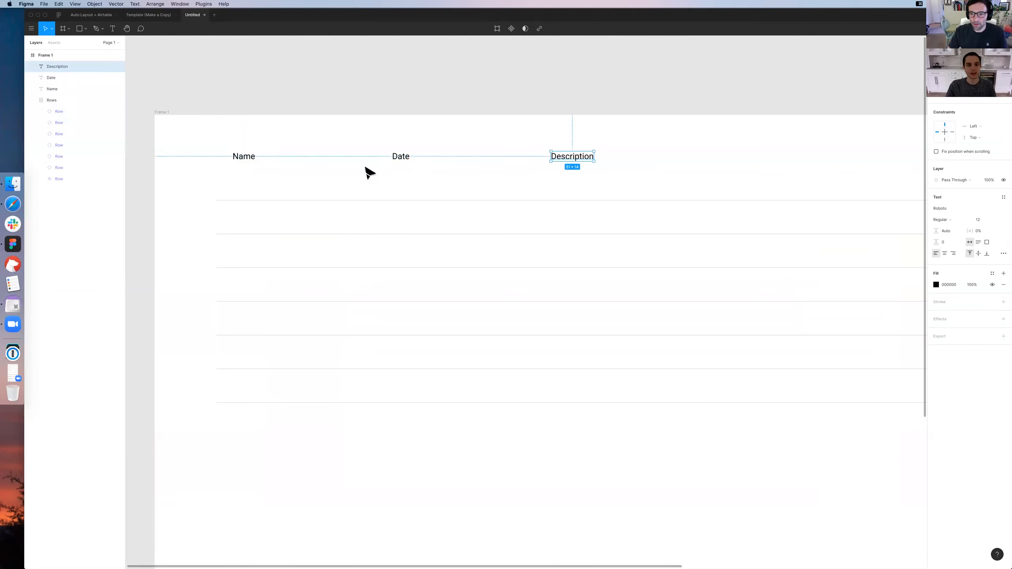
Copy the Name, Date and Description header labels together into the master row, directly below the originals
{"action": "left_click", "coordinate": [253, 158]}
{"action": "left_click", "coordinate": [265, 186]}
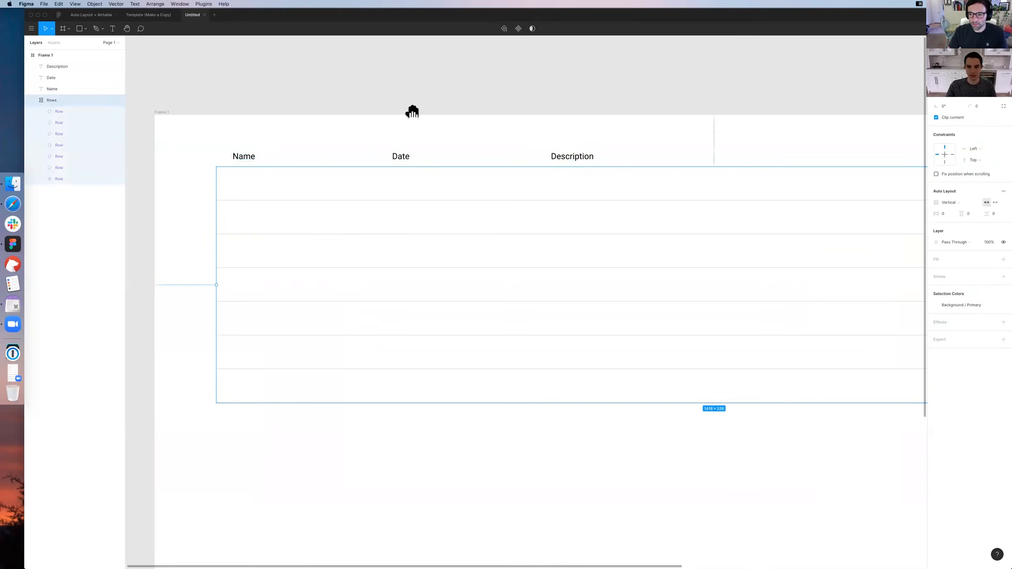
{"action": "scroll", "coordinate": [411, 108], "scroll_direction": "right", "scroll_amount": 3}
{"action": "double_click", "coordinate": [191, 176]}
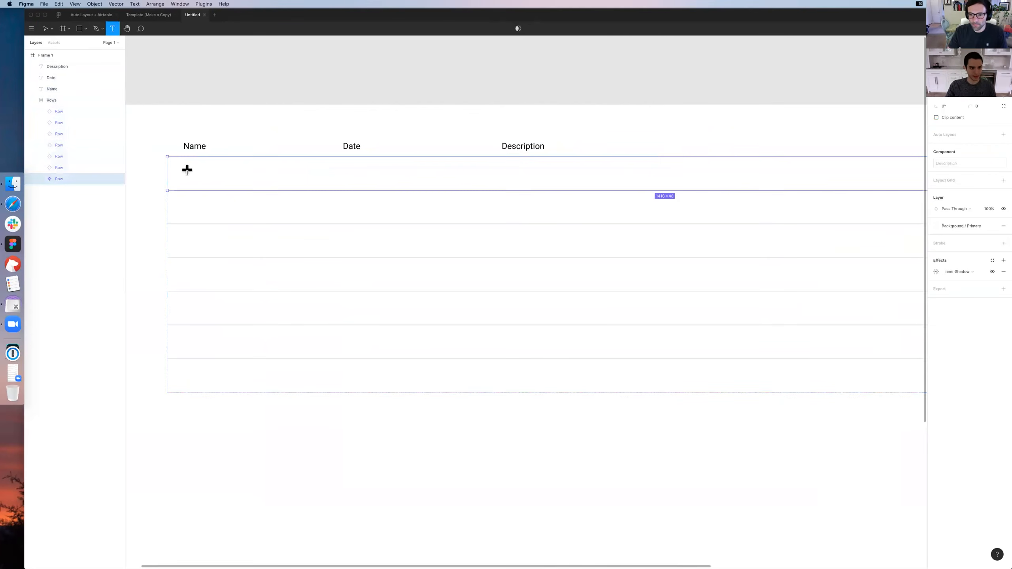
{"action": "left_click", "coordinate": [193, 148]}
{"action": "left_click", "coordinate": [357, 147], "text": "shift"}
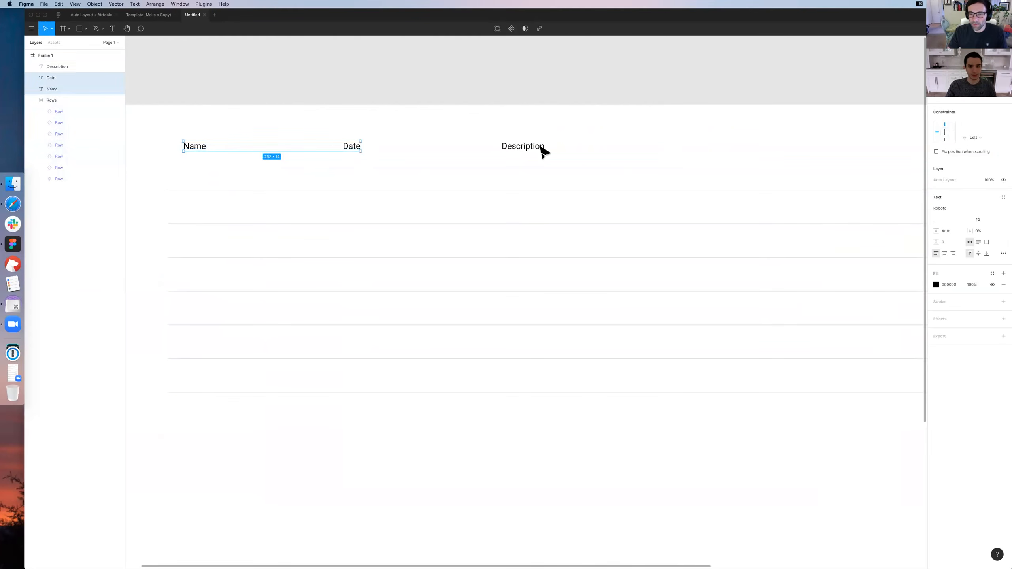
{"action": "left_click", "coordinate": [540, 150], "text": "shift"}
{"action": "left_click_drag", "start_coordinate": [199, 149], "coordinate": [196, 173]}
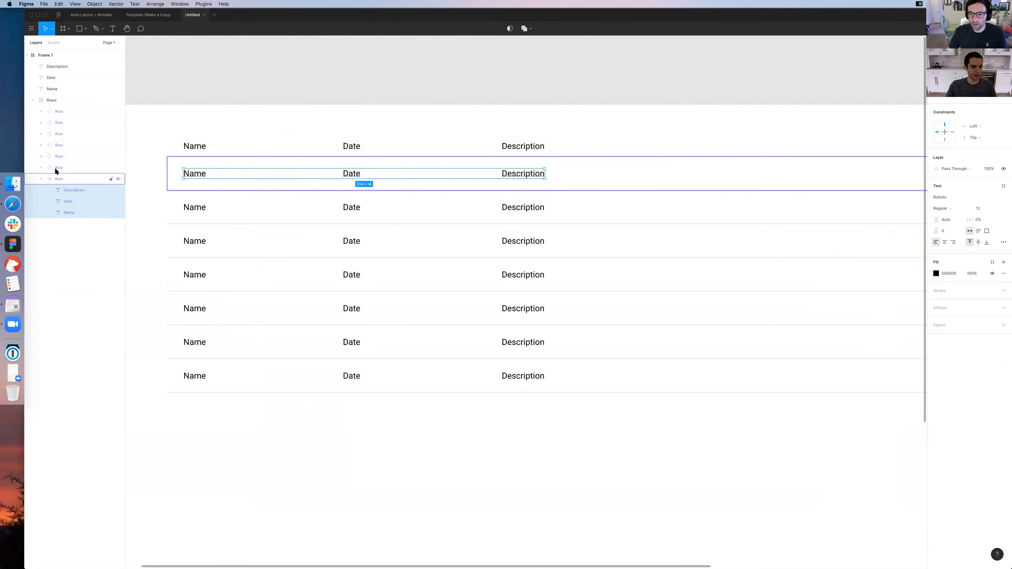
{"action": "left_click", "coordinate": [57, 177]}
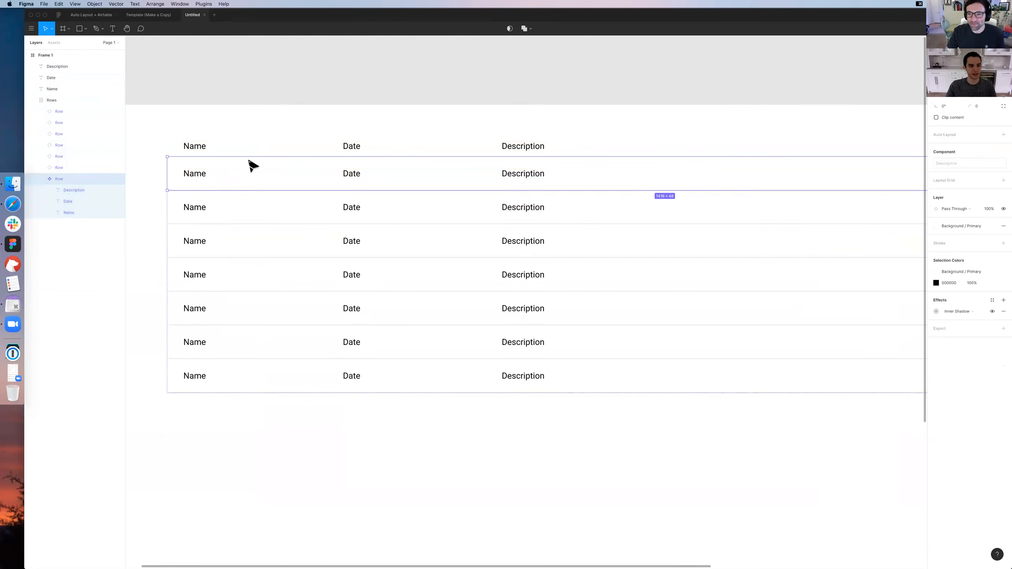
{"action": "left_click", "coordinate": [246, 122]}
{"action": "left_click", "coordinate": [193, 146]}
{"action": "left_click", "coordinate": [193, 121]}
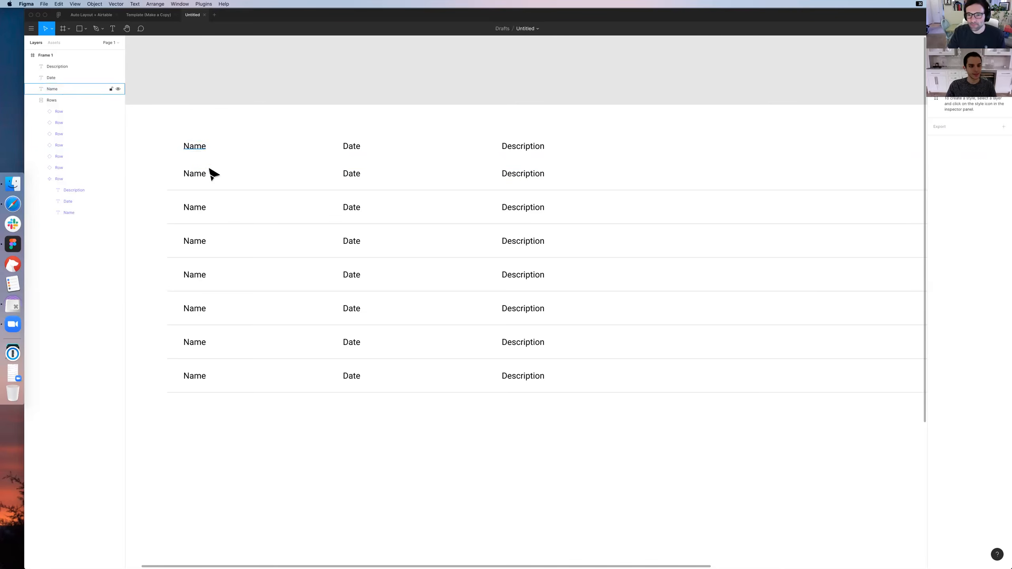
Try the fonts SF Compact Text and SF Mono on the three labels inside the master row
{"action": "left_click", "coordinate": [195, 174], "text": "super"}
{"action": "left_click", "coordinate": [351, 175], "text": "shift+super"}
{"action": "left_click", "coordinate": [540, 176], "text": "shift+super"}
{"action": "left_click", "coordinate": [1005, 197]}
{"action": "scroll", "coordinate": [968, 207], "scroll_direction": "up", "scroll_amount": 3}
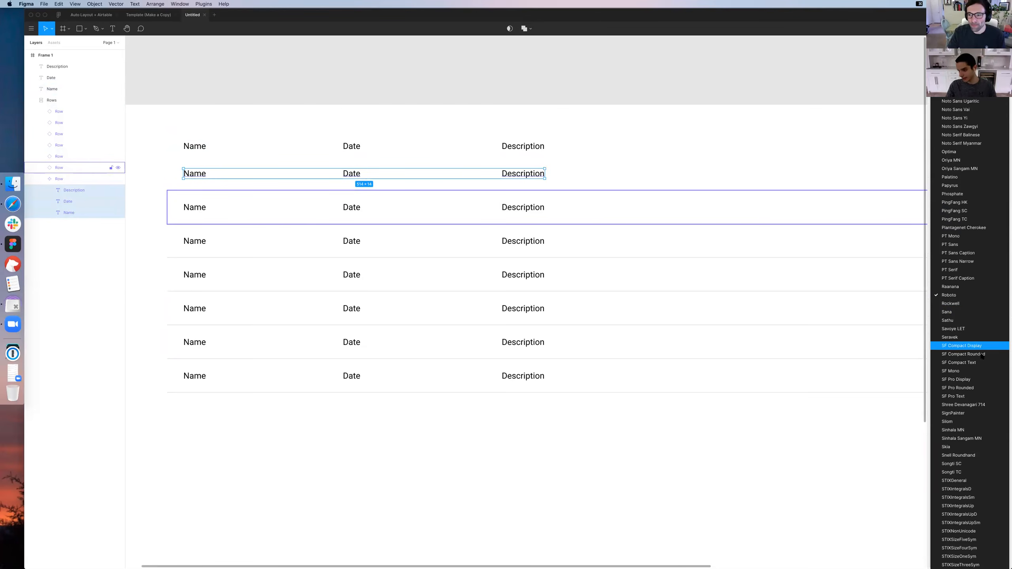
{"action": "scroll", "coordinate": [984, 343], "scroll_direction": "down", "scroll_amount": 1}
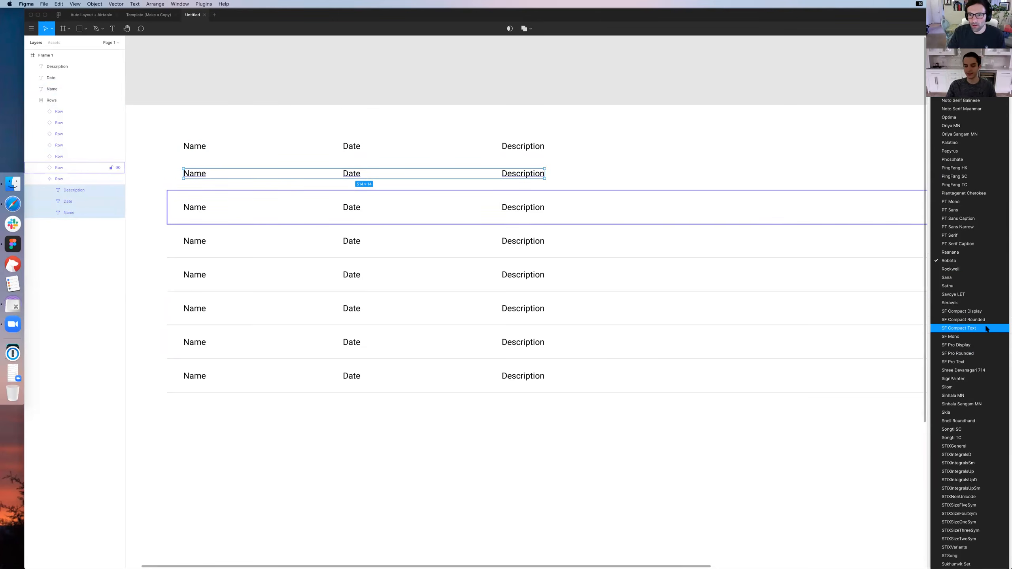
{"action": "left_click", "coordinate": [985, 328]}
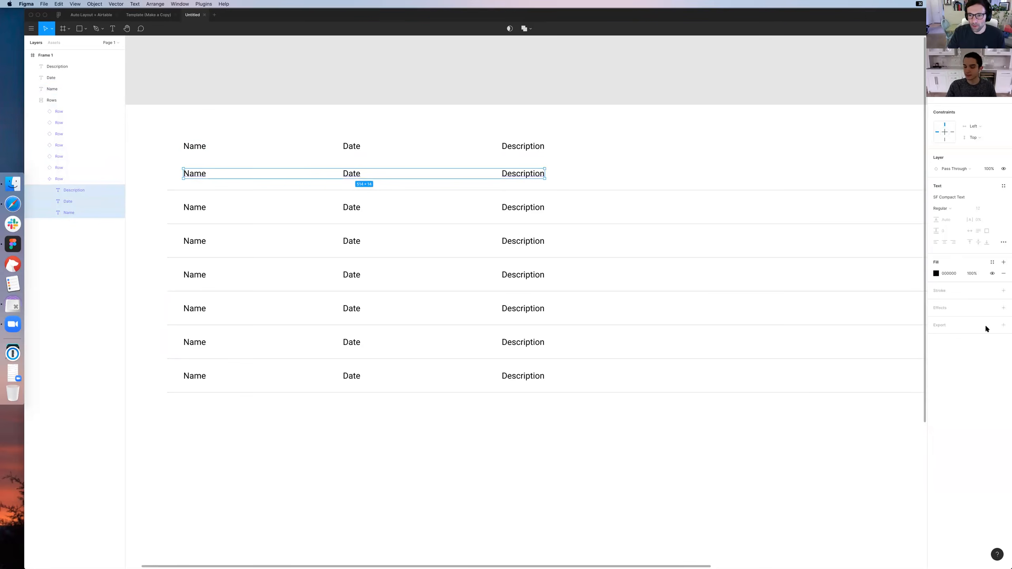
{"action": "left_click", "coordinate": [1005, 198]}
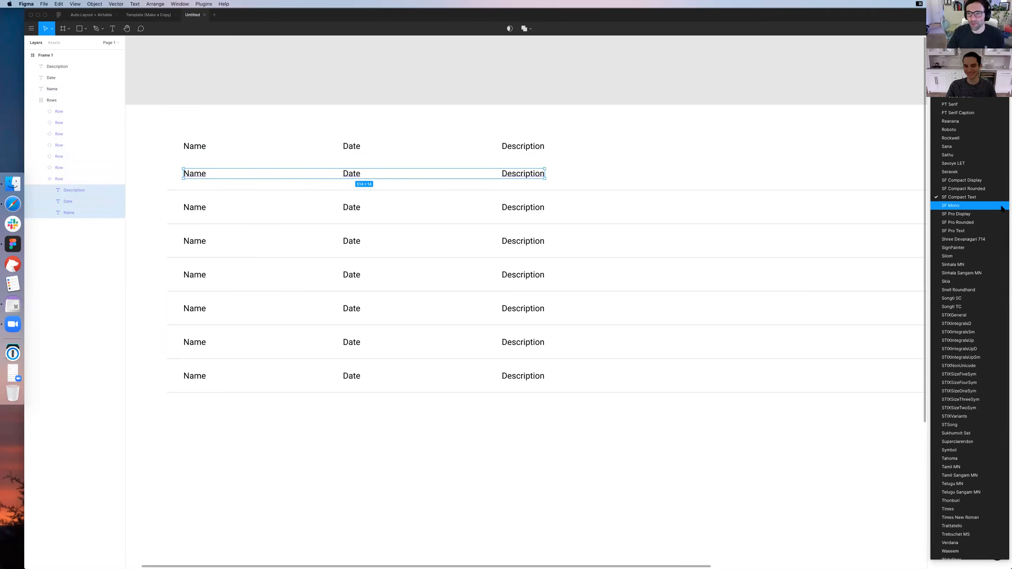
{"action": "left_click", "coordinate": [976, 206]}
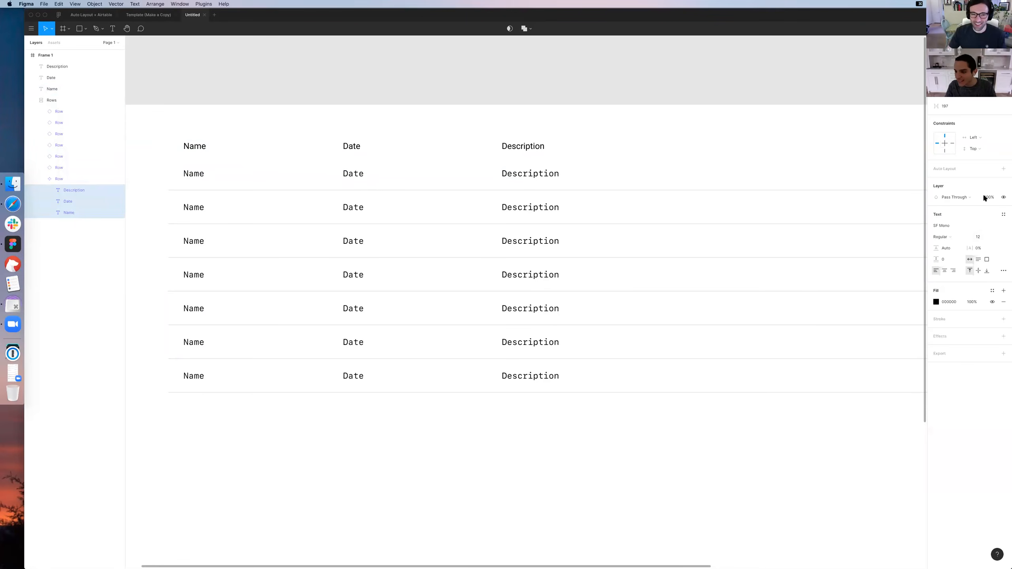
Set the font of the master row's Name, Date and Description labels to SF Pro Rounded
{"action": "left_click", "coordinate": [1005, 226]}
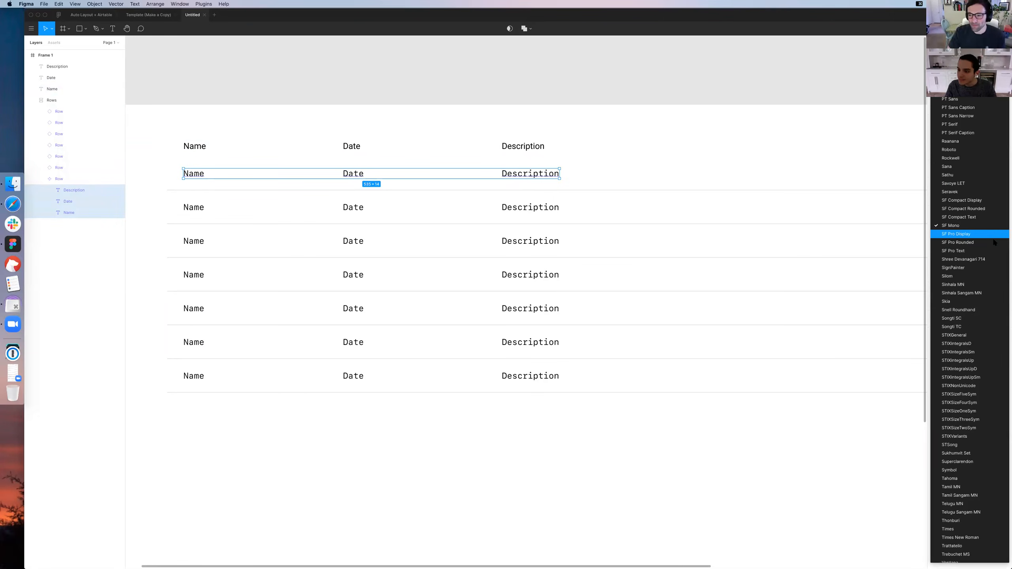
{"action": "left_click", "coordinate": [994, 243]}
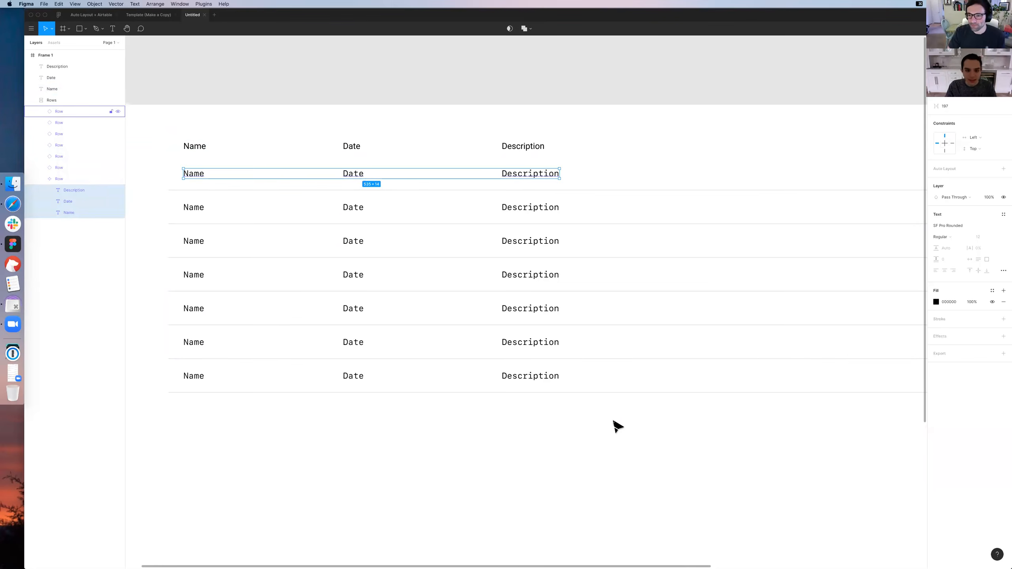
{"action": "left_click", "coordinate": [618, 438]}
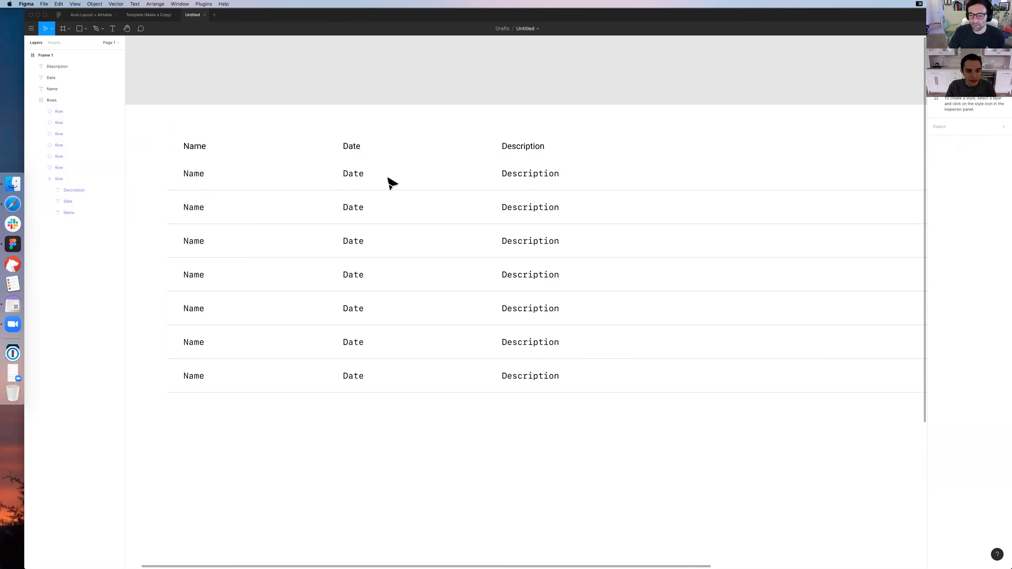
{"action": "scroll", "coordinate": [419, 187], "scroll_direction": "left", "scroll_amount": 3}
{"action": "left_click", "coordinate": [441, 191], "text": "super"}
{"action": "left_click", "coordinate": [282, 191], "text": "shift+super"}
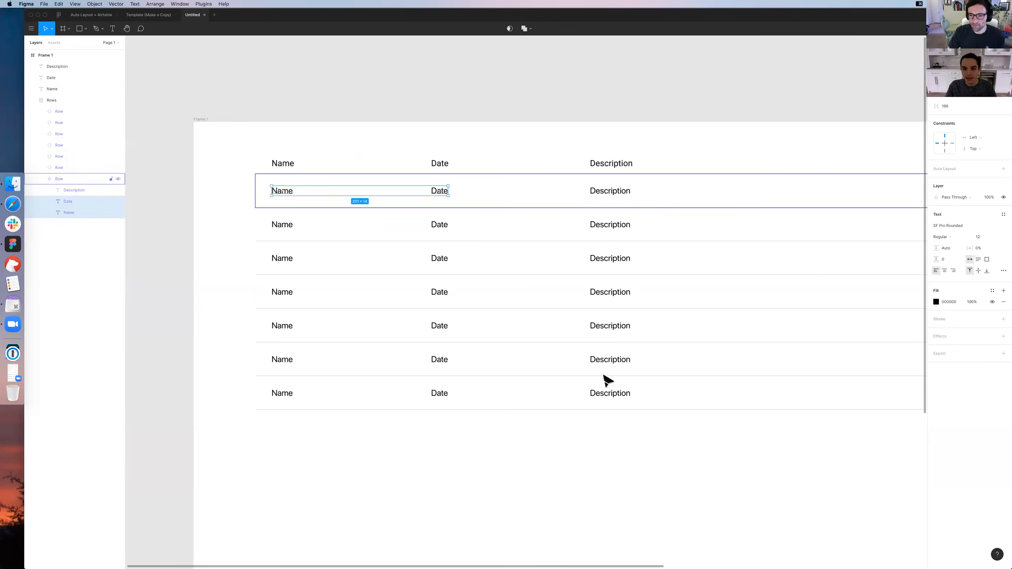
{"action": "left_click", "coordinate": [604, 439]}
{"action": "left_click_drag", "start_coordinate": [563, 354], "coordinate": [576, 395]}
{"action": "scroll", "coordinate": [318, 199], "scroll_direction": "down", "scroll_amount": 2}
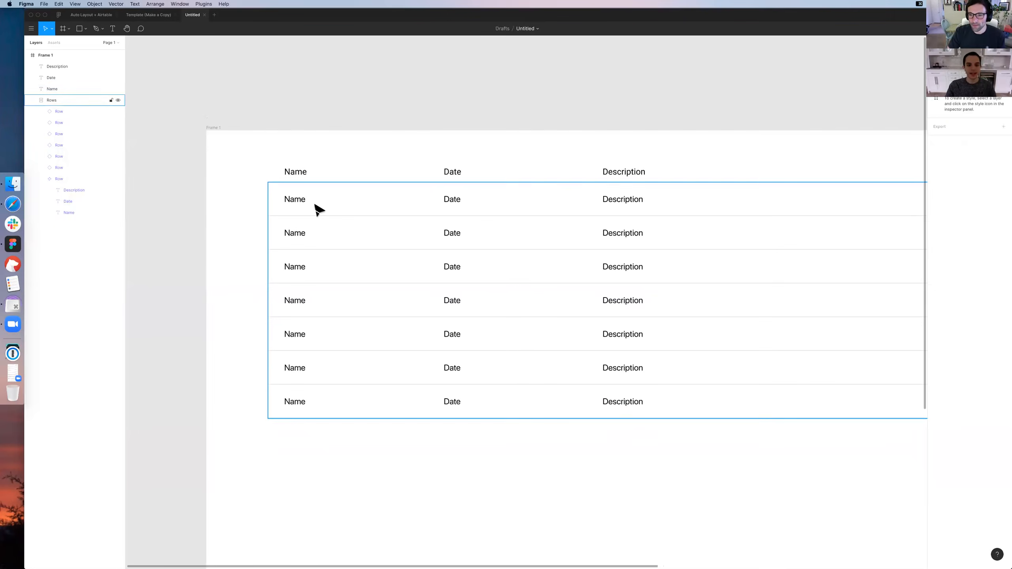
{"action": "left_click", "coordinate": [481, 208], "text": "super"}
{"action": "left_click_drag", "start_coordinate": [675, 154], "coordinate": [192, 171]}
{"action": "key", "text": "Escape"}
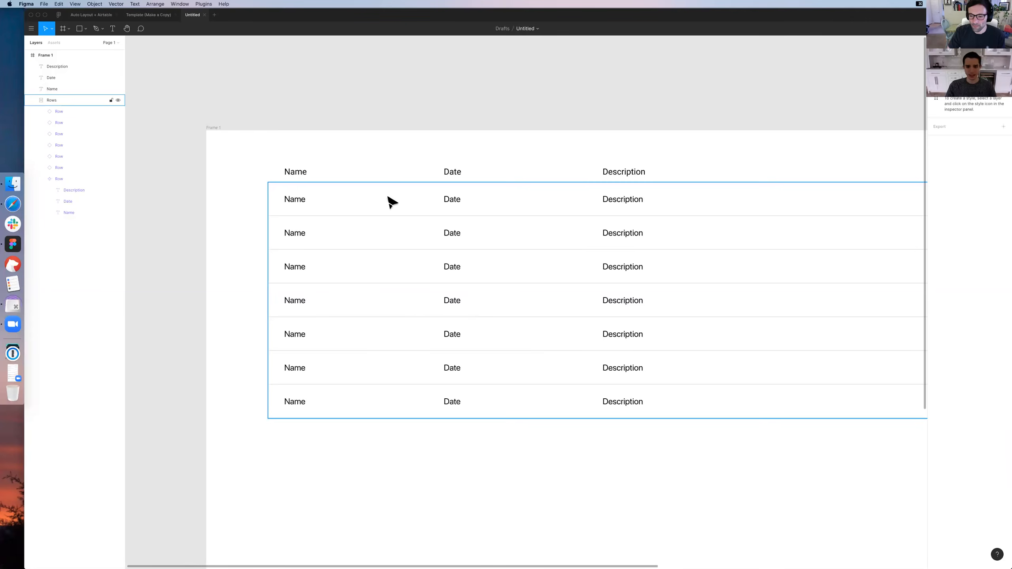
{"action": "left_click", "coordinate": [345, 240]}
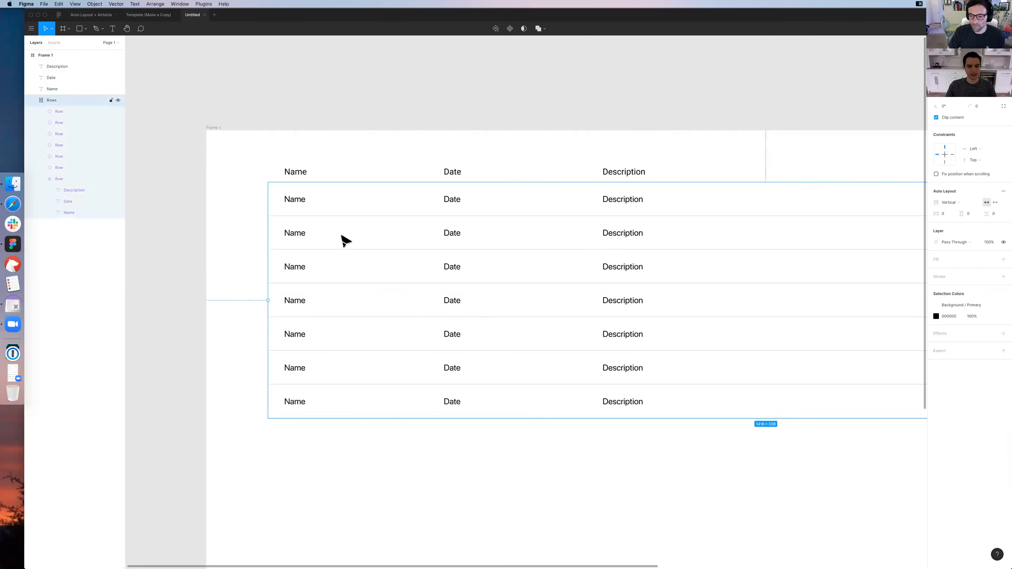
{"action": "double_click", "coordinate": [366, 204]}
{"action": "left_click", "coordinate": [474, 431]}
{"action": "left_click_drag", "start_coordinate": [474, 431], "coordinate": [385, 428]}
{"action": "double_click", "coordinate": [365, 202]}
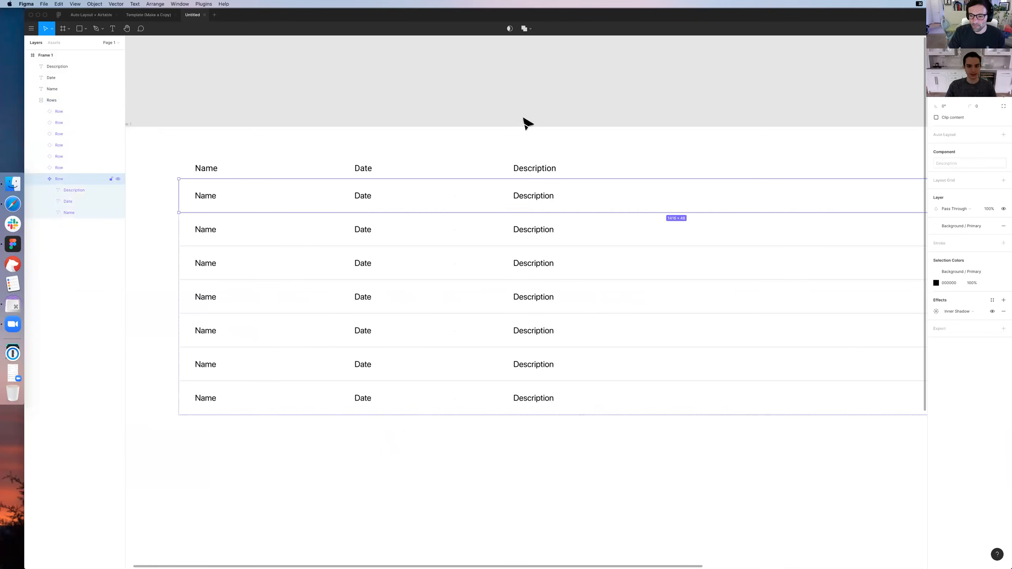
{"action": "left_click", "coordinate": [559, 134]}
{"action": "double_click", "coordinate": [222, 196]}
{"action": "left_click", "coordinate": [304, 125]}
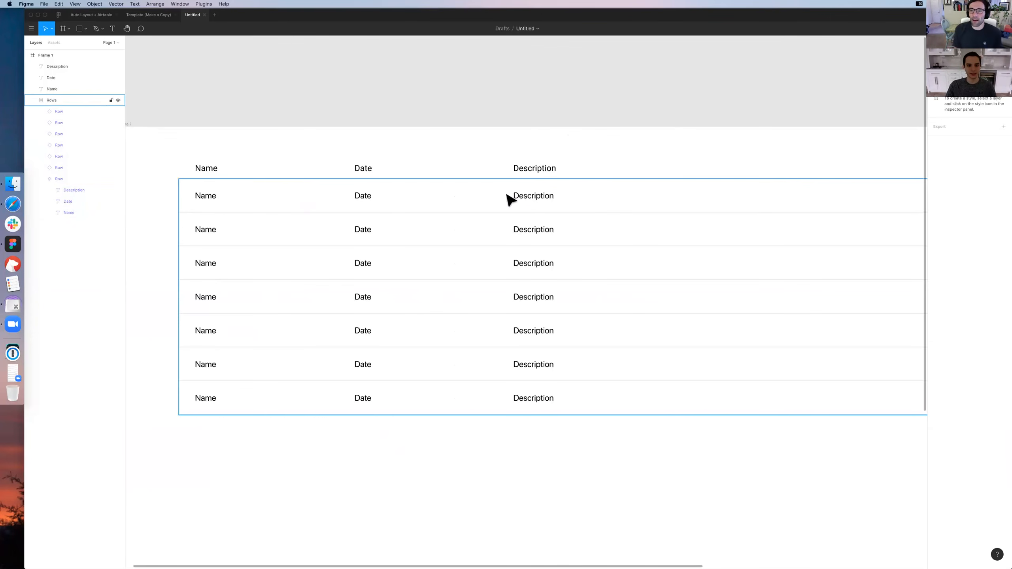
{"action": "left_click", "coordinate": [517, 169]}
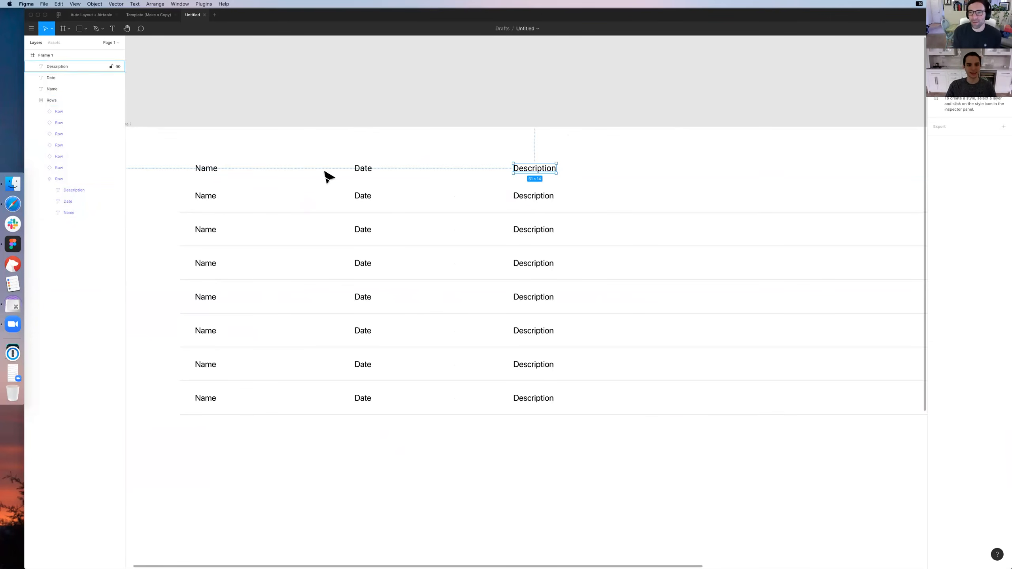
{"action": "left_click", "coordinate": [379, 152]}
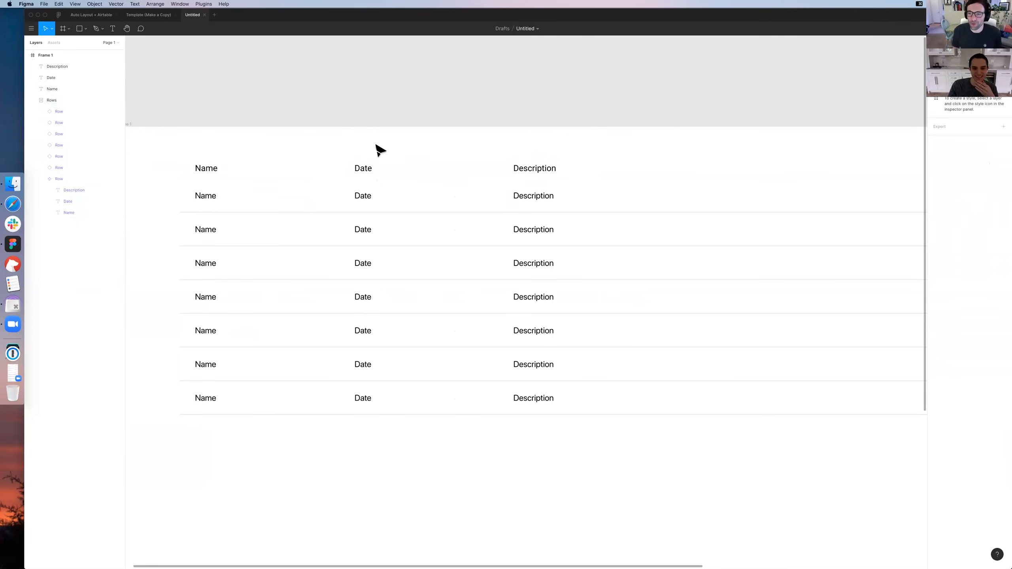
Widen the Description text box inside the master row to about 216 px
{"action": "left_click", "coordinate": [425, 220]}
{"action": "left_click", "coordinate": [439, 205]}
{"action": "left_click_drag", "start_coordinate": [933, 188], "coordinate": [912, 162]}
{"action": "left_click_drag", "start_coordinate": [538, 165], "coordinate": [564, 165]}
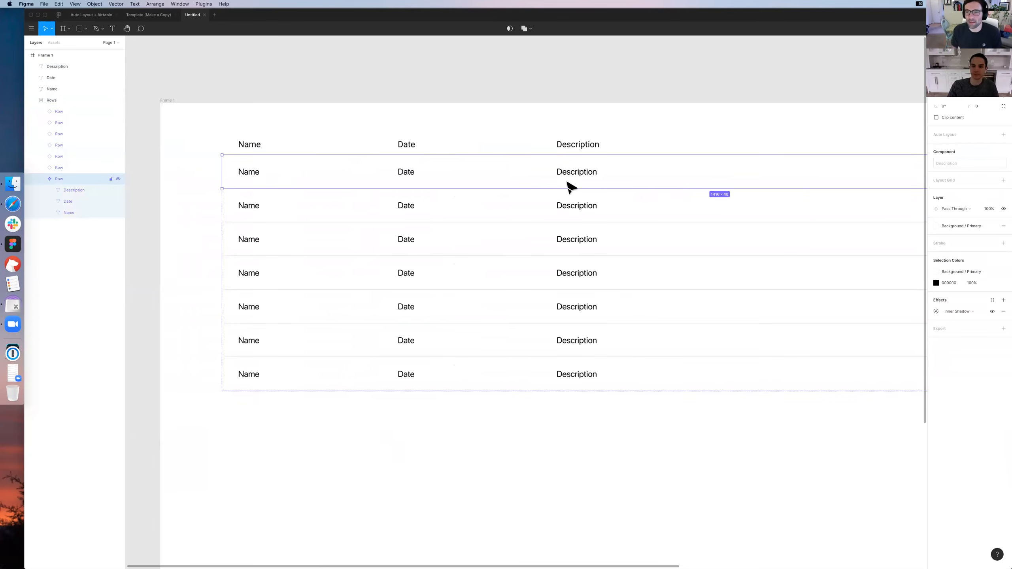
{"action": "left_click", "coordinate": [581, 172]}
{"action": "left_click_drag", "start_coordinate": [736, 169], "coordinate": [692, 179]}
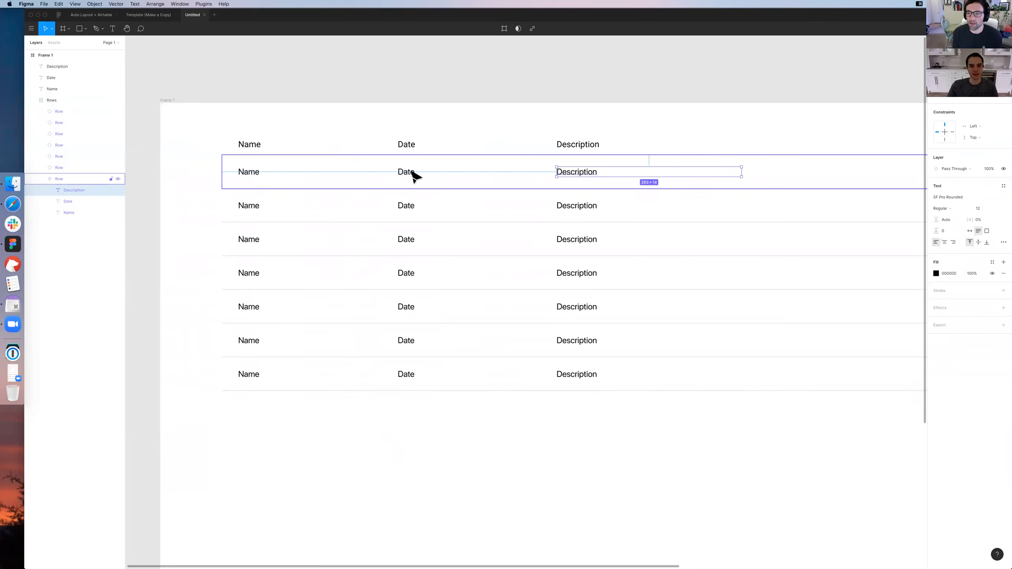
{"action": "left_click_drag", "start_coordinate": [726, 172], "coordinate": [712, 172]}
{"action": "key", "text": "super+z"}
Try adding several lines of filler text below the word Description in the master row's text box
{"action": "double_click", "coordinate": [596, 174]}
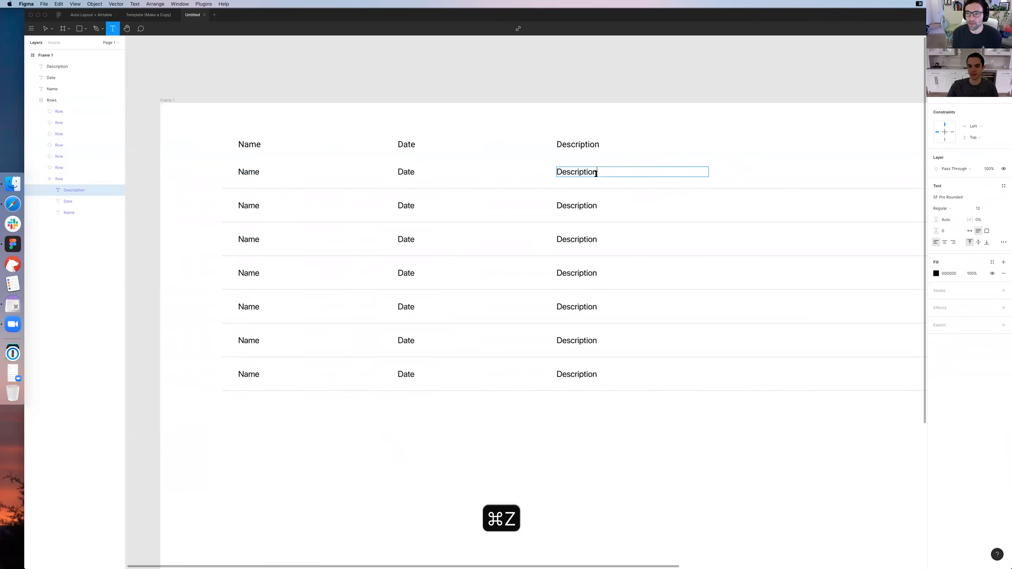
{"action": "key", "text": "Return"}
{"action": "key", "text": "Return"}
{"action": "type", "text": "sda"}
{"action": "key", "text": "Return"}
{"action": "type", "text": "dsa"}
{"action": "key", "text": "Return"}
{"action": "type", "text": "dasdsasd"}
{"action": "key", "text": "Return"}
{"action": "key", "text": "Return"}
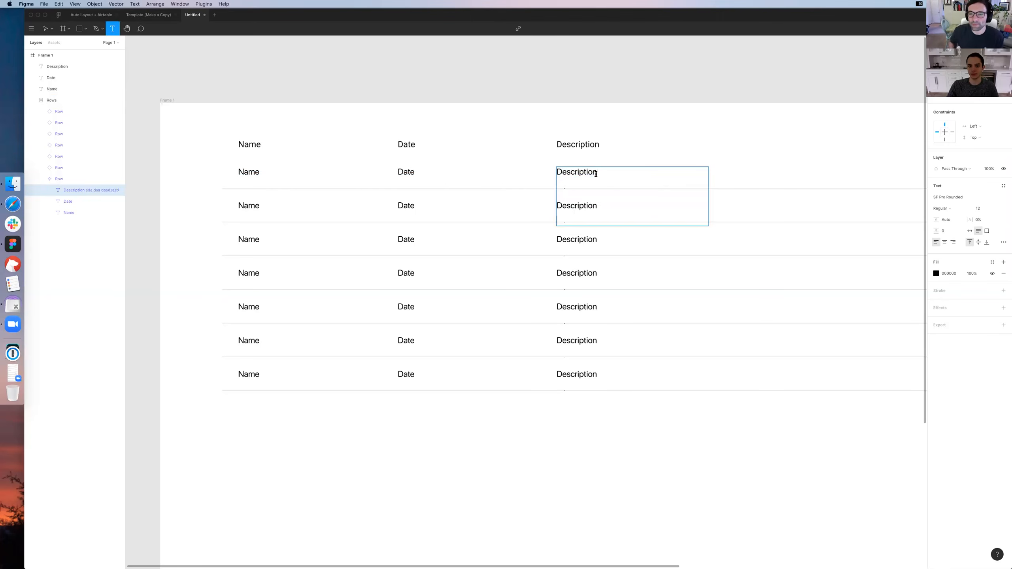
{"action": "key", "text": "super+z"}
{"action": "key", "text": "super+z"}
{"action": "key", "text": "Escape"}
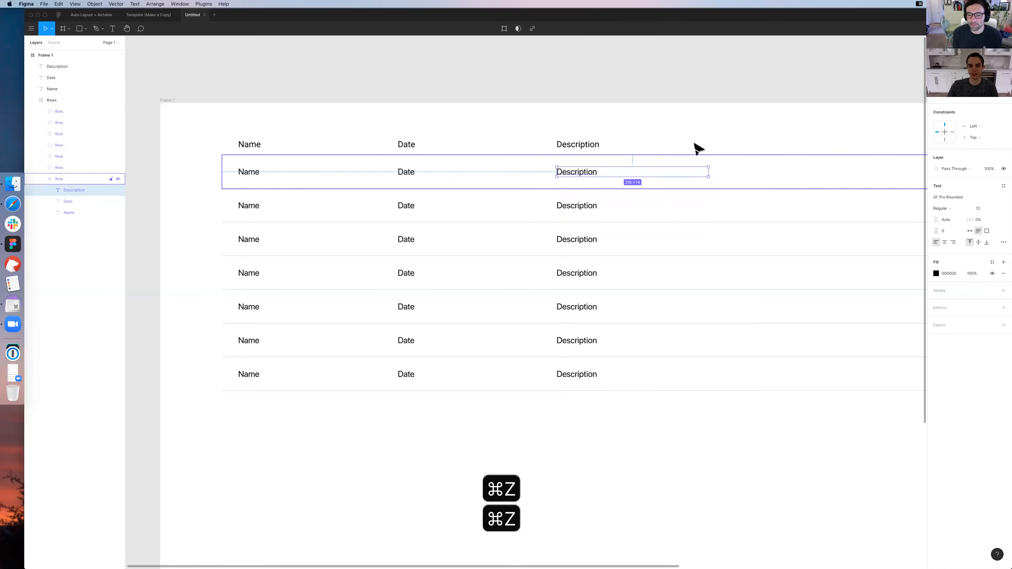
Make the Name and Date labels in the master row bold
{"action": "left_click", "coordinate": [410, 174]}
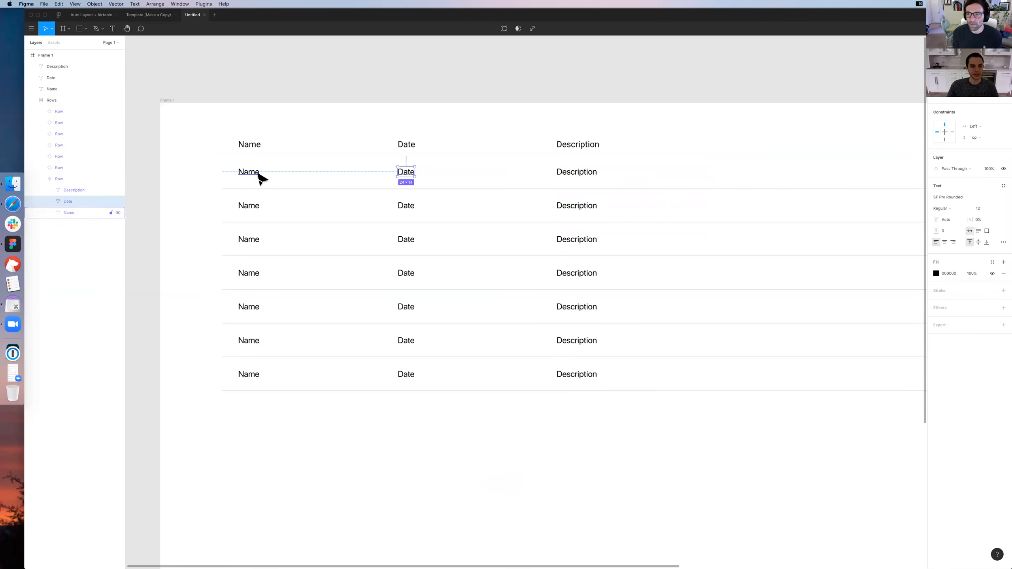
{"action": "left_click", "coordinate": [259, 174], "text": "shift"}
{"action": "key", "text": "super+b"}
{"action": "left_click", "coordinate": [545, 164]}
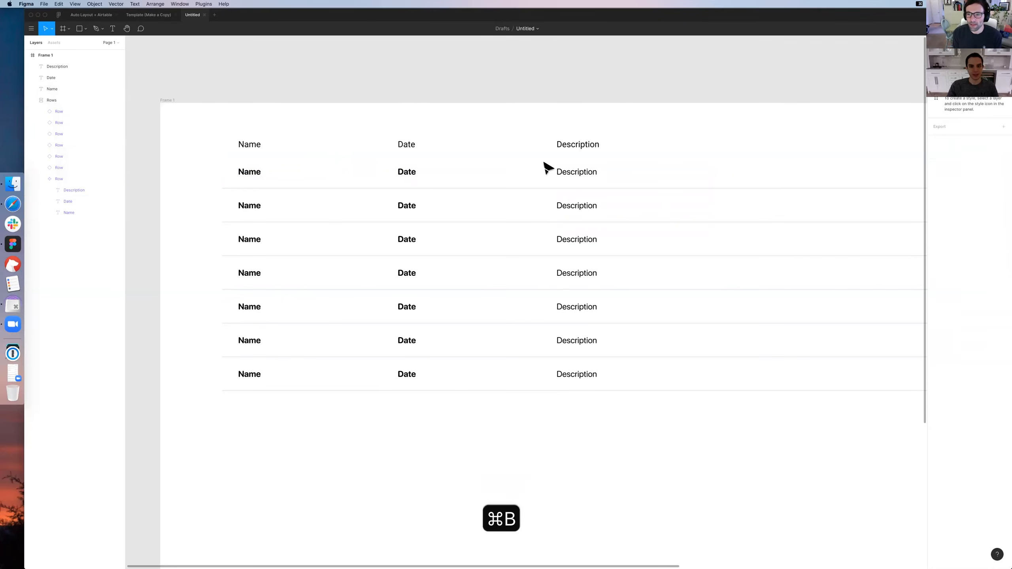
Wrap the master row's Name, Date and Description labels together in an Auto Layout frame
{"action": "left_click", "coordinate": [579, 177]}
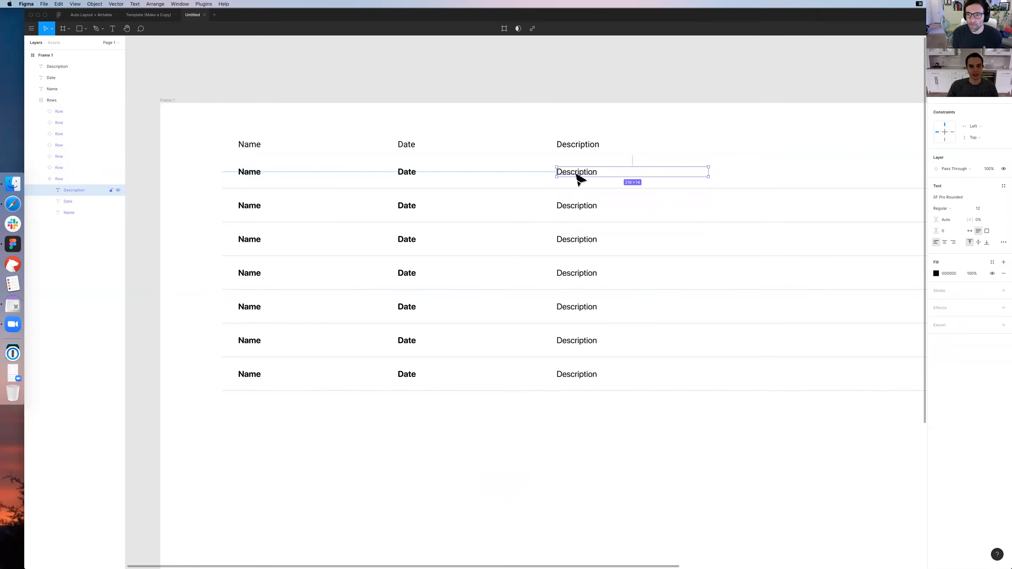
{"action": "left_click", "coordinate": [406, 174]}
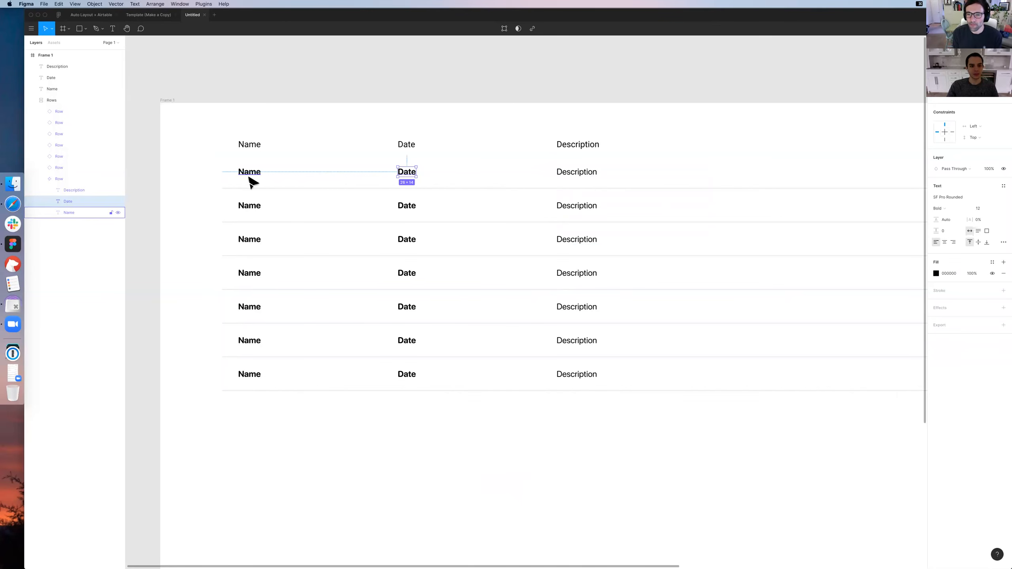
{"action": "left_click", "coordinate": [250, 179]}
{"action": "left_click", "coordinate": [413, 174], "text": "shift"}
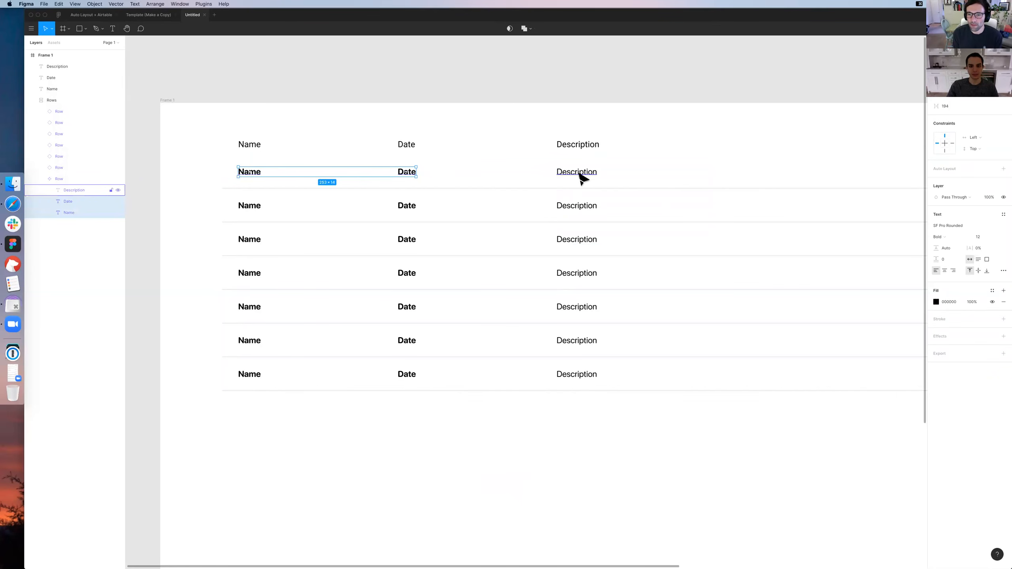
{"action": "left_click", "coordinate": [580, 177], "text": "shift"}
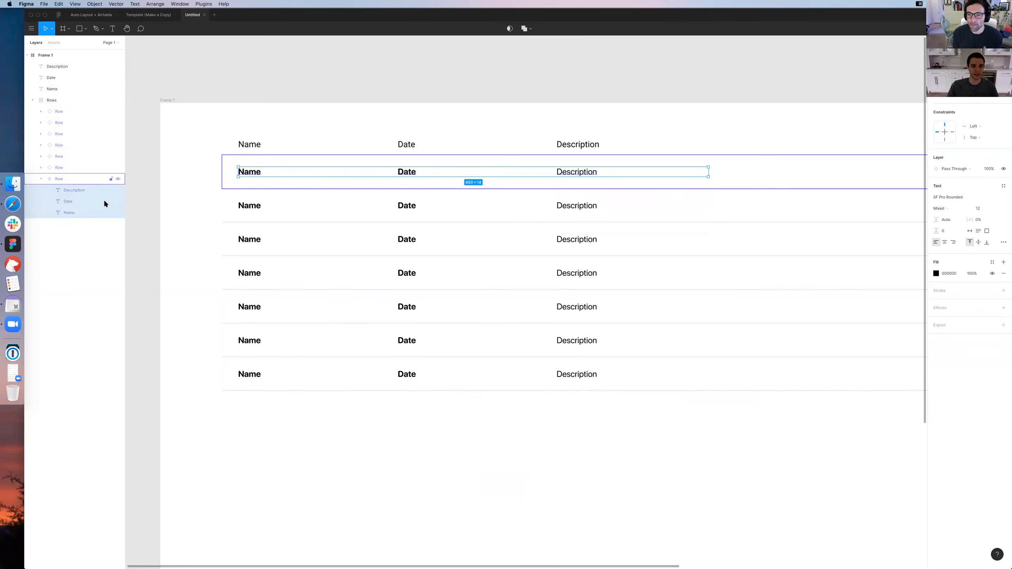
{"action": "key", "text": "shift+a"}
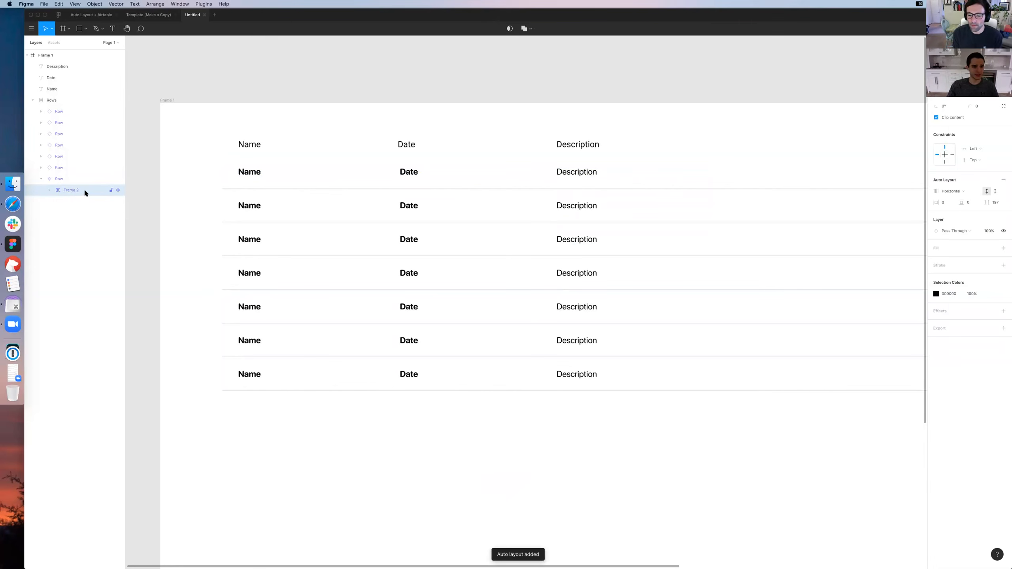
Rename the master row's new Auto Layout frame as Text Labels and expand its layer contents
{"action": "double_click", "coordinate": [98, 190]}
{"action": "type", "text": "Text Labels"}
{"action": "key", "text": "Return"}
{"action": "left_click", "coordinate": [46, 191]}
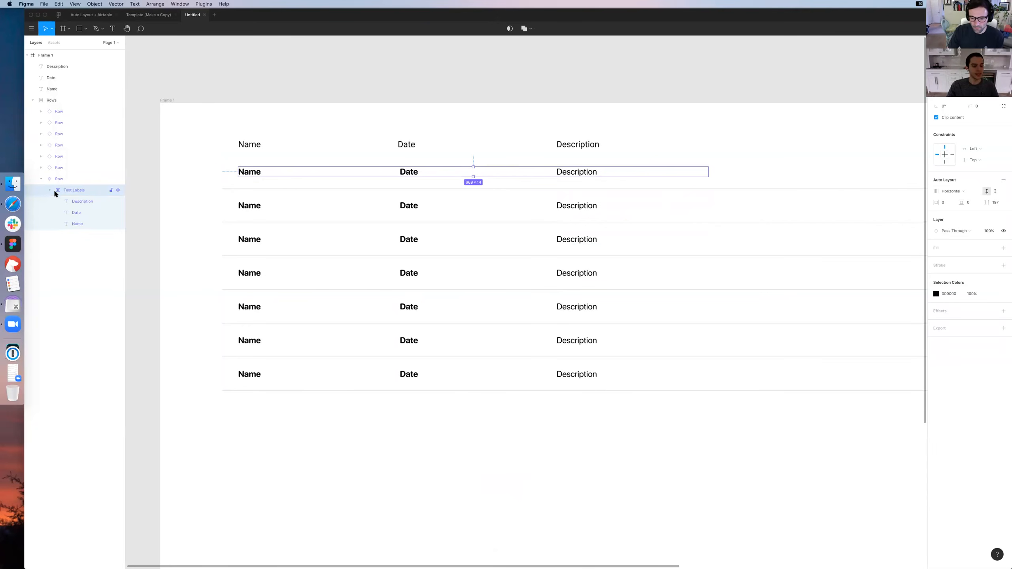
Collapse the Text Labels layer and add vertical Auto Layout to the master row
{"action": "left_click", "coordinate": [580, 174]}
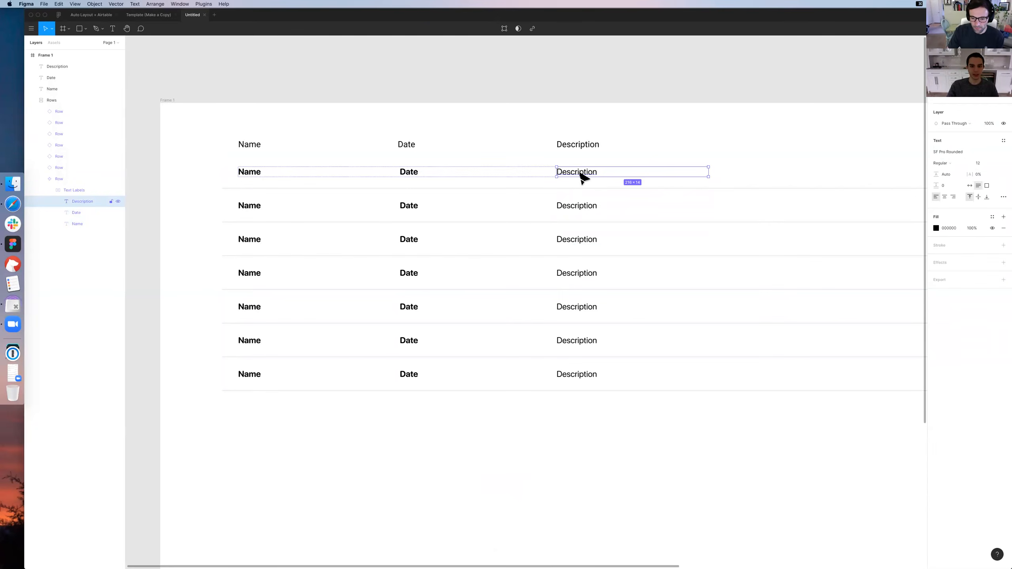
{"action": "left_click", "coordinate": [570, 162]}
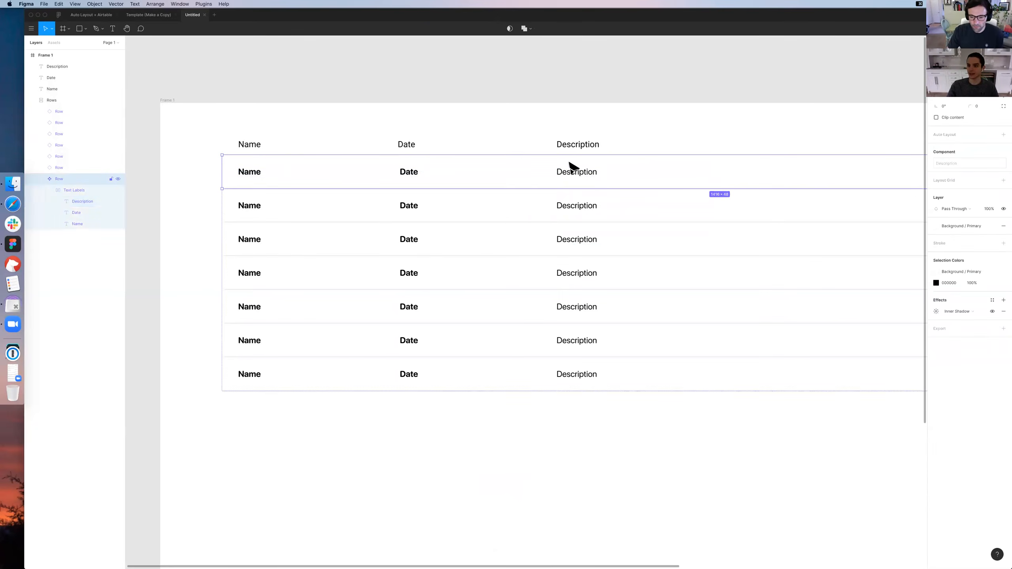
{"action": "left_click", "coordinate": [49, 190]}
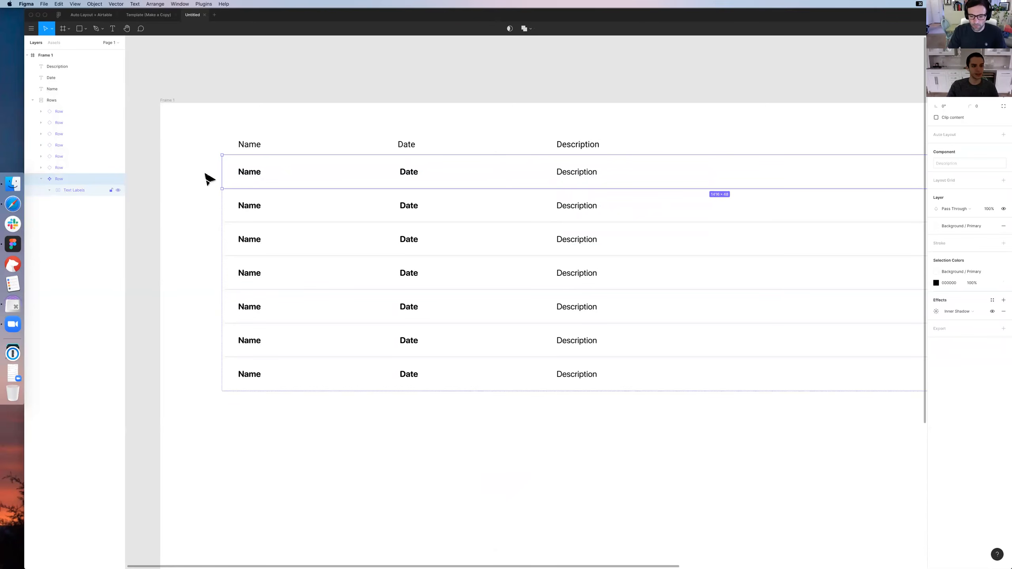
{"action": "left_click", "coordinate": [1003, 135]}
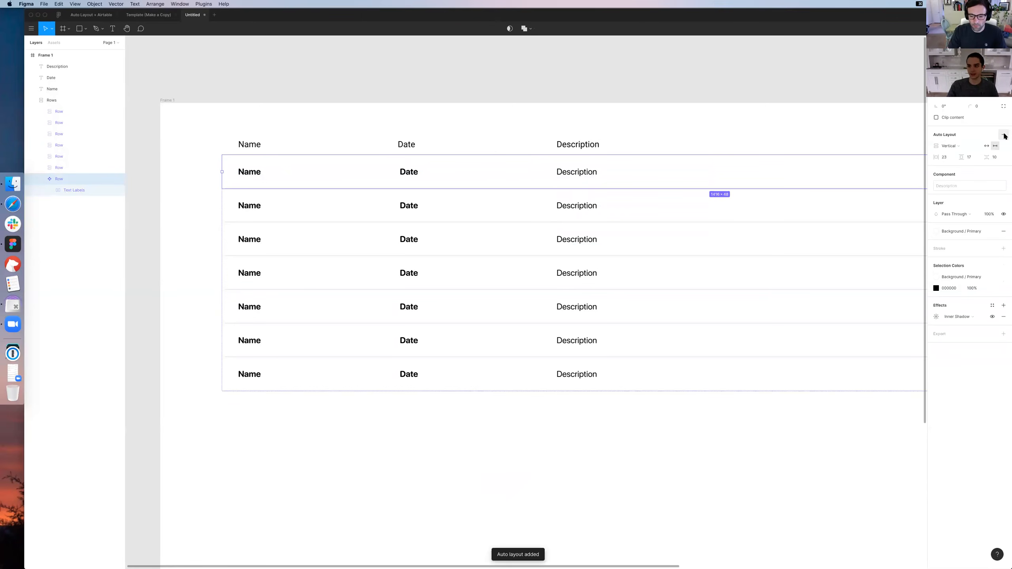
Examine the master row's Text Labels frame and its Name, Date and Description labels, comparing their text and layout settings
{"action": "left_click", "coordinate": [76, 189]}
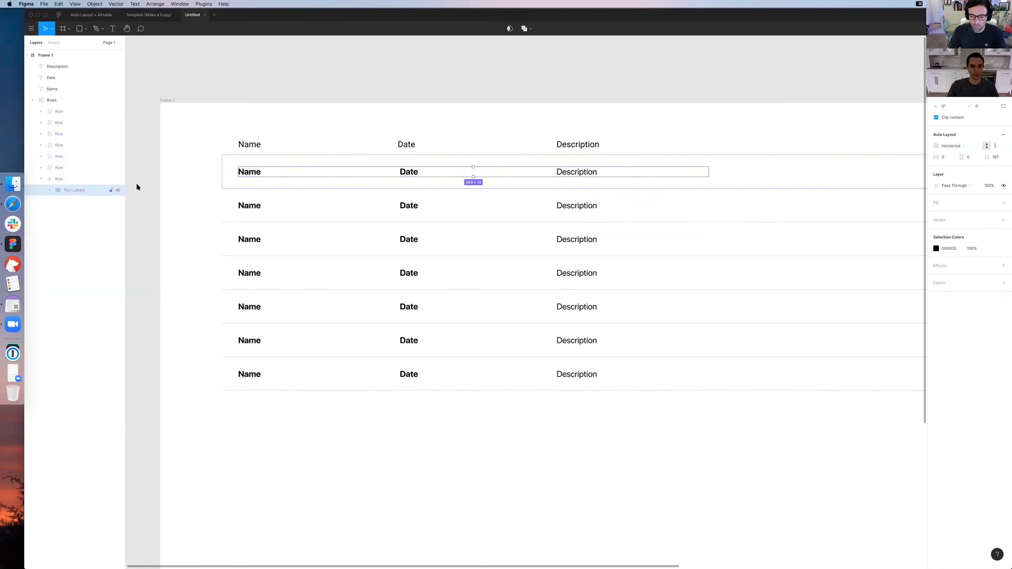
{"action": "double_click", "coordinate": [577, 174]}
{"action": "left_click", "coordinate": [411, 172]}
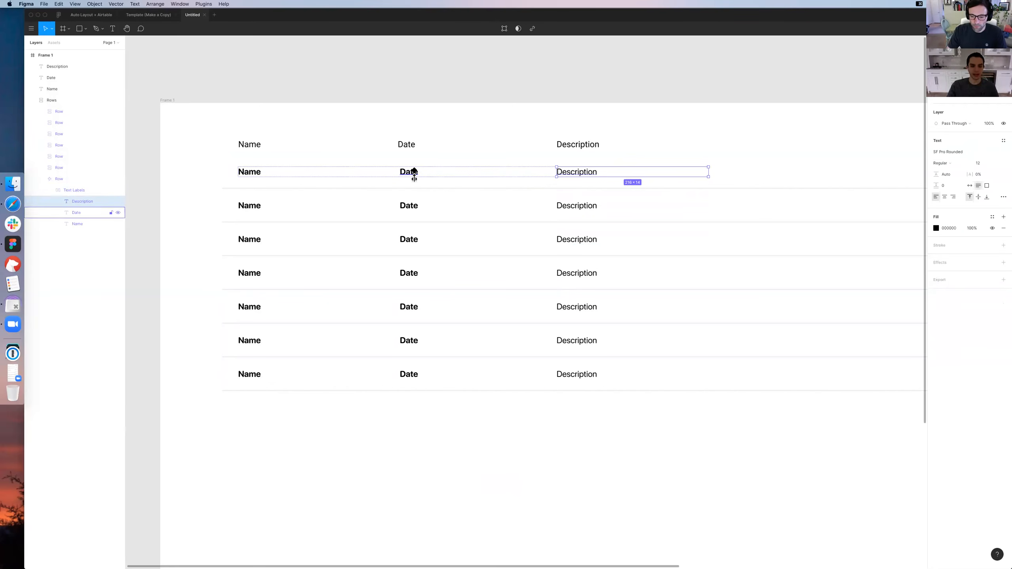
{"action": "left_click", "coordinate": [247, 175]}
{"action": "left_click", "coordinate": [84, 201]}
{"action": "left_click", "coordinate": [83, 221]}
{"action": "left_click", "coordinate": [81, 211]}
{"action": "left_click", "coordinate": [84, 199]}
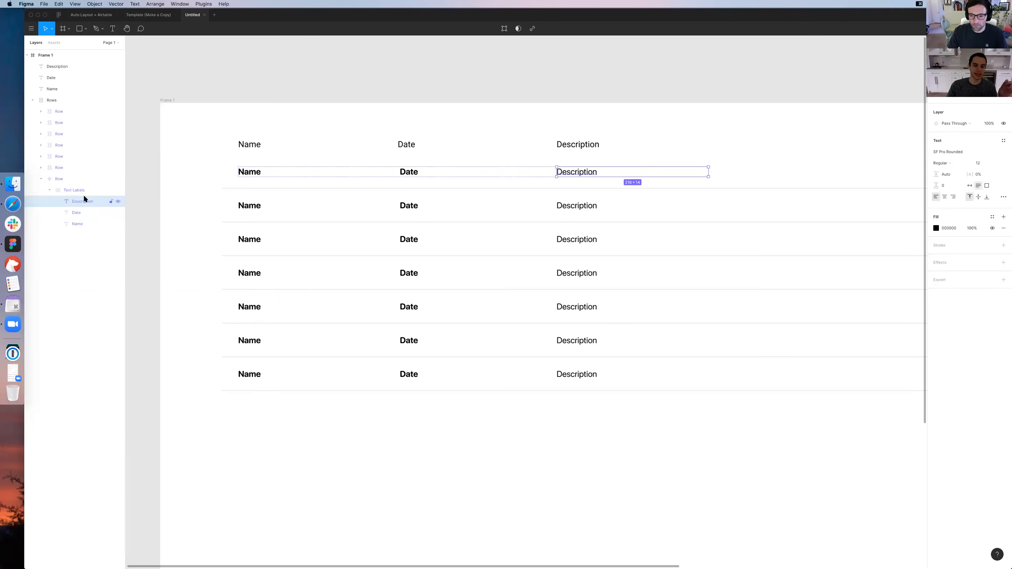
{"action": "left_click", "coordinate": [402, 176]}
{"action": "left_click", "coordinate": [250, 175]}
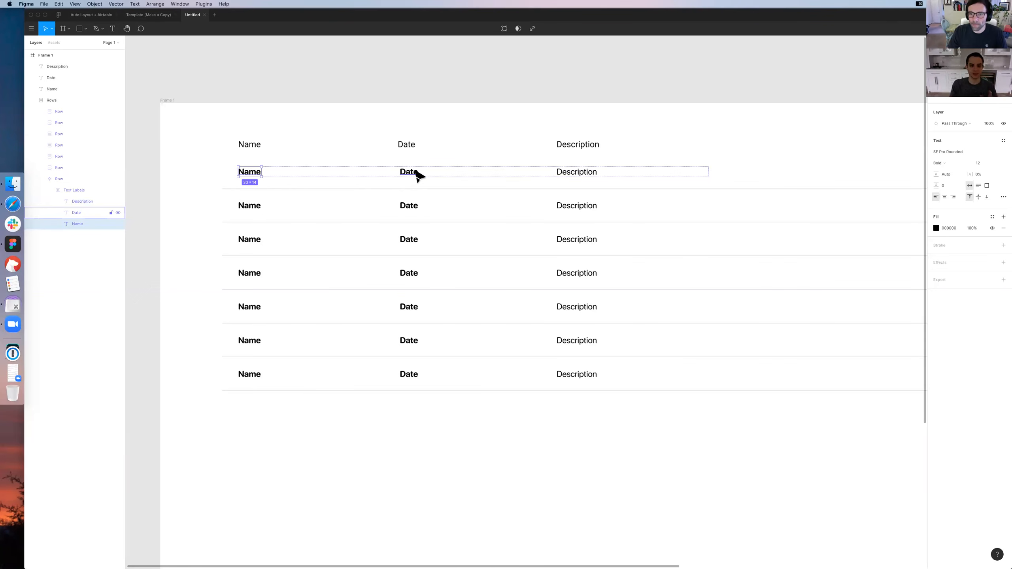
{"action": "left_click", "coordinate": [480, 86]}
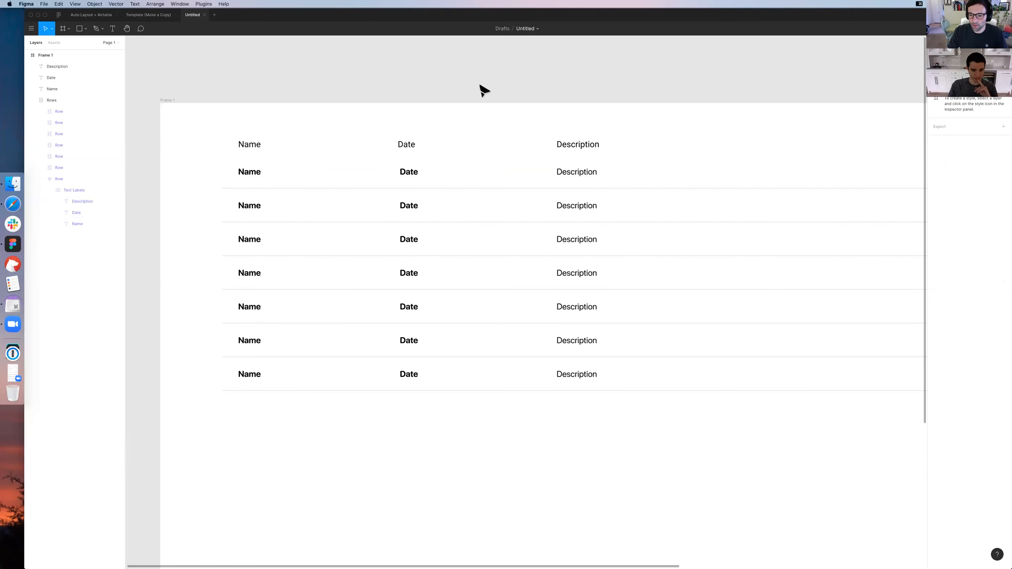
{"action": "double_click", "coordinate": [585, 179]}
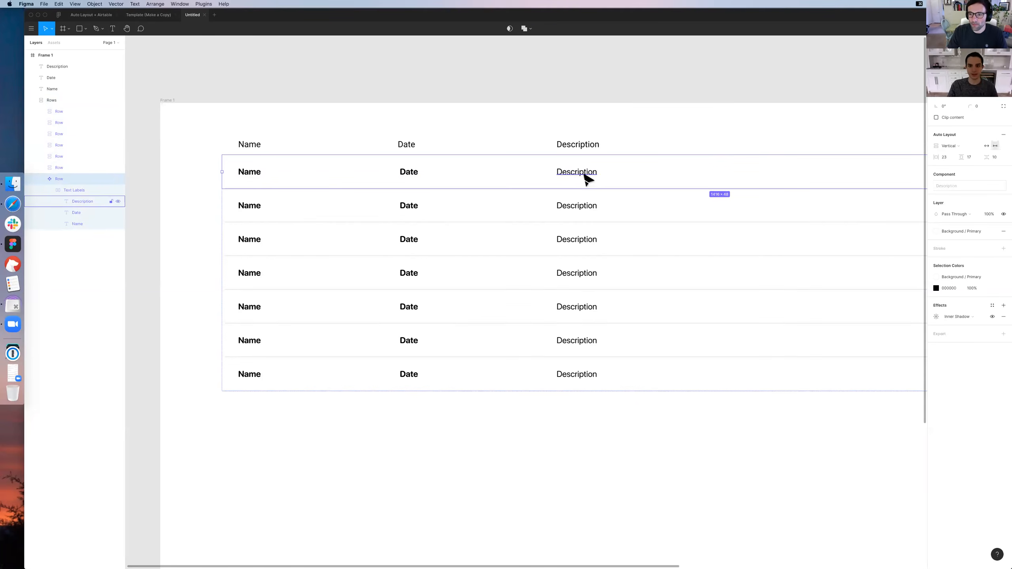
{"action": "left_click", "coordinate": [621, 85]}
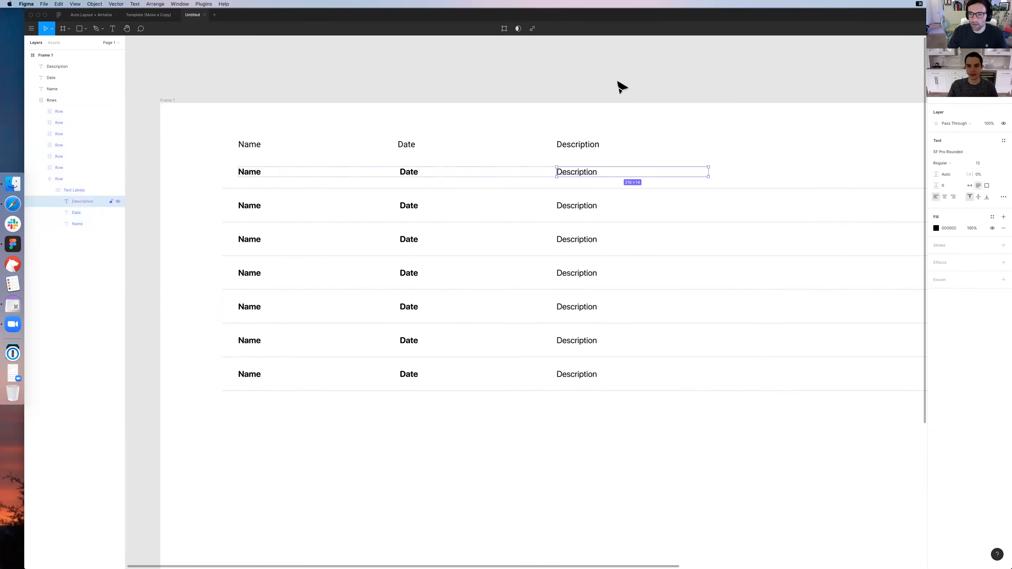
{"action": "left_click", "coordinate": [583, 175], "text": "super"}
{"action": "left_click", "coordinate": [412, 176]}
{"action": "left_click", "coordinate": [583, 172]}
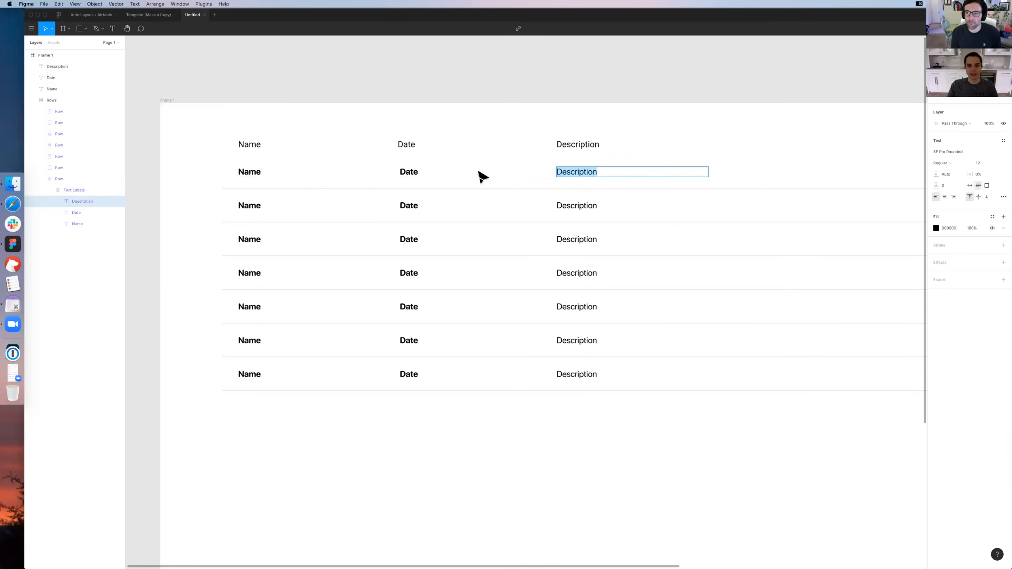
{"action": "left_click", "coordinate": [414, 171]}
{"action": "left_click", "coordinate": [537, 154]}
{"action": "left_click", "coordinate": [67, 189]}
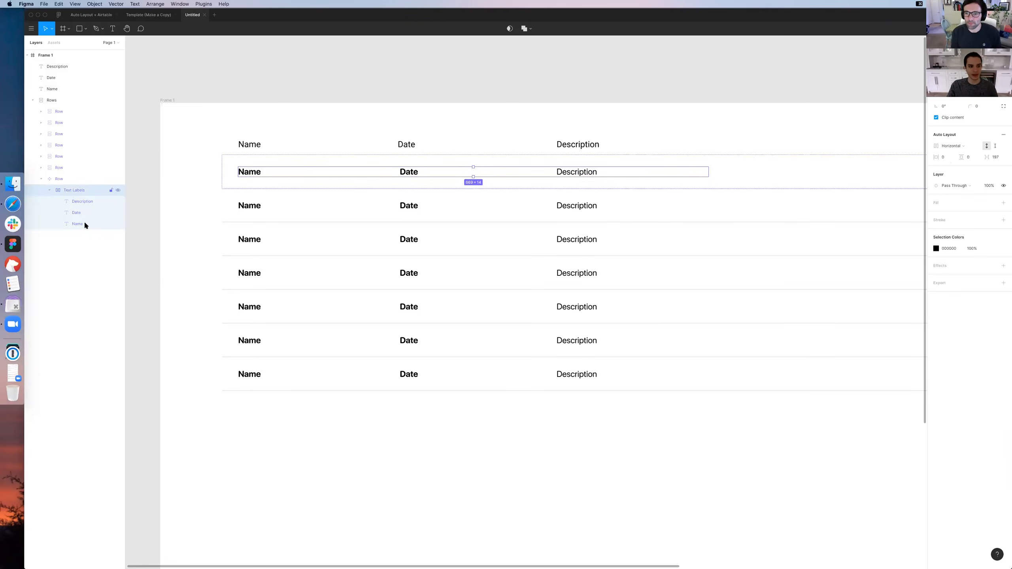
{"action": "left_click", "coordinate": [84, 222]}
{"action": "left_click", "coordinate": [83, 202]}
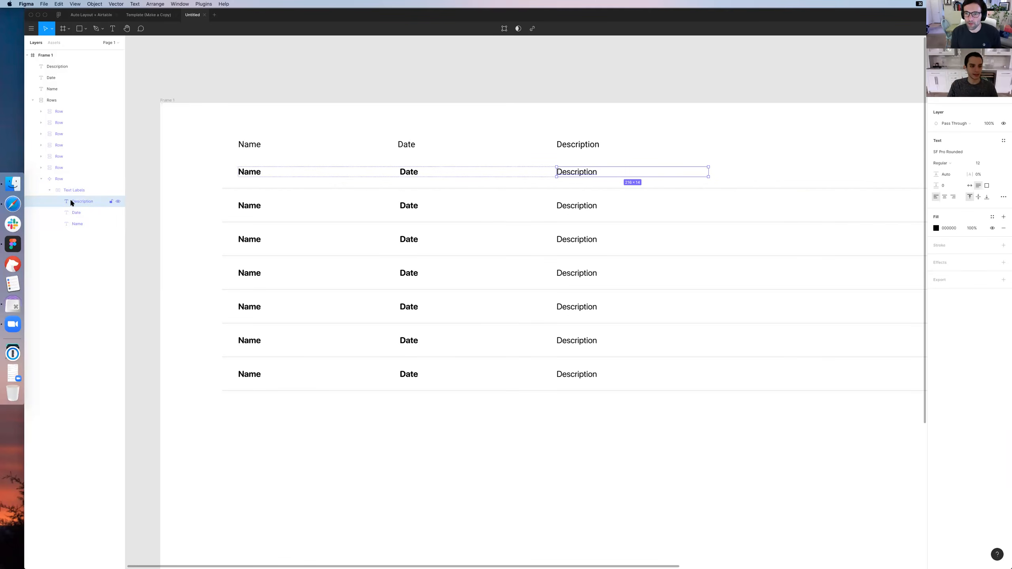
{"action": "left_click", "coordinate": [76, 192]}
Wrap the master row's Description label in its own Auto Layout frame with all padding and spacing set to 0
{"action": "left_click", "coordinate": [77, 200]}
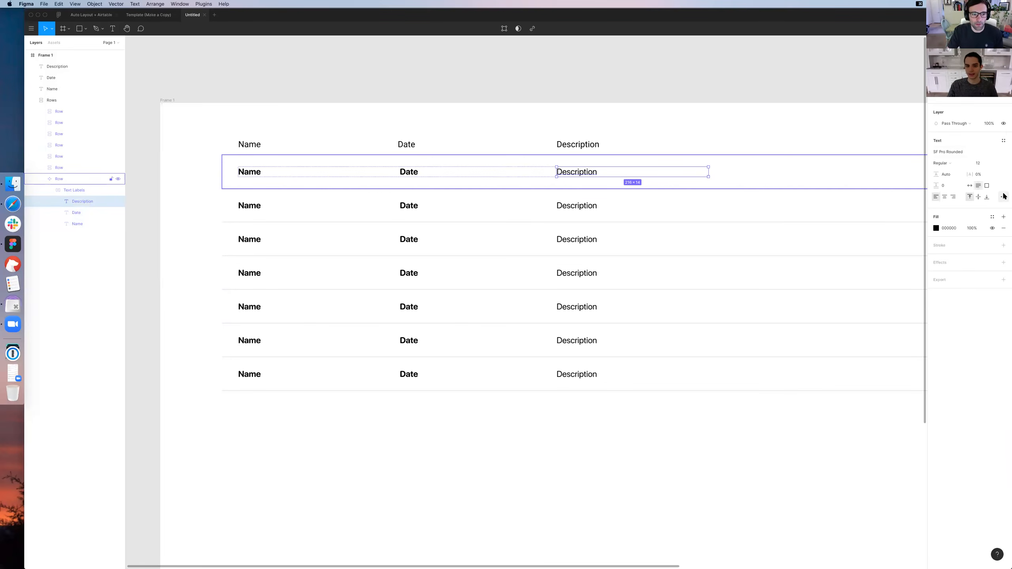
{"action": "key", "text": "shift+a"}
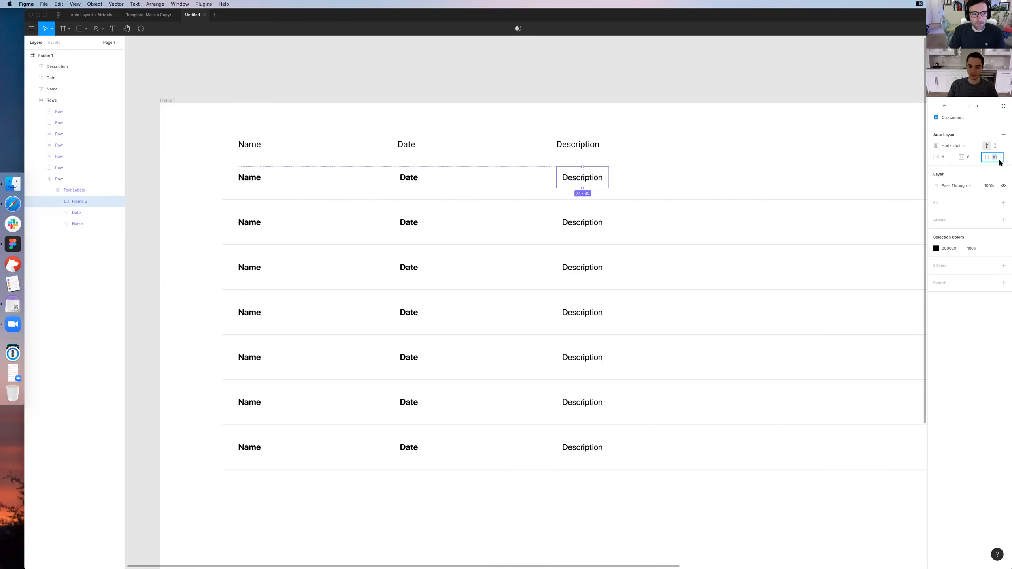
{"action": "type", "text": "0"}
{"action": "key", "text": "shift+Tab"}
{"action": "key", "text": "shift+Tab"}
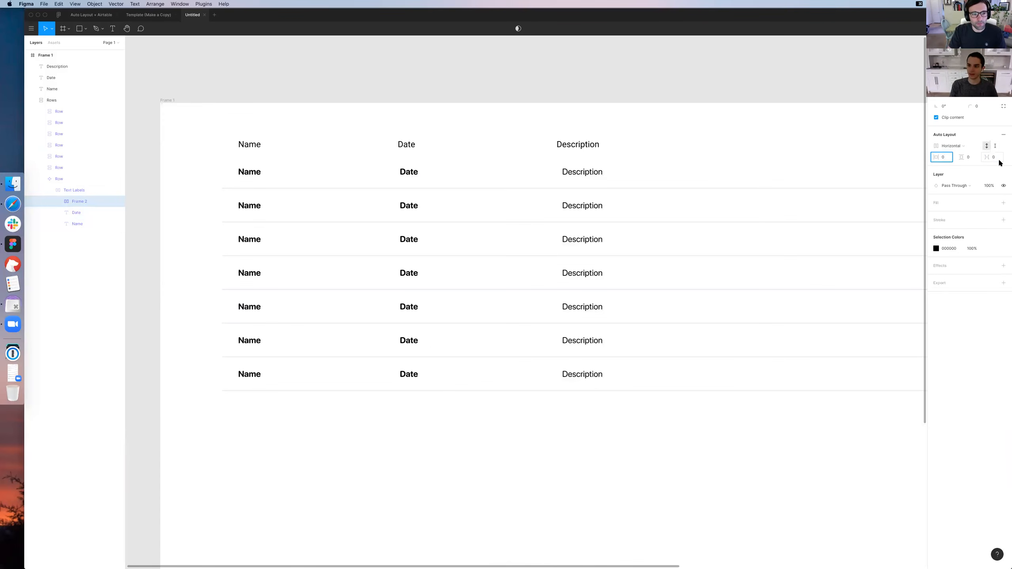
{"action": "key", "text": "shift+Tab"}
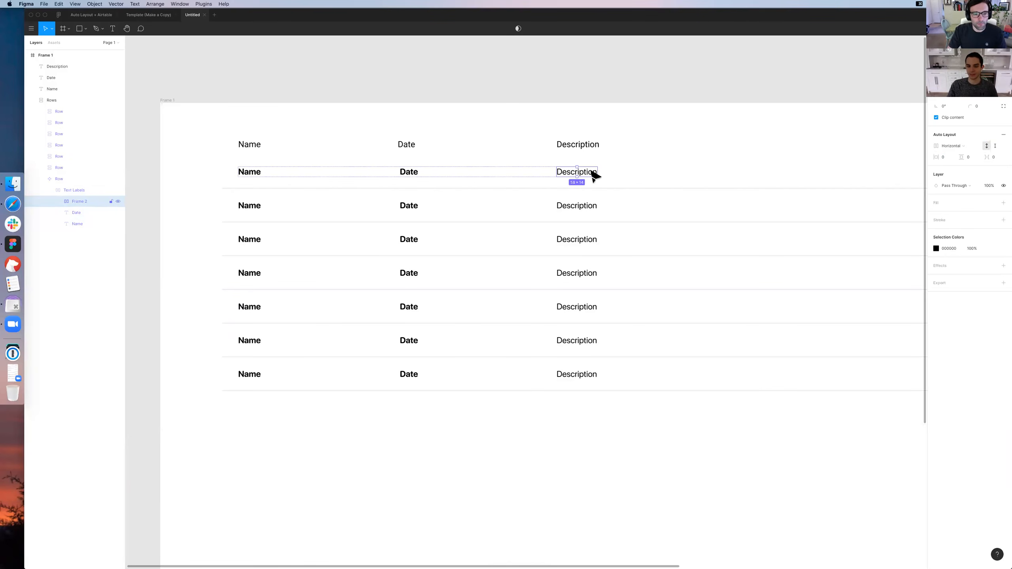
Switch the frame around the Description label to vertical Auto Layout and widen it to about 242 px
{"action": "left_click", "coordinate": [964, 146]}
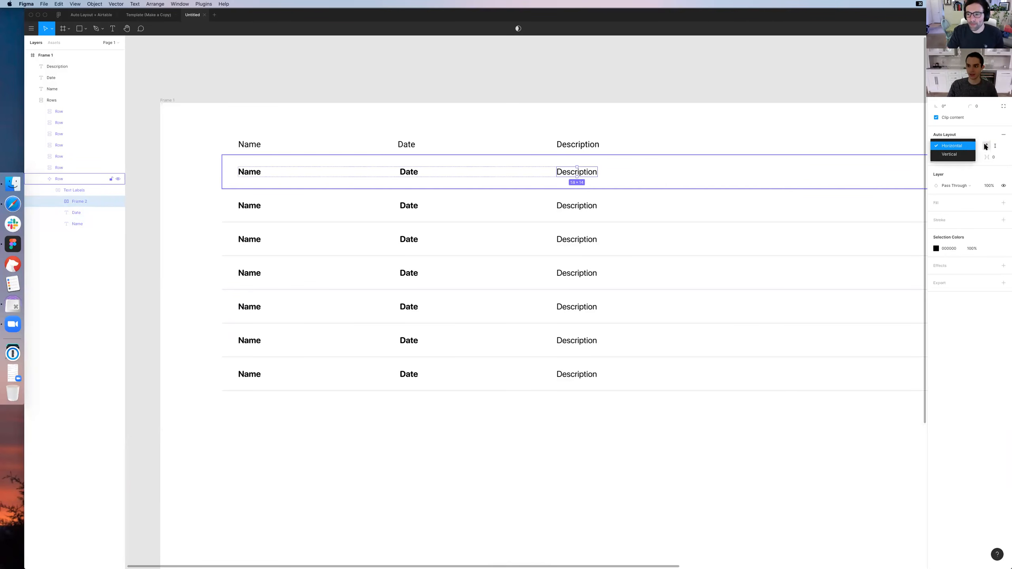
{"action": "left_click", "coordinate": [1001, 146]}
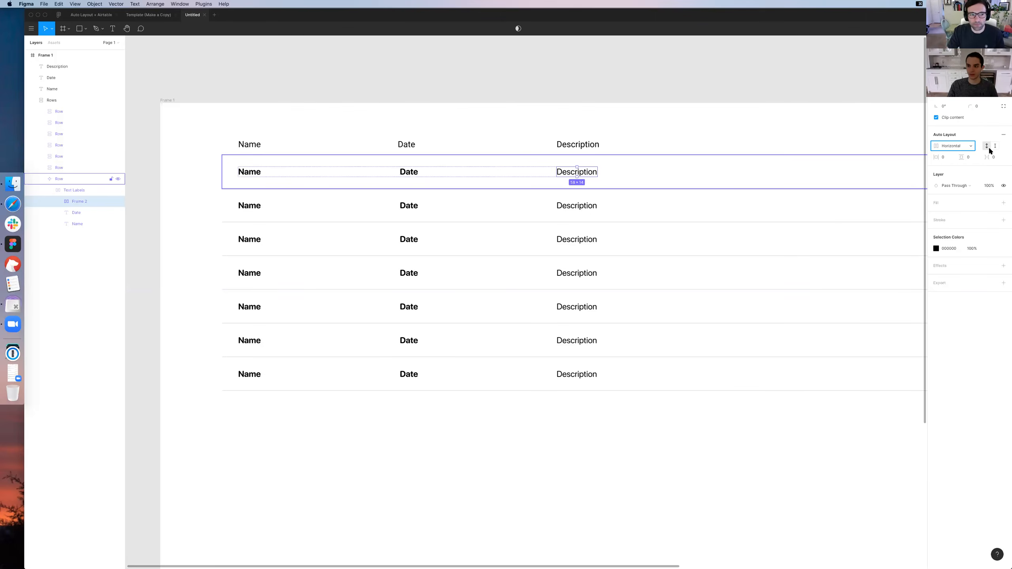
{"action": "left_click", "coordinate": [955, 146]}
{"action": "left_click", "coordinate": [954, 155]}
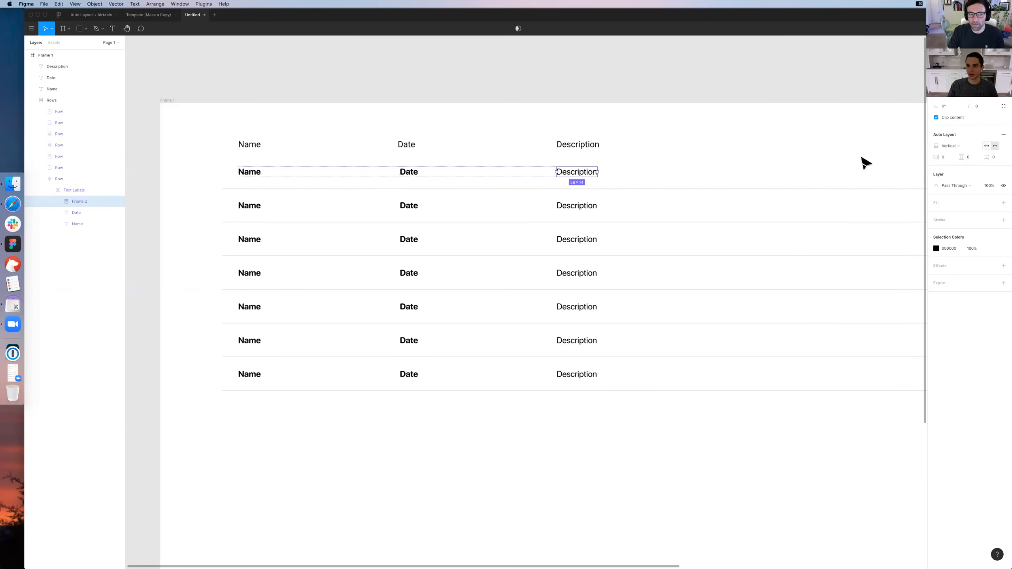
{"action": "left_click_drag", "start_coordinate": [597, 173], "coordinate": [726, 172]}
Rename the Auto Layout frame around the Description label as Description Layout
{"action": "double_click", "coordinate": [644, 172]}
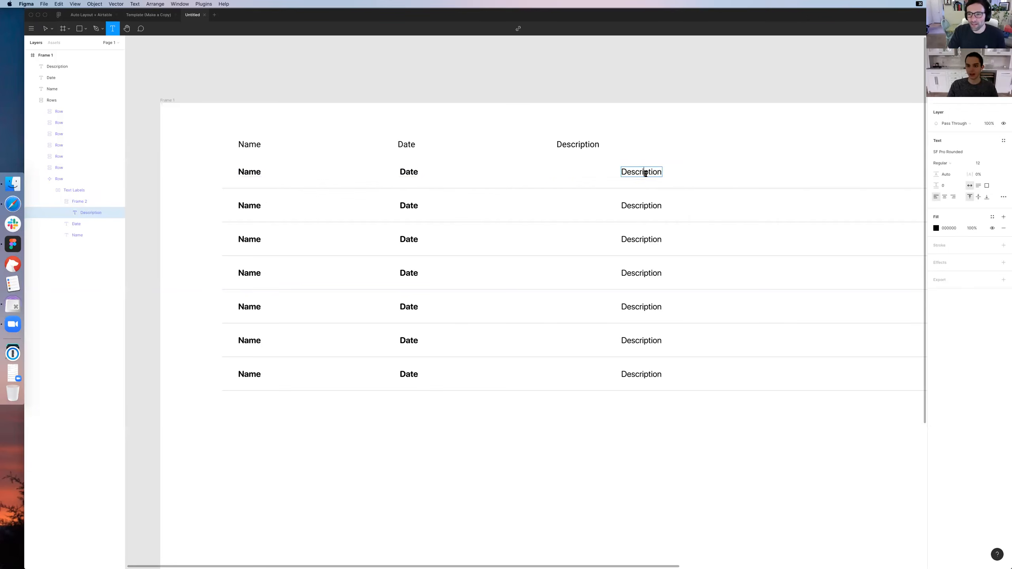
{"action": "key", "text": "Escape"}
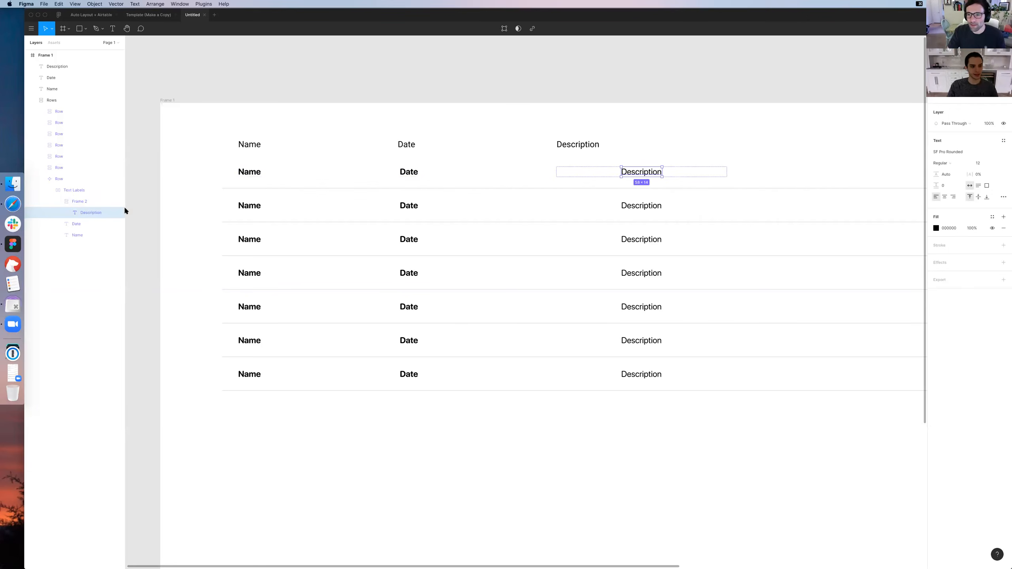
{"action": "double_click", "coordinate": [90, 202]}
{"action": "type", "text": "Description"}
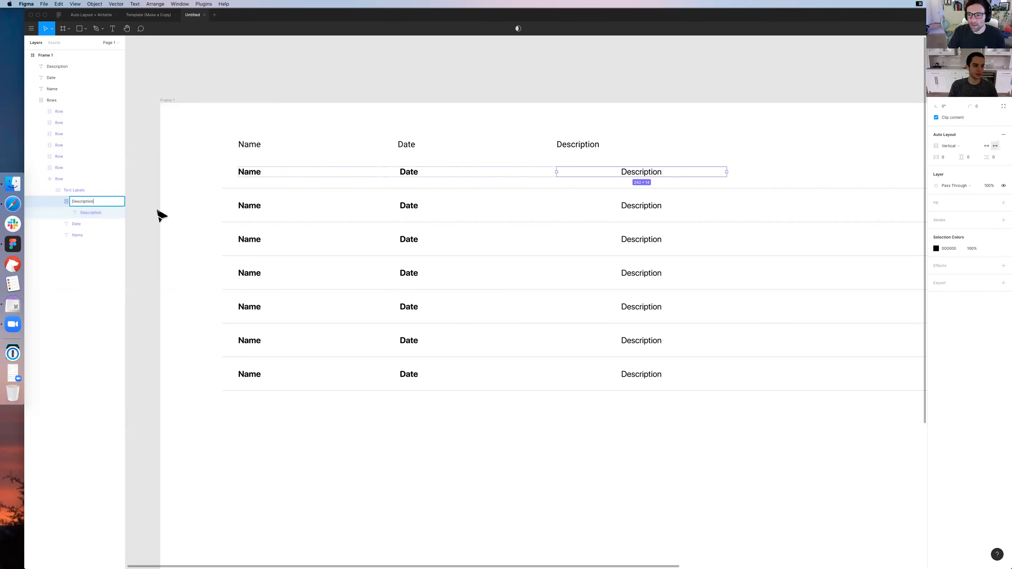
{"action": "type", "text": " Layout"}
{"action": "key", "text": "Return"}
{"action": "left_click", "coordinate": [98, 211]}
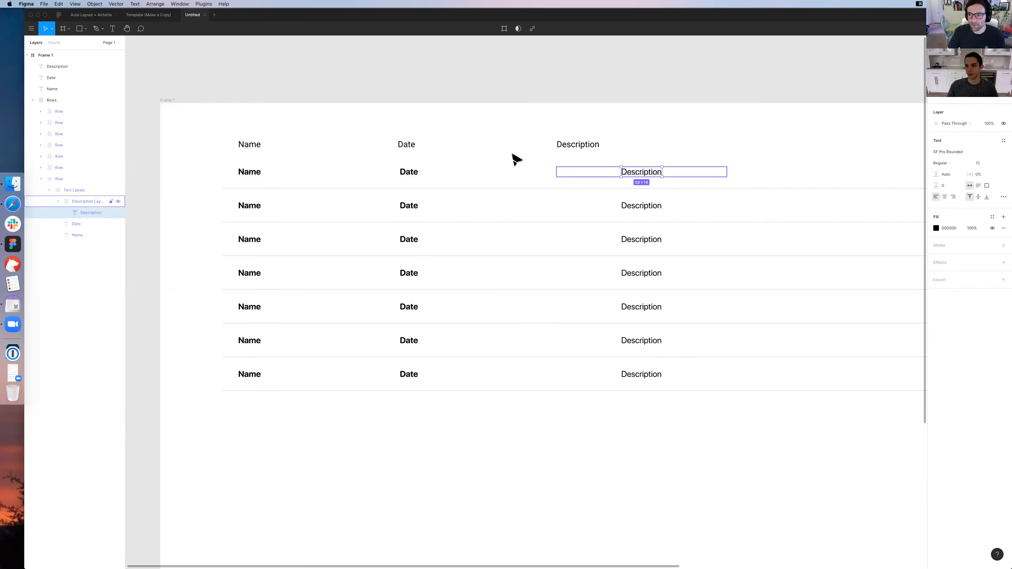
Left-align the Description text in its frame at a fixed width and append filler text that wraps over three lines
{"action": "key", "text": "super+z"}
{"action": "double_click", "coordinate": [596, 171]}
{"action": "left_click", "coordinate": [628, 174]}
{"action": "type", "text": "asdj oaspdj saodj sapod"}
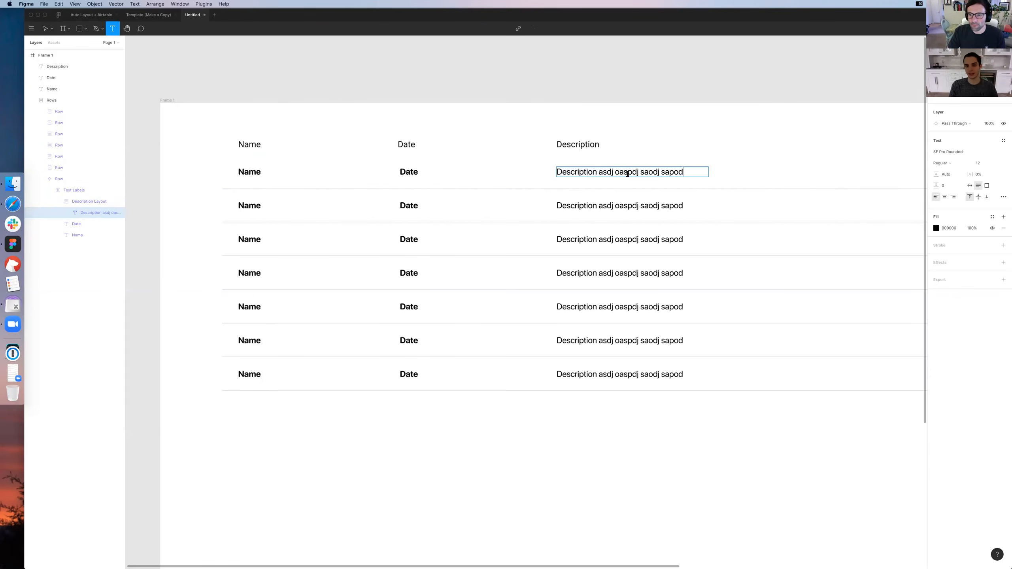
{"action": "type", "text": "j spaojd spaojd poadj paodj paojd paojd psajdp sajd posaj"}
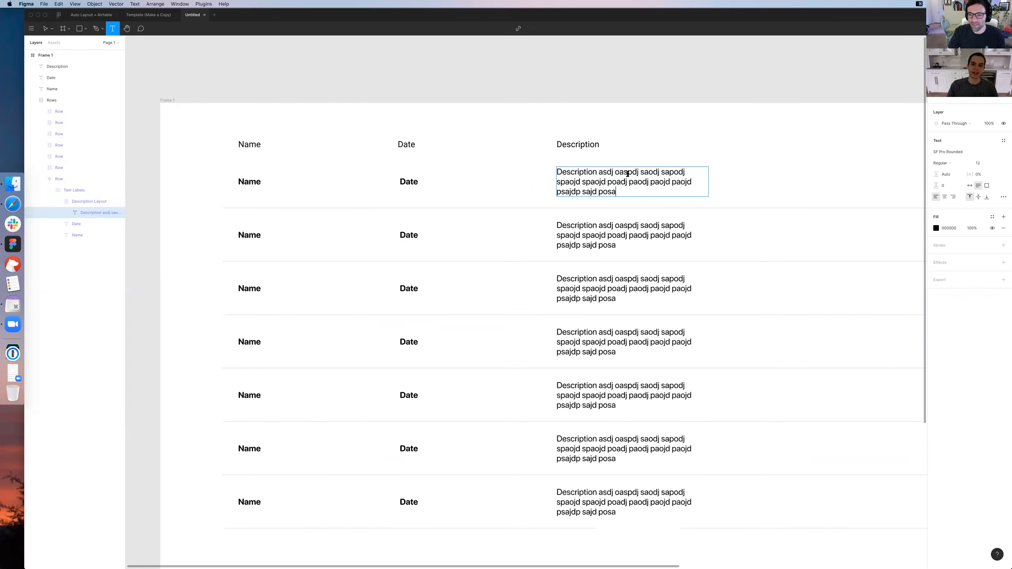
{"action": "key", "text": "Escape"}
{"action": "key", "text": "Escape"}
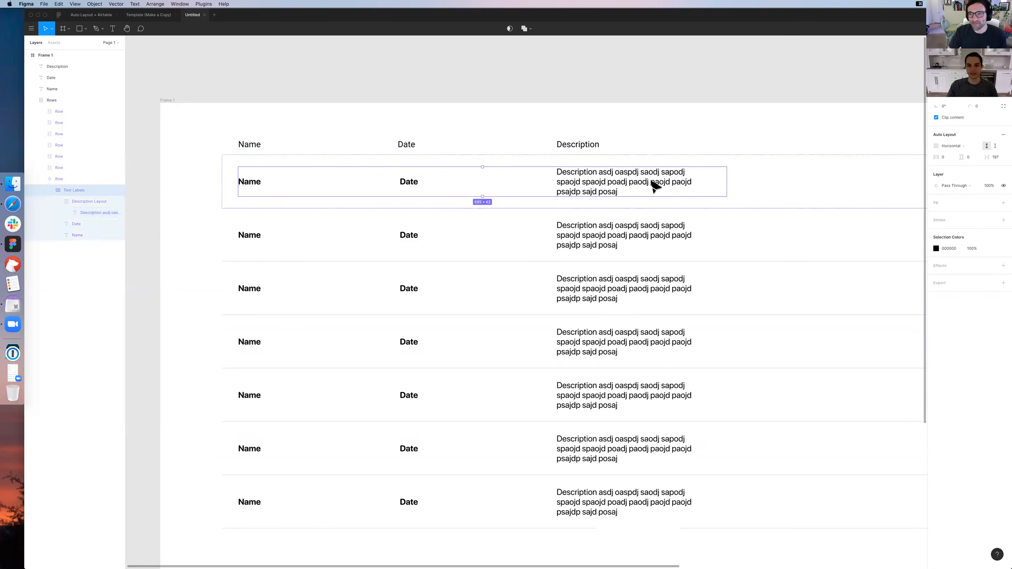
{"action": "left_click", "coordinate": [654, 185]}
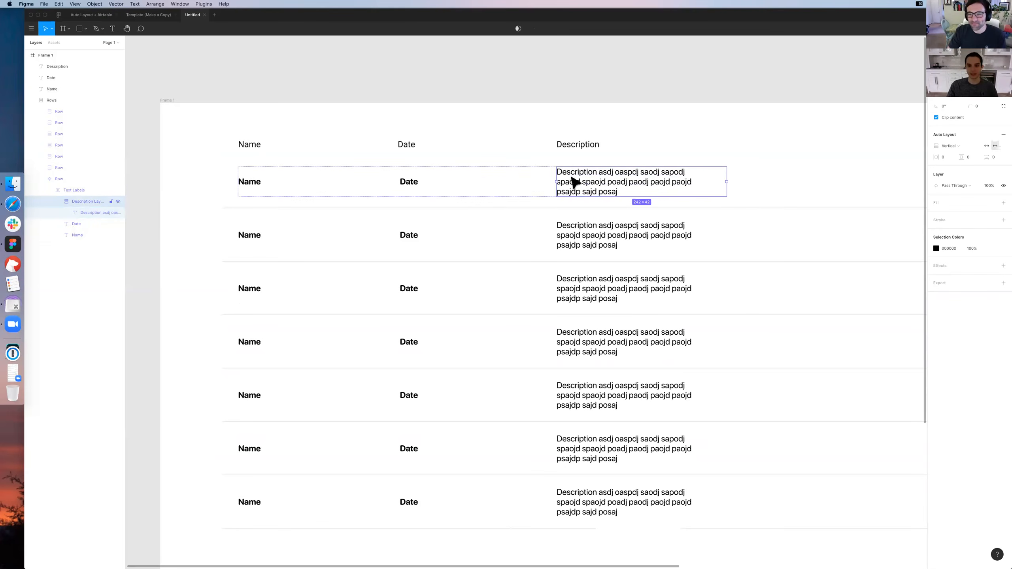
{"action": "left_click", "coordinate": [598, 182]}
{"action": "double_click", "coordinate": [580, 157]}
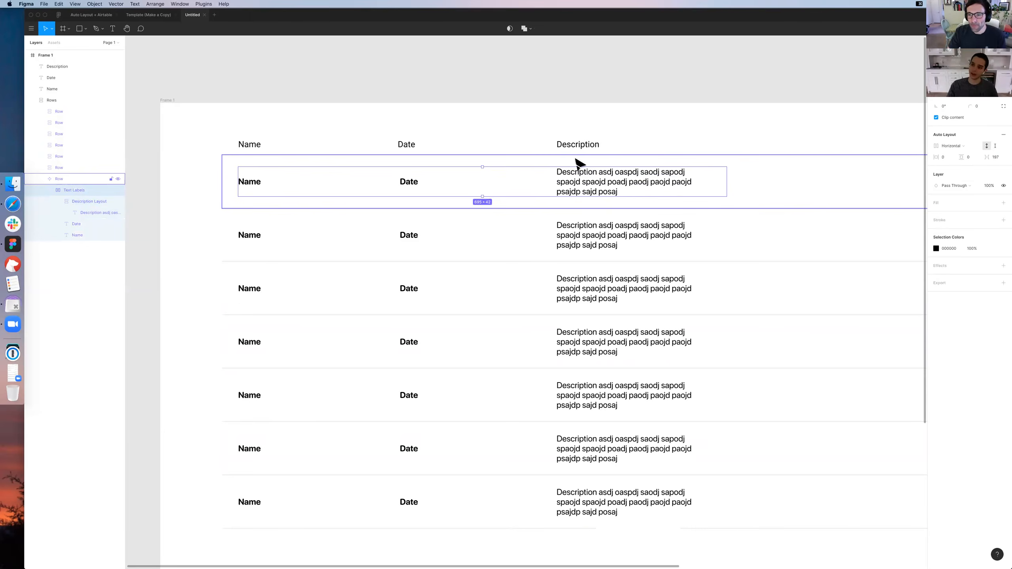
{"action": "double_click", "coordinate": [610, 175]}
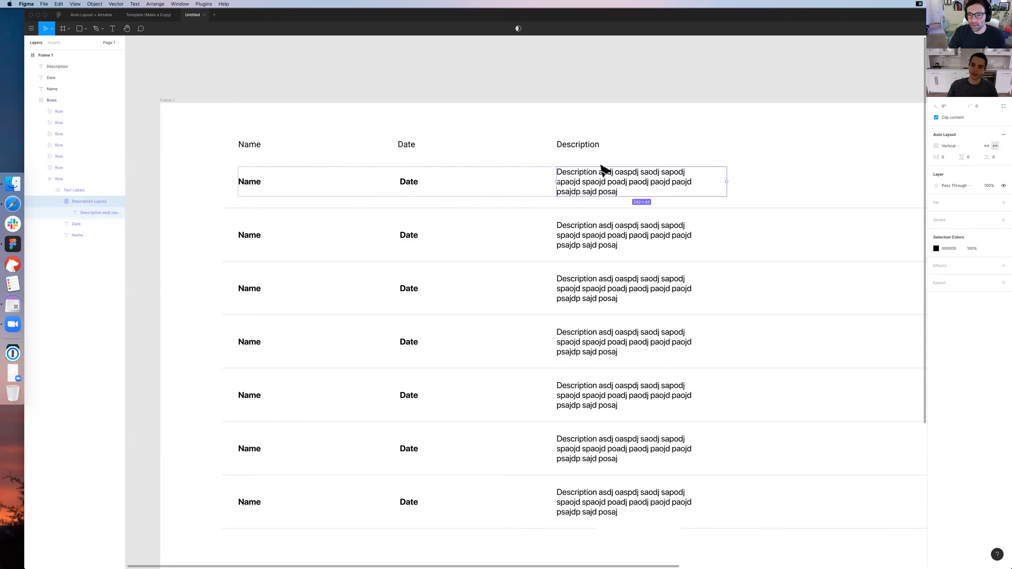
{"action": "left_click", "coordinate": [589, 162]}
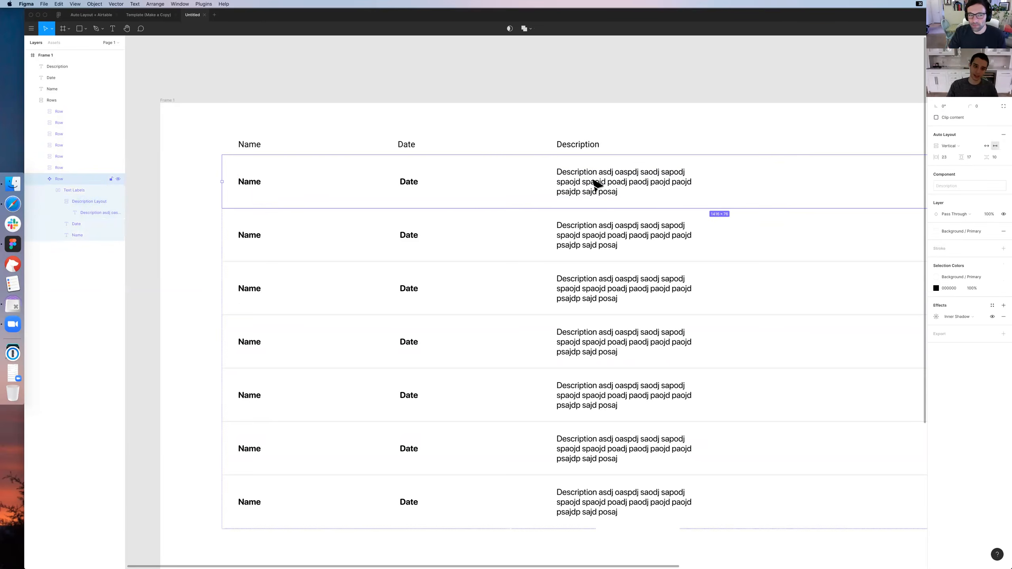
Align the master row's Date and Name labels together to the top of the Text Labels frame
{"action": "double_click", "coordinate": [414, 187]}
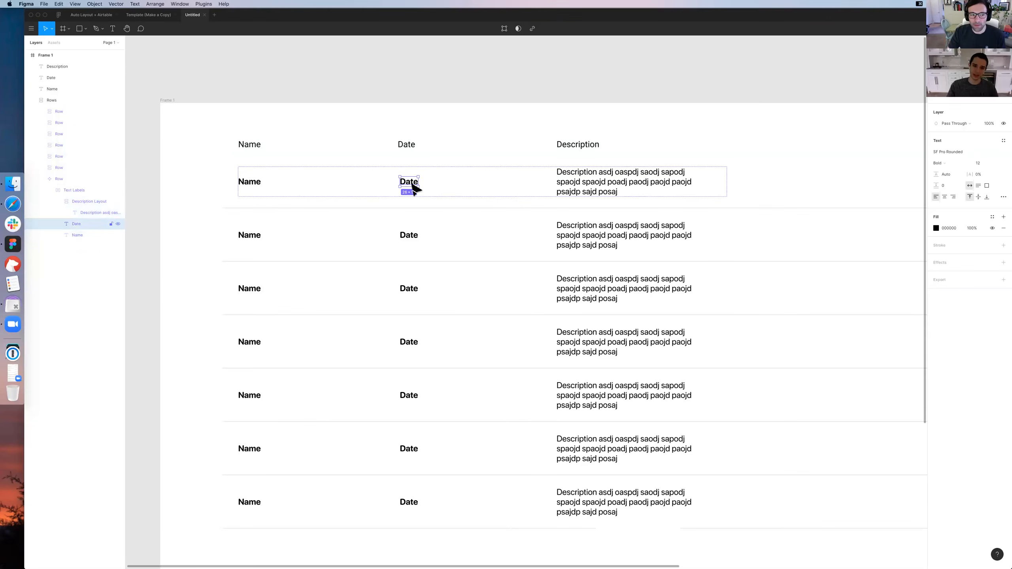
{"action": "left_click", "coordinate": [260, 184], "text": "shift"}
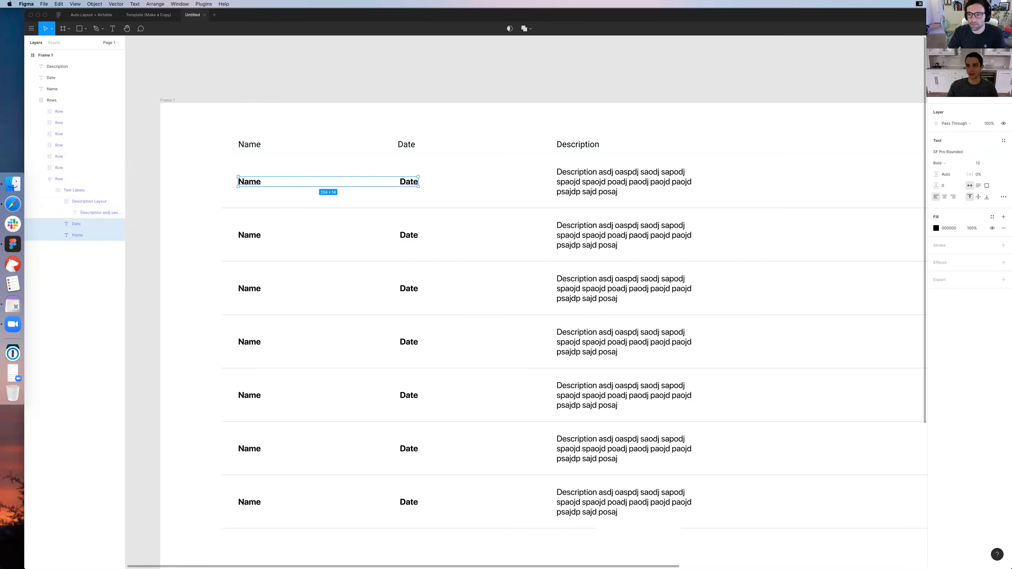
{"action": "key", "text": "alt+w"}
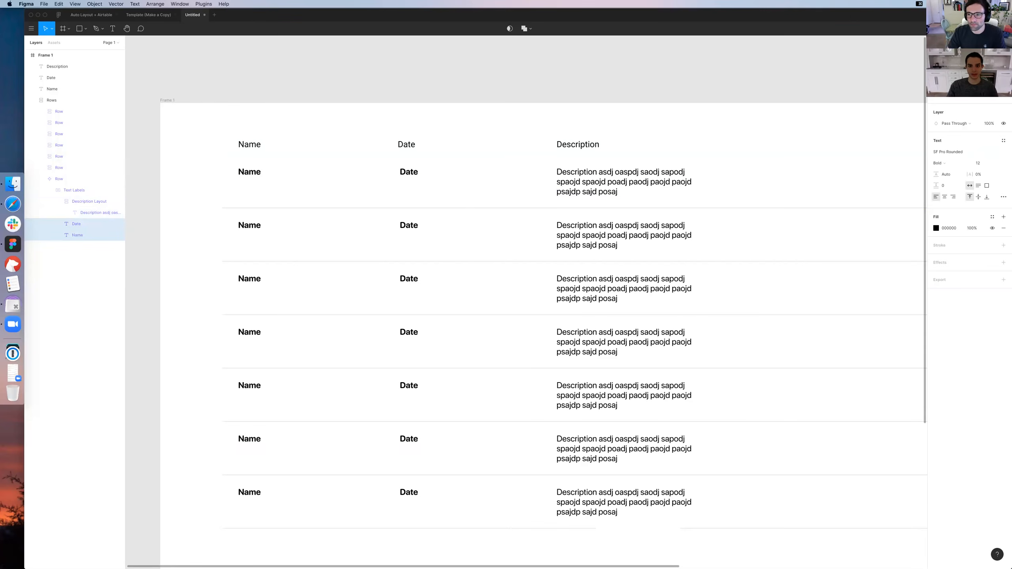
Deselect the row labels and show the rulers around the canvas
{"action": "left_click", "coordinate": [473, 101]}
{"action": "scroll", "coordinate": [474, 102], "scroll_direction": "up", "scroll_amount": 2}
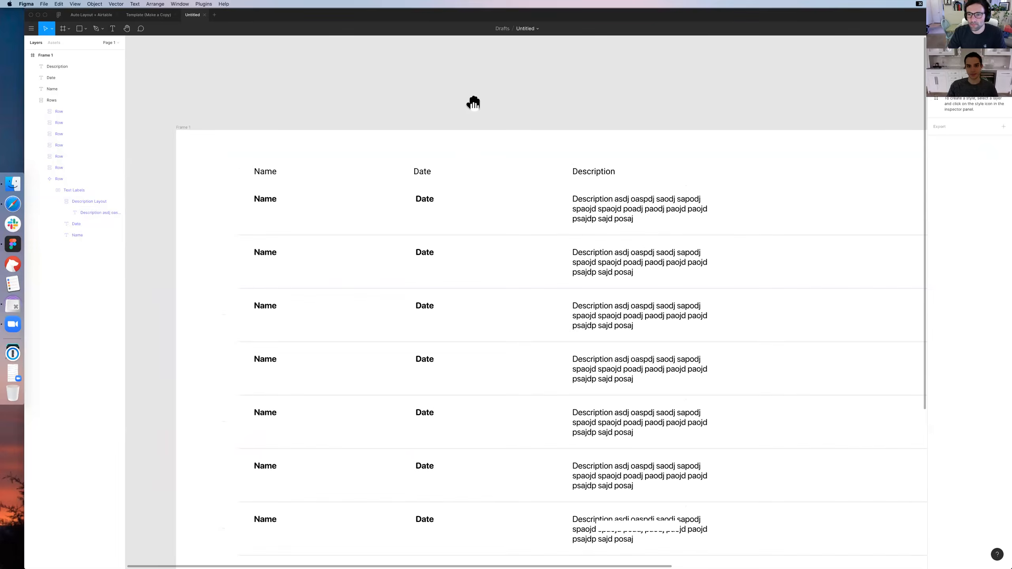
{"action": "left_click", "coordinate": [226, 4]}
{"action": "type", "text": "rulers"}
{"action": "left_click", "coordinate": [284, 24]}
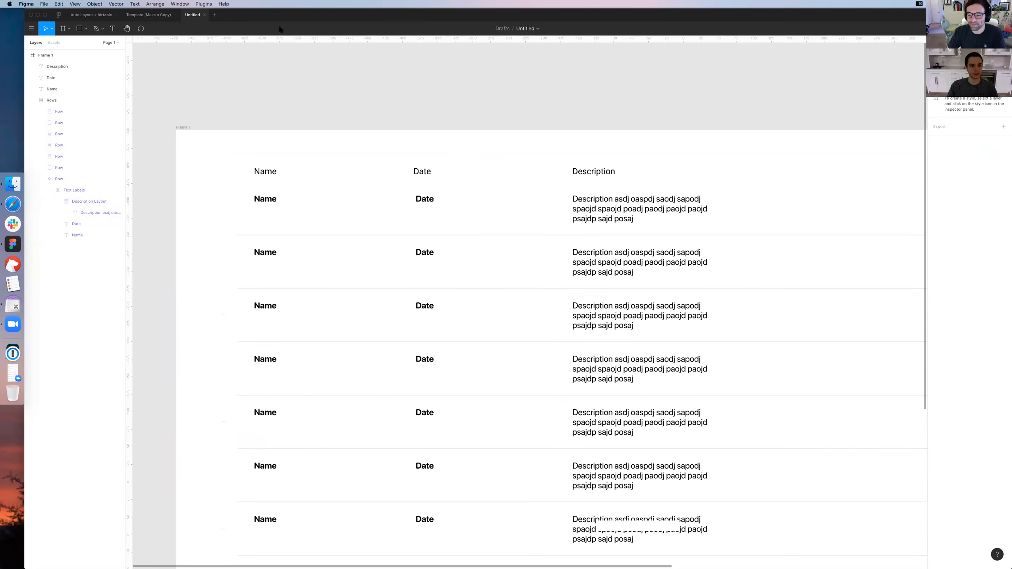
Place a horizontal ruler guide on the baseline of the master row's Name and Date labels and inspect it up close
{"action": "left_click_drag", "start_coordinate": [240, 40], "coordinate": [300, 201]}
{"action": "scroll", "coordinate": [378, 192], "scroll_direction": "up", "scroll_amount": 1}
{"action": "key", "text": "super+equal"}
{"action": "key", "text": "super+equal"}
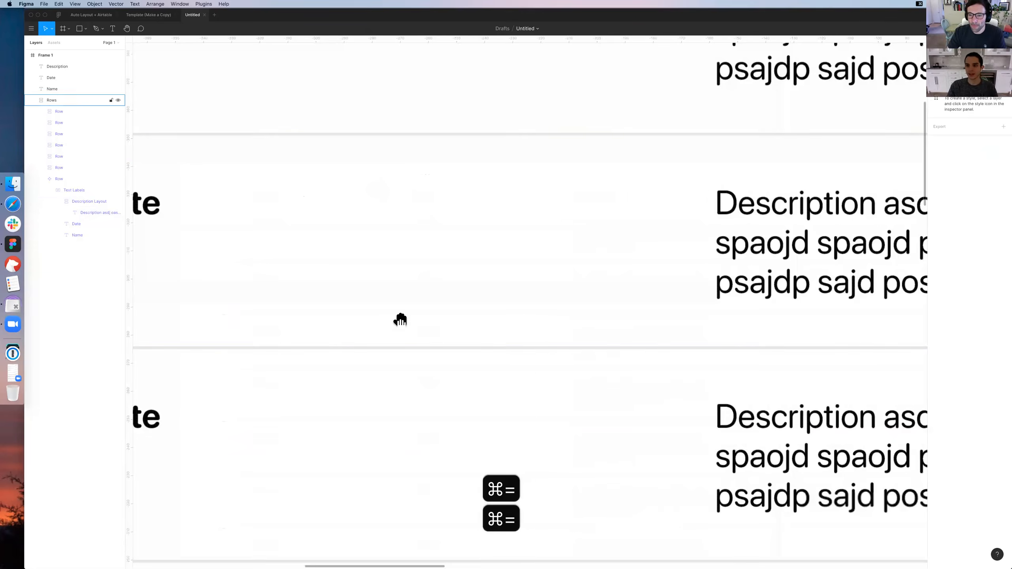
{"action": "scroll", "coordinate": [484, 192], "scroll_direction": "up", "scroll_amount": 6}
{"action": "scroll", "coordinate": [484, 191], "scroll_direction": "right", "scroll_amount": 3}
{"action": "scroll", "coordinate": [486, 191], "scroll_direction": "left", "scroll_amount": 15}
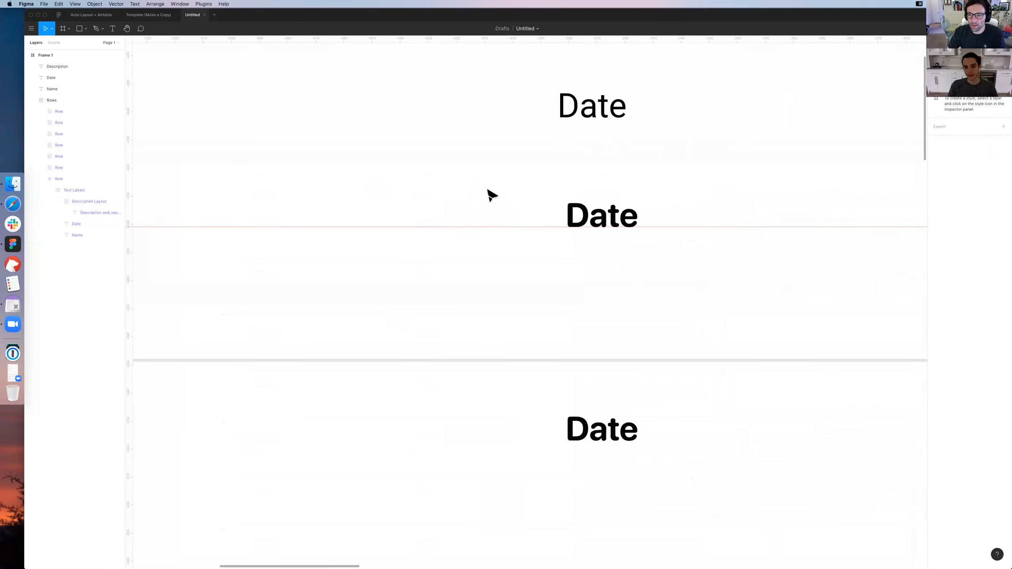
Remove the horizontal ruler guide crossing the master row from the canvas
{"action": "key", "text": "super+minus"}
{"action": "key", "text": "super+minus"}
{"action": "key", "text": "super+minus"}
{"action": "left_click_drag", "start_coordinate": [488, 190], "coordinate": [465, 177]}
{"action": "key", "text": "super+0"}
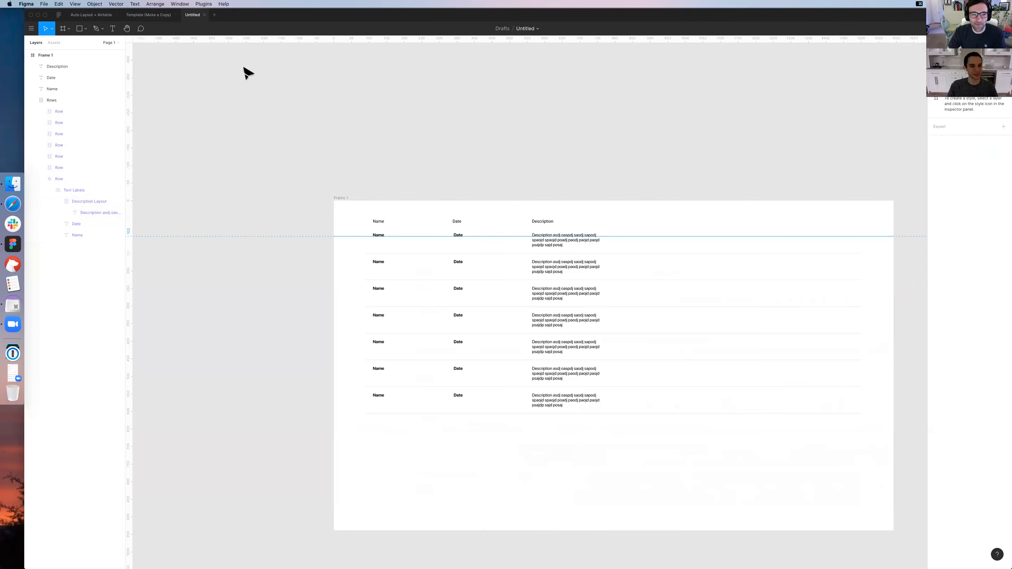
{"action": "left_click", "coordinate": [516, 167]}
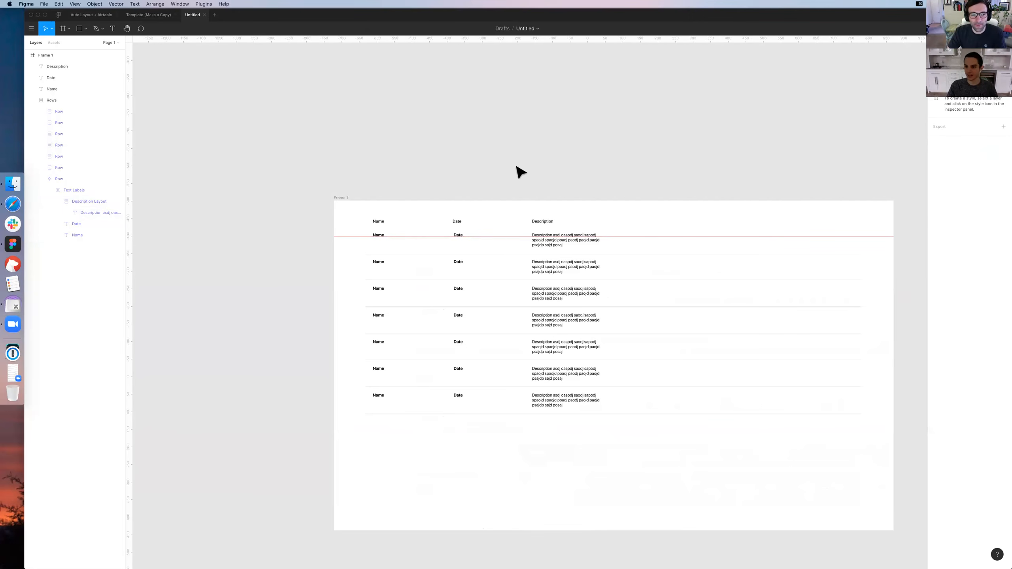
{"action": "left_click", "coordinate": [485, 240]}
Delete the Name, Date and Description header labels above the table rows
{"action": "key", "text": "super+="}
{"action": "key", "text": "super+="}
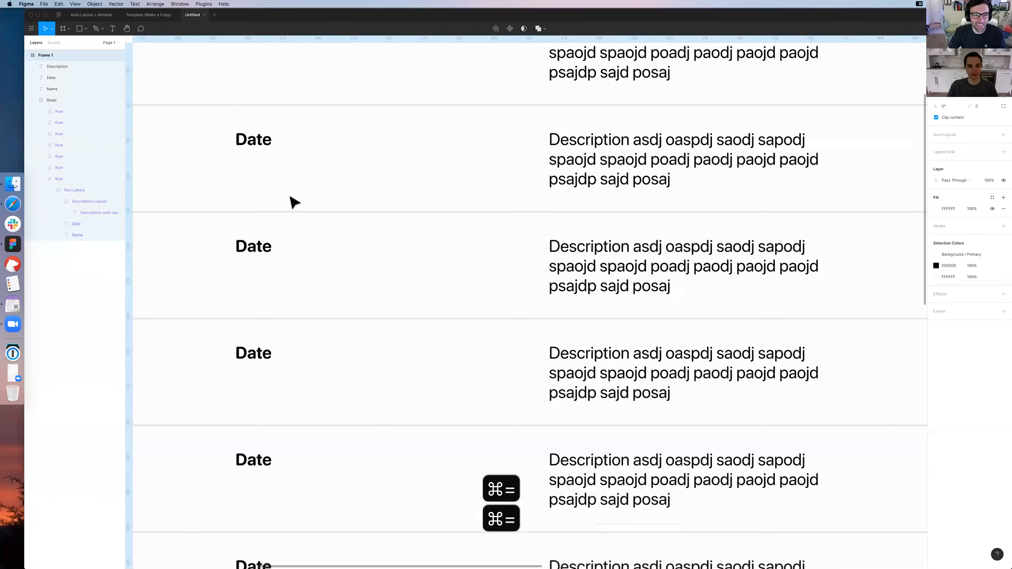
{"action": "scroll", "coordinate": [537, 215], "scroll_direction": "left", "scroll_amount": 6}
{"action": "scroll", "coordinate": [538, 215], "scroll_direction": "up", "scroll_amount": 5}
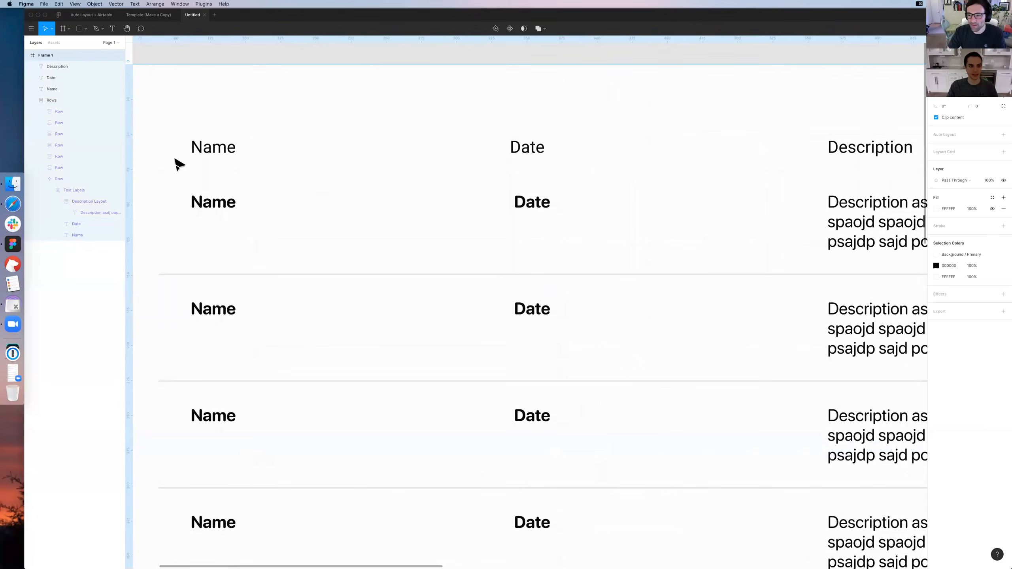
{"action": "left_click", "coordinate": [517, 148]}
{"action": "left_click_drag", "start_coordinate": [866, 112], "coordinate": [165, 158]}
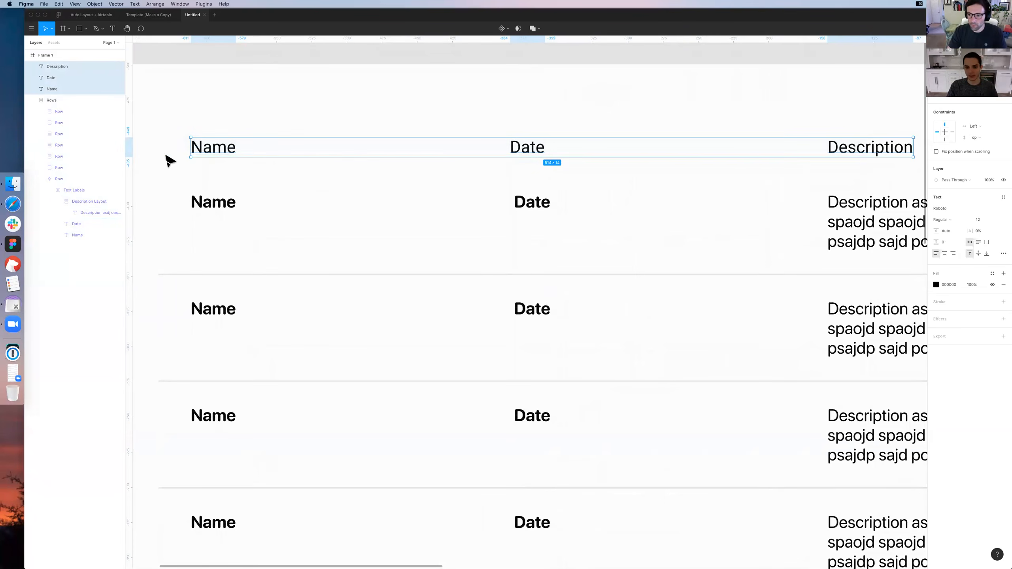
{"action": "key", "text": "BackSpace"}
Examine the Auto Layout settings of the nested Description Layout frame and of the master Row
{"action": "key", "text": "super+minus"}
{"action": "scroll", "coordinate": [506, 228], "scroll_direction": "right", "scroll_amount": 5}
{"action": "scroll", "coordinate": [506, 228], "scroll_direction": "down", "scroll_amount": 4}
{"action": "double_click", "coordinate": [555, 162]}
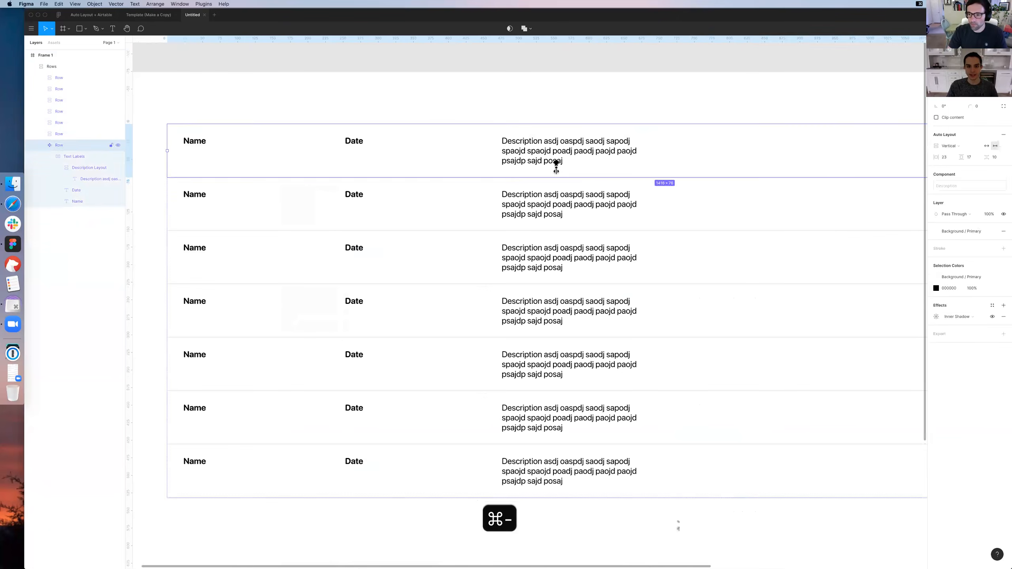
{"action": "double_click", "coordinate": [551, 162]}
{"action": "double_click", "coordinate": [549, 161]}
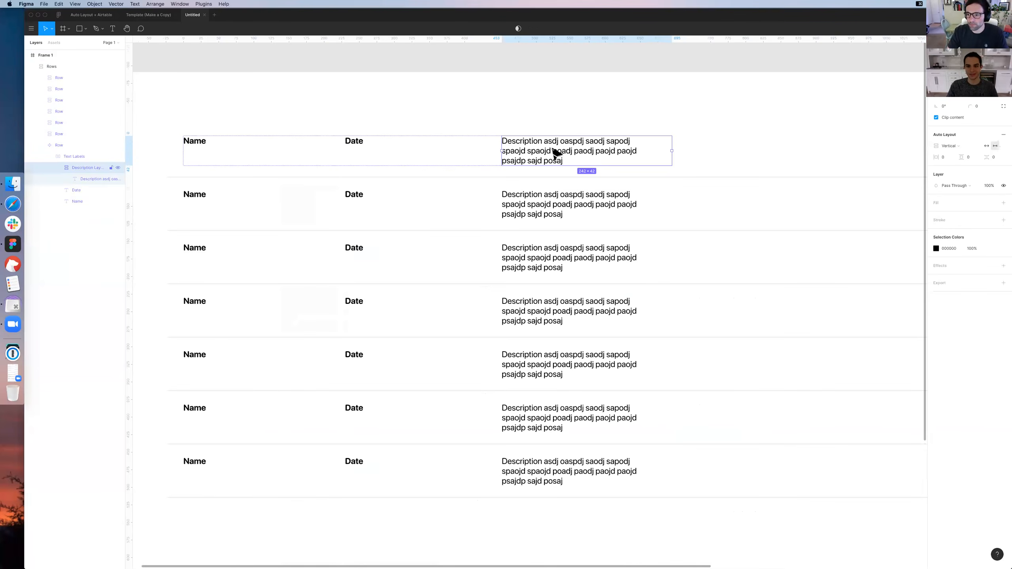
{"action": "scroll", "coordinate": [605, 153], "scroll_direction": "left", "scroll_amount": 5}
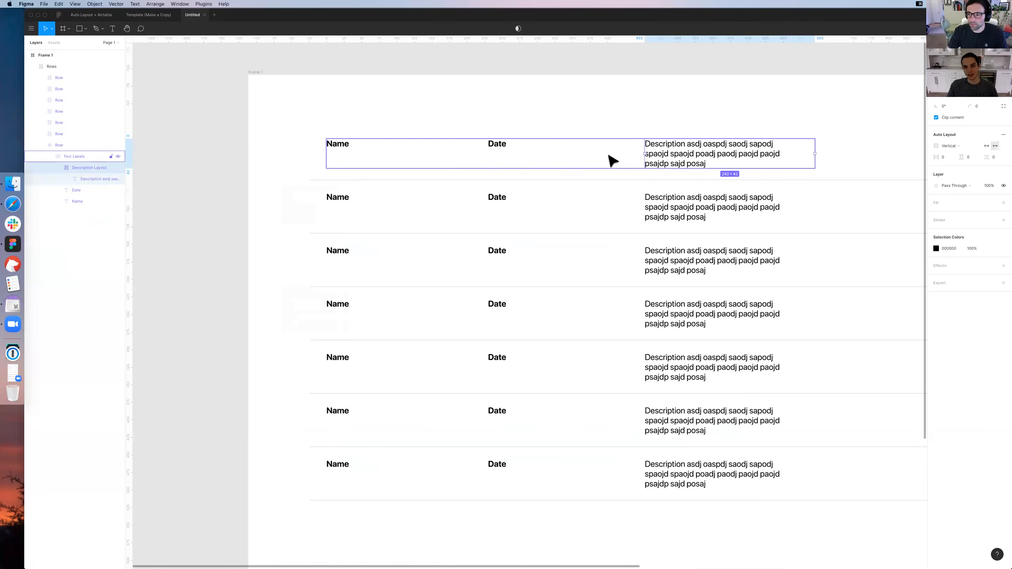
{"action": "scroll", "coordinate": [576, 113], "scroll_direction": "down", "scroll_amount": 3}
{"action": "scroll", "coordinate": [576, 113], "scroll_direction": "right", "scroll_amount": 2}
{"action": "scroll", "coordinate": [745, 148], "scroll_direction": "right", "scroll_amount": 4}
{"action": "scroll", "coordinate": [745, 149], "scroll_direction": "up", "scroll_amount": 3}
{"action": "left_click", "coordinate": [746, 150]}
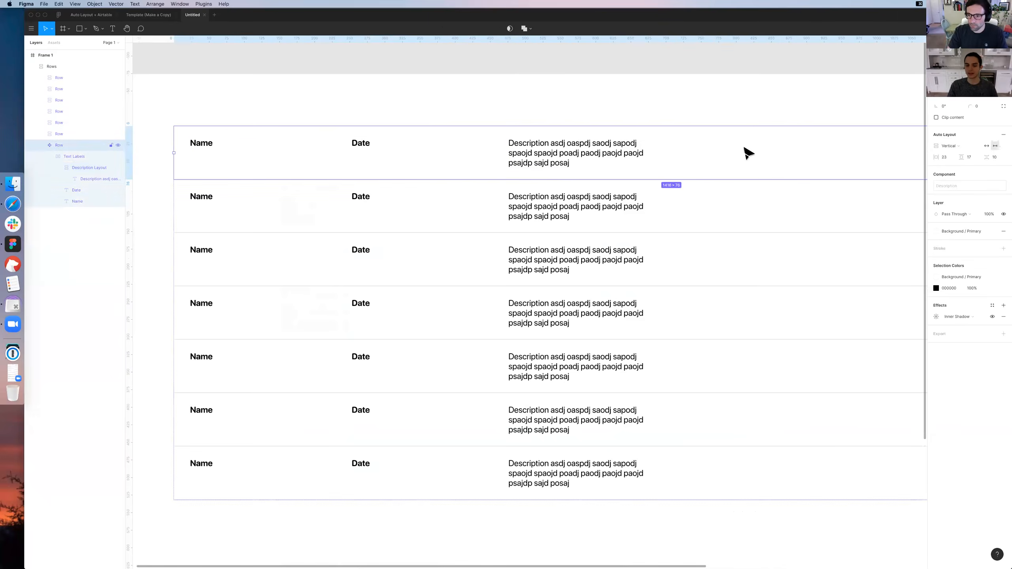
Try narrowing the master Row from its outer edge, and undo the resize
{"action": "key", "text": "super+minus"}
{"action": "left_click_drag", "start_coordinate": [811, 226], "coordinate": [634, 227]}
{"action": "key", "text": "super+z"}
{"action": "left_click", "coordinate": [527, 202]}
{"action": "key", "text": "super+equal"}
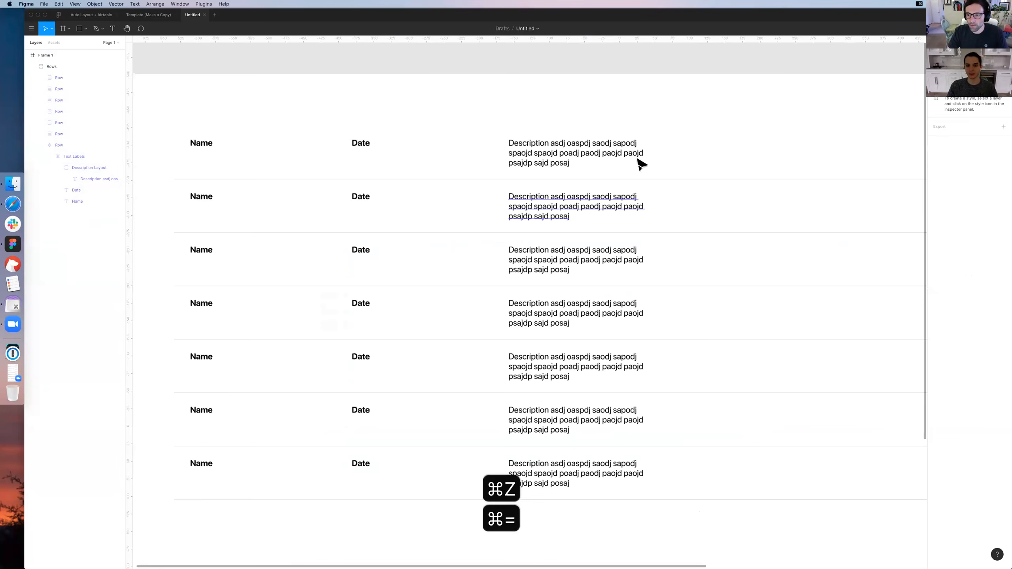
Collapse the master Row's nested layers in the layer list and clear the selection
{"action": "left_click", "coordinate": [592, 193]}
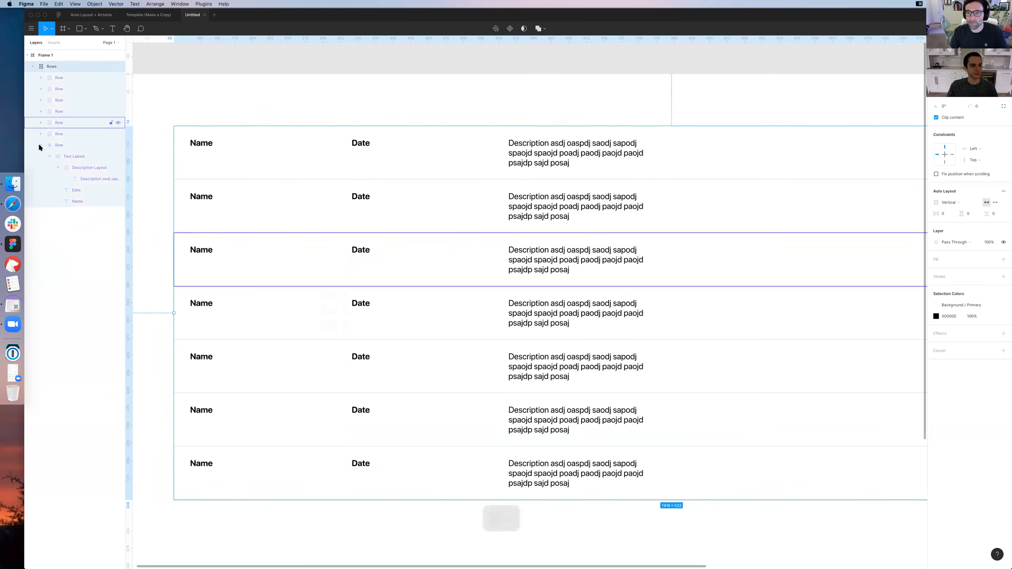
{"action": "left_click", "coordinate": [527, 154]}
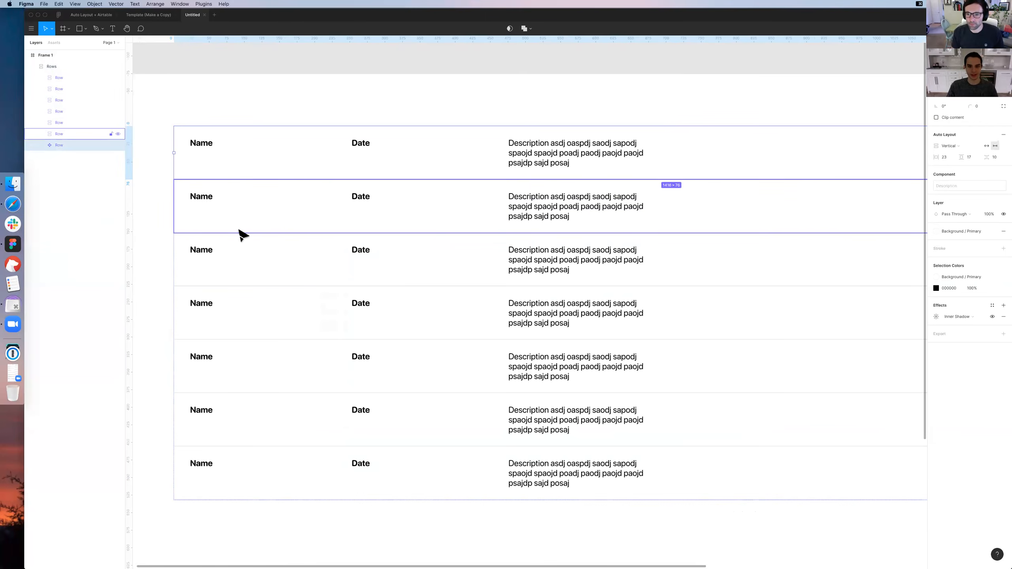
{"action": "left_click", "coordinate": [462, 124]}
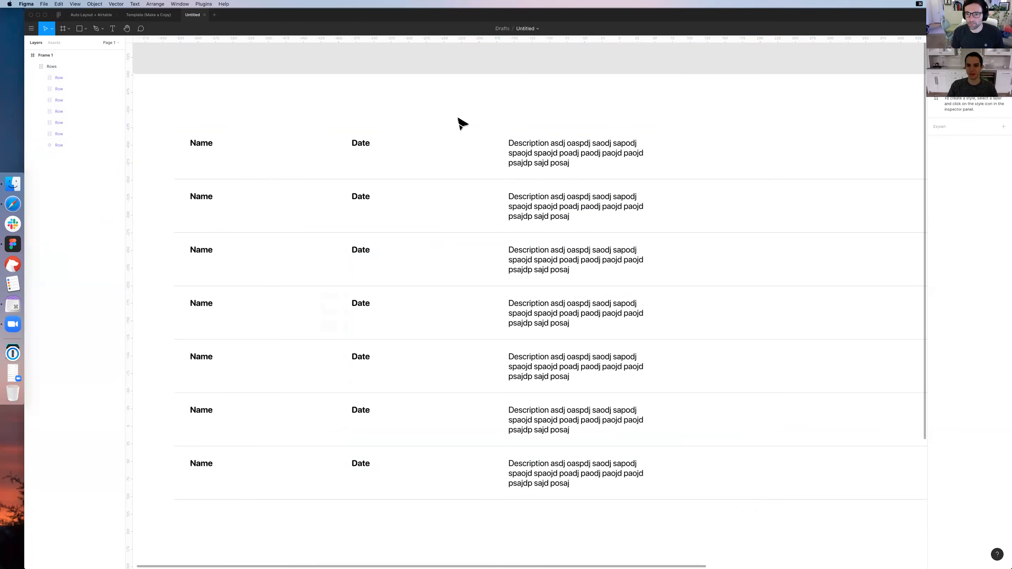
{"action": "key", "text": "super+minus"}
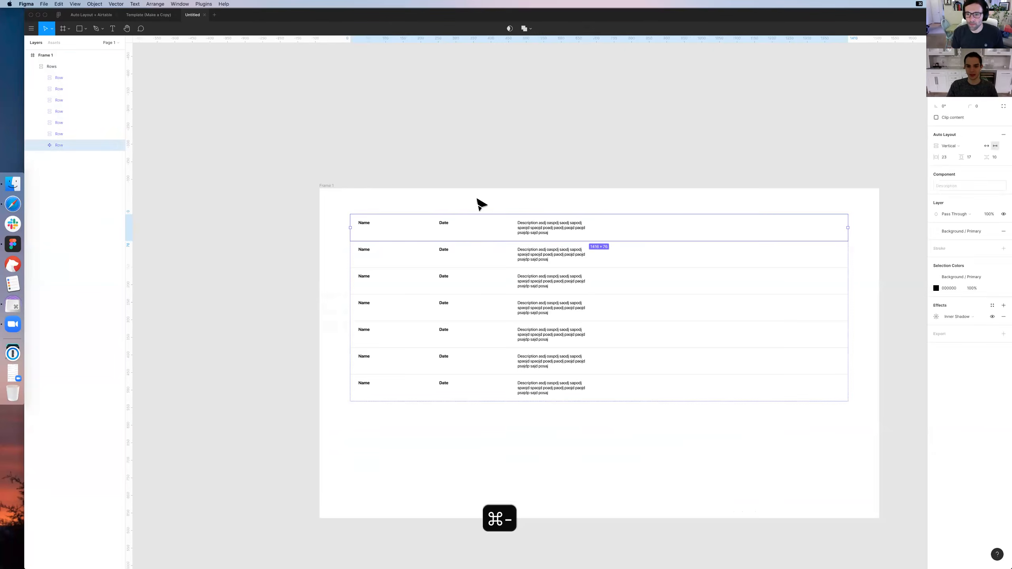
{"action": "key", "text": "super+equal"}
{"action": "left_click_drag", "start_coordinate": [533, 168], "coordinate": [537, 149]}
{"action": "double_click", "coordinate": [629, 121]}
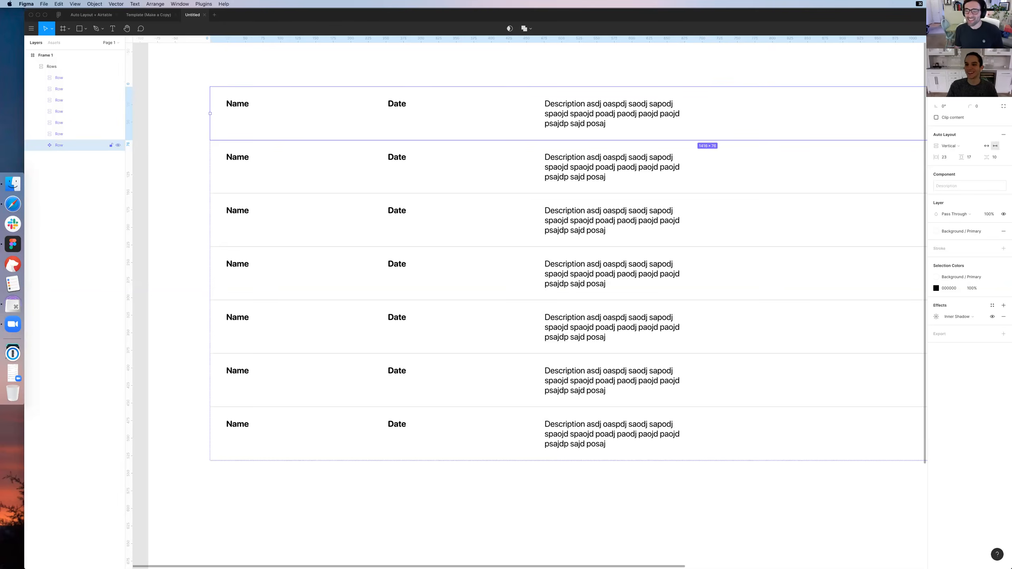
{"action": "left_click", "coordinate": [752, 77]}
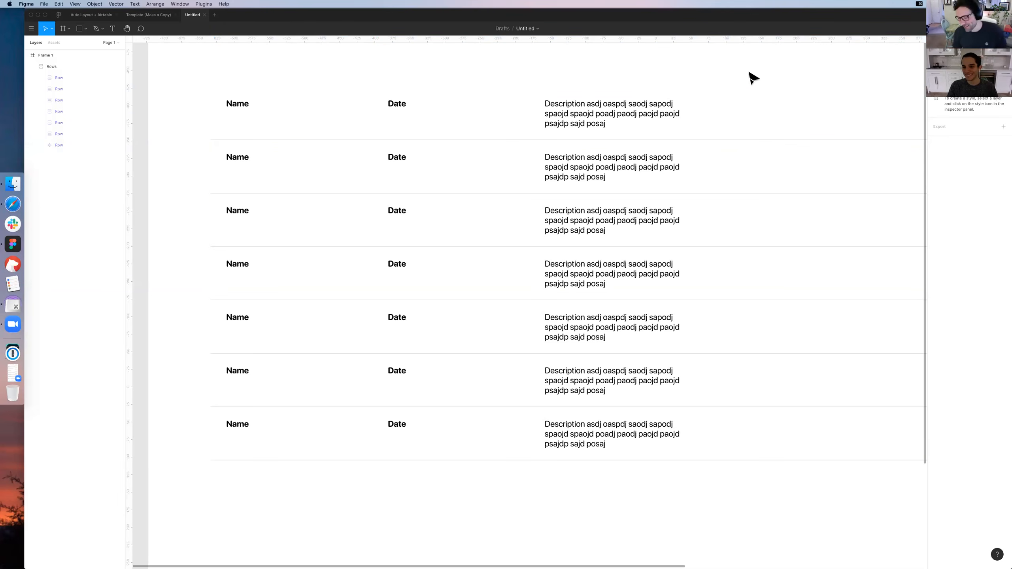
Try narrowing the Rows frame slightly from its outer edge, and undo the resize
{"action": "key", "text": "super+minus"}
{"action": "left_click_drag", "start_coordinate": [867, 236], "coordinate": [802, 242]}
{"action": "key", "text": "super+z"}
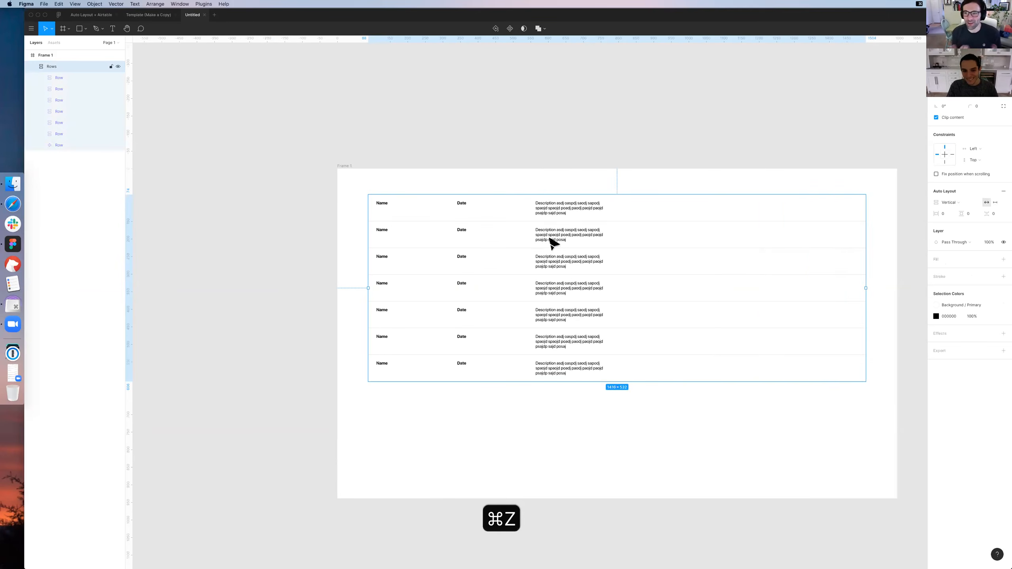
{"action": "key", "text": "super+z"}
Select all the Row instances below the master row together, and clear the selection
{"action": "left_click", "coordinate": [572, 344], "text": "shift"}
{"action": "left_click", "coordinate": [572, 373], "text": "shift"}
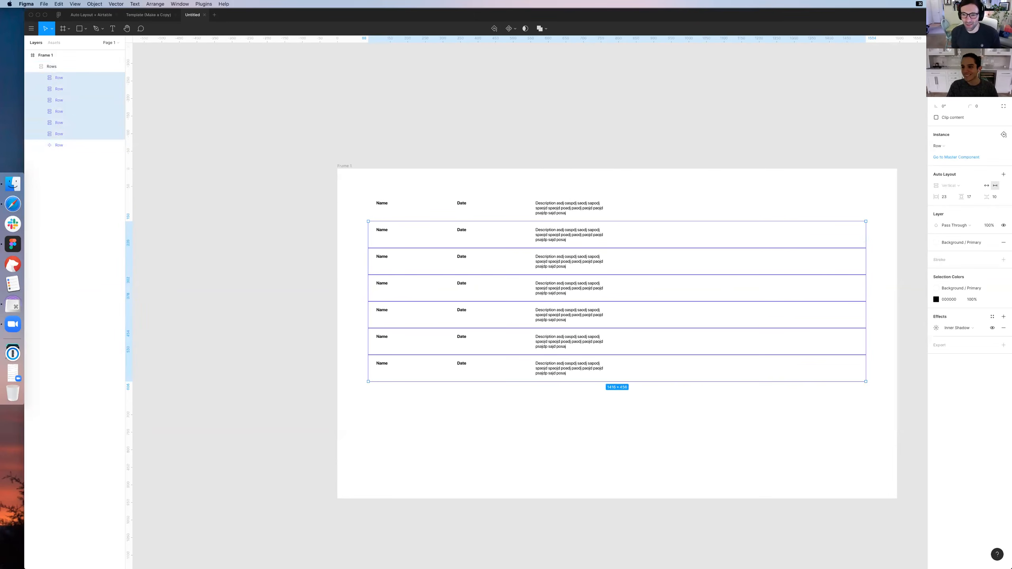
{"action": "left_click", "coordinate": [782, 133]}
Try shrinking the Rows frame's width much further, and undo the change
{"action": "left_click", "coordinate": [841, 247]}
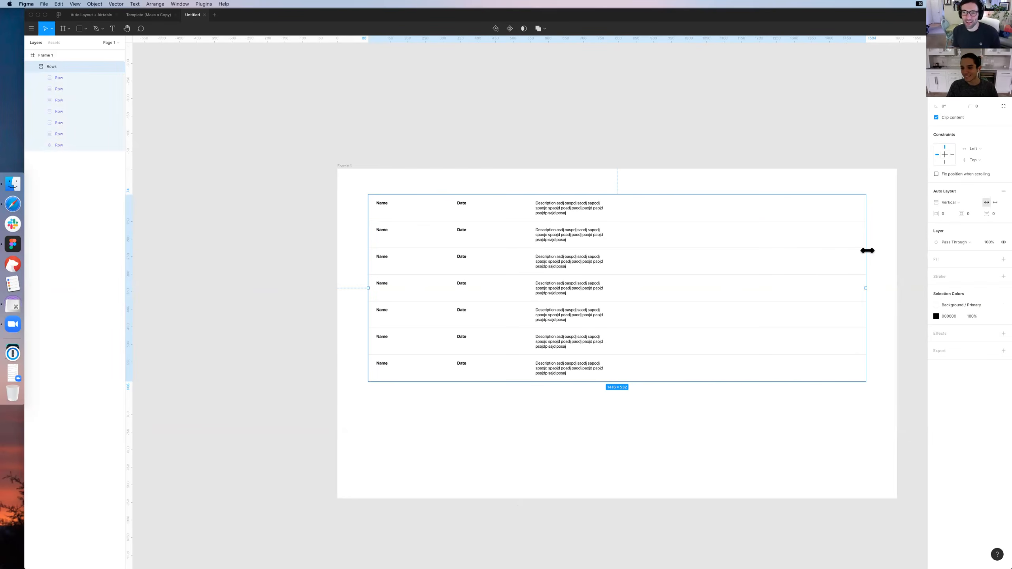
{"action": "left_click_drag", "start_coordinate": [902, 251], "coordinate": [707, 261]}
{"action": "key", "text": "super+z"}
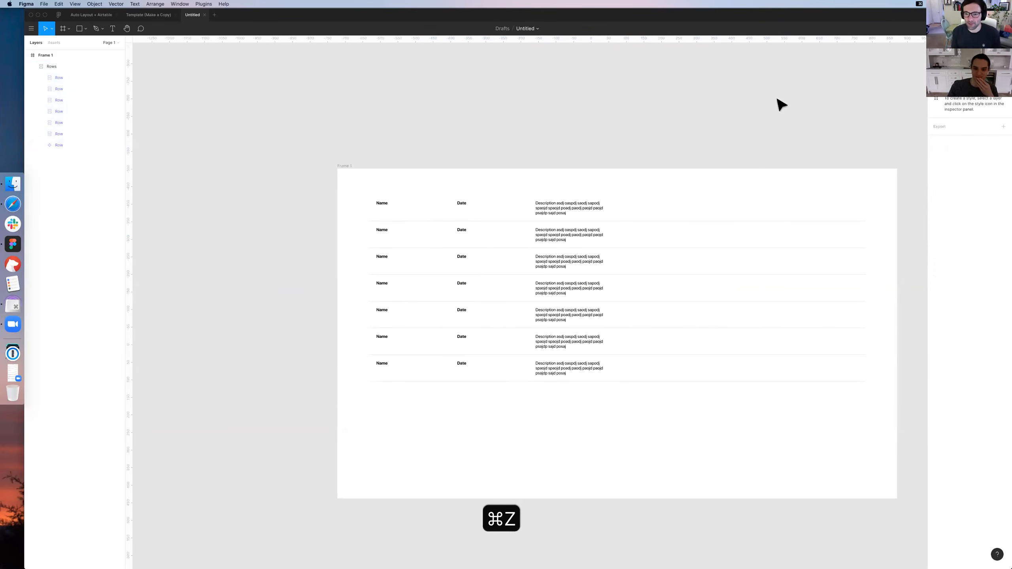
{"action": "key", "text": "super+equal"}
{"action": "key", "text": "super+0"}
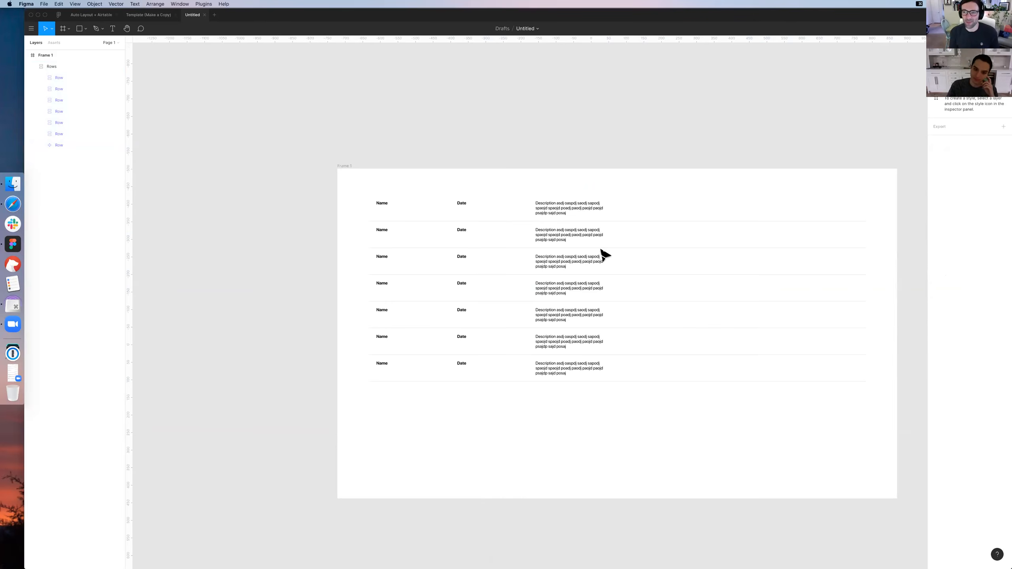
Examine the master Row's horizontal Auto Layout padding, and leave the field without a change
{"action": "double_click", "coordinate": [577, 217]}
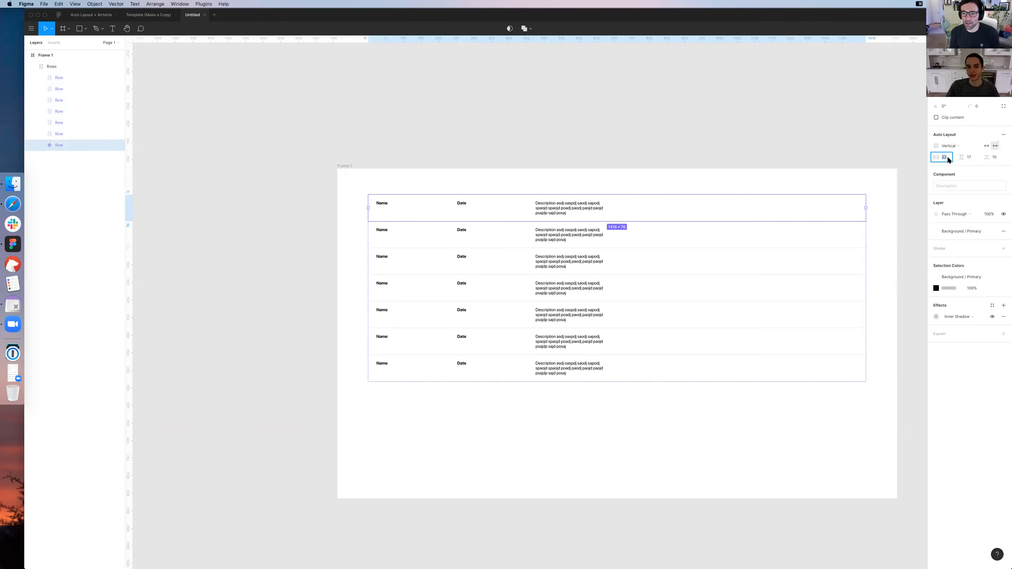
{"action": "key", "text": "Escape"}
{"action": "key", "text": "Escape"}
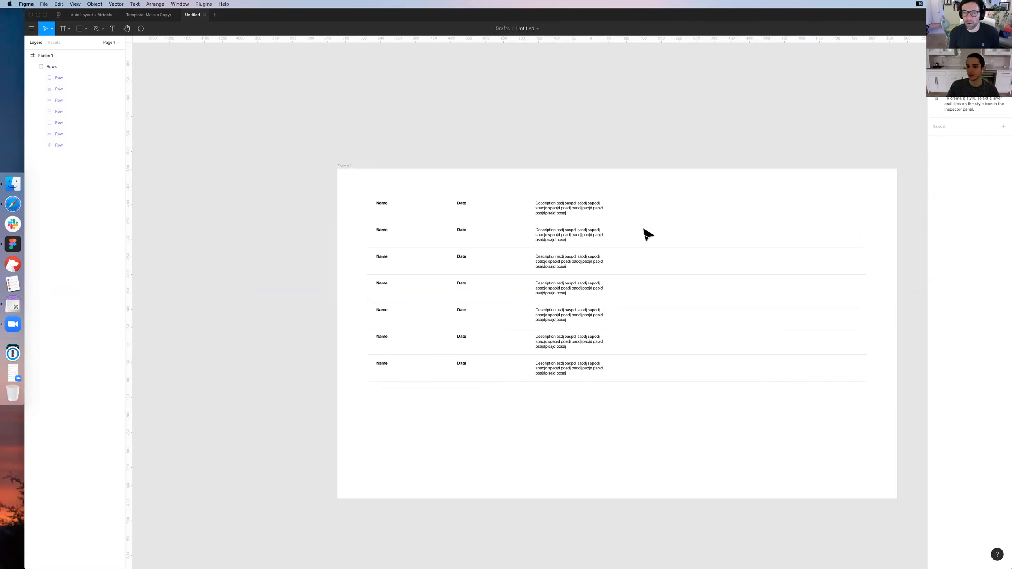
Collapse the Rows frame's layers inside Frame 1 in the layer list and clear the selection
{"action": "left_click", "coordinate": [569, 140]}
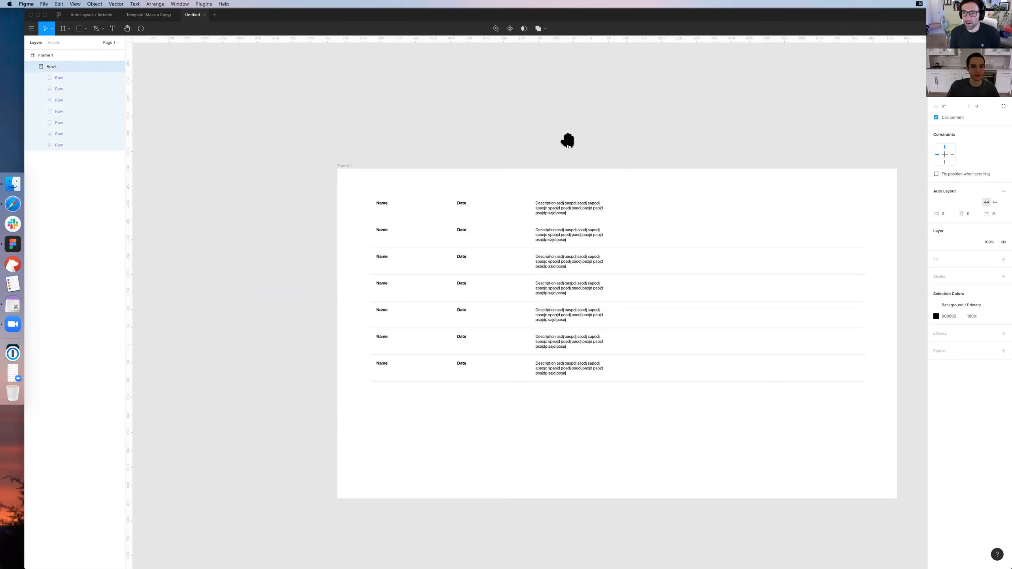
{"action": "left_click_drag", "start_coordinate": [567, 140], "coordinate": [518, 121]}
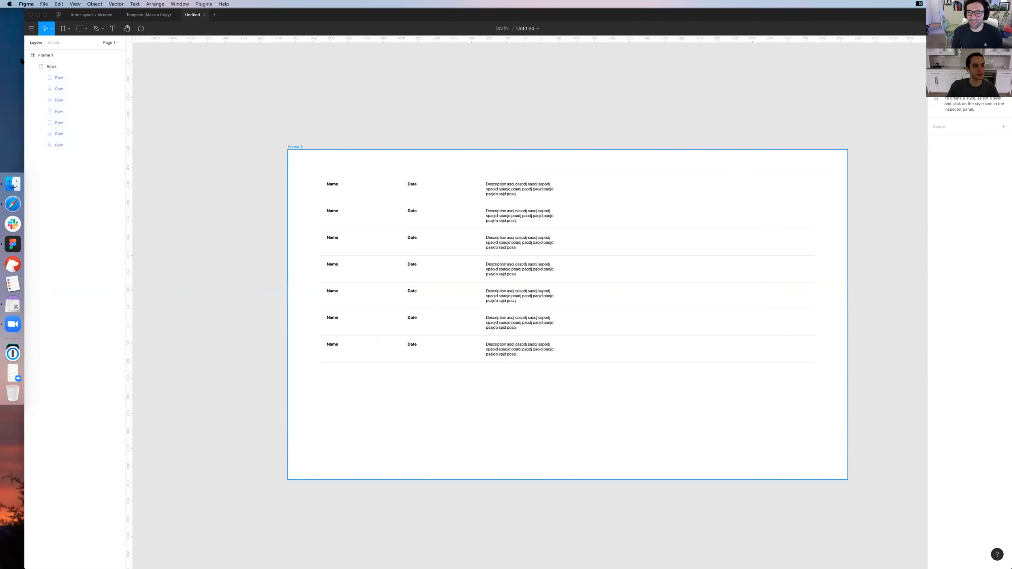
{"action": "left_click", "coordinate": [41, 56]}
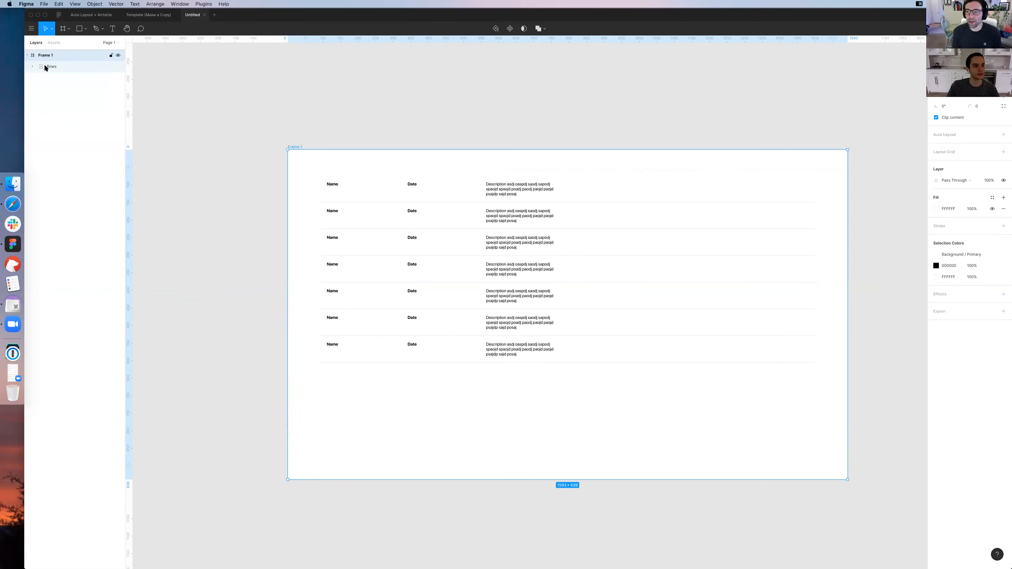
{"action": "left_click", "coordinate": [441, 71]}
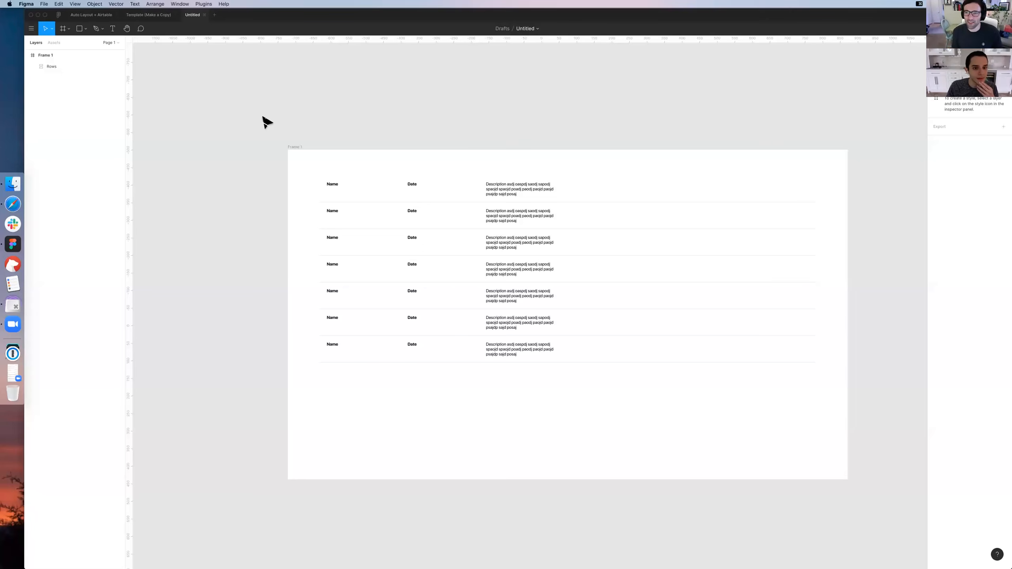
Switch to Zoom's meeting controls and end the screen share
{"action": "left_click", "coordinate": [11, 324]}
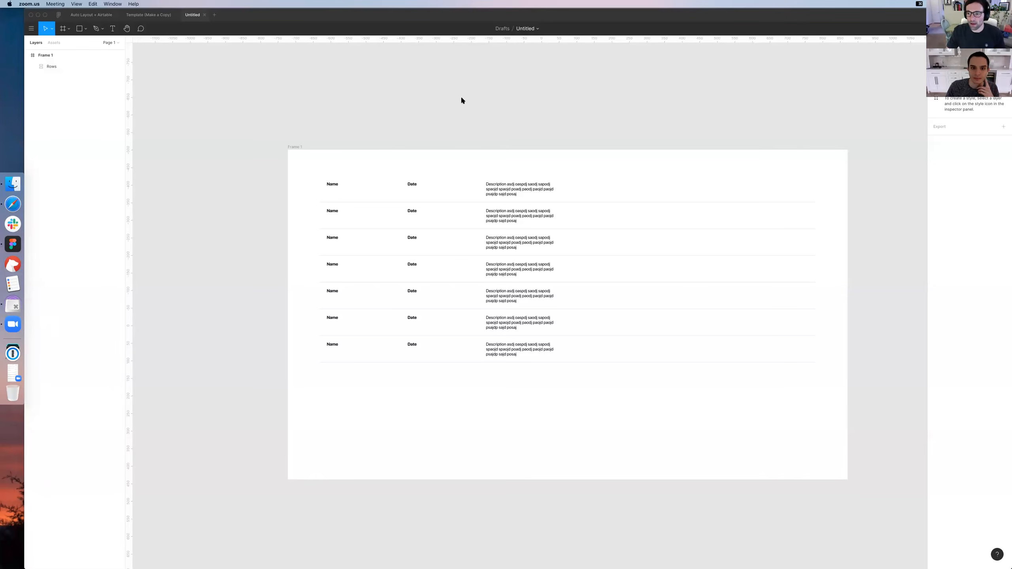
{"action": "left_click", "coordinate": [550, 416]}
{"action": "scroll", "coordinate": [549, 417], "scroll_direction": "up", "scroll_amount": 1}
{"action": "scroll", "coordinate": [548, 415], "scroll_direction": "down", "scroll_amount": 1}
{"action": "left_click", "coordinate": [919, 3]}
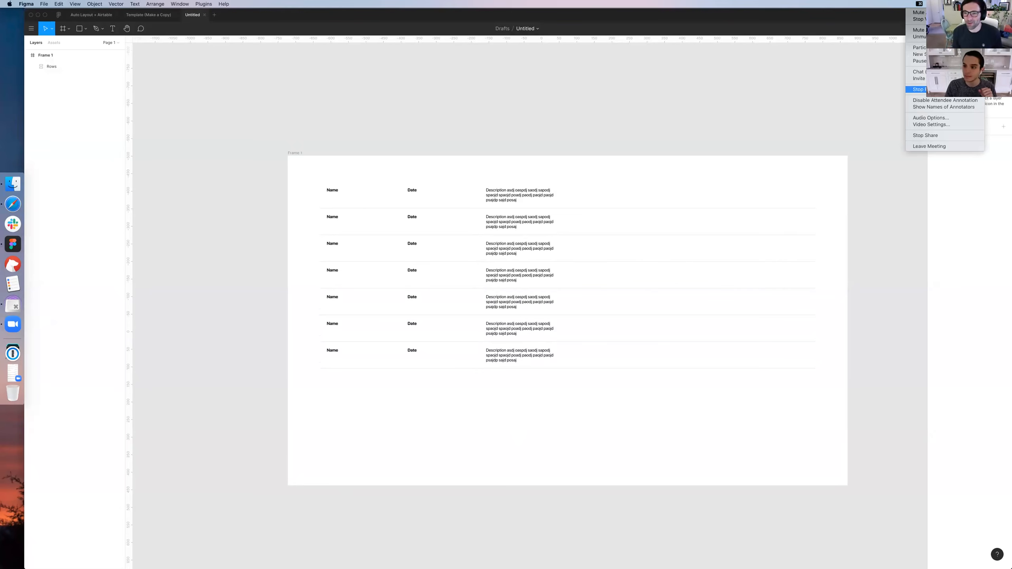
{"action": "left_click", "coordinate": [916, 89]}
{"action": "left_click", "coordinate": [549, 306]}
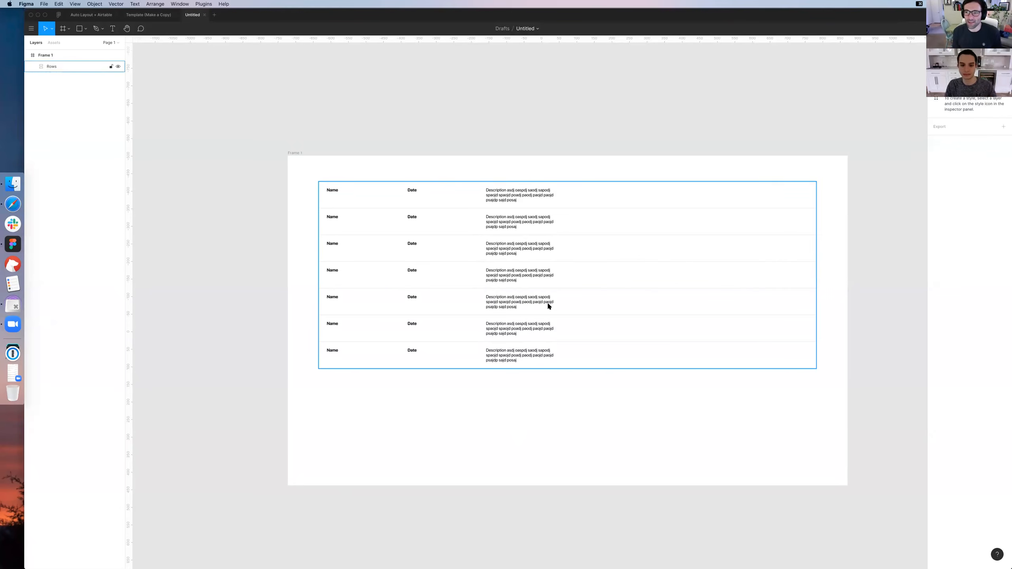
{"action": "left_click", "coordinate": [914, 4]}
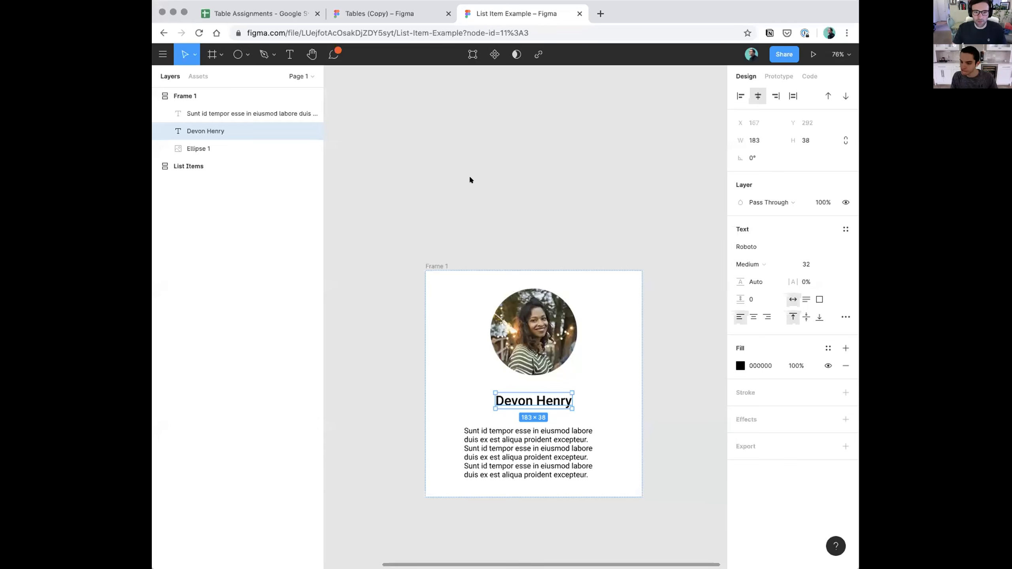
Widen the description text block in Frame 1's profile card to 387 px
{"action": "left_click", "coordinate": [507, 184]}
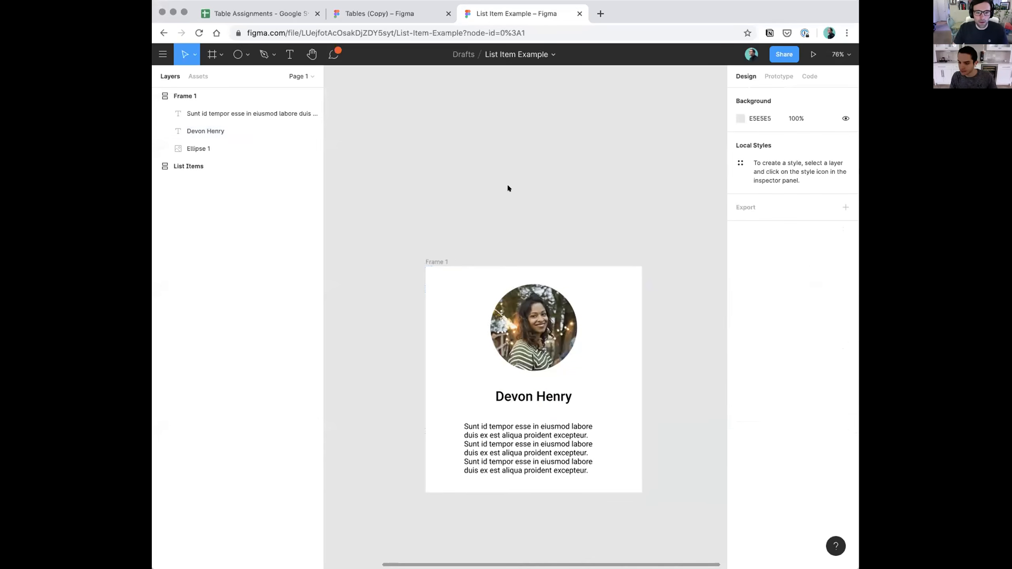
{"action": "scroll", "coordinate": [507, 183], "scroll_direction": "down", "scroll_amount": 5}
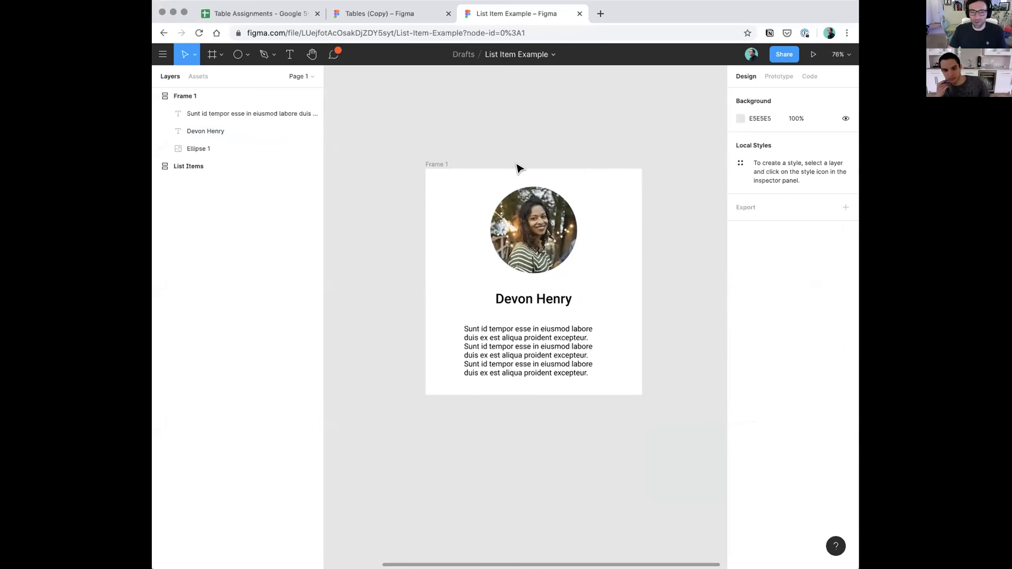
{"action": "scroll", "coordinate": [546, 239], "scroll_direction": "up", "scroll_amount": 5}
{"action": "scroll", "coordinate": [639, 266], "scroll_direction": "down", "scroll_amount": 2}
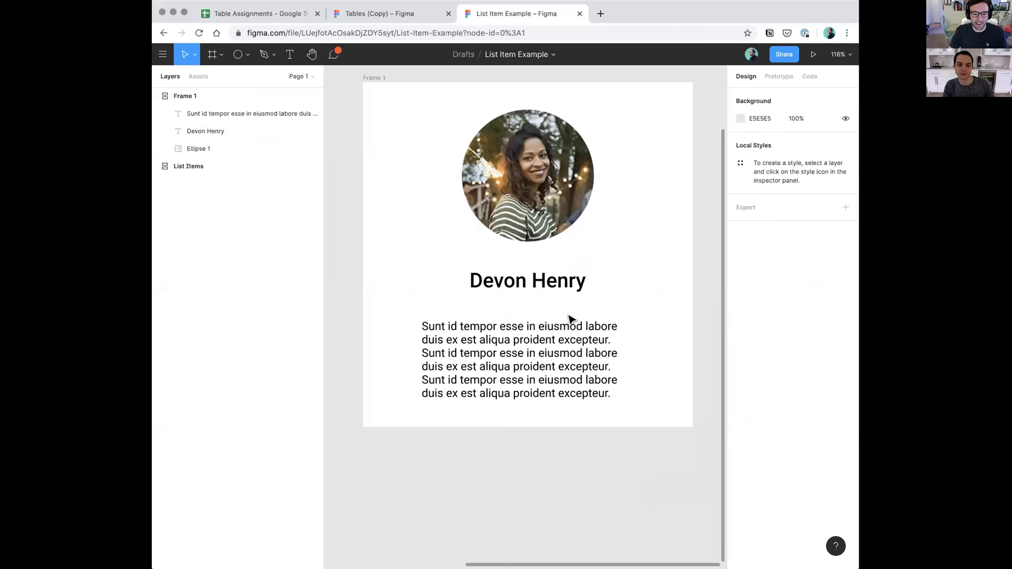
{"action": "left_click", "coordinate": [607, 352]}
{"action": "left_click_drag", "start_coordinate": [634, 352], "coordinate": [663, 345]}
{"action": "left_click", "coordinate": [536, 464]}
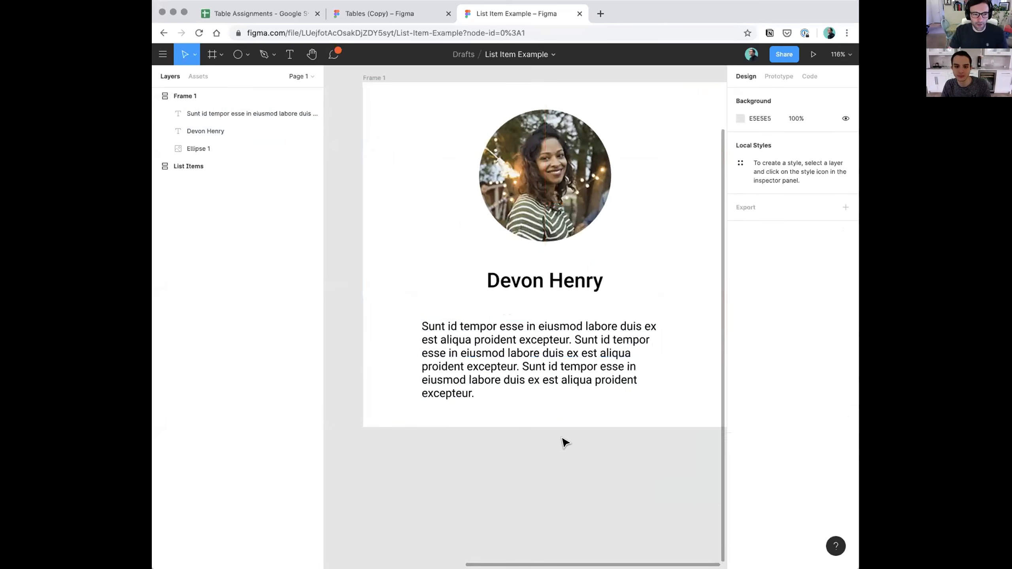
Select Frame 1 and examine its vertical Auto Layout settings and layer order
{"action": "scroll", "coordinate": [563, 441], "scroll_direction": "down", "scroll_amount": 5}
{"action": "left_click", "coordinate": [446, 188]}
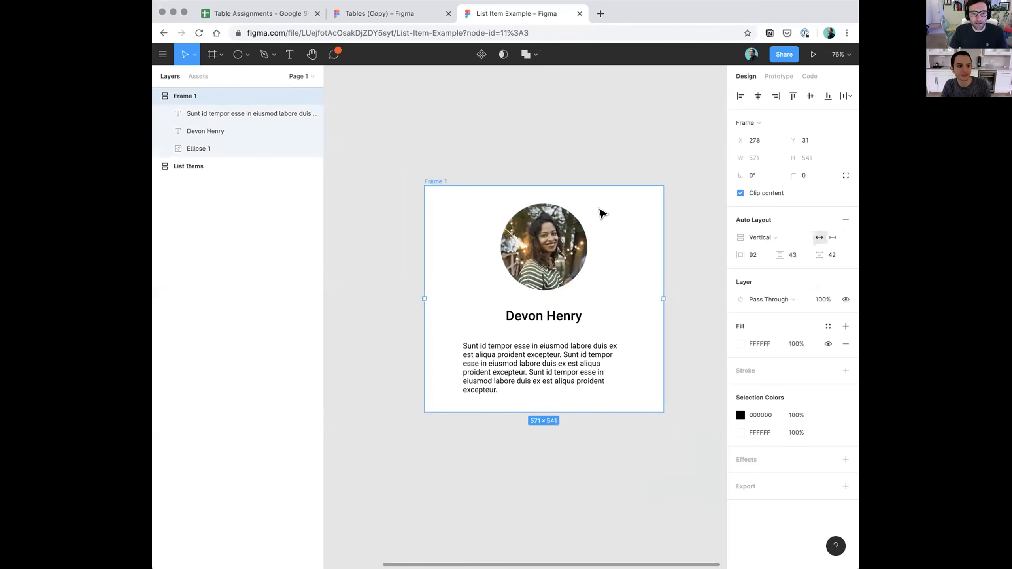
{"action": "scroll", "coordinate": [606, 287], "scroll_direction": "down", "scroll_amount": 2}
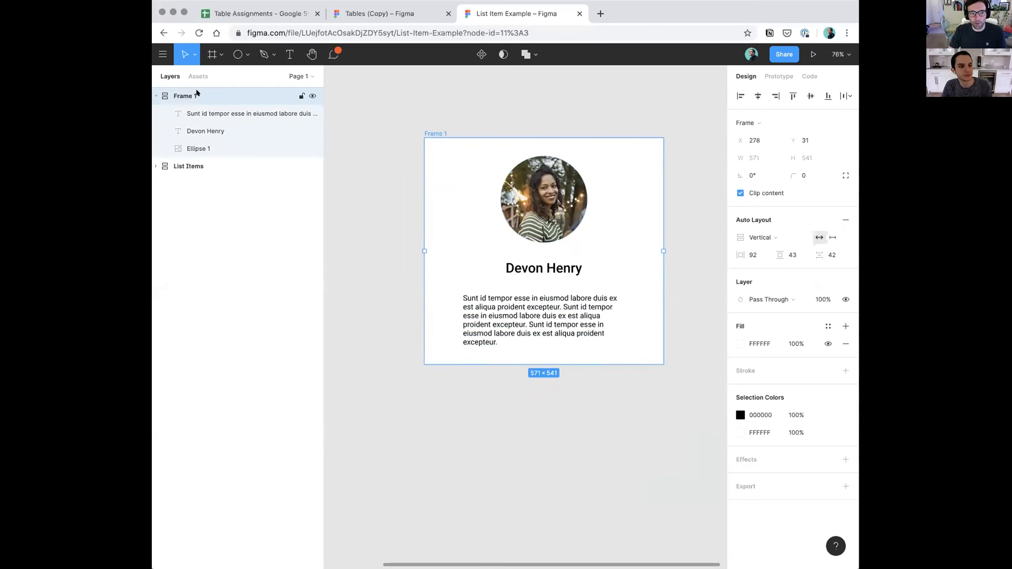
Try moving the Ellipse 1 profile picture down one place in the card's stack, and return it to first place
{"action": "left_click", "coordinate": [199, 146]}
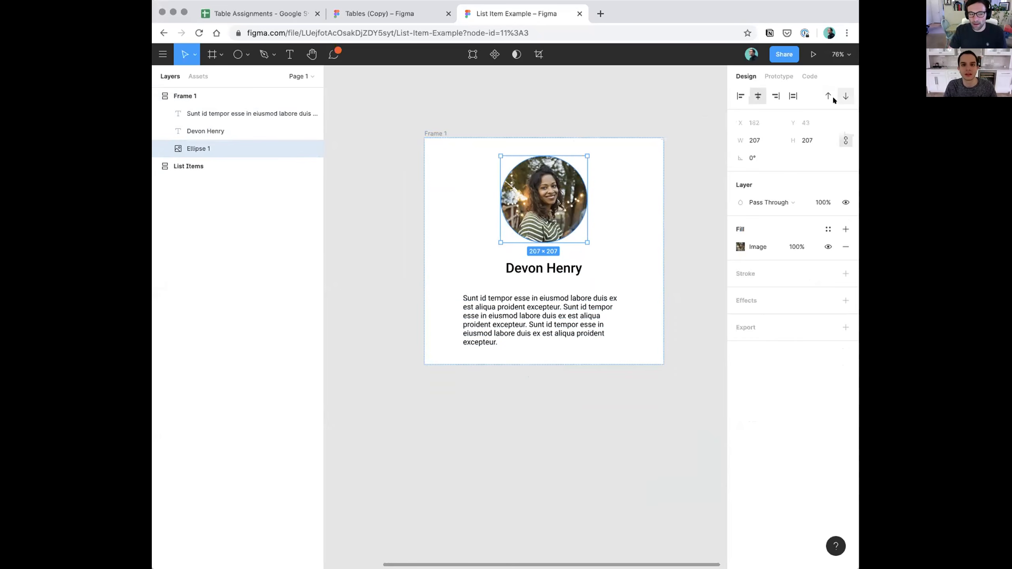
{"action": "mouse_move", "coordinate": [209, 142]}
{"action": "left_mouse_down"}
{"action": "mouse_move", "coordinate": [208, 122]}
{"action": "mouse_move", "coordinate": [215, 156]}
{"action": "left_mouse_up"}
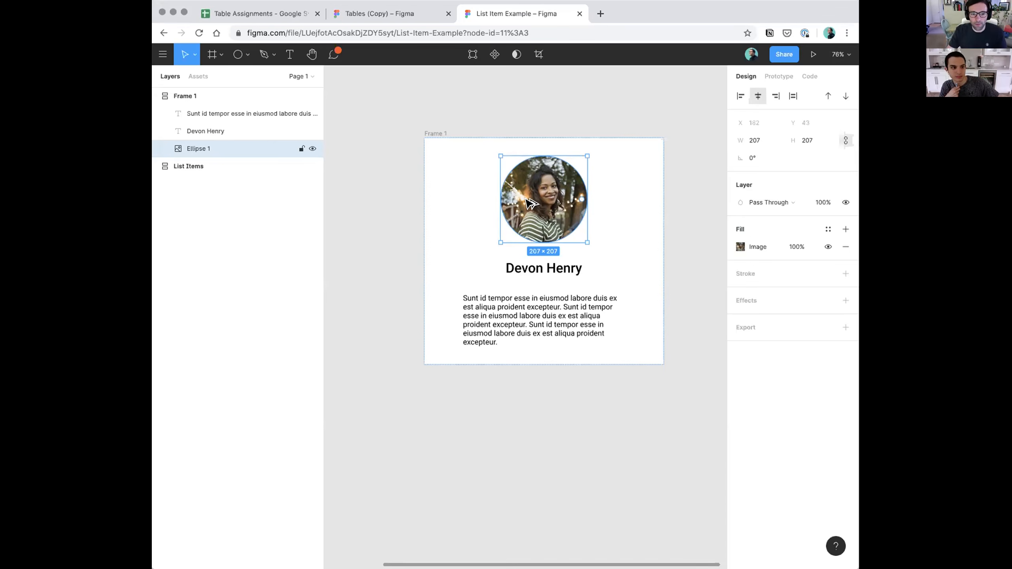
{"action": "key", "text": "alt+Down"}
{"action": "key", "text": "alt+Up"}
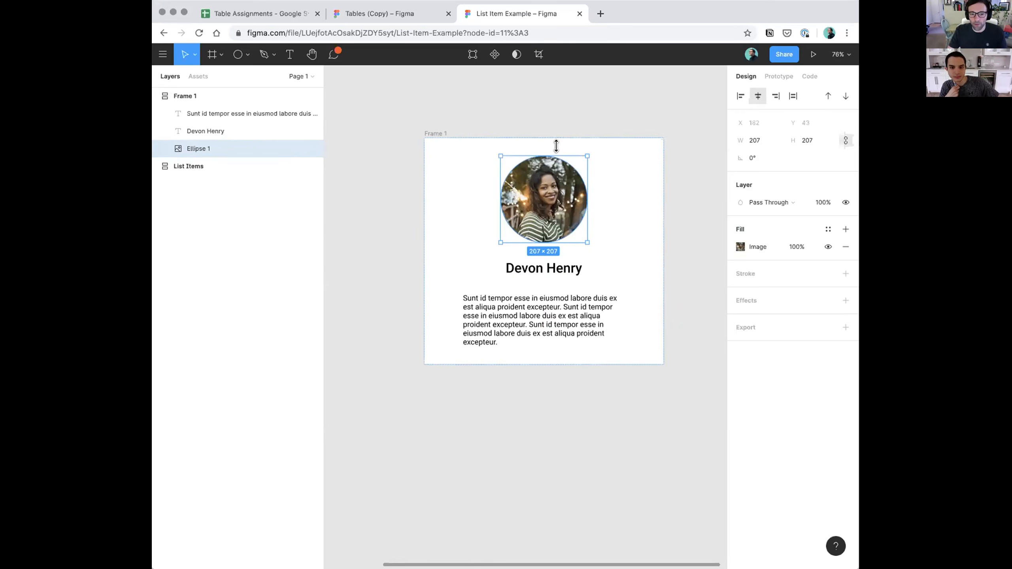
Hide the description text layer in Frame 1
{"action": "left_click", "coordinate": [517, 330]}
{"action": "key", "text": "shift+super+h"}
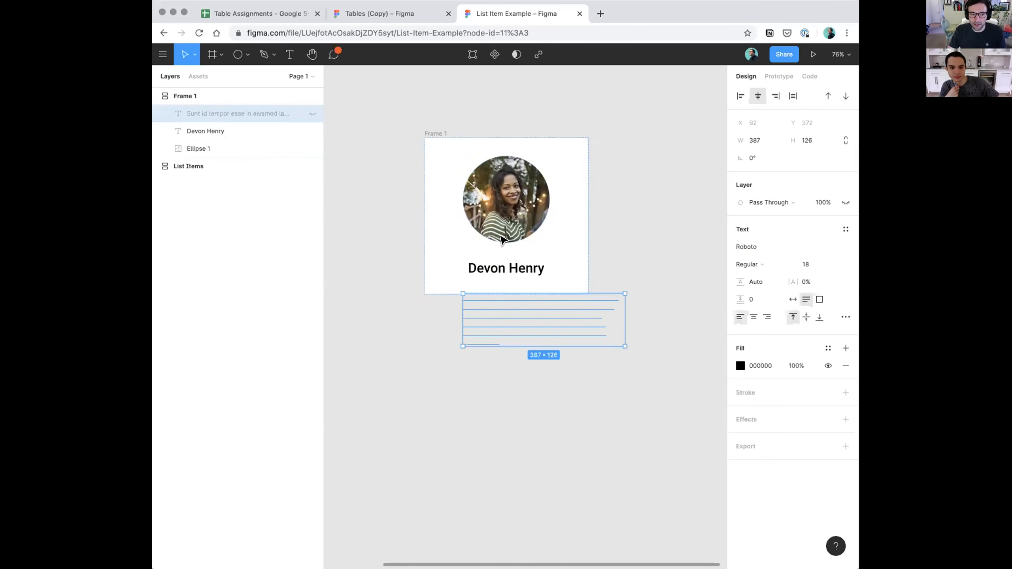
Move the name text above the profile picture in Frame 1, and return it below the picture
{"action": "left_click", "coordinate": [211, 131]}
{"action": "key", "text": "alt+Up"}
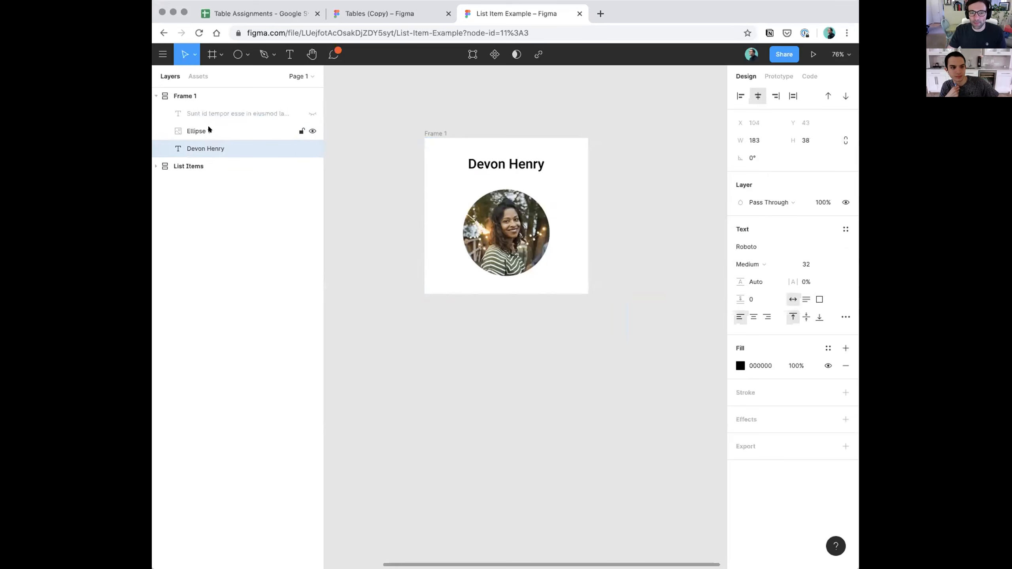
{"action": "key", "text": "alt+Down"}
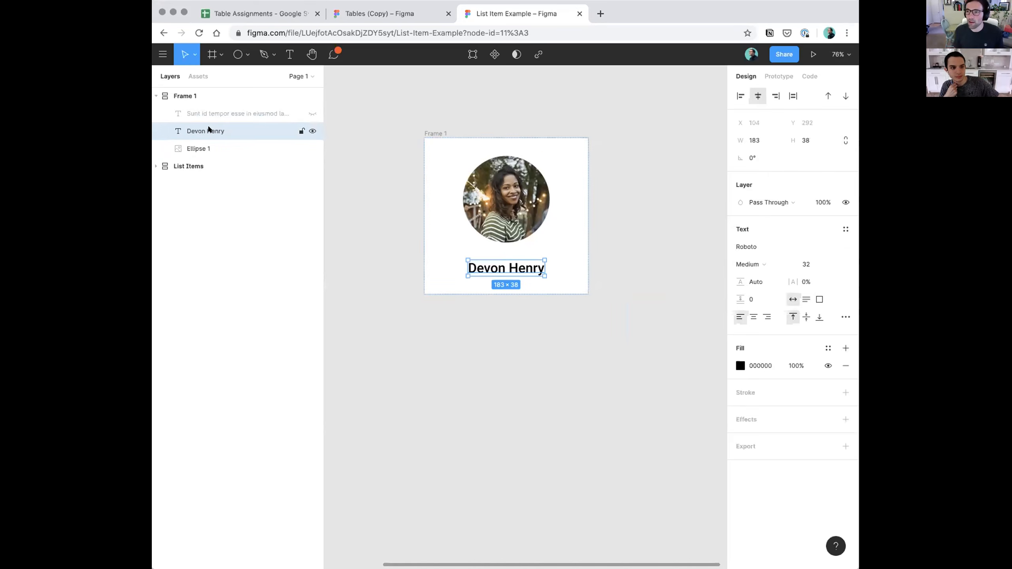